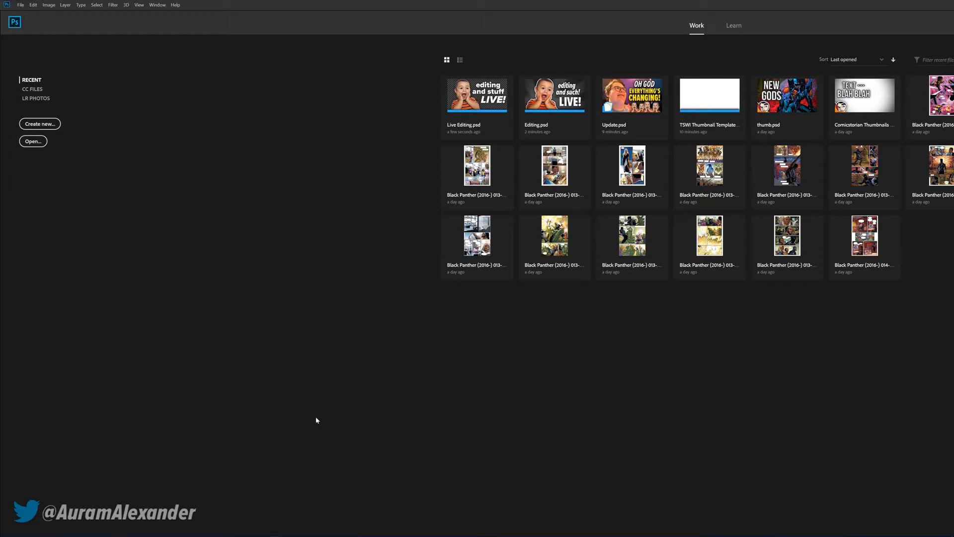
Switch the Razer DeathAdder Chroma mouse to its Editing profile
left_click(233, 532)
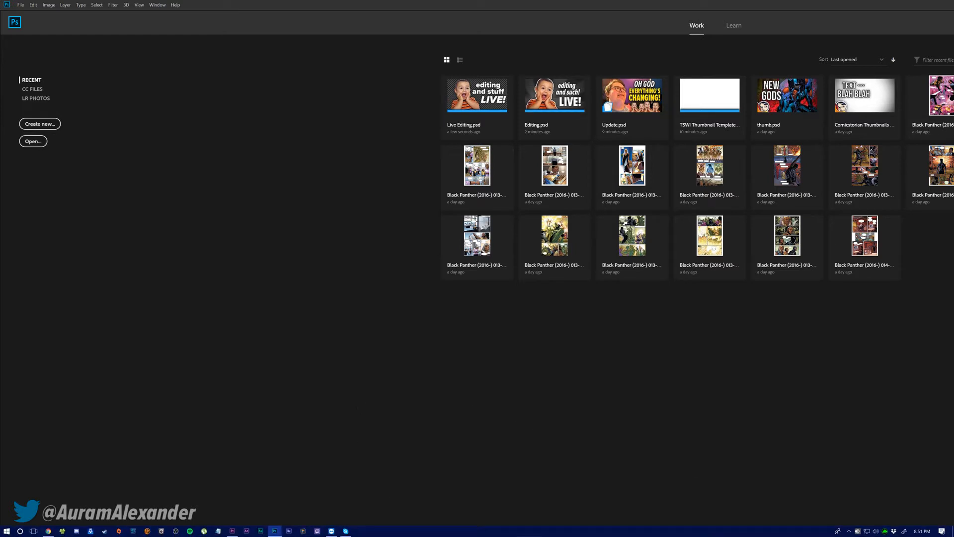
right_click(885, 531)
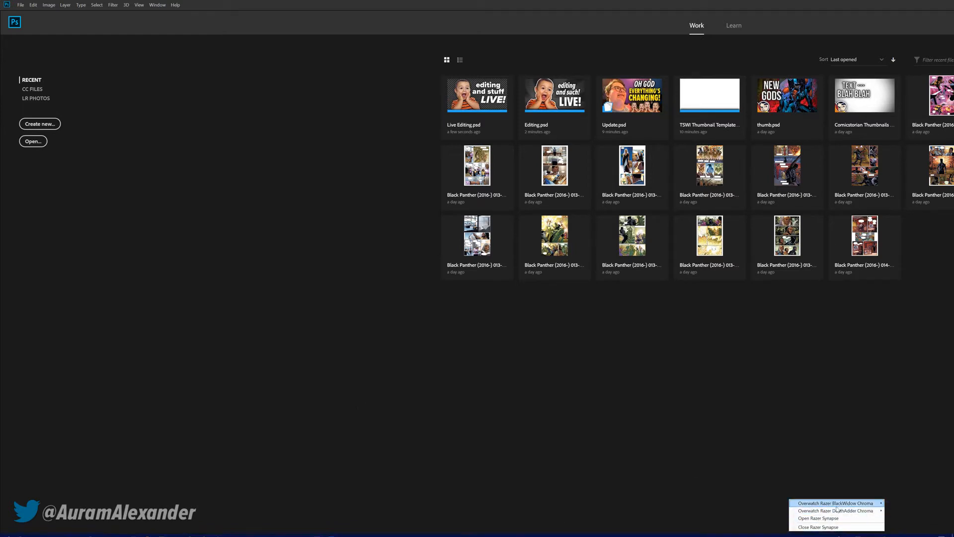
mouse_move(861, 512)
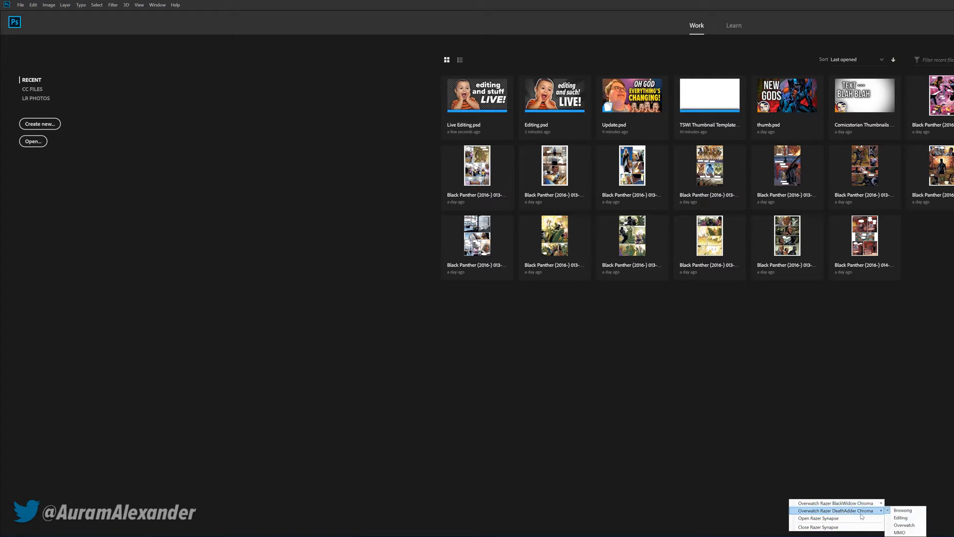
left_click(900, 519)
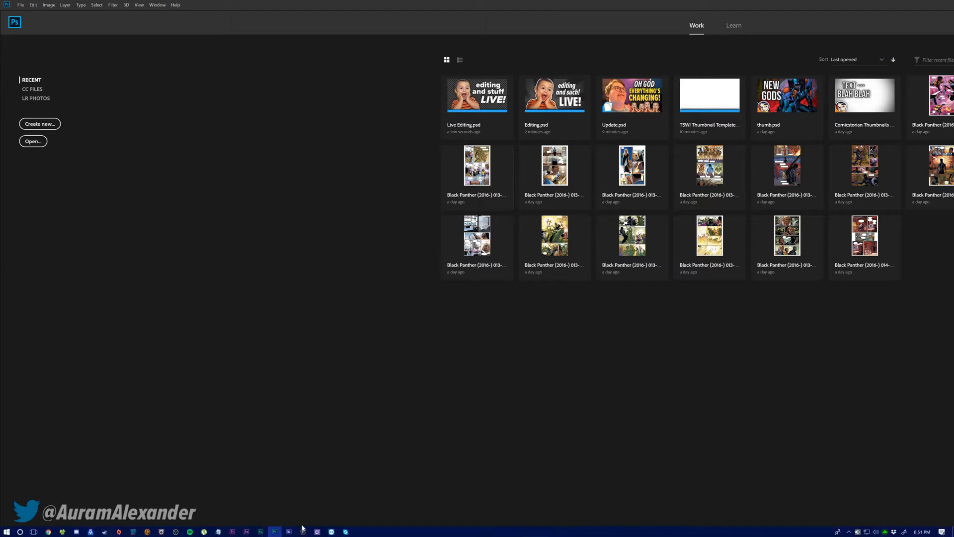
Switch to Premiere Pro and open the project Comicstorian Template.prproj from the Comicstorian folder
mouse_move(232, 531)
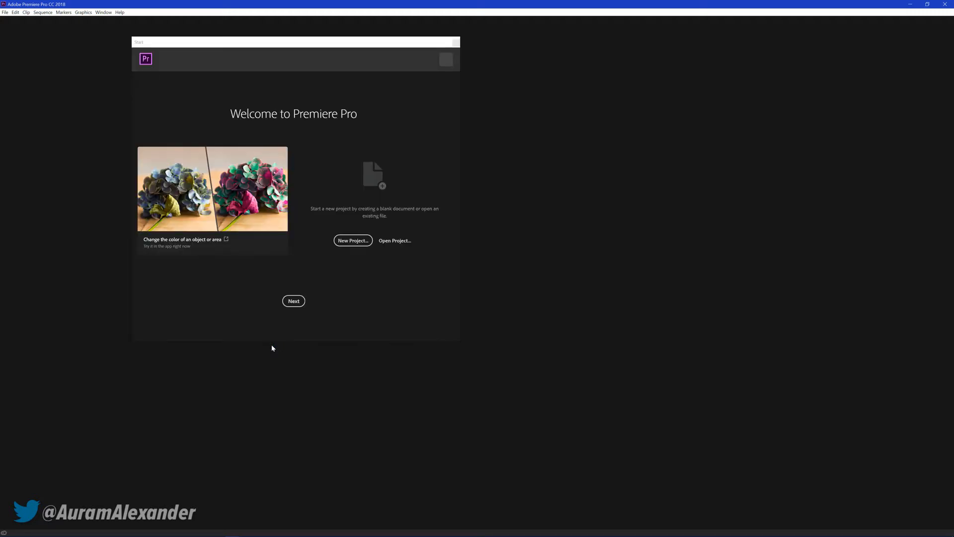
left_click(395, 241)
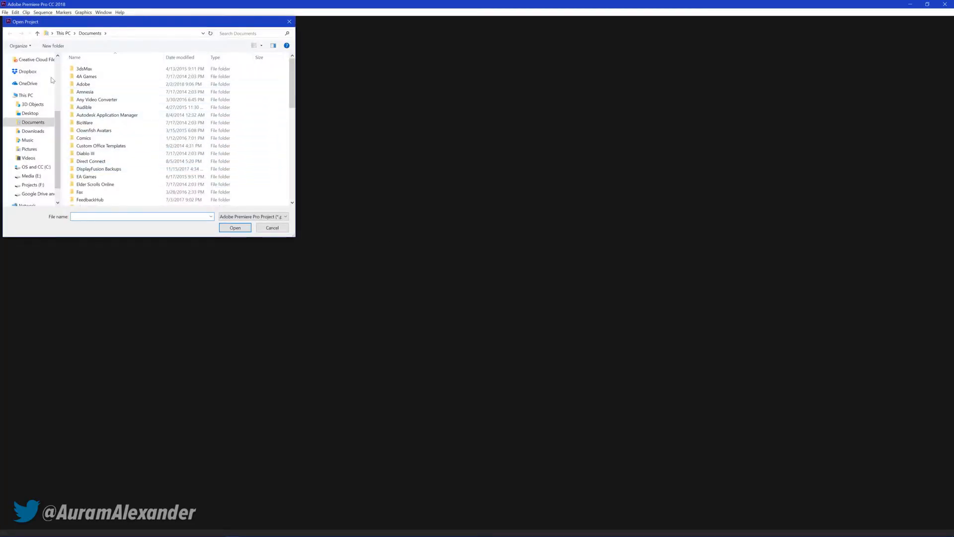
scroll(31, 94, "up", 1)
left_click(34, 57)
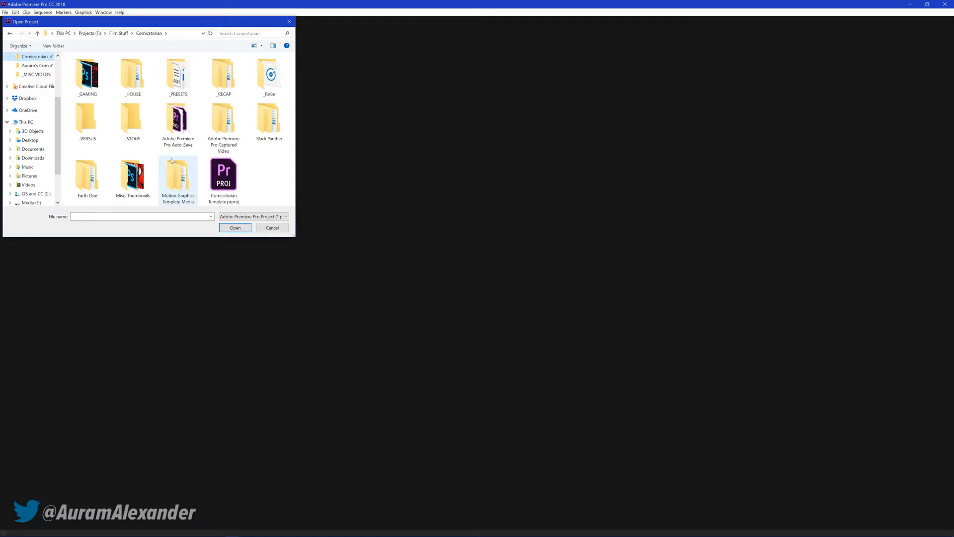
double_click(225, 171)
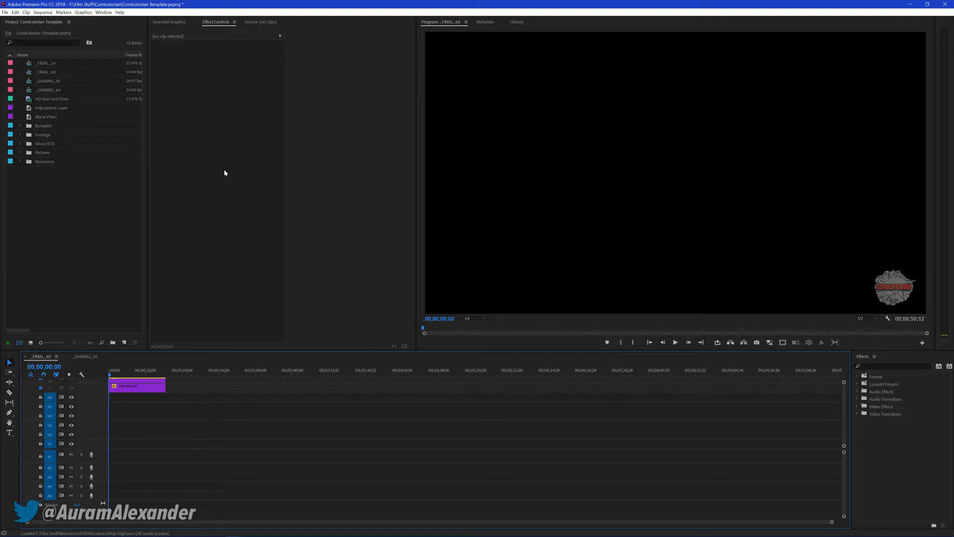
Close the _FINAL_60 sequence in the timeline
left_click_drag(43, 243, 90, 268)
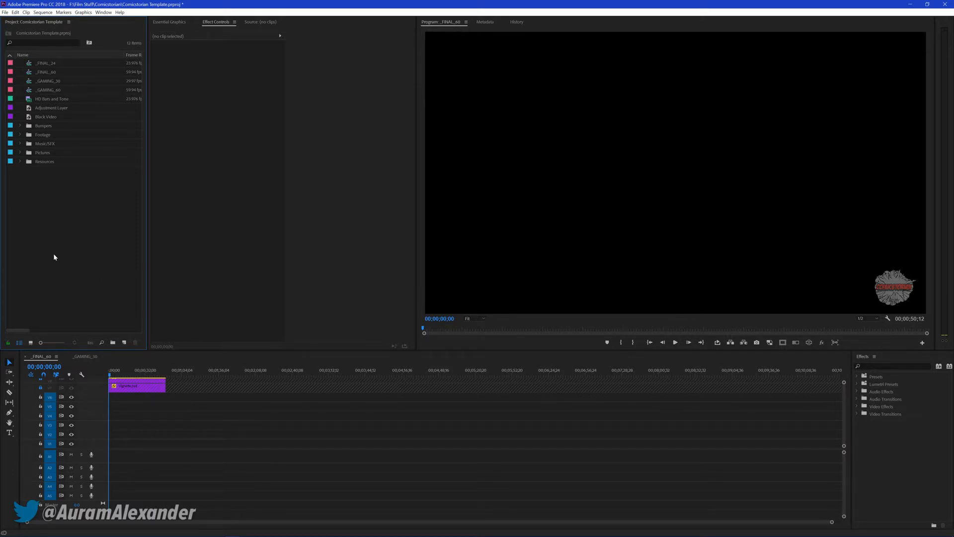
left_click(26, 359)
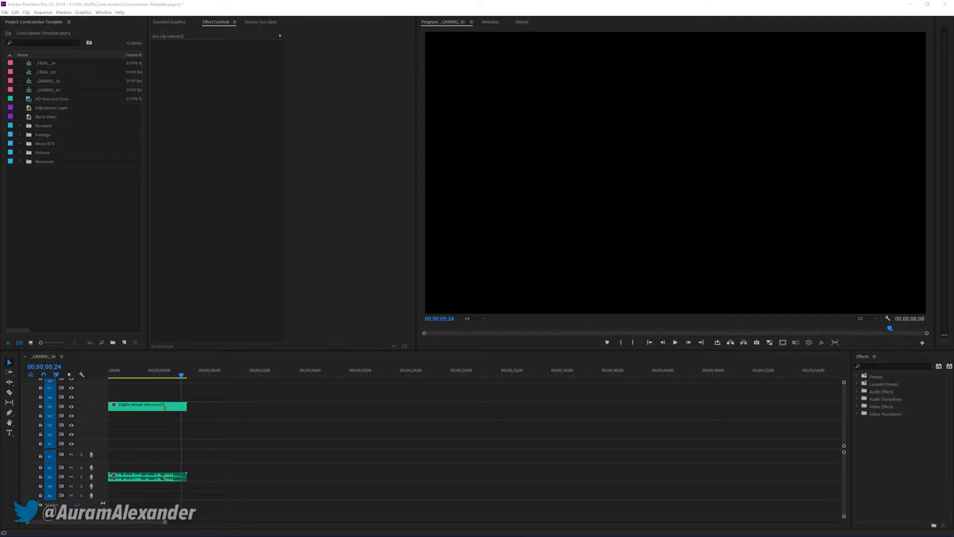
left_click(66, 231)
left_click(92, 240)
Save the project under the name EM-ChristianGames in the Christian Games folder inside _GAMING
key("ctrl+shift+s")
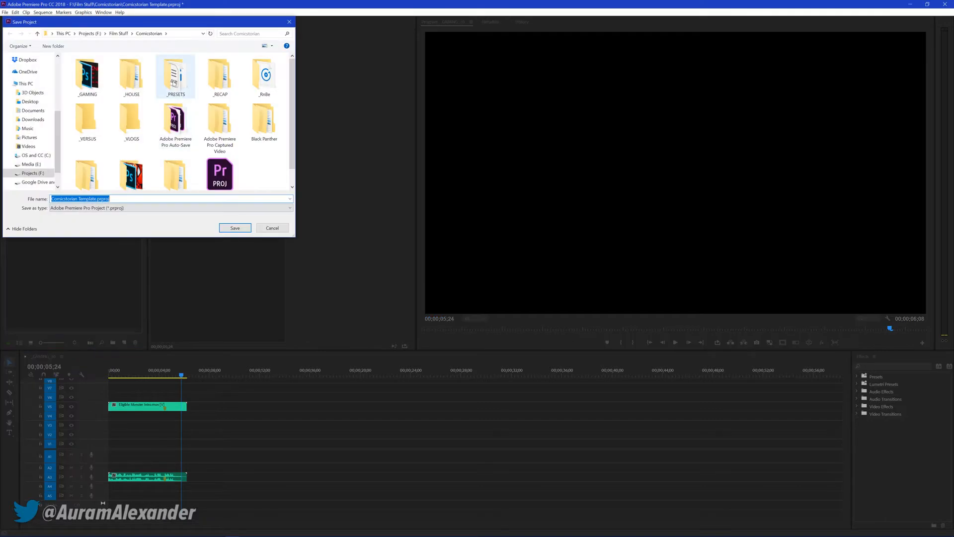
double_click(97, 87)
double_click(97, 85)
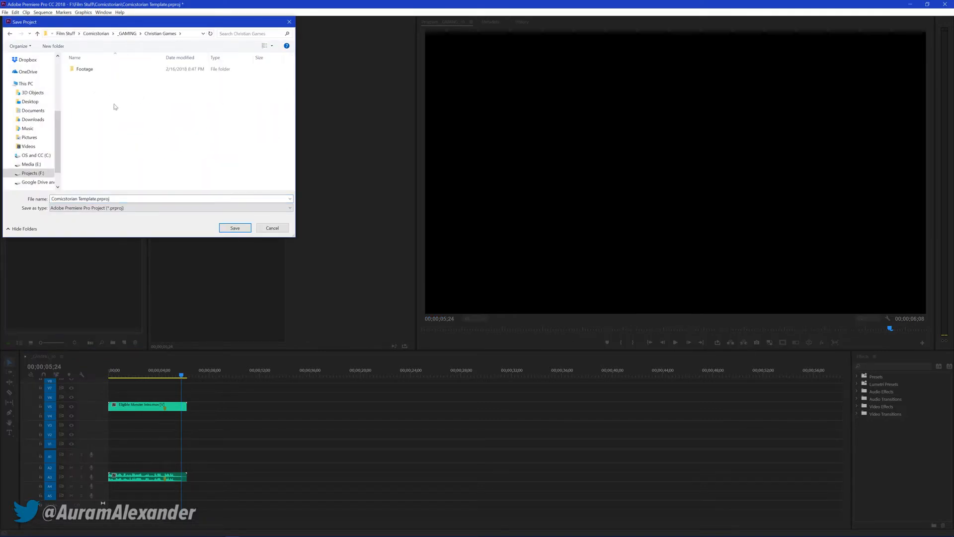
left_click(175, 198)
type("E")
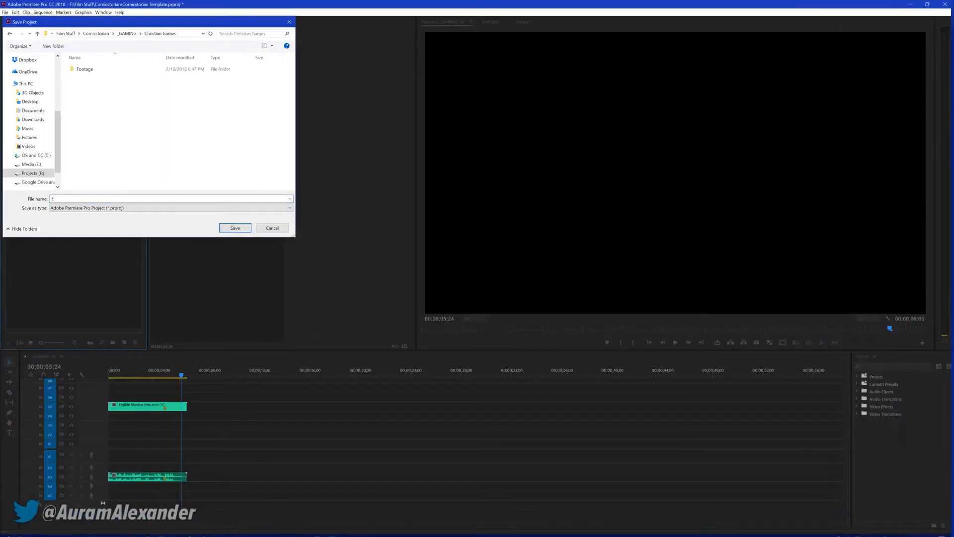
key("super")
key("super")
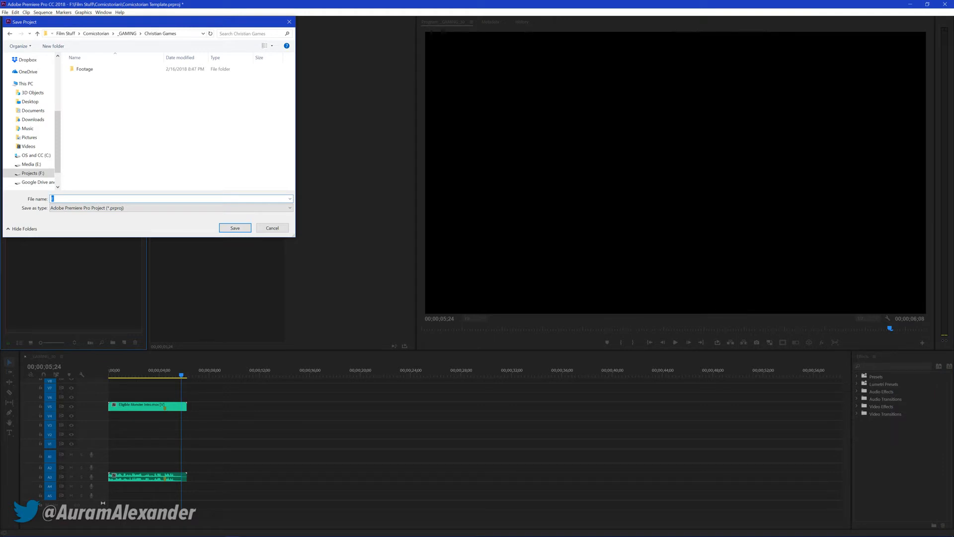
type("EM")
type("-ChristianGames")
key("Return")
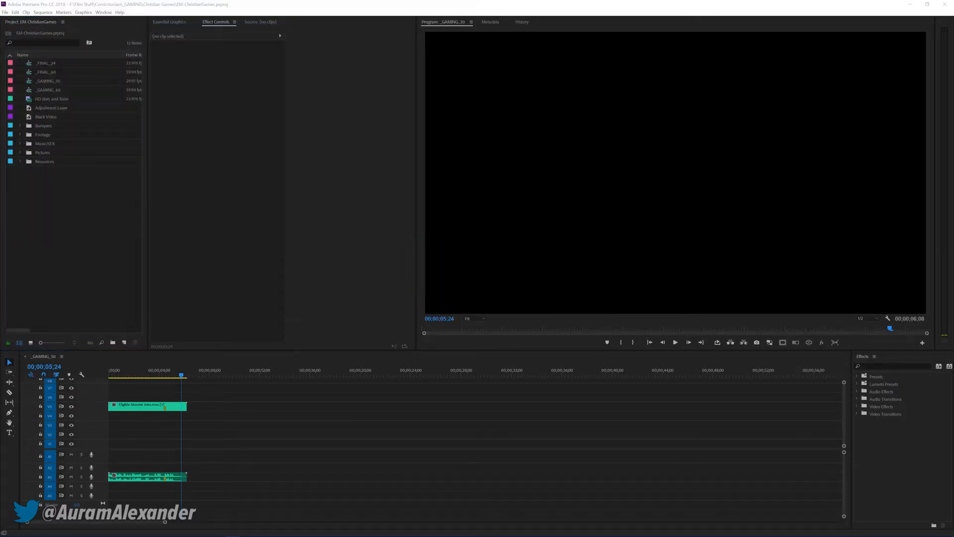
Import the four Christian Games recording files from the file browser into the project's Footage bin
left_click_drag(83, 205, 40, 137)
left_click_drag(41, 139, 43, 137)
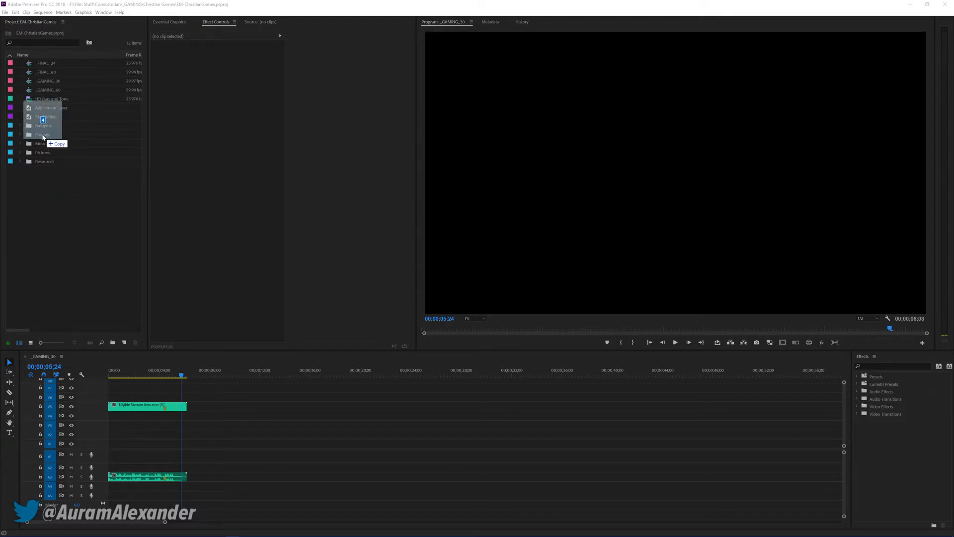
left_click_drag(43, 137, 42, 137)
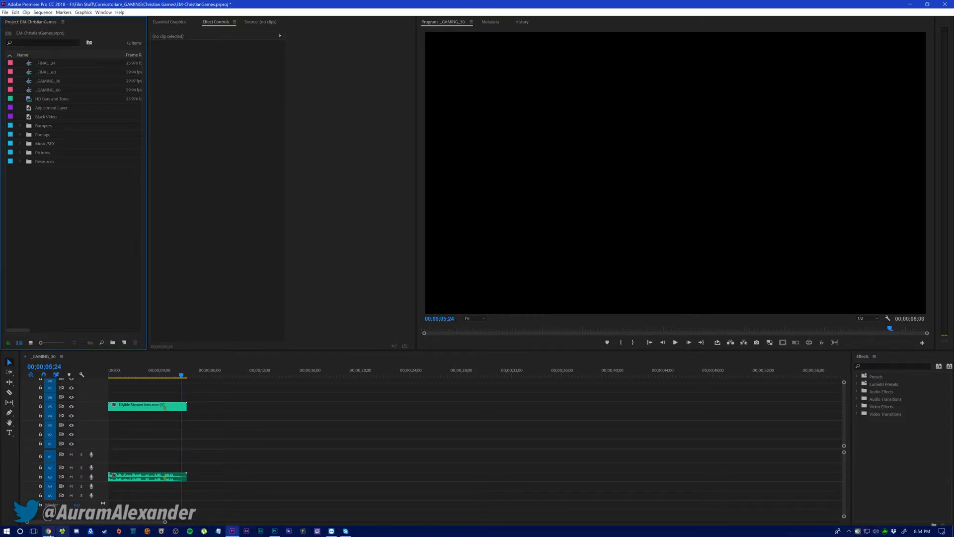
Switch to Chrome and open the channel page youtube.com/auramscomics
left_click(48, 534)
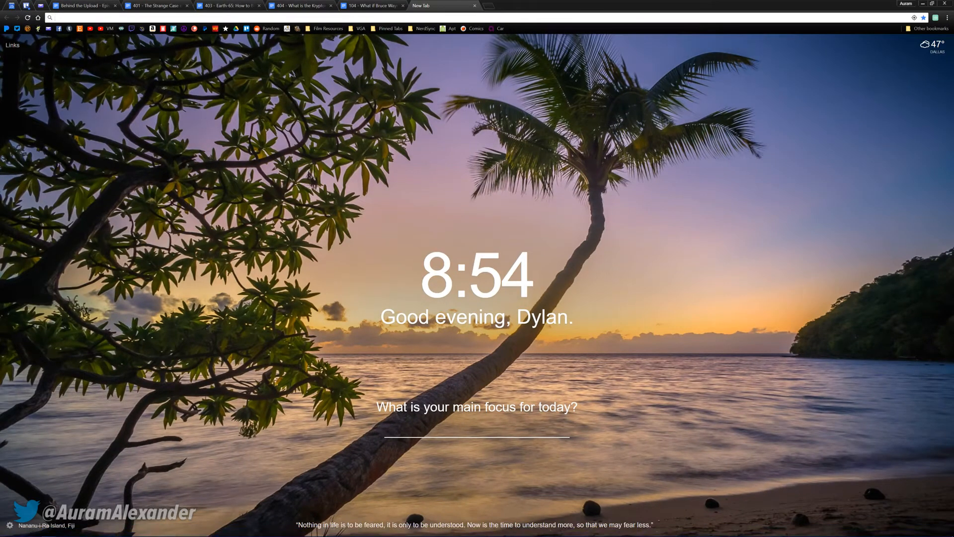
type("youtube.c")
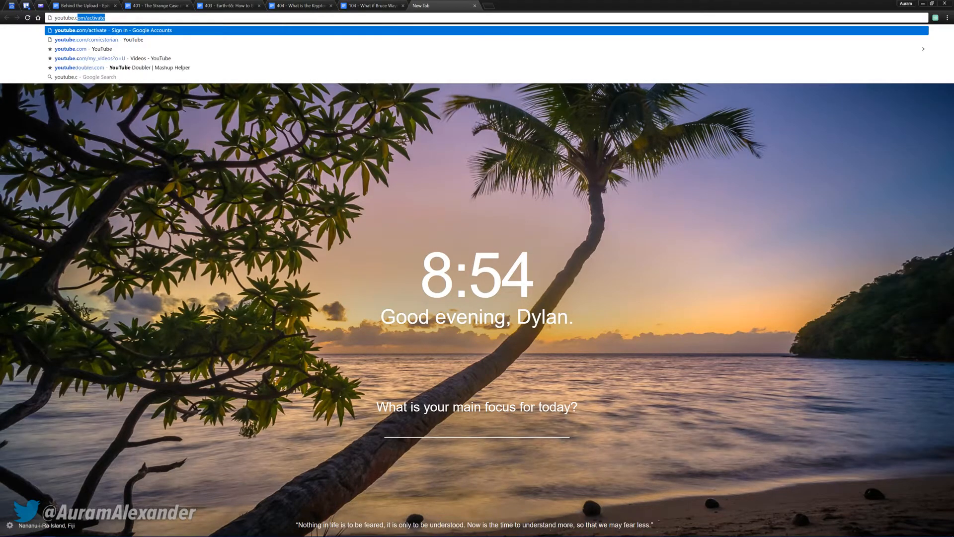
type("om/auramscomic")
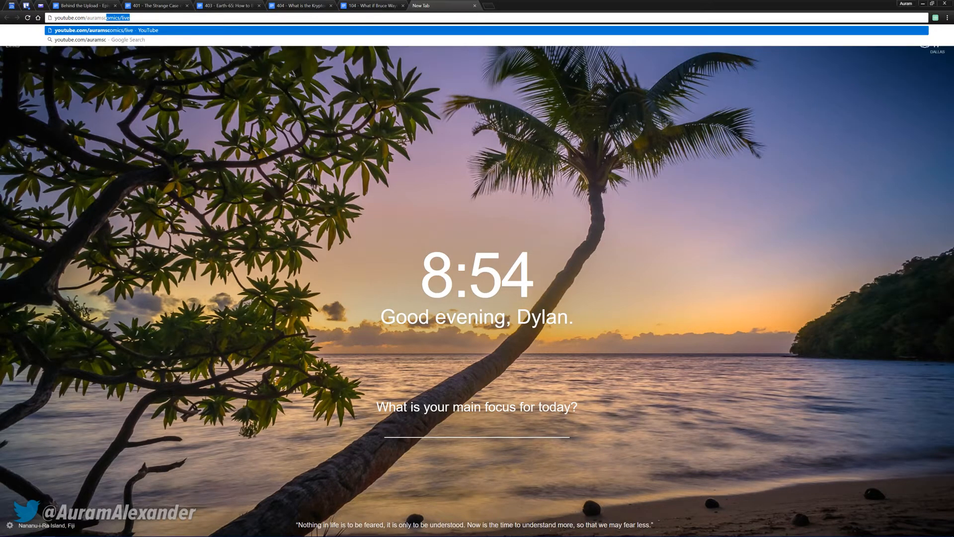
type("s")
key("Delete")
key("Return")
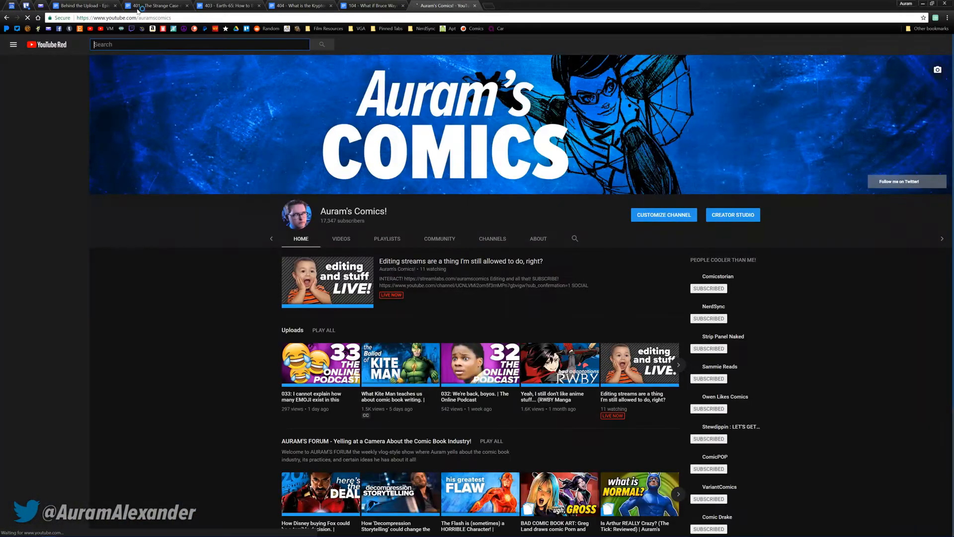
Look through the channel's home page shelves and browse the episodes of The Online Podcast
scroll(233, 246, "down", 4)
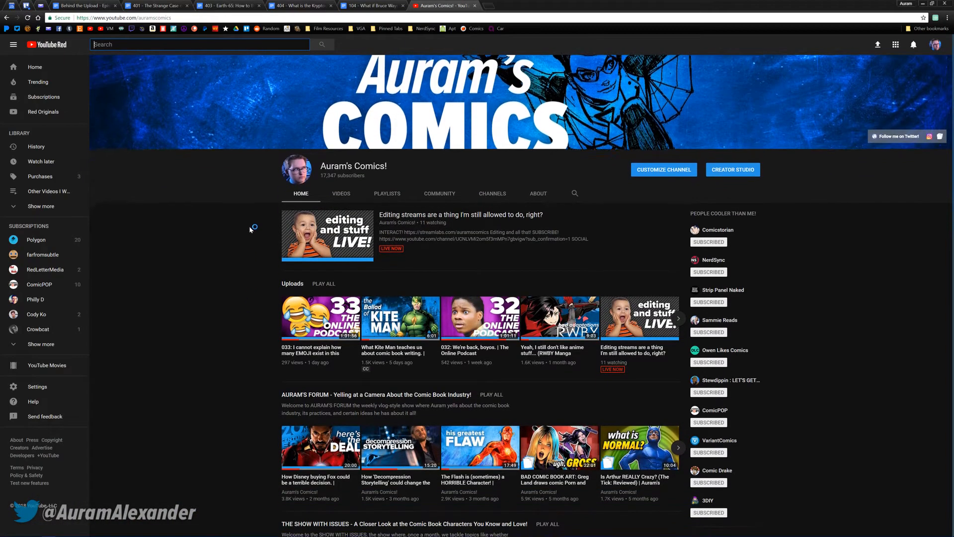
scroll(234, 246, "down", 9)
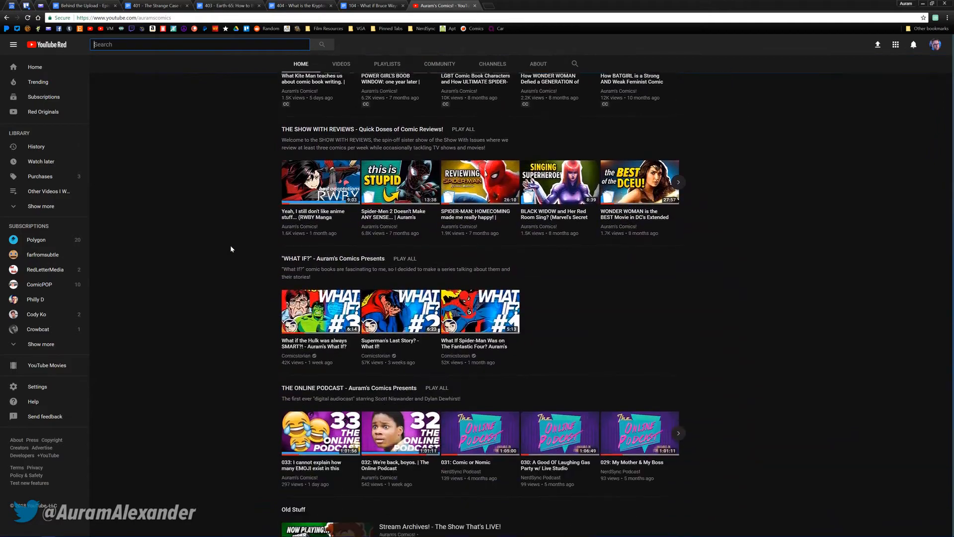
scroll(231, 248, "up", 13)
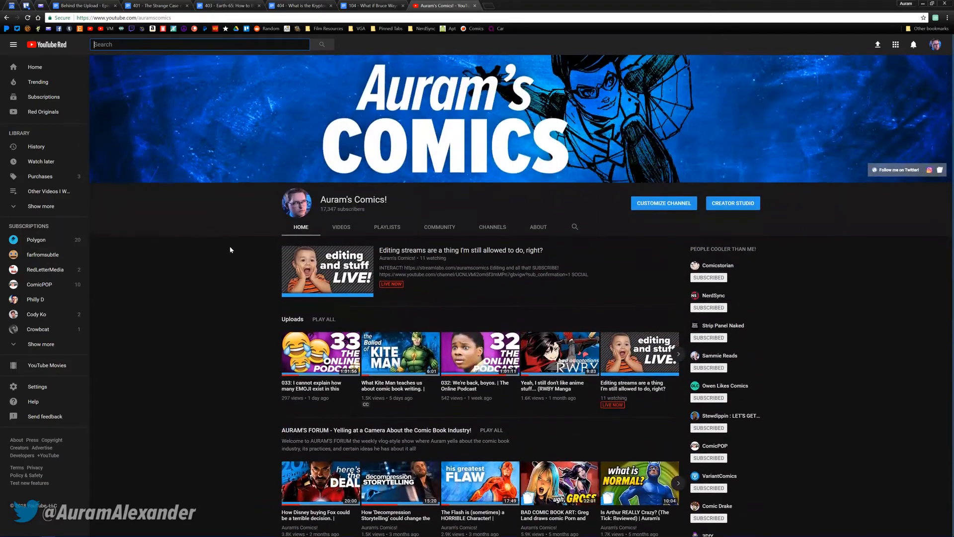
scroll(231, 249, "down", 12)
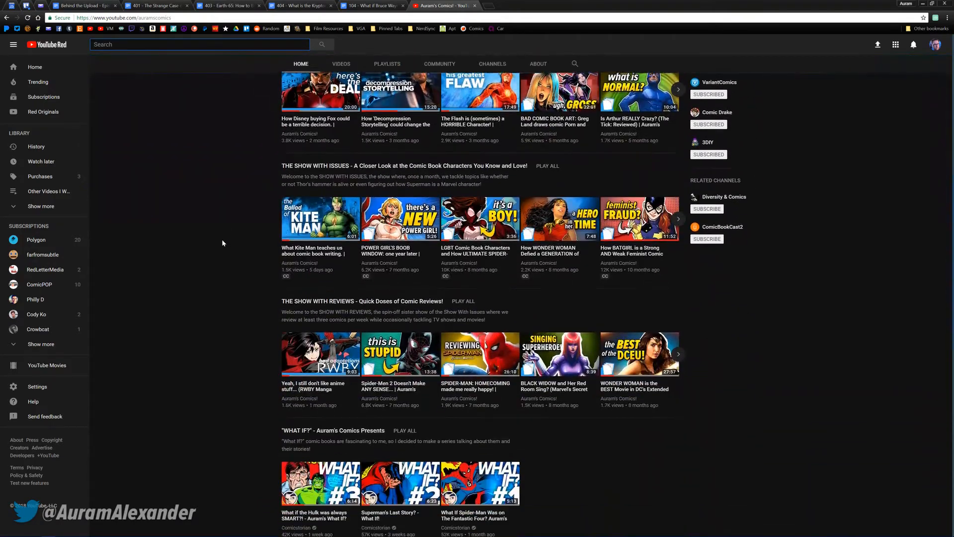
scroll(221, 239, "down", 3)
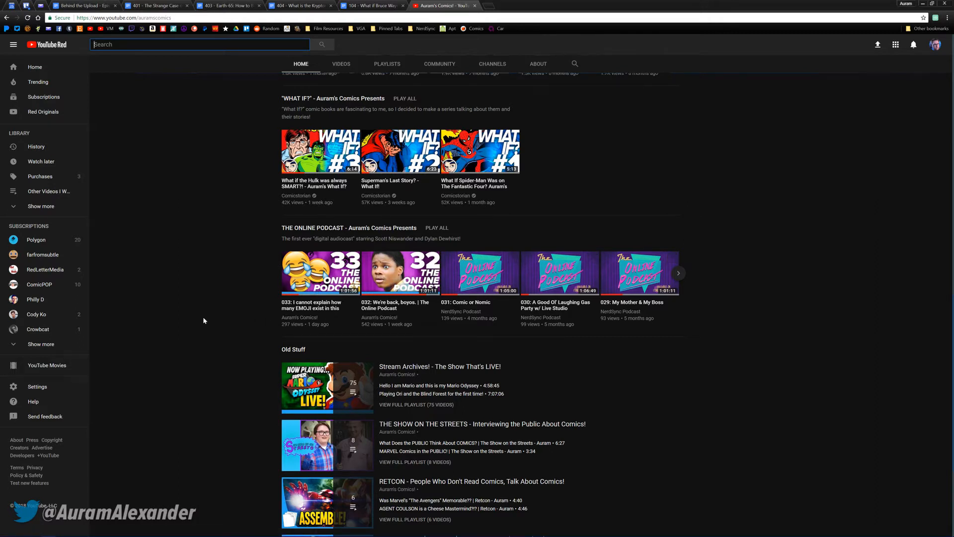
middle_click(251, 278)
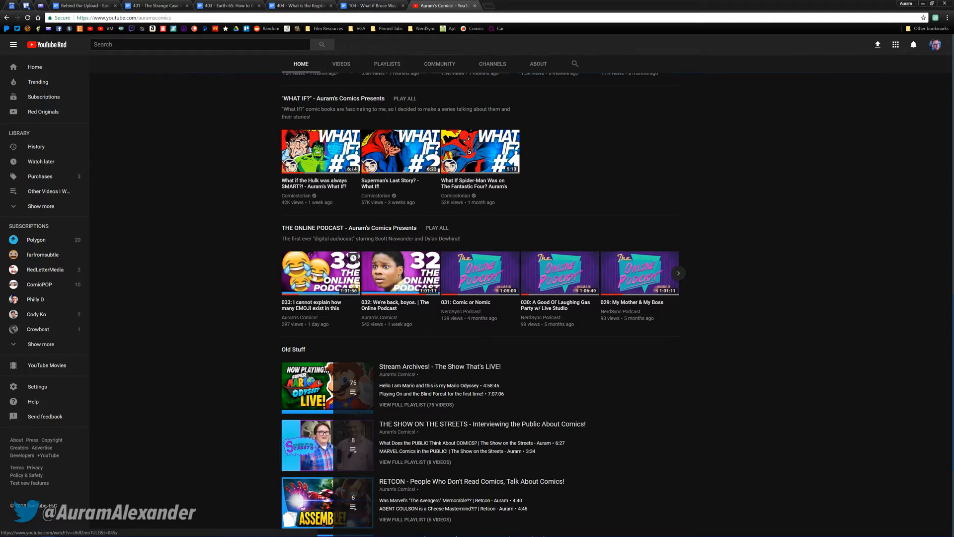
middle_click(224, 298)
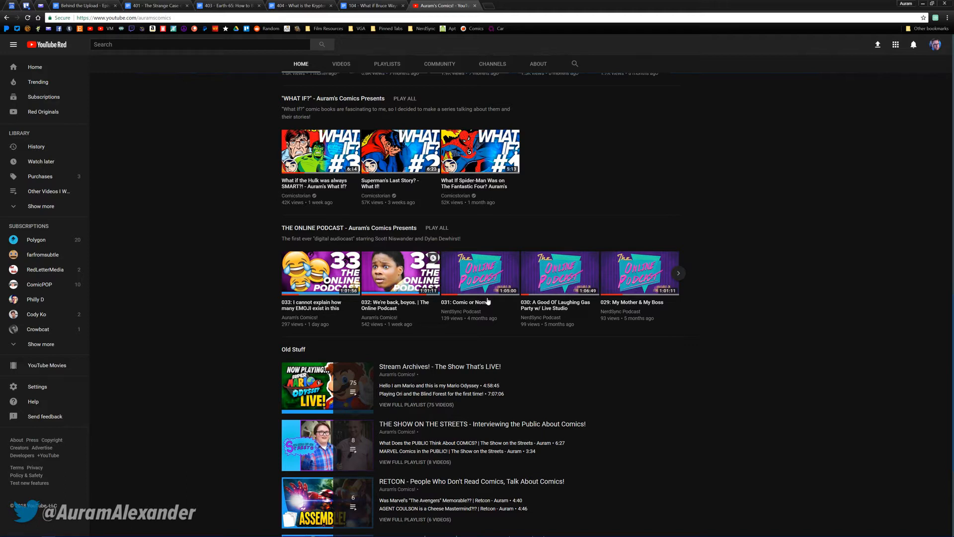
left_click(678, 275)
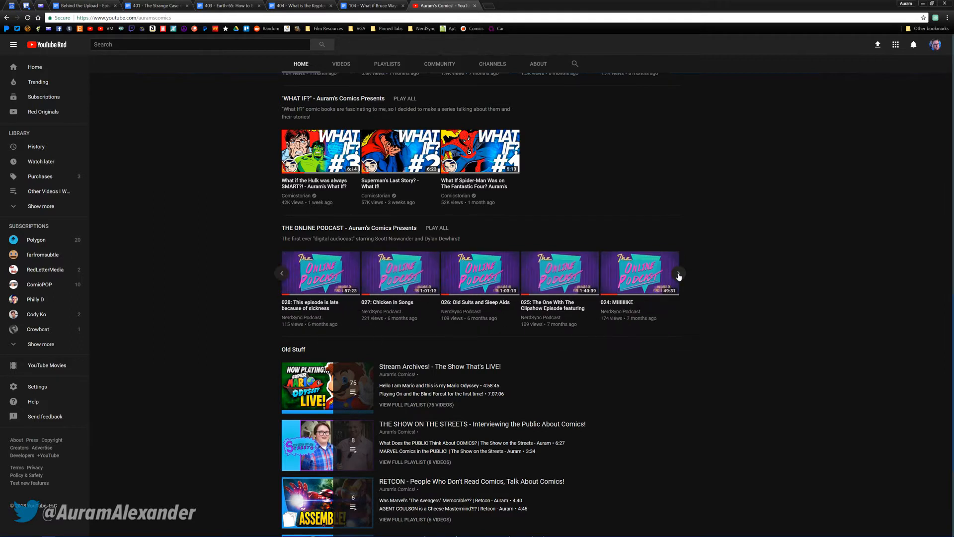
left_click(281, 274)
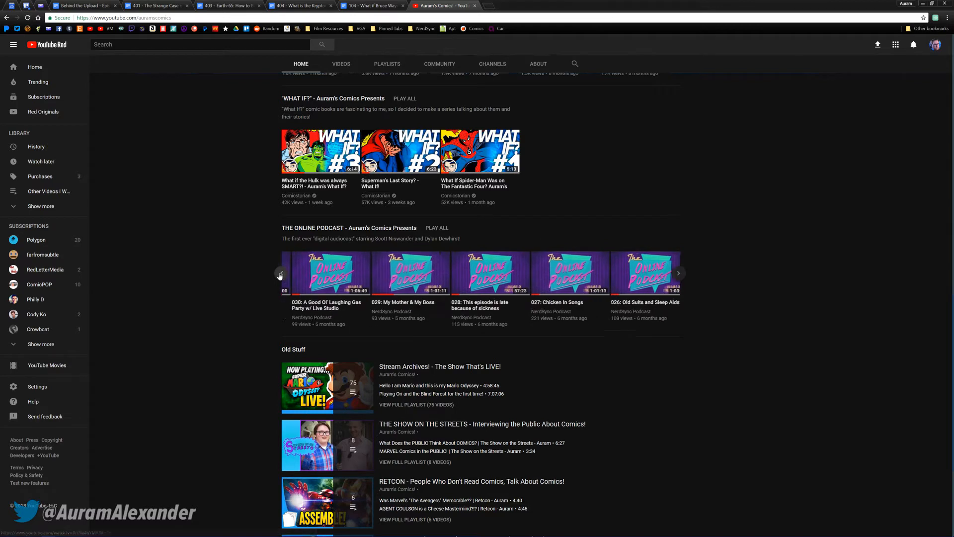
left_click(281, 274)
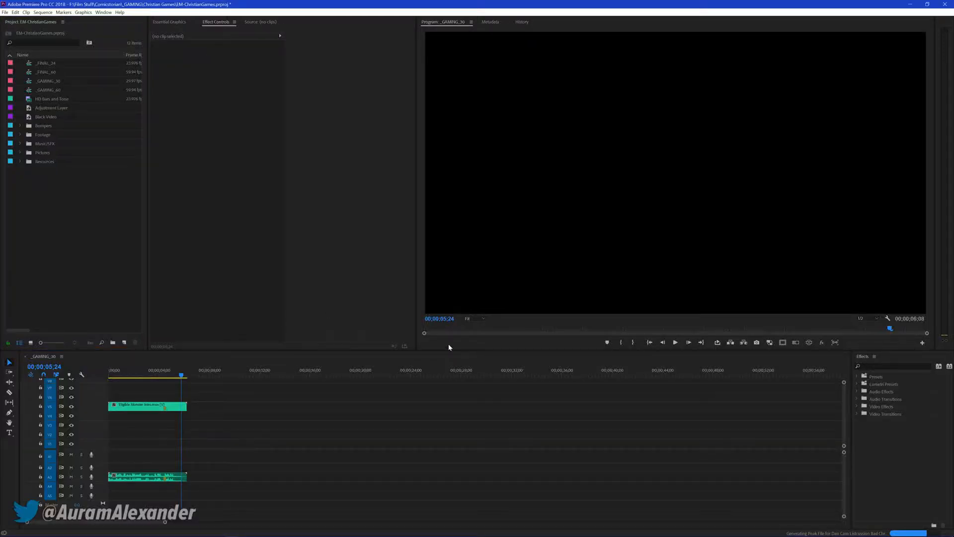
Return to Premiere Pro and save the EM-ChristianGames project
left_click(102, 215)
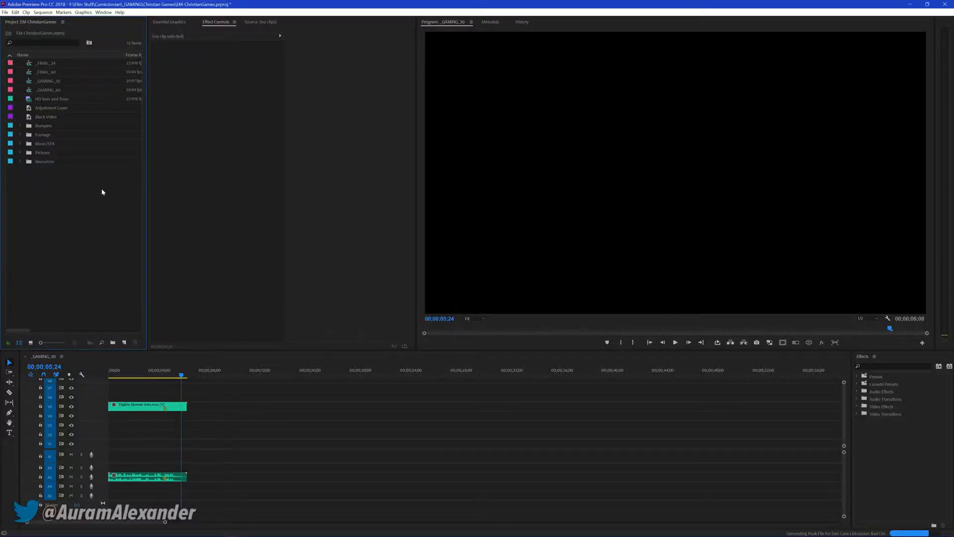
key("ctrl+s")
Create a multi-camera source sequence named Multicam from the three camera clips in the Footage bin, synchronized by audio
left_click(20, 134)
left_click(38, 145)
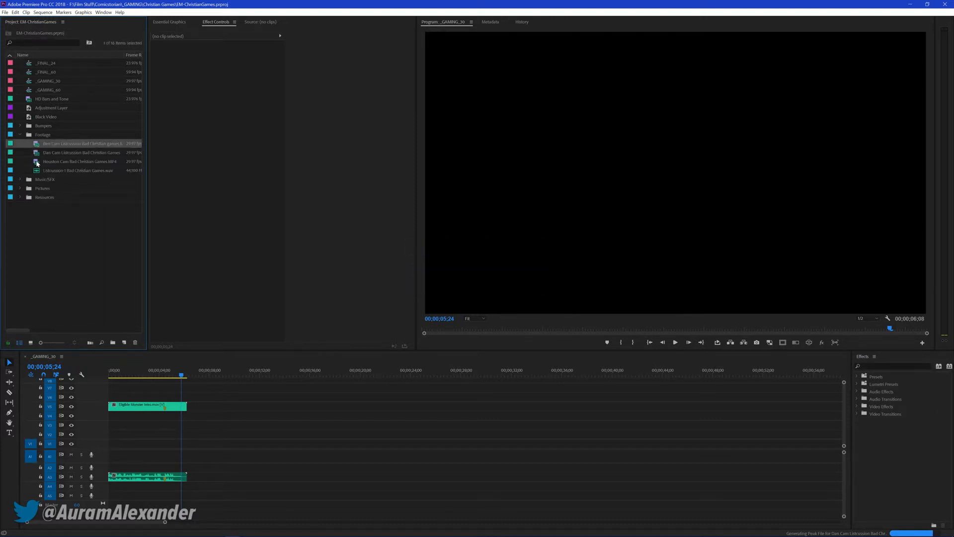
left_click(37, 162, "shift")
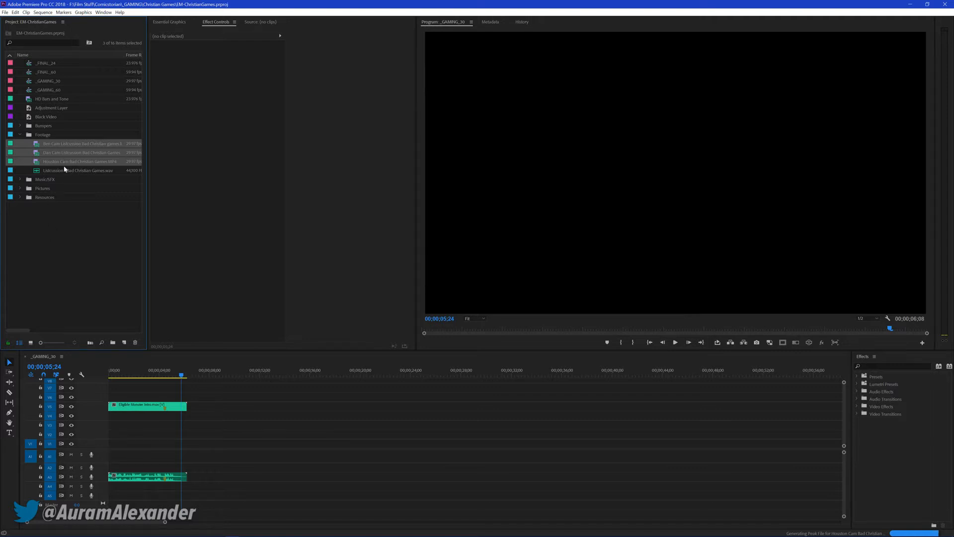
right_click(38, 147)
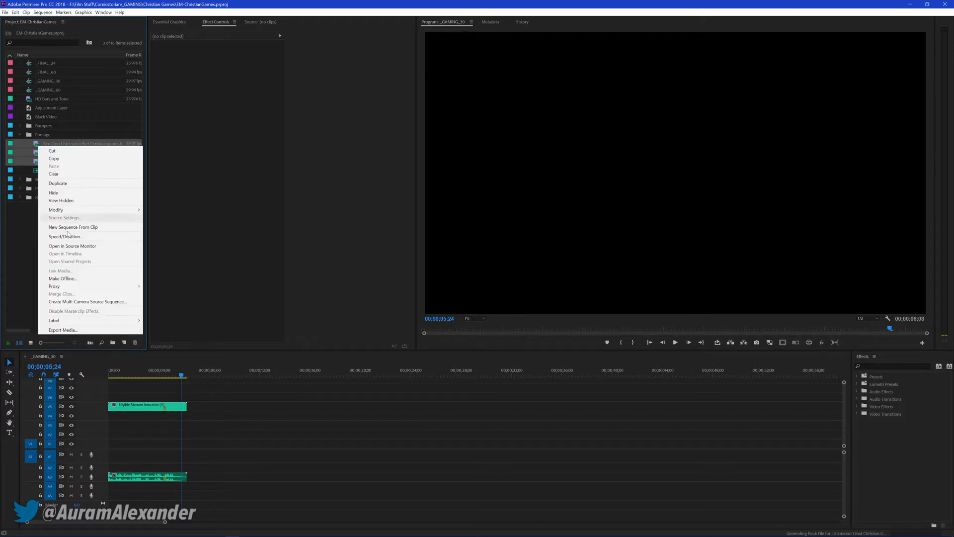
left_click(189, 272)
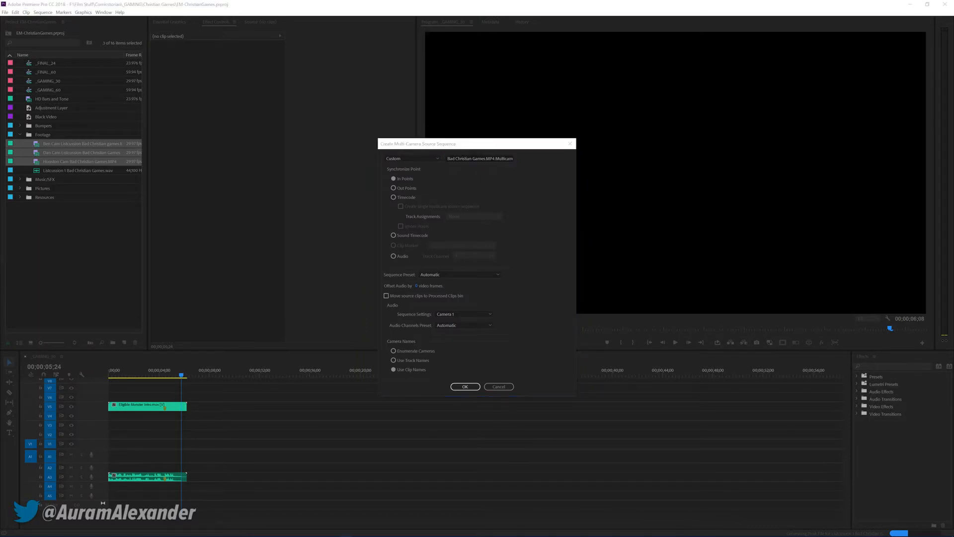
left_click(483, 158)
key("ctrl+a")
type("Multicam")
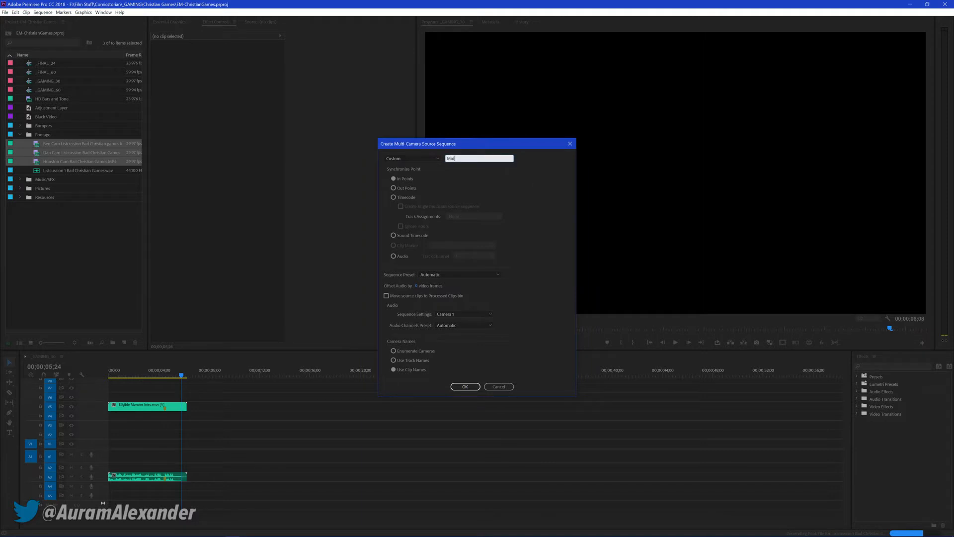
left_click(406, 260)
left_click(466, 387)
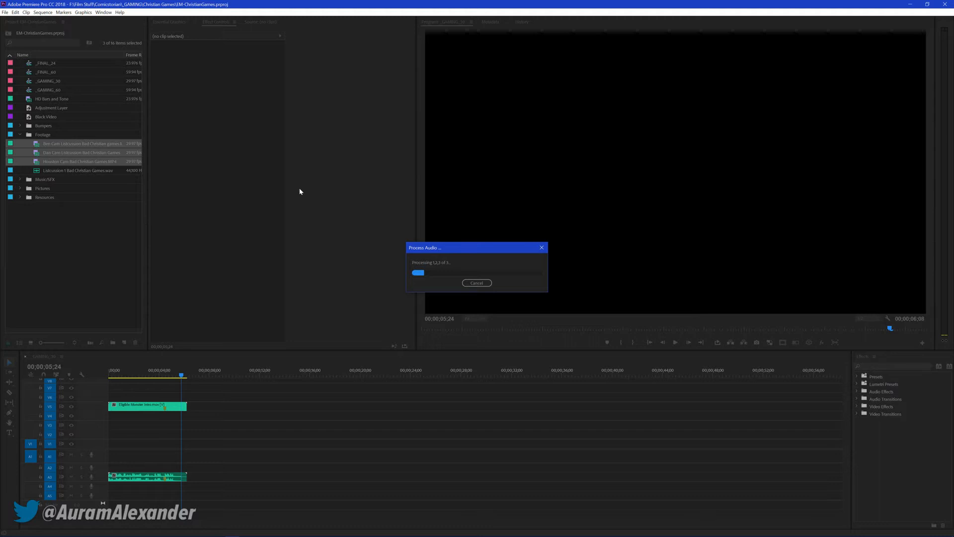
left_click_drag(437, 252, 433, 250)
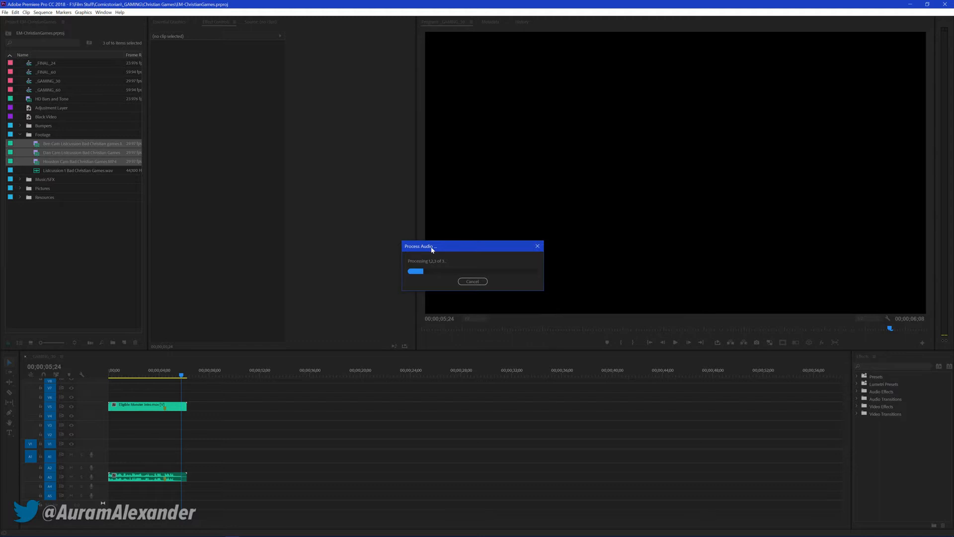
Switch to Chrome and open the video "What Kite Man teaches us about comic book writing" from the channel page
left_click(59, 531)
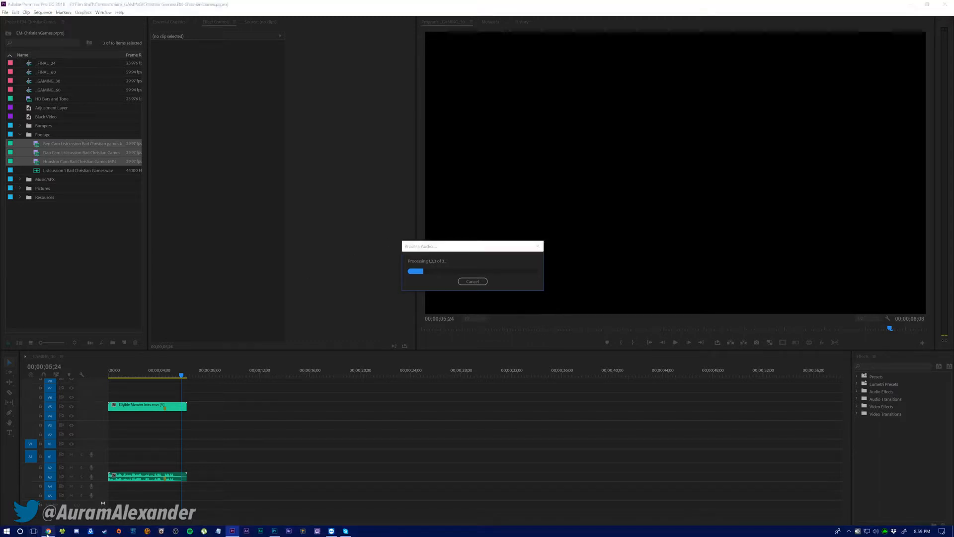
scroll(209, 326, "up", 1)
scroll(209, 325, "up", 15)
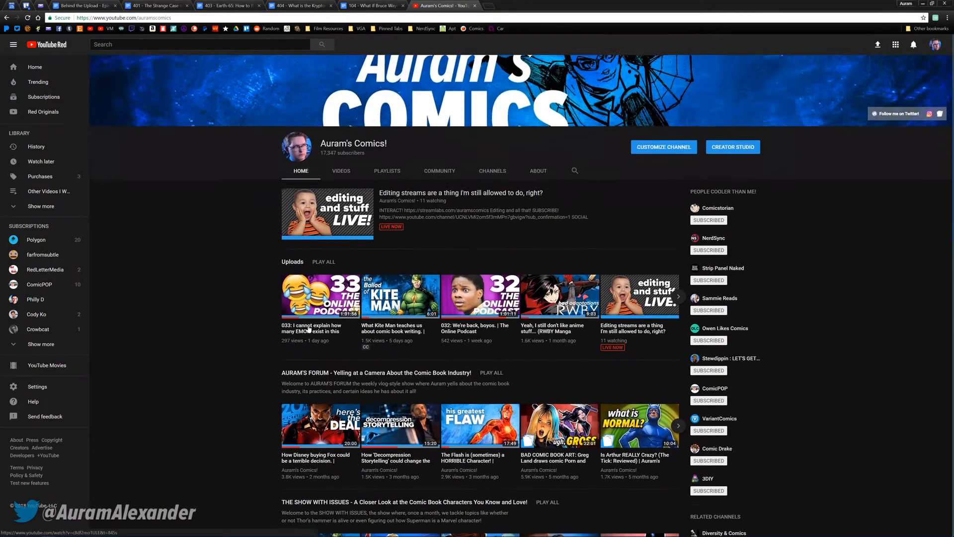
scroll(308, 329, "down", 6)
middle_click(318, 277)
left_click(497, 5)
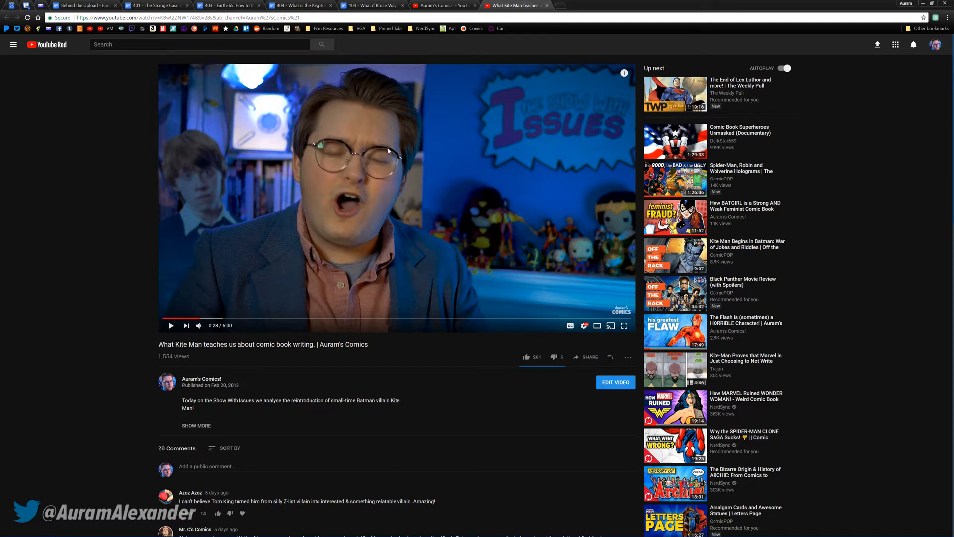
View the paused Kite Man video in full screen, and return it to normal size
double_click(303, 149)
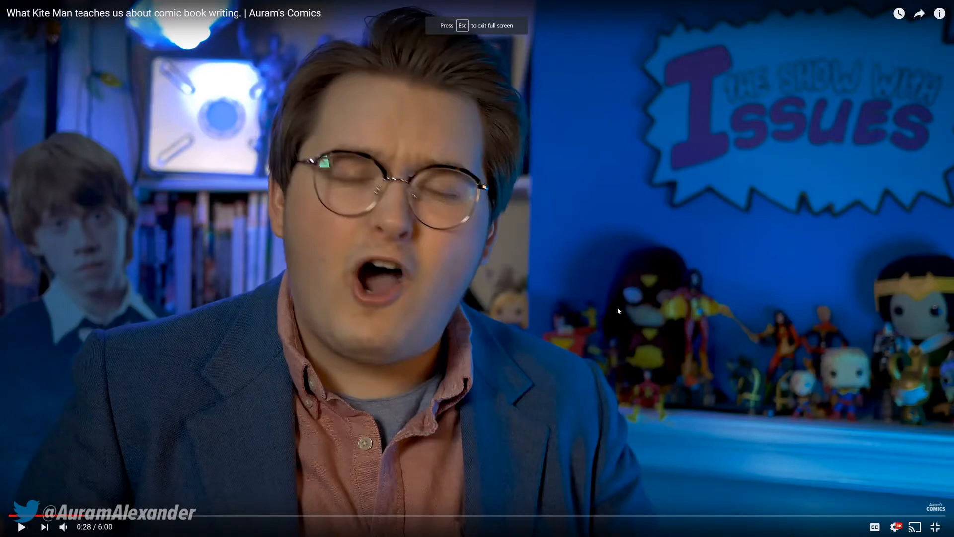
double_click(277, 210)
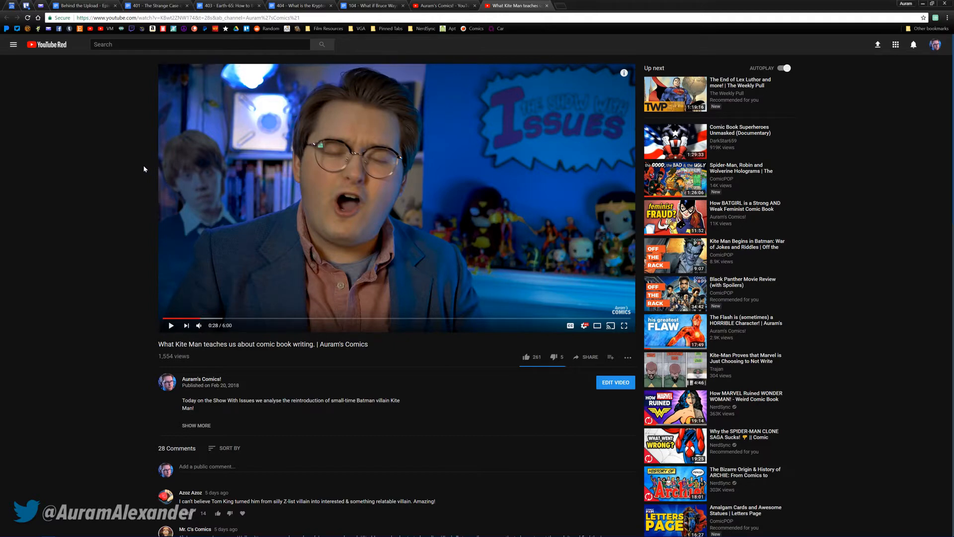
middle_click(291, 149)
middle_click(291, 151)
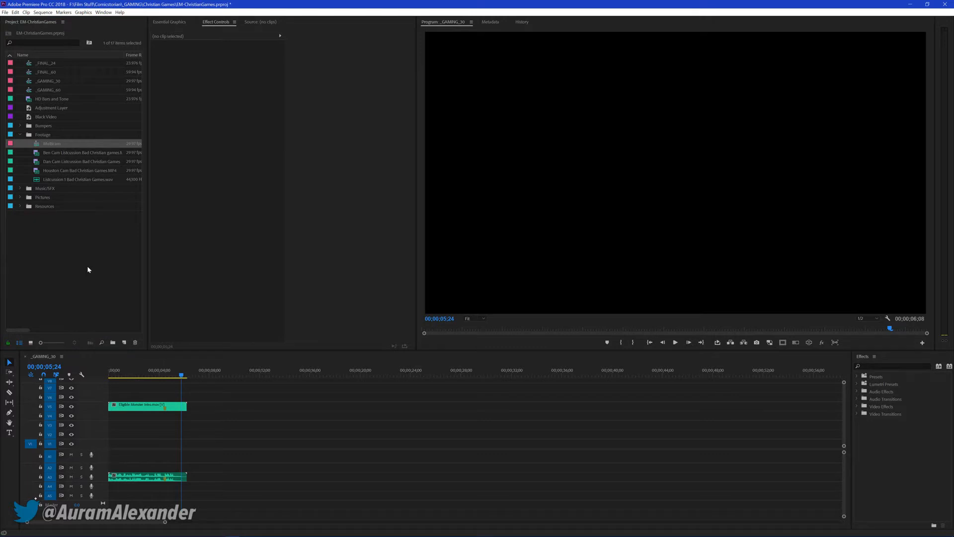
Return to Premiere Pro and place the Multicam sequence on V1 and A1 with the WAV recording beneath it on A2
left_click(134, 275)
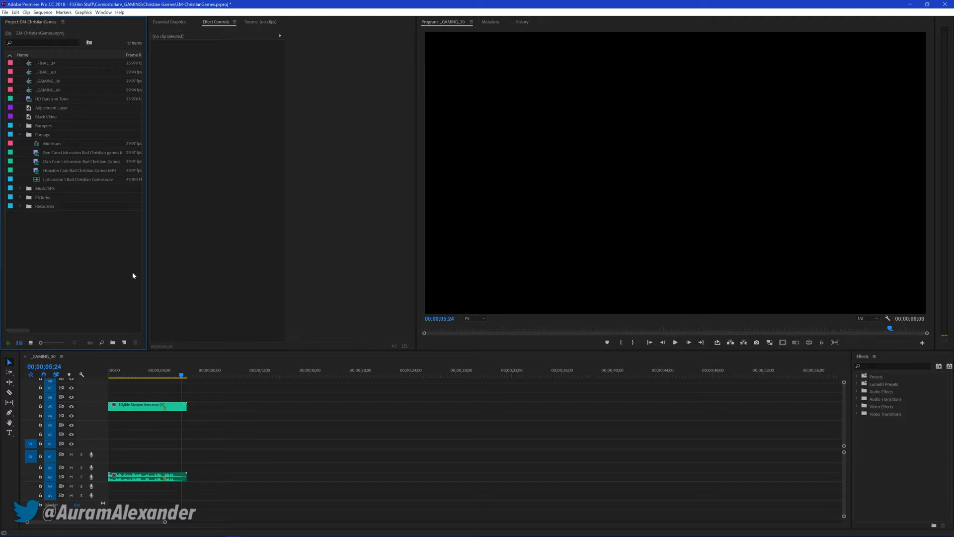
left_click_drag(58, 147, 208, 444)
left_click_drag(57, 180, 414, 507)
Synchronize the Multicam clip and the WAV recording in the _GAMING_30 timeline by their audio
left_click(456, 454, "shift")
right_click(456, 454)
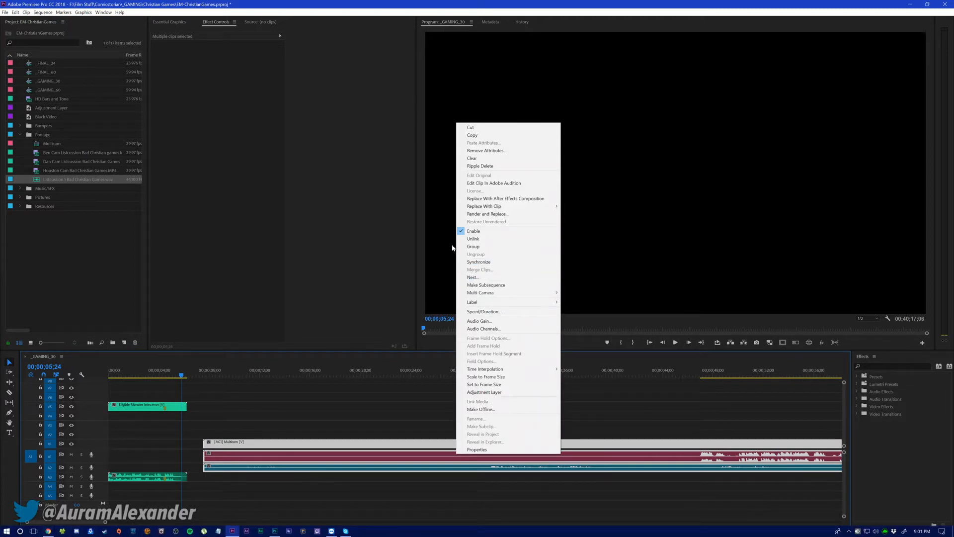
left_click(479, 262)
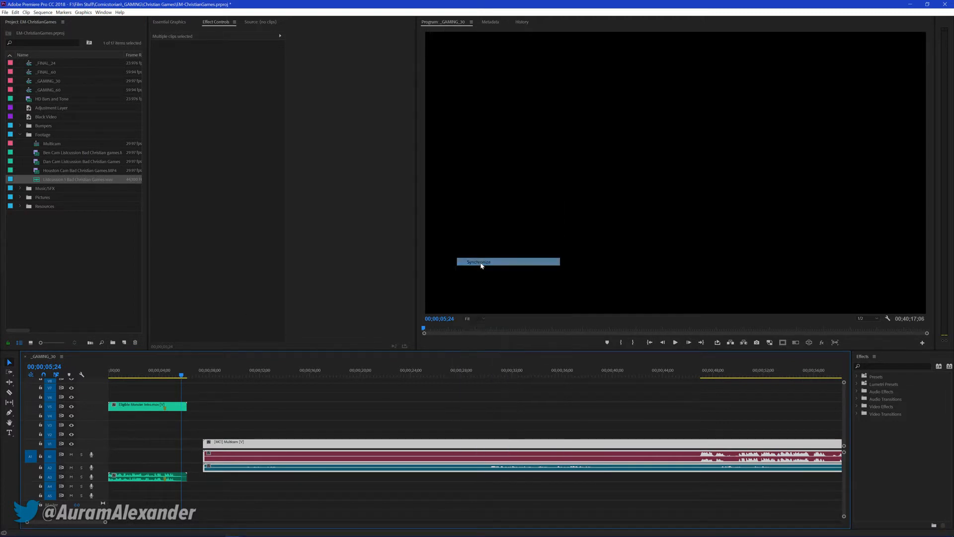
left_click(458, 305)
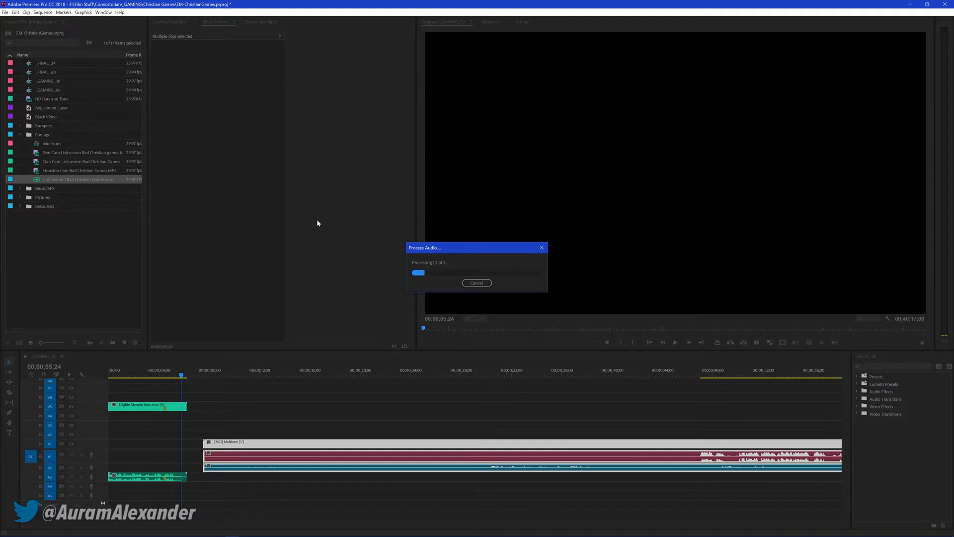
Switch to Chrome, browse the channel's THE SHOW WITH REVIEWS shelf and open its playlist in a new tab
left_click(50, 533)
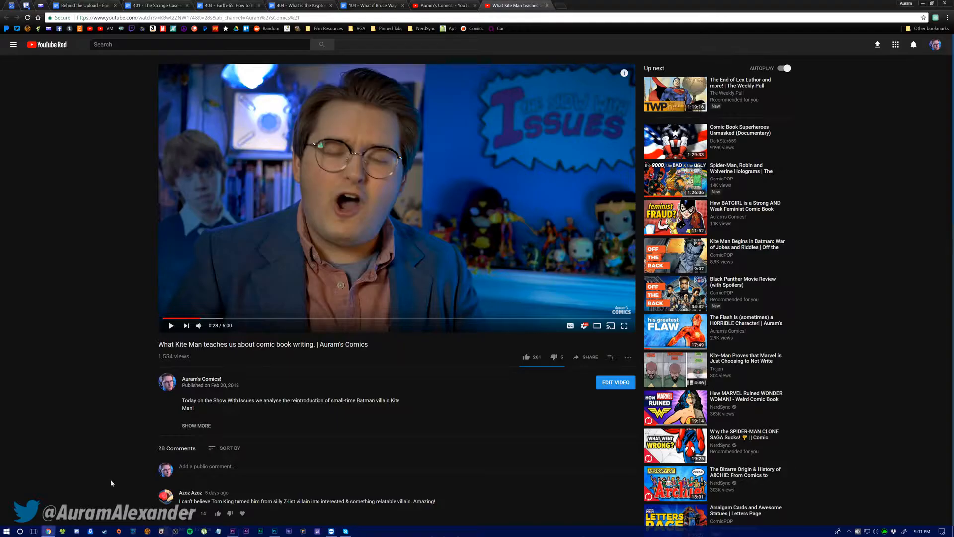
left_click(437, 5)
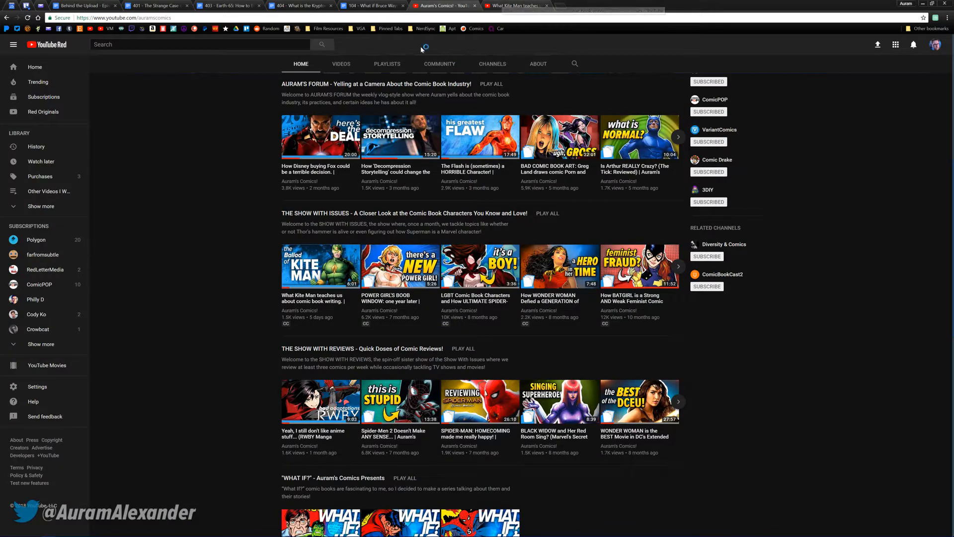
scroll(209, 198, "down", 1)
scroll(210, 198, "down", 2)
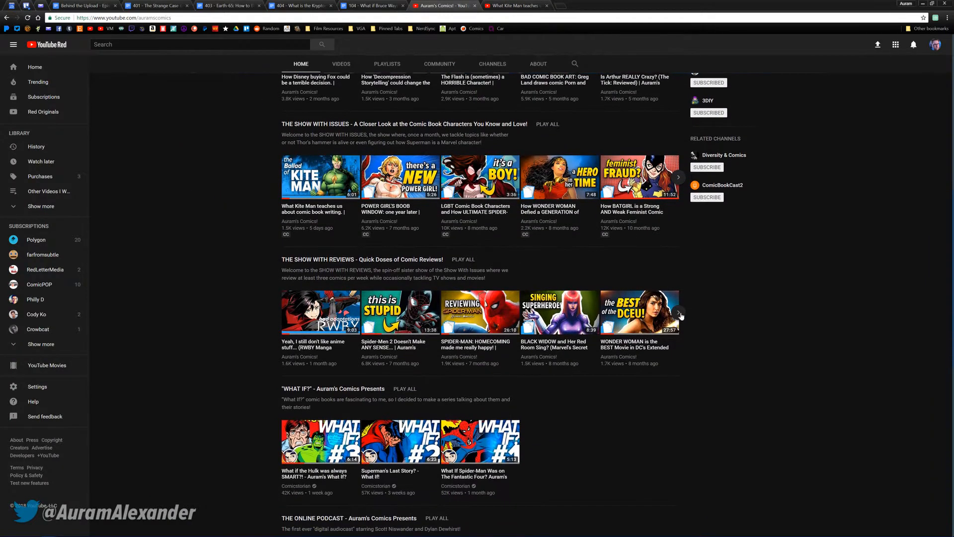
left_click(680, 314)
left_click(680, 314)
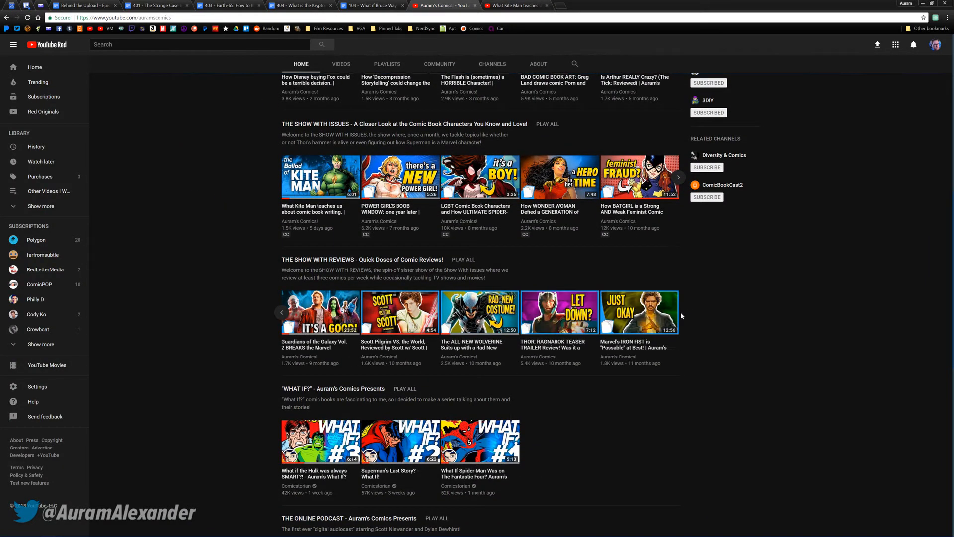
middle_click(370, 258)
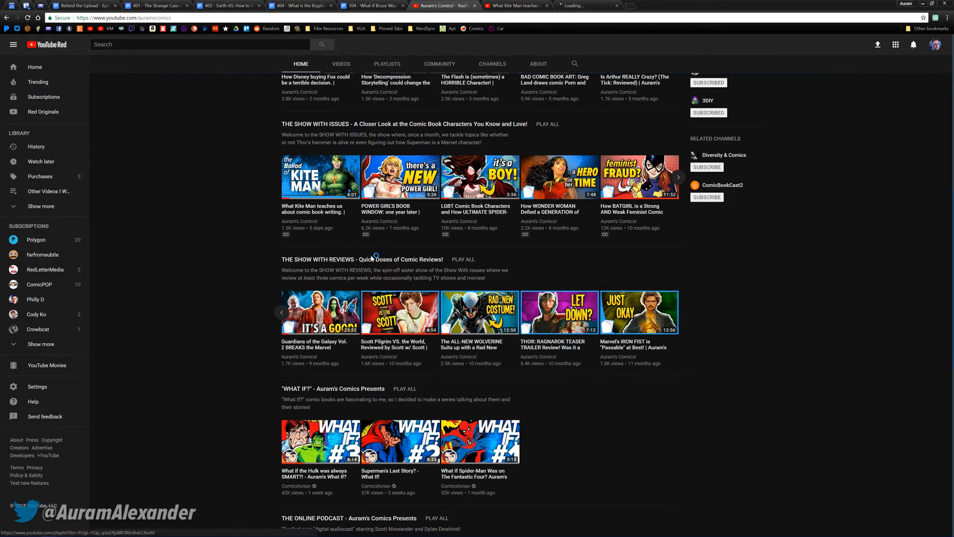
left_click(595, 5)
Find the episode "Uncanny Star-Lord in 2099!" near the end of the playlist and open it in a new tab
scroll(223, 237, "down", 20)
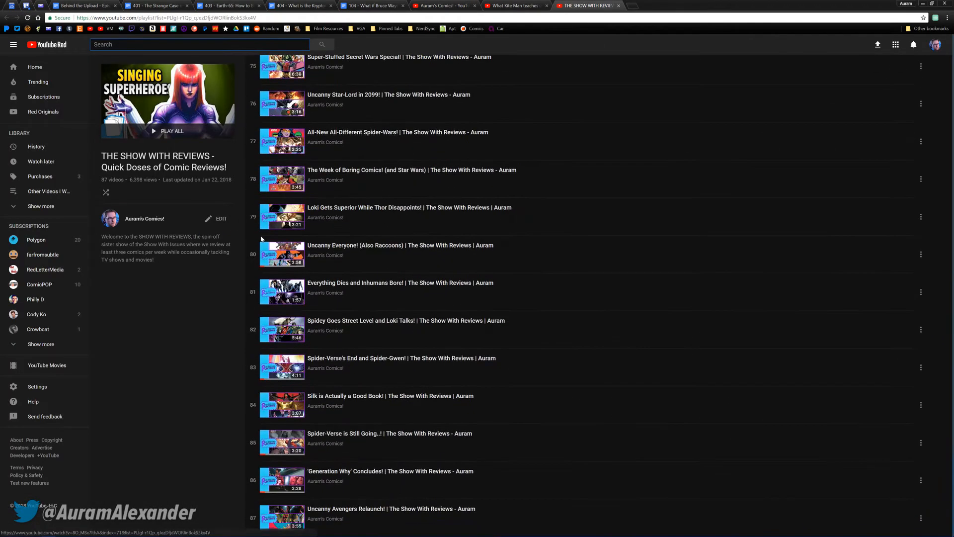
scroll(302, 186, "up", 2)
middle_click(284, 203)
left_click(678, 3)
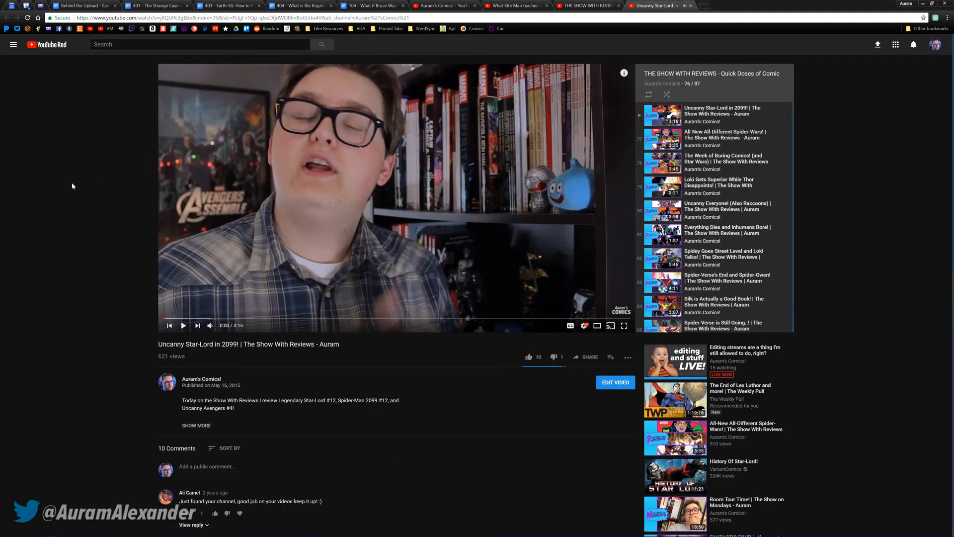
Open the FANTASTIC FOUR review from the playlist, skip past its opening warning and pause it at 0:10
scroll(705, 207, "up", 1)
scroll(723, 160, "up", 5)
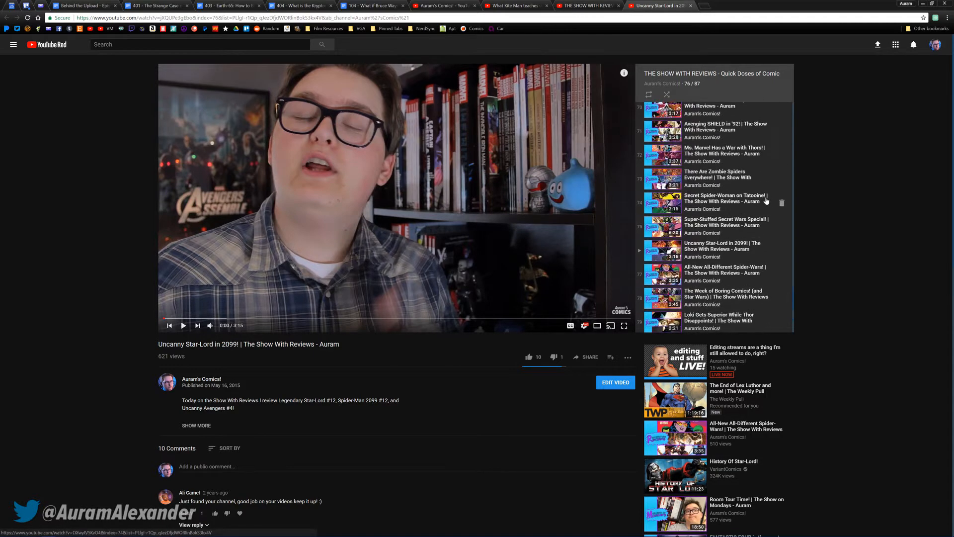
scroll(727, 243, "up", 3)
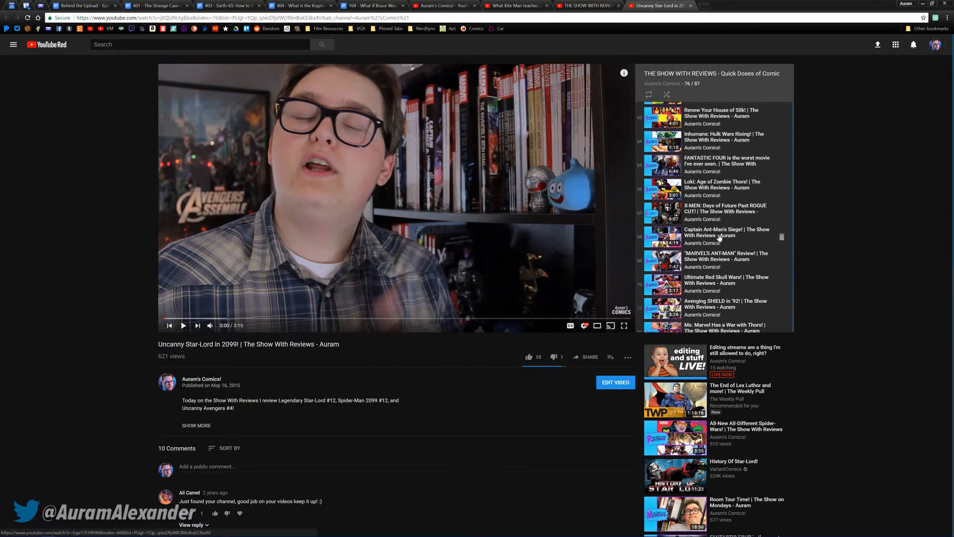
left_click(701, 170)
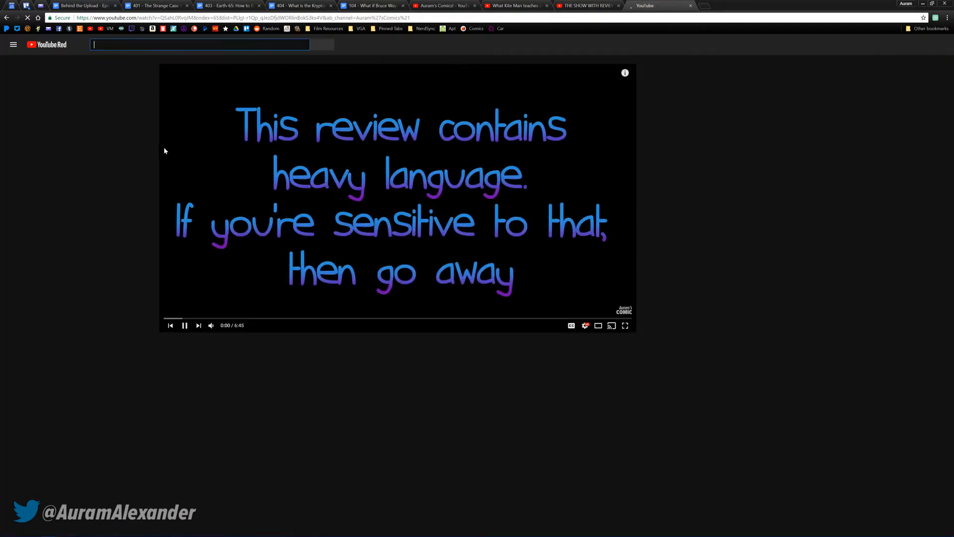
left_click(173, 321)
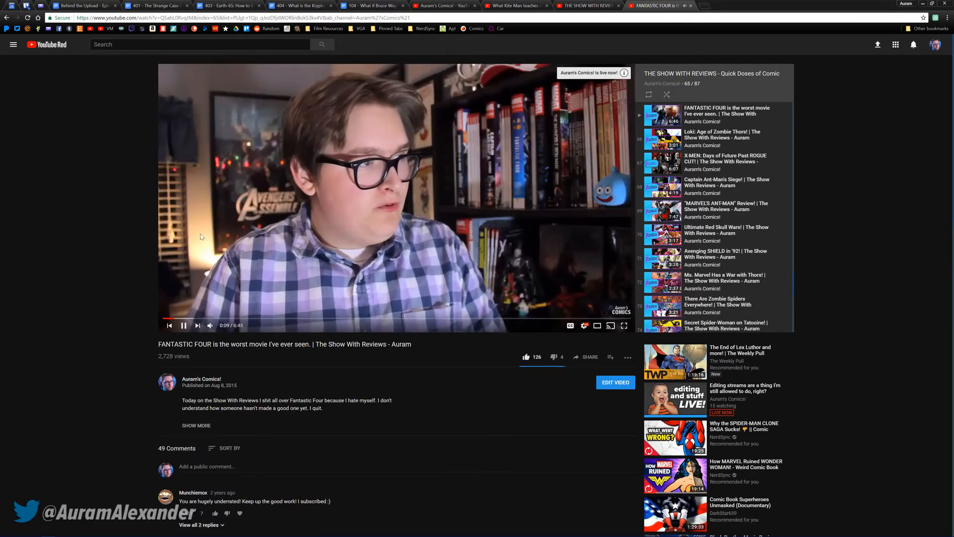
left_click(178, 238)
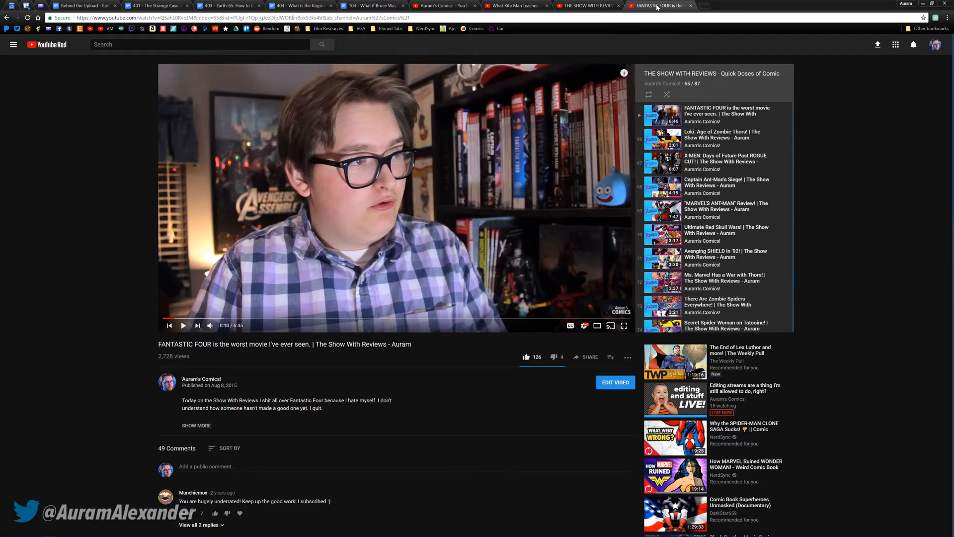
Return to Premiere Pro and trim both ends of the WAV recording to line up with the Multicam clip
left_click(604, 5)
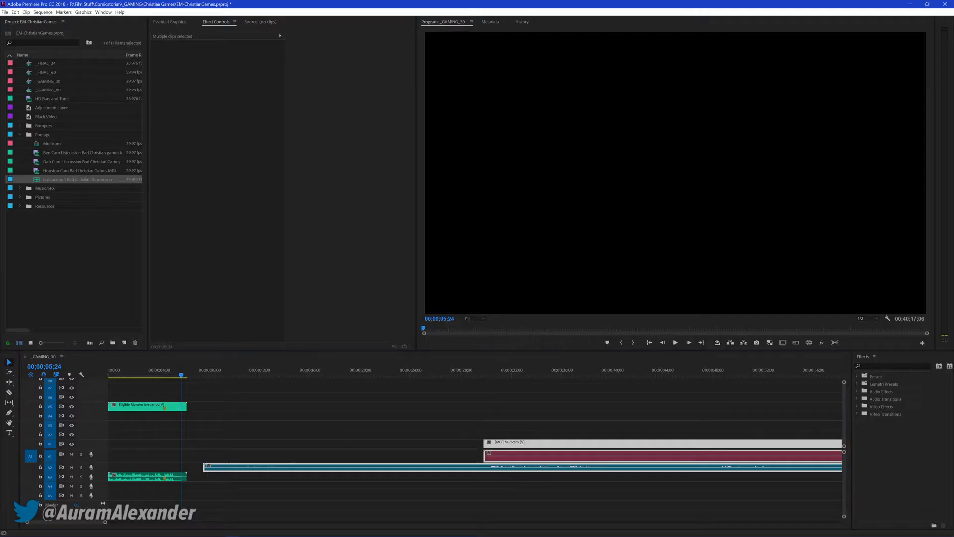
left_click_drag(426, 404, 398, 411)
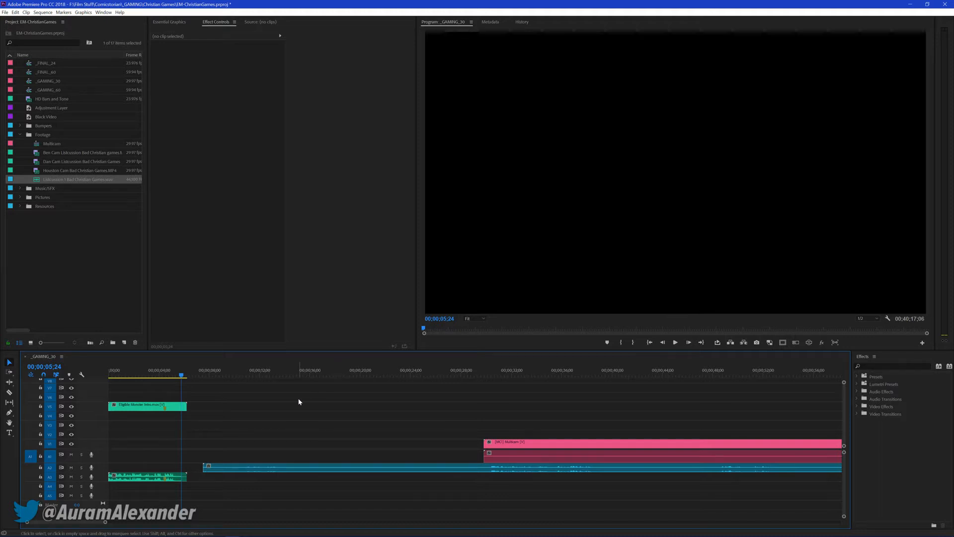
key("backslash")
left_click_drag(114, 467, 117, 466)
left_click_drag(769, 467, 758, 467)
Move the trimmed WAV recording up to A1 so that it overwrites the Multicam clip's camera audio
left_click_drag(667, 473, 645, 455)
left_click(332, 396)
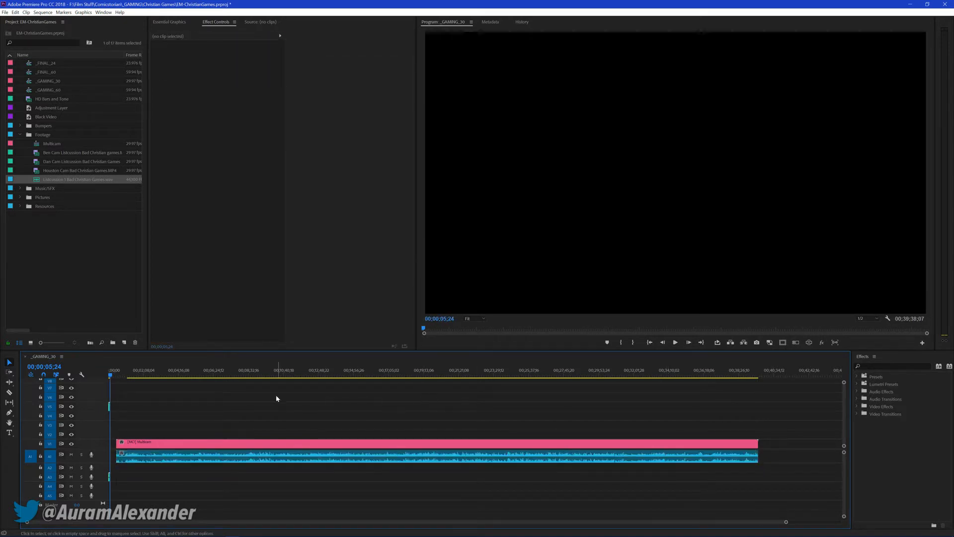
left_click(58, 244)
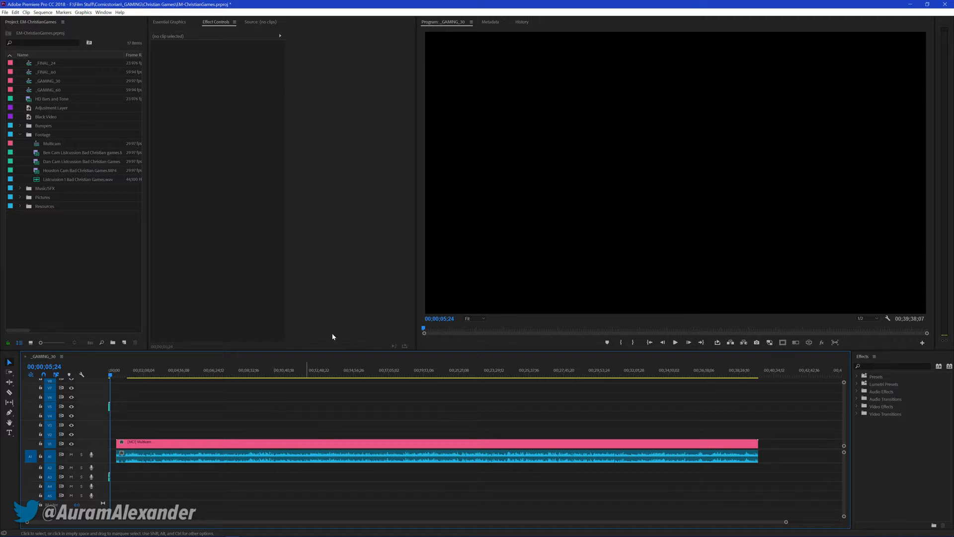
Move the playhead to 00;01;28;18 in the timeline and save the project
left_click(133, 374)
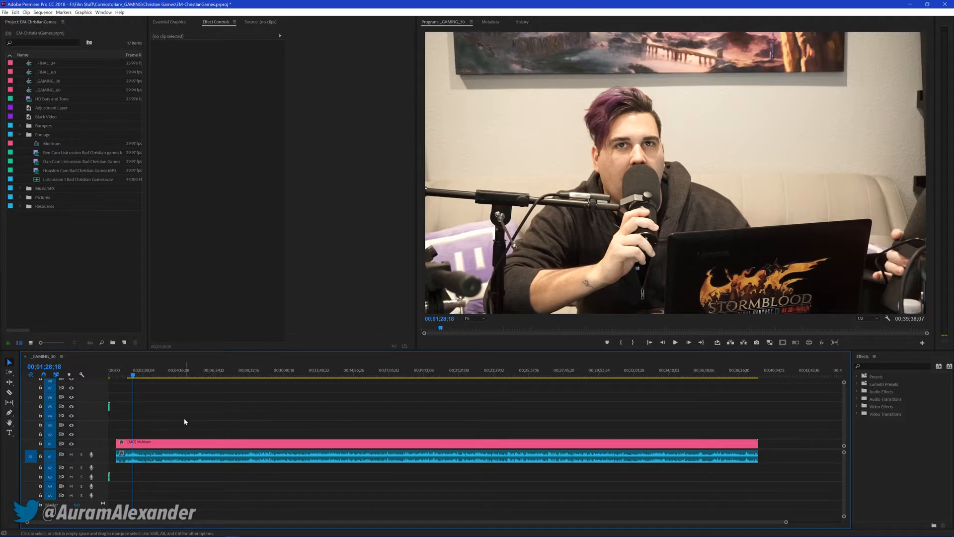
key("ctrl+s")
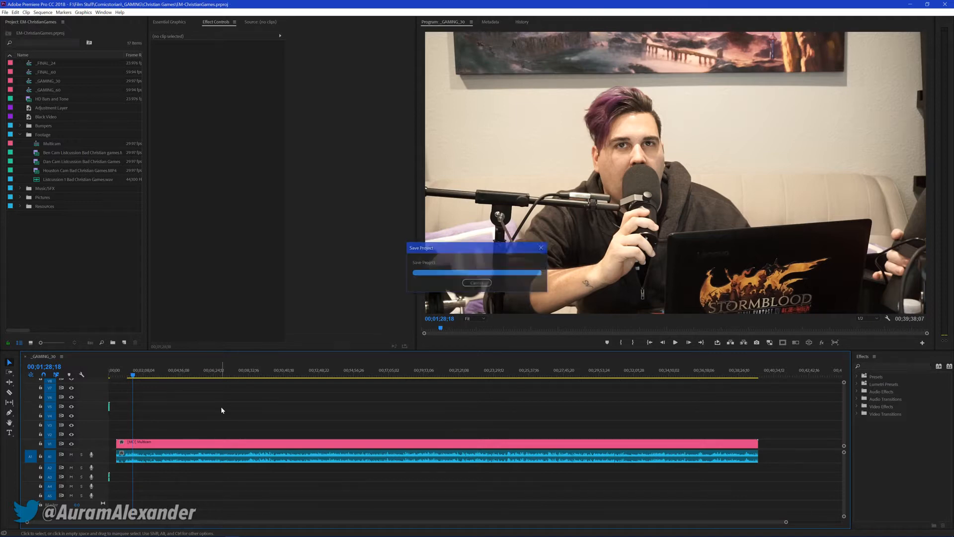
Change the label colour of the Multicam clip and its WAV audio to light purple
left_click_drag(175, 403, 283, 481)
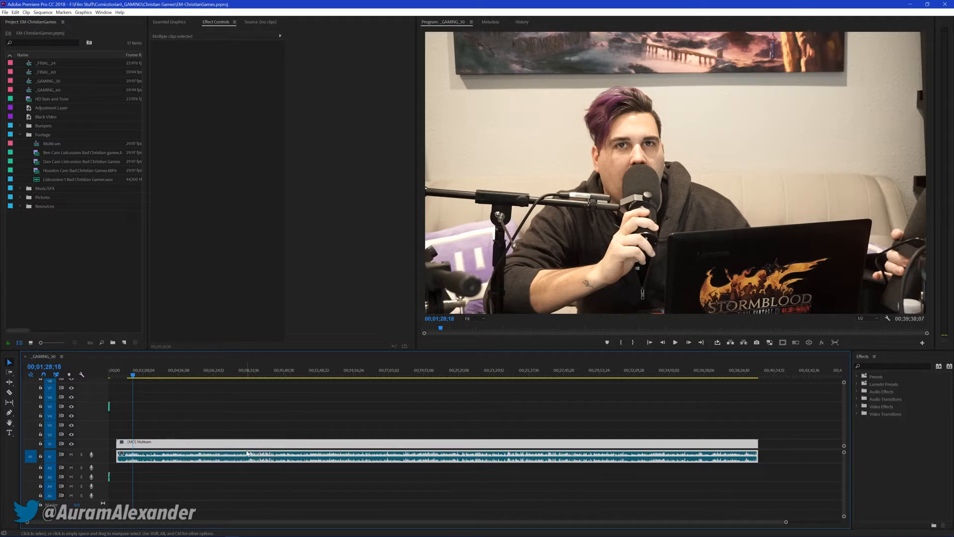
right_click(247, 456)
mouse_move(278, 299)
left_click(214, 308)
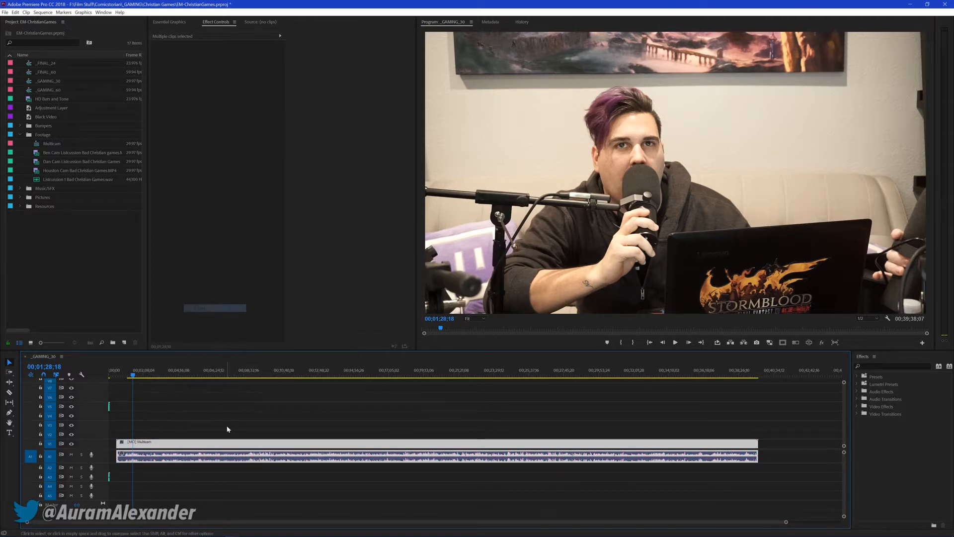
left_click(251, 420)
Link the Multicam video clip with the WAV audio beneath it on A1
left_click(113, 370)
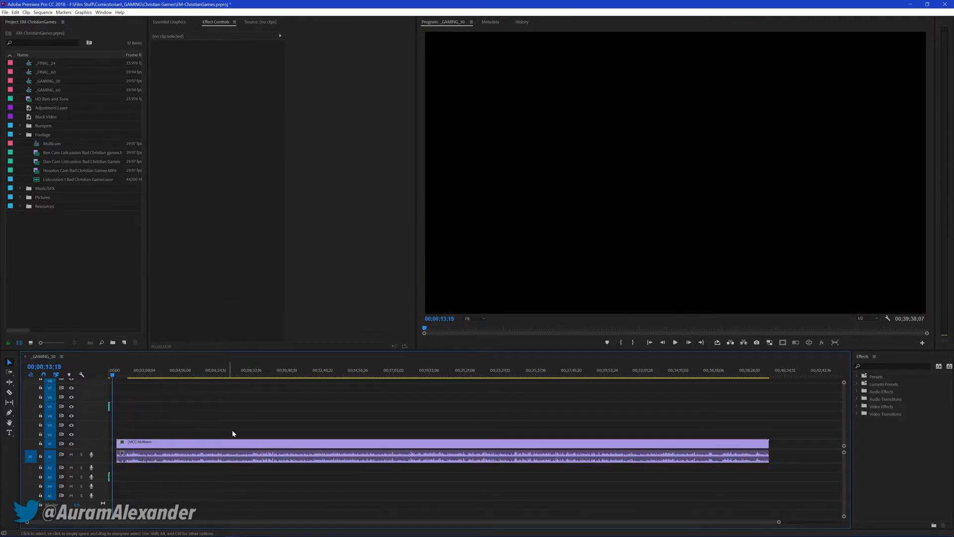
scroll(183, 418, "up", 4)
scroll(180, 416, "up", 4)
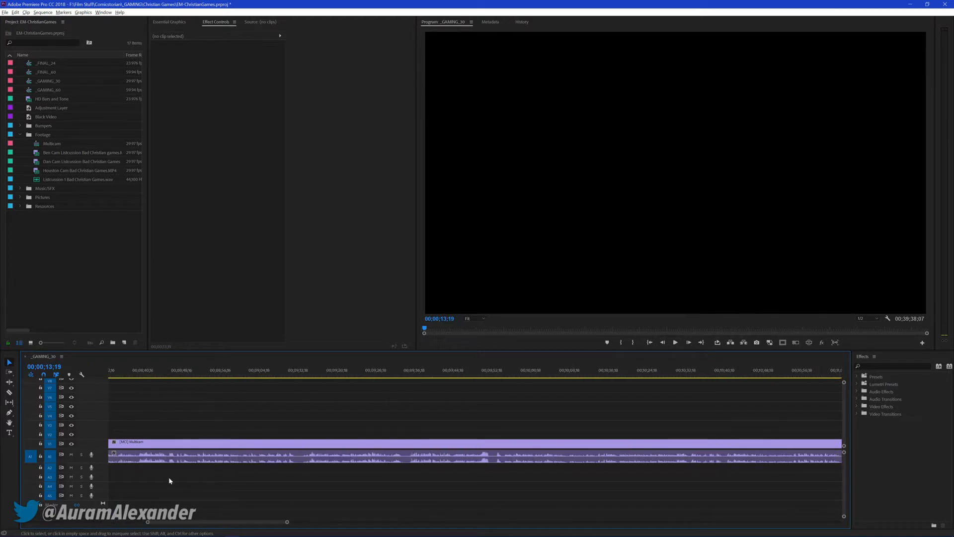
left_click_drag(171, 523, 38, 524)
left_click_drag(283, 444, 218, 446)
key("ctrl+z")
left_click_drag(293, 405, 374, 527)
right_click(312, 446)
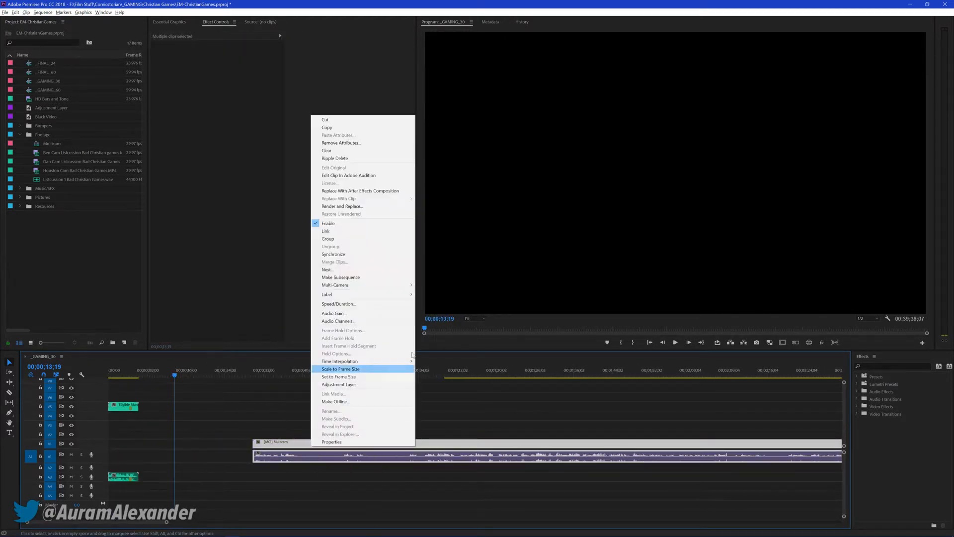
left_click(329, 239)
Move the linked Multicam clip earlier so it starts just before the opening green clip ends, and save the project
left_click_drag(286, 444, 158, 444)
left_click(311, 398)
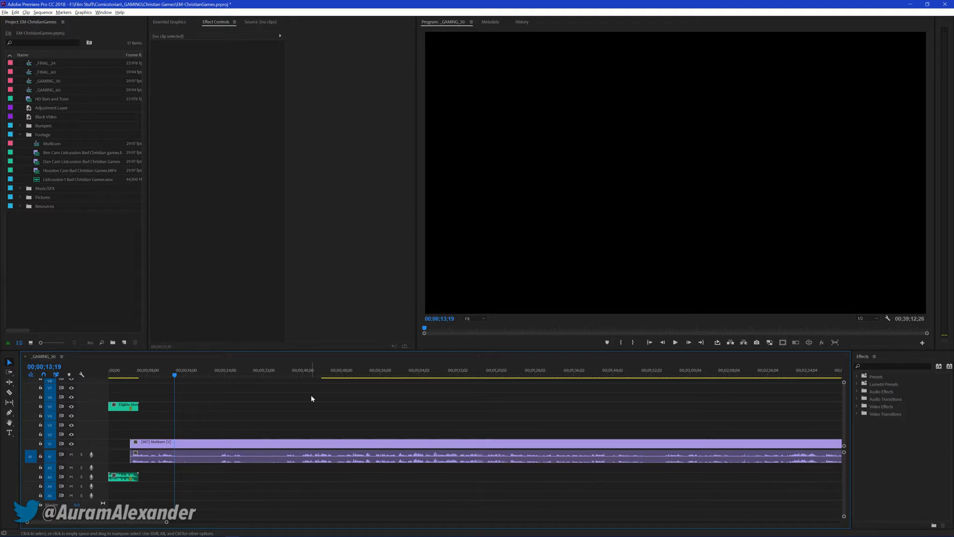
key("ctrl+s")
Set the default output to Speakers (2- USB AUDIO CODEC) in the Audio Hardware preferences and save the project
left_click(219, 374)
left_click_drag(228, 372, 248, 374)
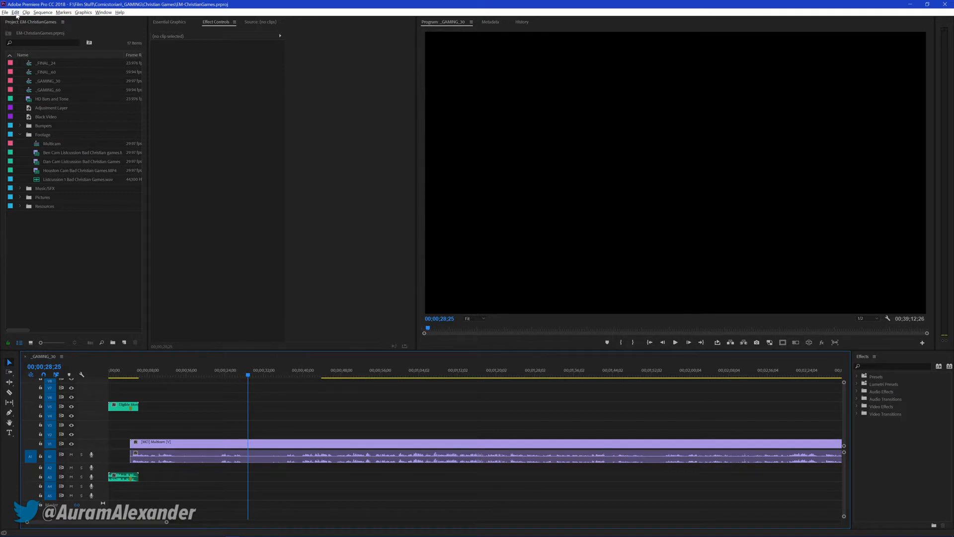
left_click(16, 12)
mouse_move(50, 212)
left_click(119, 227)
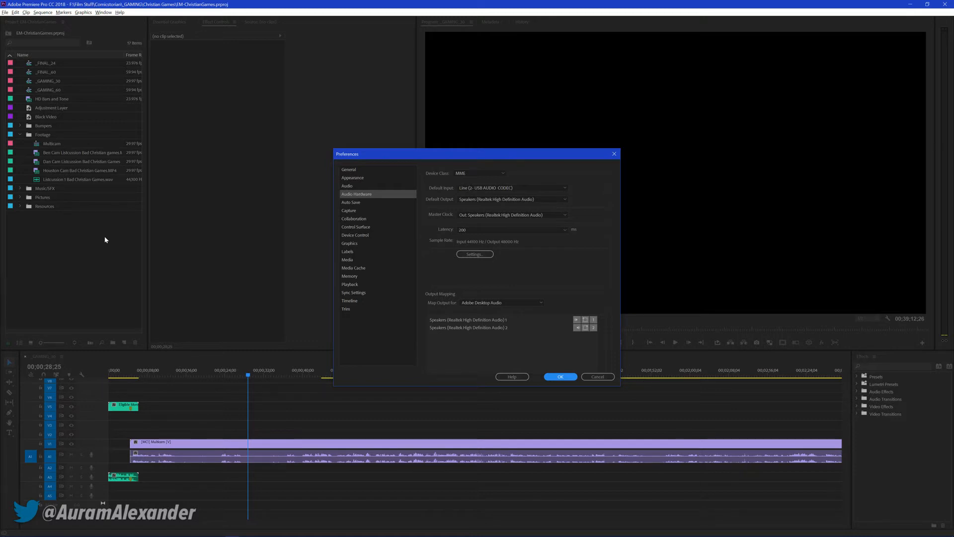
left_click(512, 198)
left_click(512, 213)
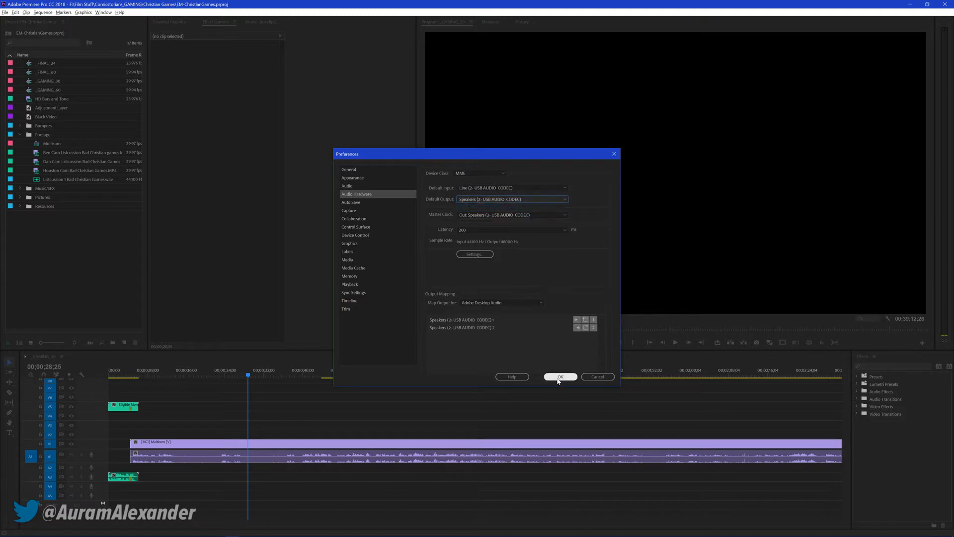
left_click(560, 377)
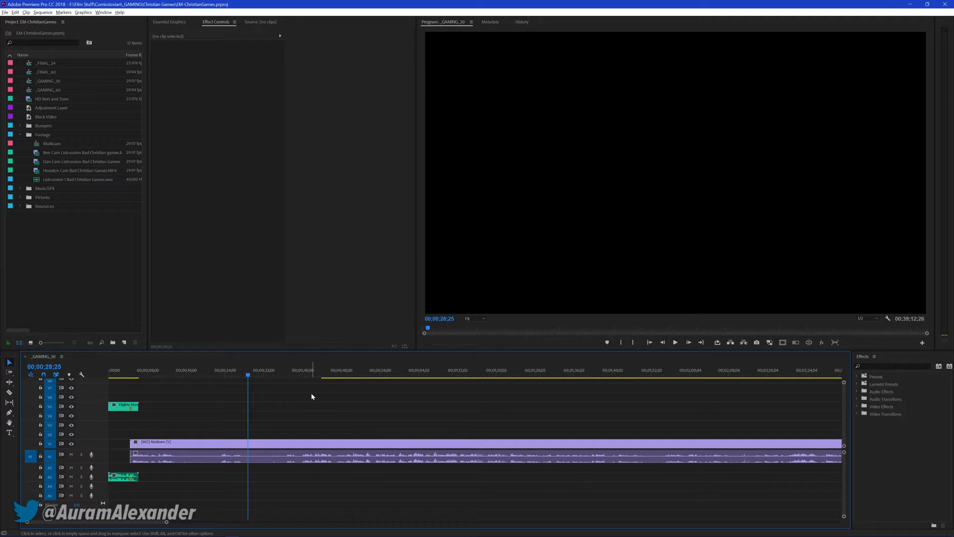
key("ctrl+s")
Play the sequence from about 00;00;44, pause at 00;00;46;20 and collapse the Footage bin
left_click(323, 373)
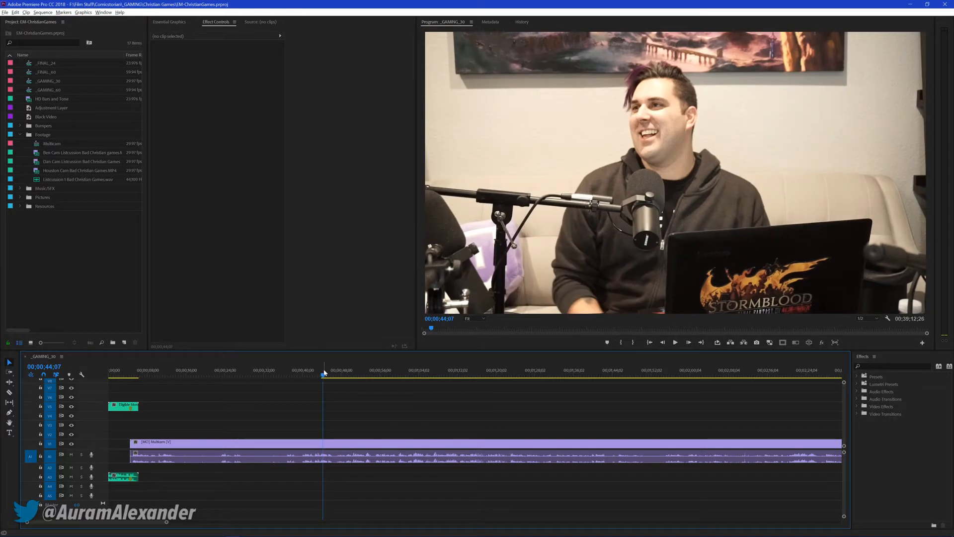
left_click(301, 373)
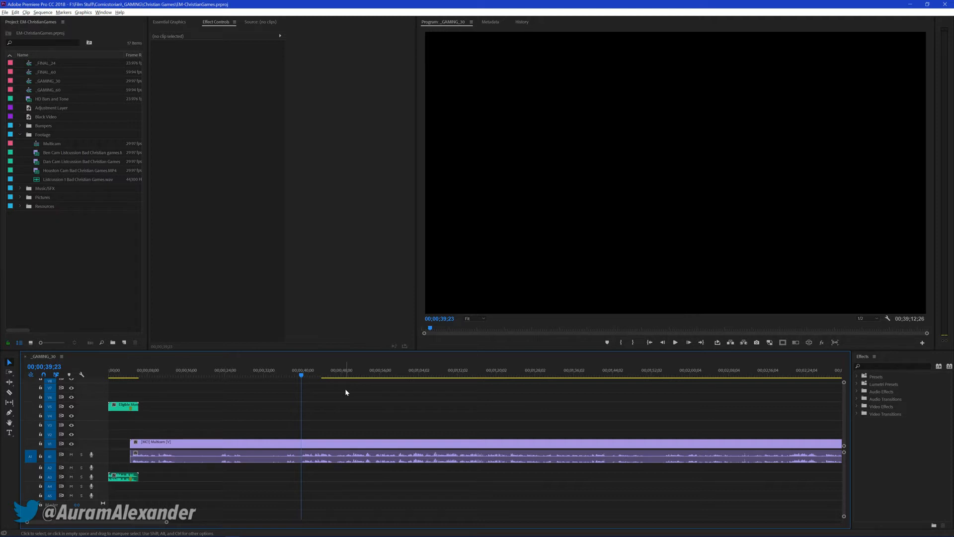
left_click(324, 377)
key("space")
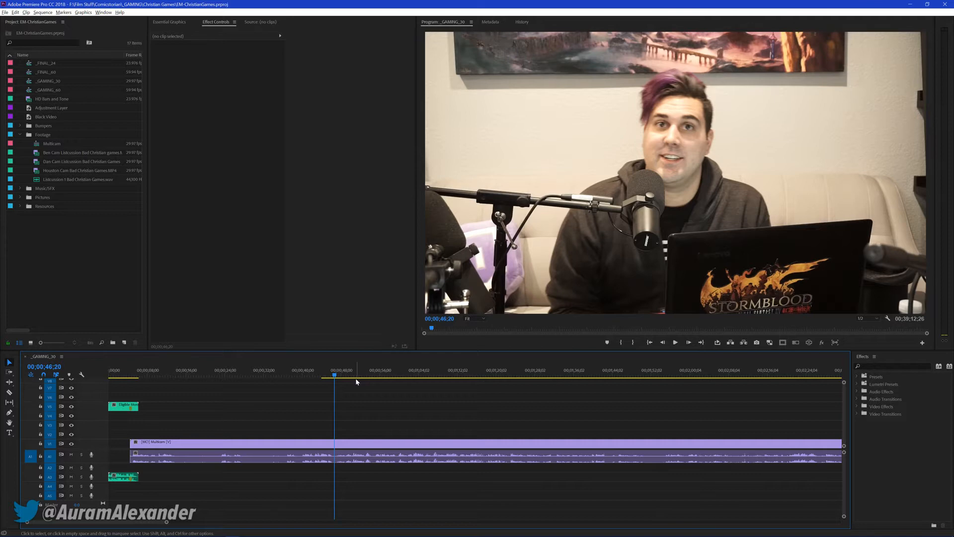
left_click(20, 134)
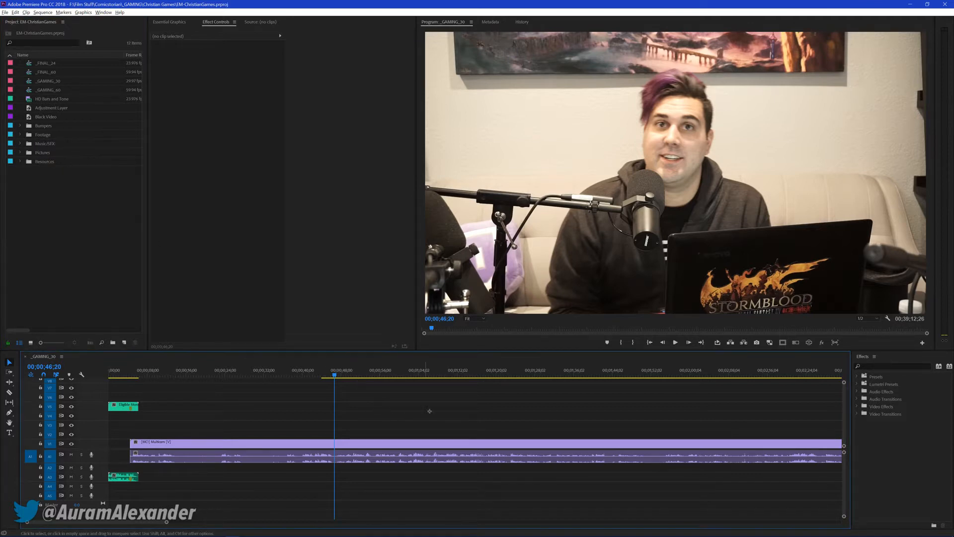
Play short passages of the Multicam footage starting at about 00;00;54 and 00;00;59;25
left_click_drag(339, 371, 373, 374)
key("space")
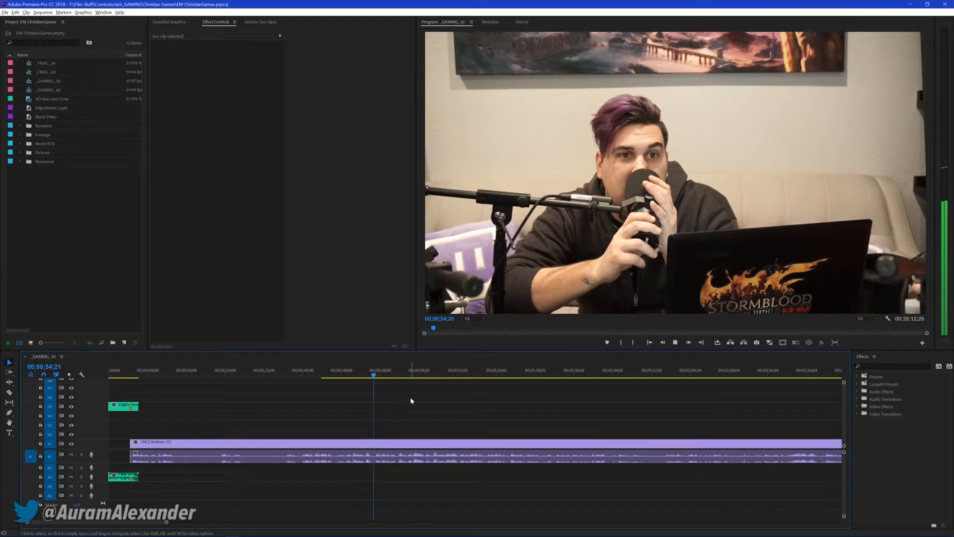
key("space")
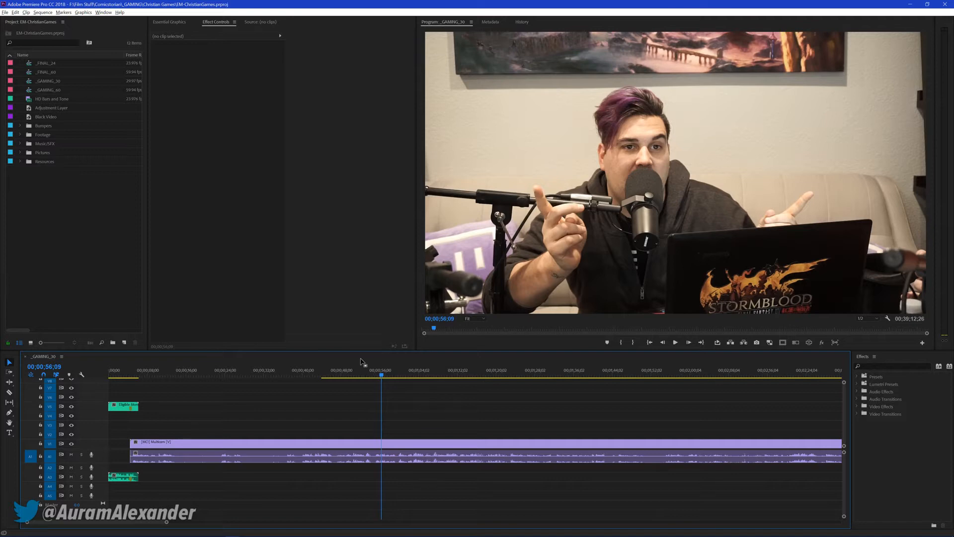
left_click(398, 372)
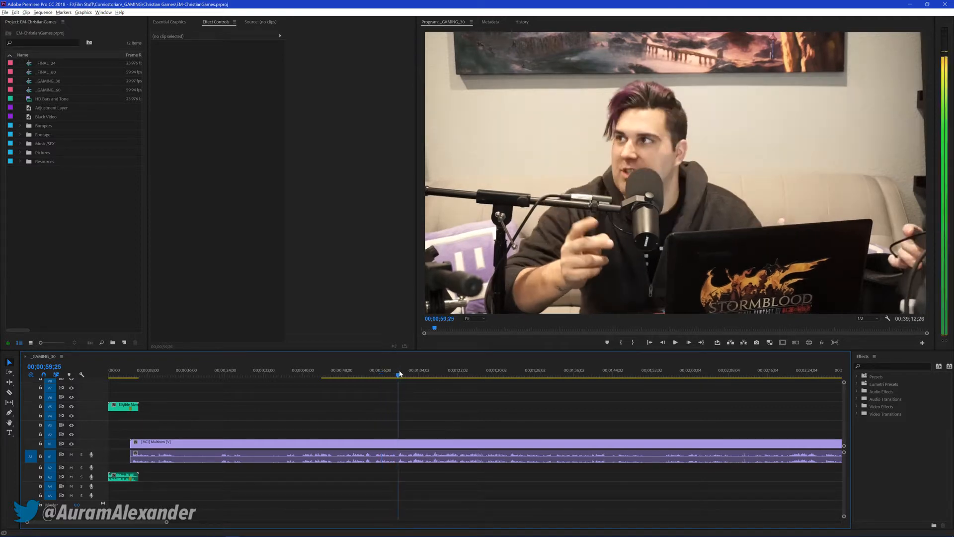
key("space")
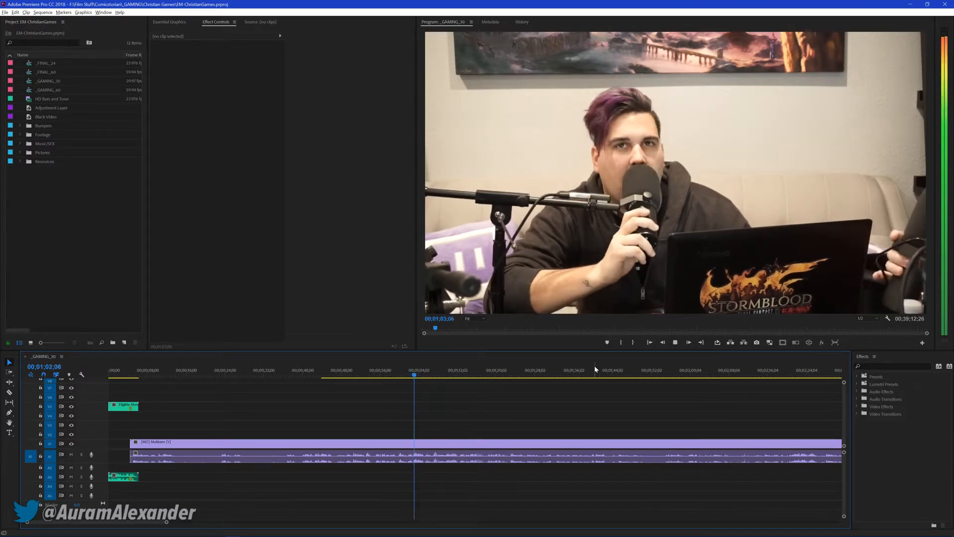
Jump ahead to 00;01;54;27 in the sequence and review the footage that follows
left_click(627, 373)
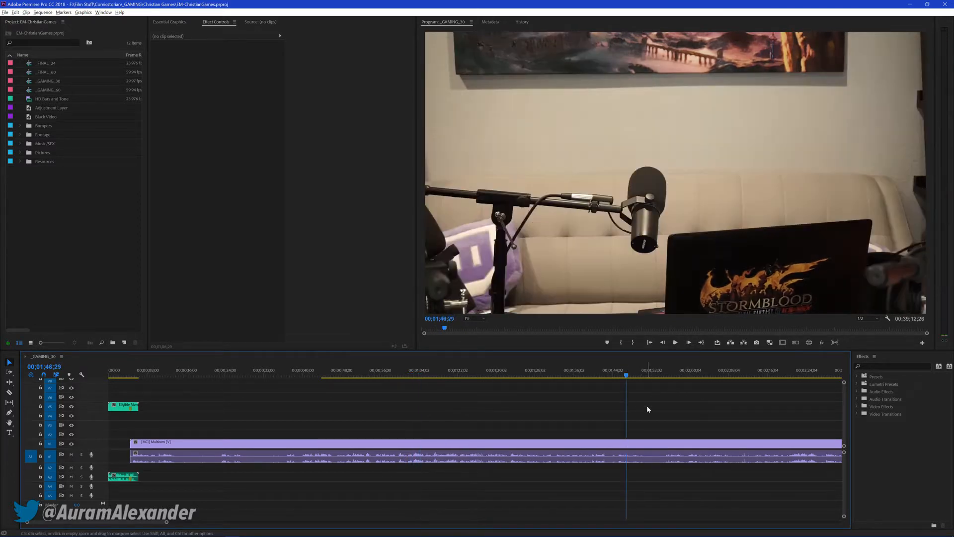
scroll(646, 406, "down", 1)
left_click(621, 369)
key("space")
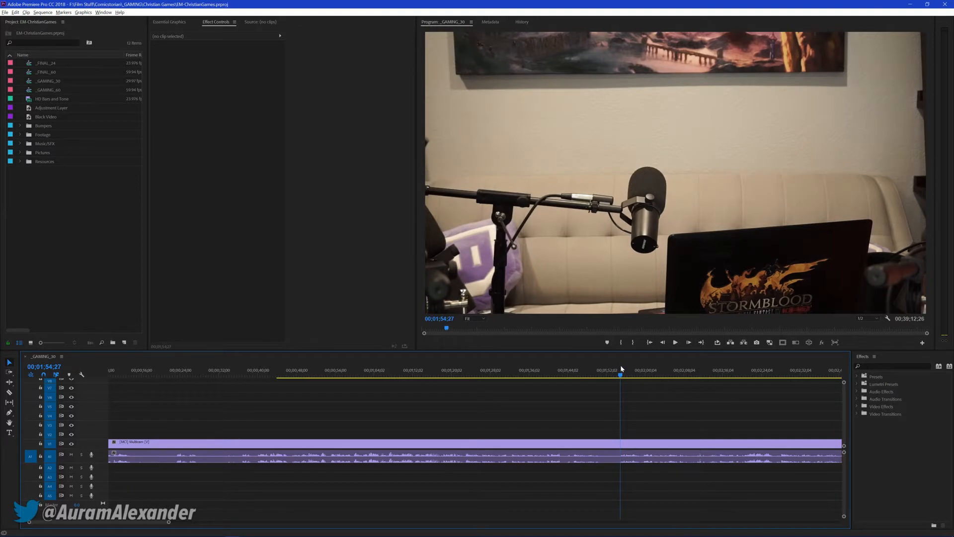
key("space")
scroll(597, 394, "down", 3)
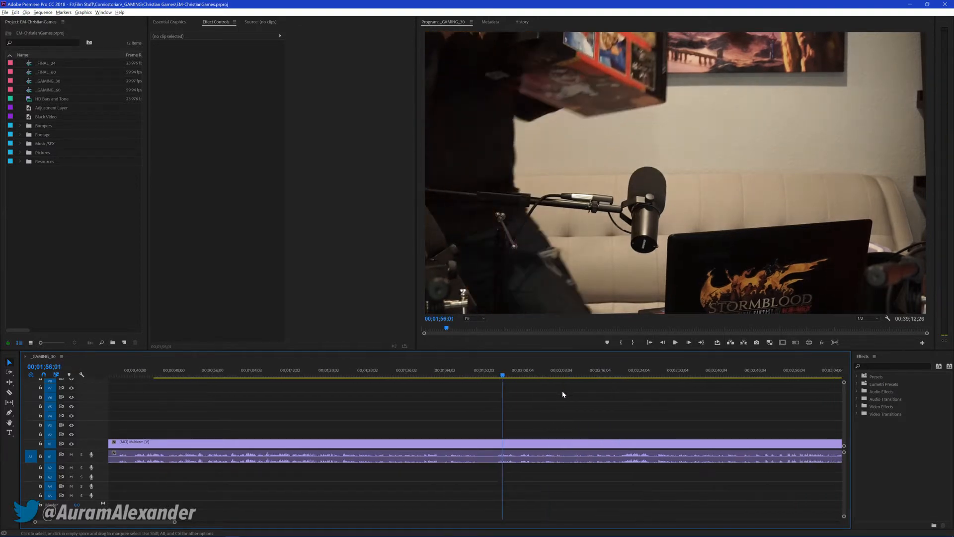
key("space")
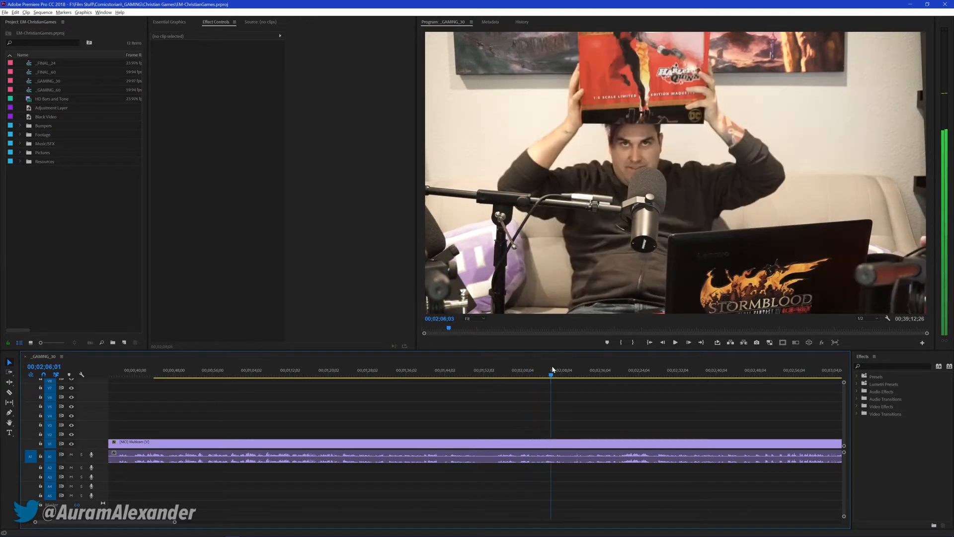
Skip further through the sequence during playback and pause at 00;03;25;10
left_click_drag(559, 370, 655, 378)
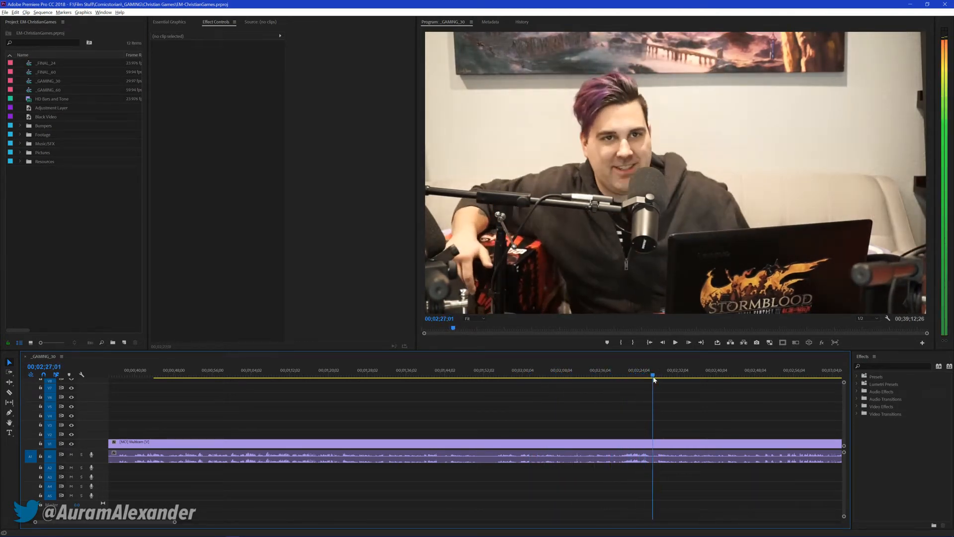
key("space")
scroll(652, 390, "down", 2)
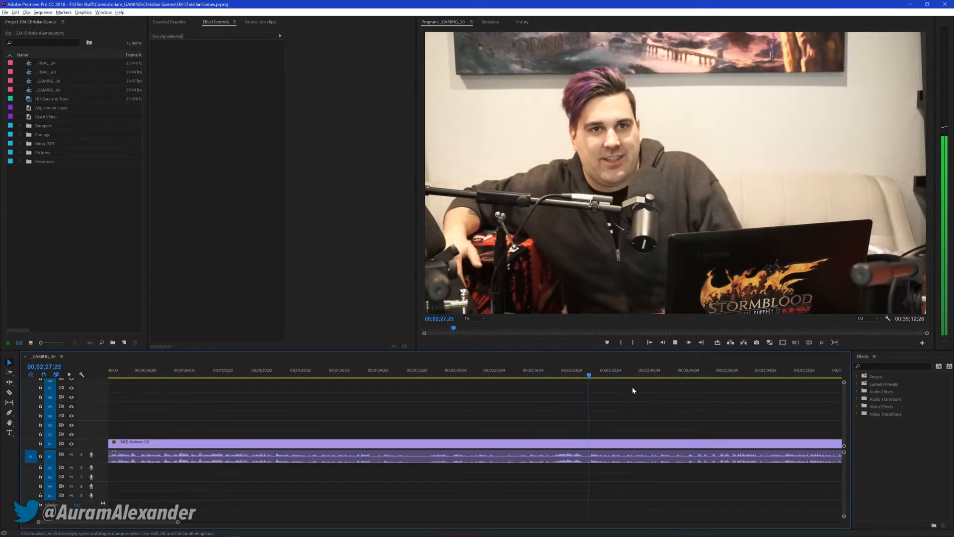
key("backslash")
key("equal")
key("equal")
key("equal")
key("equal")
key("equal")
key("minus")
key("minus")
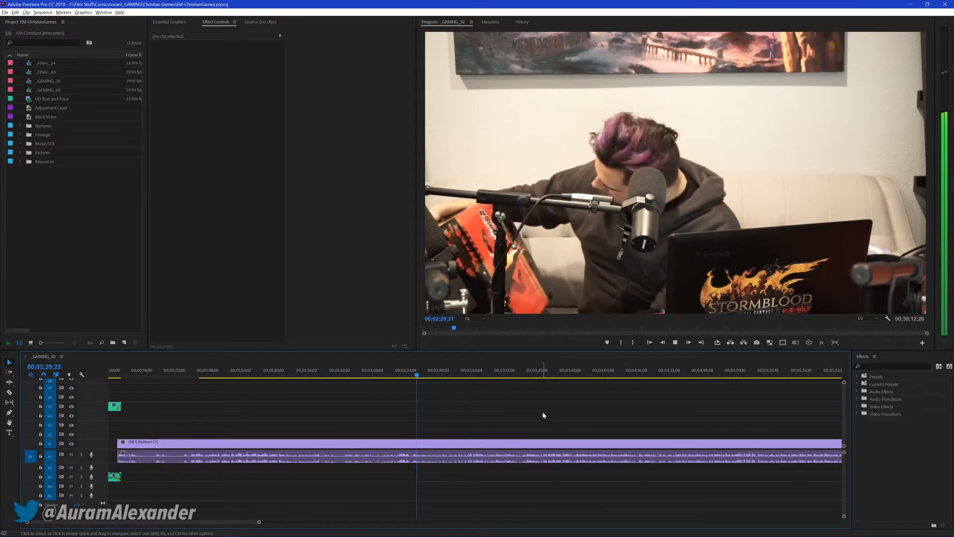
left_click(520, 372)
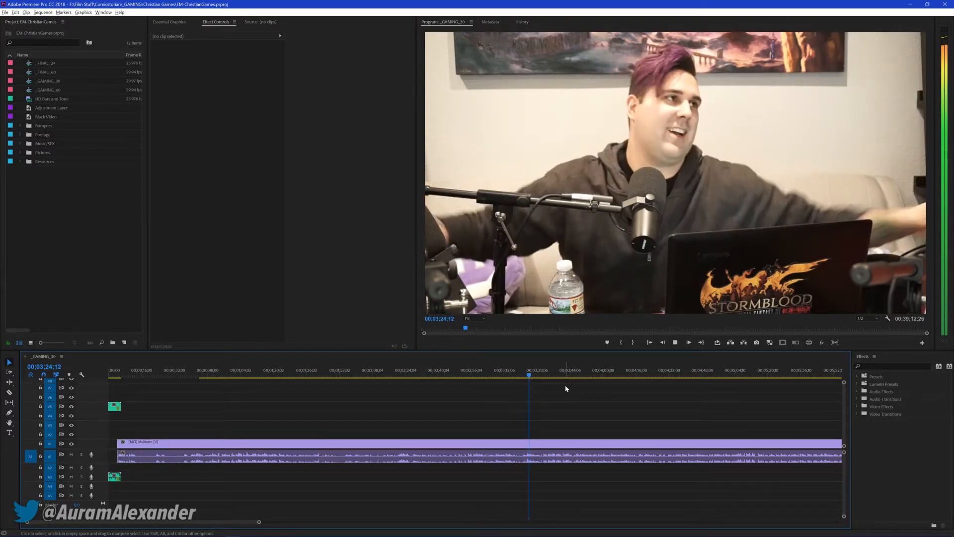
key("space")
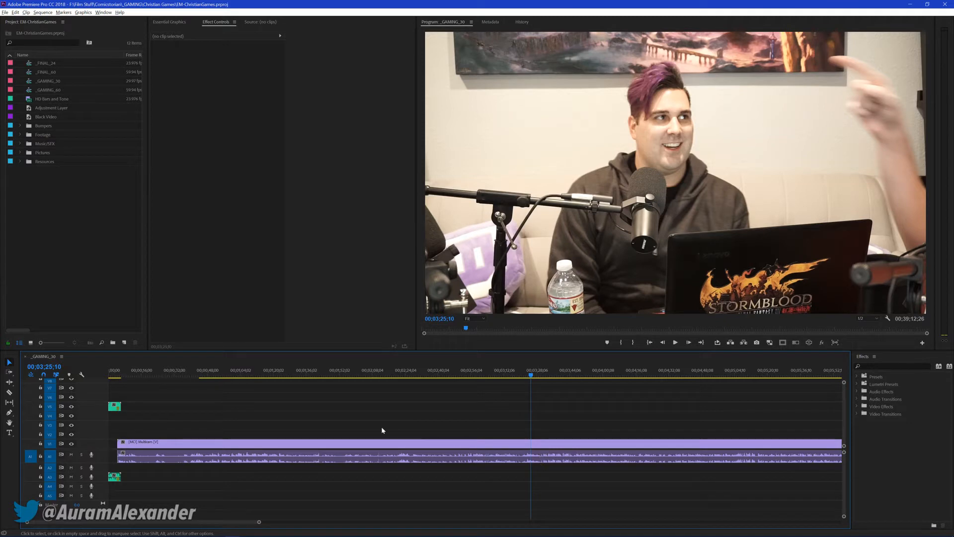
scroll(323, 411, "down", 2)
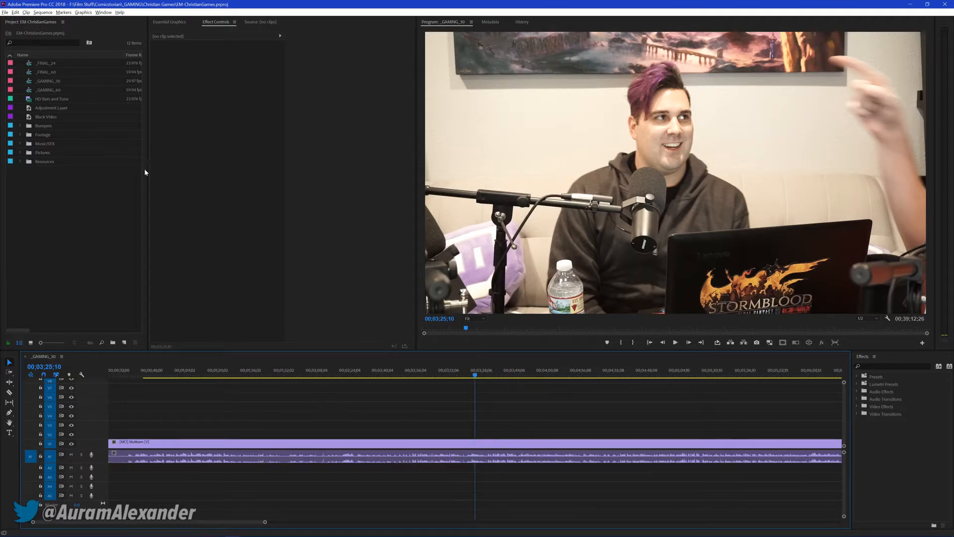
key("alt+Tab")
key("alt+Tab")
key("alt+Tab")
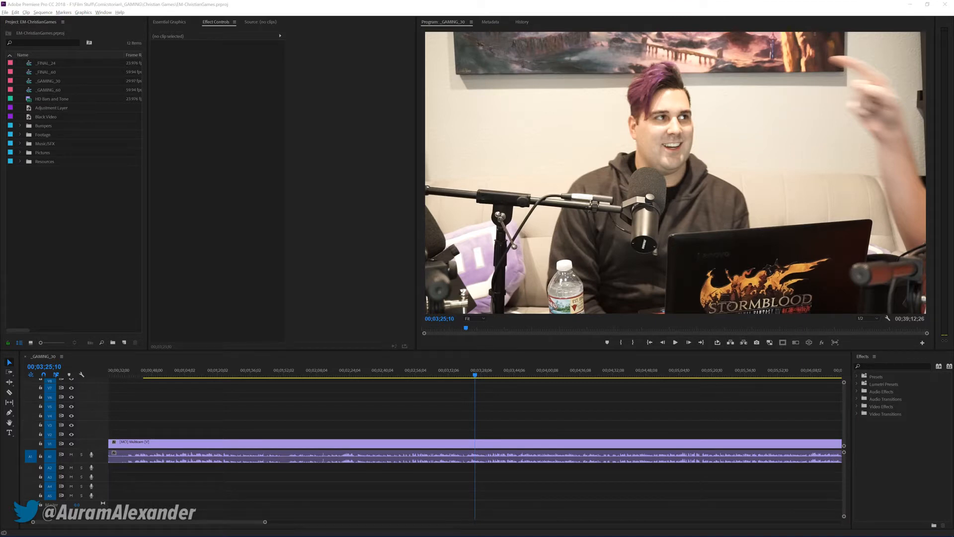
left_click(294, 420)
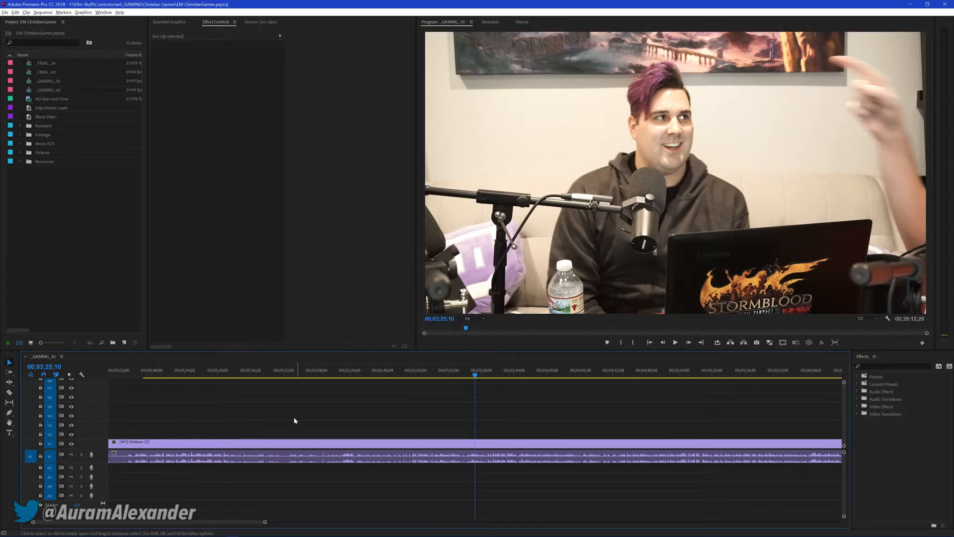
scroll(322, 399, "down", 1)
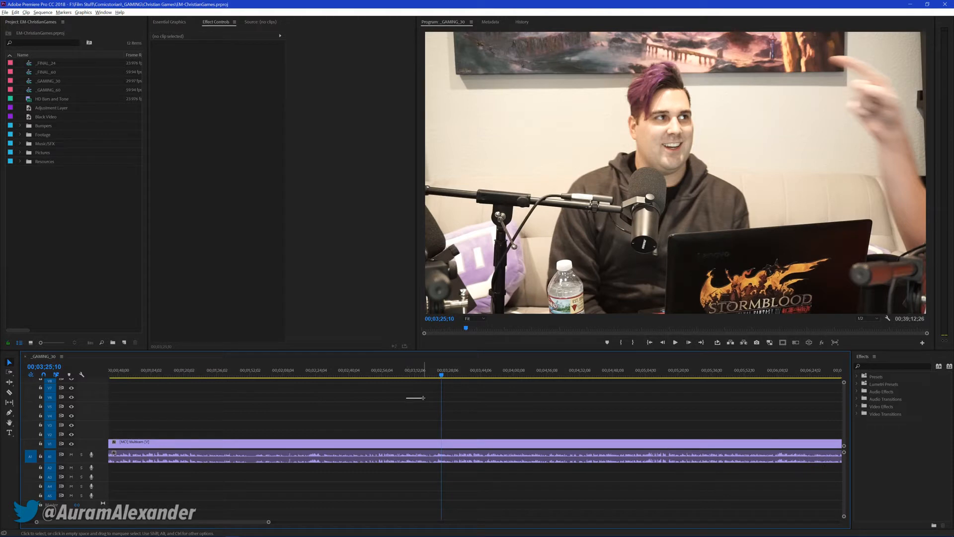
scroll(417, 405, "down", 1)
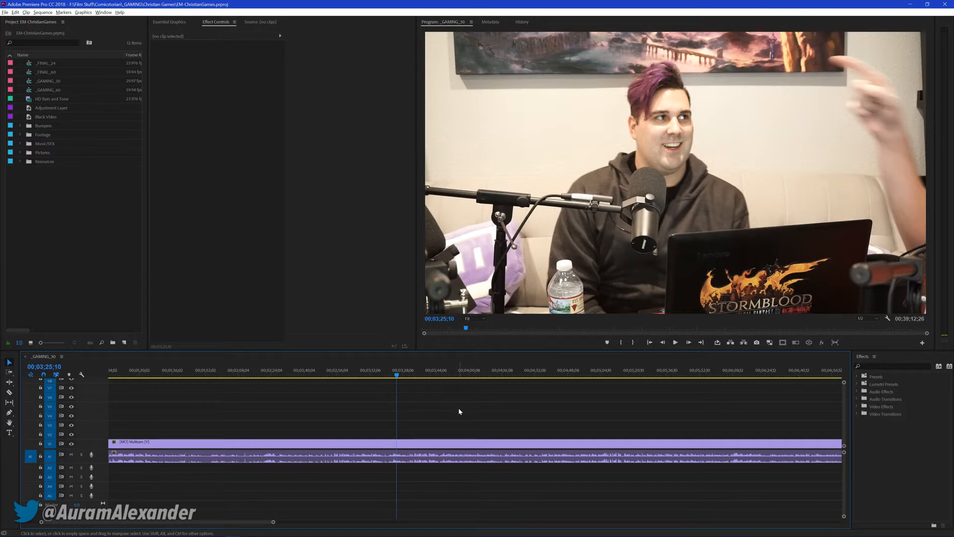
Scrub around 00;03;21;00 to 00;03;31 and replay the Multicam footage there
left_click_drag(391, 374, 426, 407)
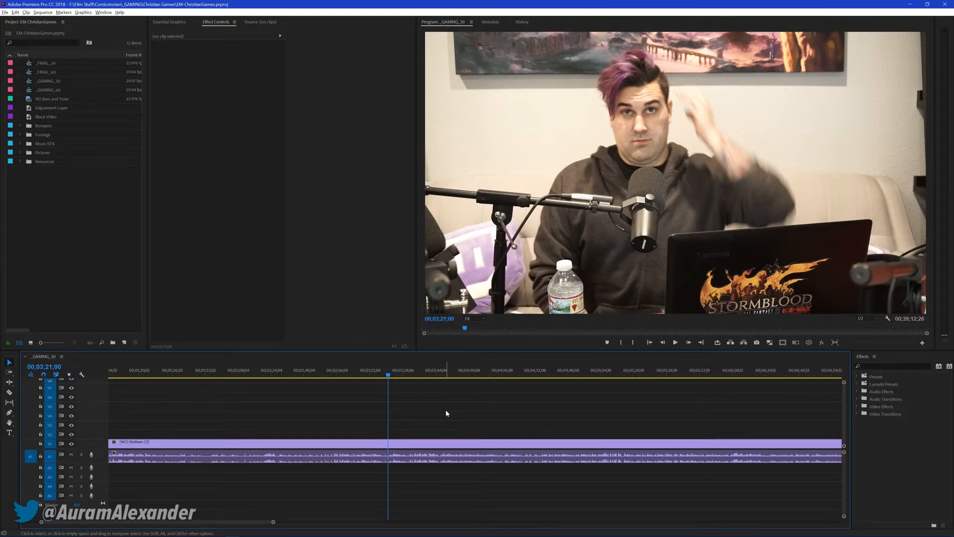
left_click_drag(389, 376, 406, 377)
key("space")
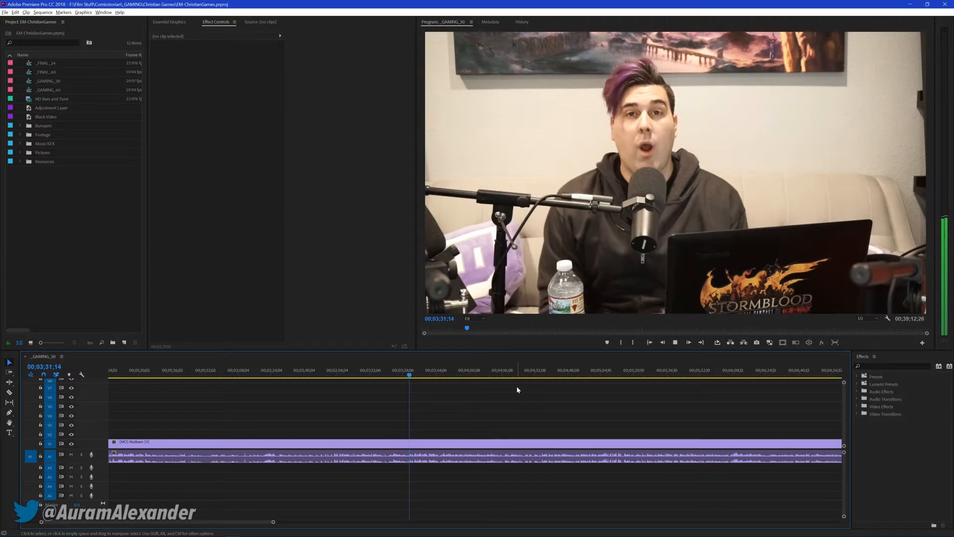
key("space")
left_click(398, 373)
key("space")
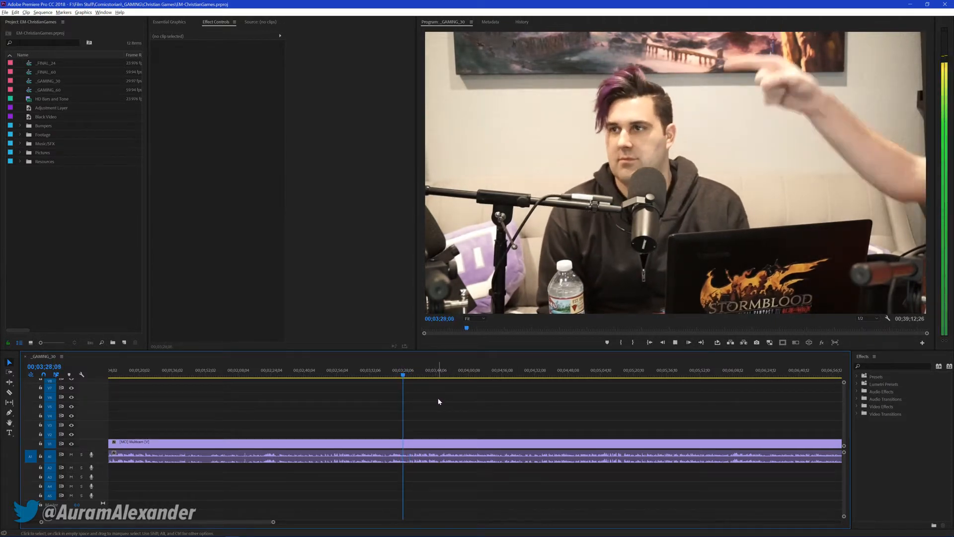
scroll(320, 412, "up", 4)
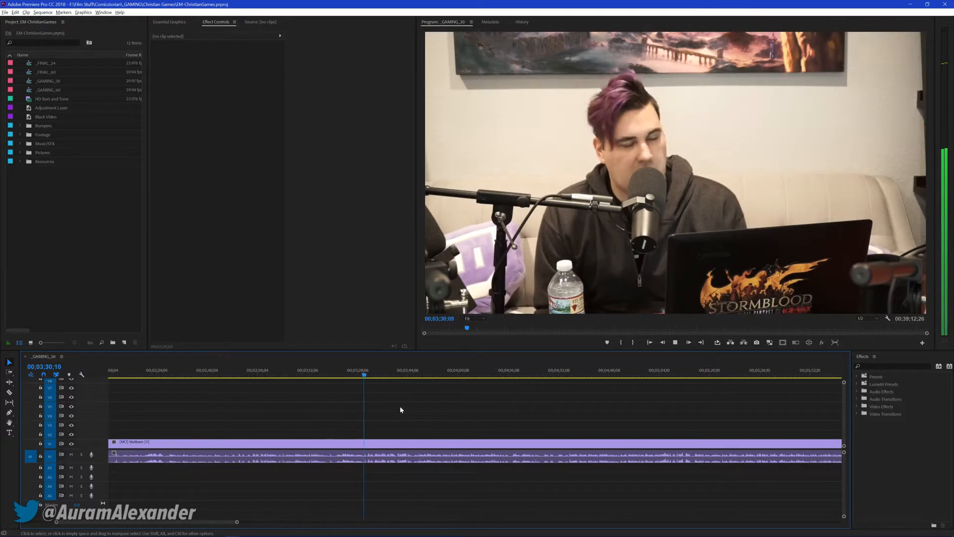
Pause the Multicam playback and position the playhead at about 00;03;31;19
key("space")
left_click(369, 377)
left_click_drag(369, 376, 369, 376)
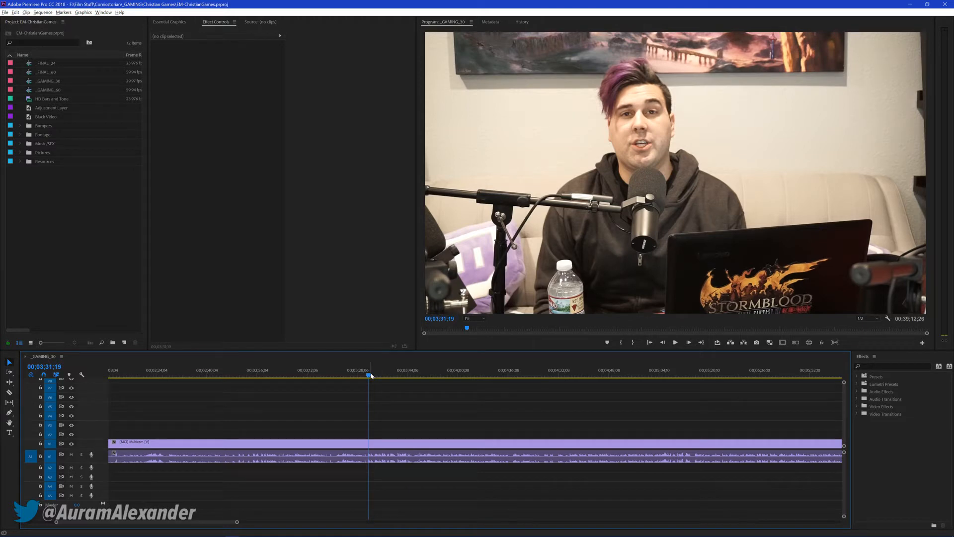
left_click_drag(371, 375, 367, 378)
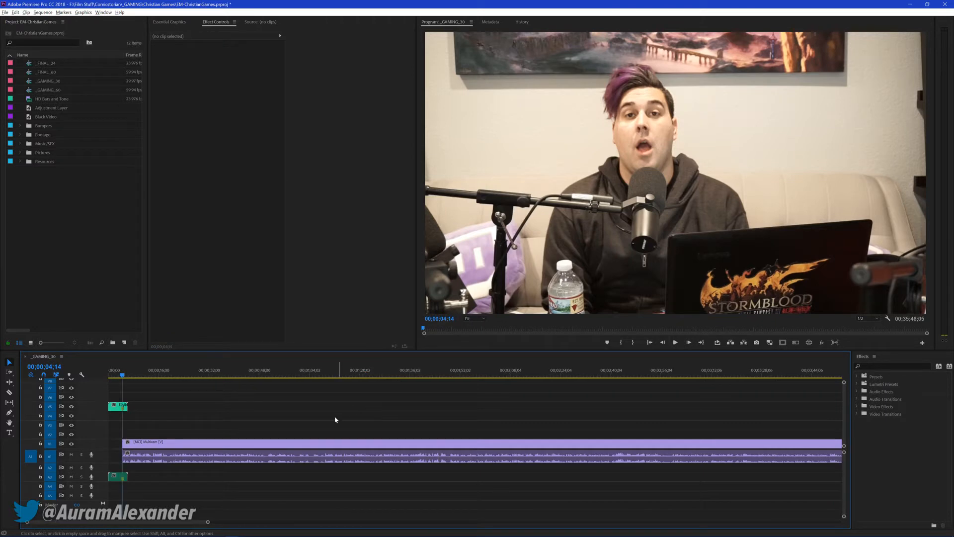
Save the project, widen the Program monitor beside Essential Graphics, and switch it to the multi-camera view
key("ctrl+s")
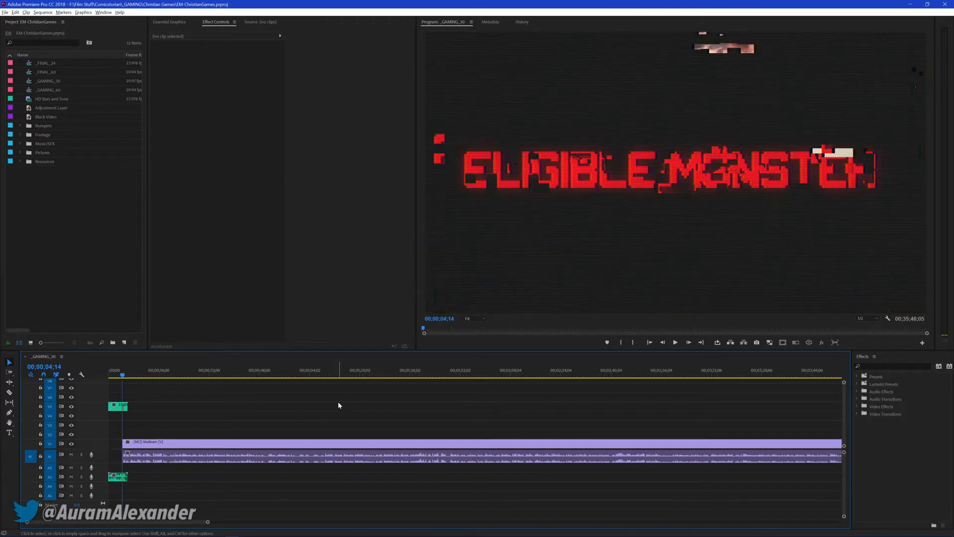
left_click(170, 22)
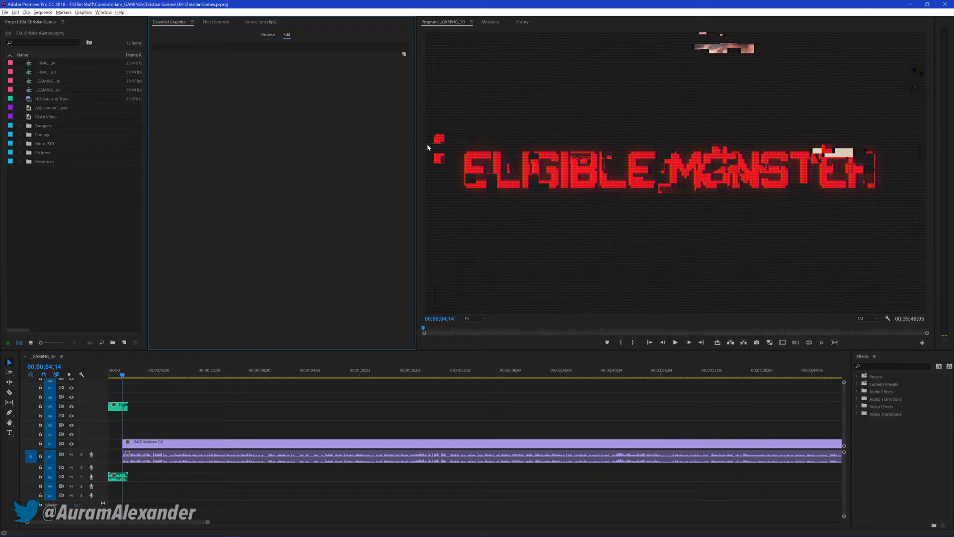
left_click_drag(417, 149, 213, 150)
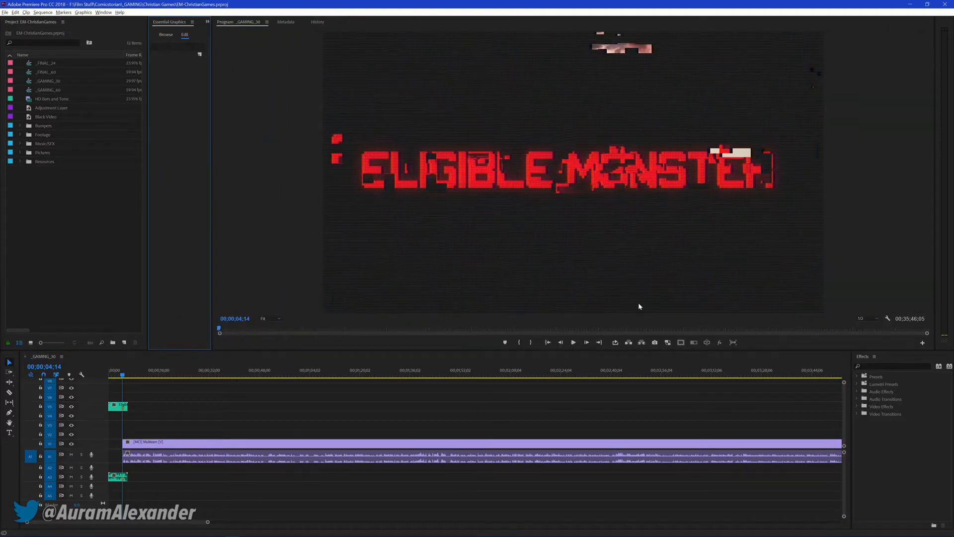
left_click(694, 344)
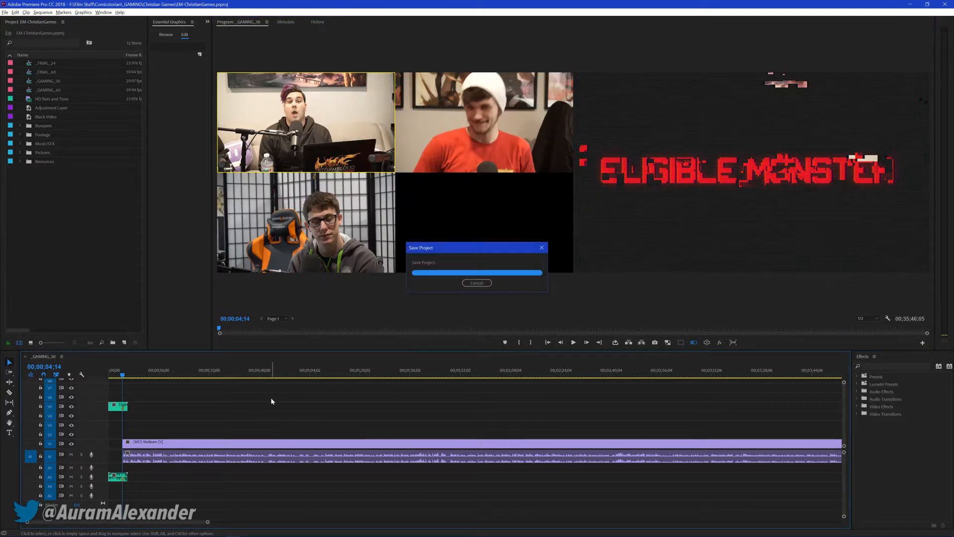
Play the multicam sequence from 00;00;04;14, cutting live to cameras 2, 3 and 1 until about 00;00;25
key("space")
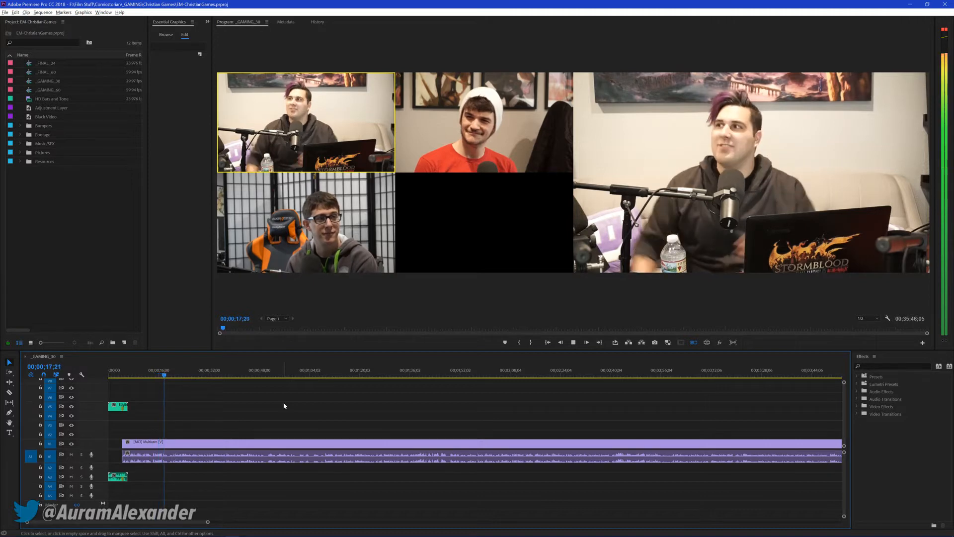
key("2")
key("3")
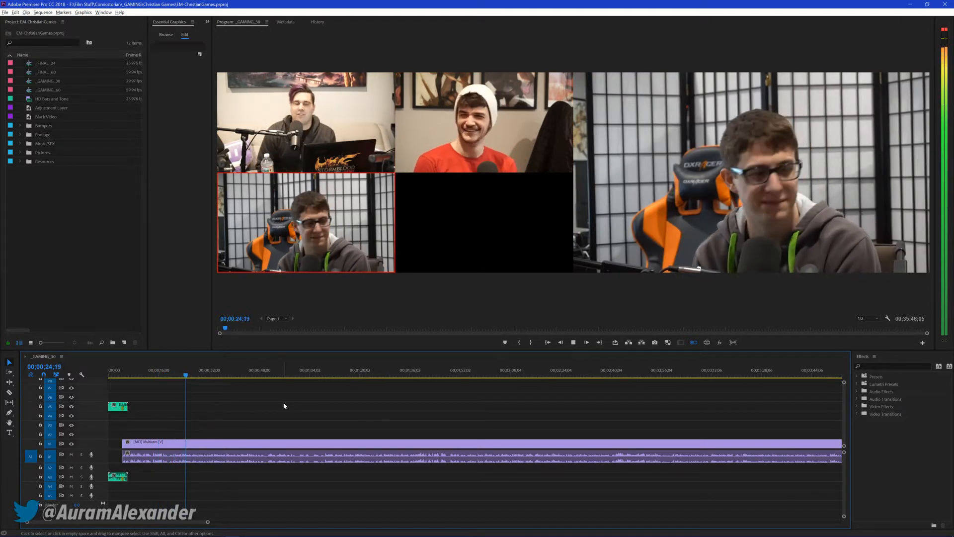
key("1")
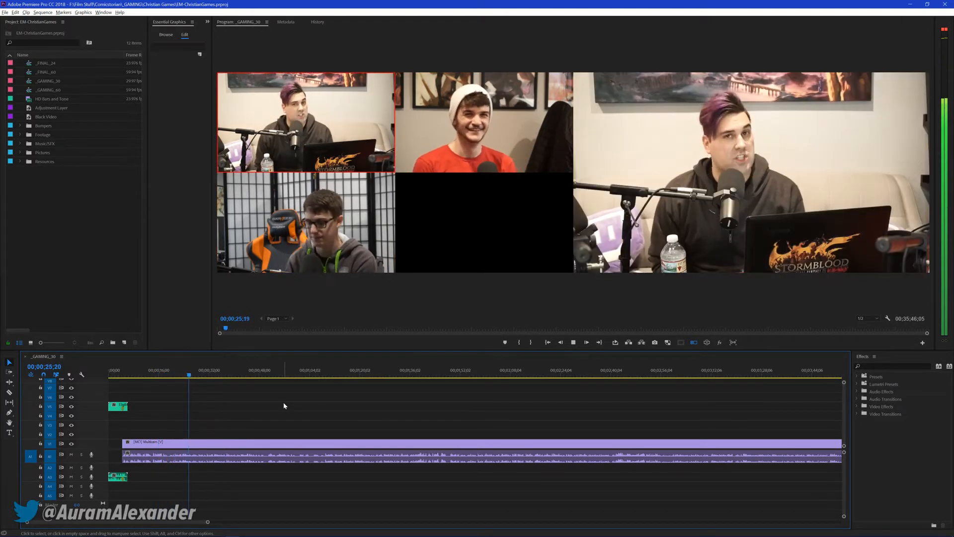
key("space")
Redo the live camera switching from about 00;00;16, cutting to camera 3 near 00;00;20, then camera 2 and back to camera 1
left_click_drag(168, 373, 160, 371)
key("space")
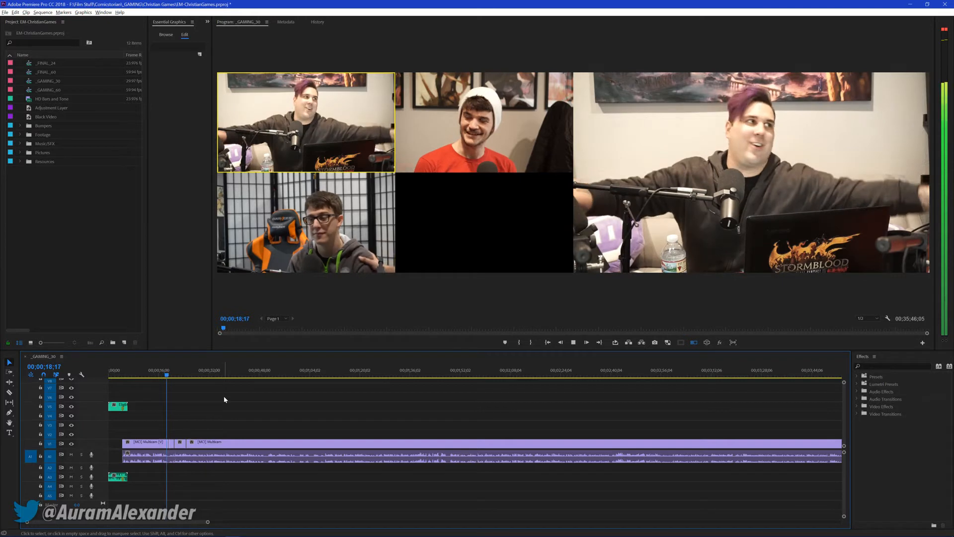
key("3")
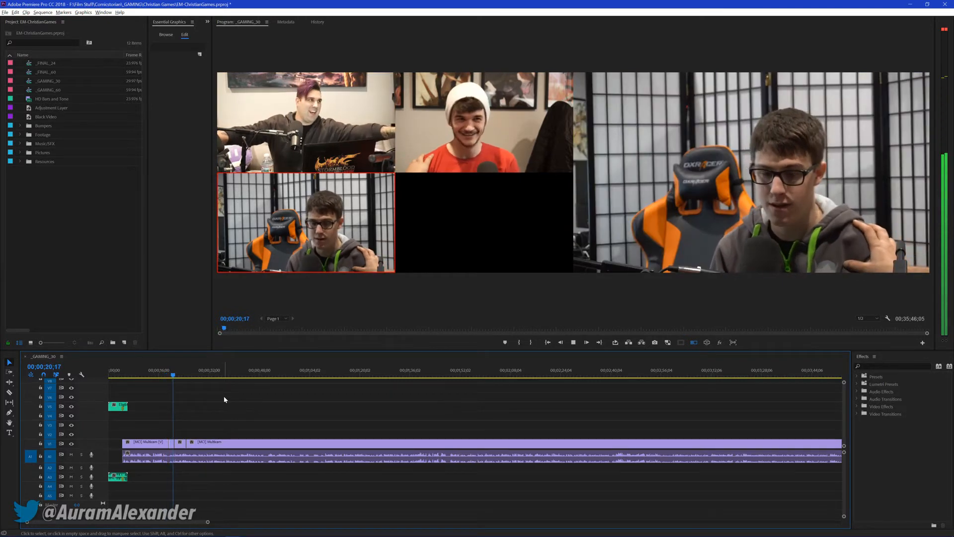
key("2")
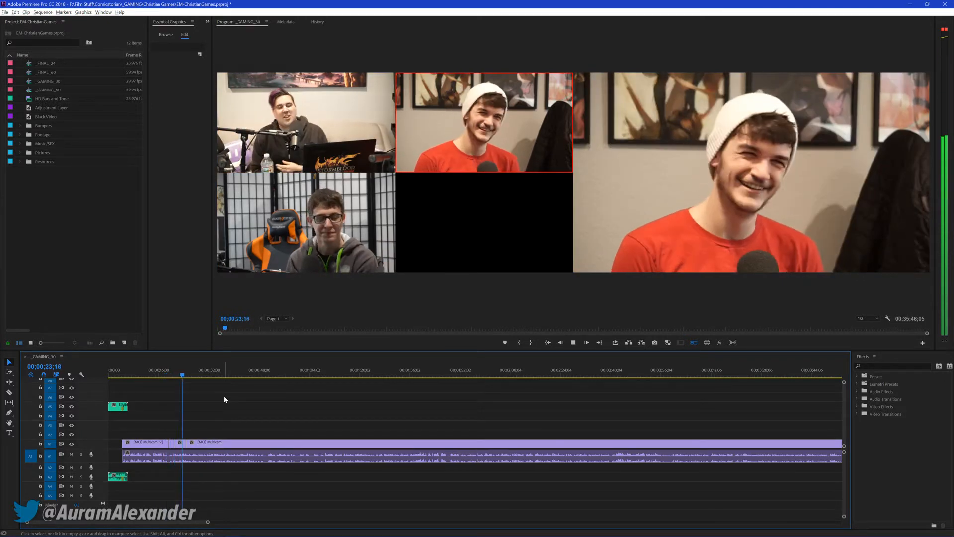
key("1")
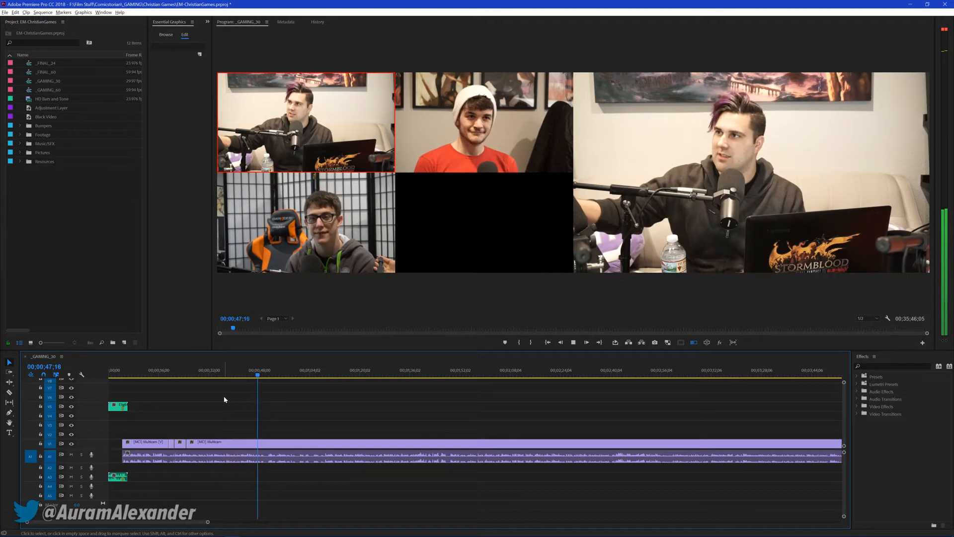
Continue the live switching between about 00;00;48 and 00;01;23;12 through cameras 3, 2, 1, 2, 3 and 1, and stop playback there
key("3")
key("2")
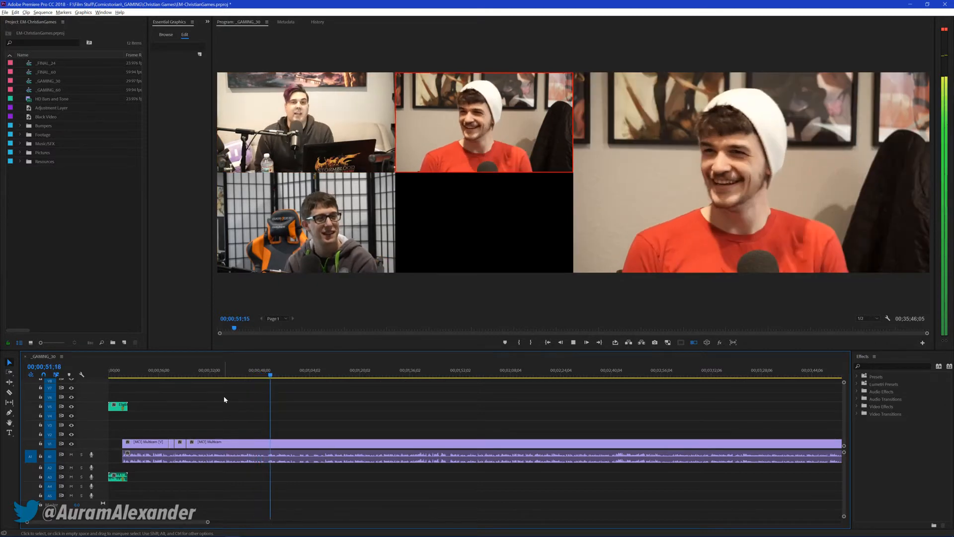
key("1")
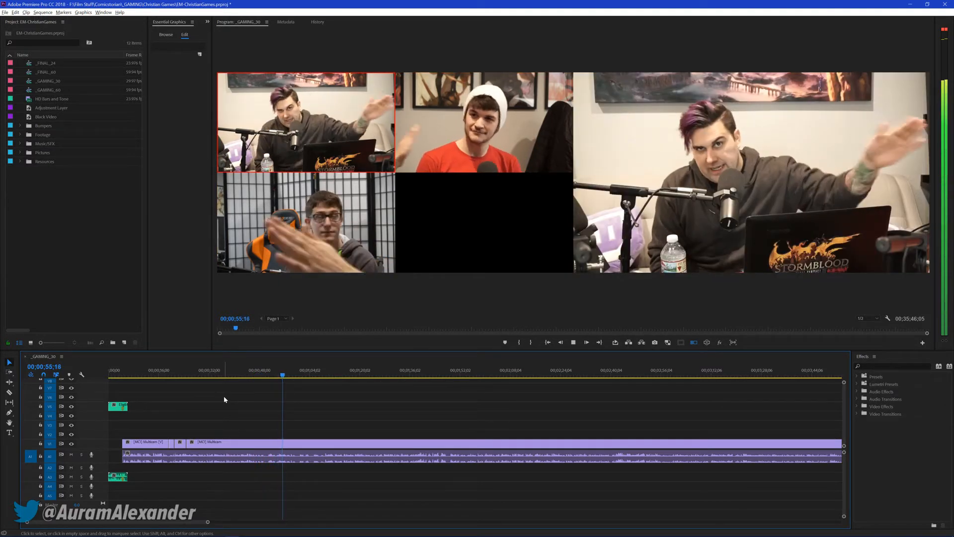
key("2")
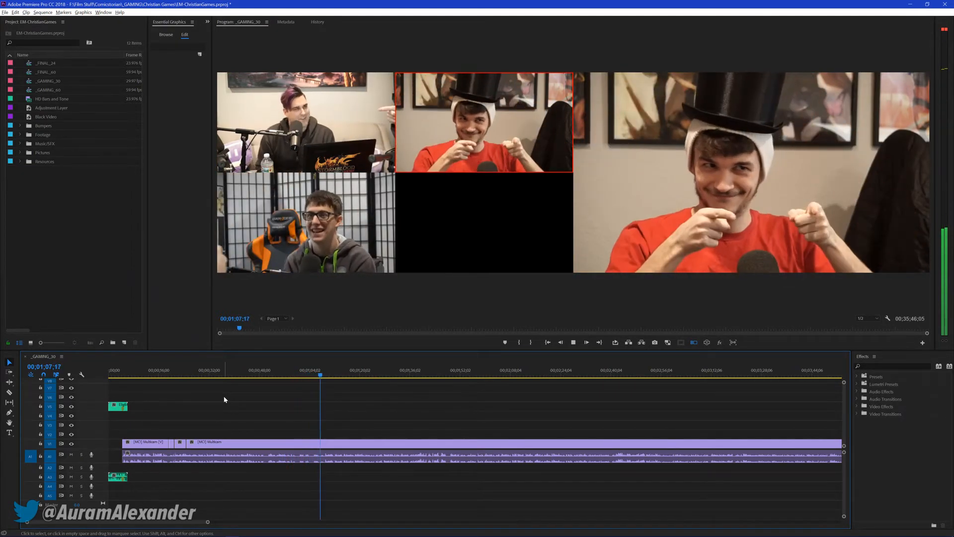
key("3")
key("1")
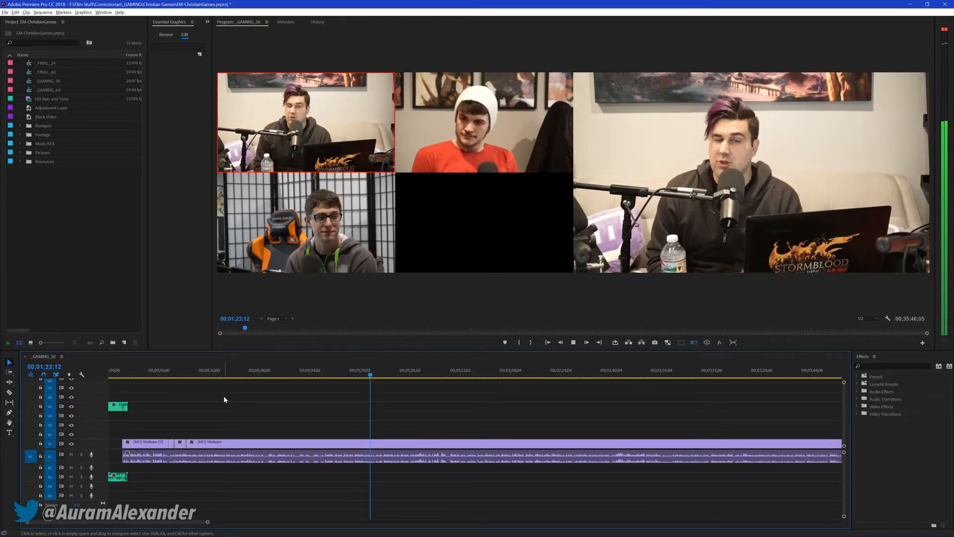
key("space")
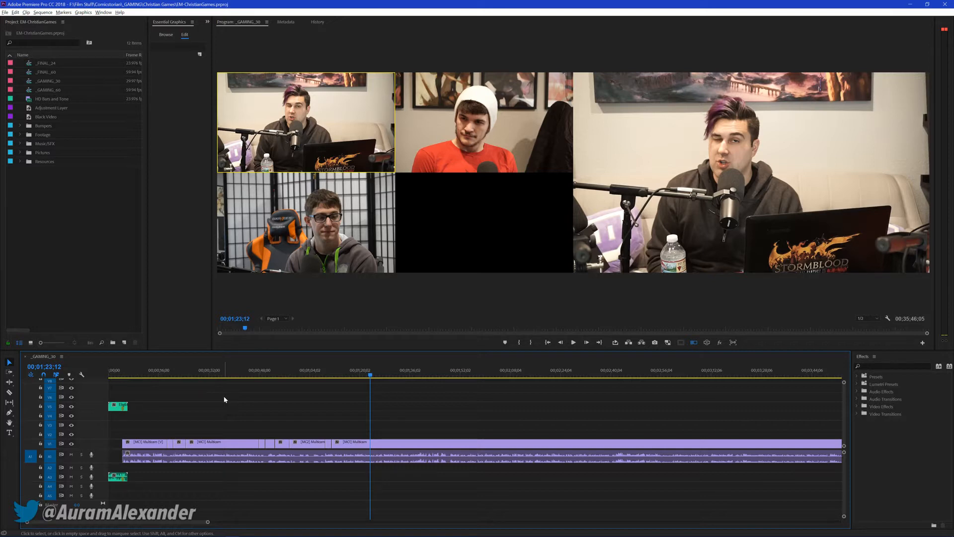
Resume playback from 00;01;23;12 and cut live to camera 3 around 00;01;40, then cameras 1, 2, 3 and 1
key("space")
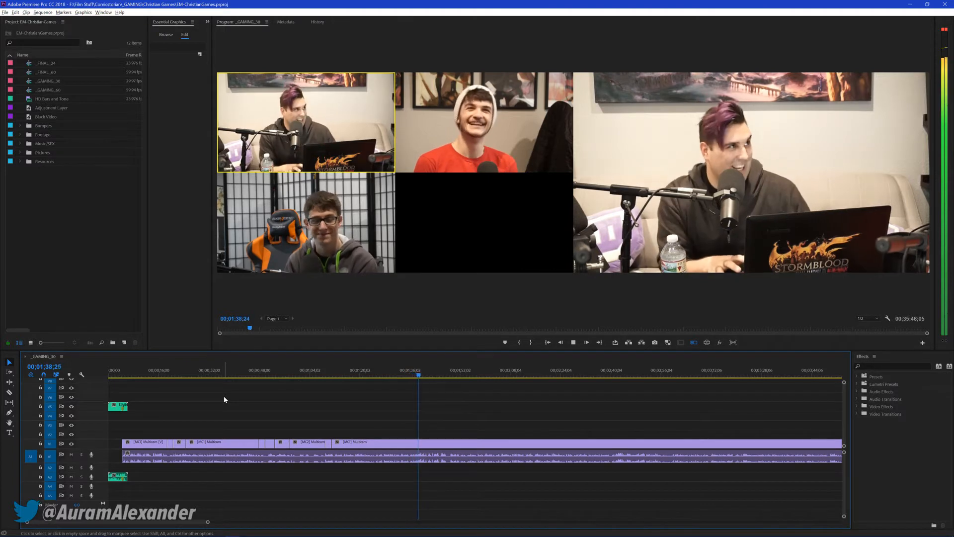
key("3")
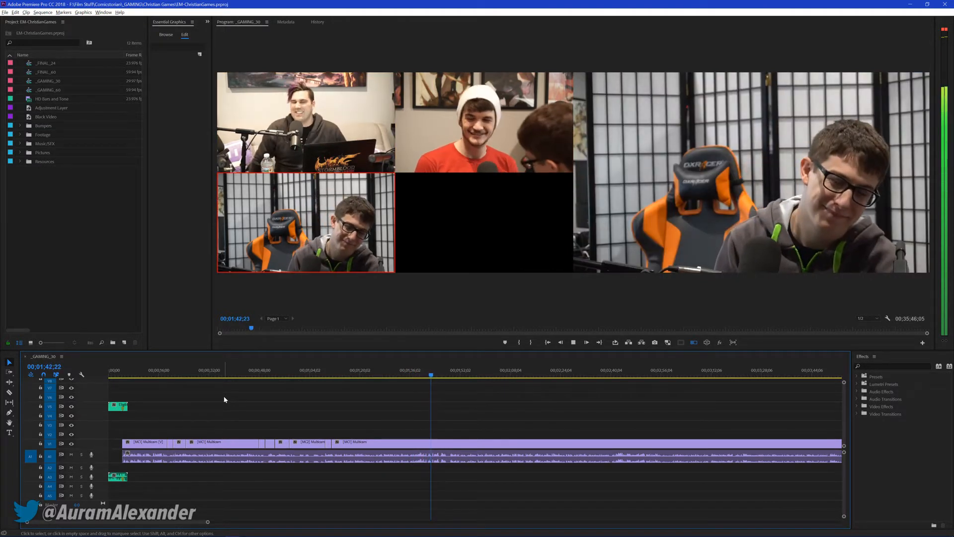
key("1")
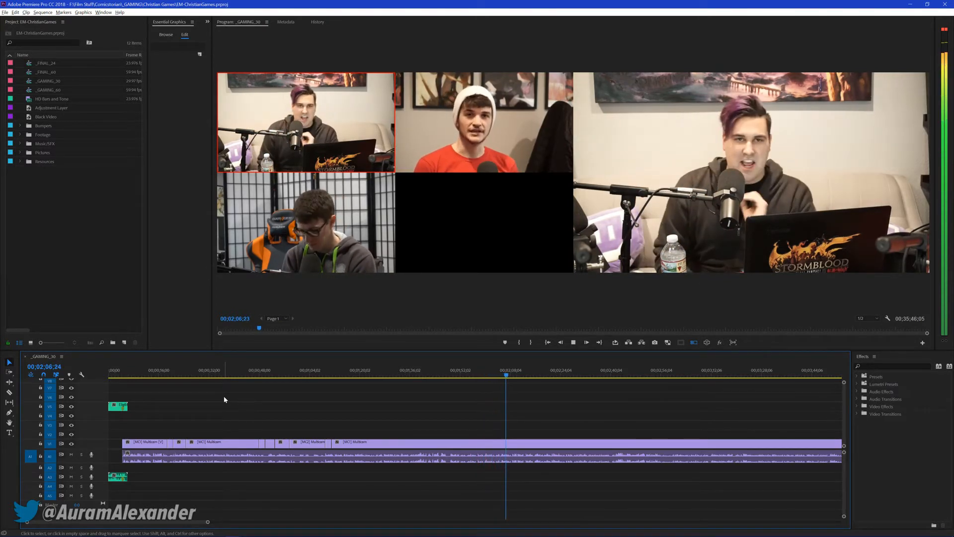
key("2")
key("3")
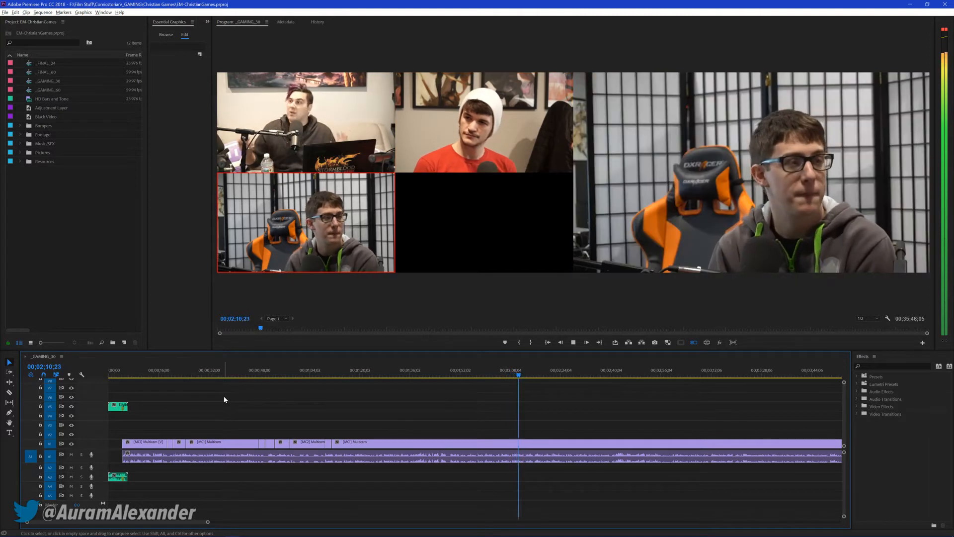
key("1")
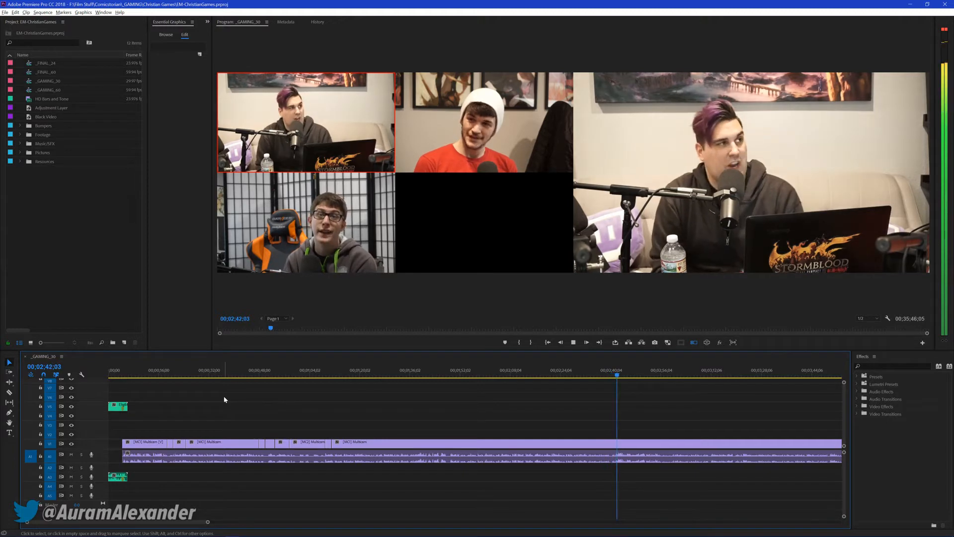
Cut live to cameras 3, 2 and 1 from about 00;02;43, stop at 00;02;59;11 and save the project
key("3")
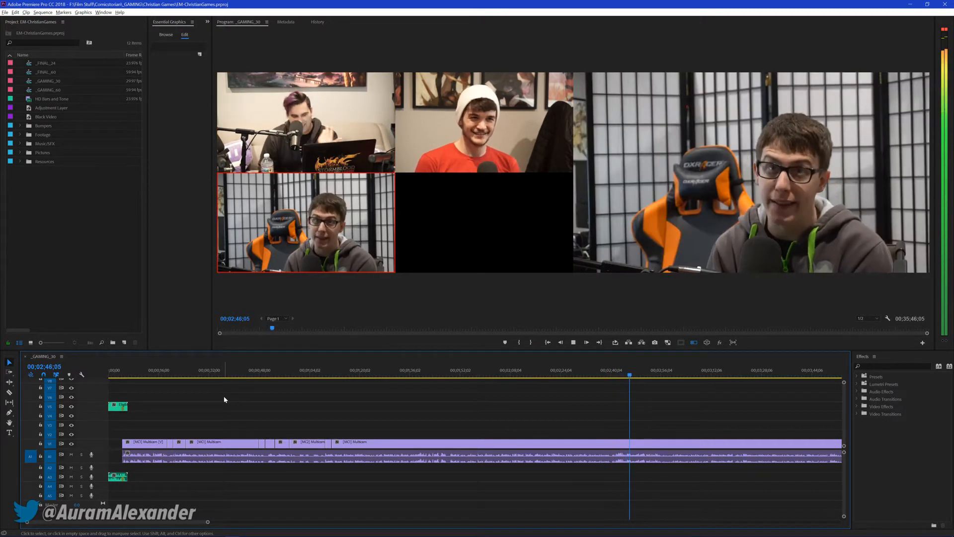
key("2")
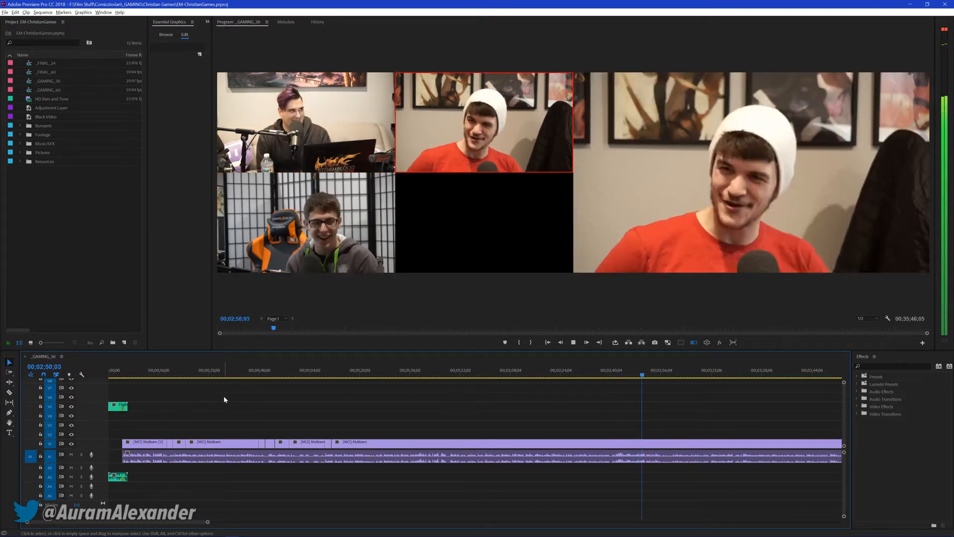
key("1")
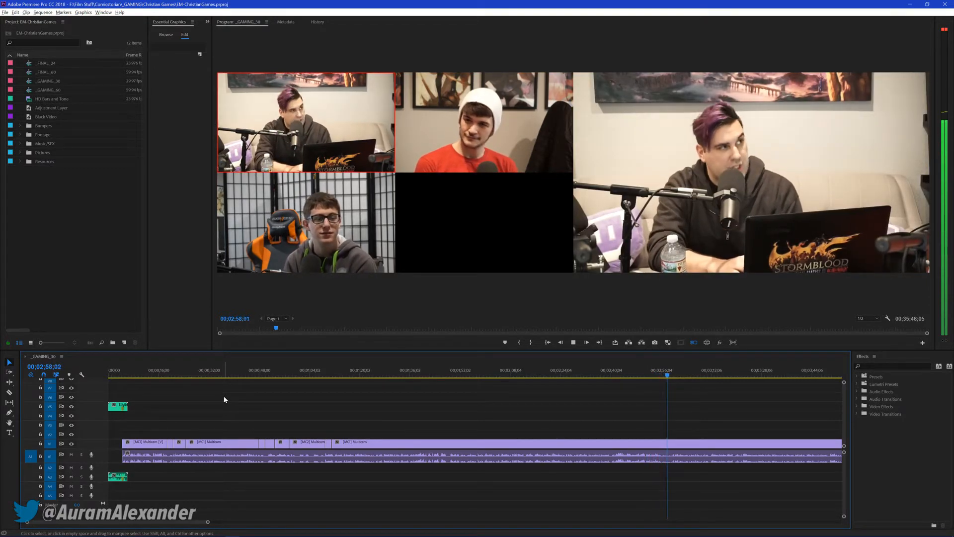
key("space")
key("ctrl+s")
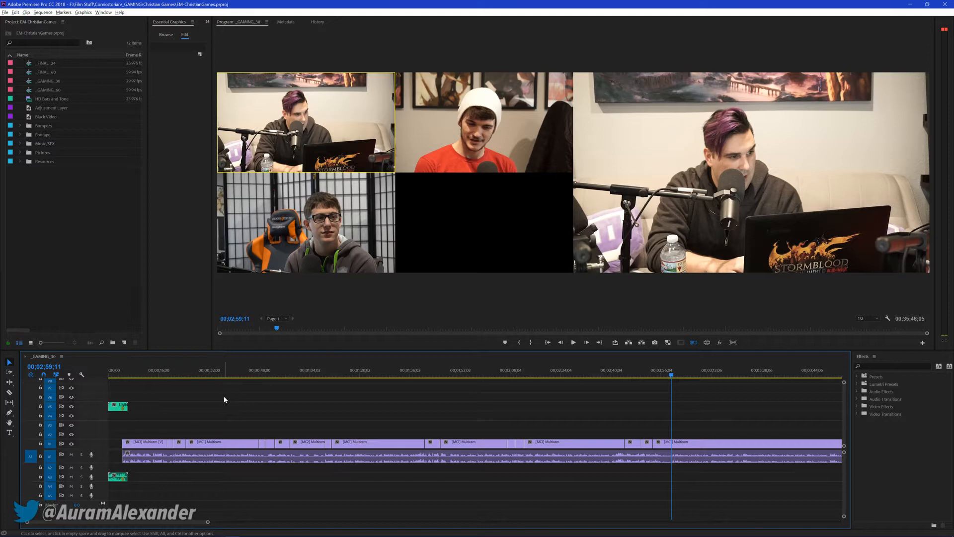
Resume playback from 00;02;59;11 and cut live to camera 3 around 00;03;25, then cameras 1, 2, 3 and 1
key("space")
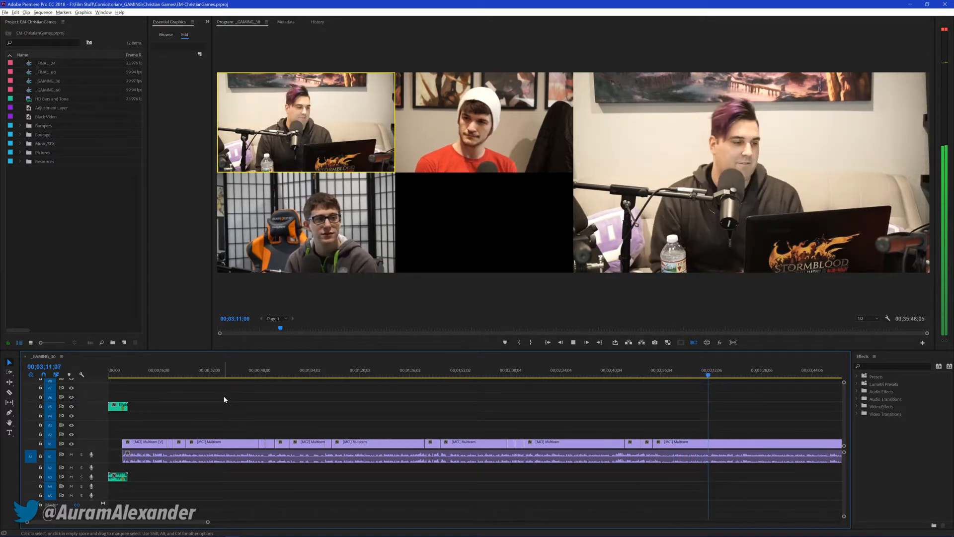
key("space")
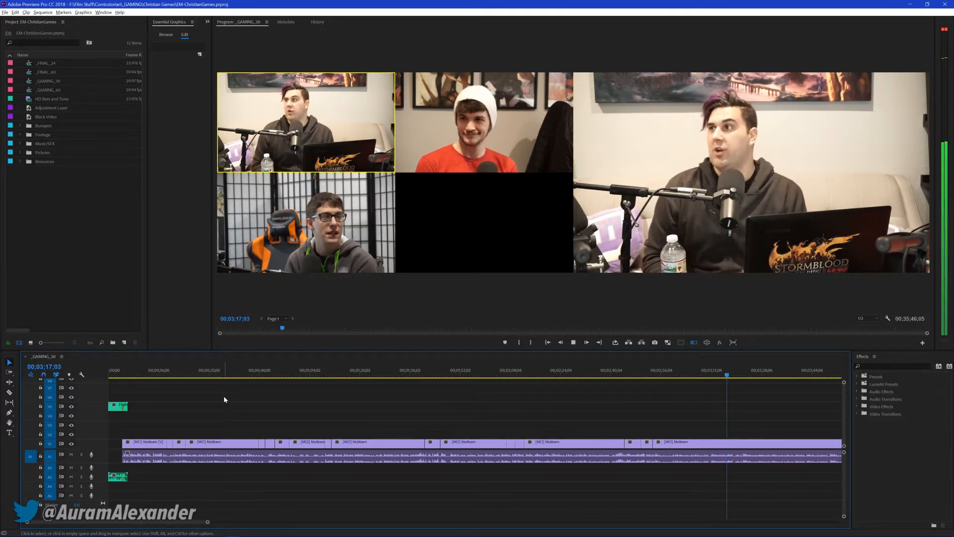
key("3")
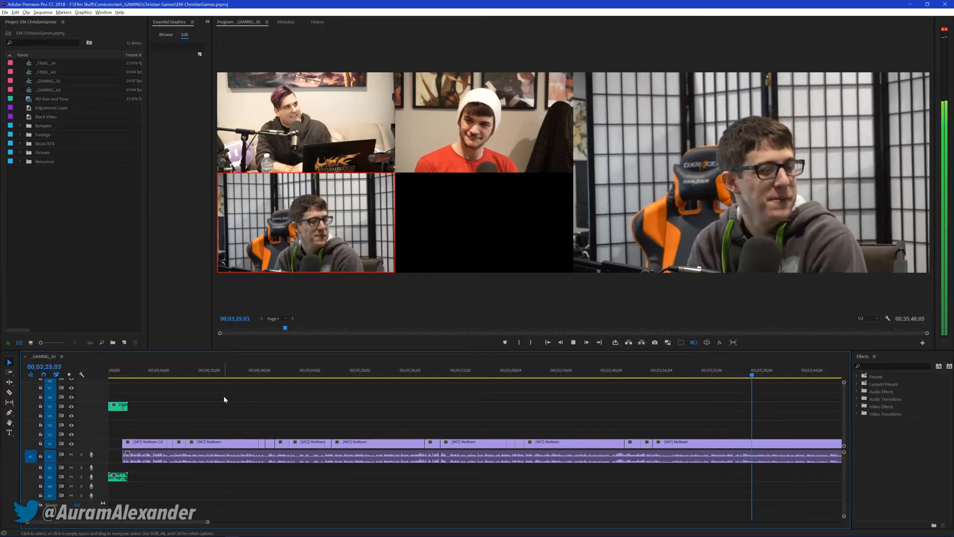
key("1")
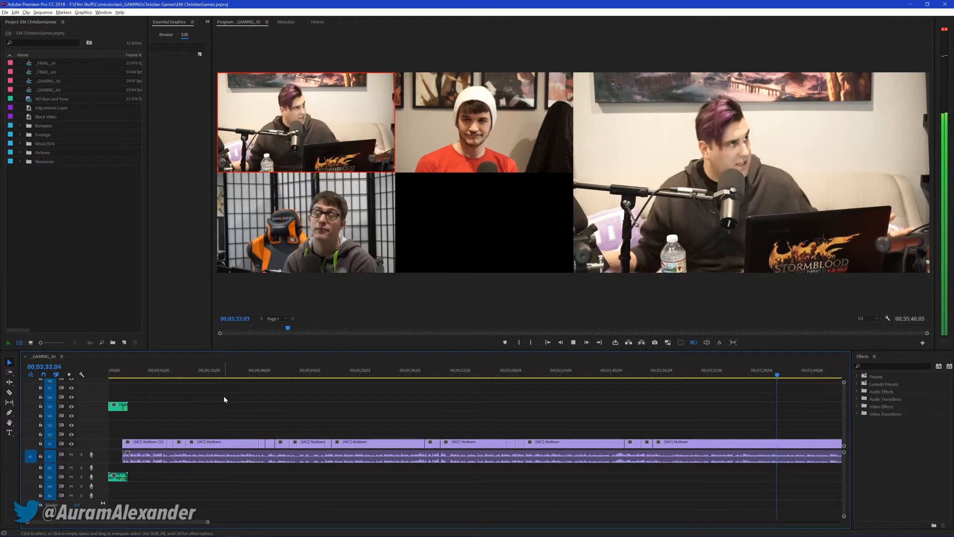
key("2")
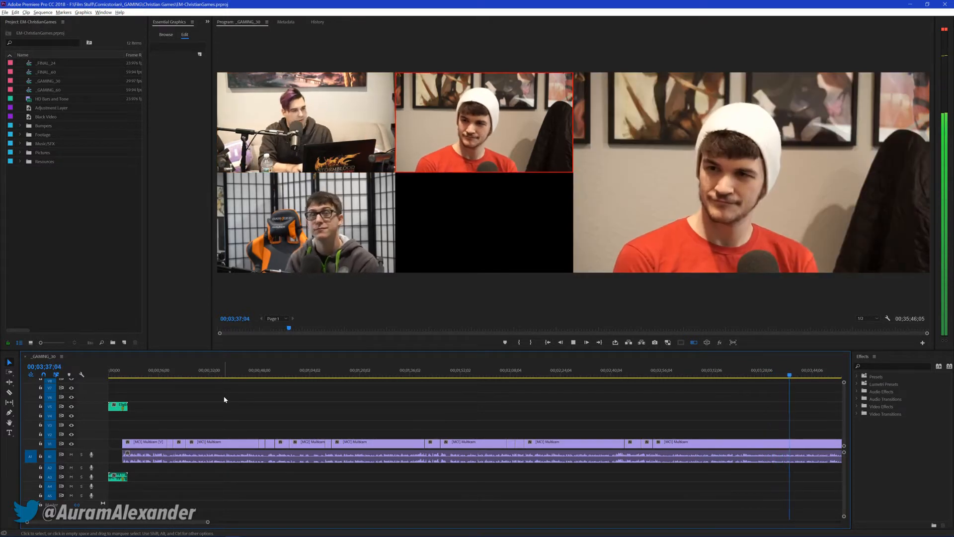
key("3")
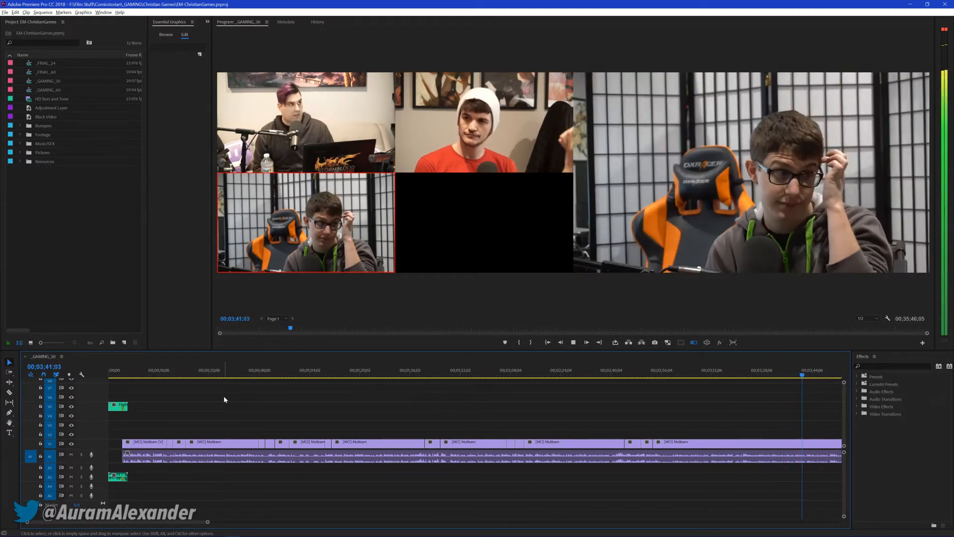
key("1")
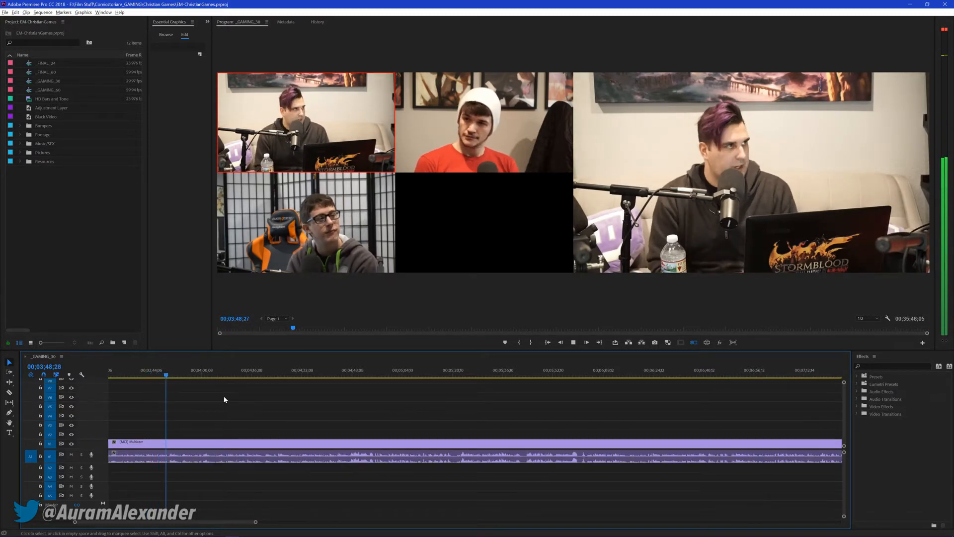
Cut live to cameras 2, 1, 2, 3, 2 and 1 from about 00;03;52 and stop playback at 00;04;46;02
key("2")
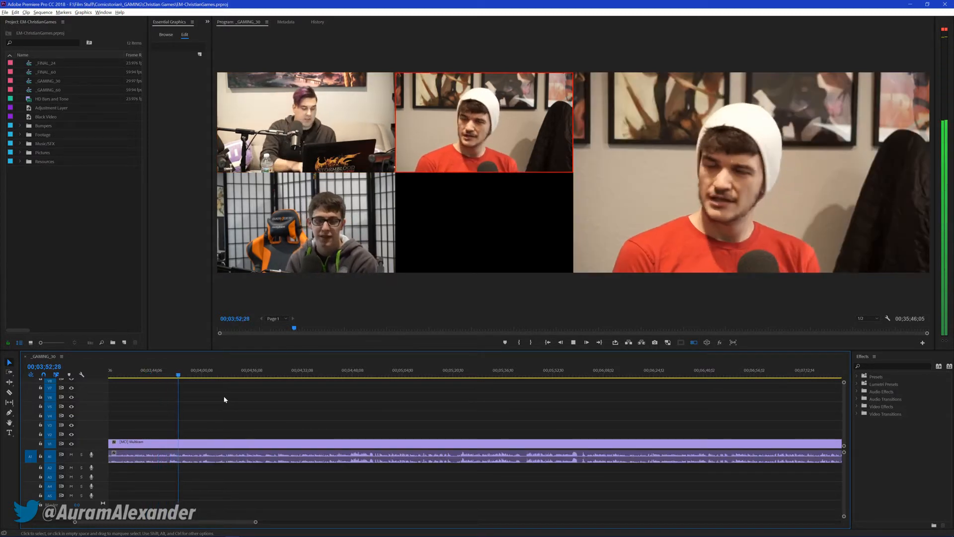
key("1")
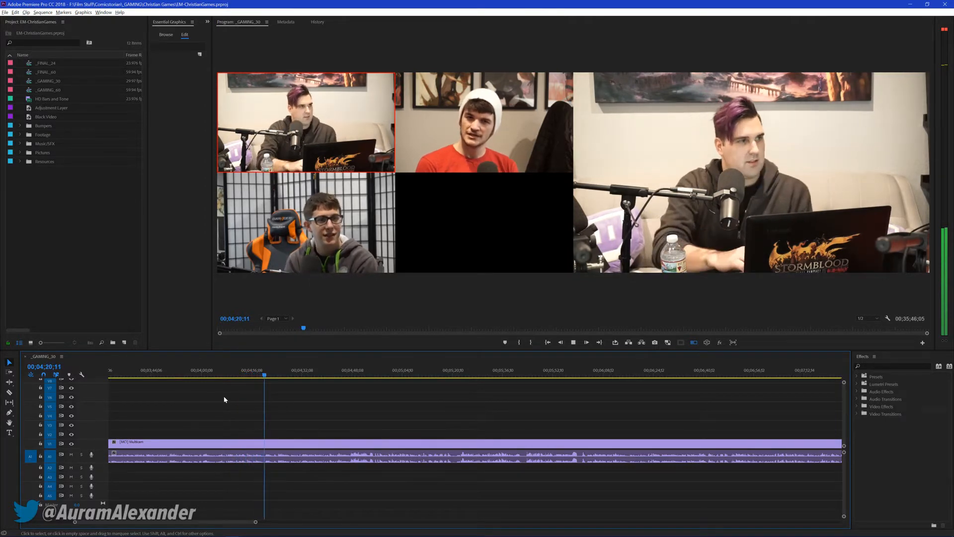
key("2")
key("3")
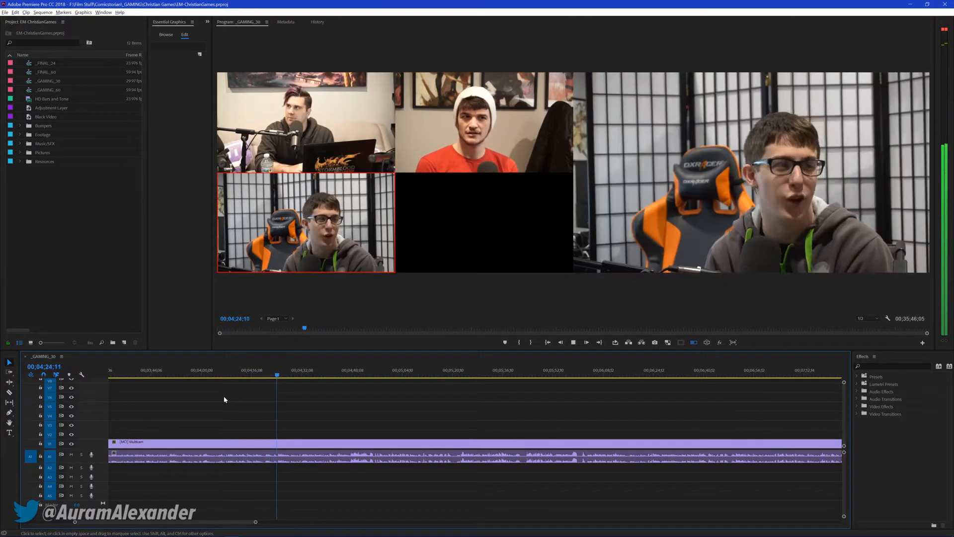
key("2")
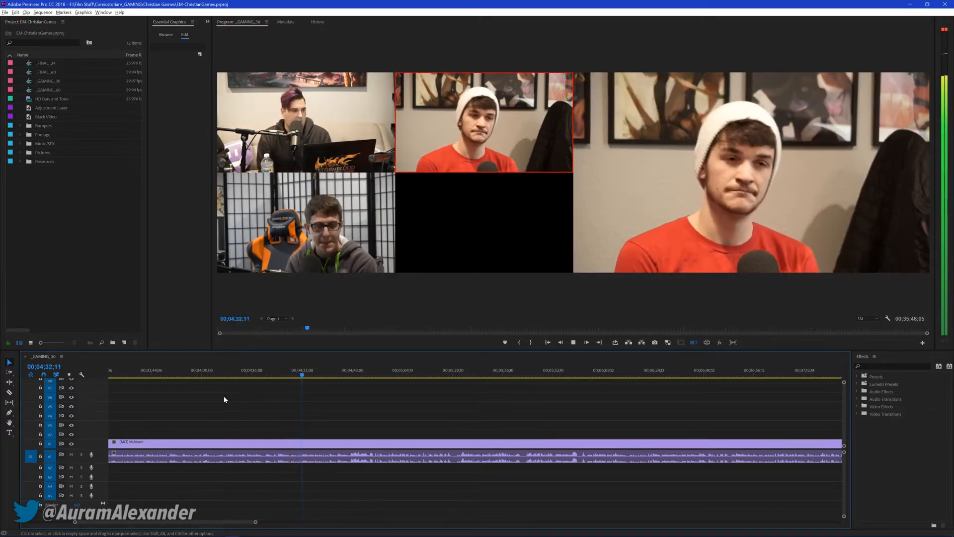
key("1")
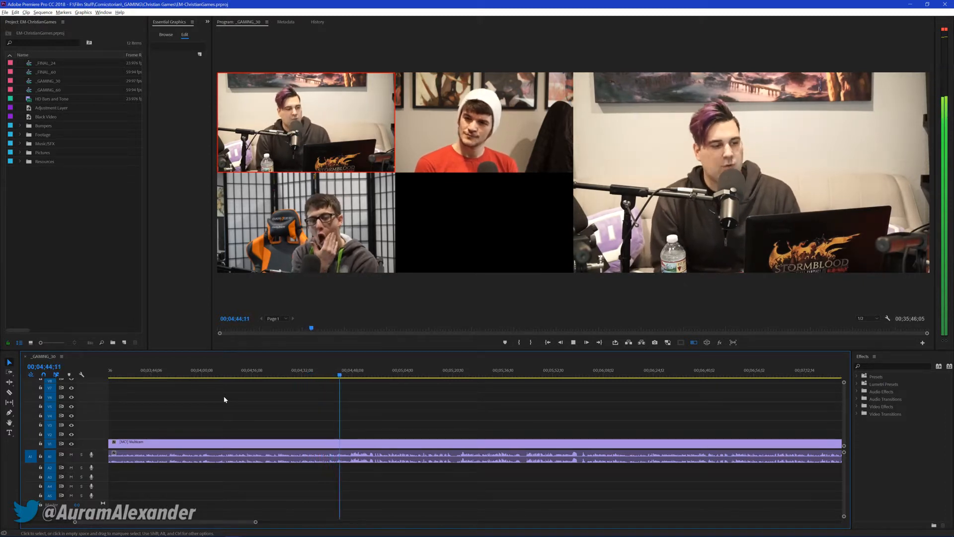
key("space")
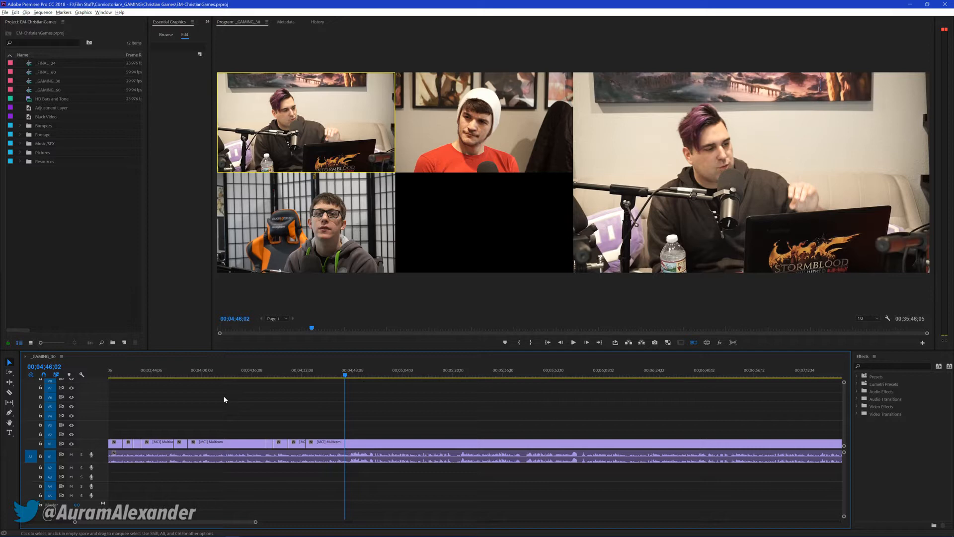
Resume playback from 00;04;46;02, cut live to camera 3 before 00;04;57 and back to camera 1, and stop playback
key("space")
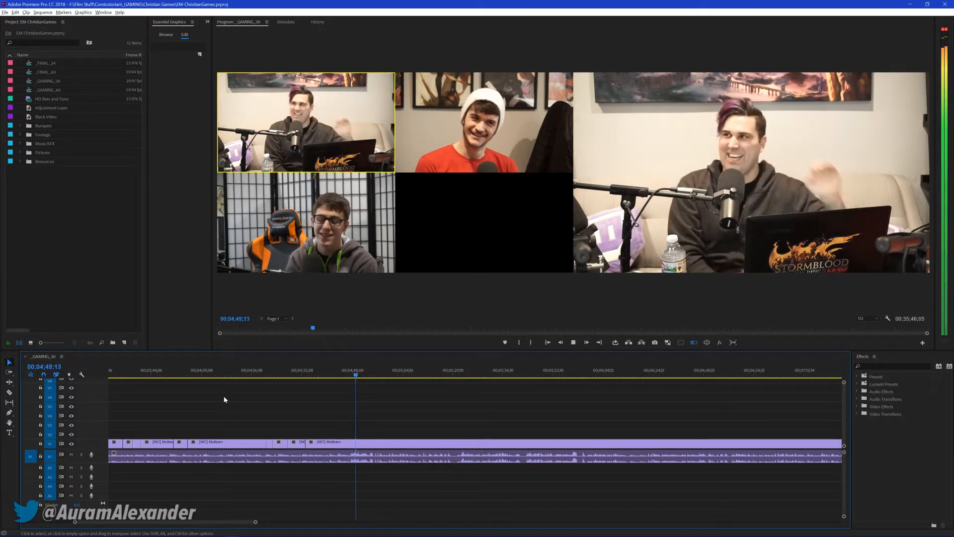
key("3")
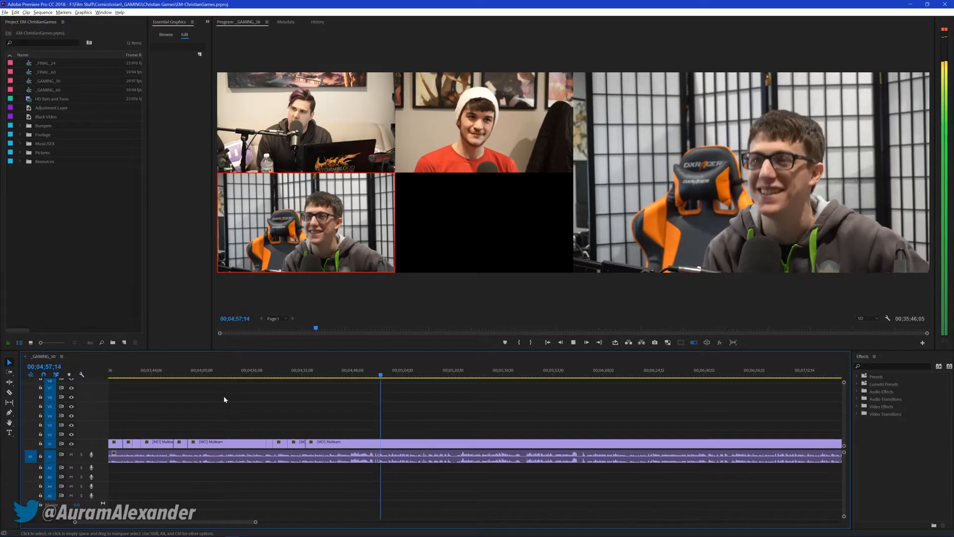
key("1")
key("space")
key("space")
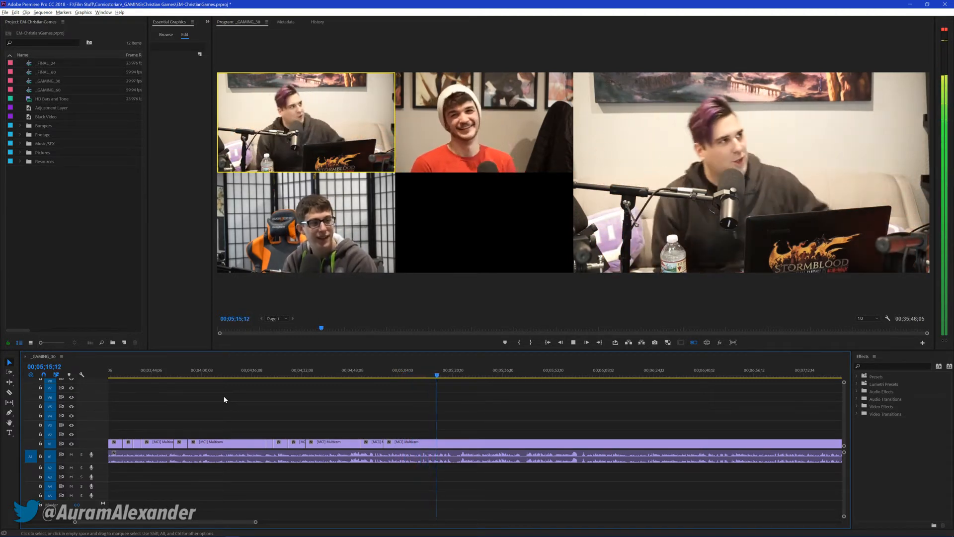
Resume playback and cut live to camera 2 around 00;05;17, then cameras 3, 1, 3 and 1 up to about 00;05;51
key("2")
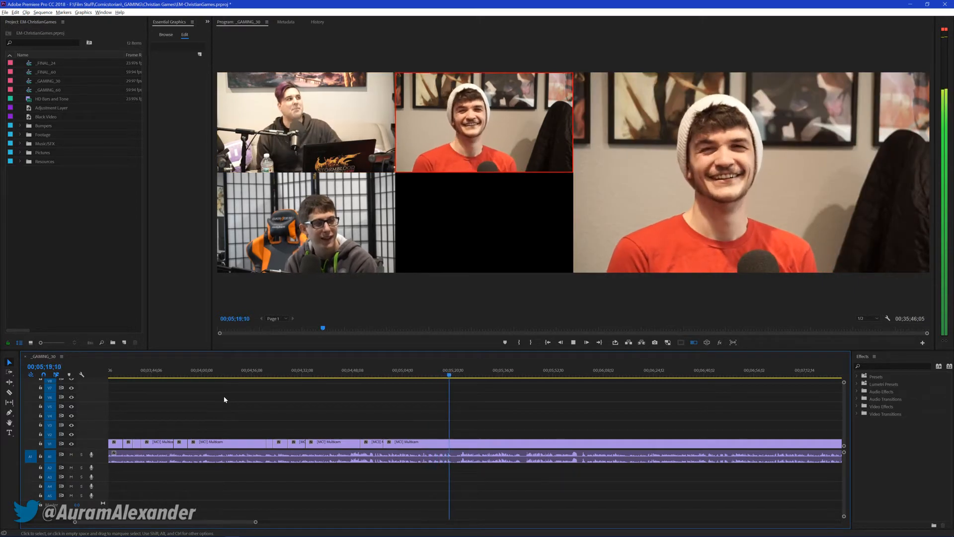
key("3")
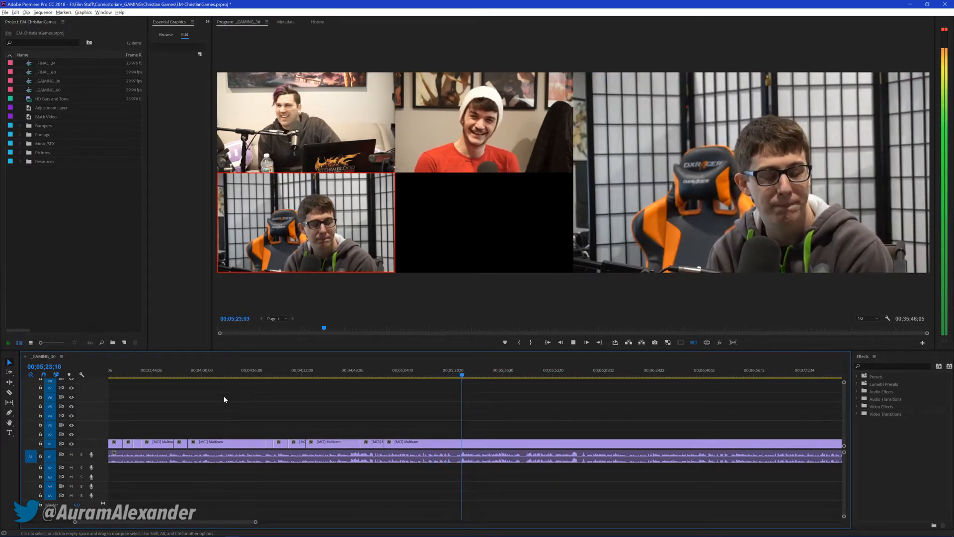
key("1")
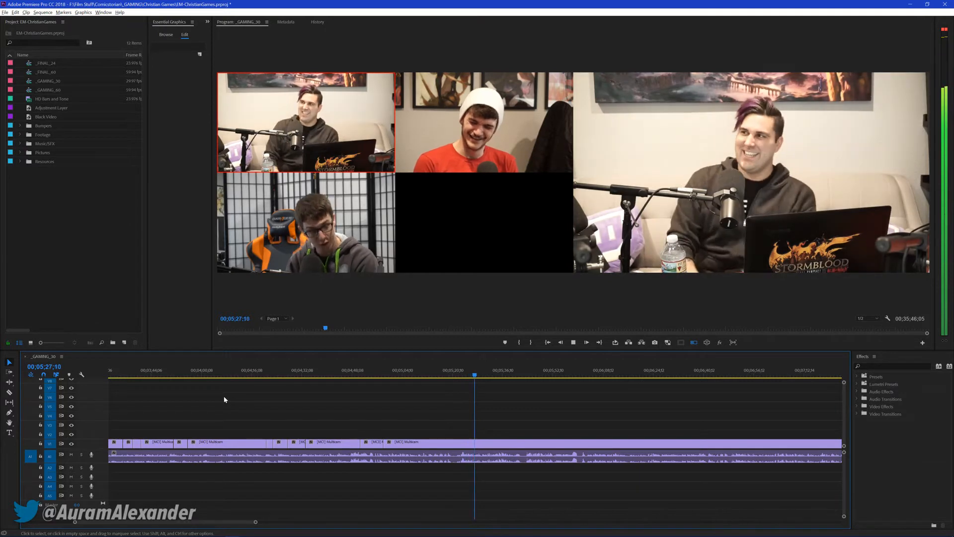
key("3")
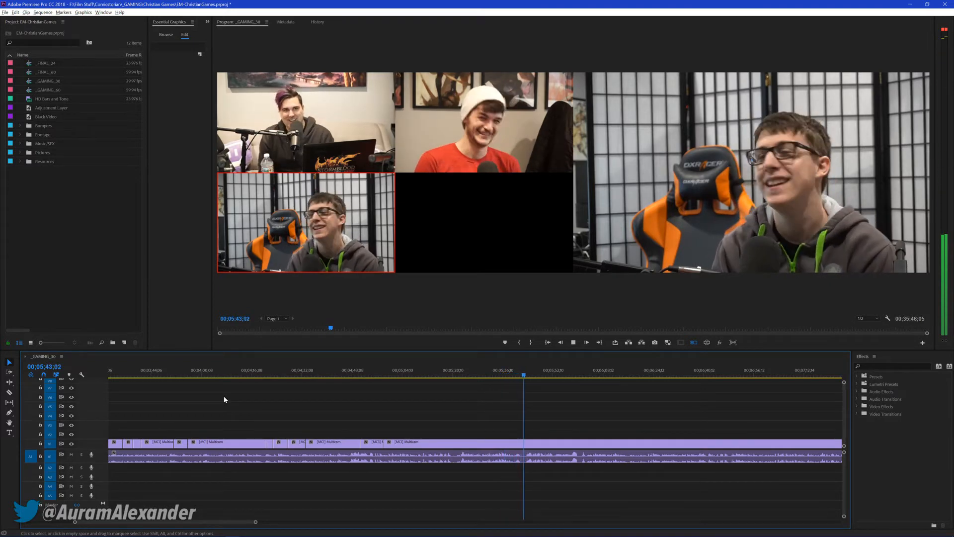
key("1")
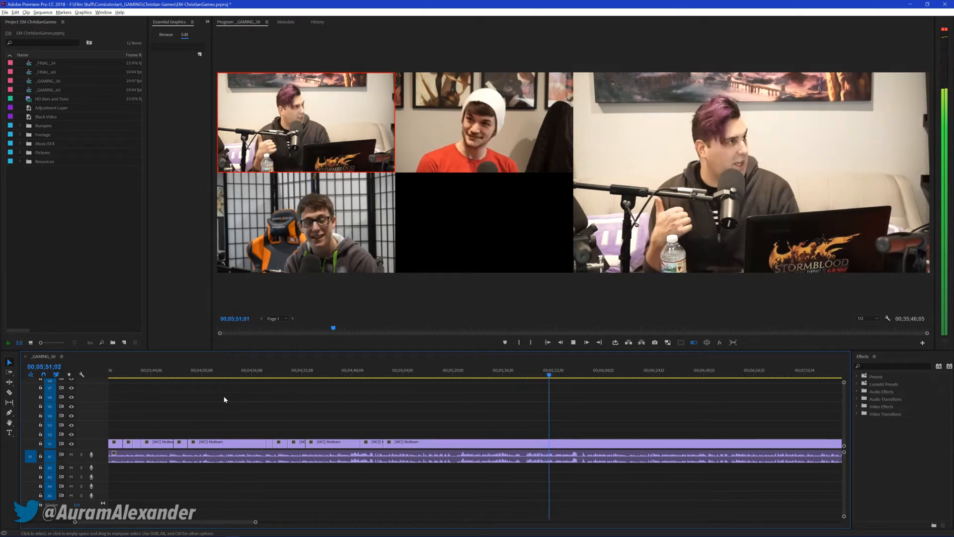
Cut live to cameras 2, 3 and 1 from about 00;05;55, stop at 00;06;09;19 and save the project
key("2")
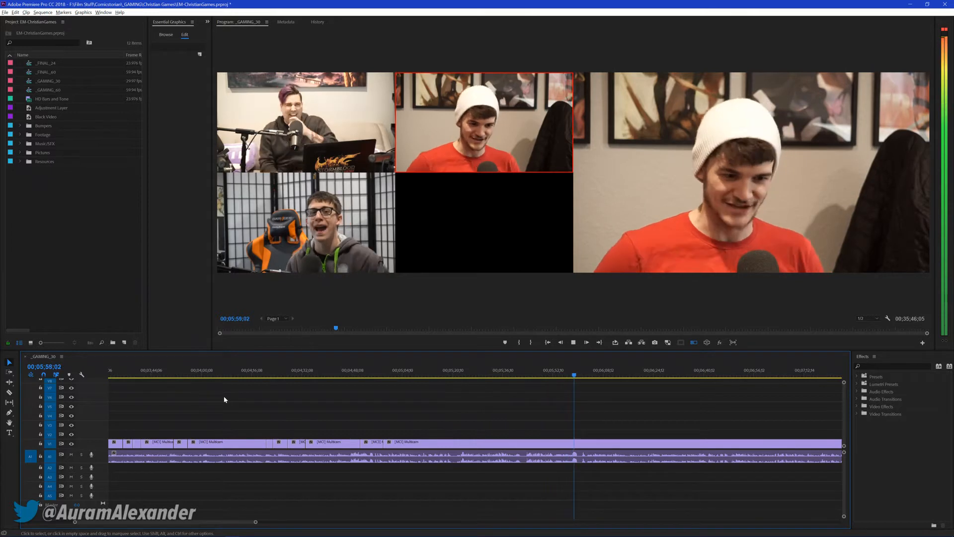
key("3")
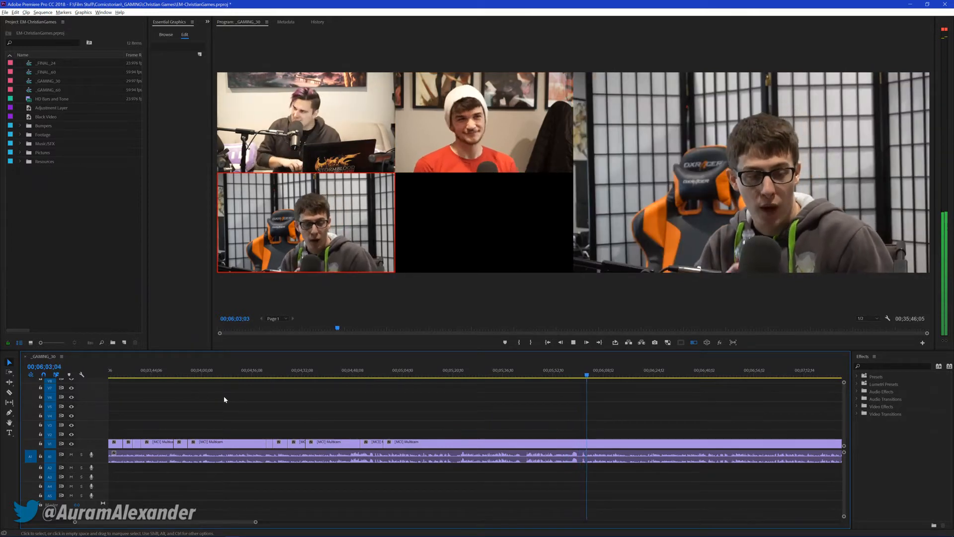
key("1")
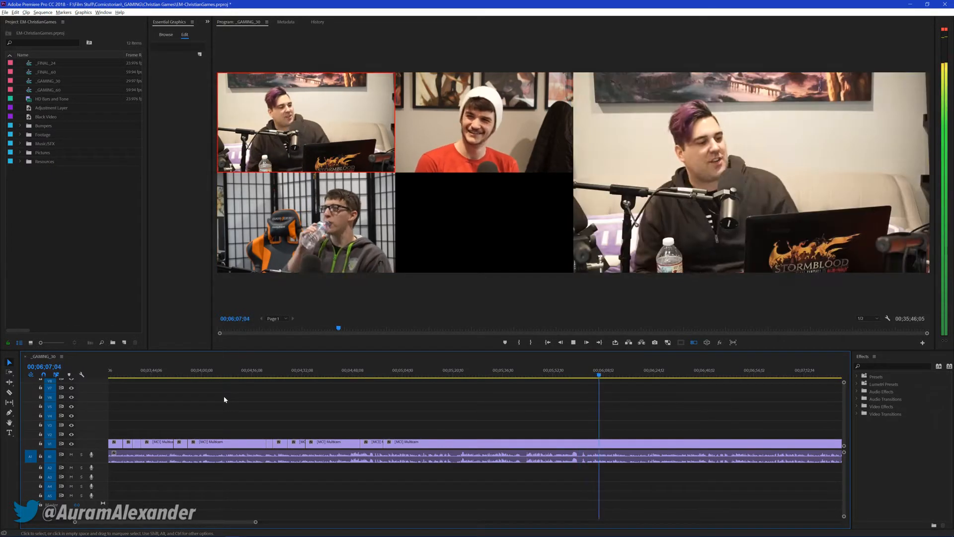
key("space")
key("ctrl+s")
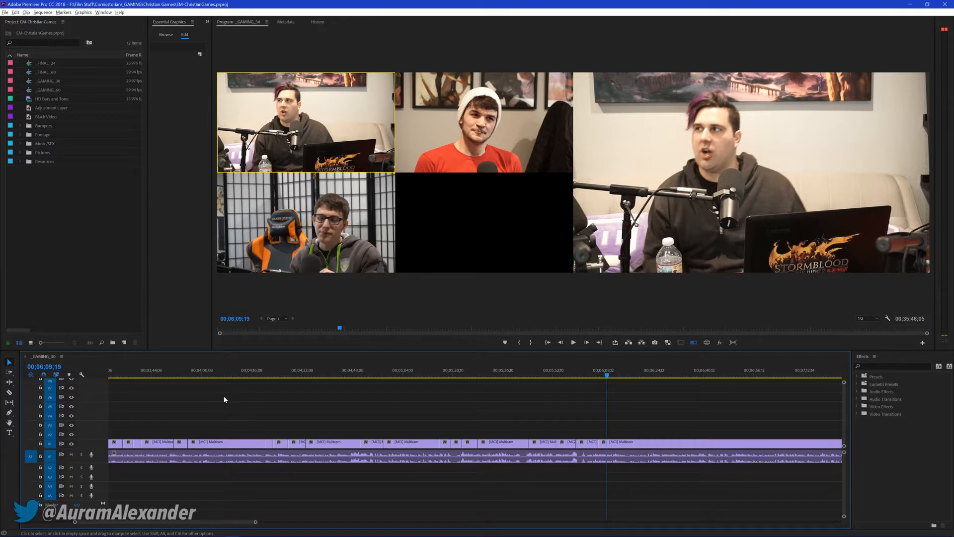
Continue live switching from 00;06;09;19 to camera 3 around 00;06;15 and camera 1 around 00;06;25, saving the project after each cut
key("space")
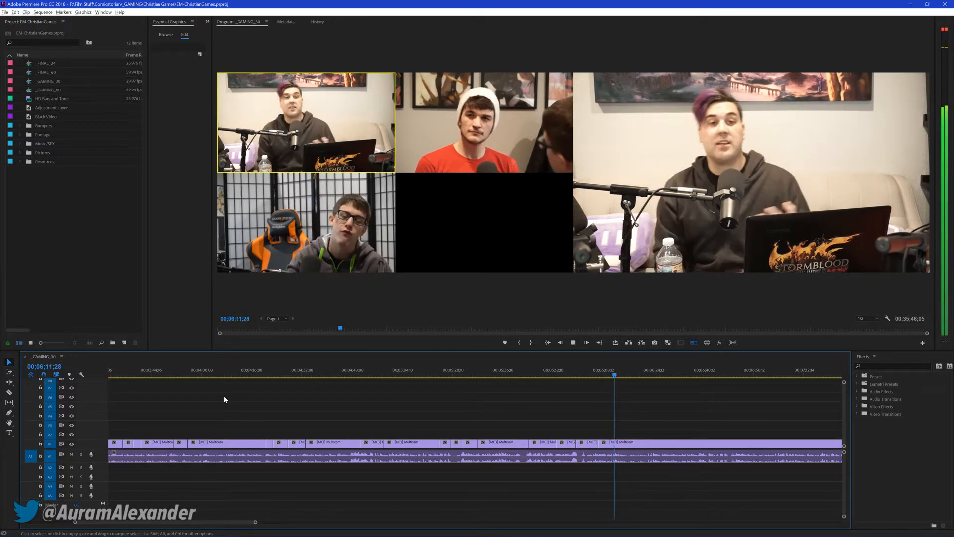
key("3")
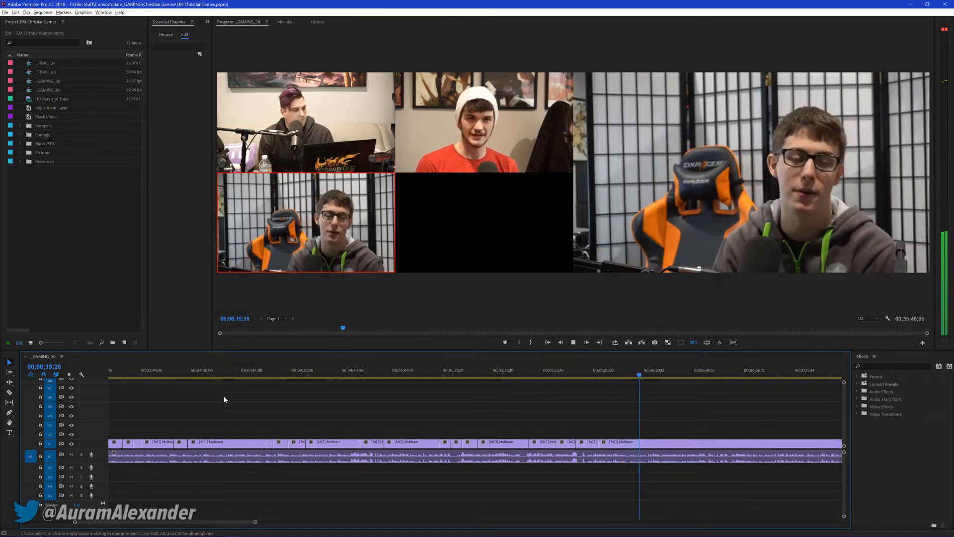
key("space")
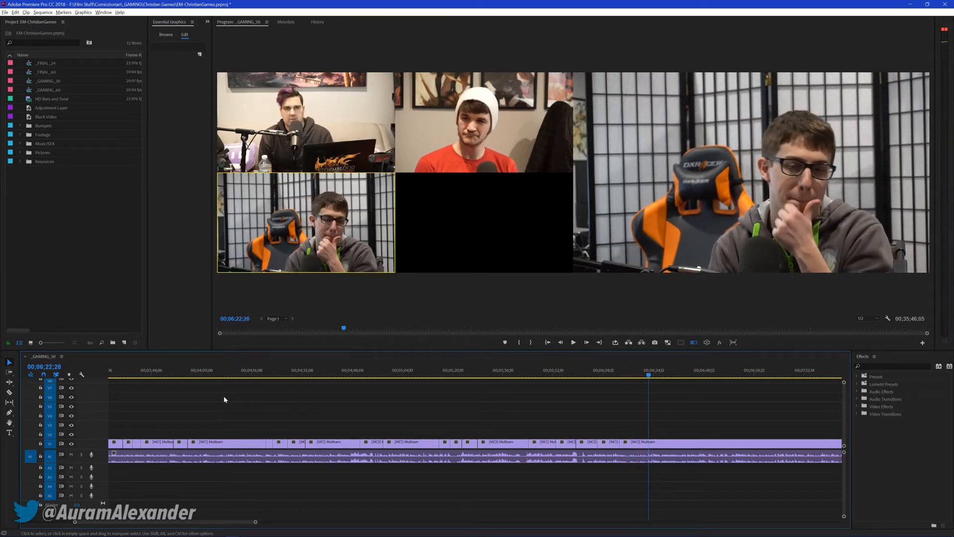
key("ctrl+s")
key("1")
key("ctrl+s")
Resume playback and cut live to camera 2 before 00;06;41, camera 3 before 00;06;49 and camera 1 before 00;07;04
key("space")
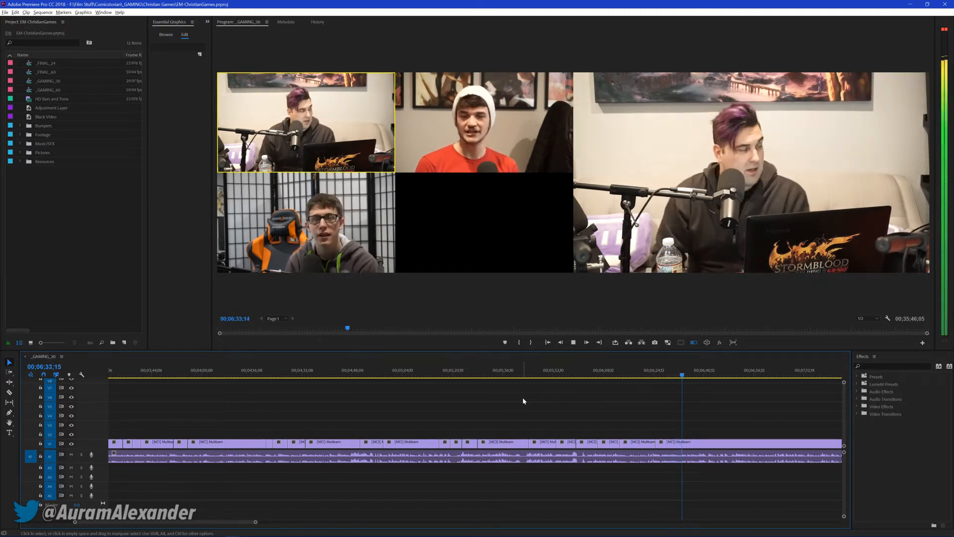
key("2")
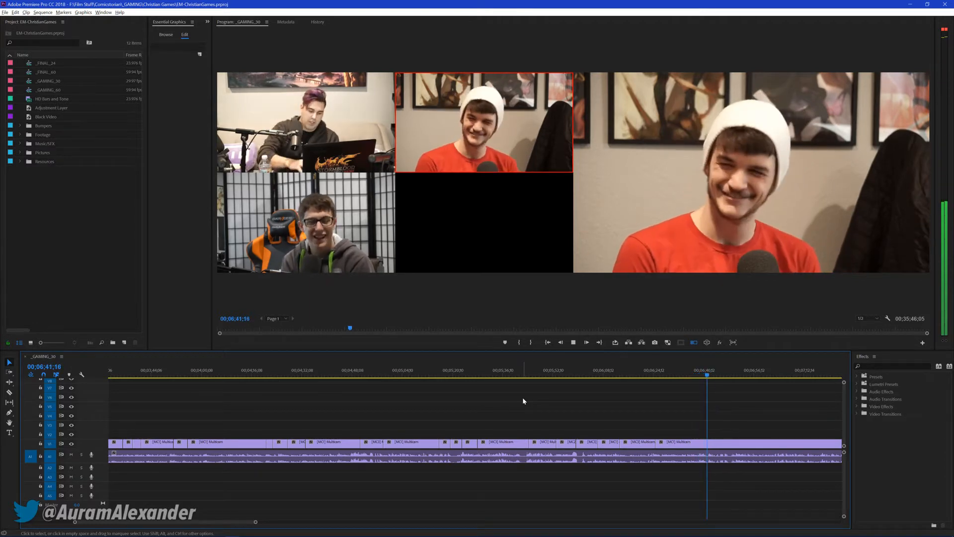
key("3")
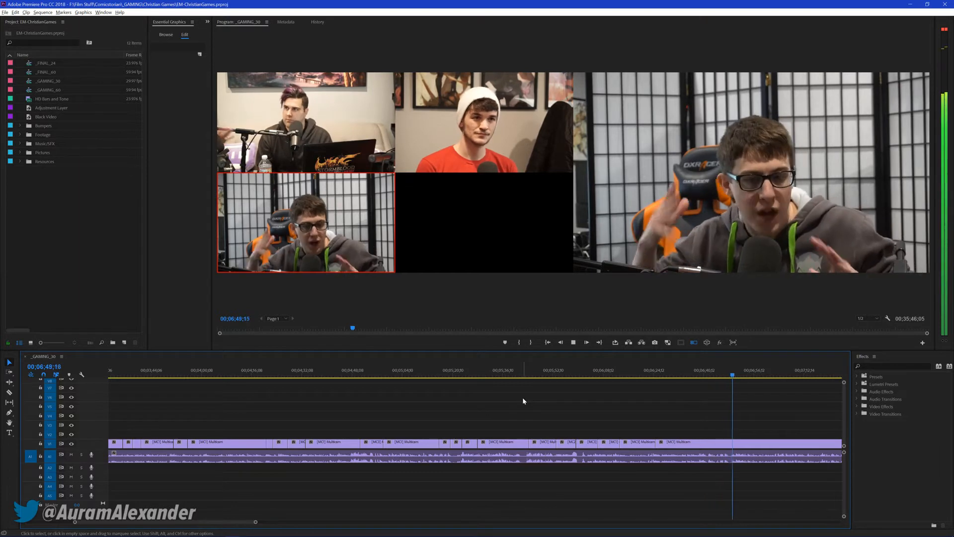
key("1")
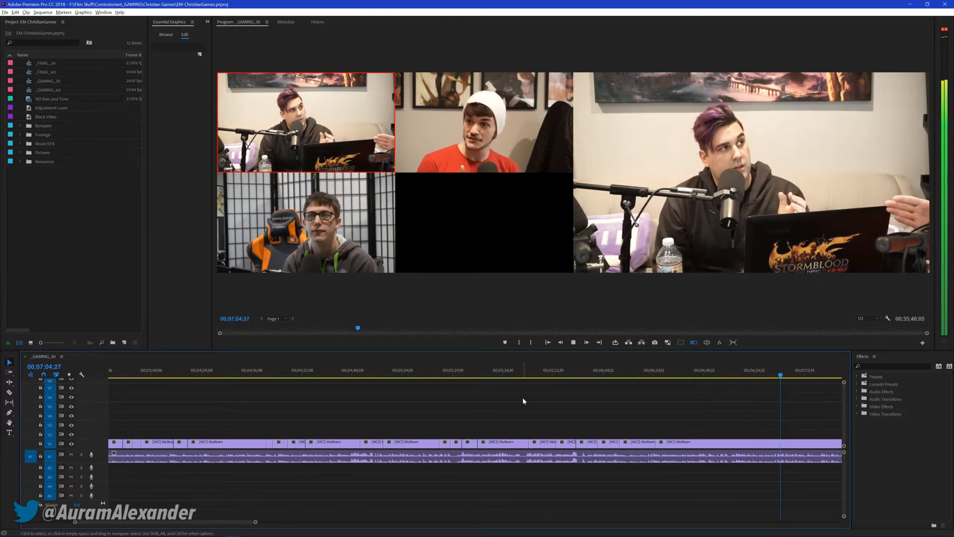
Cut live to camera 2 around 00;07;05, then cameras 1, 2, 1, 3 and 1, stop at 00;08;16;16 and save the project
key("2")
key("1")
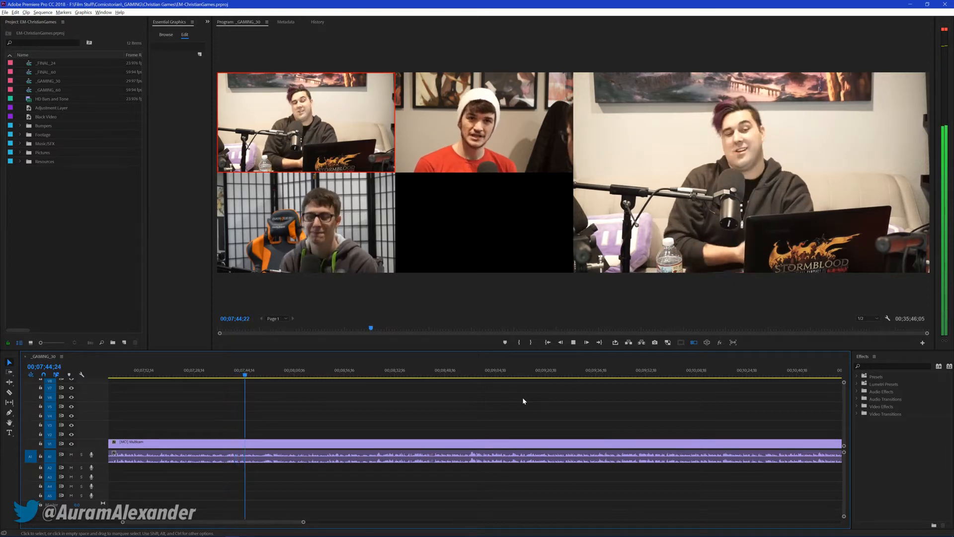
key("2")
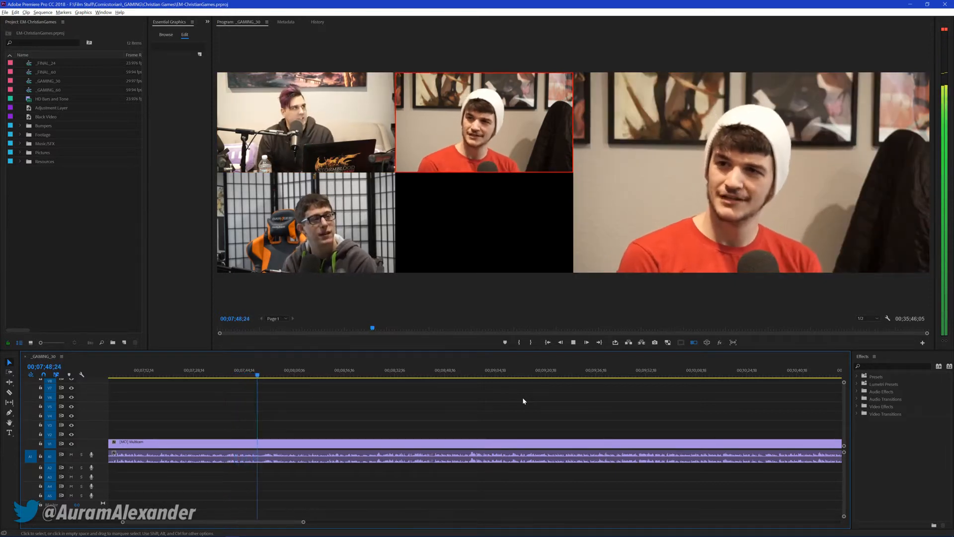
key("1")
key("3")
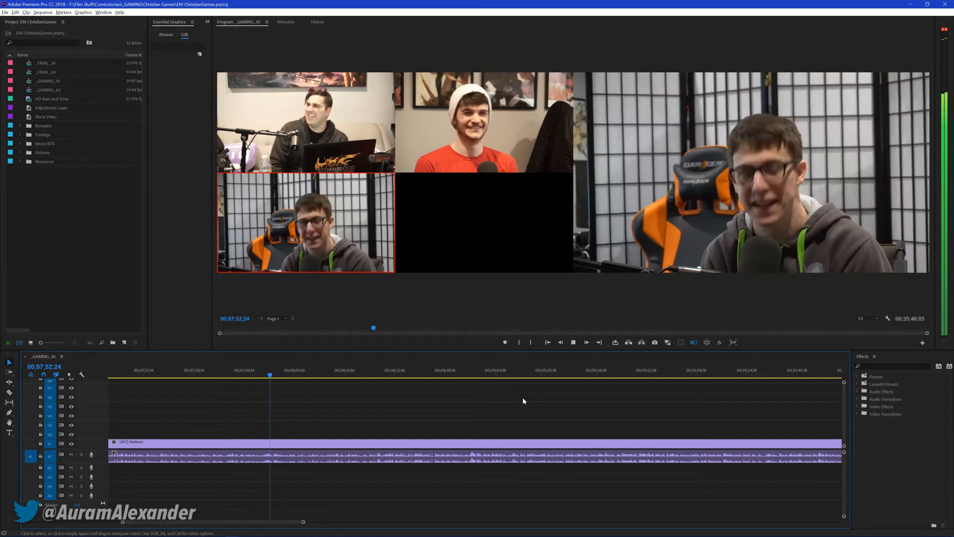
key("1")
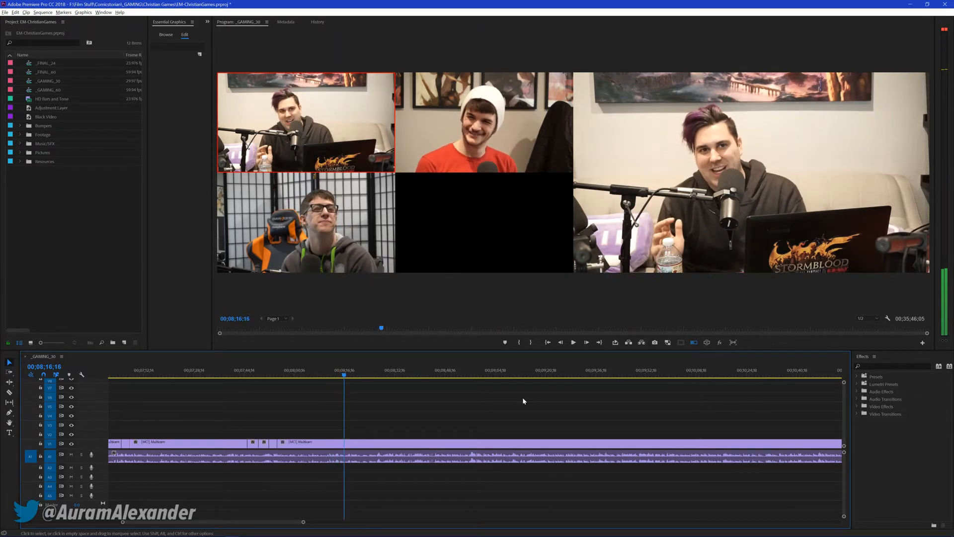
key("space")
key("ctrl+s")
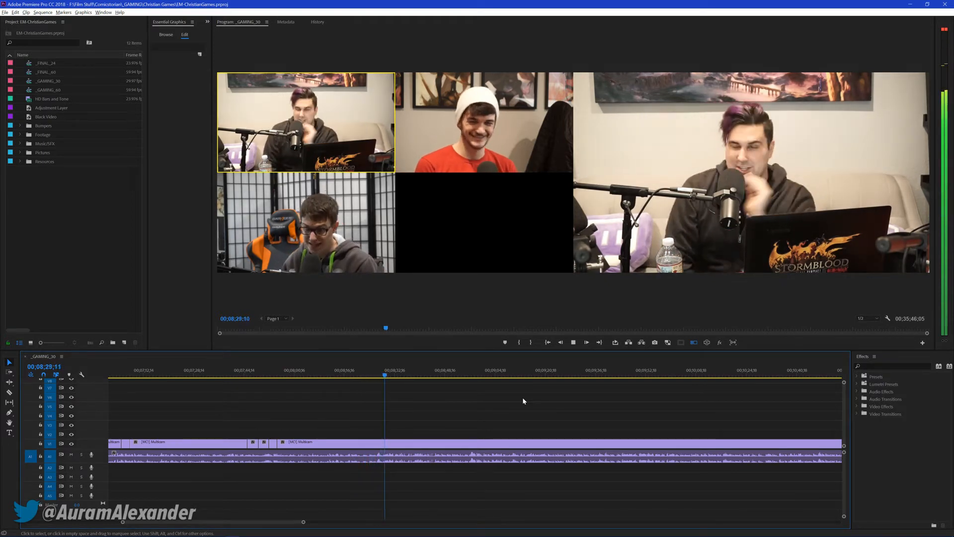
Resume playback and cut live to camera 3 around 00;08;29, camera 1, camera 2 around 00;08;57, then cameras 3 and 1 before 00;09;17
key("3")
key("1")
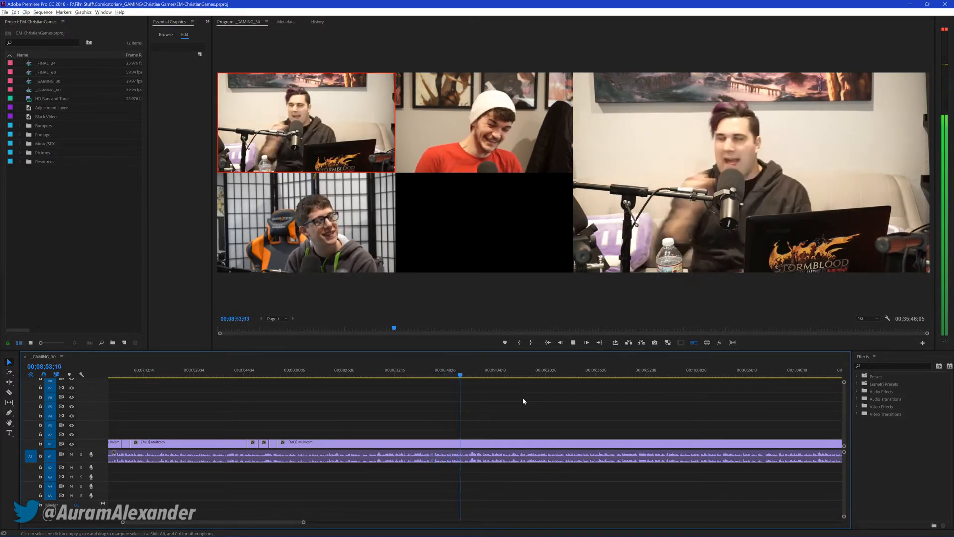
key("2")
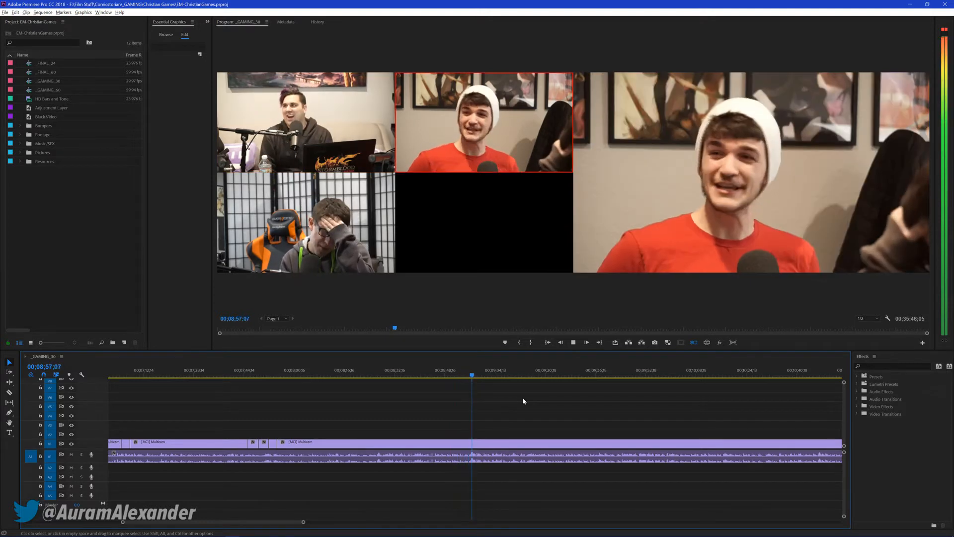
key("3")
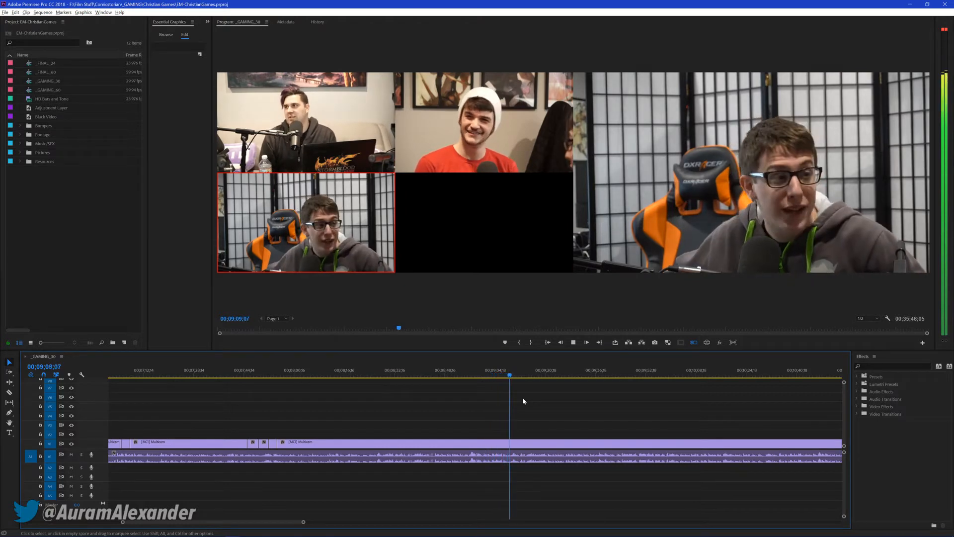
key("1")
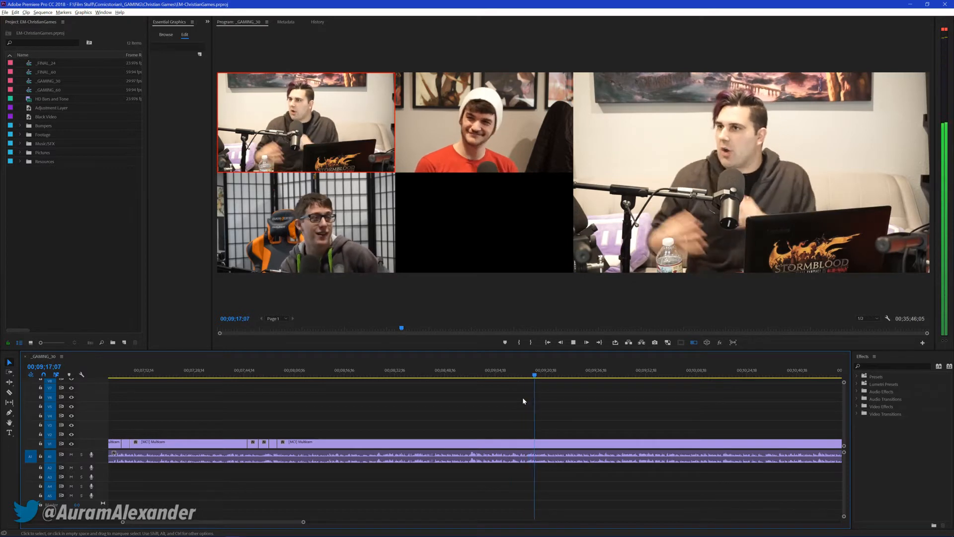
Cut live to cameras 3, 2 and 1 from about 00;09;17, stop at 00;09;27;29 and save the project
key("3")
key("2")
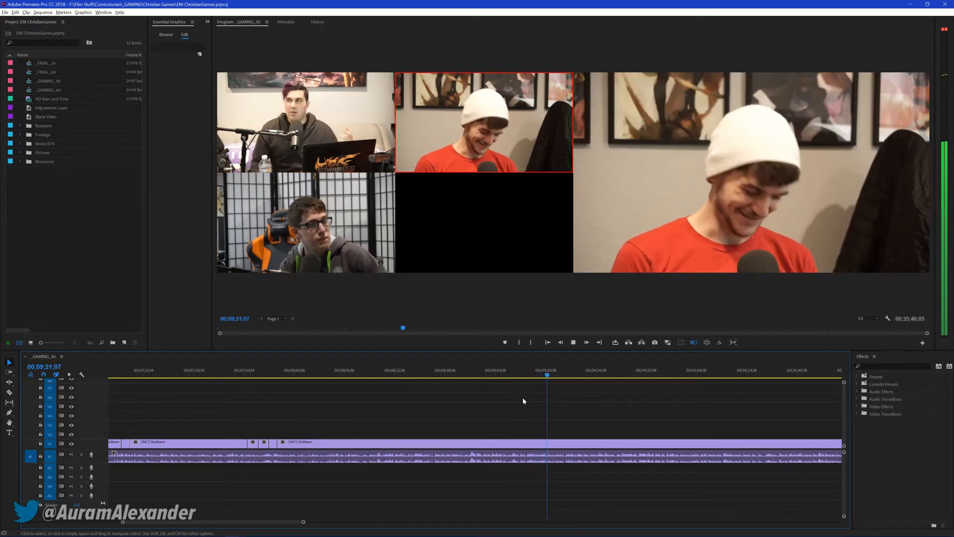
key("1")
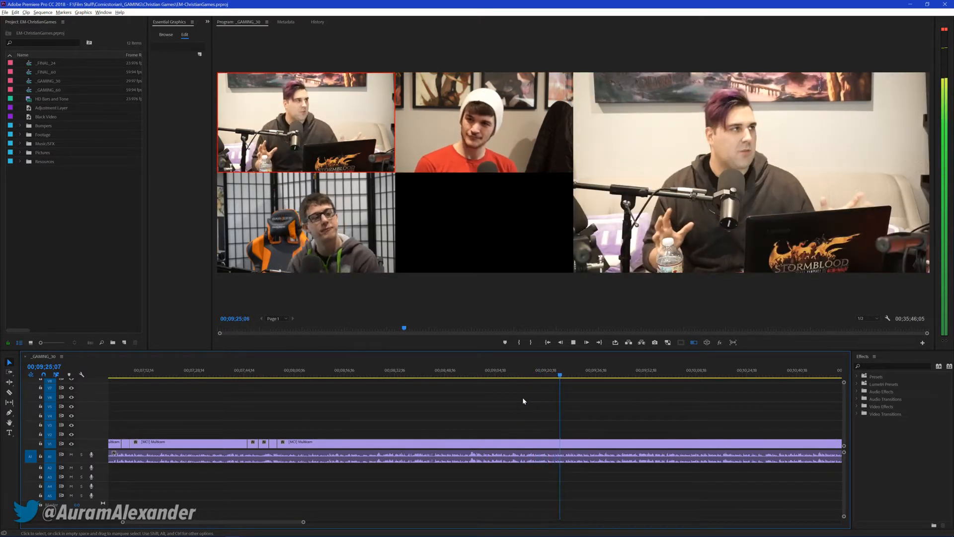
key("space")
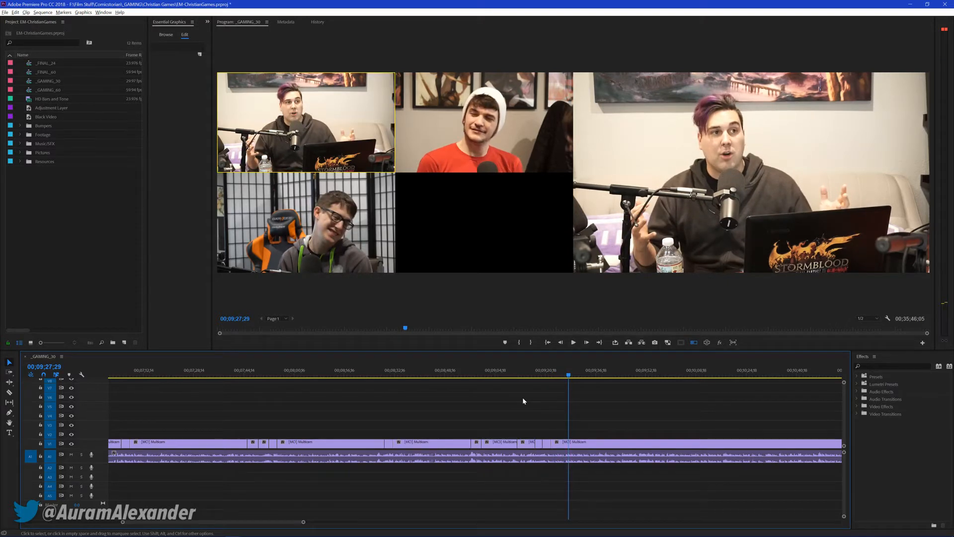
key("ctrl+s")
key("ctrl+s")
Resume playback, cut live to camera 2 before 00;09;54 and camera 1 before 00;10;06, stop at 00;10;06;13 and save the project
key("space")
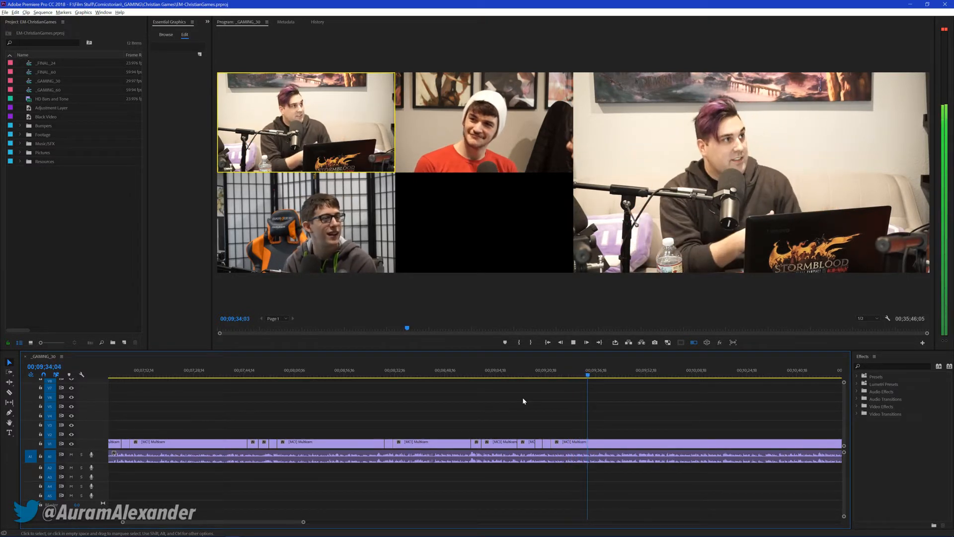
key("2")
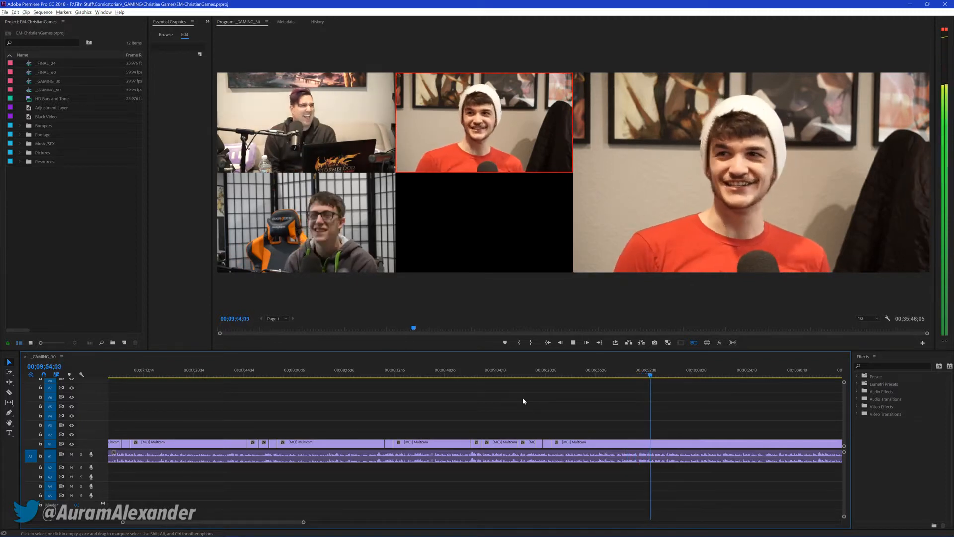
key("1")
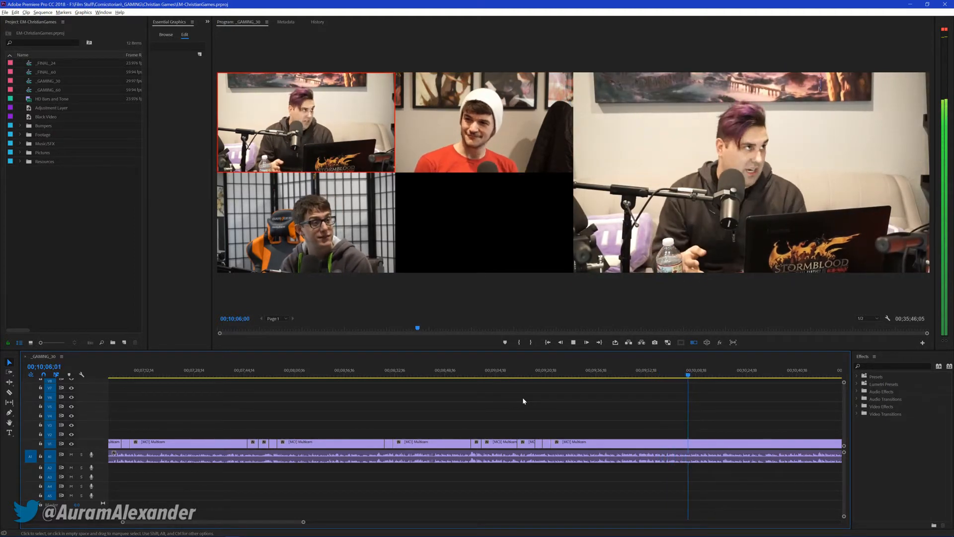
key("space")
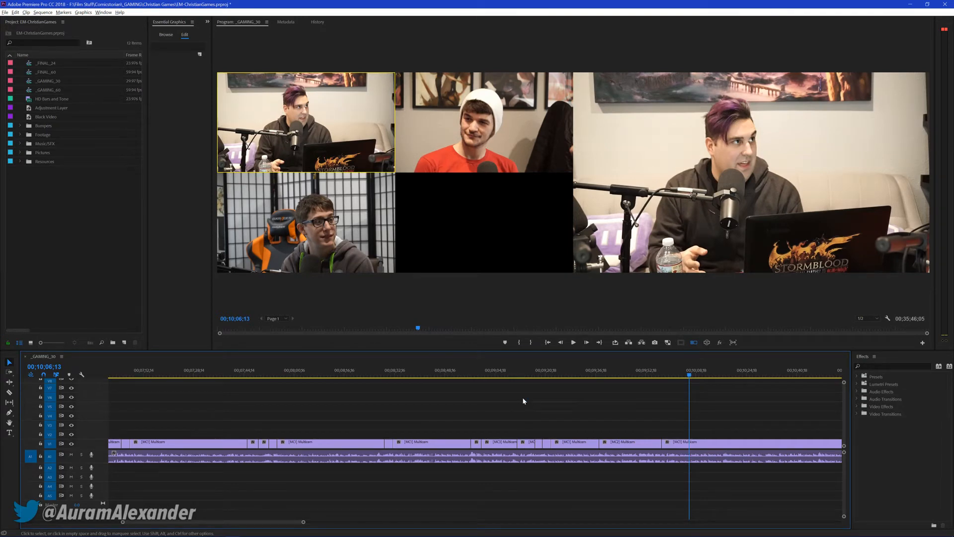
key("ctrl+s")
Resume playback and cut live to camera 3 around 00;10;10, then cameras 1, 2, 3 and 1 before 00;10;54
key("space")
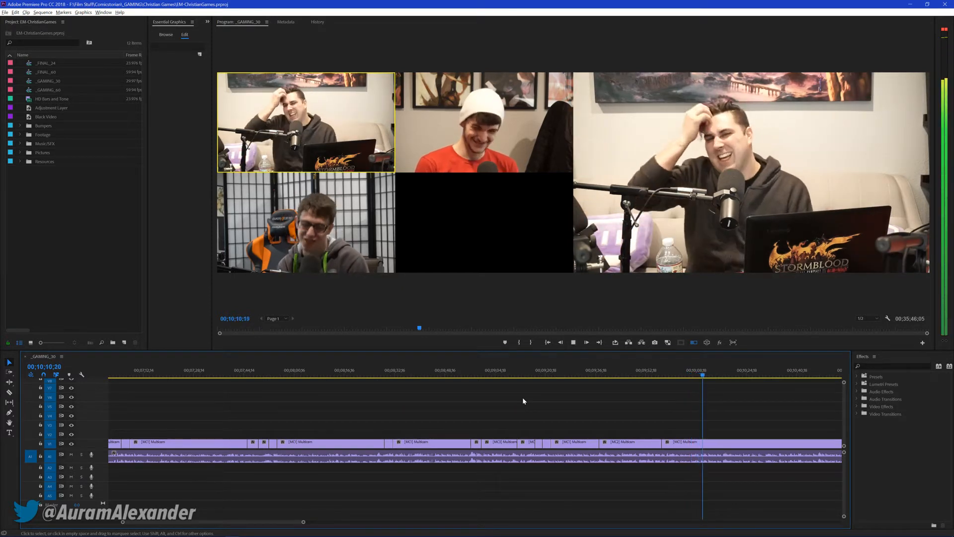
key("3")
key("1")
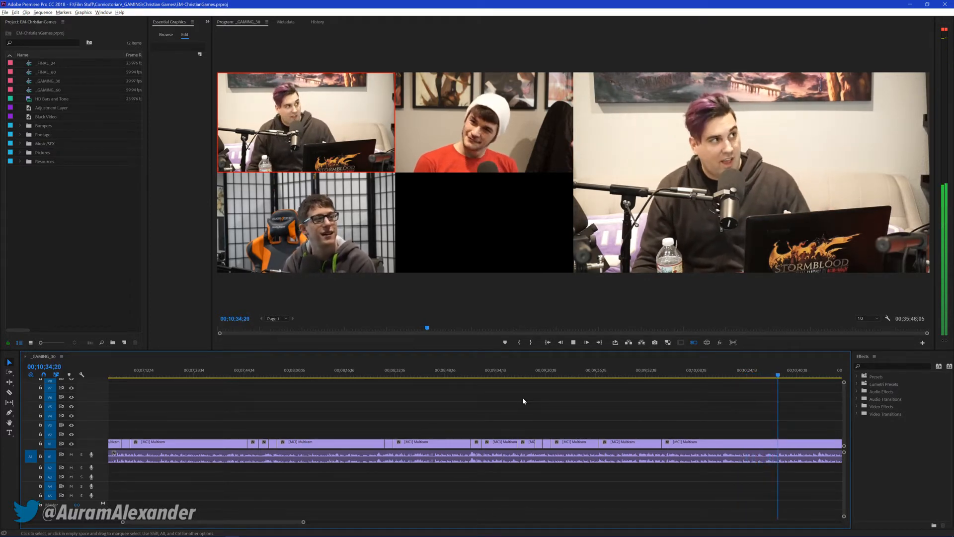
key("2")
key("3")
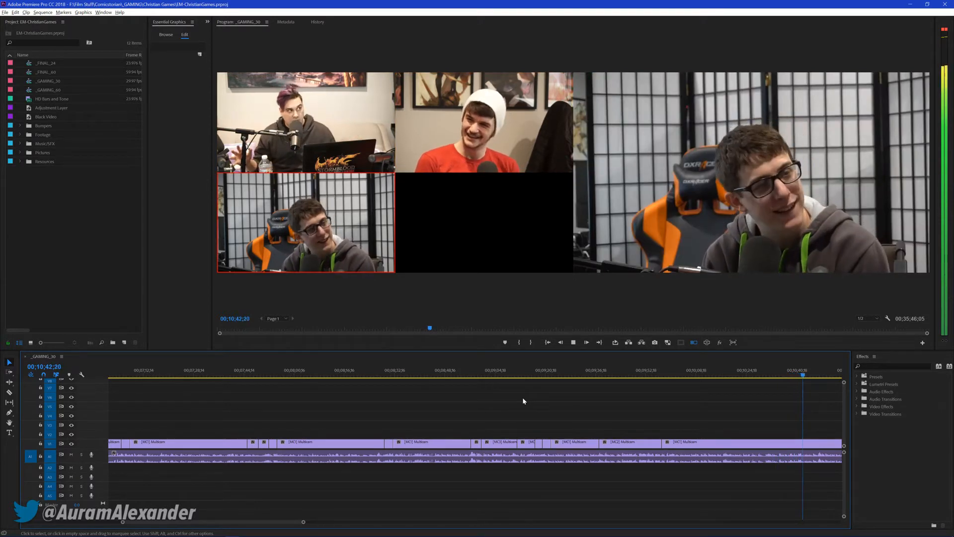
key("1")
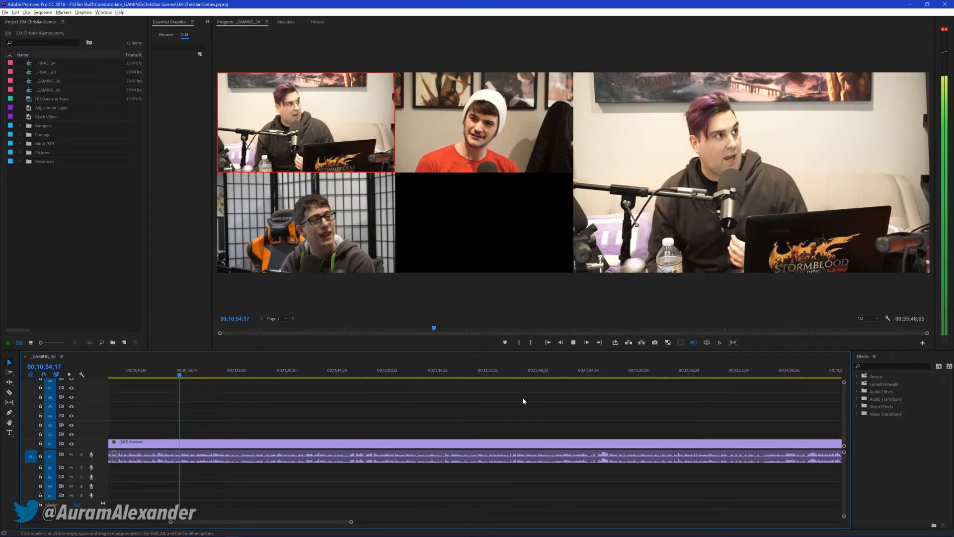
Cut live to cameras 2, 3 and 1 from about 00;10;55, stop at 00;11;14;16 and save the project
key("2")
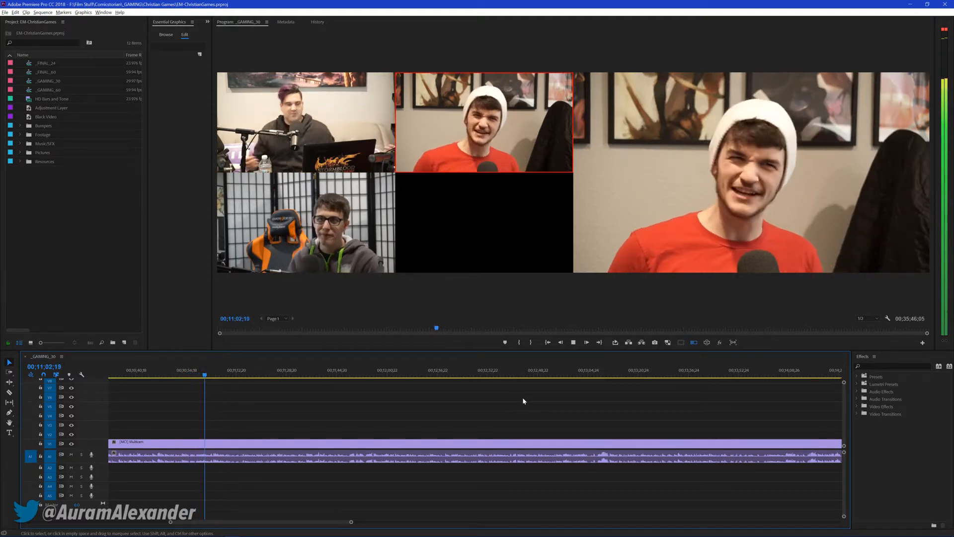
key("3")
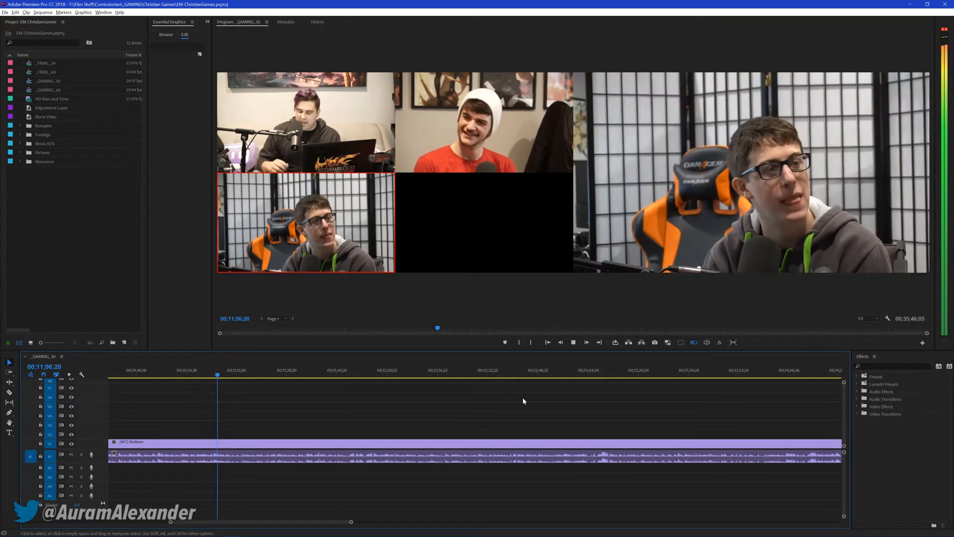
key("1")
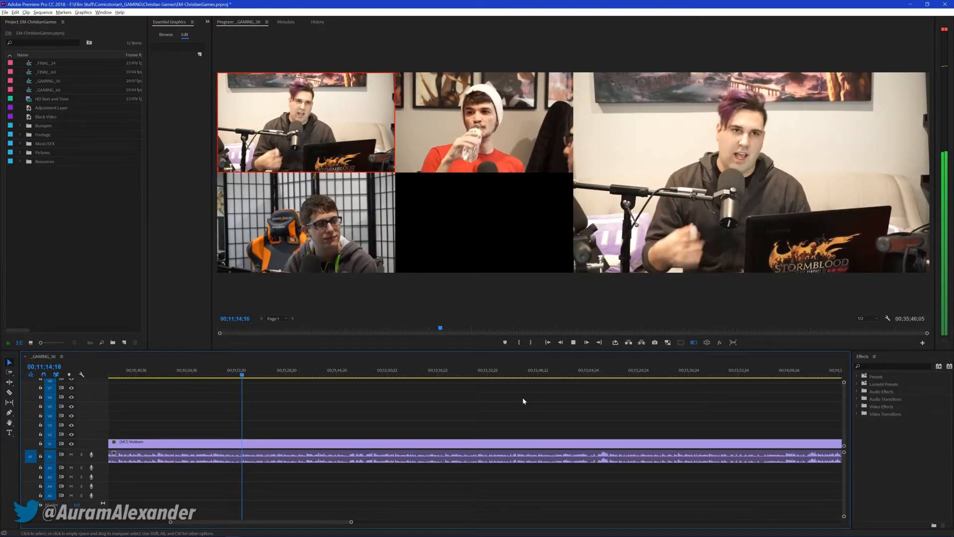
key("space")
key("ctrl+s")
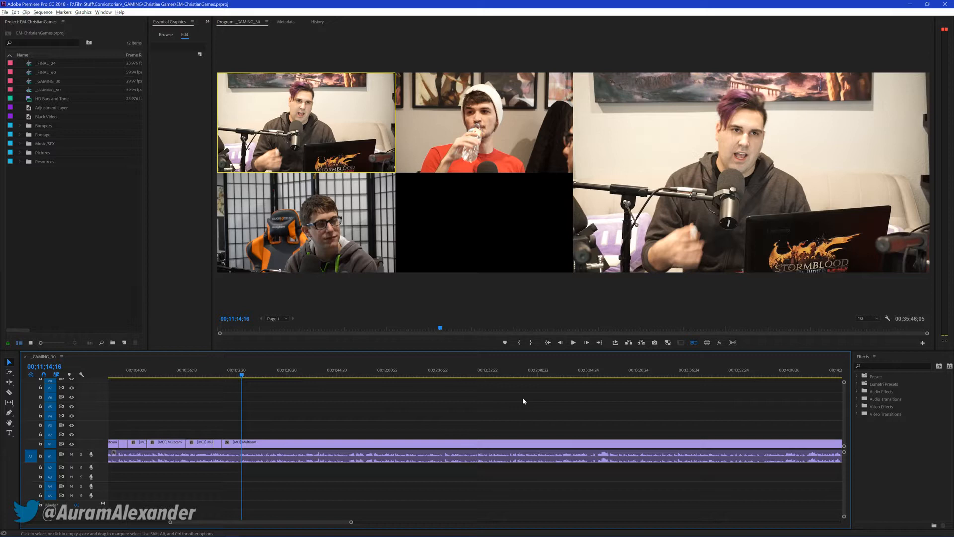
Resume playback, pausing briefly at 00;11;18;11, and cut live to cameras 2, 3 and 1 between about 00;11;38 and 00;11;54
key("space")
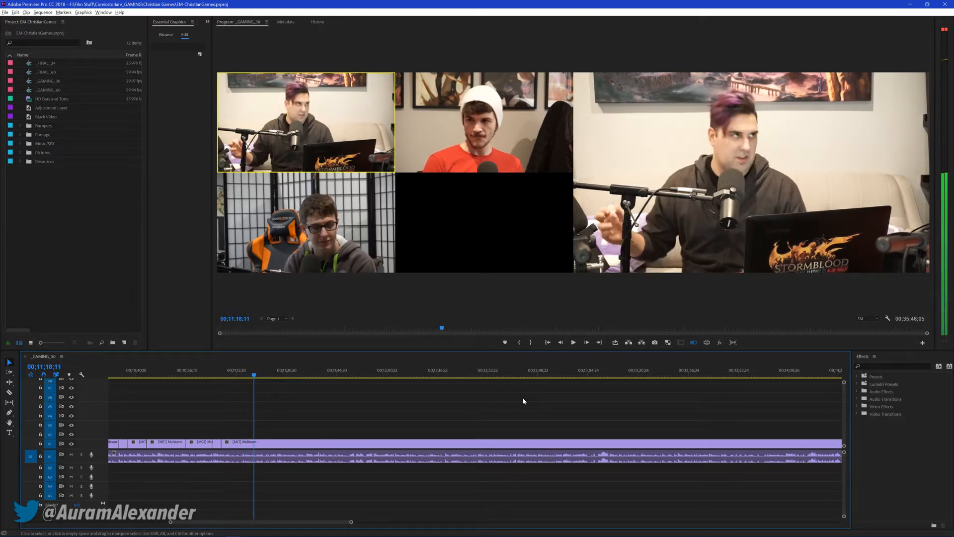
key("space")
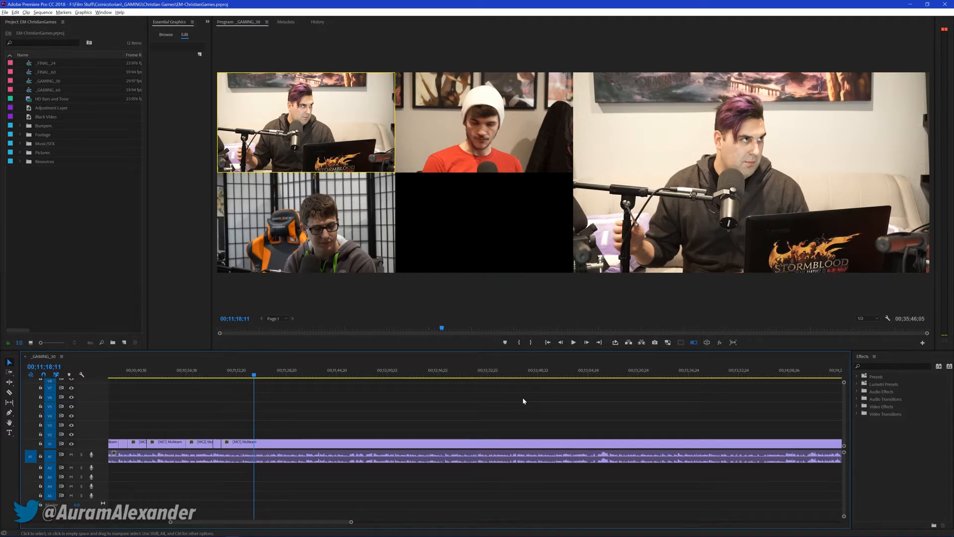
key("space")
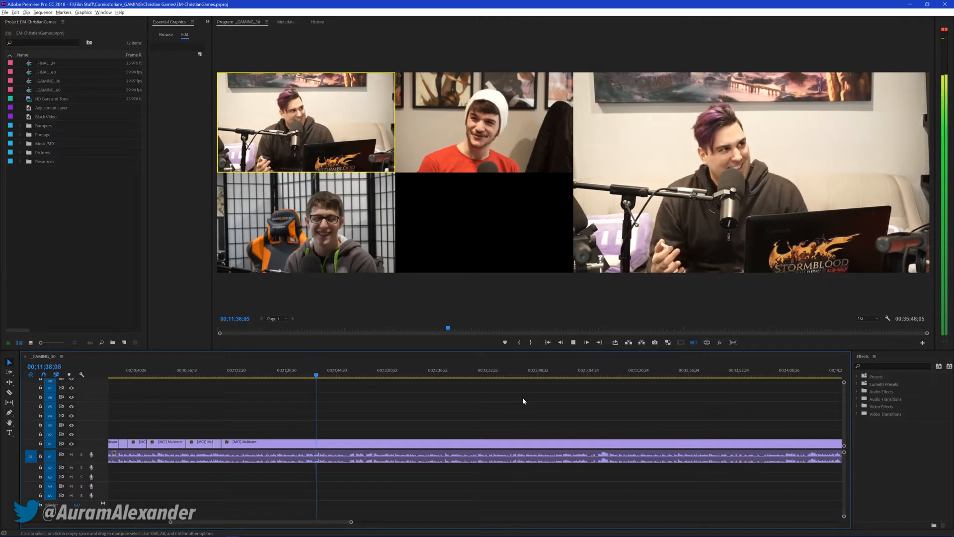
key("2")
key("3")
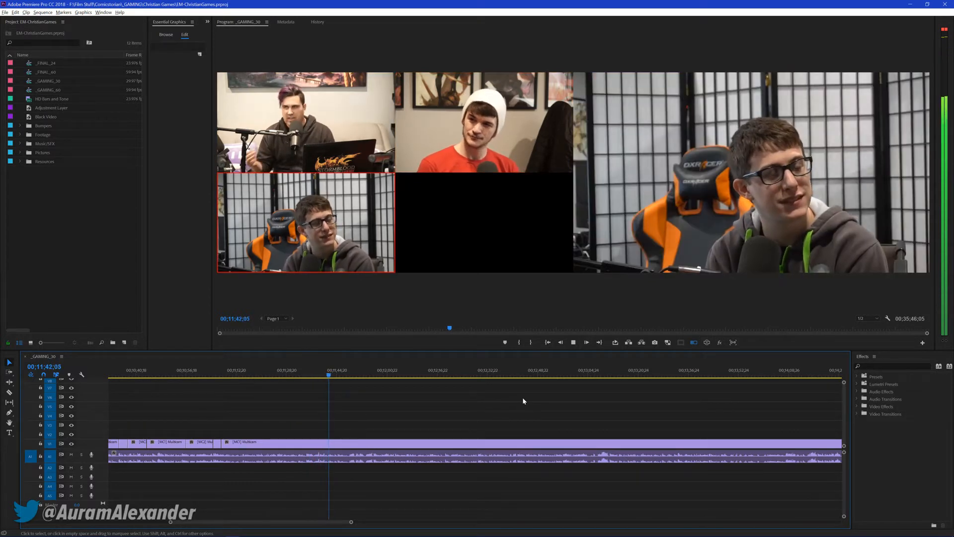
key("1")
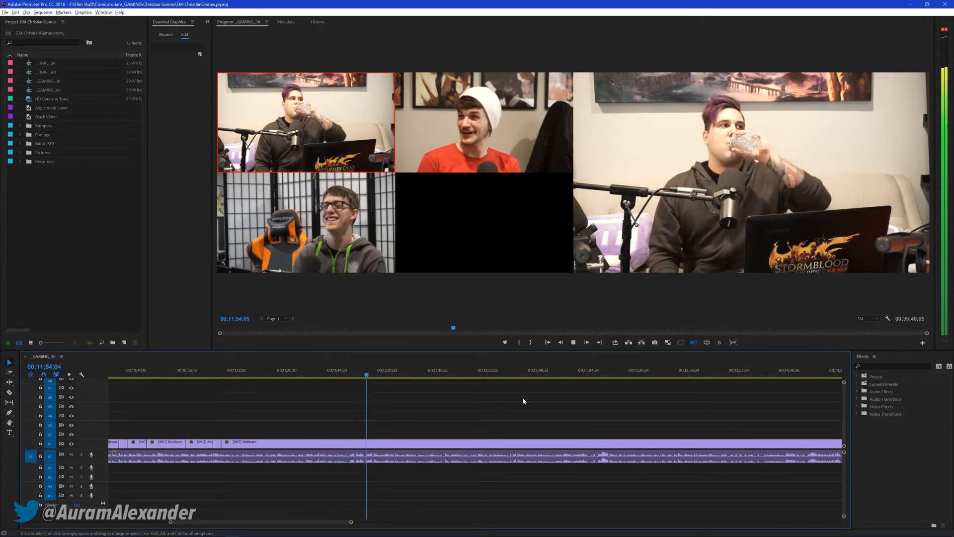
Cut live to camera 2 around 00;11;54 and camera 1 before 00;12;06, stop at 00;12;07;03 and save the project
key("2")
key("1")
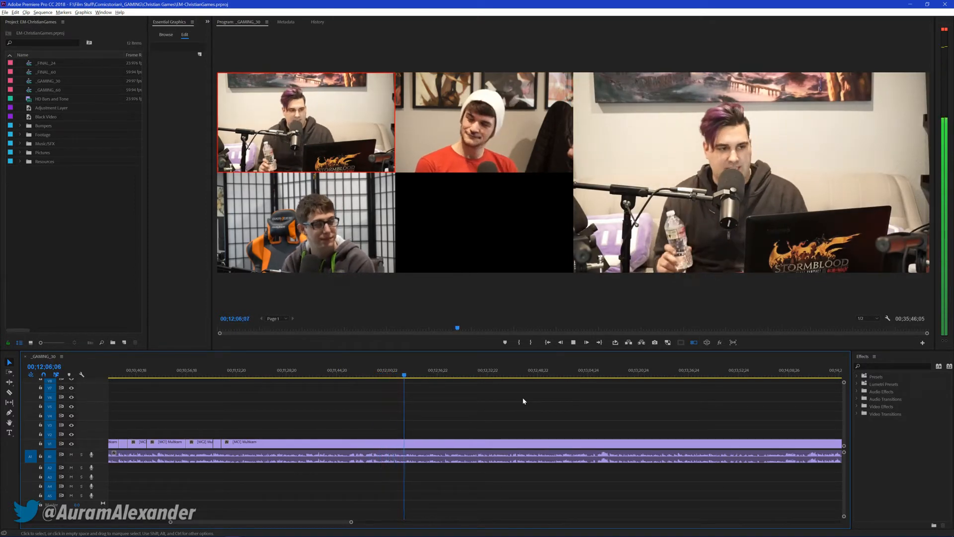
key("space")
key("ctrl+s")
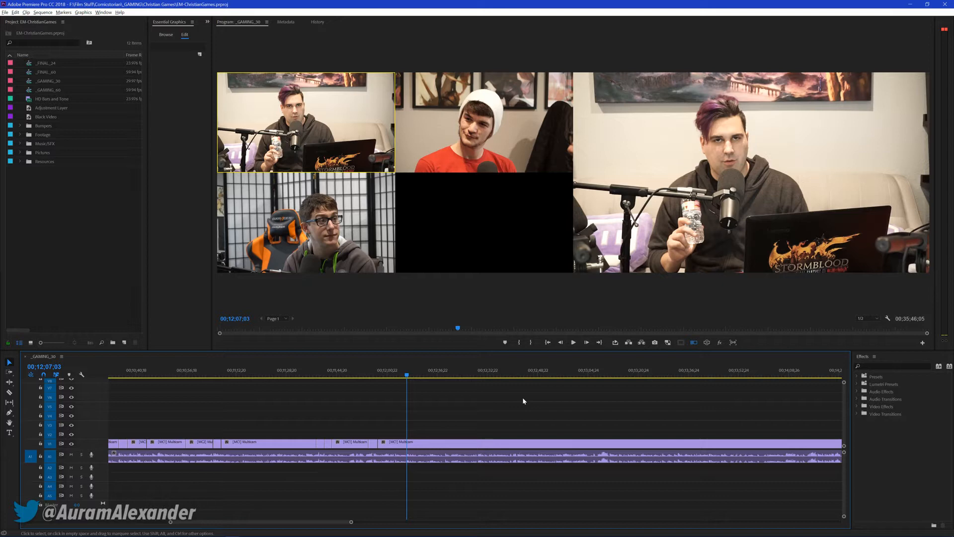
Resume playback and cut live to camera 2 before 00;12;43, then cameras 1, 3, 1 and 2, stop at 00;13;02;28 and save the project
key("space")
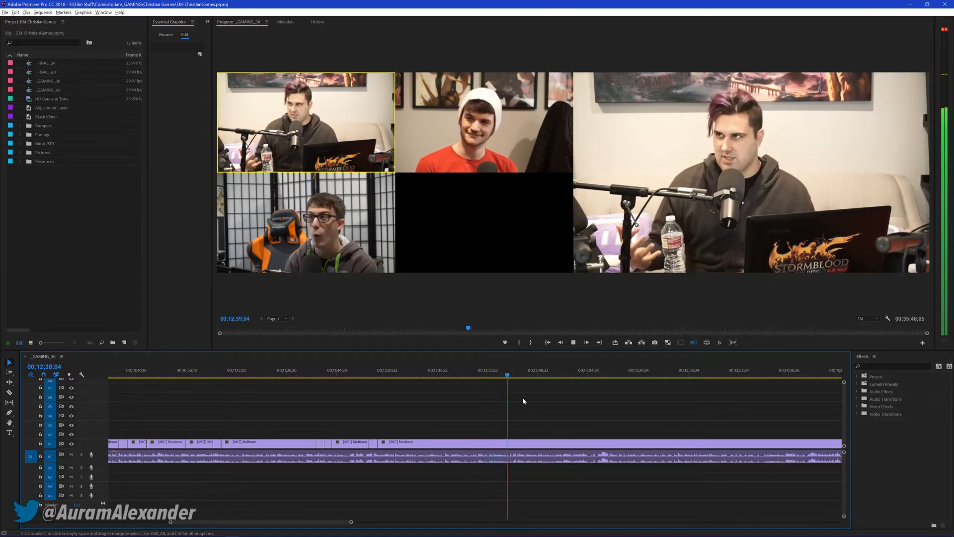
key("2")
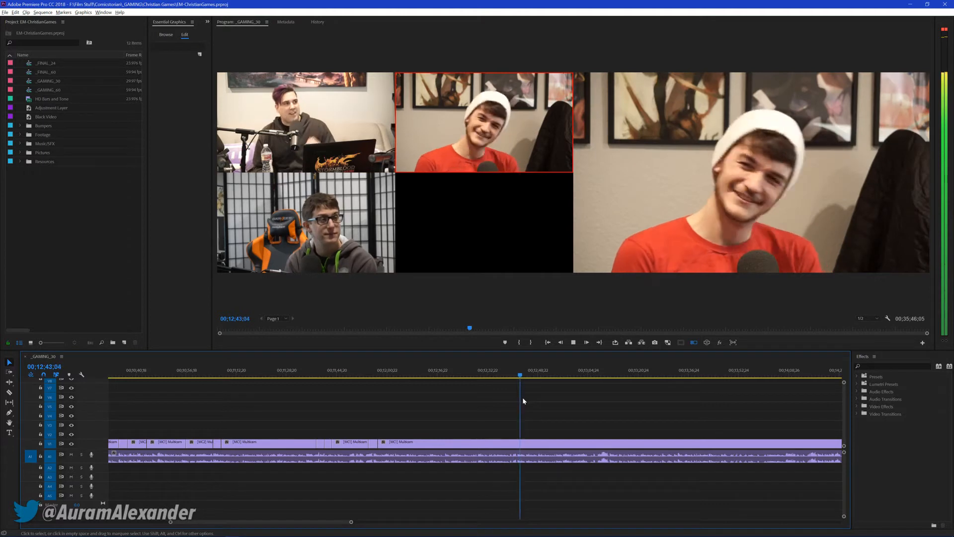
key("1")
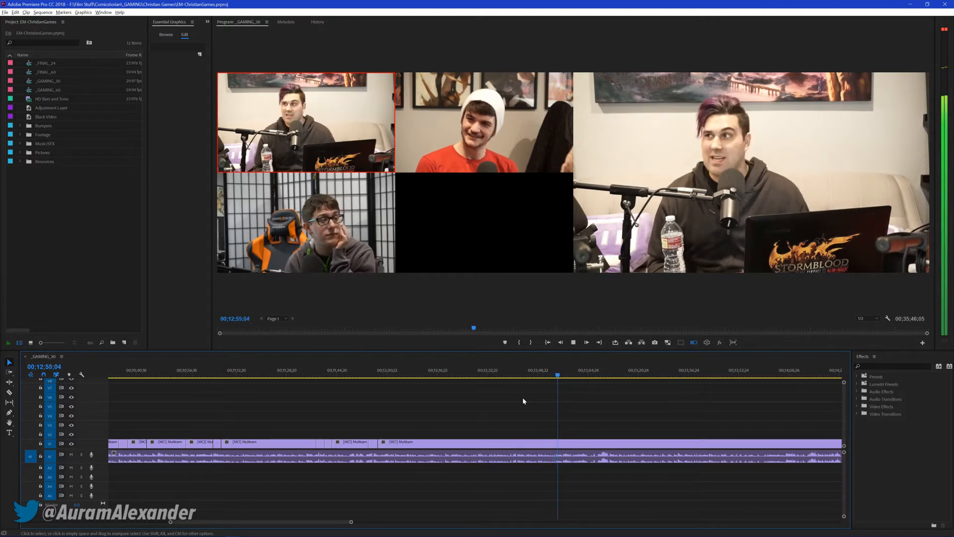
key("3")
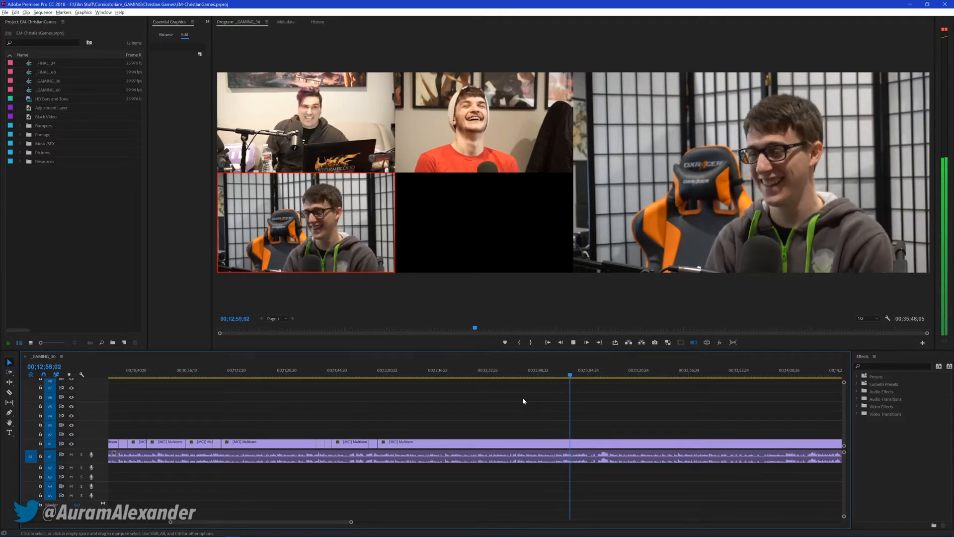
key("1")
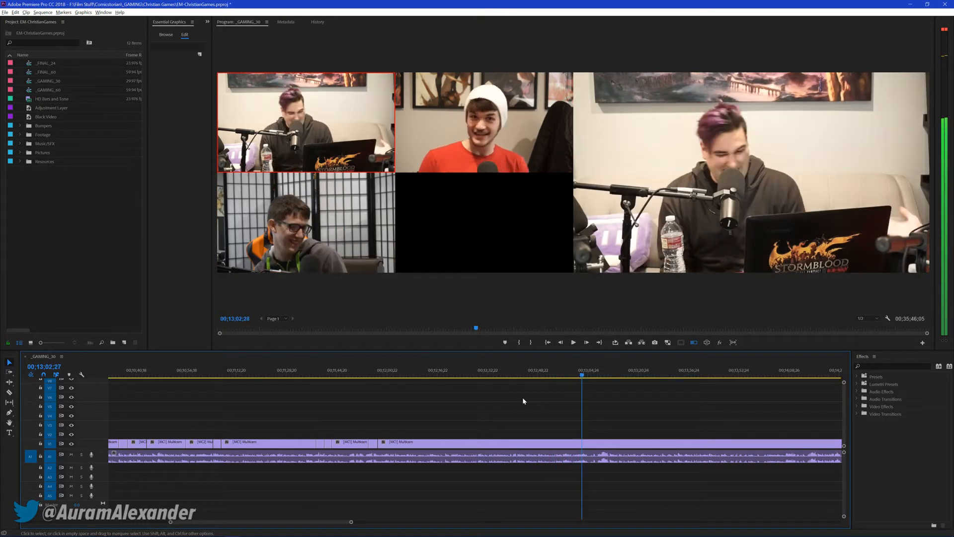
key("2")
key("space")
key("ctrl+s")
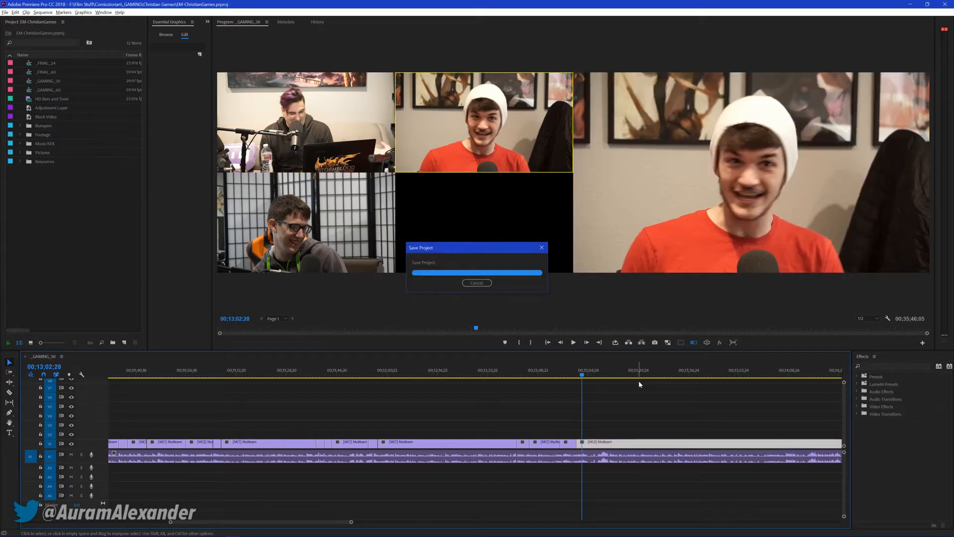
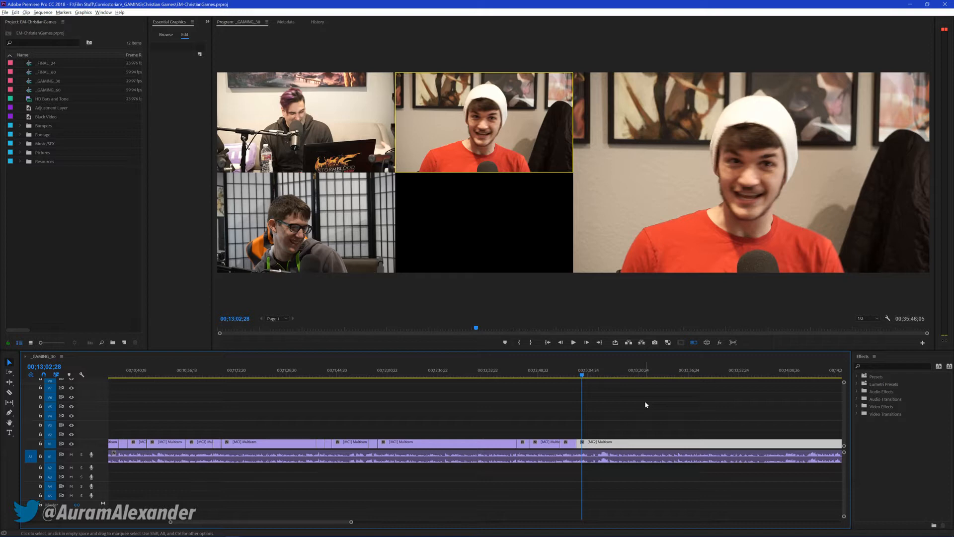
Deselect the clip and save, then resume playback, cut live to camera 1 before 00;13;13, stop at 00;13;14;09 and save again
left_click(667, 401)
key("ctrl+s")
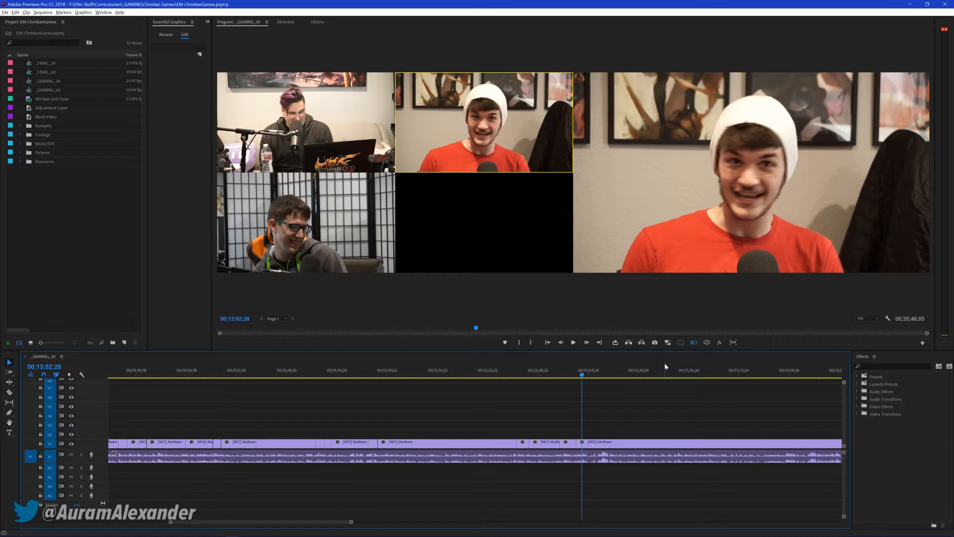
key("space")
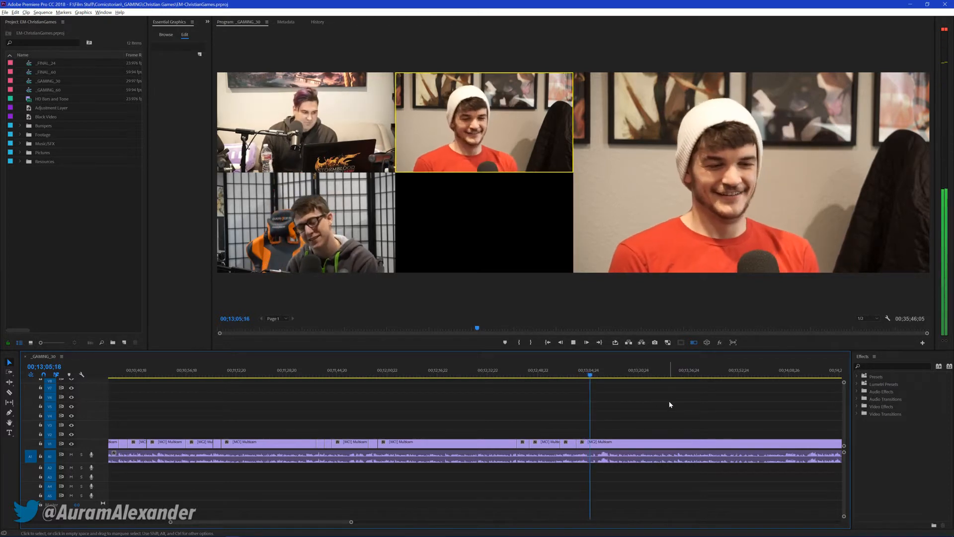
key("1")
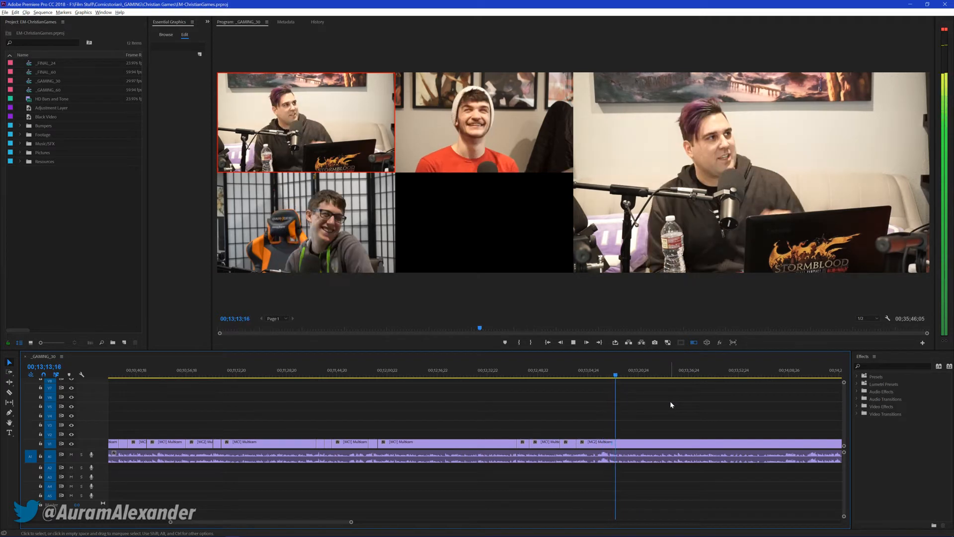
key("space")
key("ctrl+s")
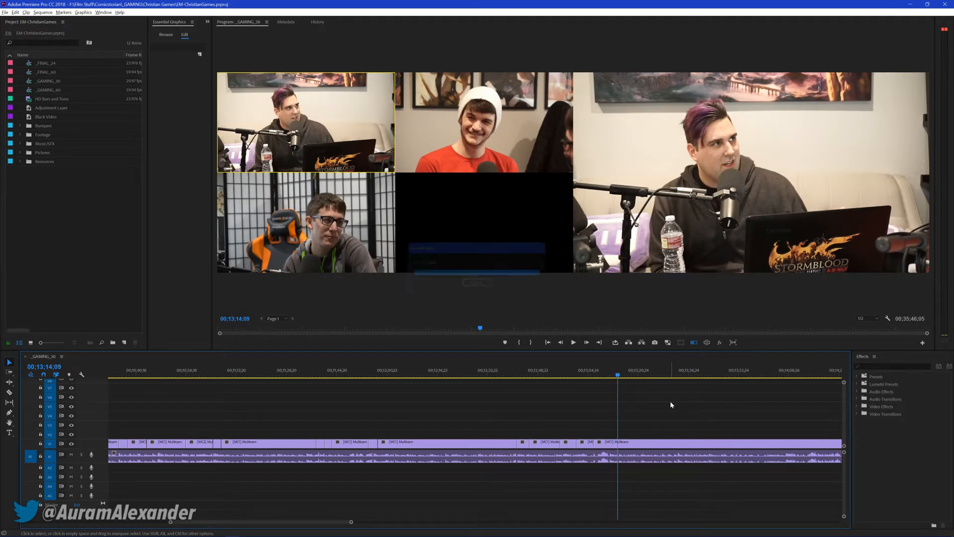
Resume playback and cut live to cameras 3, 1, 2, 3 and 1 between about 00;13;41 and 00;14;13
key("space")
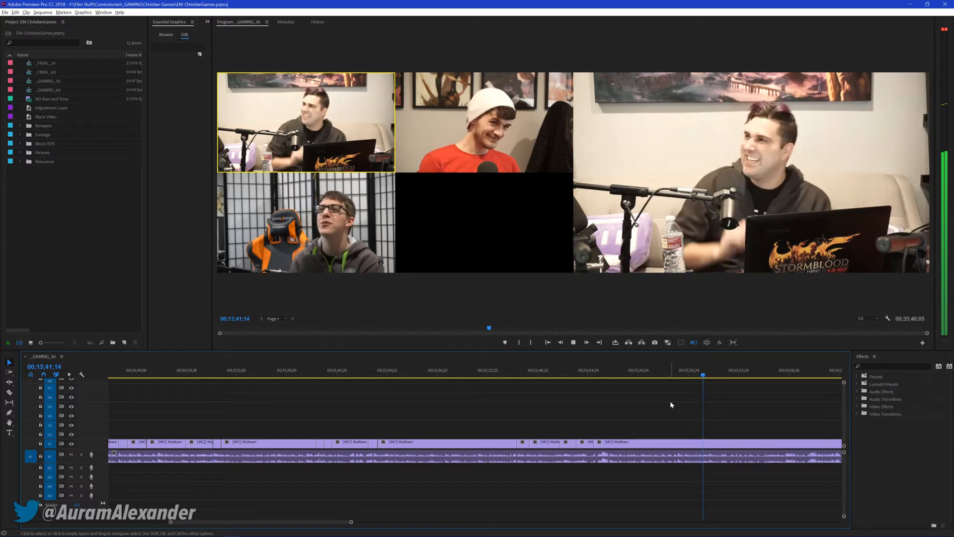
key("3")
key("1")
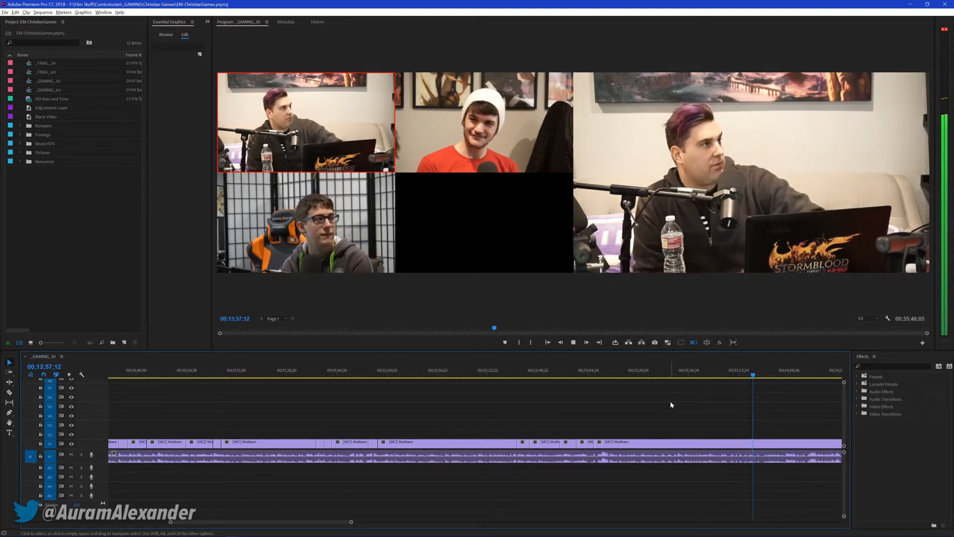
key("2")
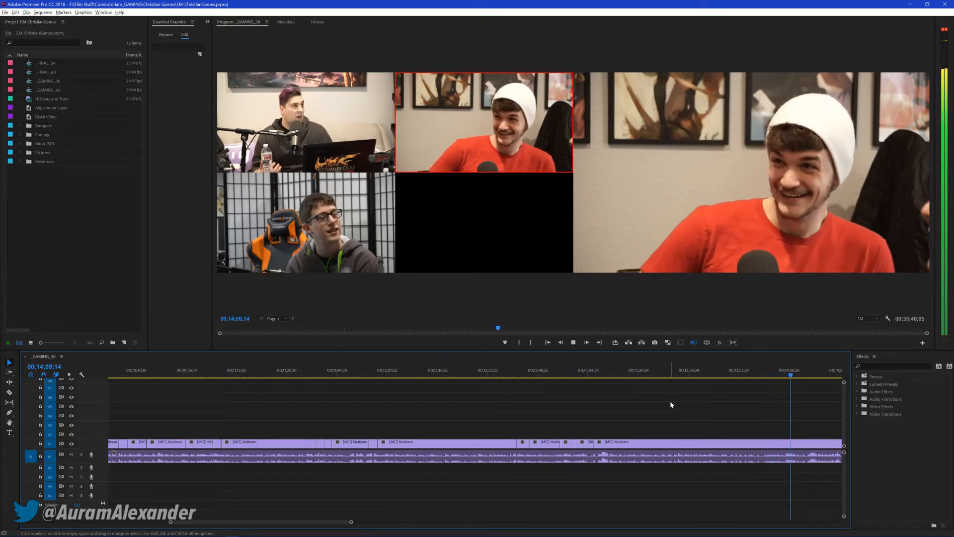
key("3")
key("1")
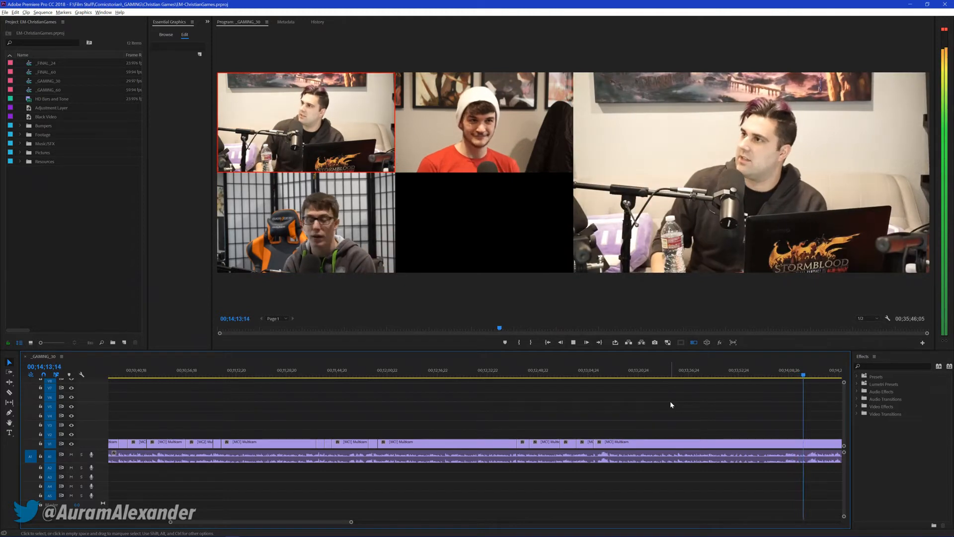
Cut live to cameras 3, 1, 2 and 1 between about 00;14;13 and 00;15;01
key("3")
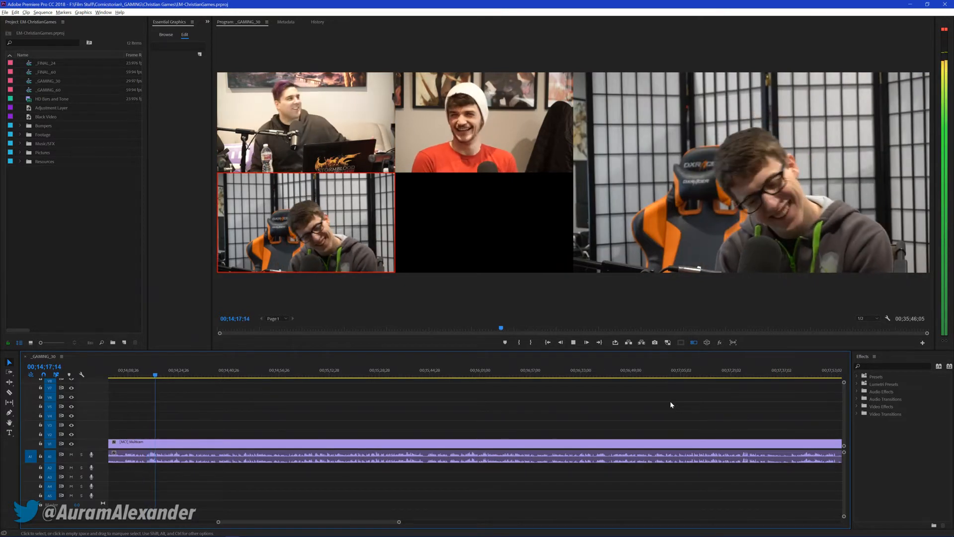
key("1")
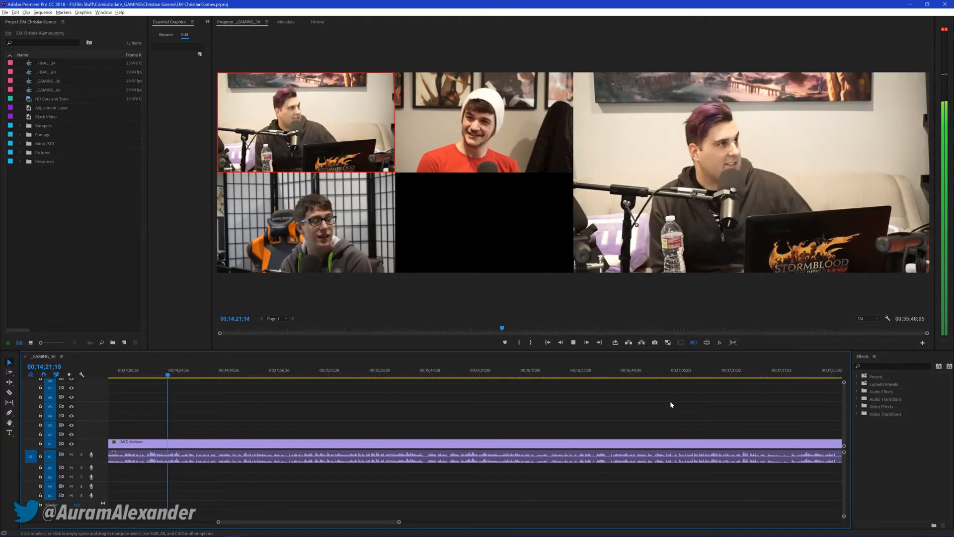
key("2")
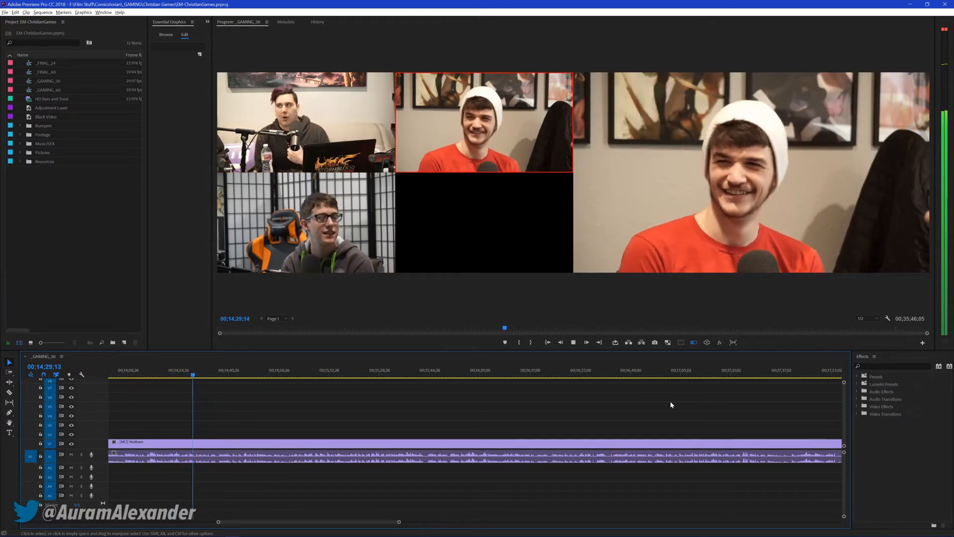
key("1")
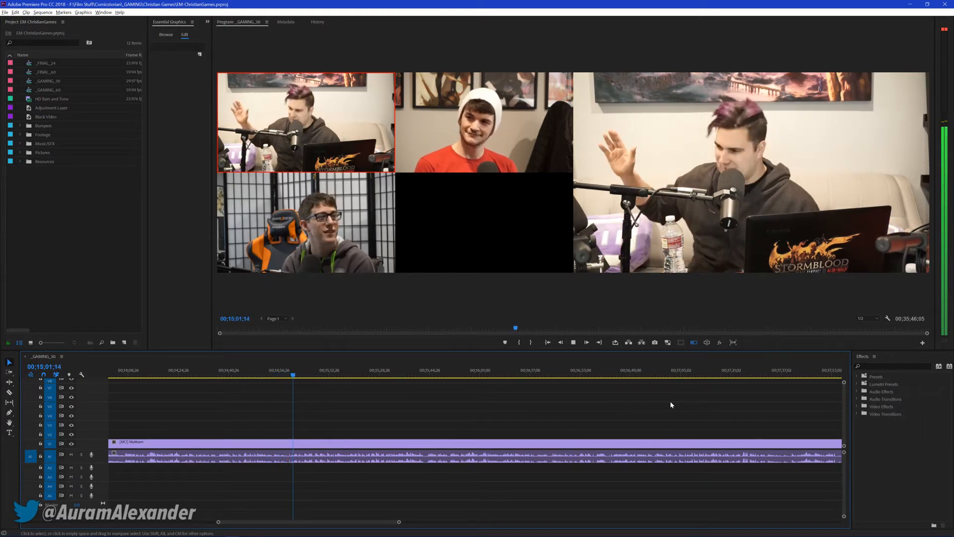
Cut live to cameras 3, 2, 1, 2 and 1 from about 00;15;01 and stop playback at 00;15;27;01
key("3")
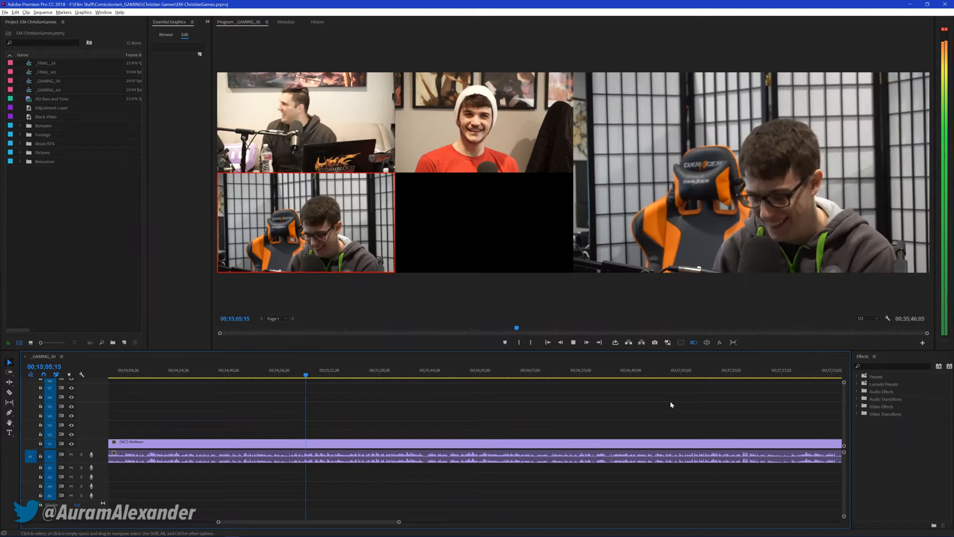
key("2")
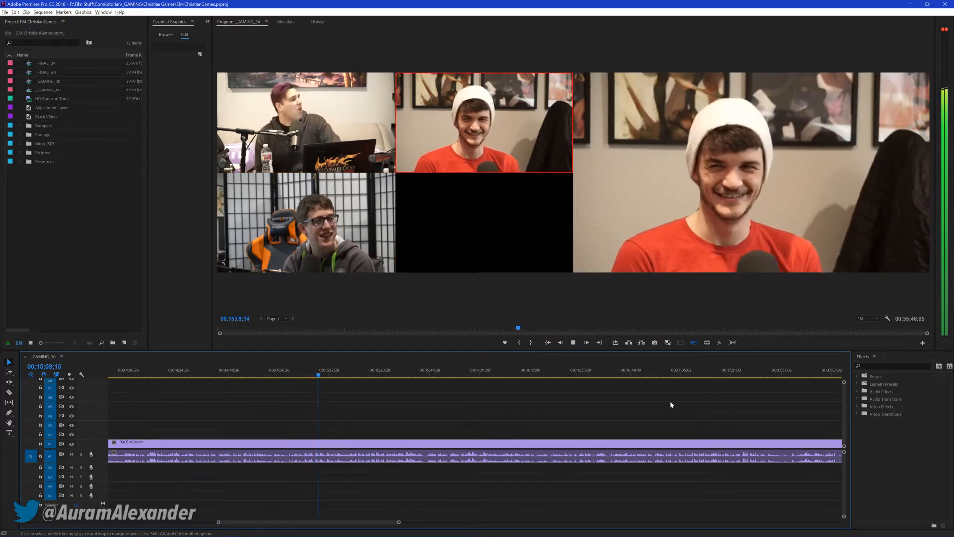
key("1")
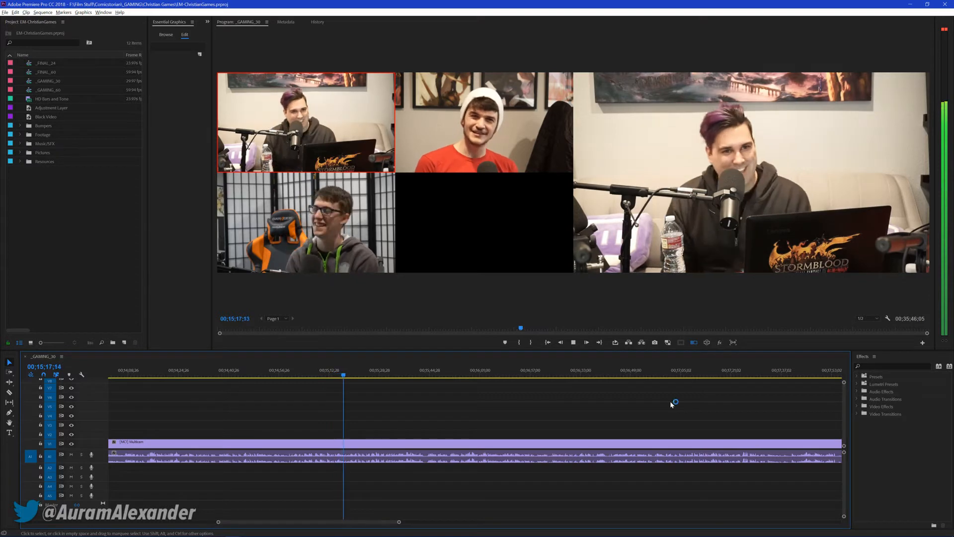
key("2")
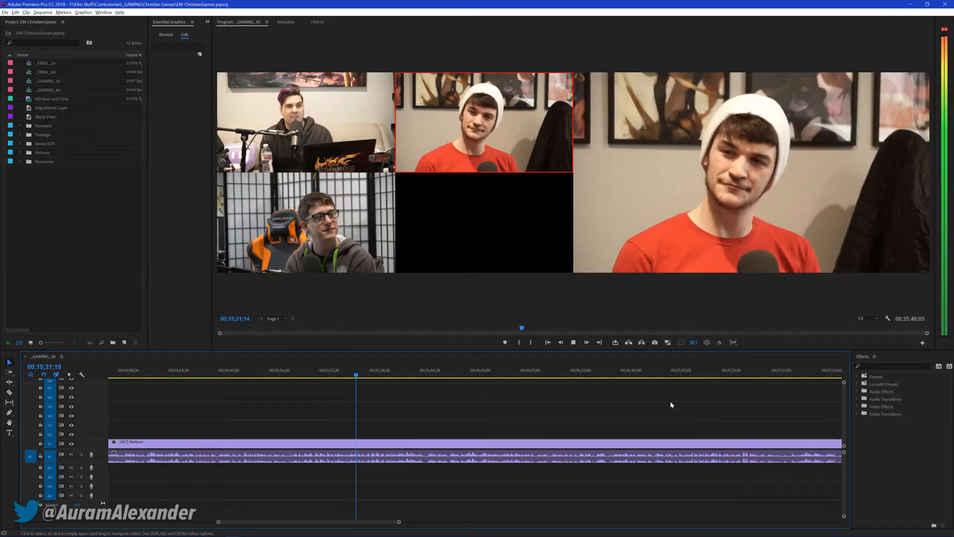
key("1")
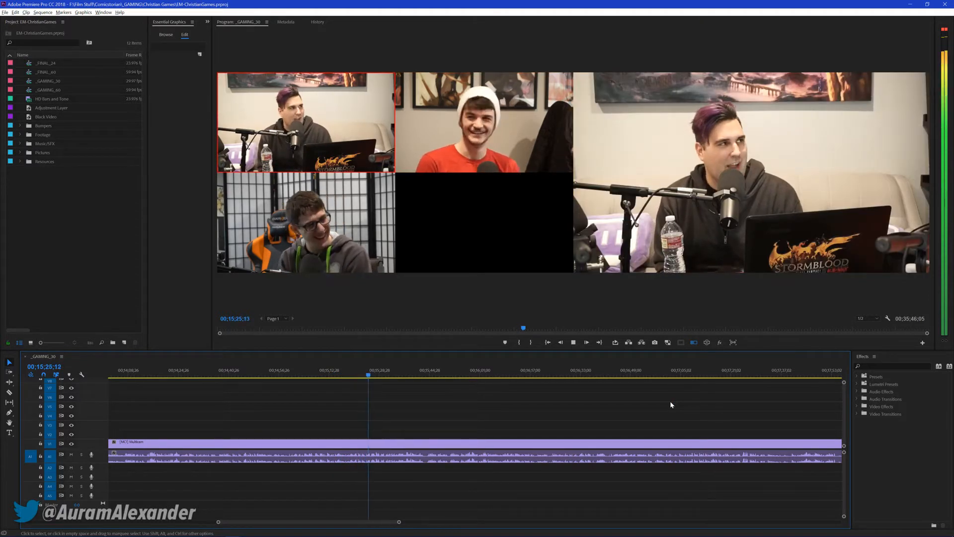
key("space")
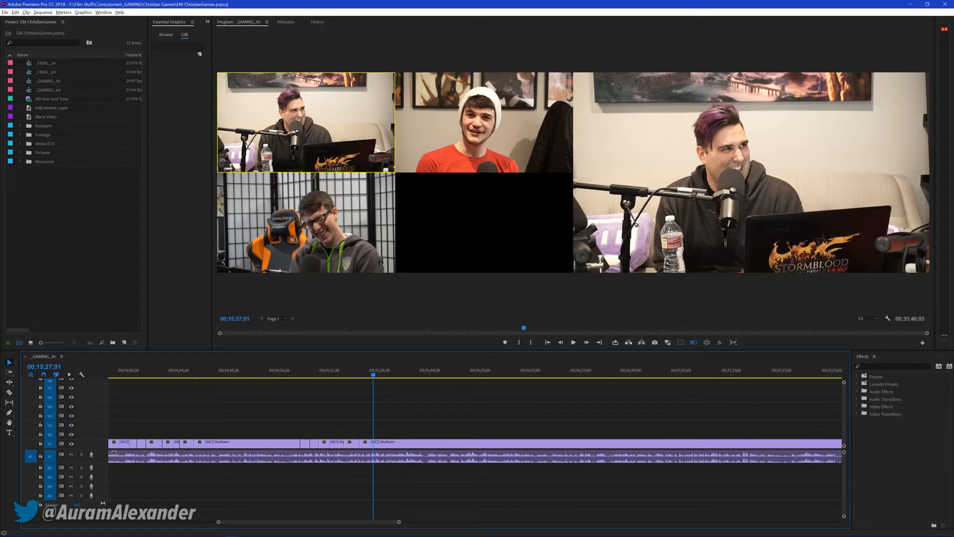
Refocus the timeline, resume playback, cut live to cameras 2, 3 and 1 from about 00;15;32, stop at 00;15;44;06 and save the project
key("alt+Tab")
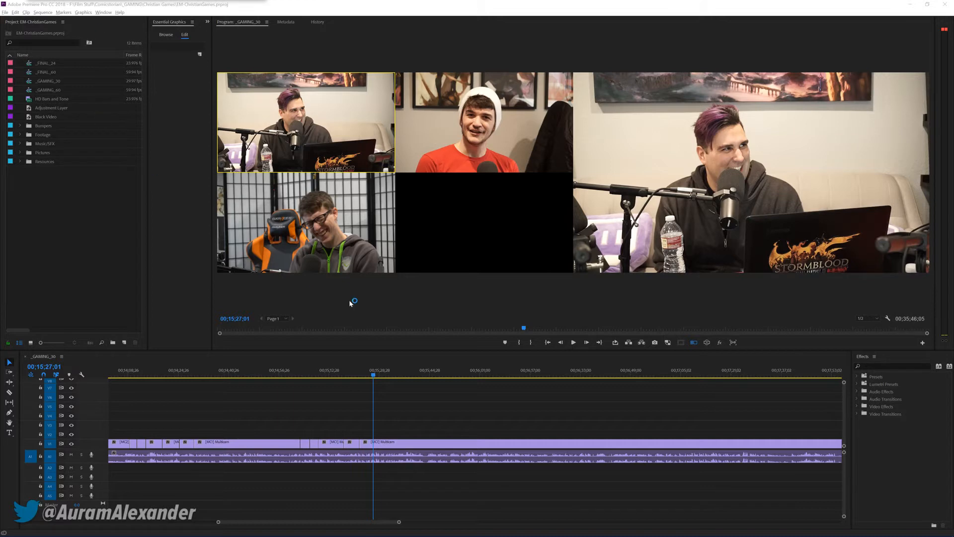
left_click(479, 406)
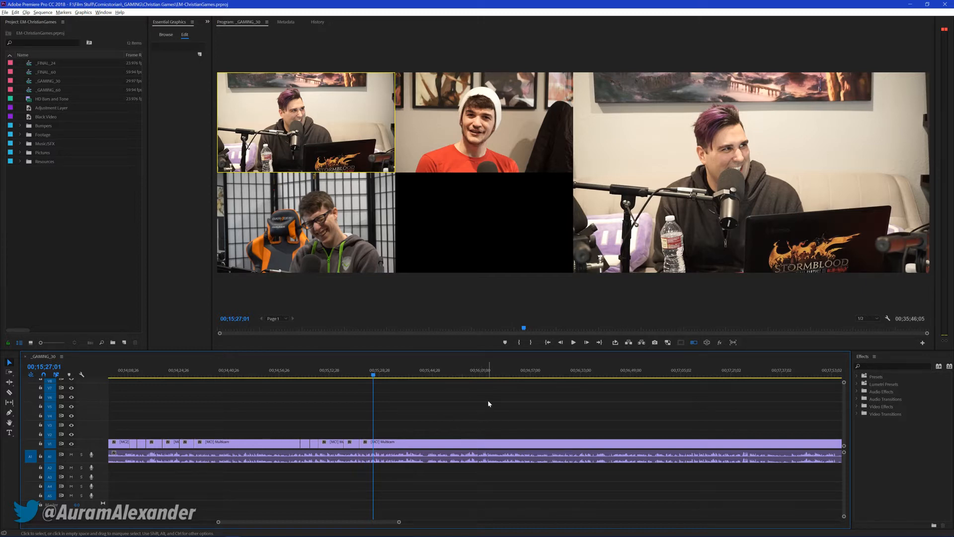
key("space")
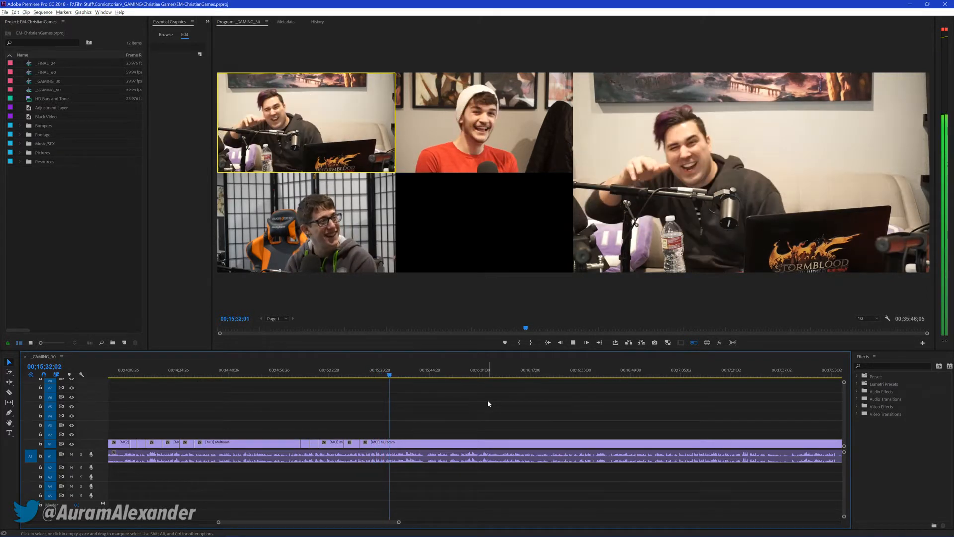
key("2")
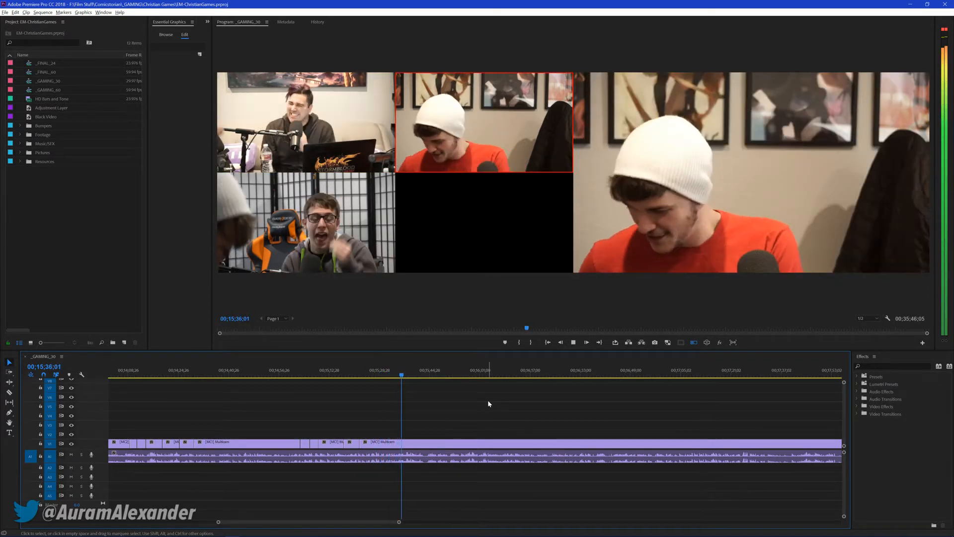
key("3")
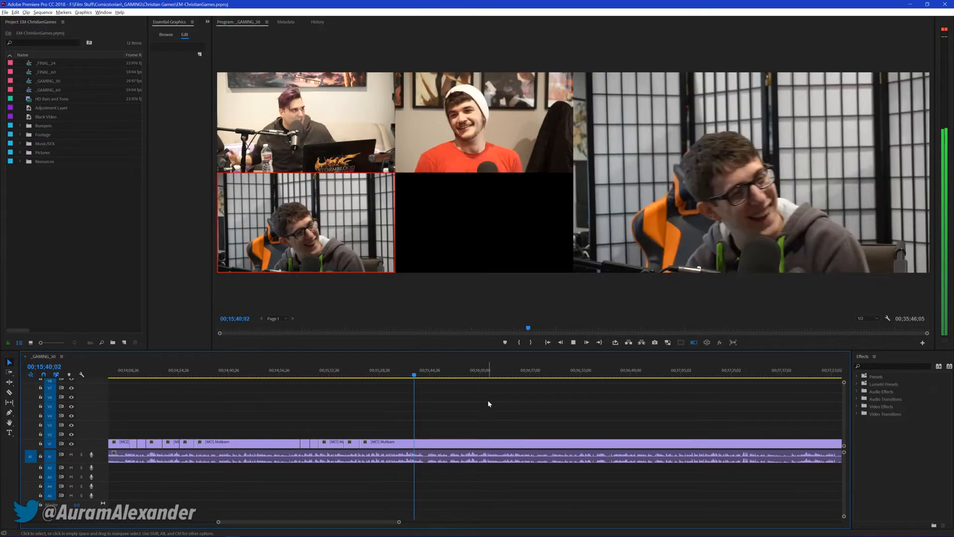
key("1")
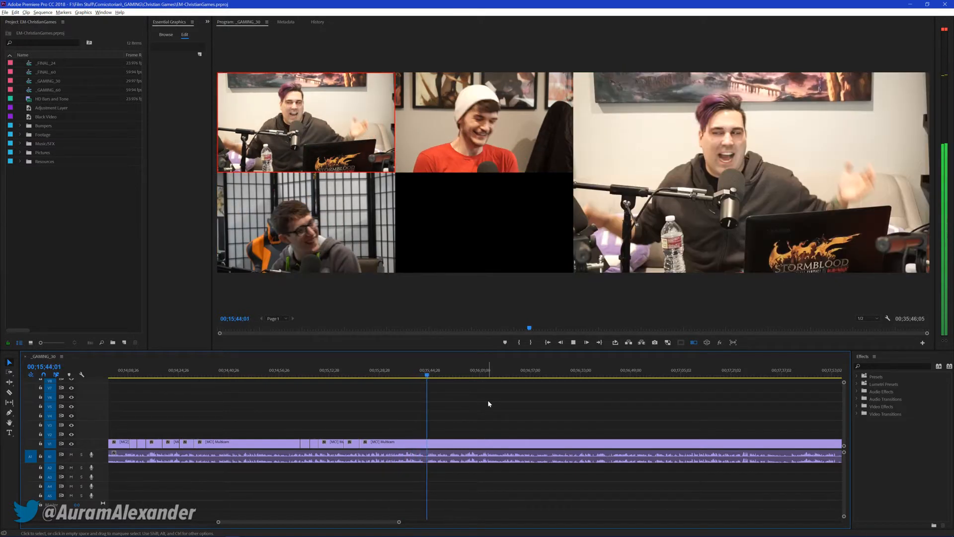
key("space")
key("ctrl+s")
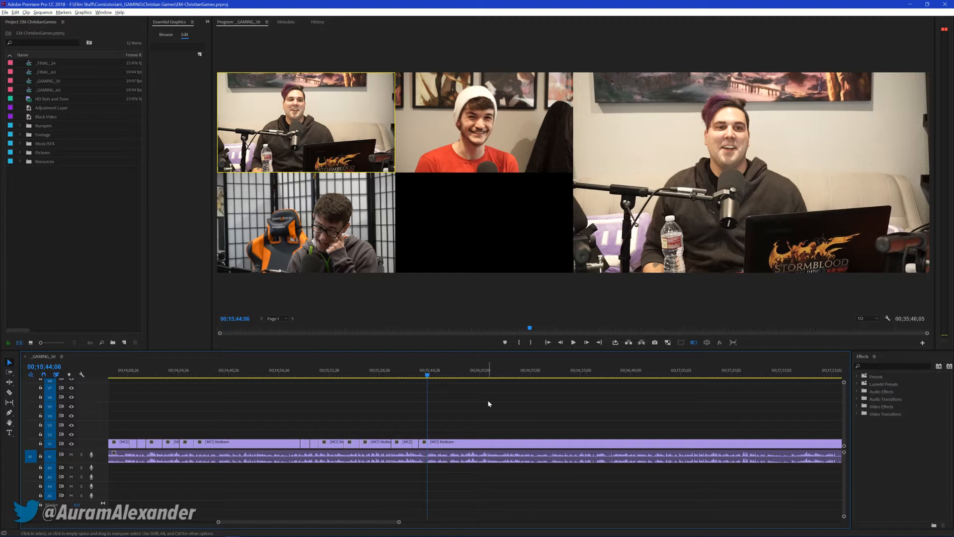
Resume playback, pausing briefly at 00;15;51;00, and cut live to cameras 3, 2 and 1 between about 00;15;57 and 00;16;08
key("backslash")
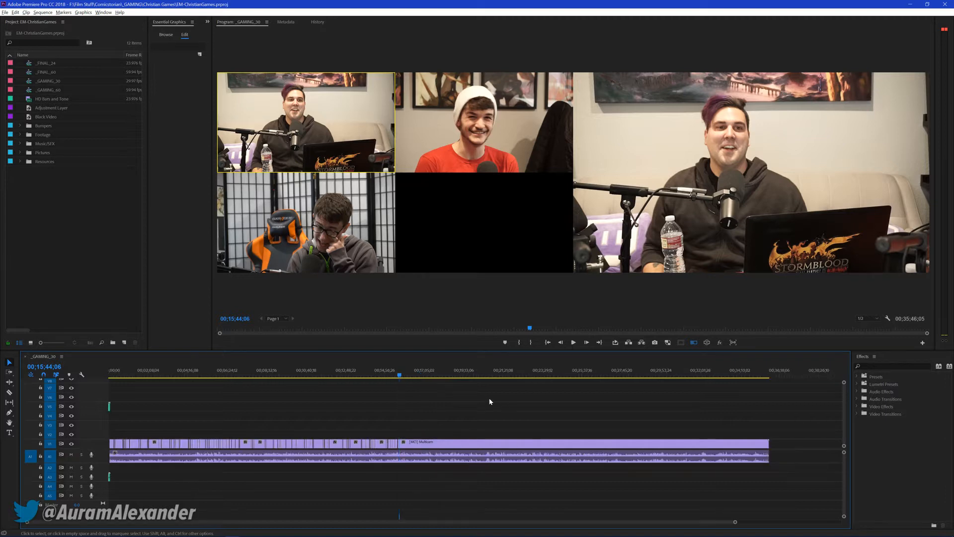
key("backslash")
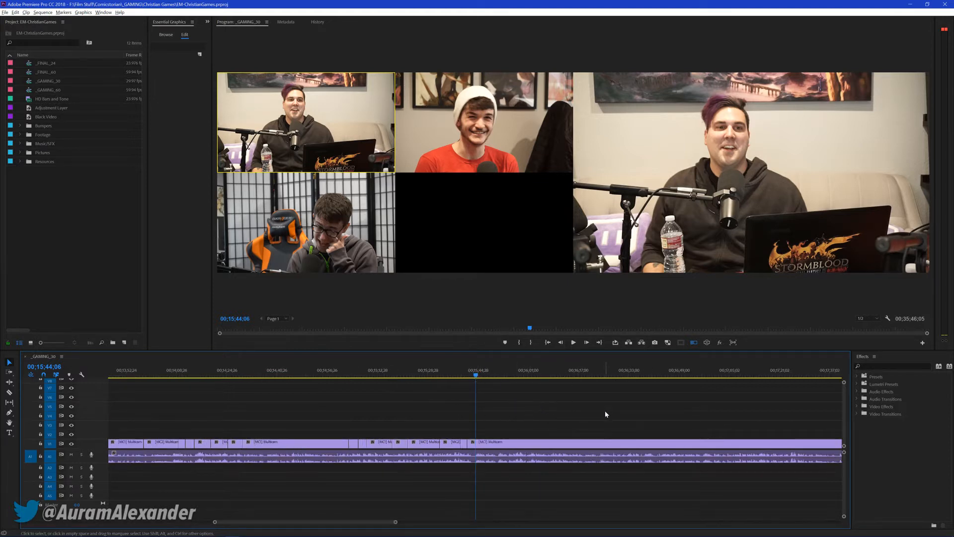
key("space")
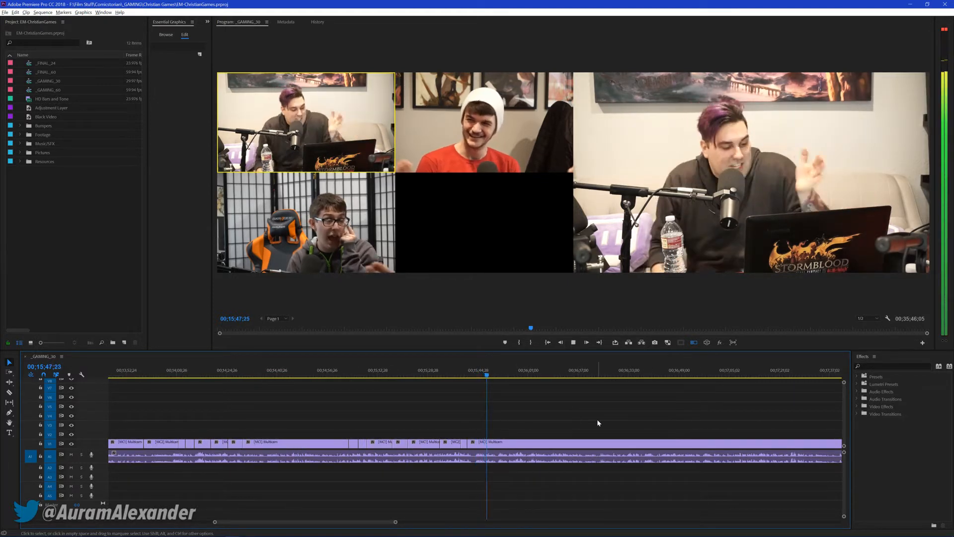
key("space")
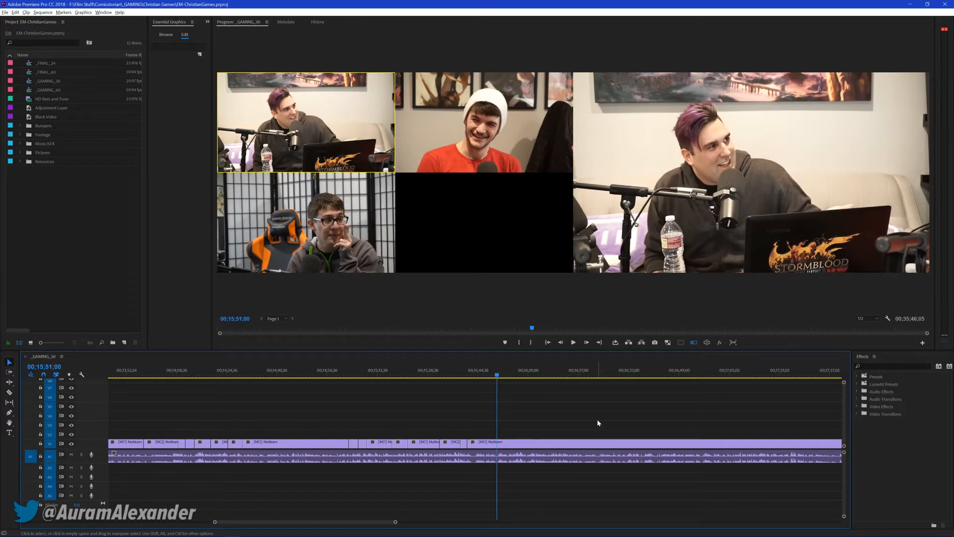
key("space")
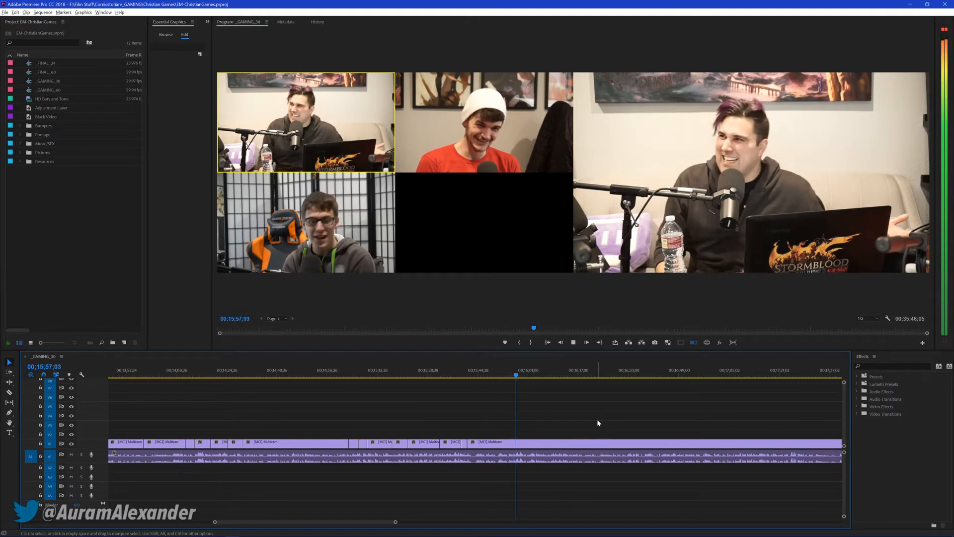
key("3")
key("2")
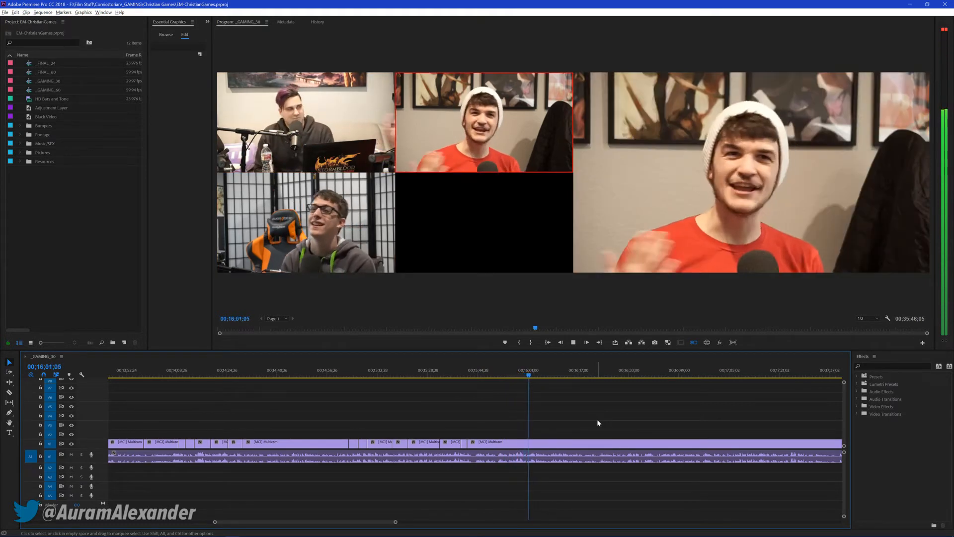
key("1")
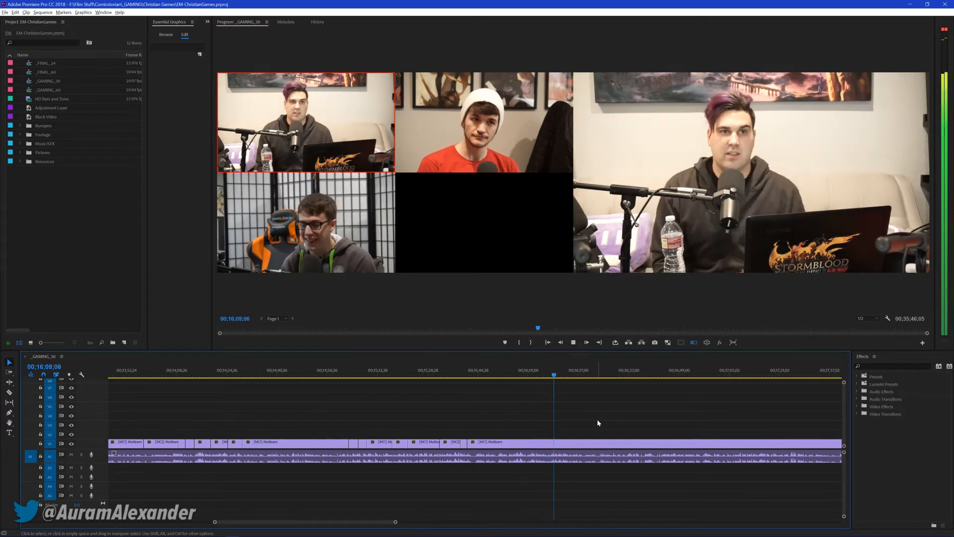
Cut live to cameras 3, 1, 2, 1 and 2 between about 00;16;08 and 00;16;37
key("3")
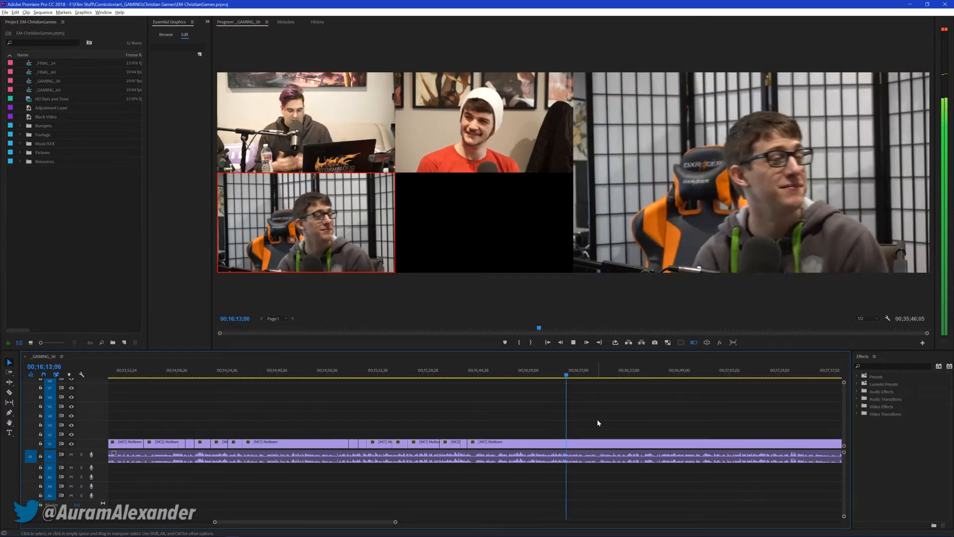
key("1")
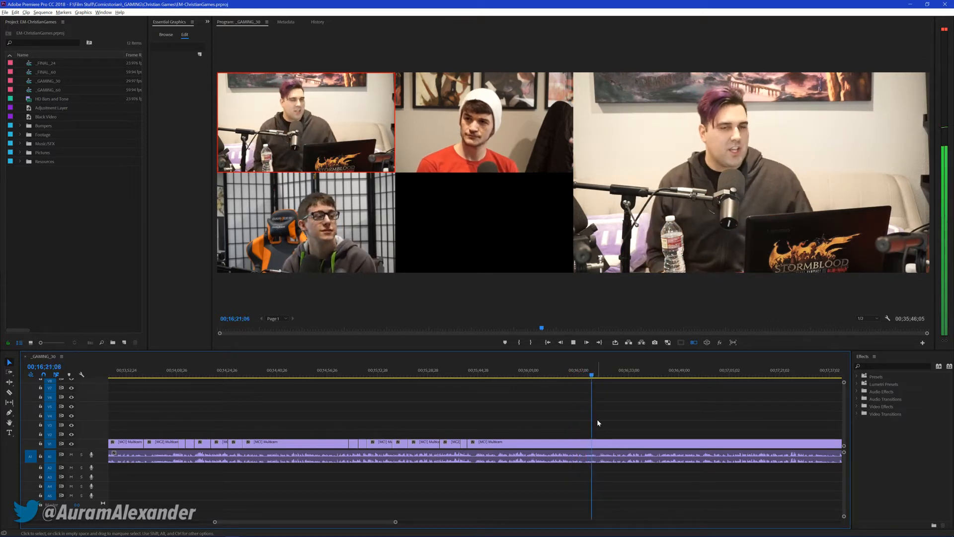
key("2")
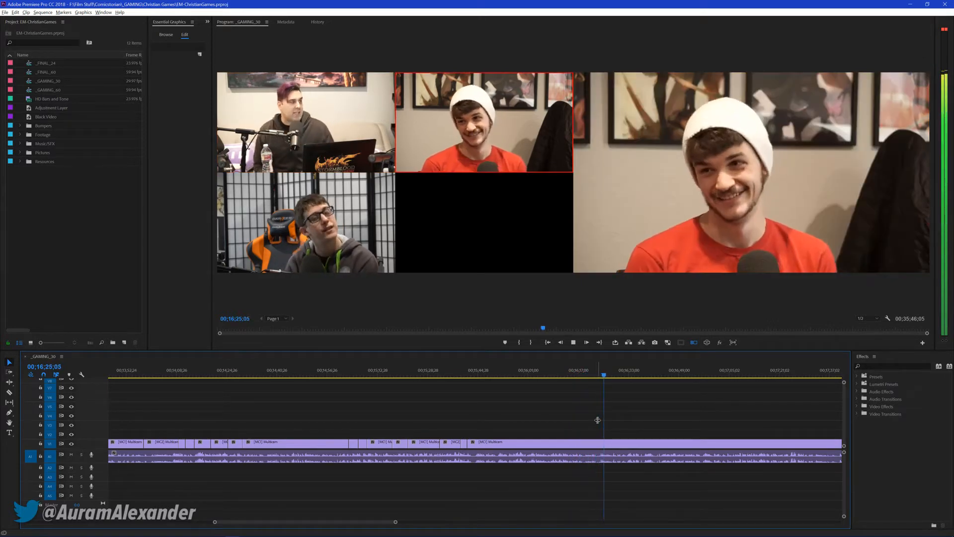
key("1")
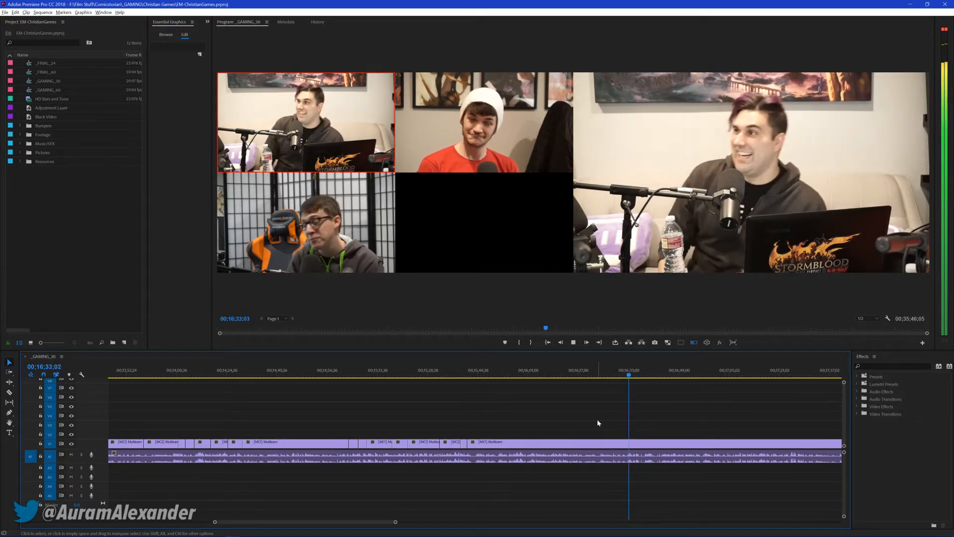
key("2")
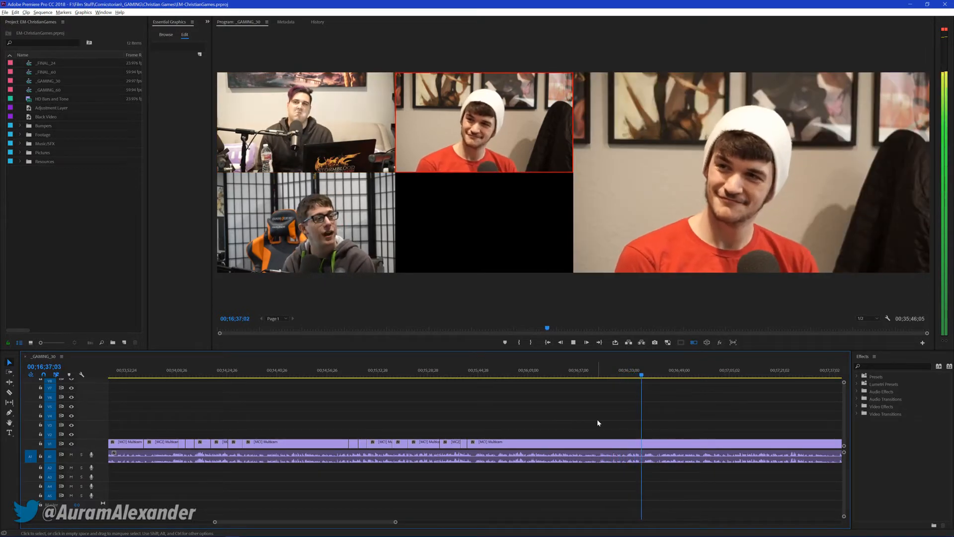
Cut live to cameras 3 and 1 between about 00;16;37 and 00;16;49, stop playback at 00;16;51;18 and save the project
key("3")
key("1")
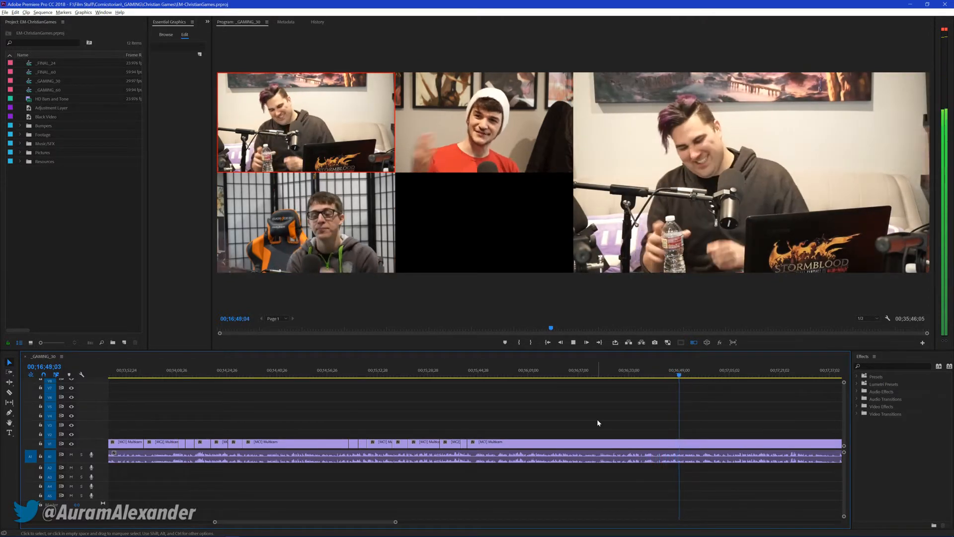
key("space")
key("ctrl+s")
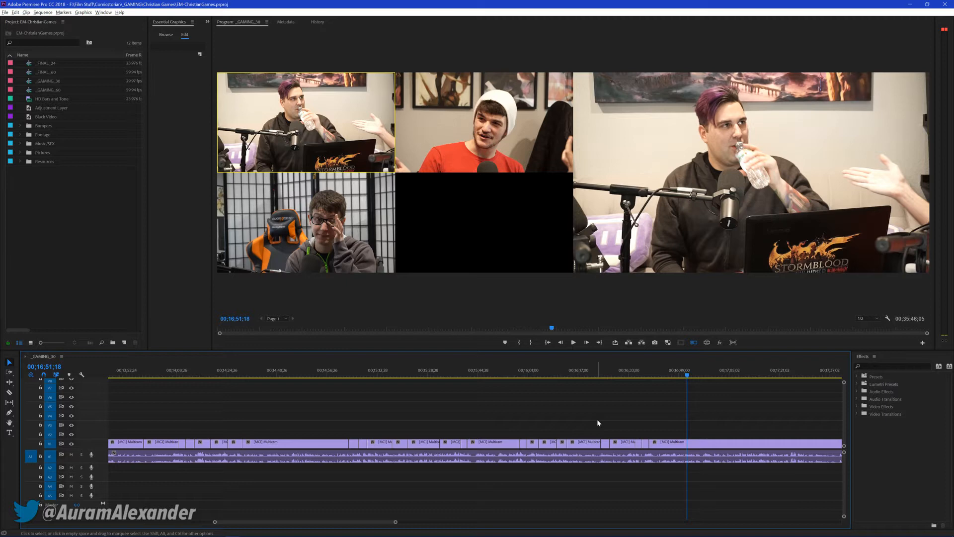
Resume playback briefly, move the playhead back to about 00;16;42 and play the sequence again from there
key("space")
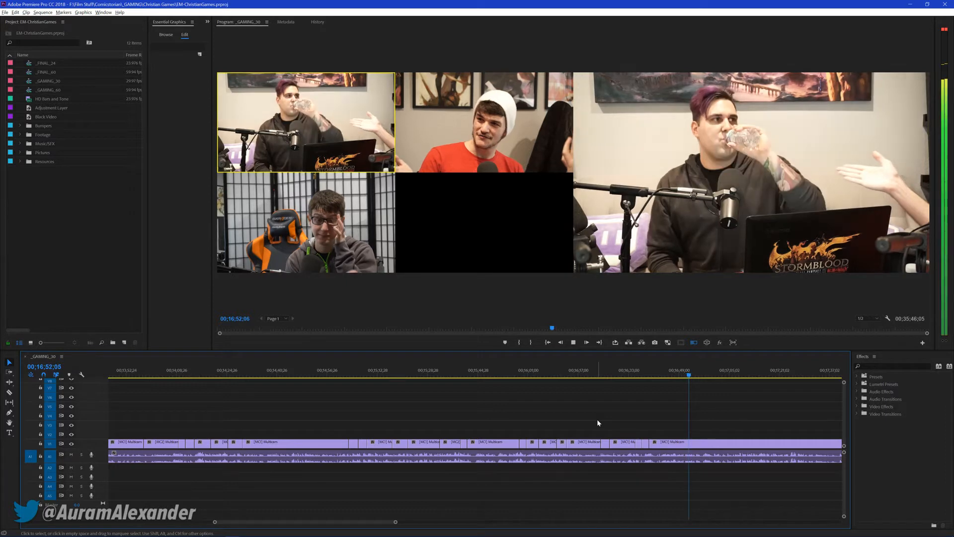
key("space")
left_click(658, 374)
key("space")
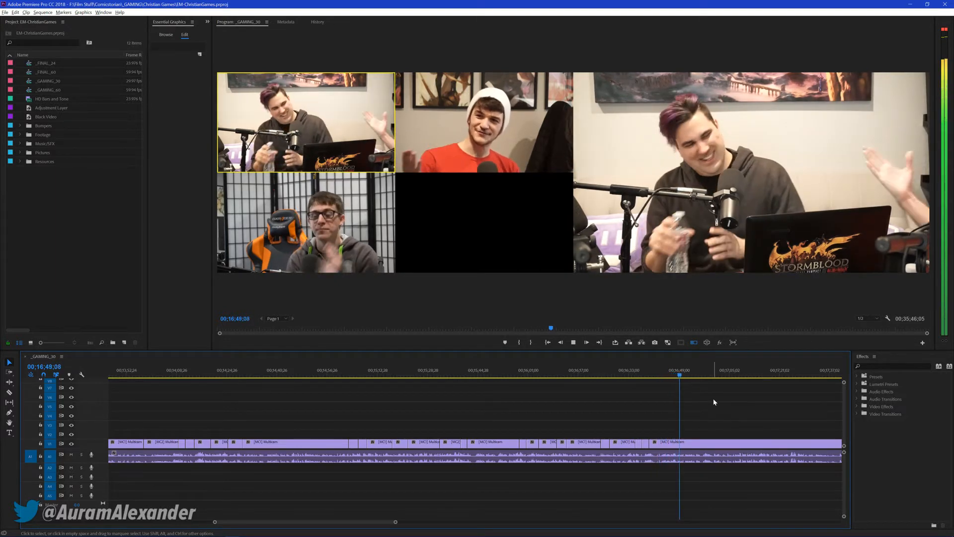
Cut live to cameras 2, 1 and 3 between about 00;16;49 and 00;17;37, stop at 00;17;38;09 and save the project
key("2")
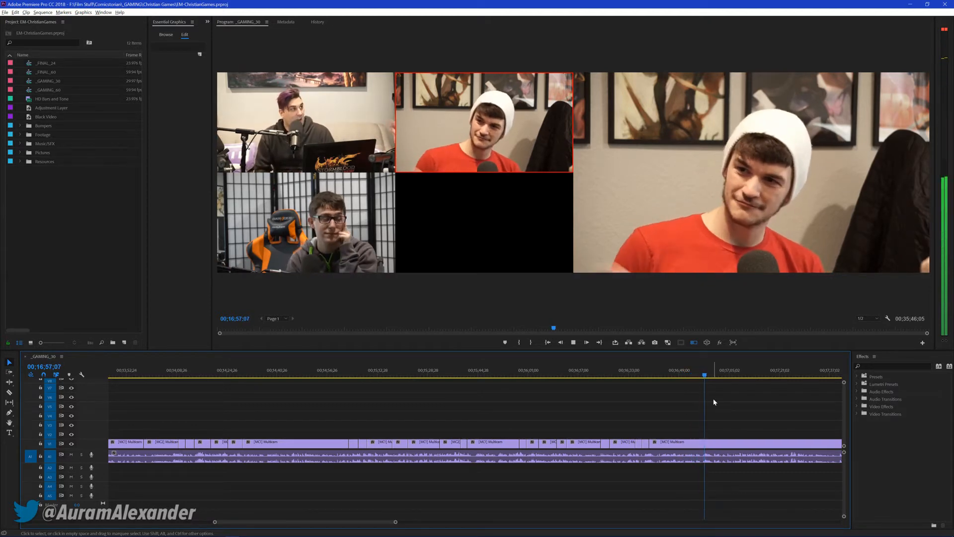
key("1")
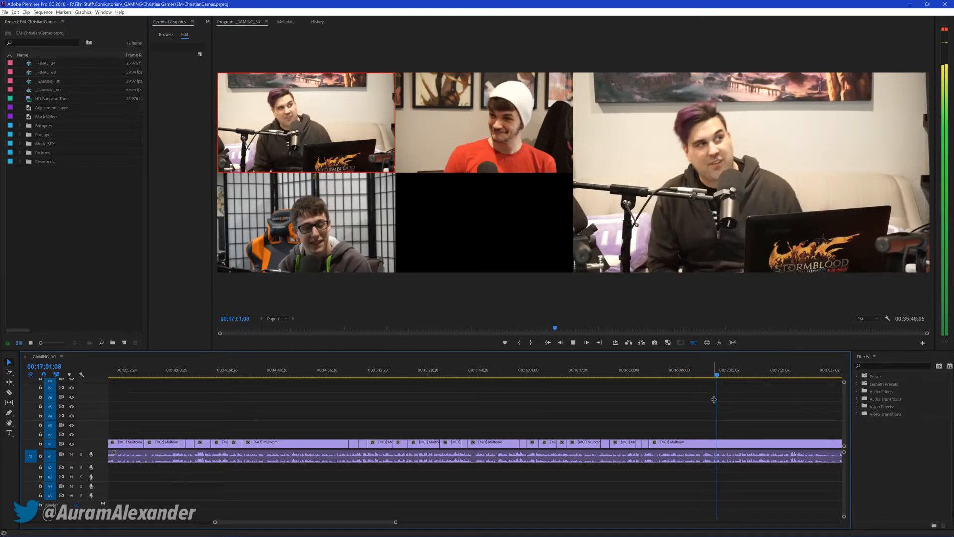
key("3")
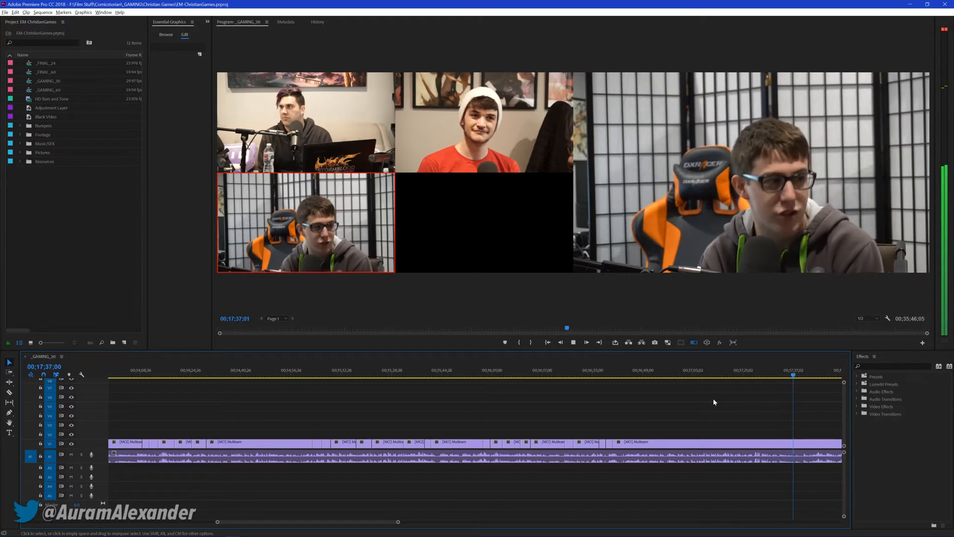
key("ctrl+s")
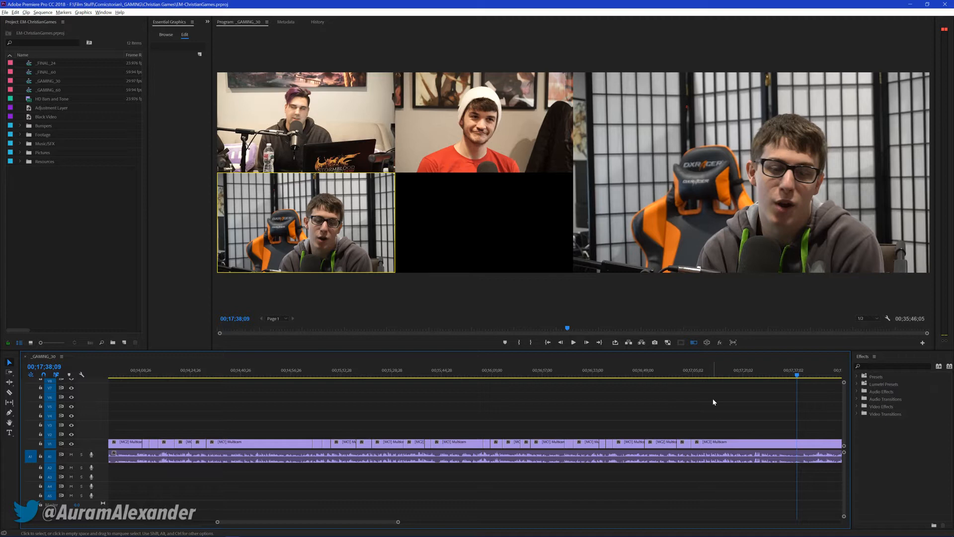
scroll(667, 396, "down", 5)
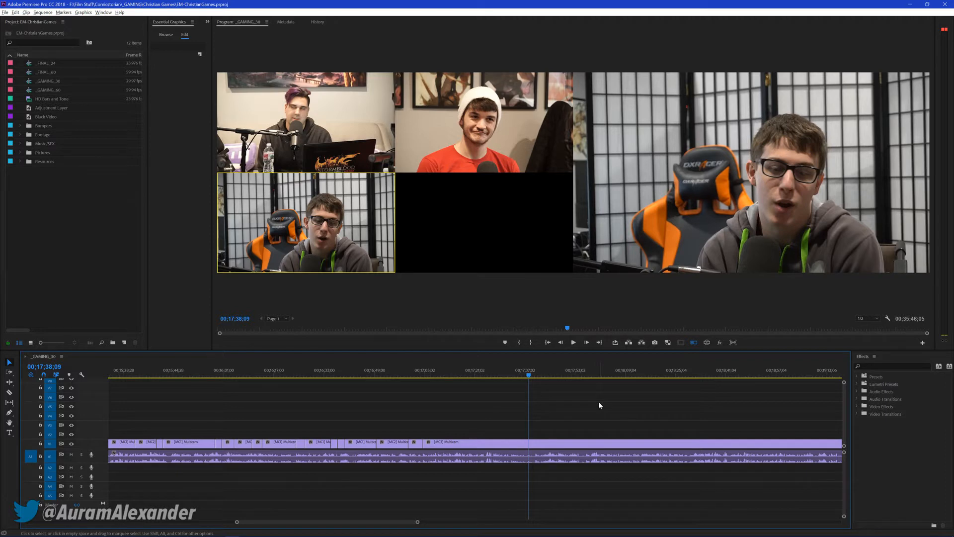
key("ctrl+s")
Replay from 00;17;30;14 and cut live to cameras 1, 2 and 1 between about 00;17;41 and 00;17;57
left_click_drag(532, 374, 504, 374)
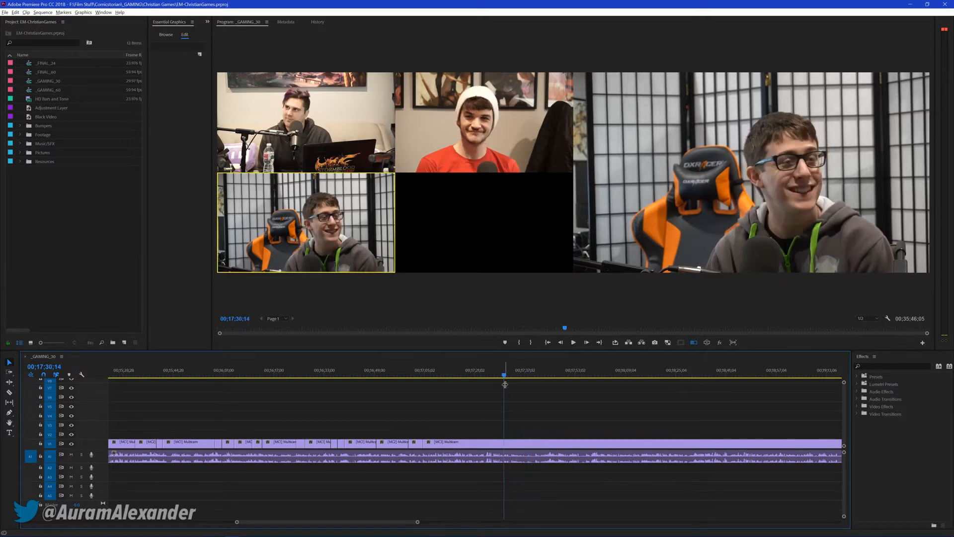
key("space")
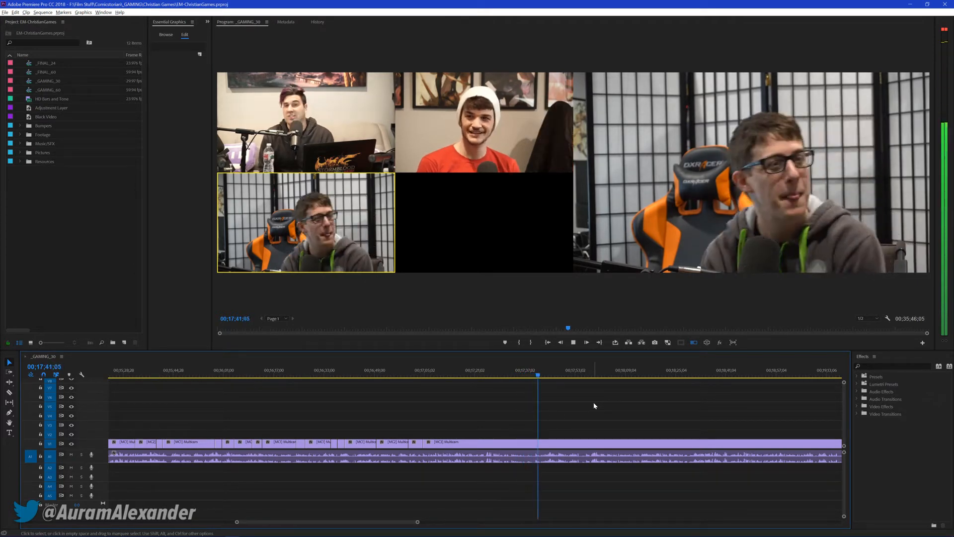
key("1")
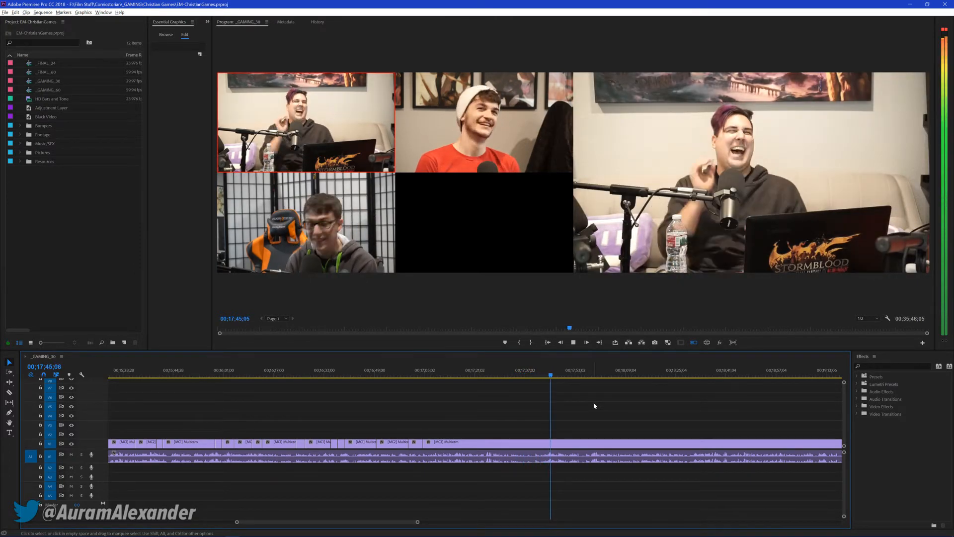
key("2")
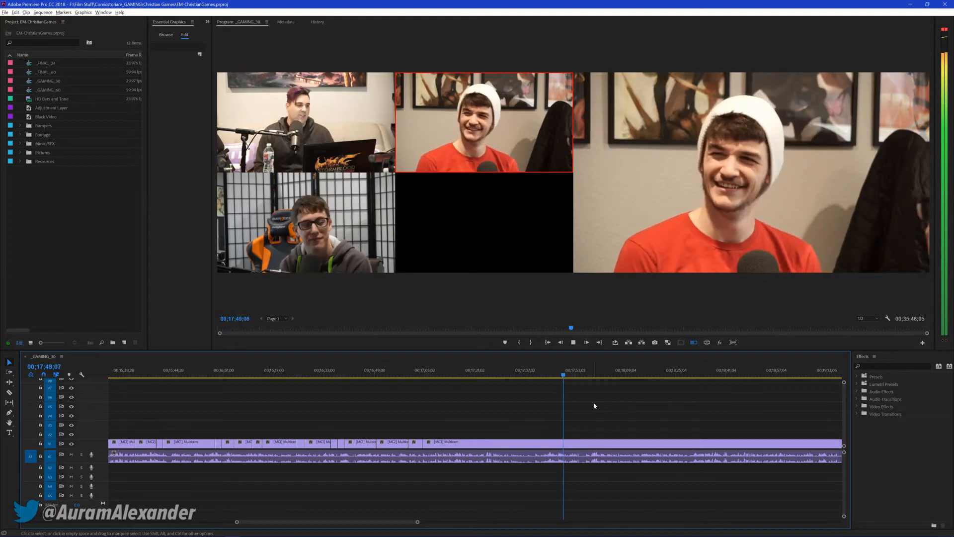
key("1")
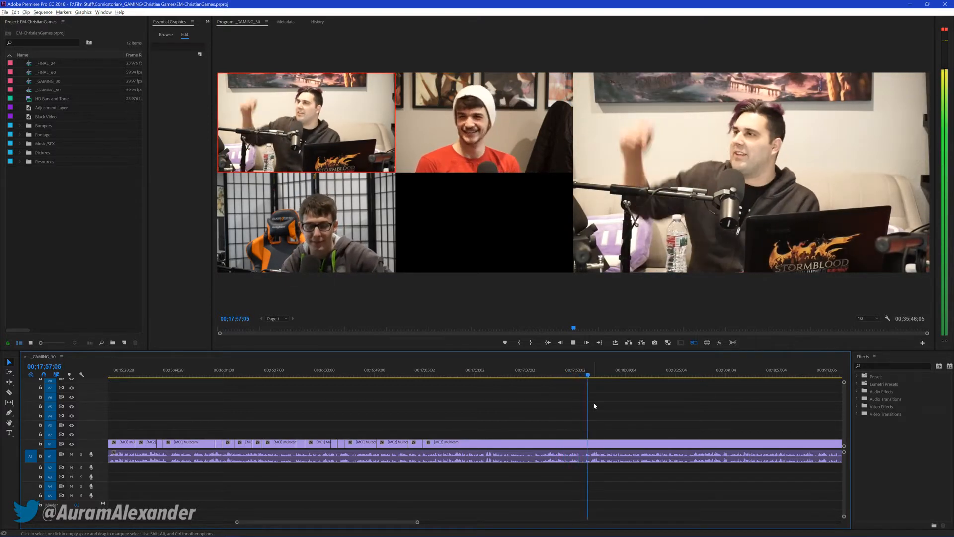
Cut live to cameras 3 and 1 between about 00;17;57 and 00;18;13 and stop playback at 00;18;17;01
key("3")
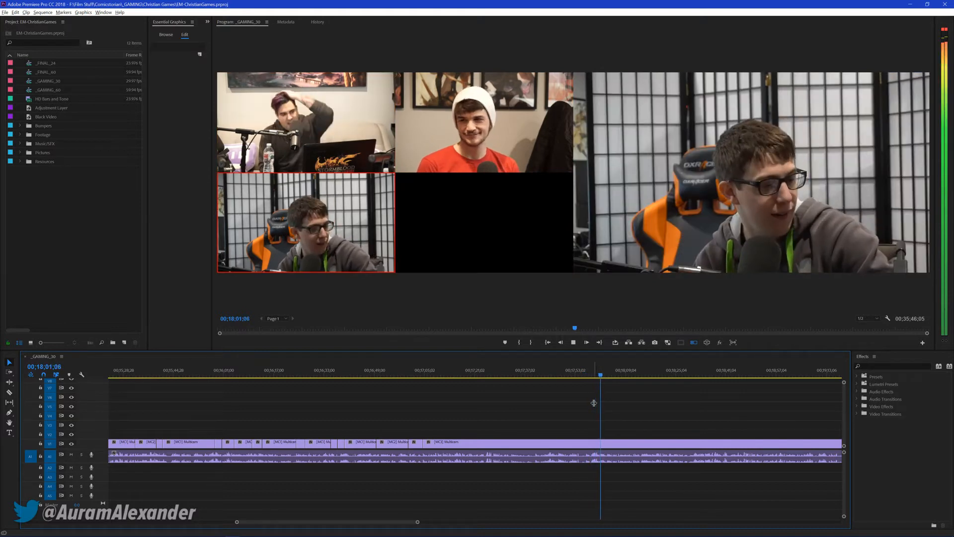
key("1")
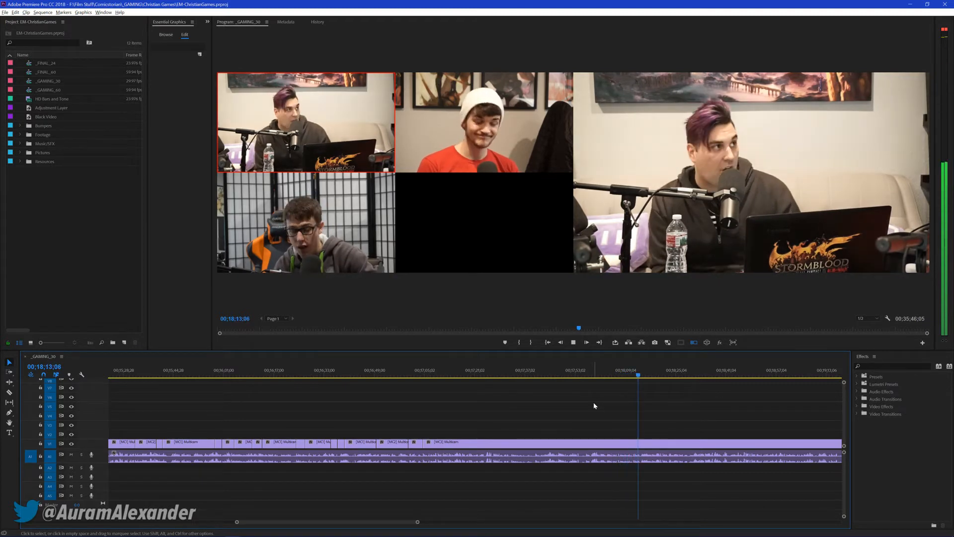
key("space")
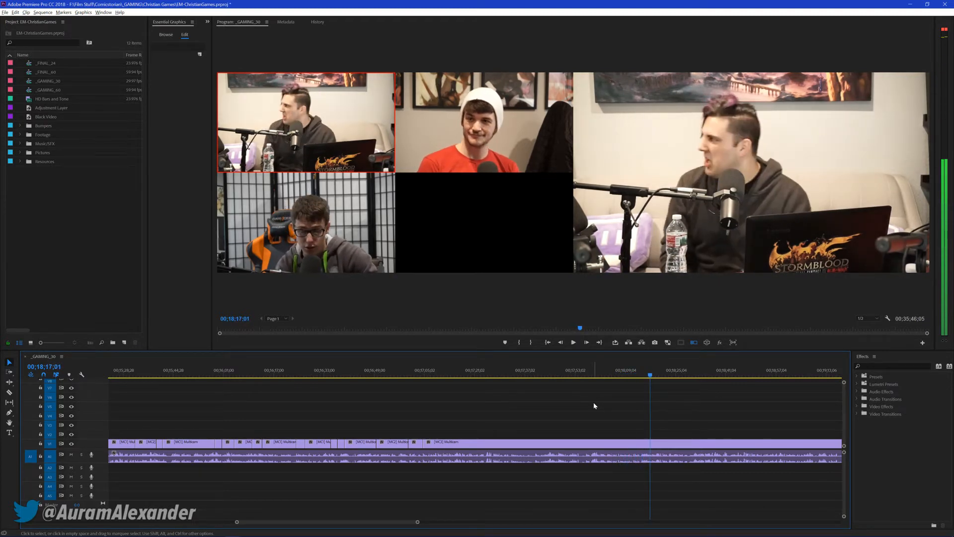
Move the playhead back to about 00;17;57, save the project and resume playback from there
left_click_drag(608, 376, 586, 380)
key("space")
key("ctrl+s")
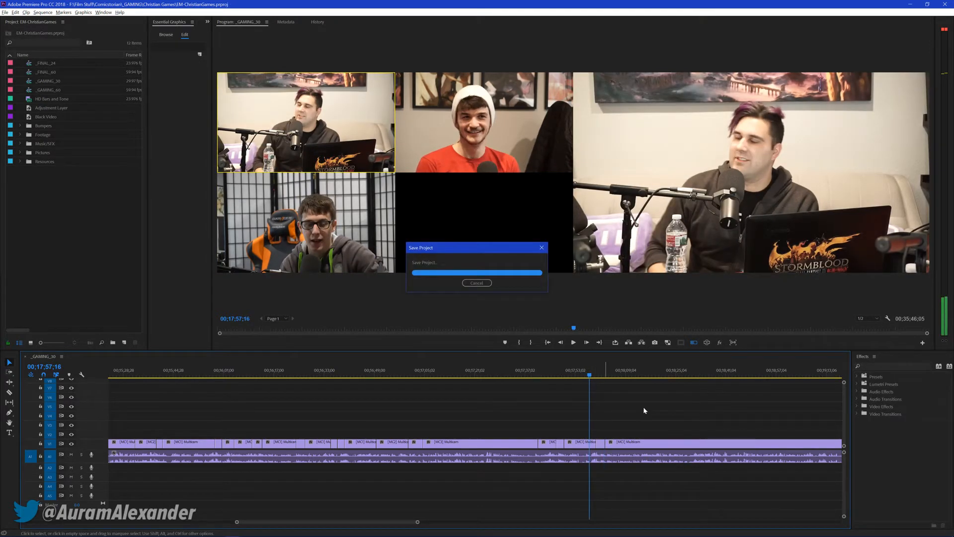
key("space")
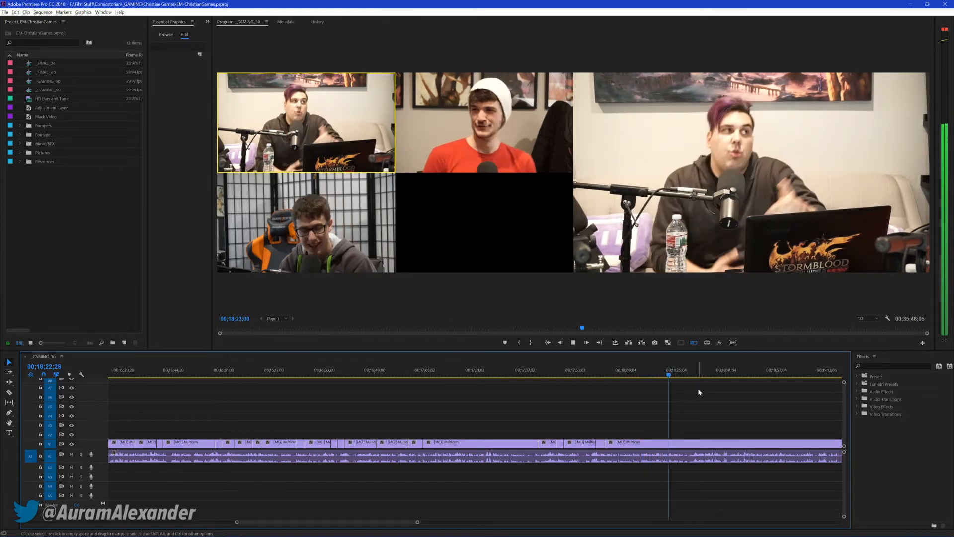
Cut live to cameras 2, 3, 1 and 3 between about 00;18;23 and 00;19;18
key("2")
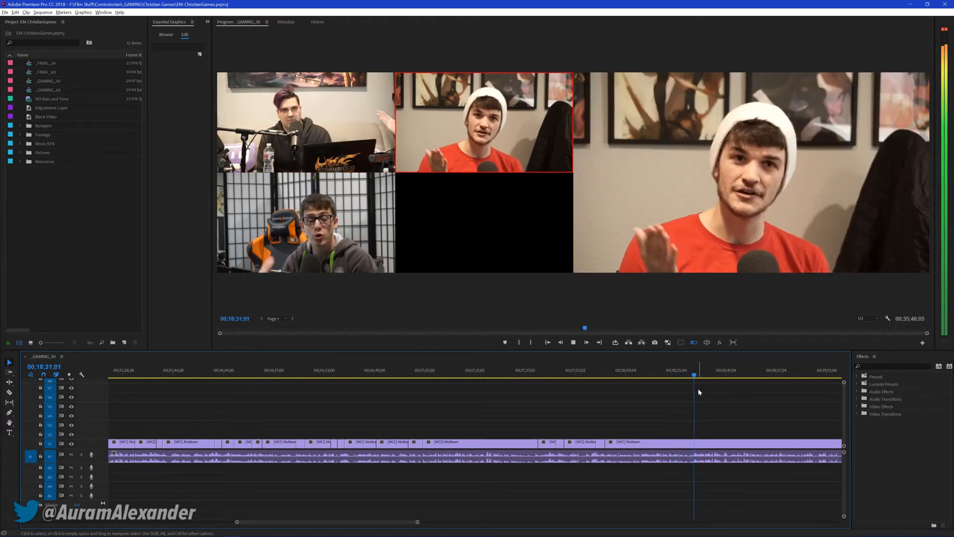
key("3")
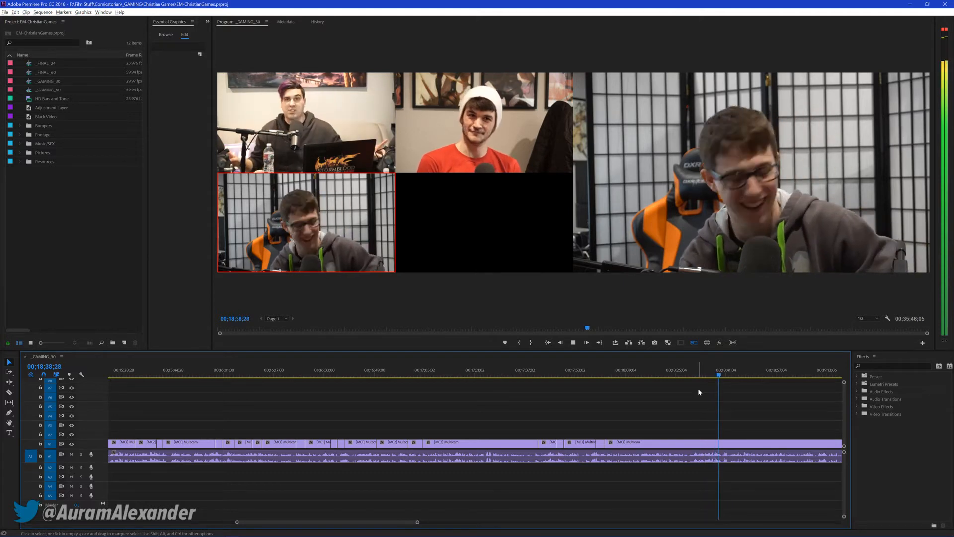
key("1")
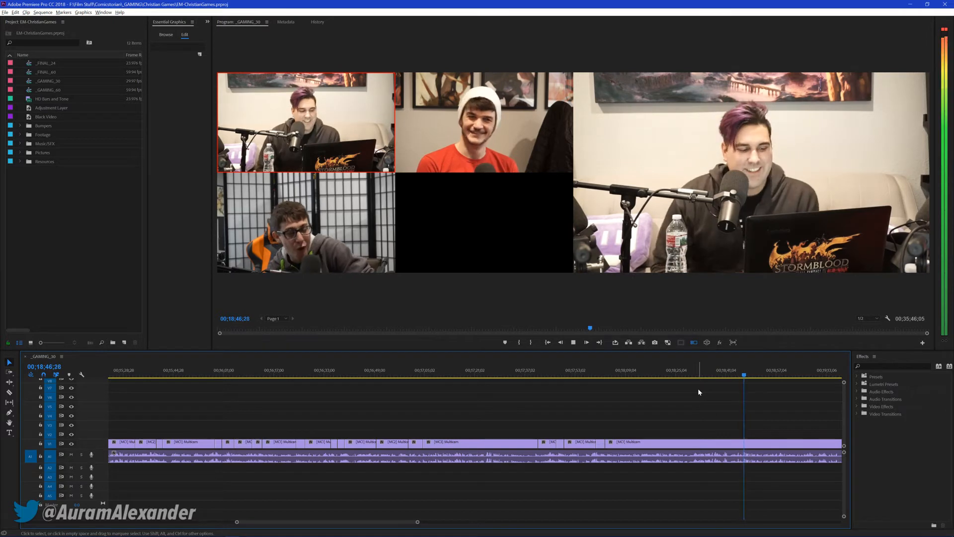
key("3")
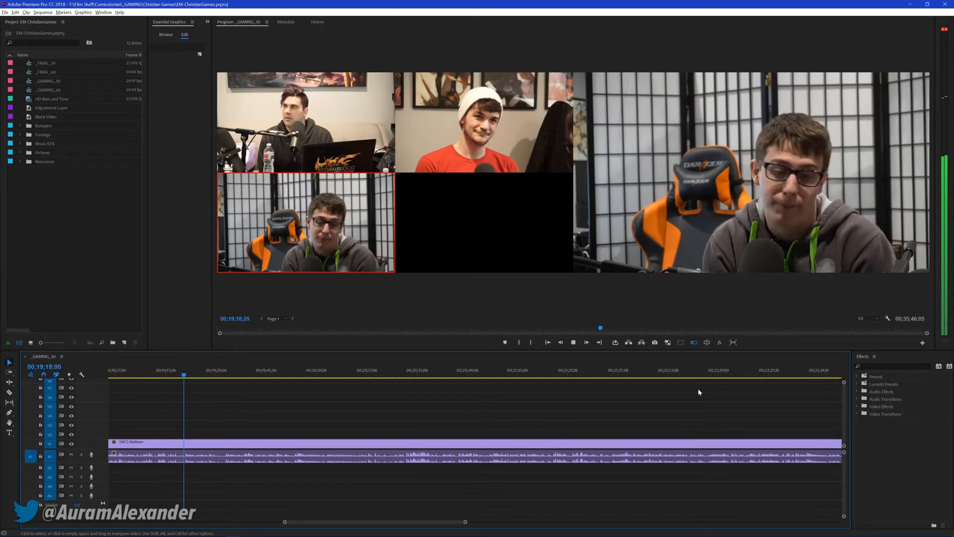
Cut live to cameras 1, 2, 3, 1, 2, 1 and 2 between about 00;19;19 and 00;20;10
key("1")
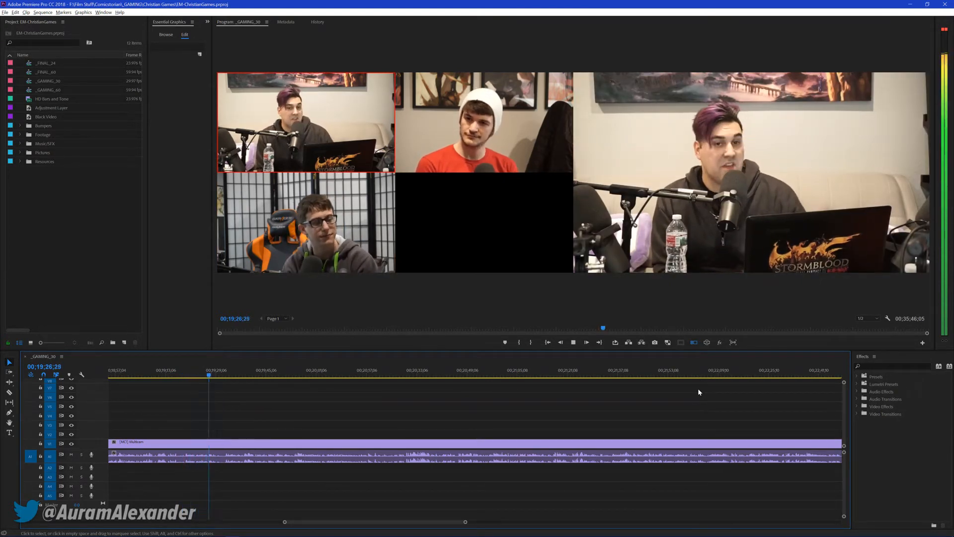
key("2")
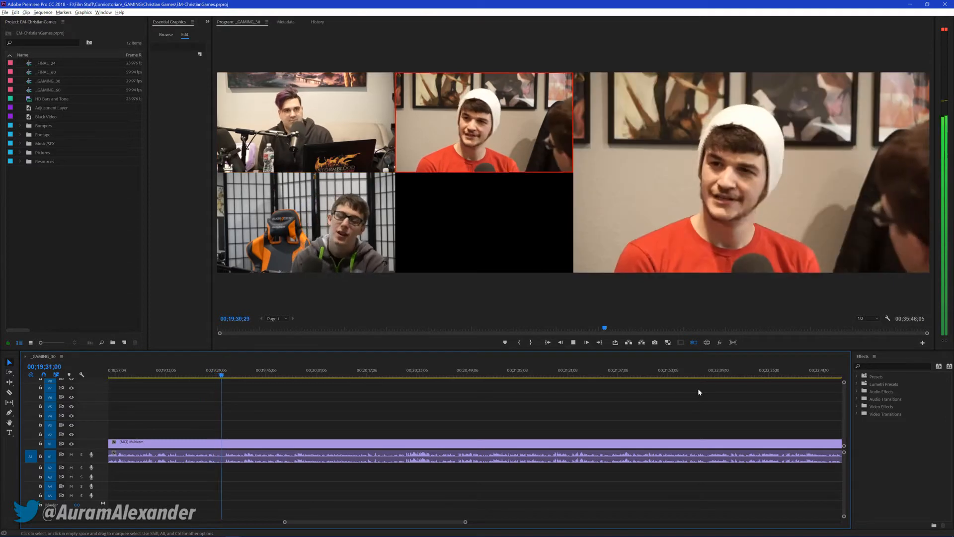
key("3")
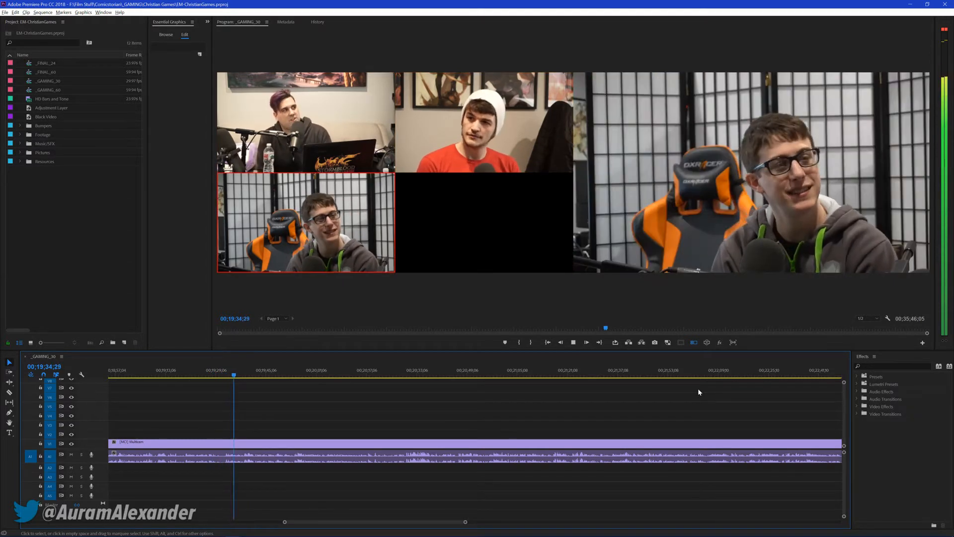
key("1")
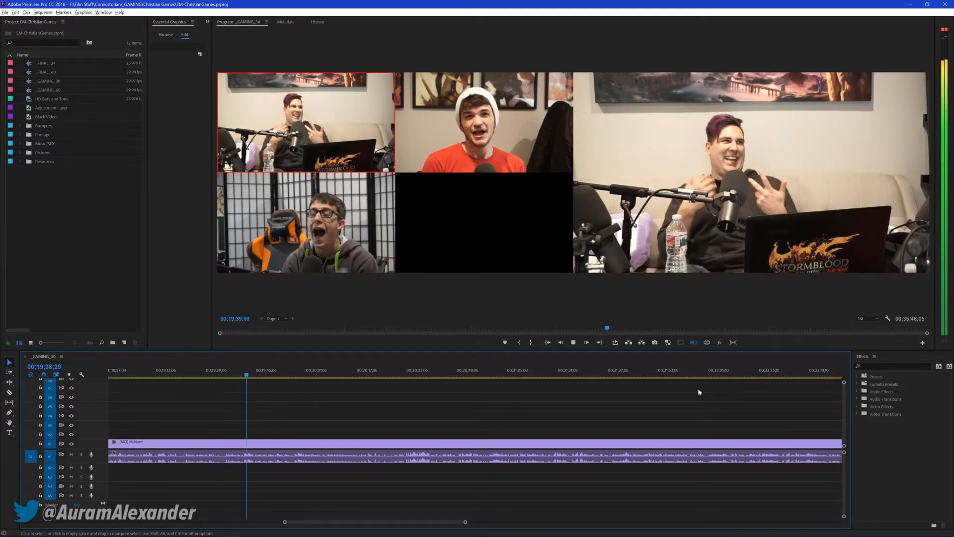
key("2")
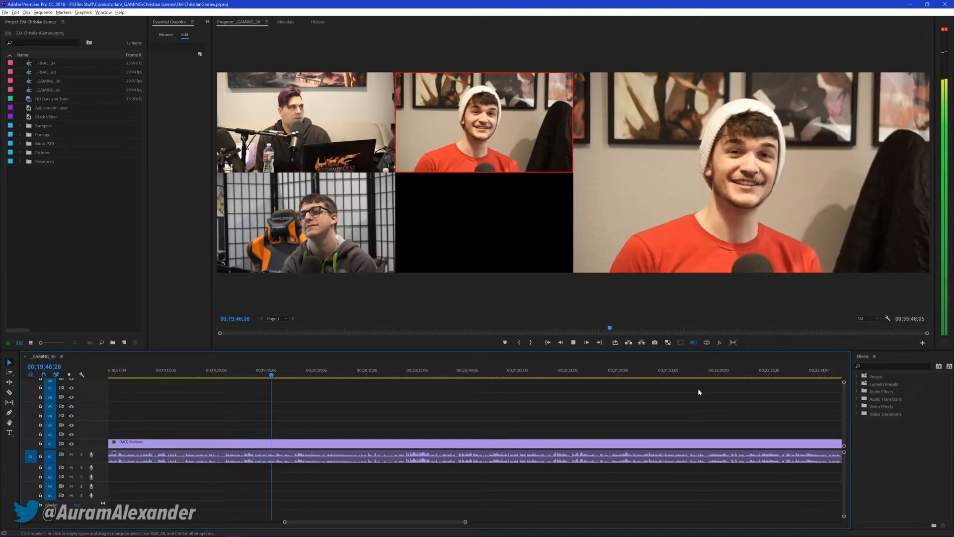
key("1")
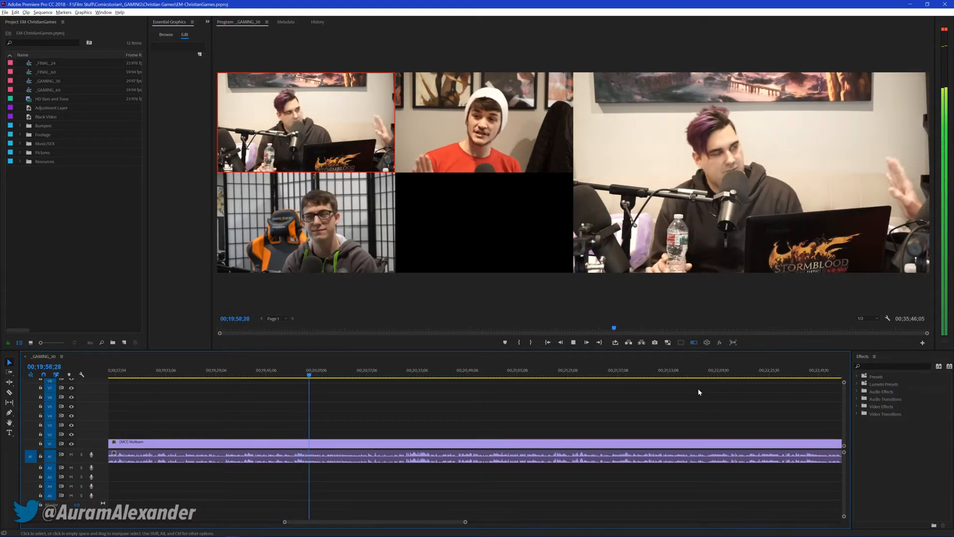
key("2")
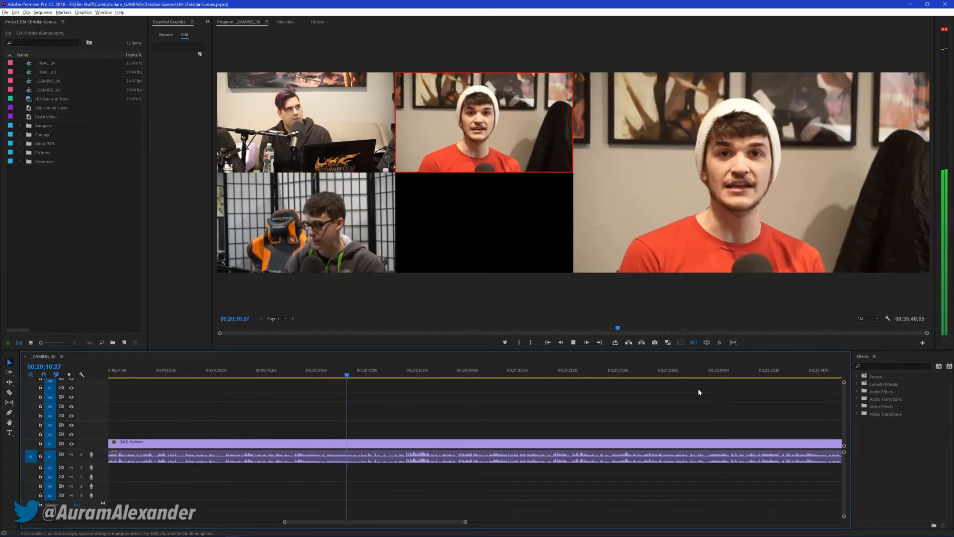
Stop playback, save the project and replay the sequence from about 00;20;03
key("space")
left_click(321, 370)
key("space")
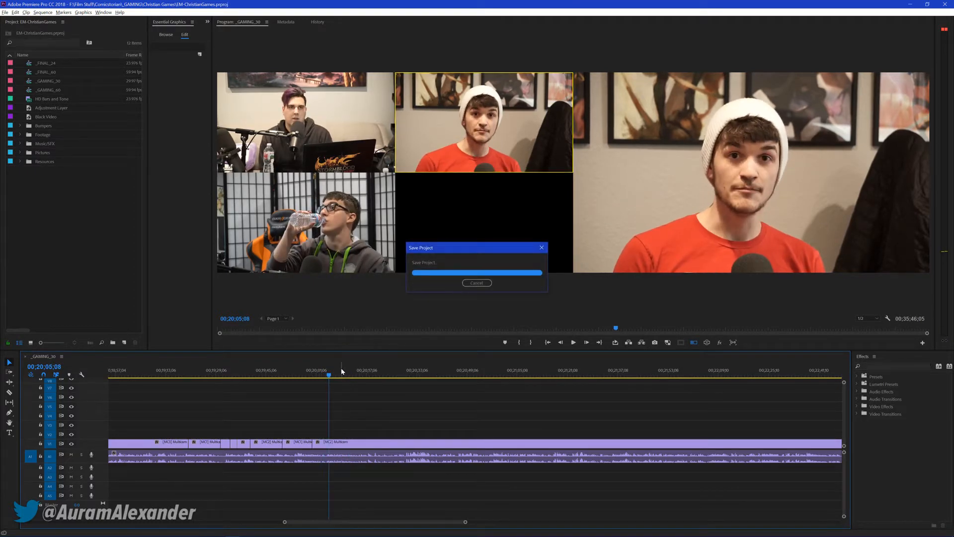
key("space")
left_click(322, 372)
key("space")
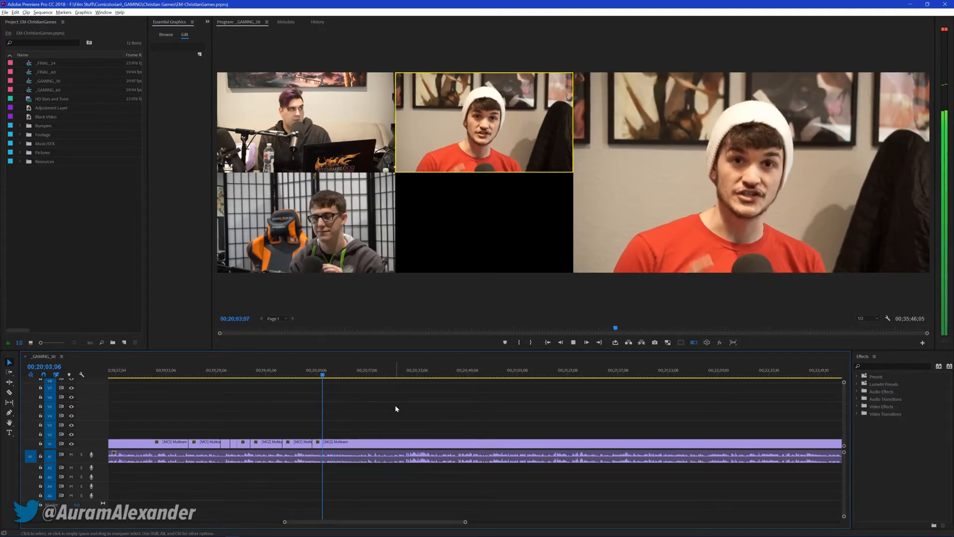
Cut live to cameras 3, 1 and 2 between about 00;20;03 and 00;20;07
key("3")
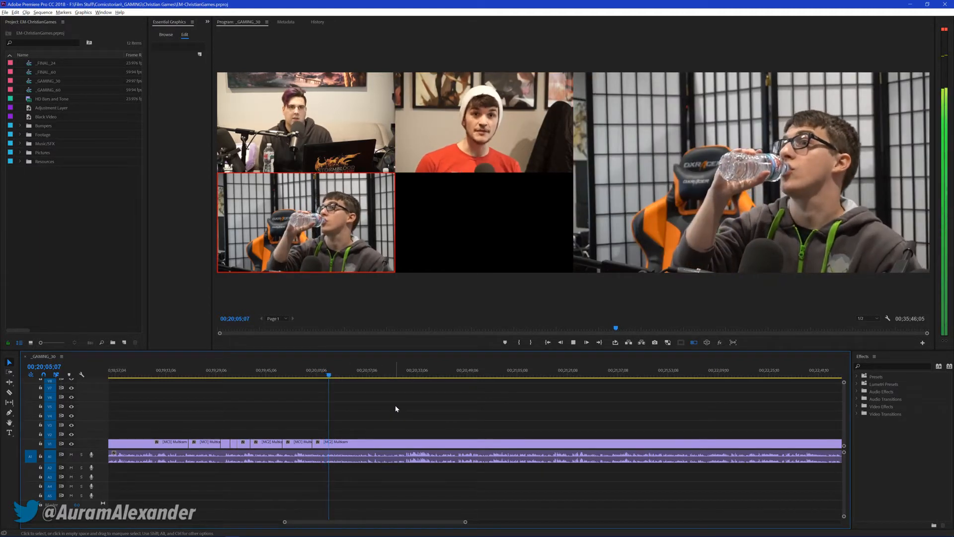
key("1")
key("2")
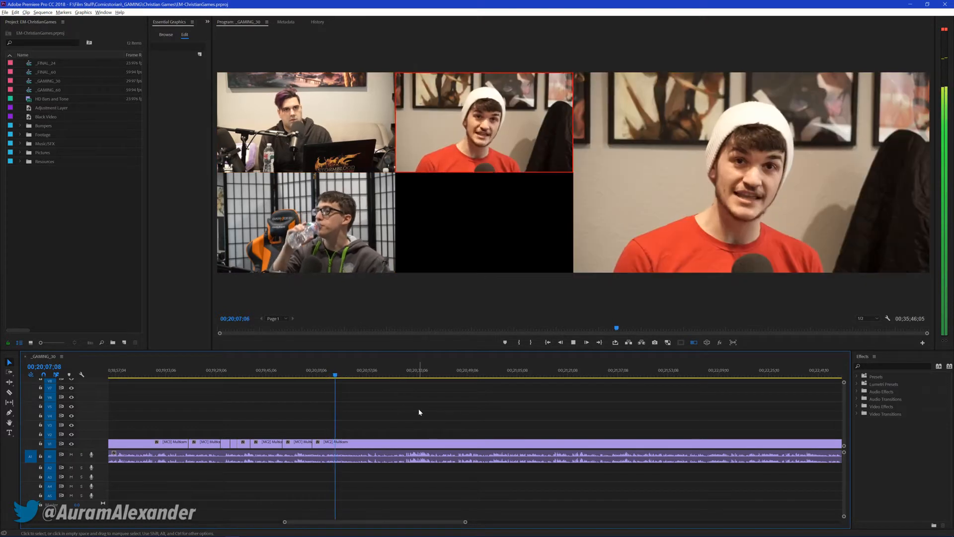
Move the playhead back to 00;20;06;07, save the project and resume playback from there
left_click(330, 380)
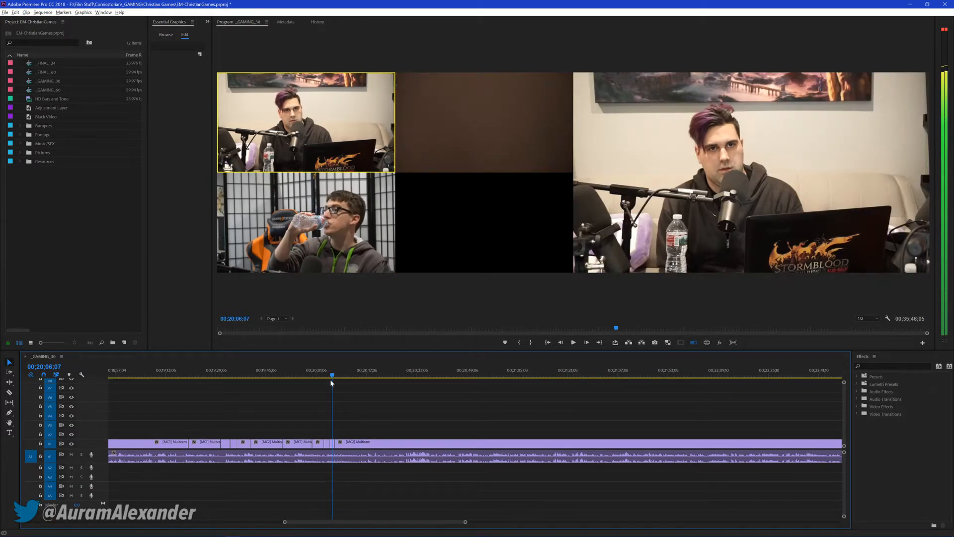
key("ctrl+s")
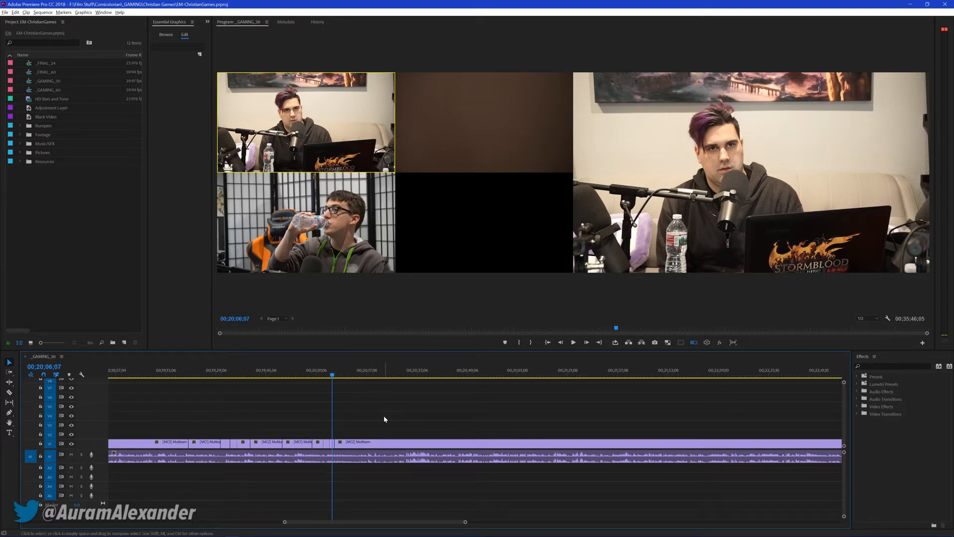
key("space")
key("2")
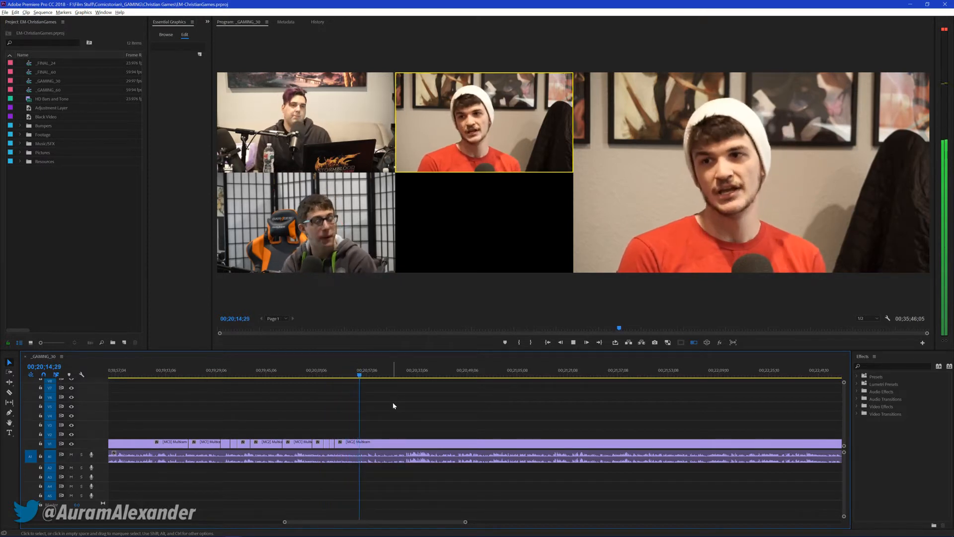
Cut live to cameras 1, 3, 1, 3 and 1 between about 00;20;15 and 00;21;02, stopping playback at 00;21;02;00
key("1")
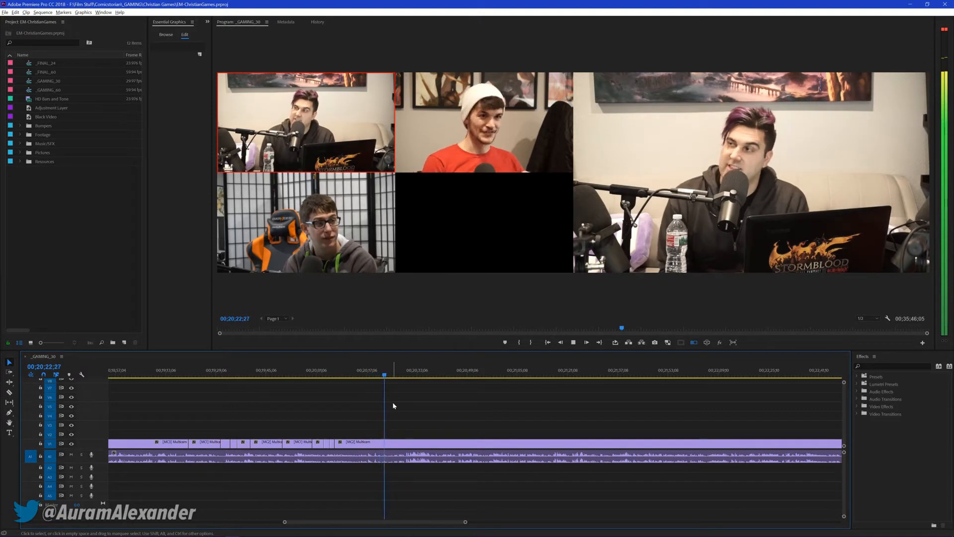
key("3")
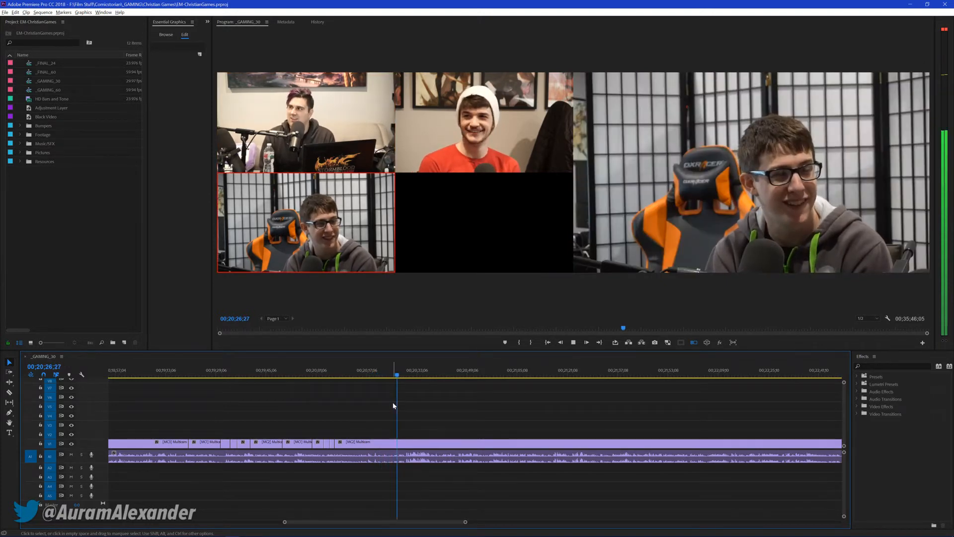
key("1")
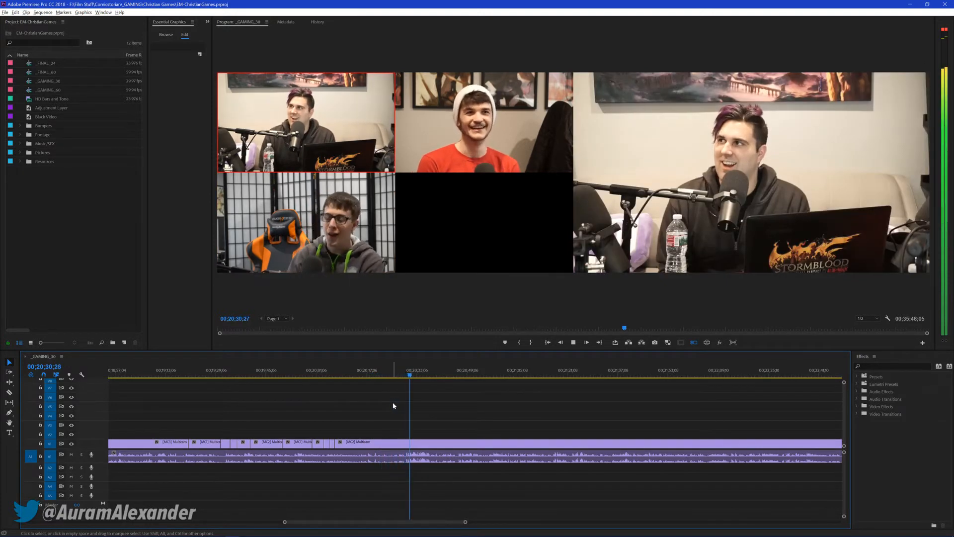
key("3")
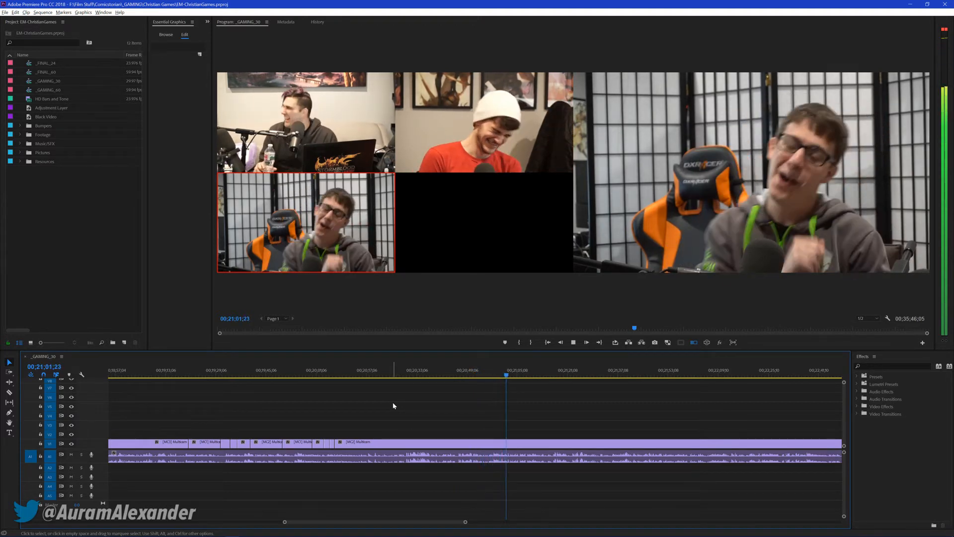
key("1")
key("space")
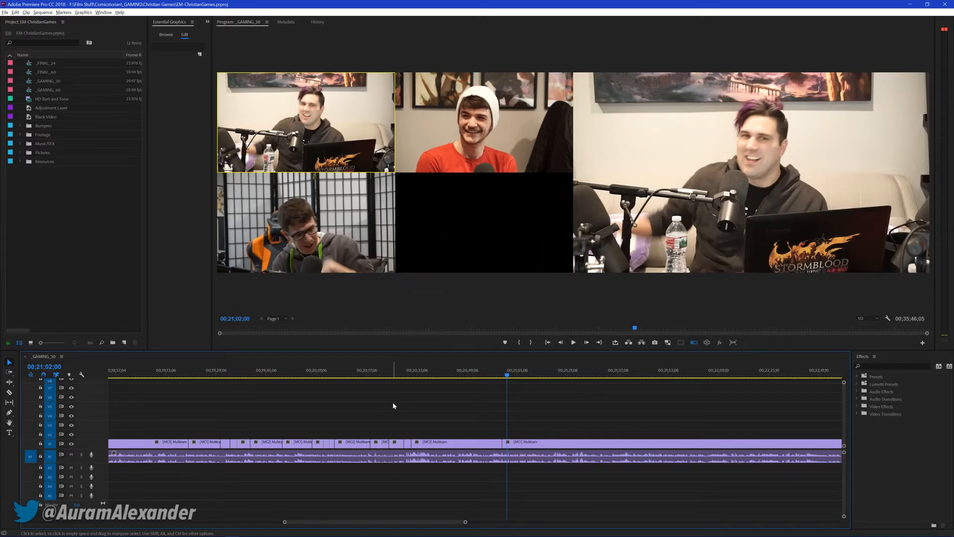
Resume playback, cut live to cameras 3, 2, 3 and 1 between about 00;21;14 and 00;21;45, and save the project at 00;21;47;12
key("space")
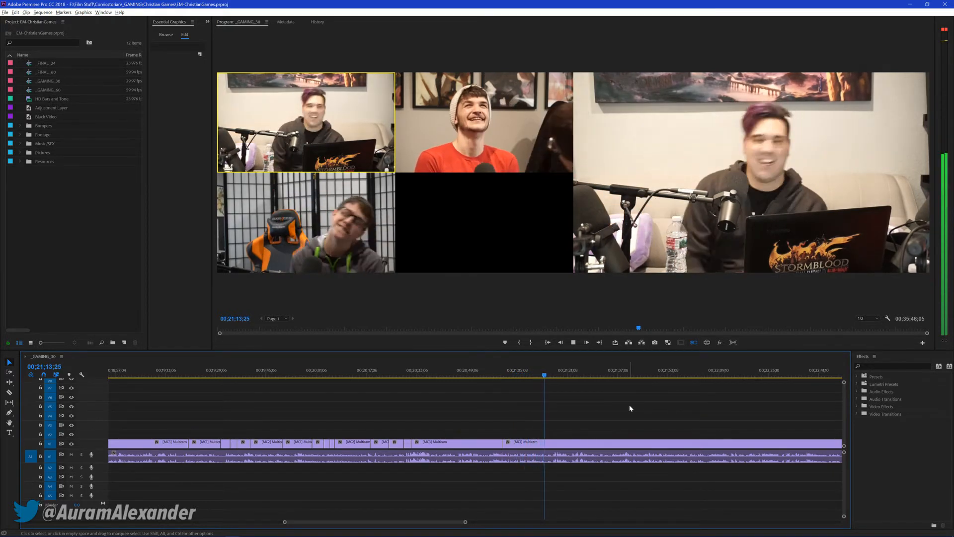
key("3")
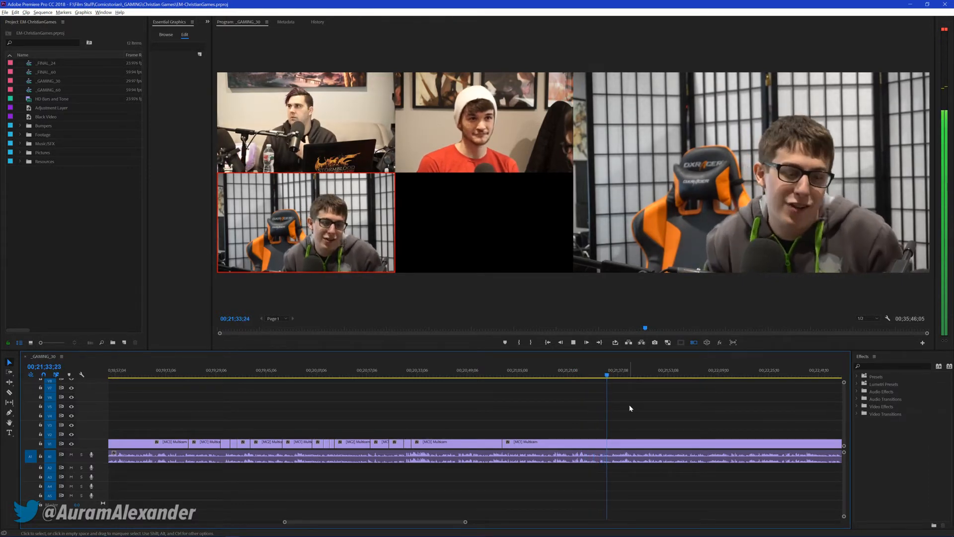
key("2")
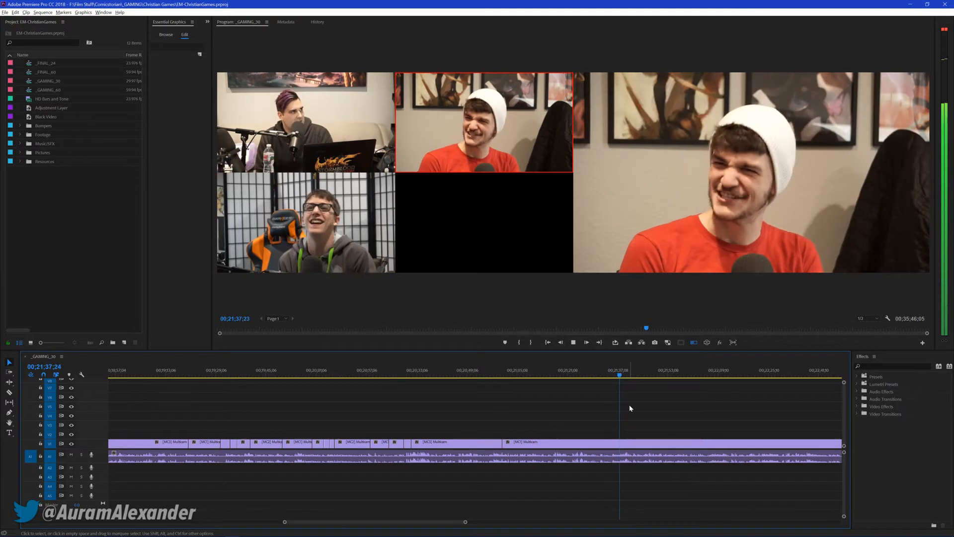
key("3")
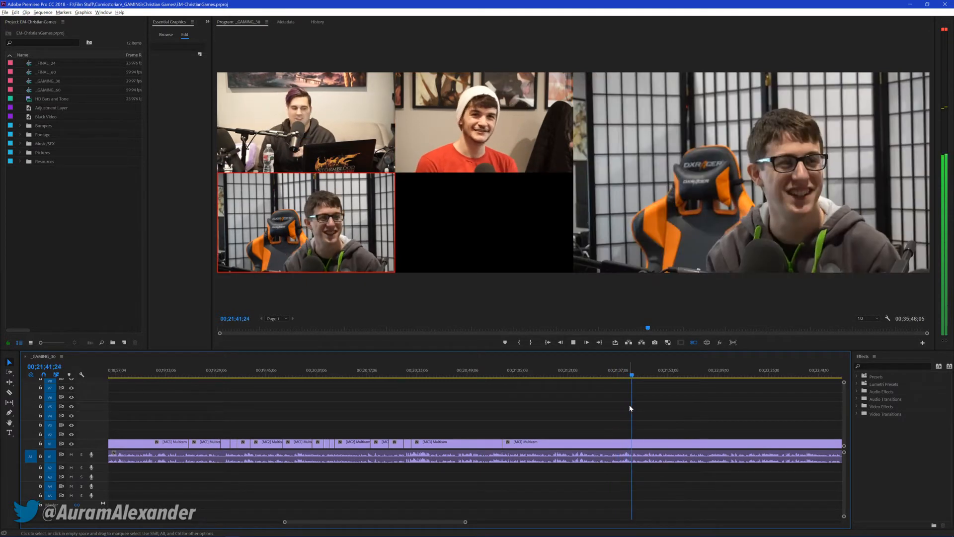
key("1")
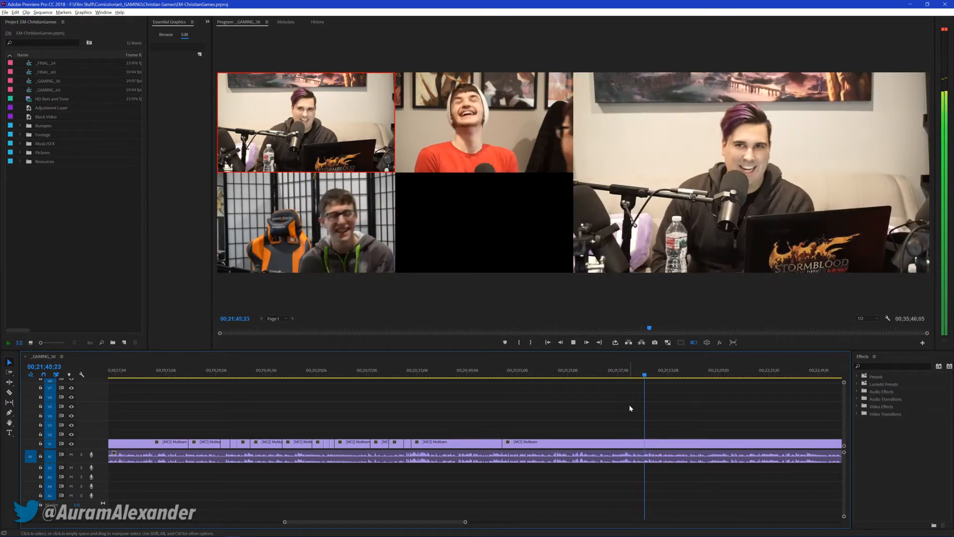
key("space")
key("ctrl+s")
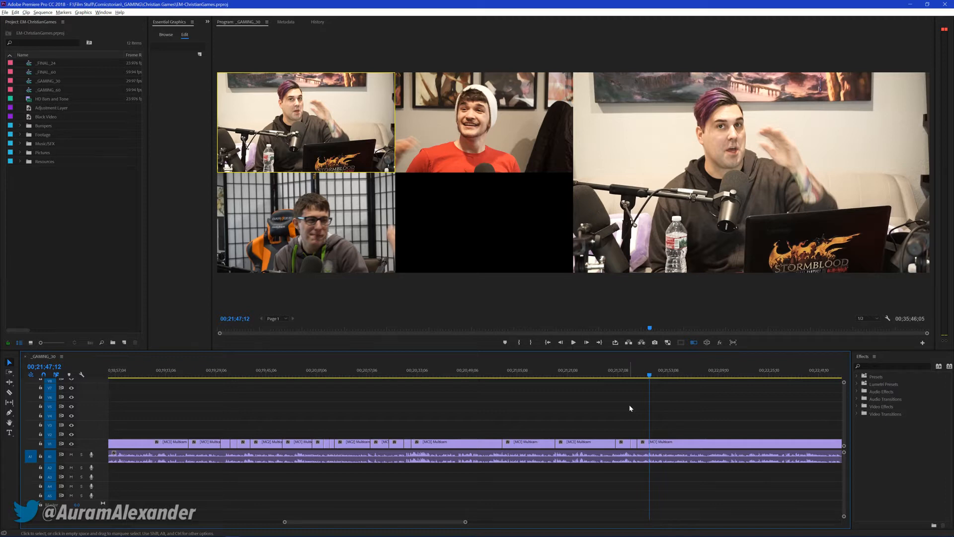
mouse_move(48, 532)
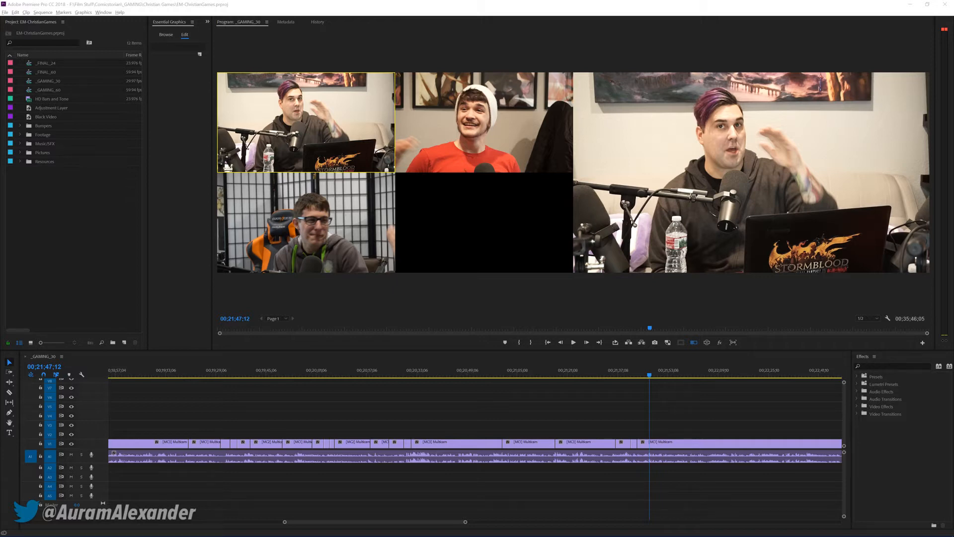
left_click(269, 423)
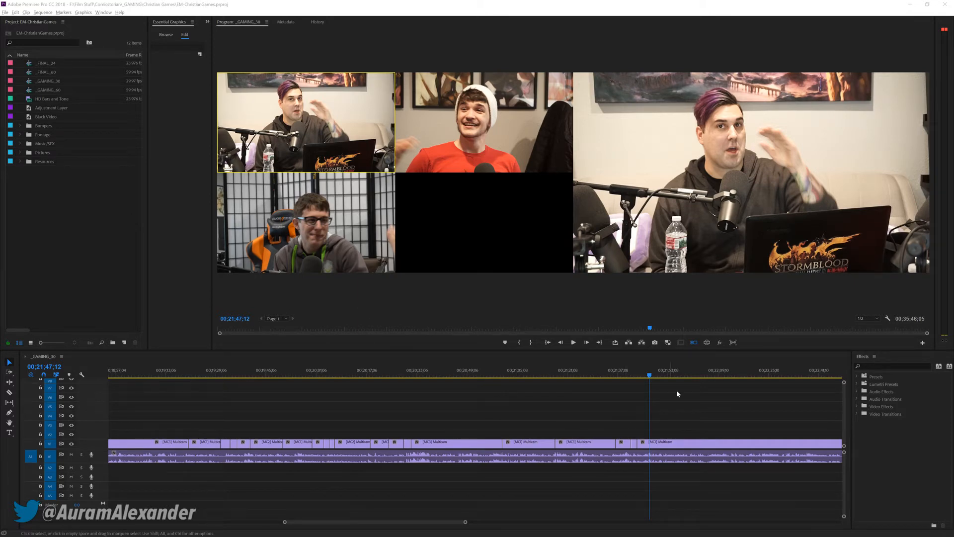
Resume playback from 00;21;47;12, cut live to camera 2 by about 00;21;52, save the project and continue playing
left_click(688, 413)
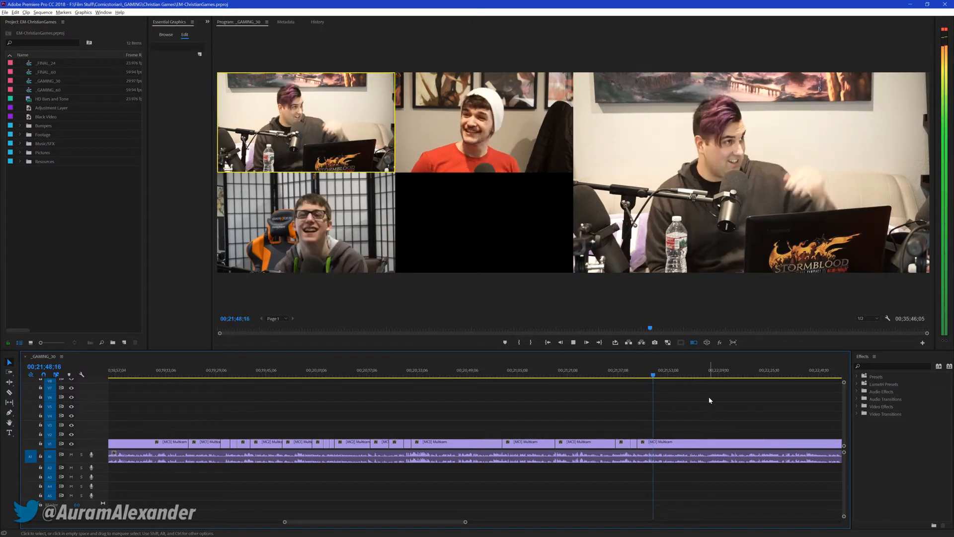
key("2")
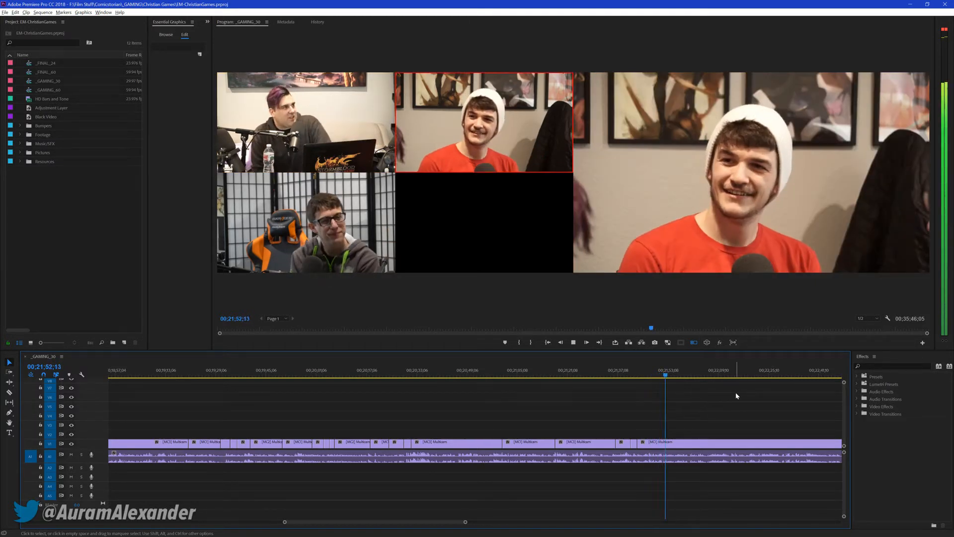
key("ctrl+s")
key("space")
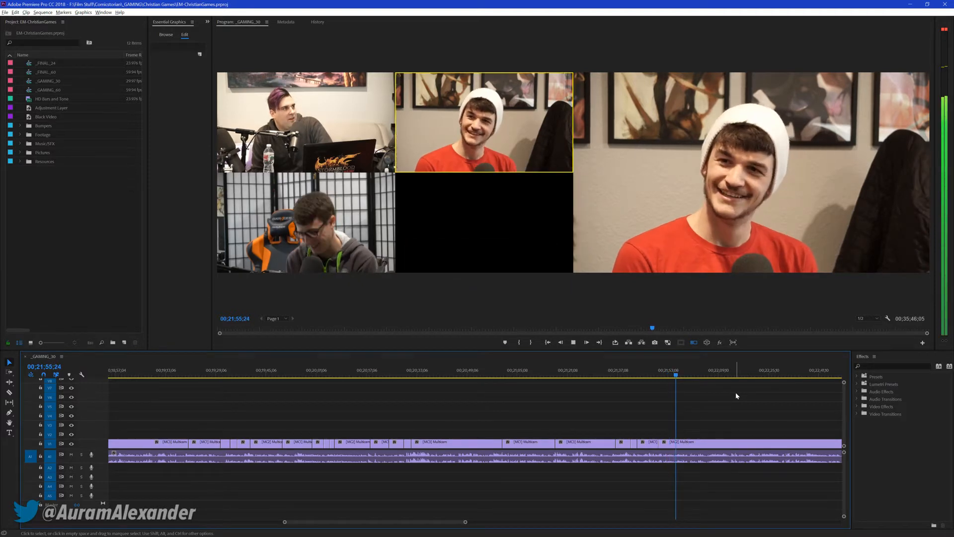
Cut live to cameras 1, 3, 2, 1, 2 and 3 between about 00;21;56 and 00;22;23
key("1")
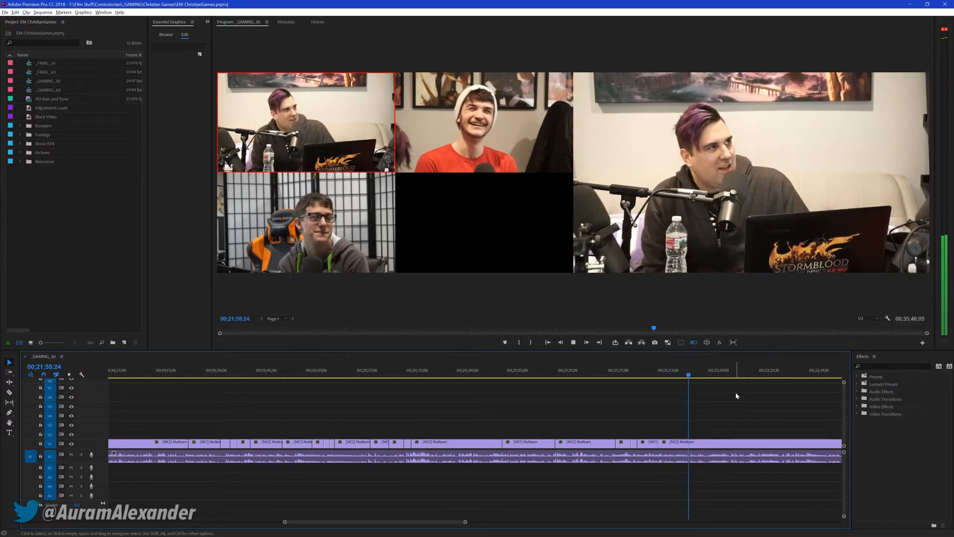
key("3")
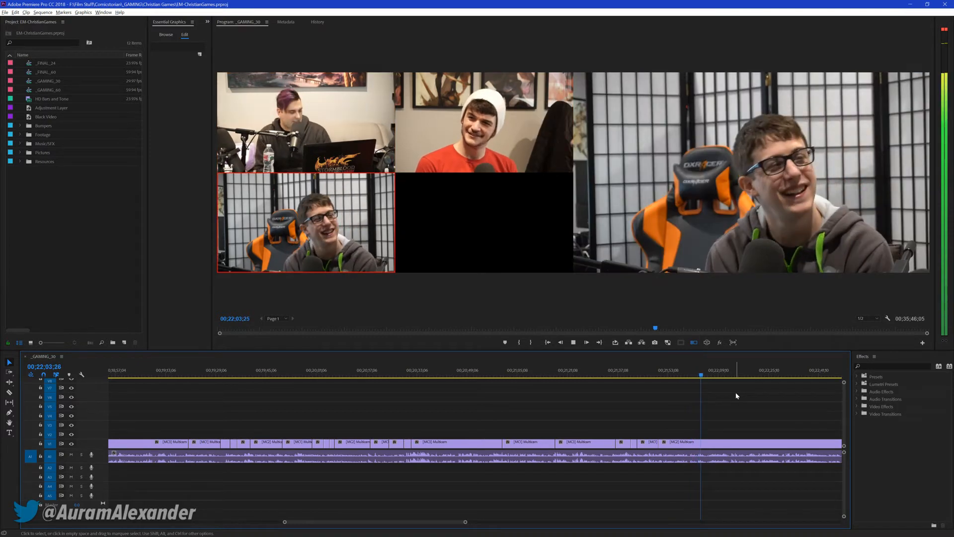
key("2")
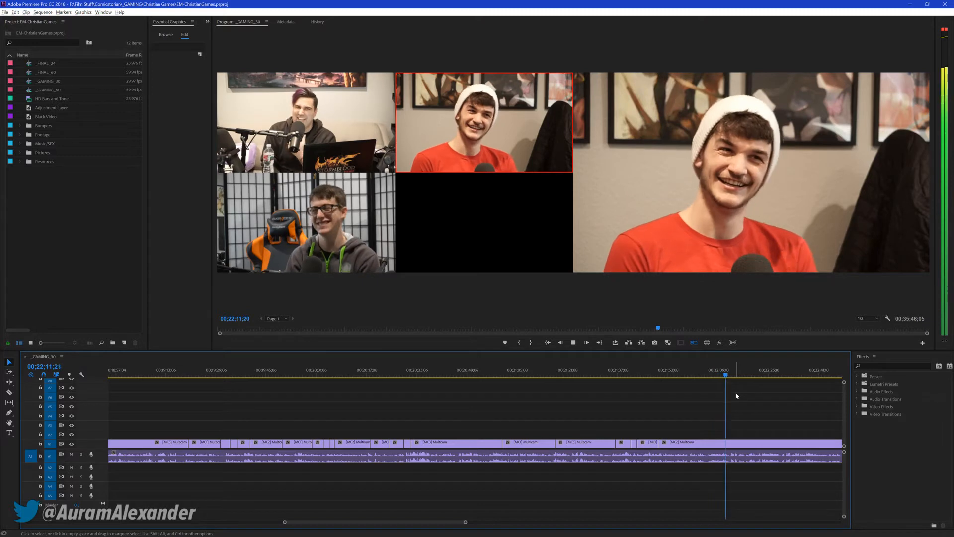
key("1")
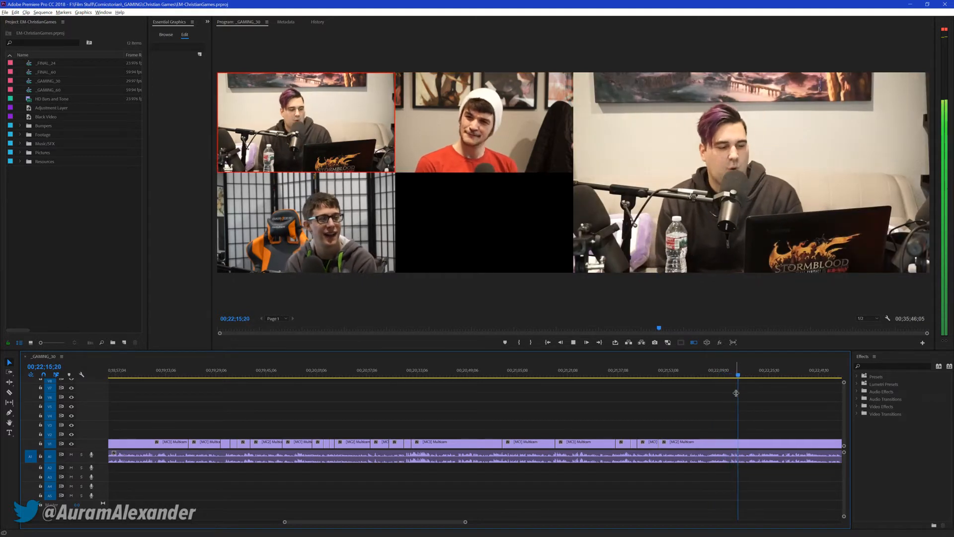
key("2")
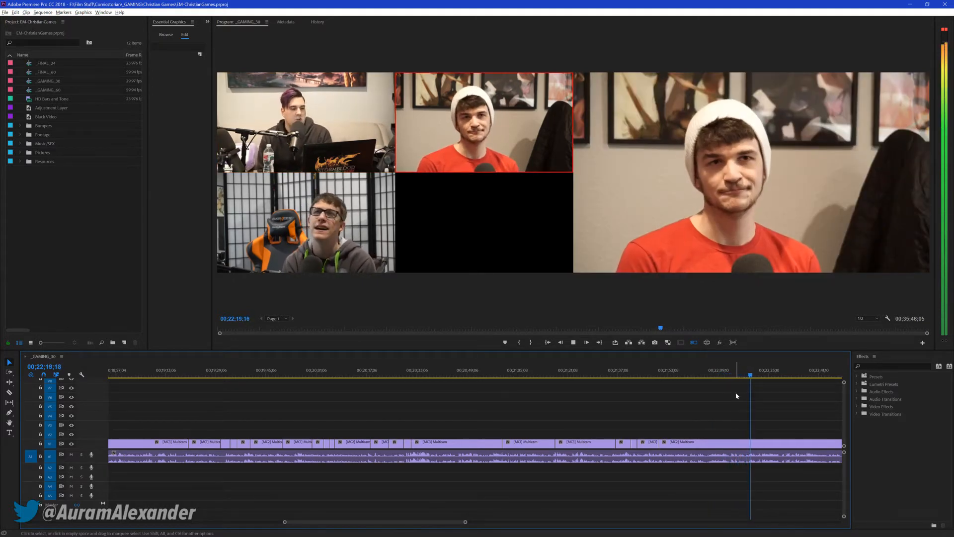
key("3")
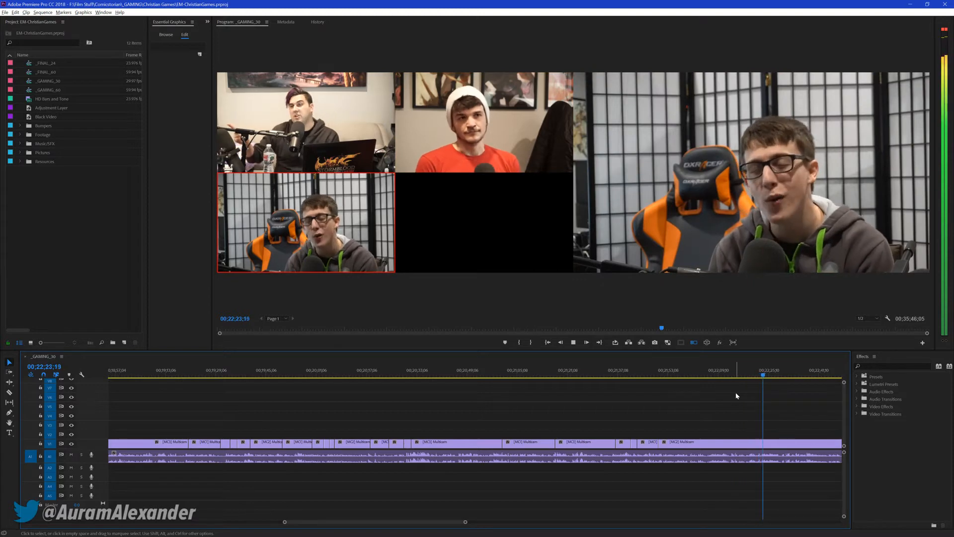
Cut live to cameras 1, 3, 2, 1, 2 and 3 between about 00;22;24 and 00;23;10
key("1")
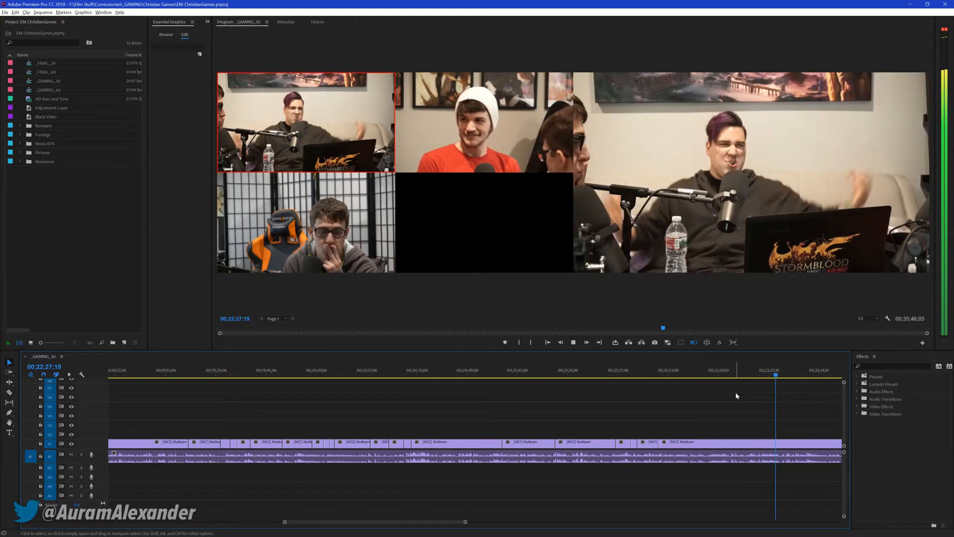
key("3")
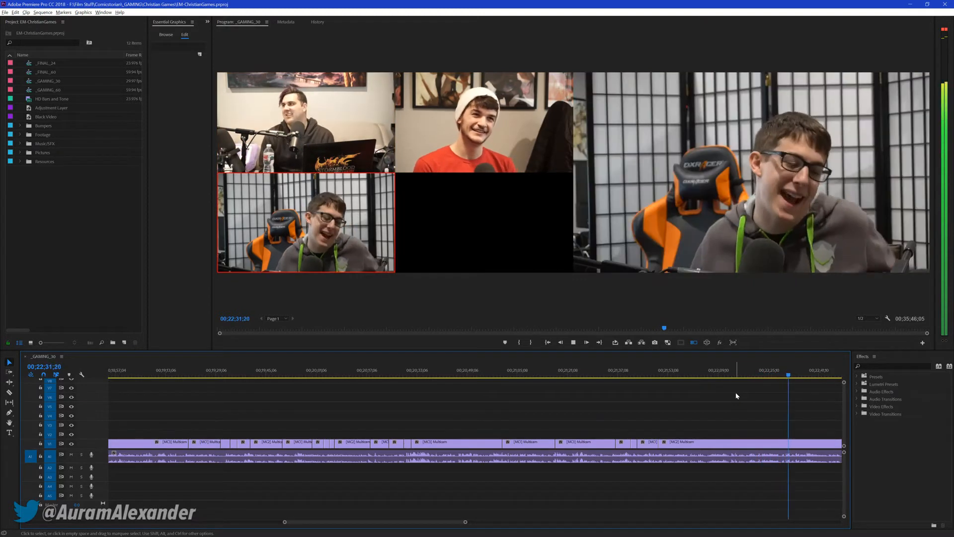
key("2")
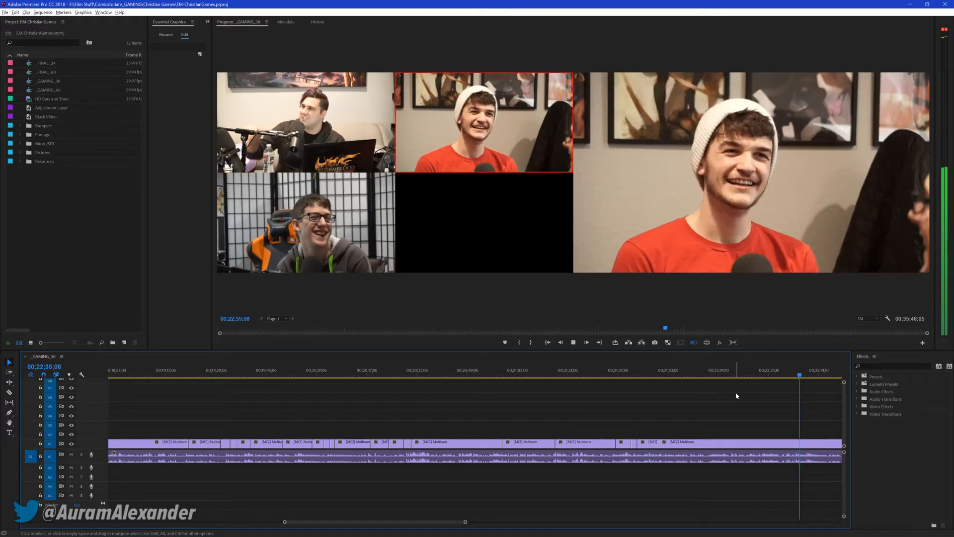
key("1")
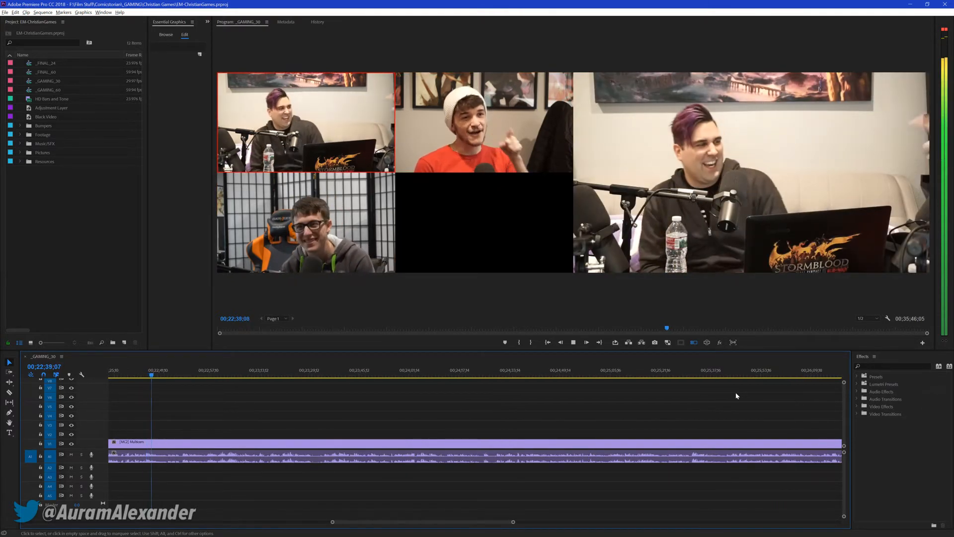
key("2")
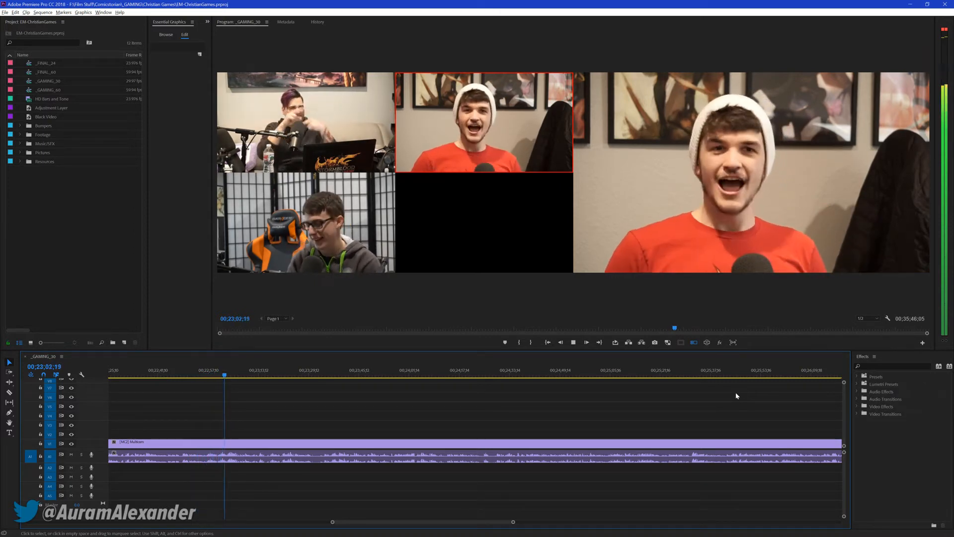
key("3")
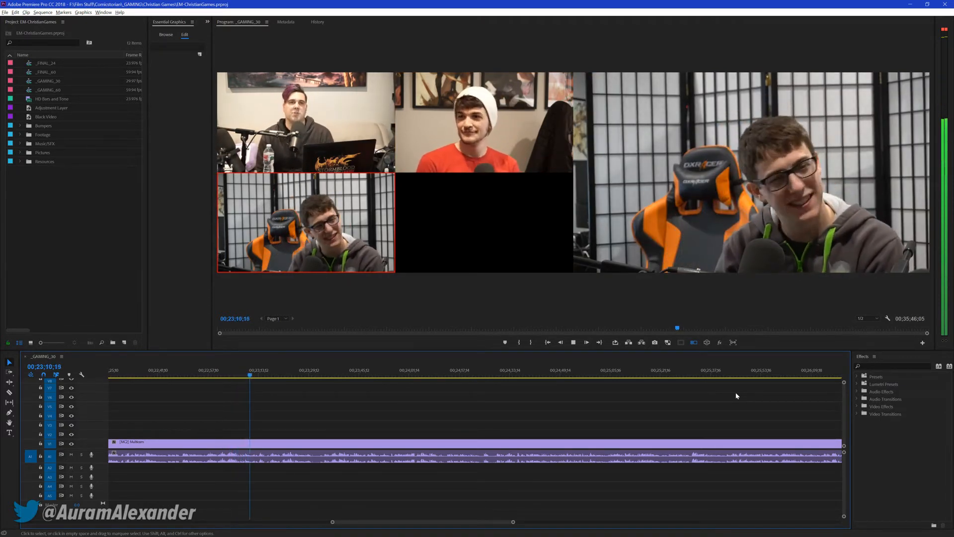
Cut live to cameras 1 and 2 between about 00;23;10 and 00;23;16, pausing to save the project at 00;23;12;22 and 00;23;18;00
key("1")
key("ctrl+s")
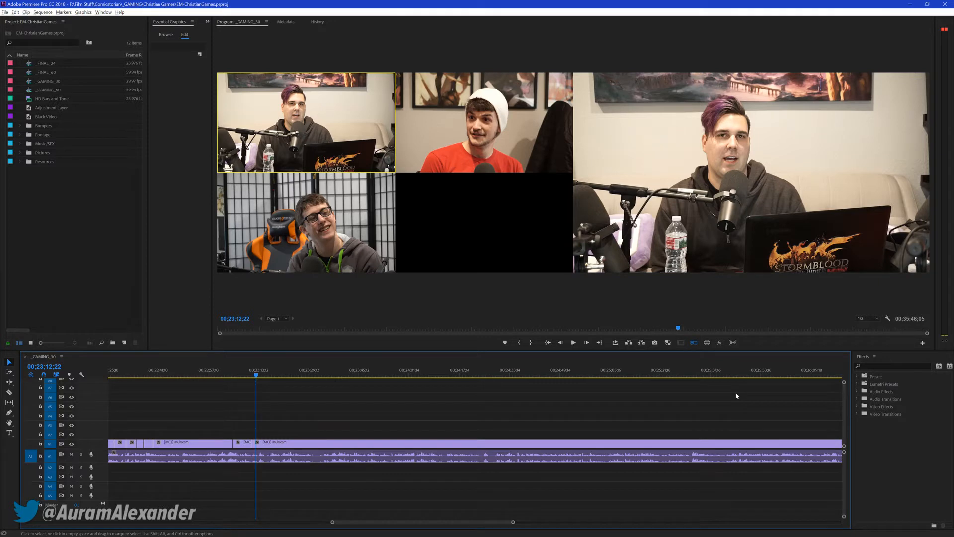
key("space")
key("2")
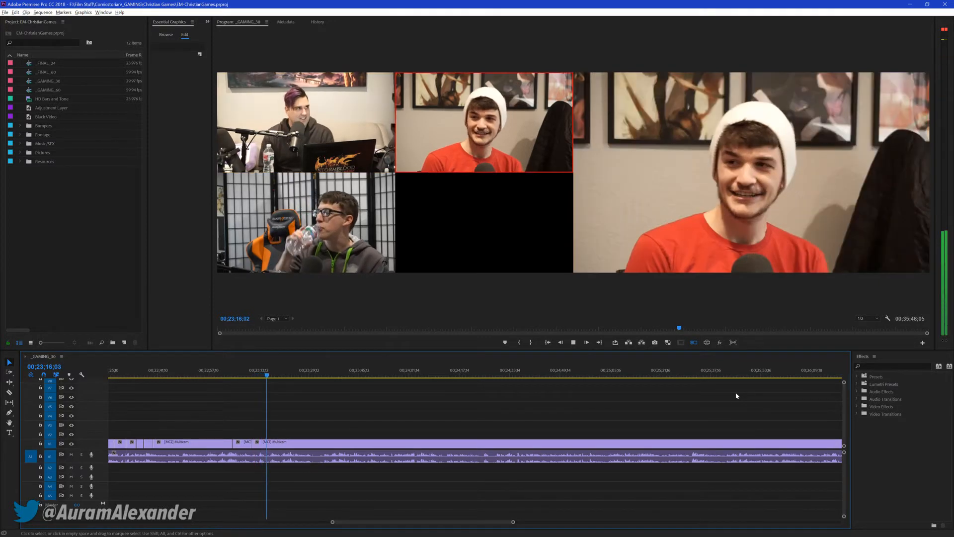
key("space")
key("ctrl+s")
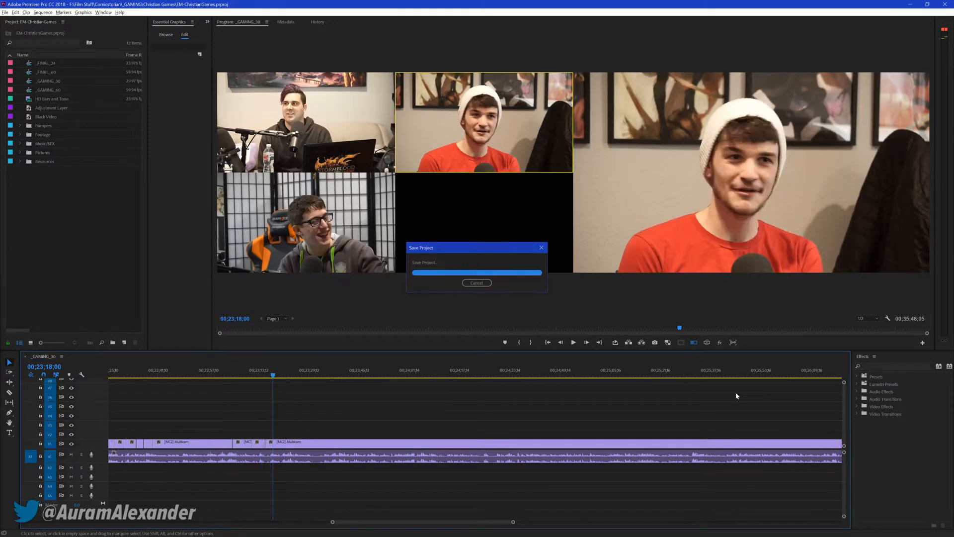
Resume playback from 00;23;18;00 and cut live to cameras 3, 1, 3, 1, 3 and 1 between about 00;23;20 and 00;23;47
key("space")
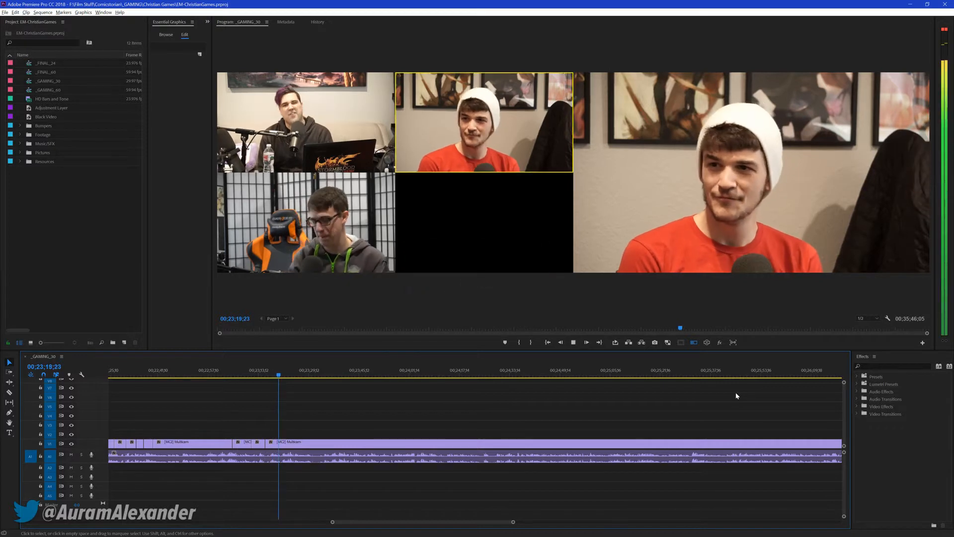
key("3")
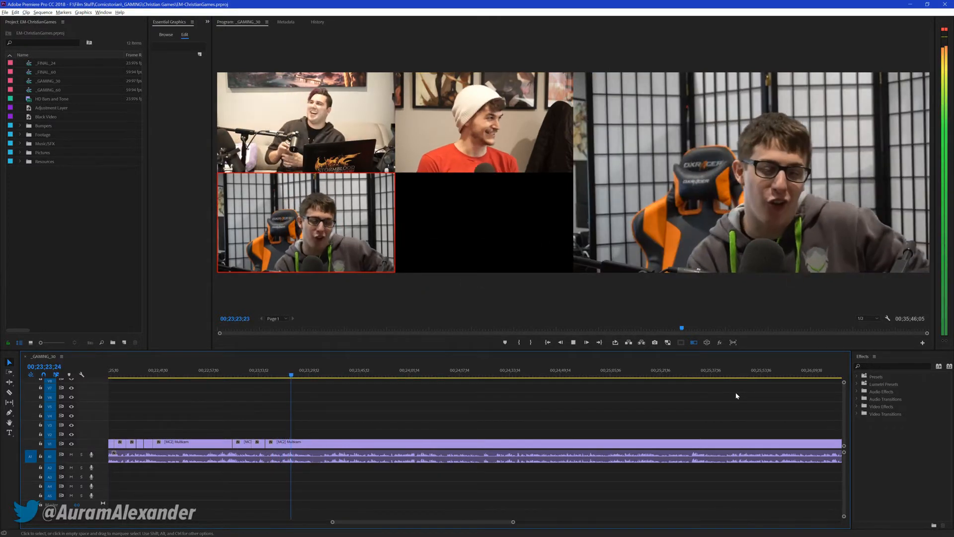
key("1")
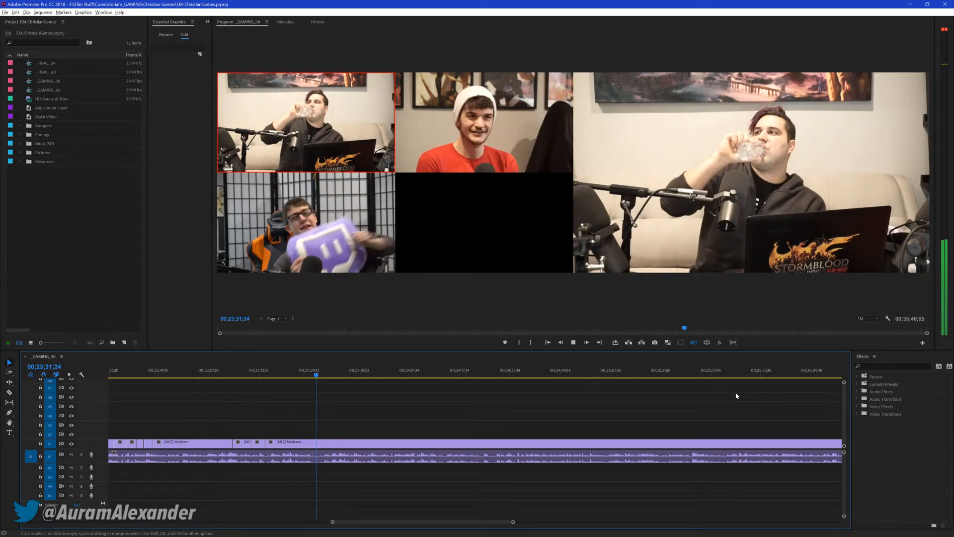
key("3")
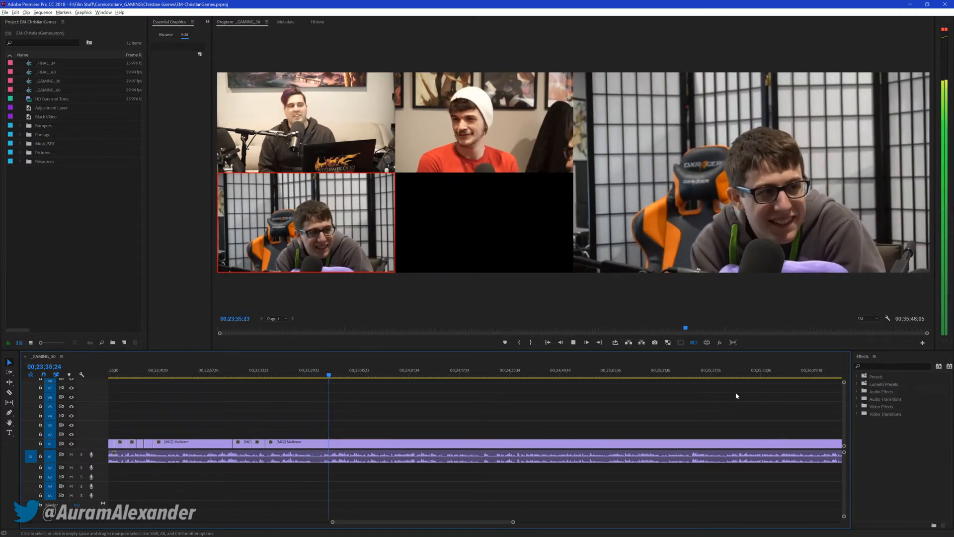
key("1")
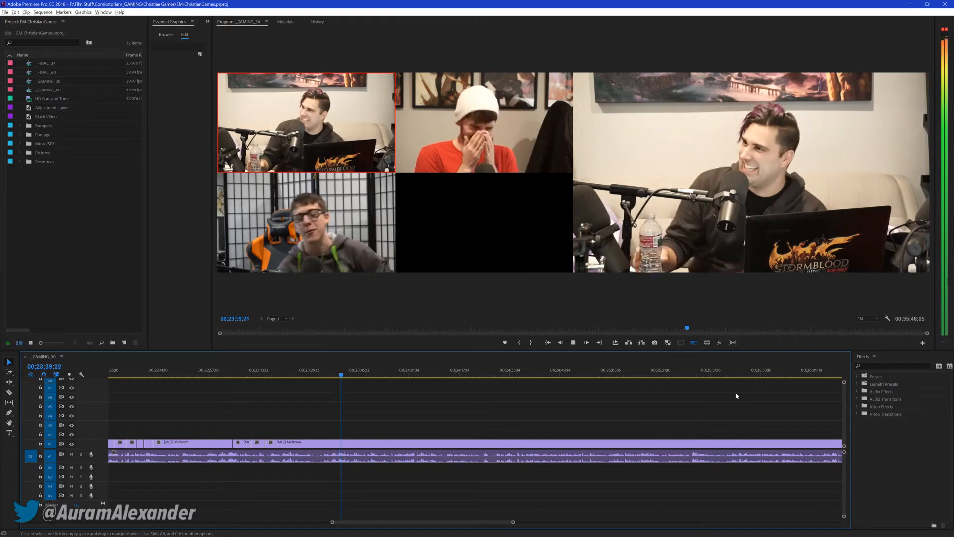
key("3")
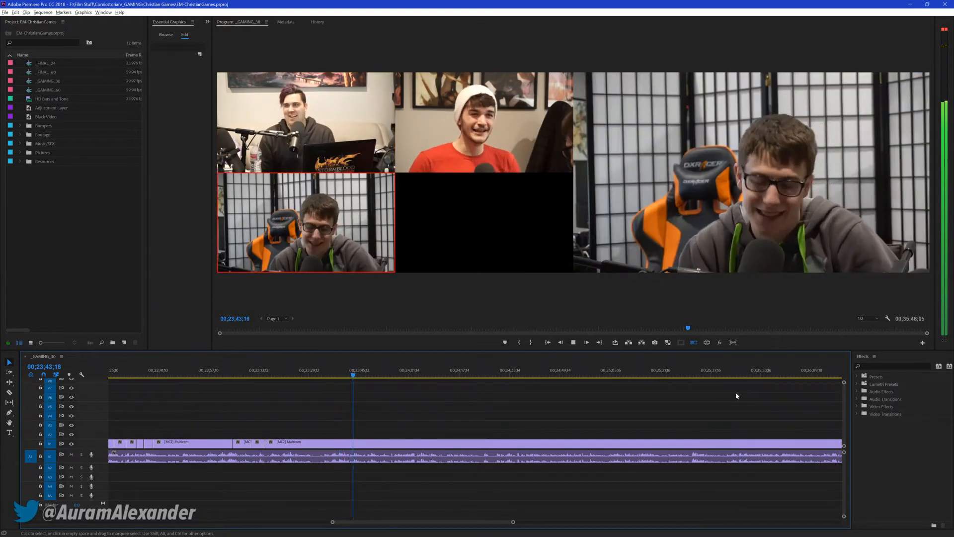
key("1")
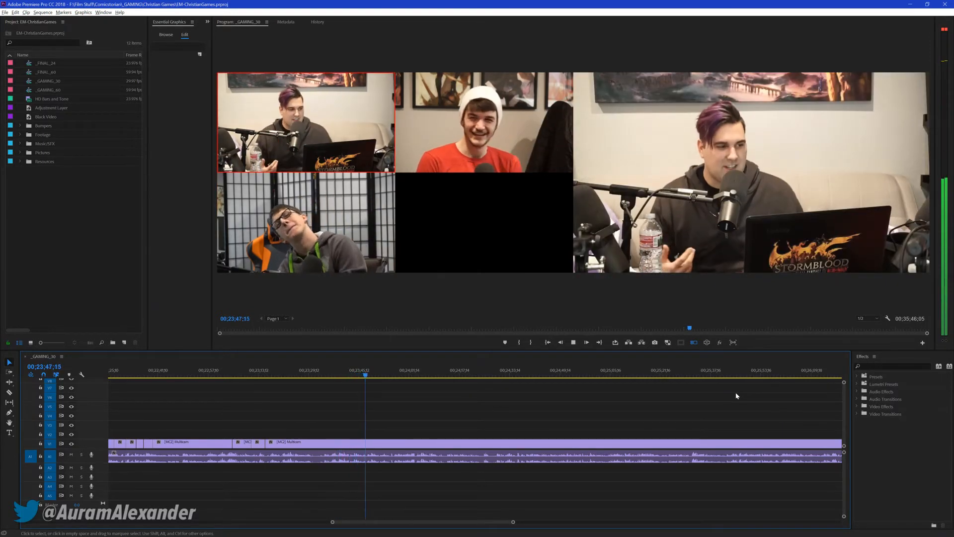
Cut live to cameras 3, 2, 1, 3, 1 and 2 between about 00;23;48 and 00;24;15
key("3")
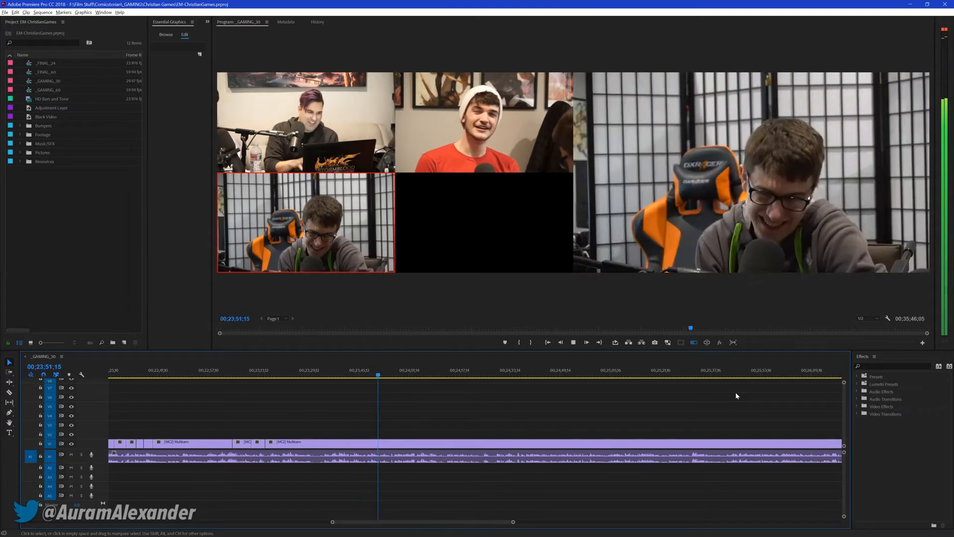
key("2")
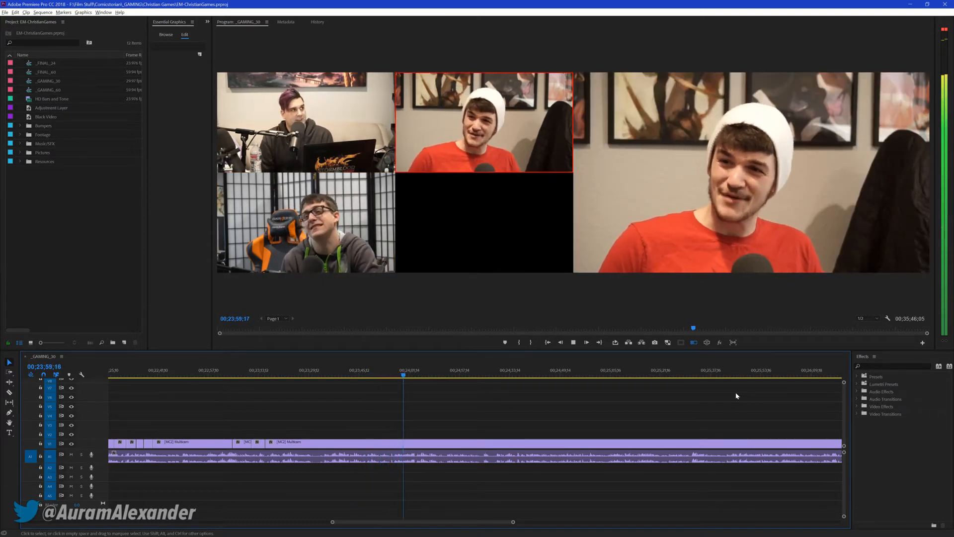
key("1")
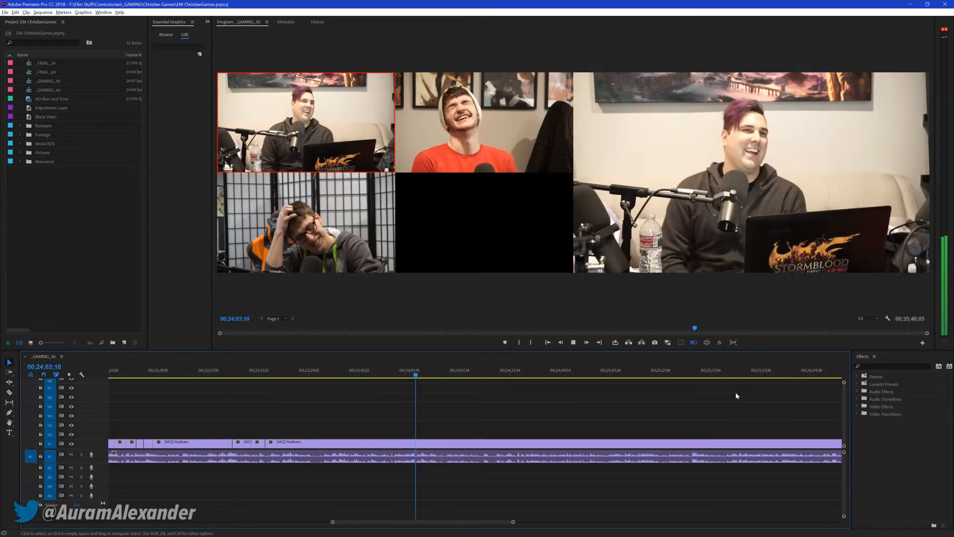
key("3")
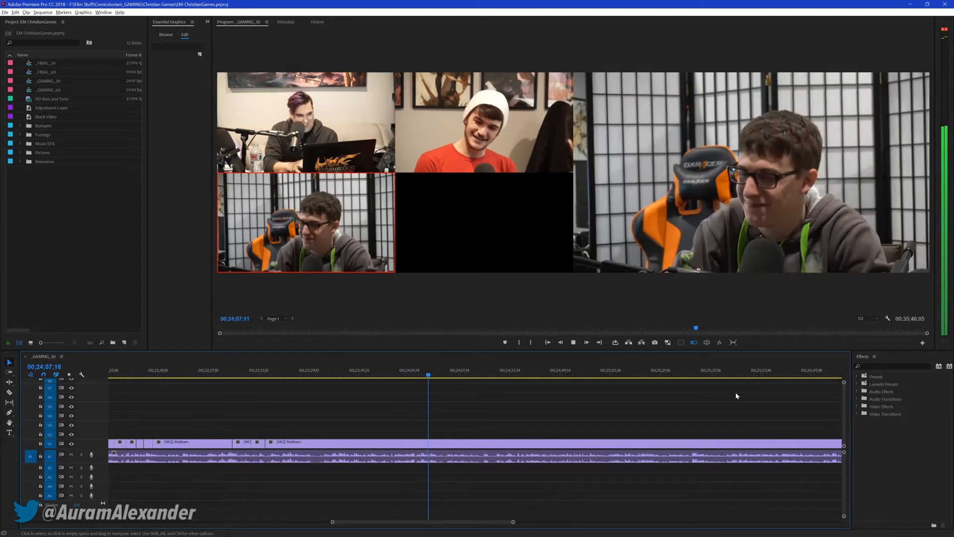
key("1")
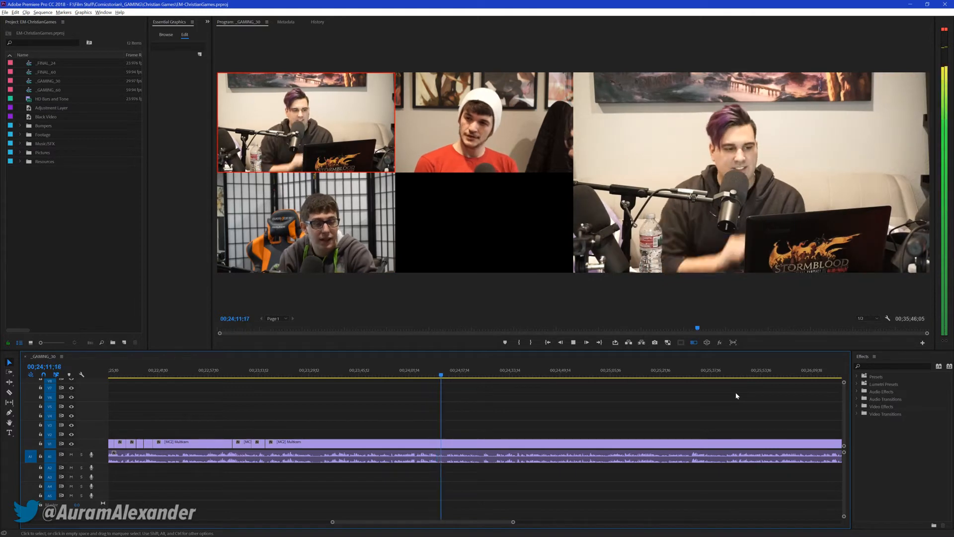
key("2")
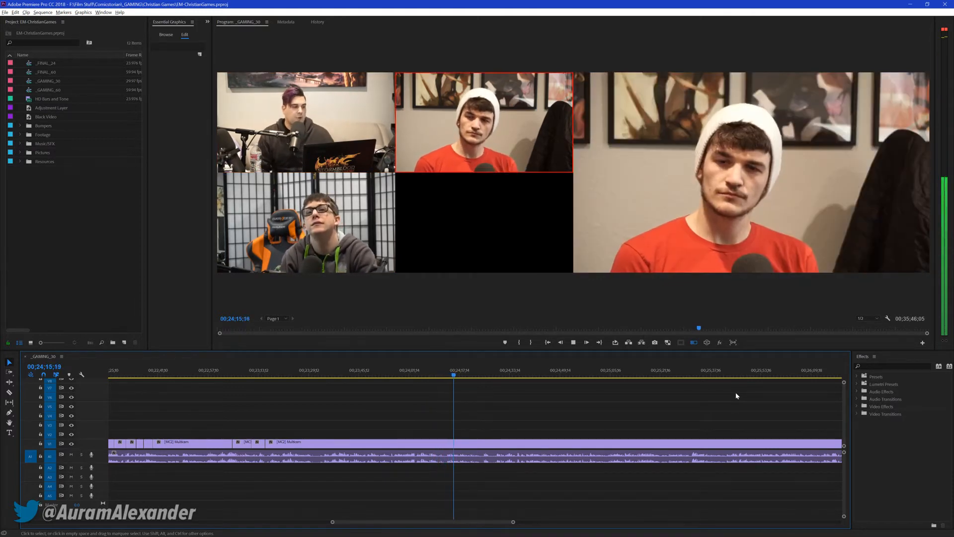
Cut live to cameras 3, 1, 2, 3, 1 and 2 between about 00;24;16 and 00;24;55
key("3")
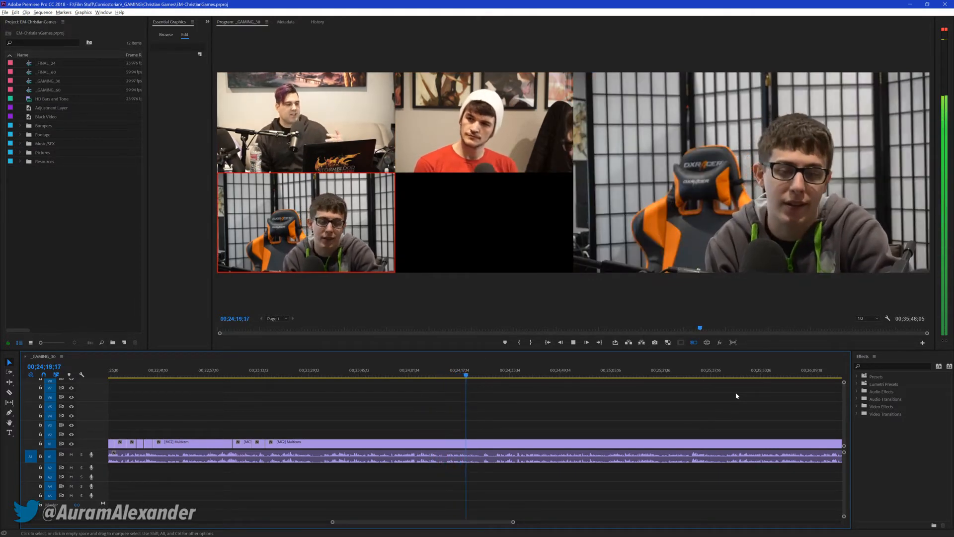
key("1")
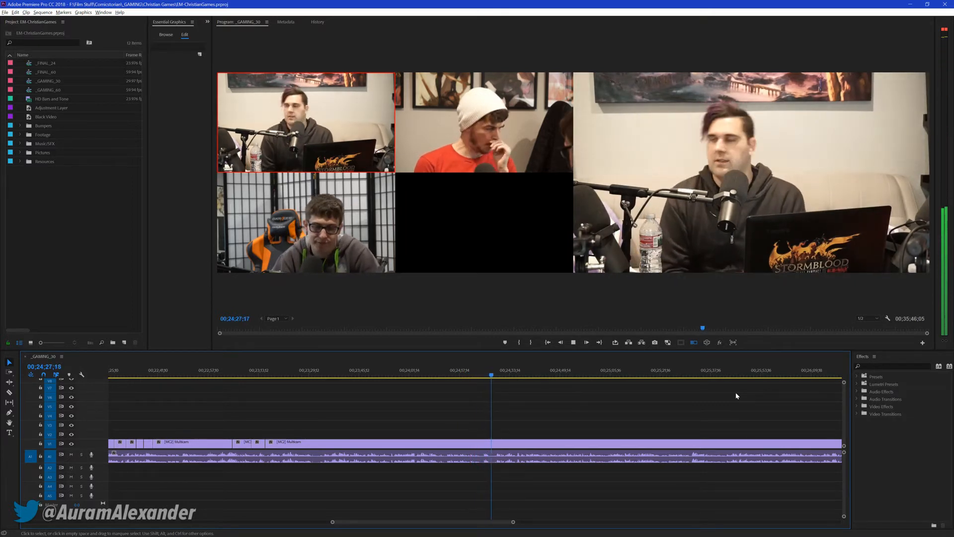
key("2")
key("3")
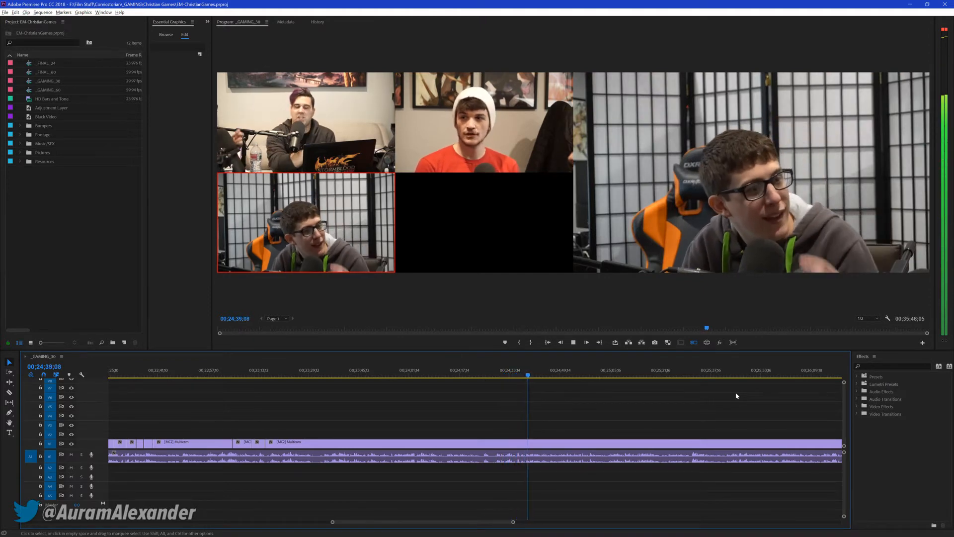
key("1")
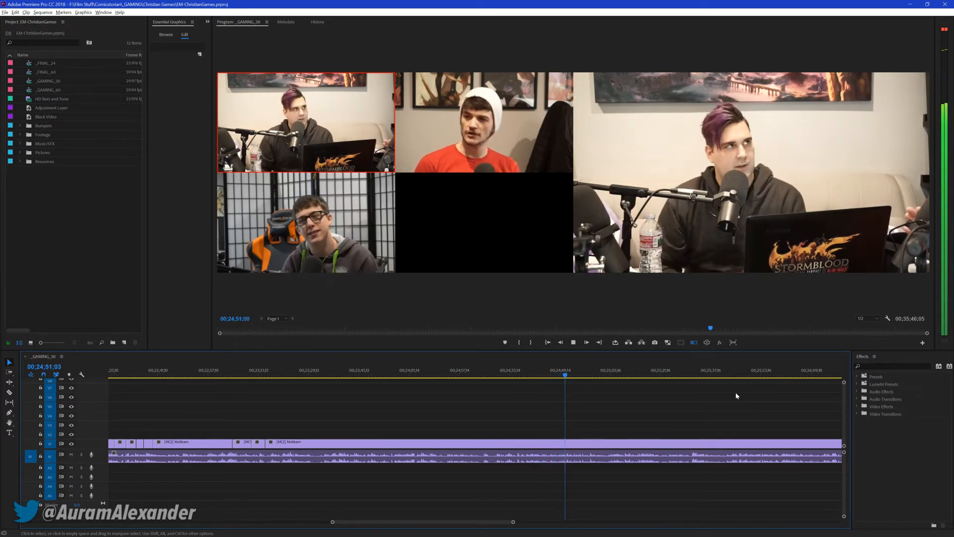
key("2")
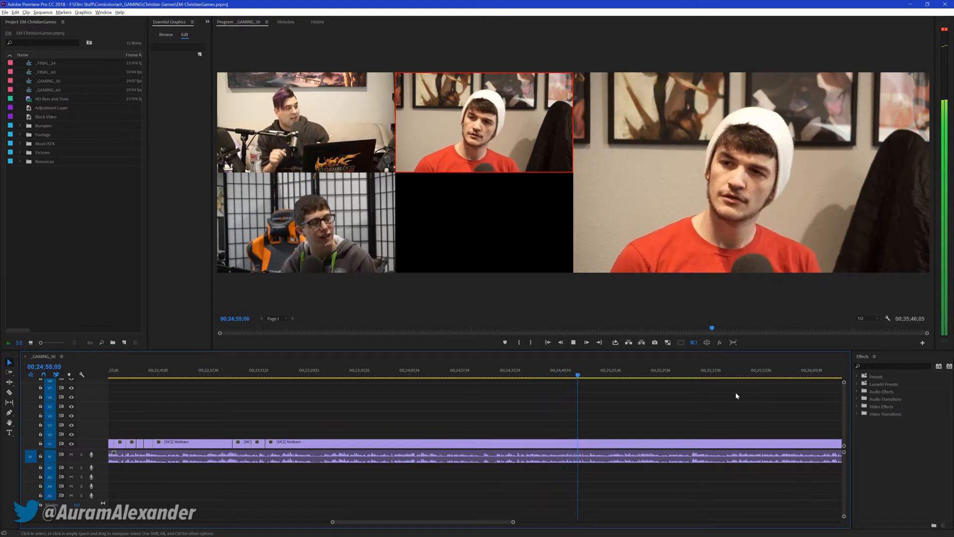
Cut live to cameras 3, 1, 2 and 1 between about 00;24;56 and 00;25;11, and save the project at 00;25;12;21
key("3")
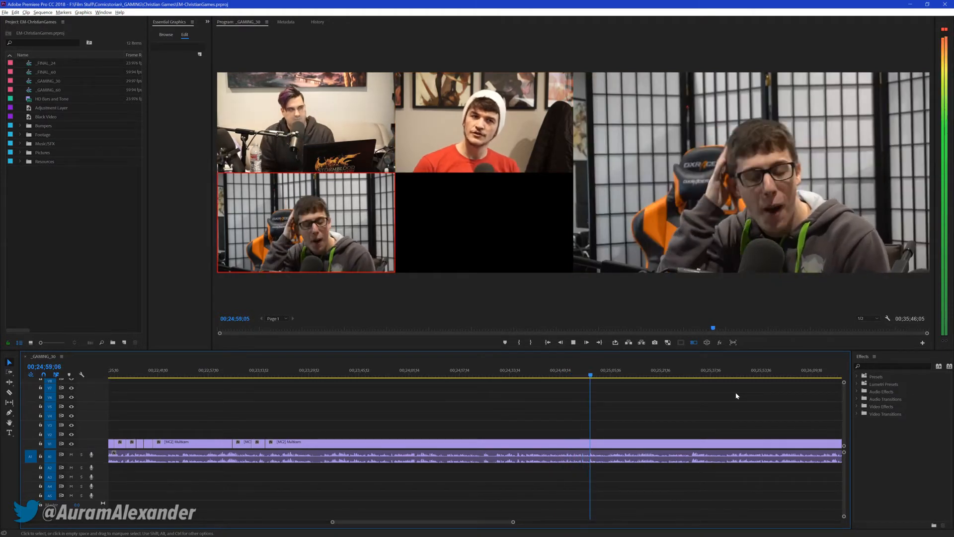
key("1")
key("2")
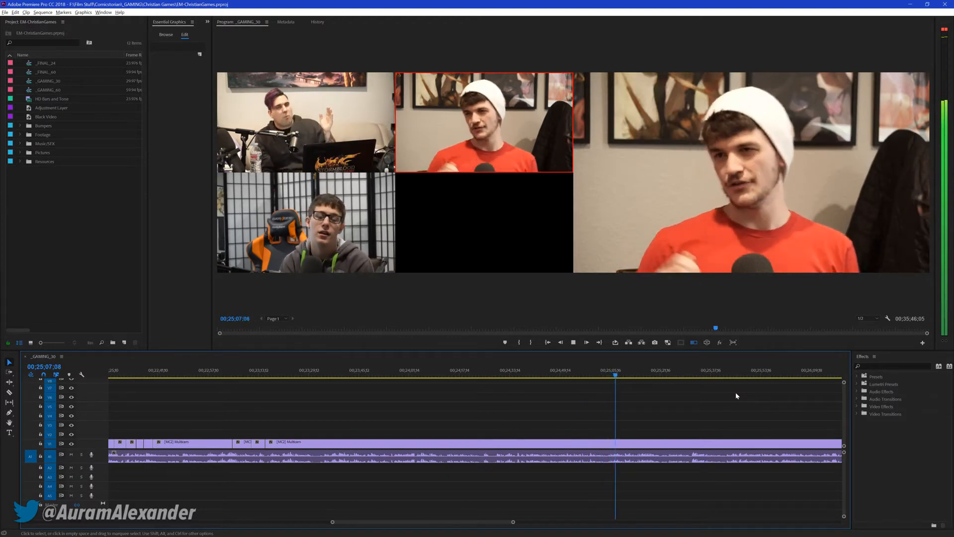
key("1")
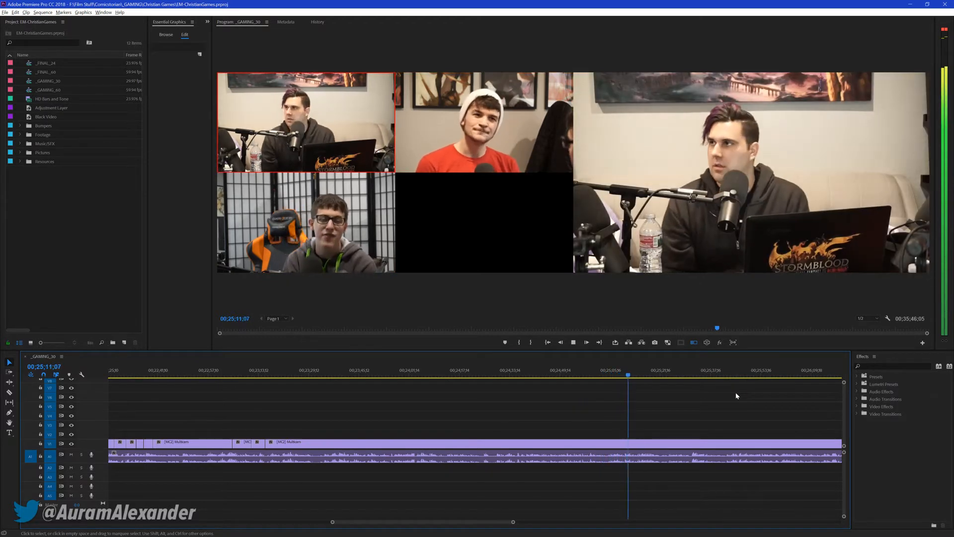
key("space")
key("ctrl+s")
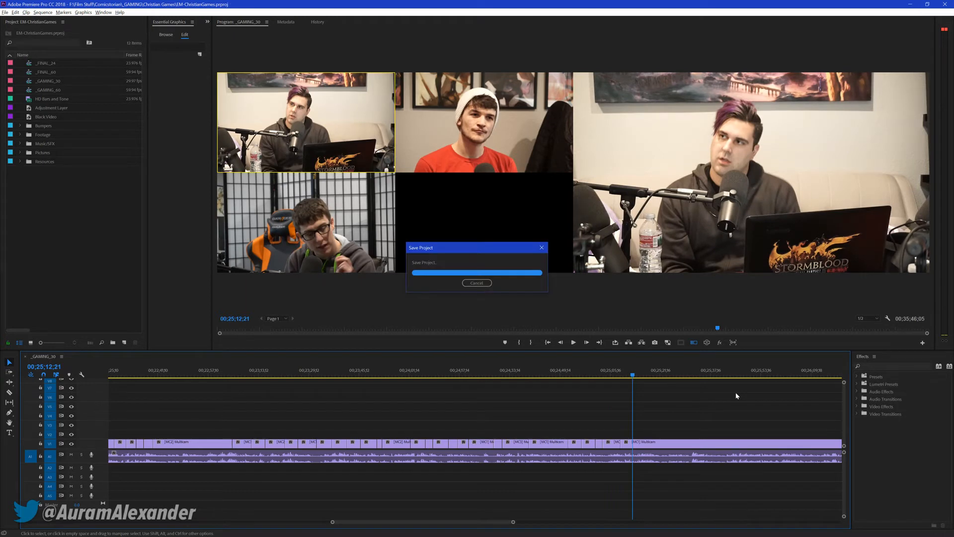
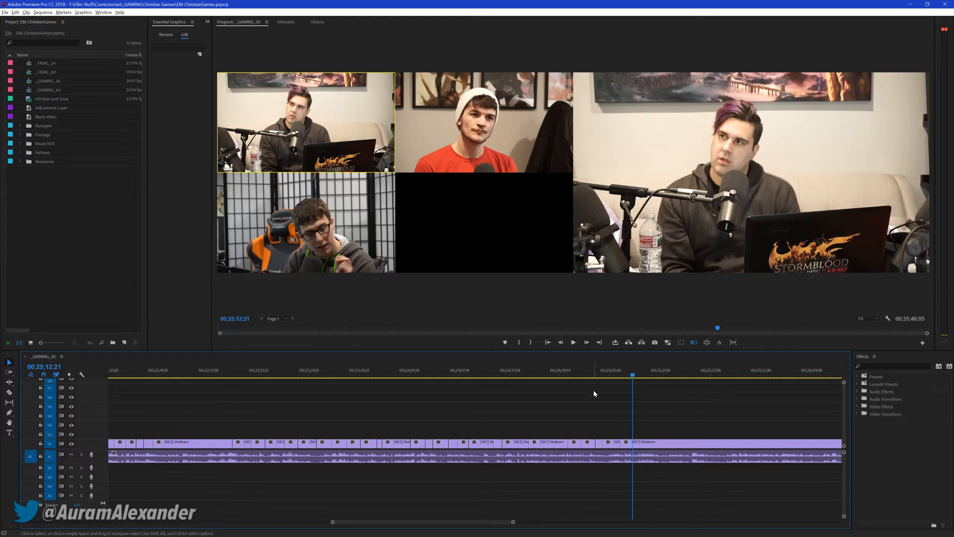
Replay the passage from just before 00;25;12 and cut live to cameras 3, 1 and 2 by about 00;25;30
key("space")
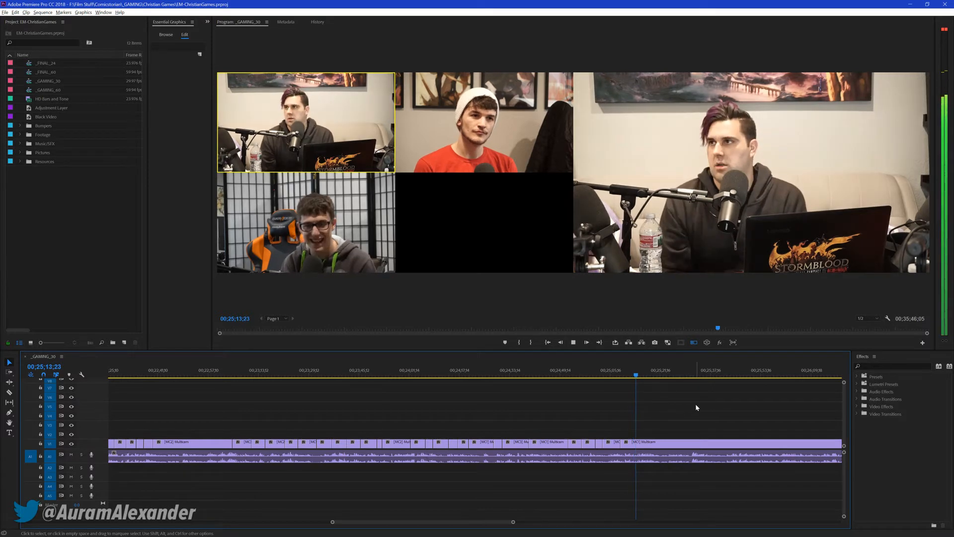
left_click_drag(628, 374, 626, 375)
key("space")
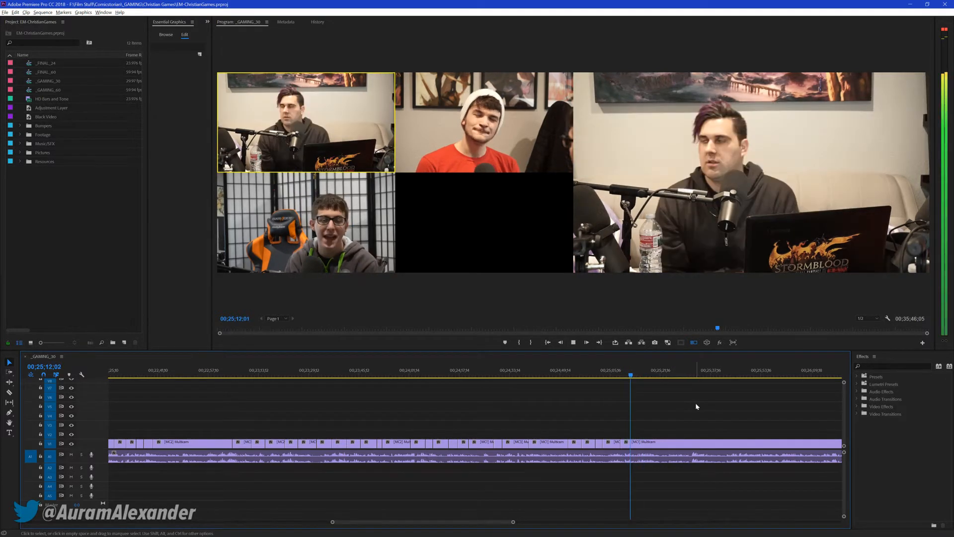
key("space")
key("space")
key("3")
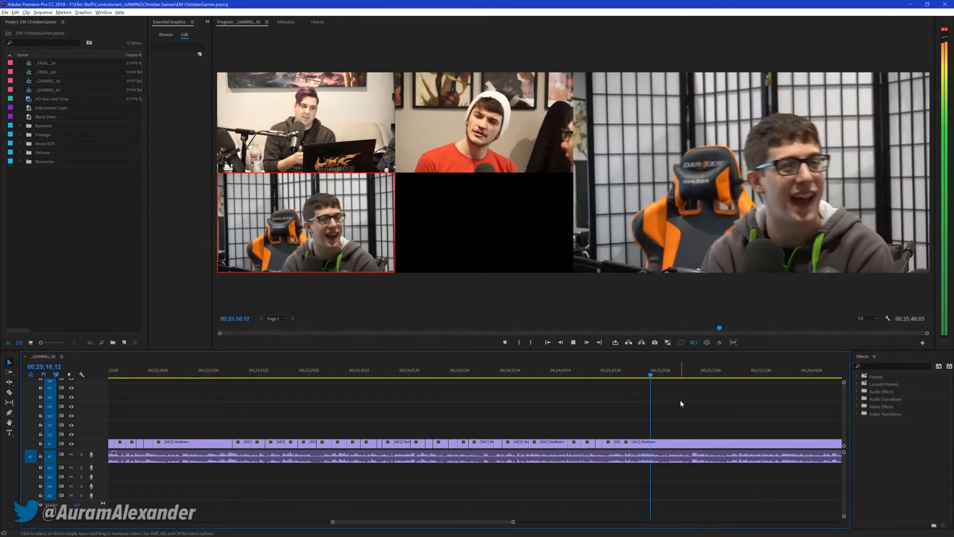
key("1")
key("2")
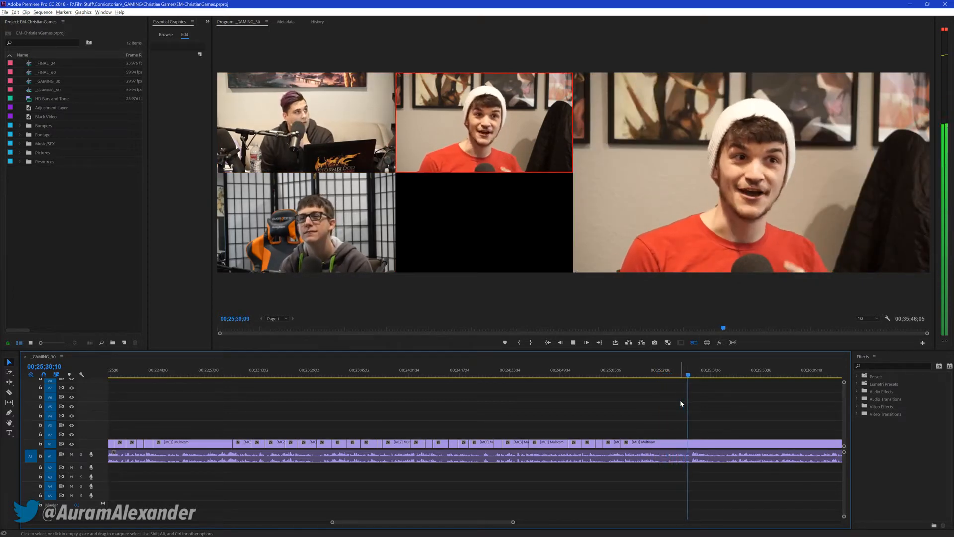
Cut live to cameras 3, 2, 1, 2, 3 and 1 between about 00;25;31 and 00;26;02, and stop playback at 00;26;04;15
key("3")
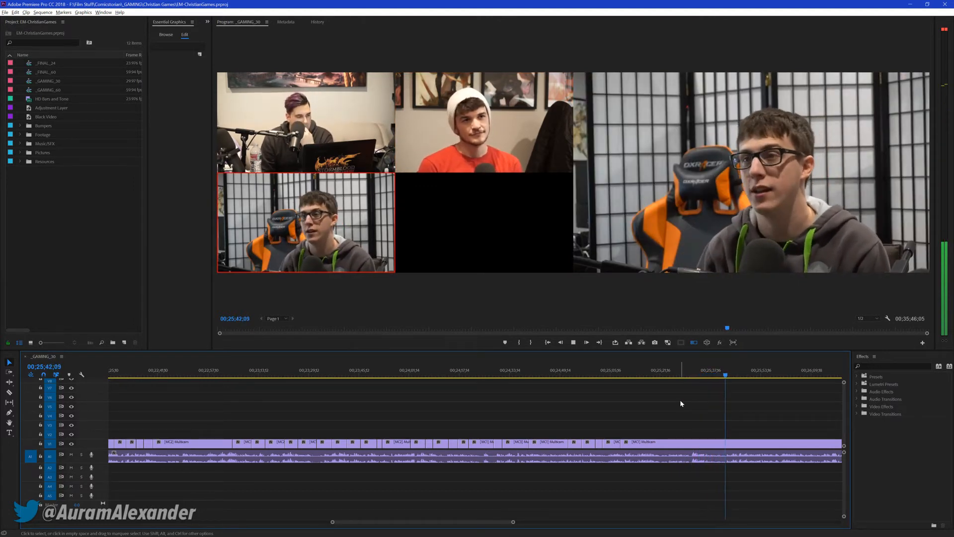
key("2")
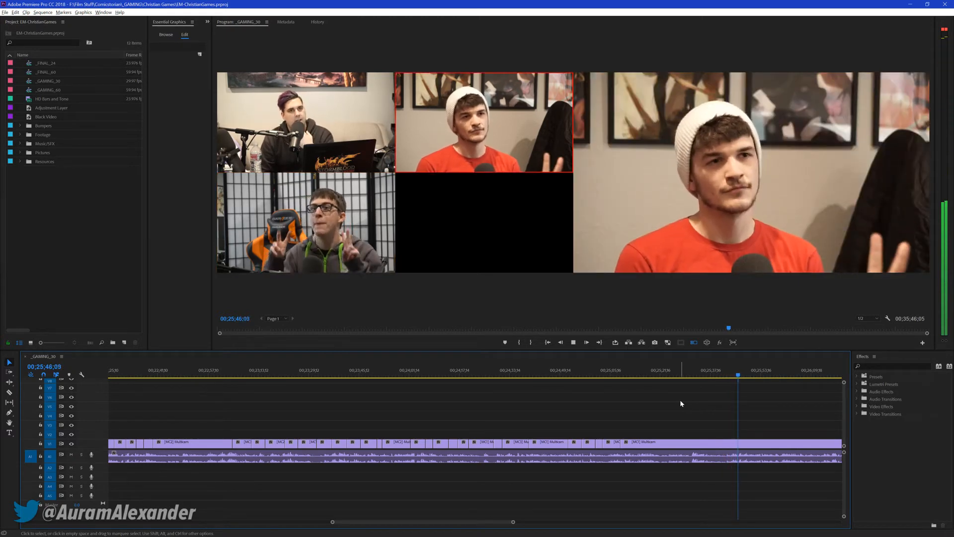
key("1")
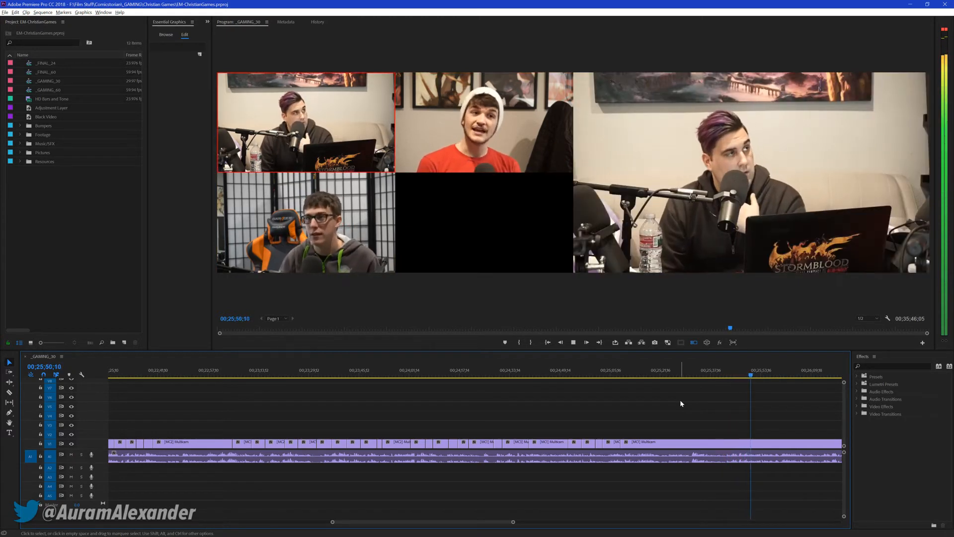
key("2")
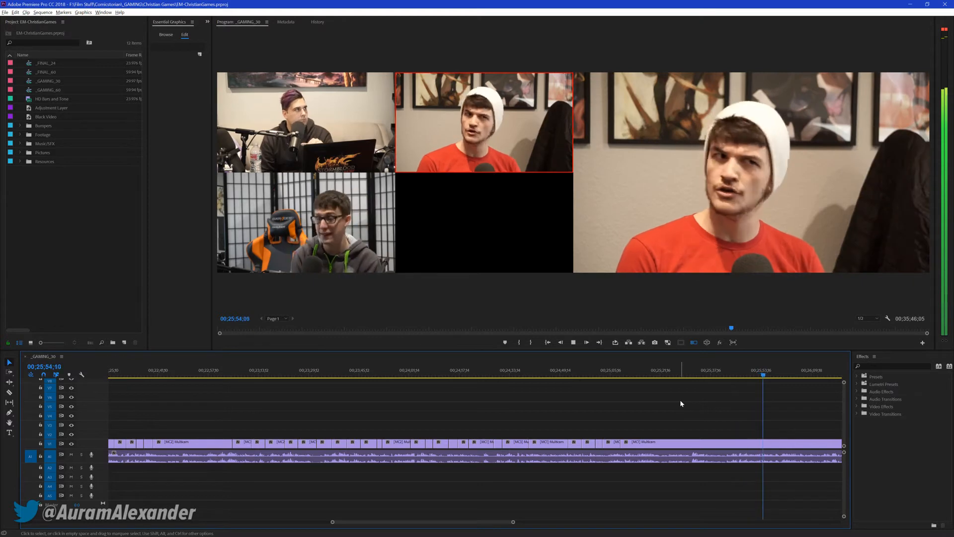
key("3")
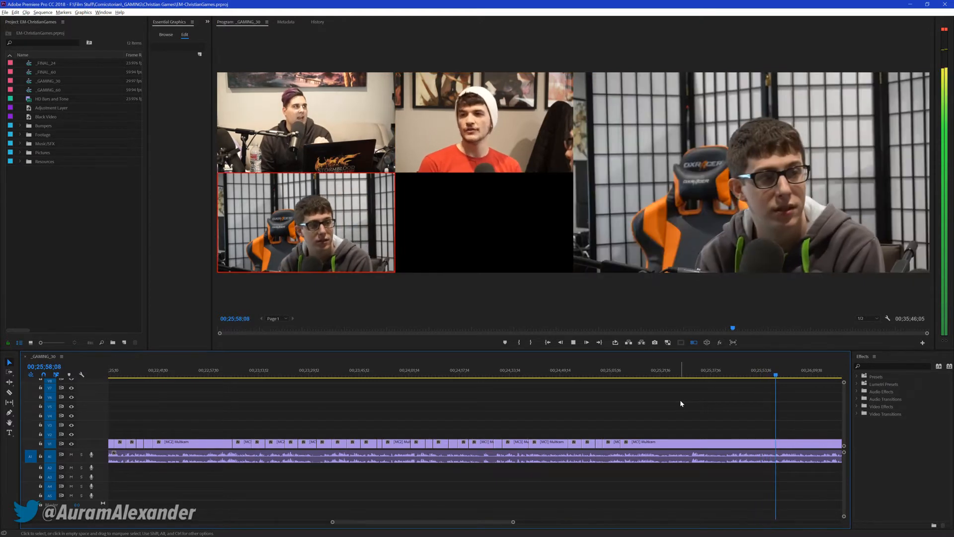
key("1")
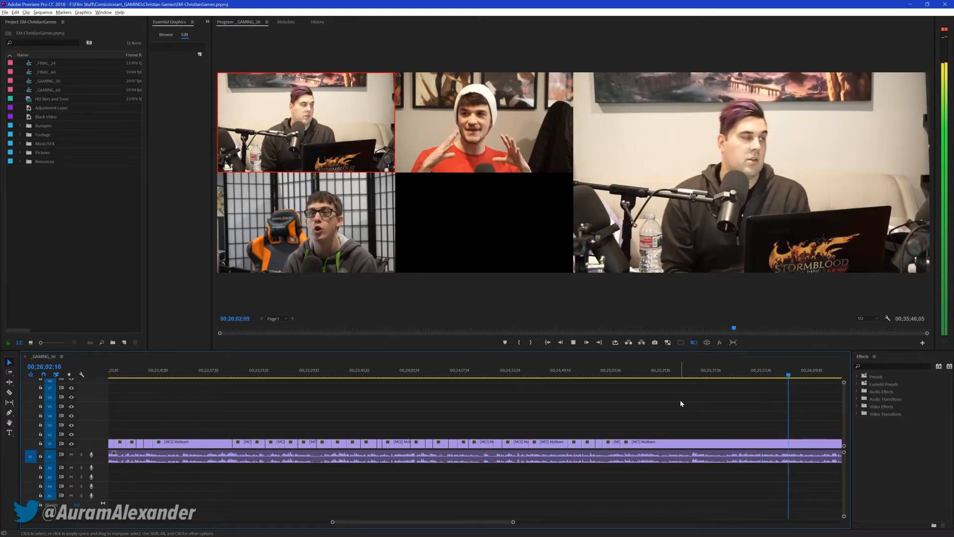
key("space")
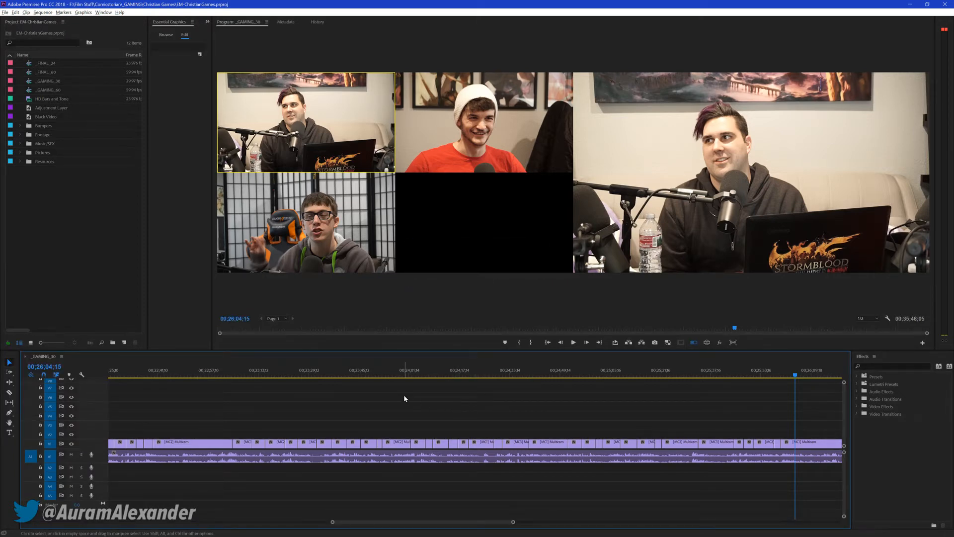
Resume playback from 00;26;04;15 and cut live to cameras 3, 2, 3 and 1 by about 00;26;31
key("space")
key("3")
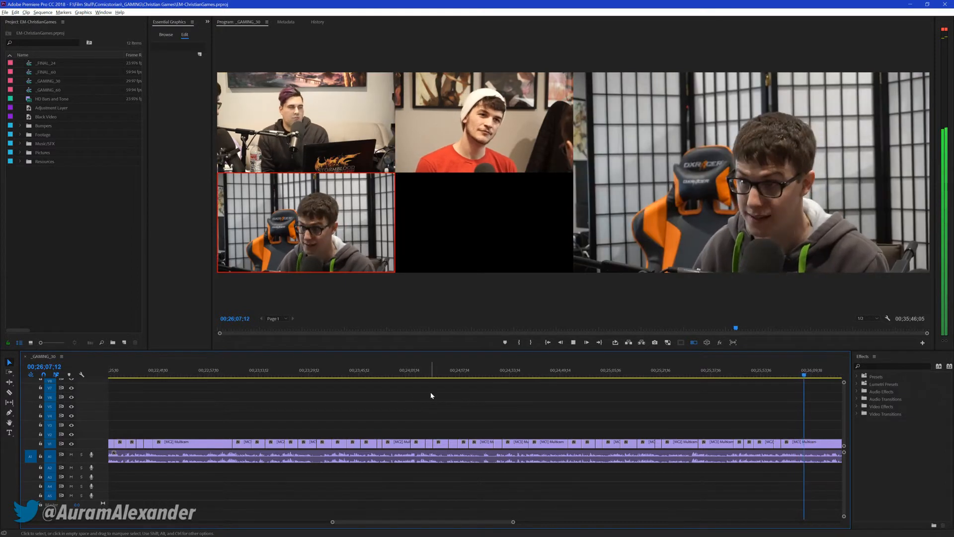
key("2")
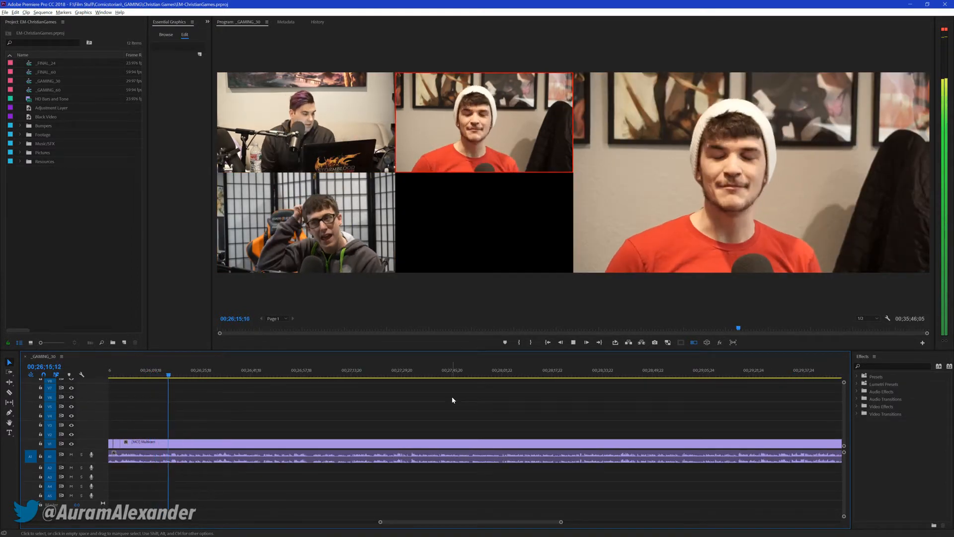
key("3")
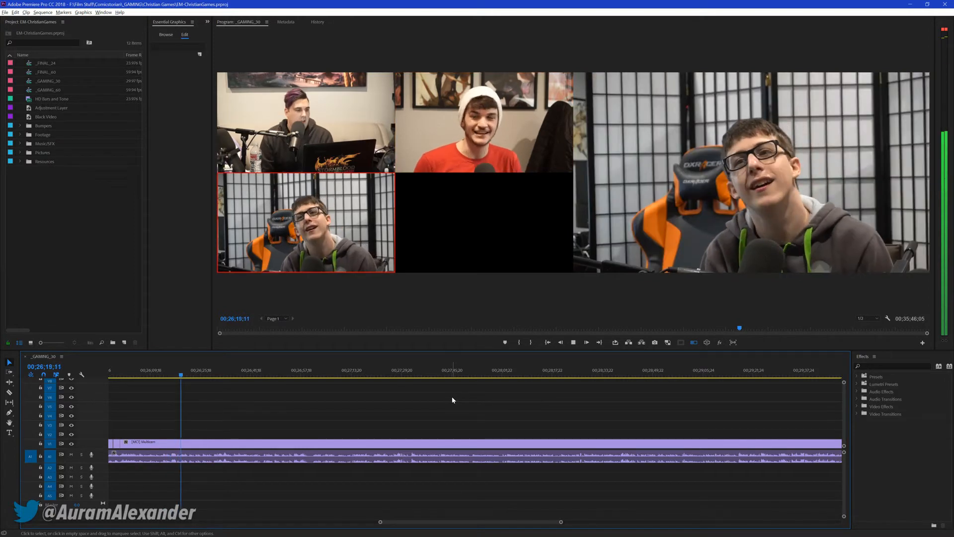
key("1")
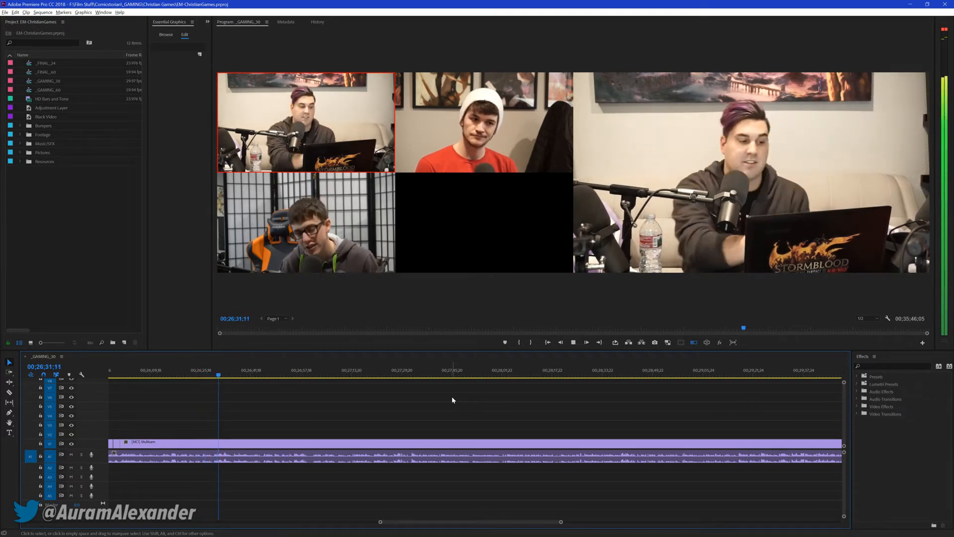
Cut live to cameras 2, 1, 3, 1 and 3 between about 00;26;32 and 00;26;58, and save the project at 00;27;00;04
key("2")
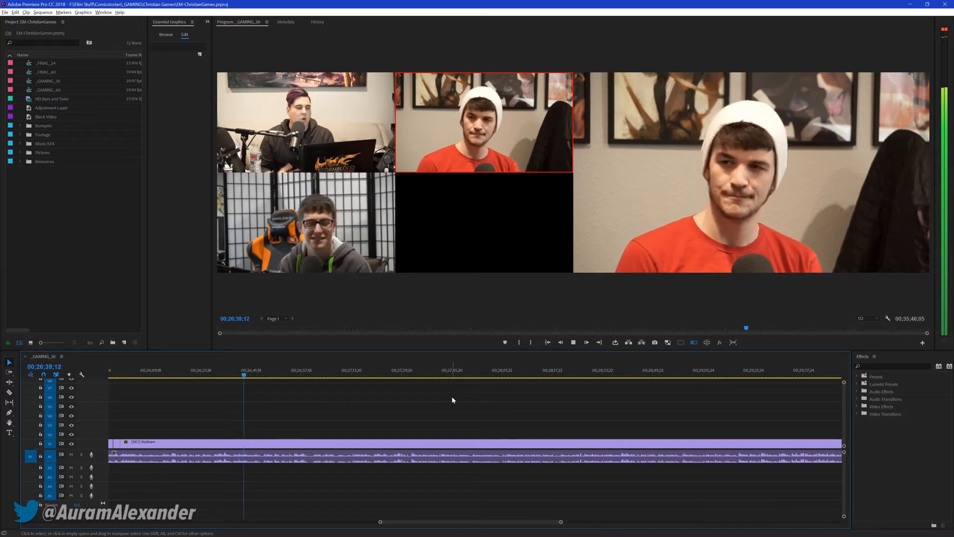
key("1")
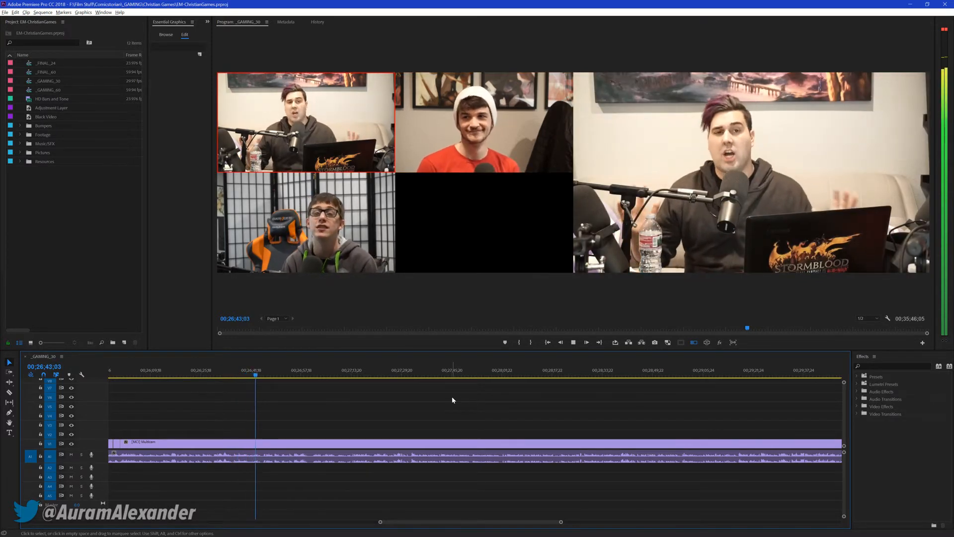
key("3")
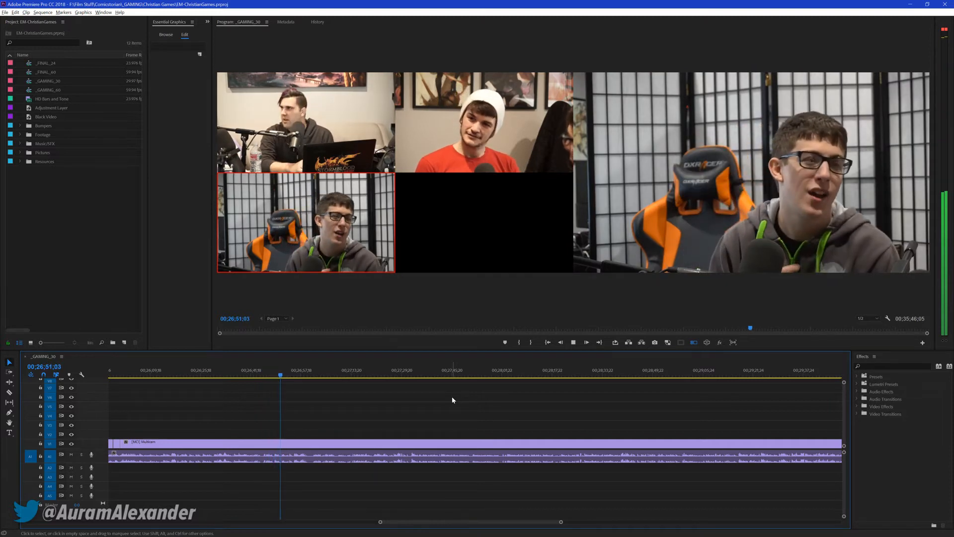
key("1")
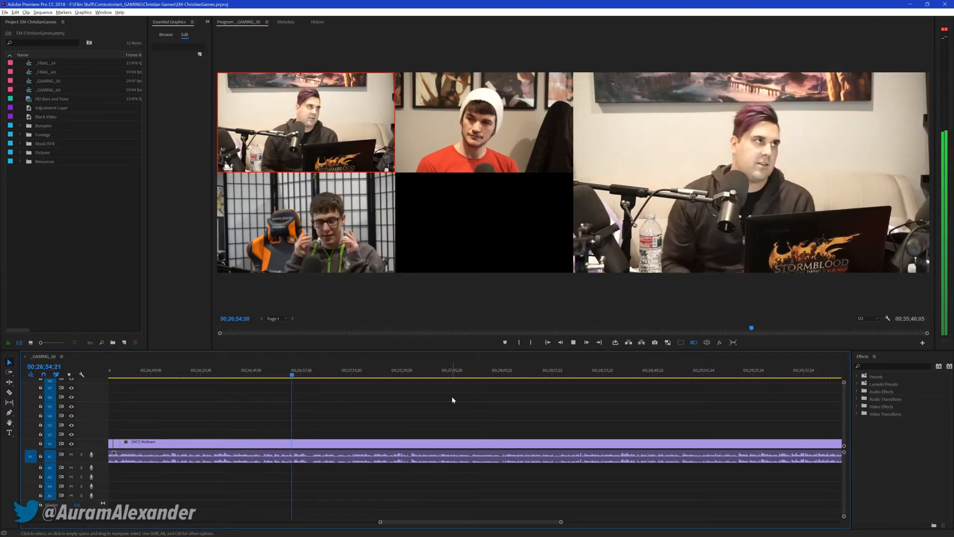
key("3")
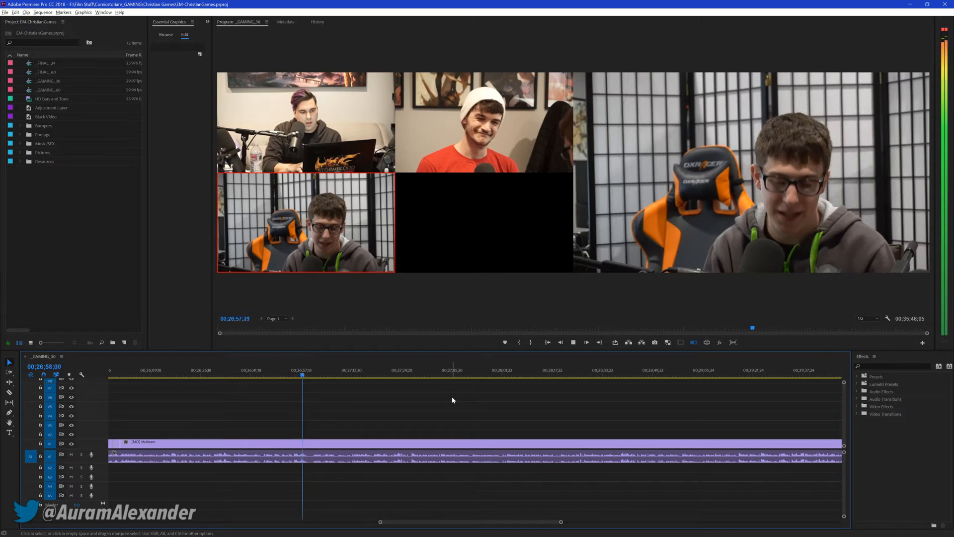
key("ctrl+s")
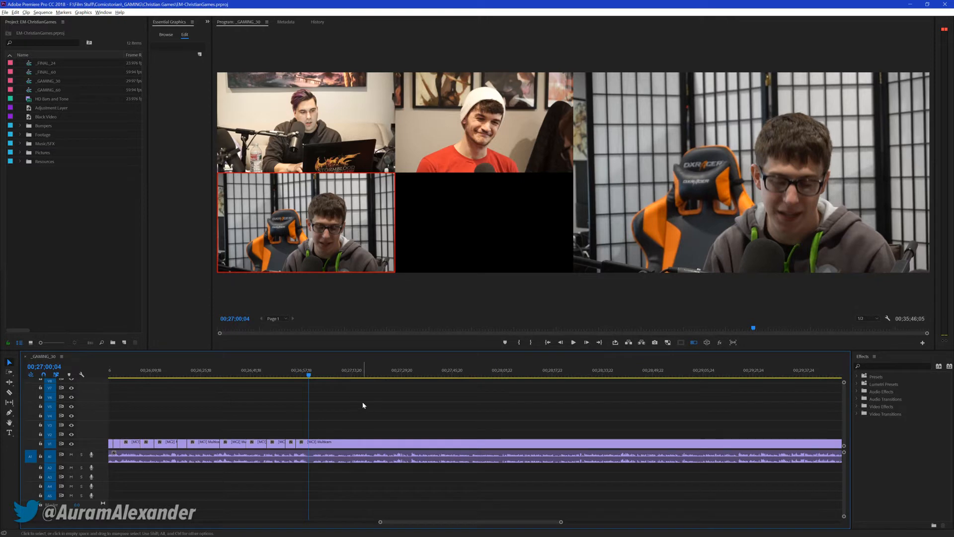
Resume playback from 00;27;00;04 and cut live to cameras 2, 1, 3 and 2 by about 00;27;13
key("space")
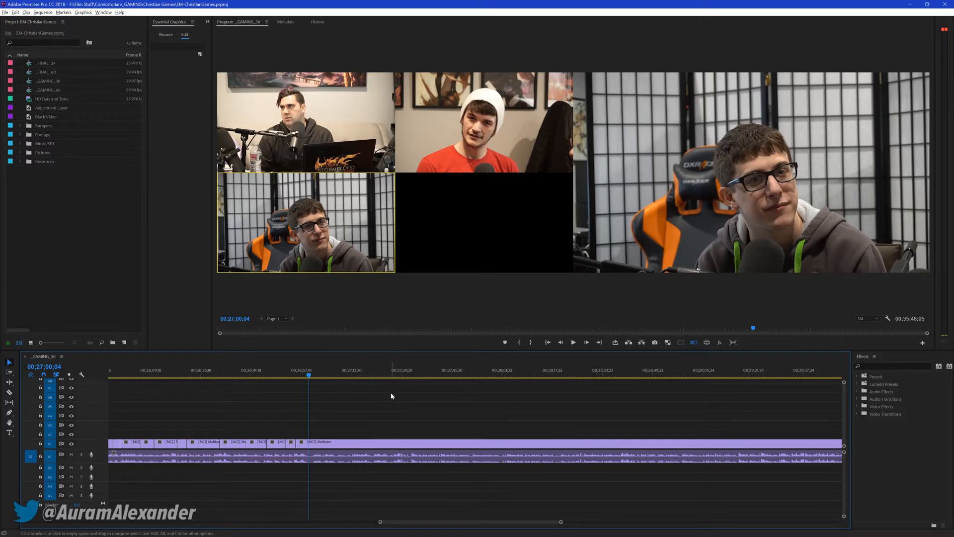
key("space")
key("2")
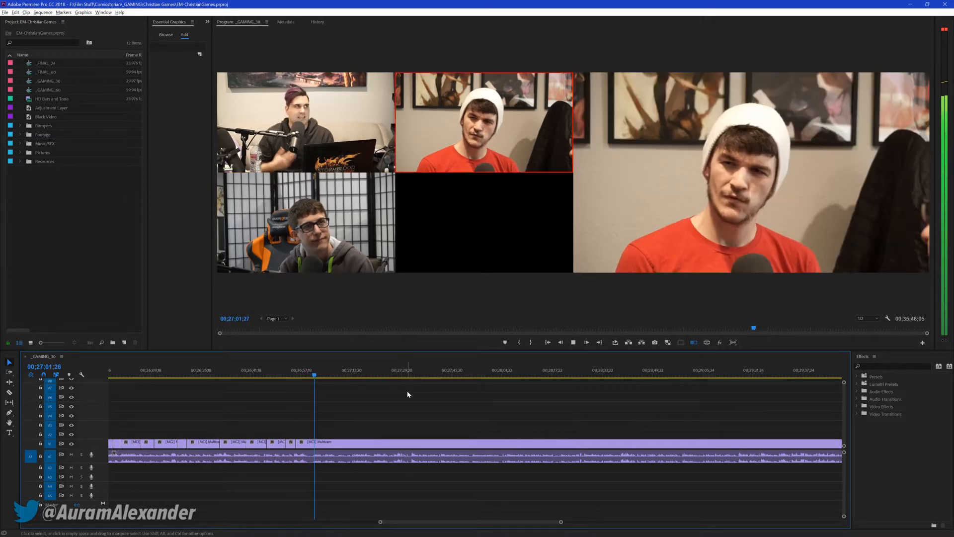
key("1")
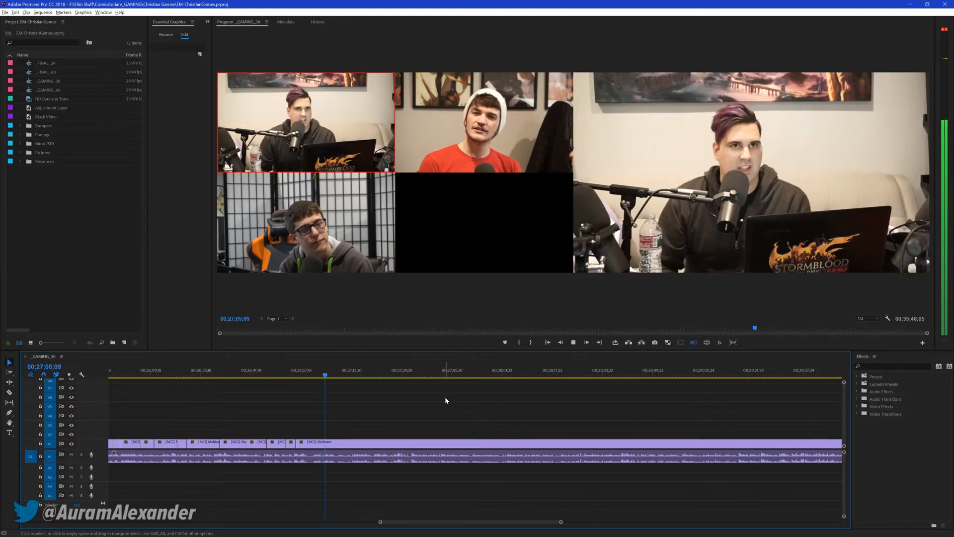
key("3")
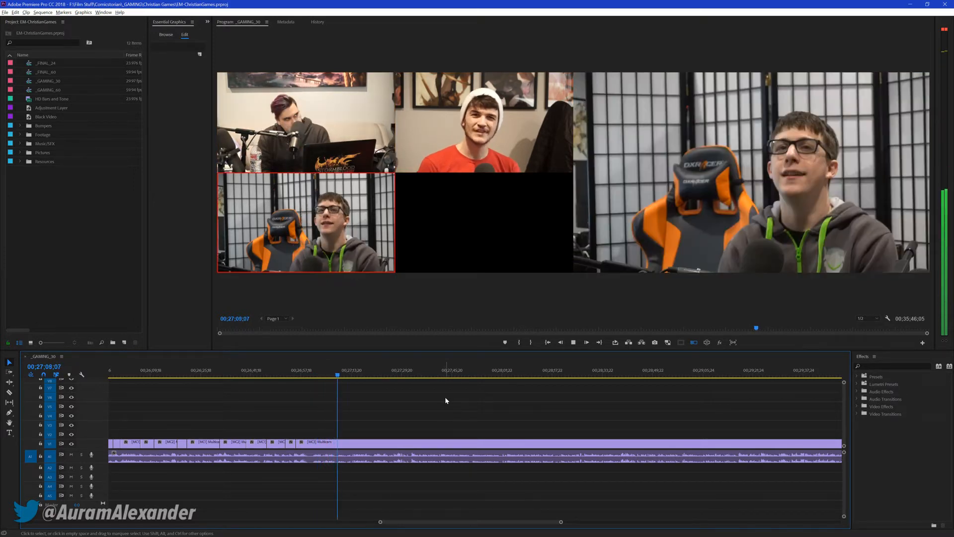
key("2")
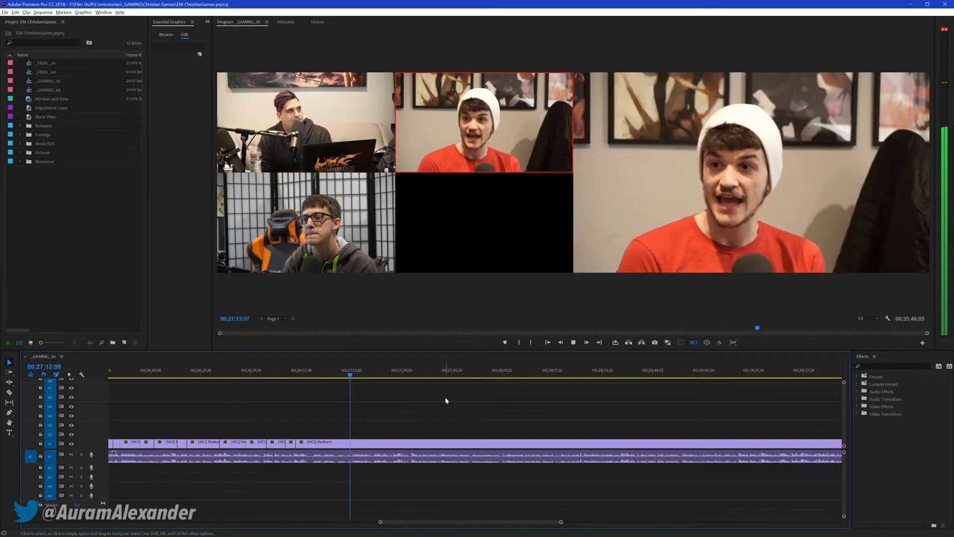
Cut live to cameras 1, 3, 2, 1 and 2 between about 00;27;14 and 00;27;40, and stop playback at 00;27;42;22
key("1")
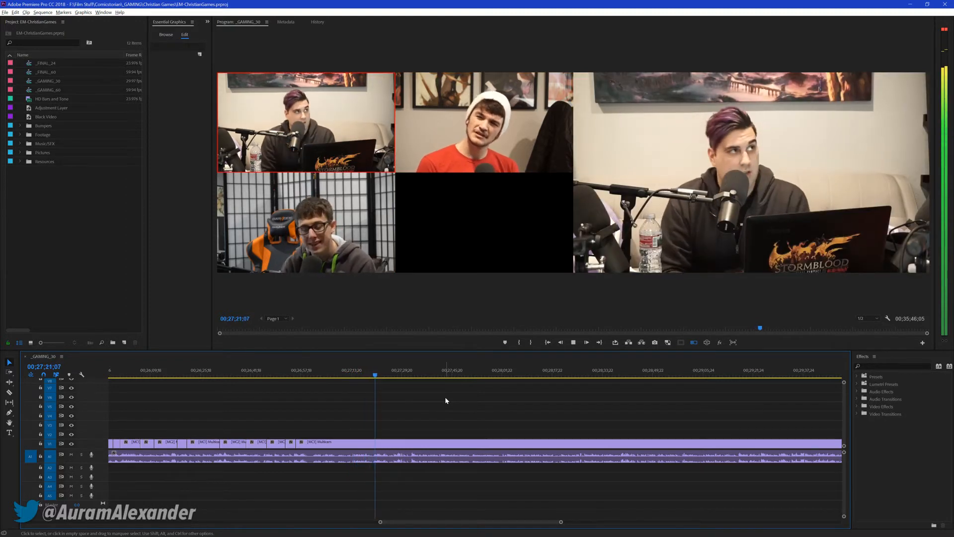
key("3")
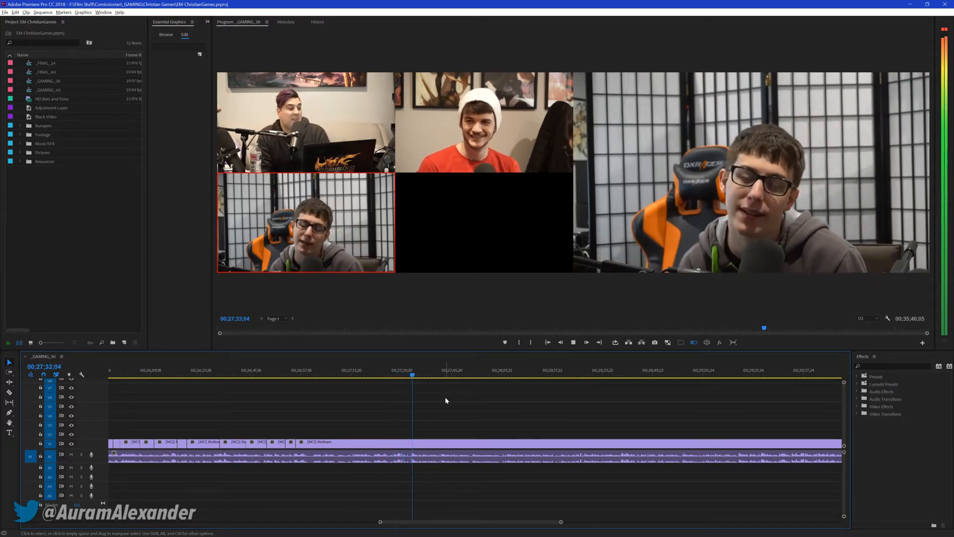
key("2")
key("1")
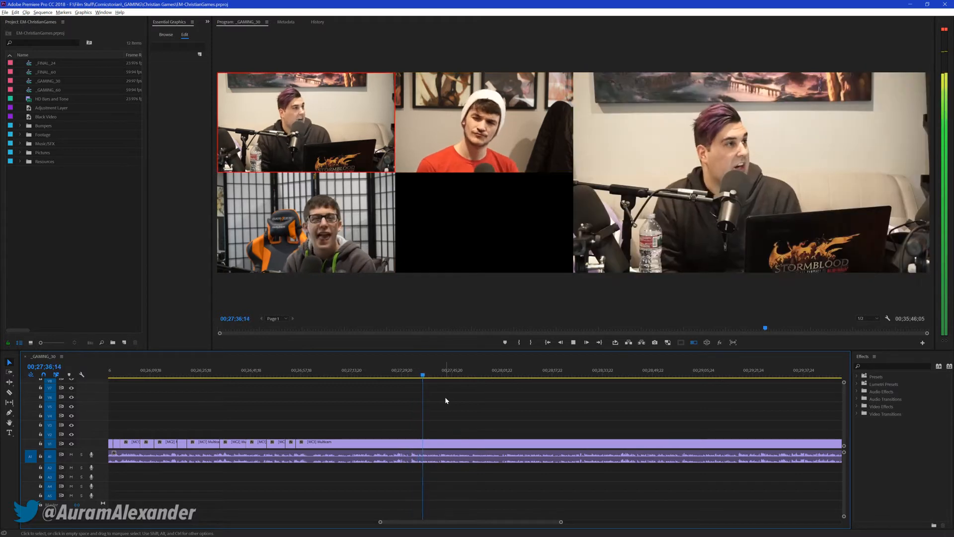
key("2")
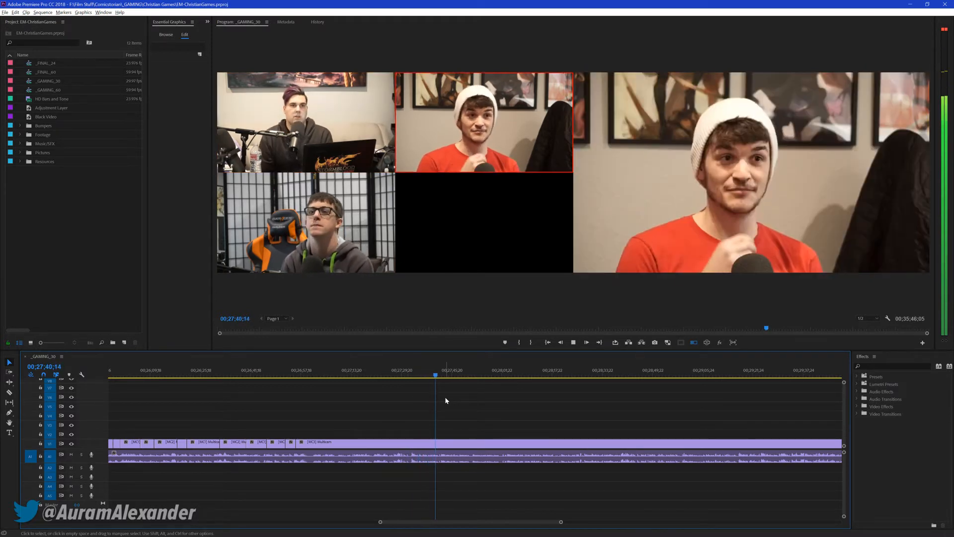
key("space")
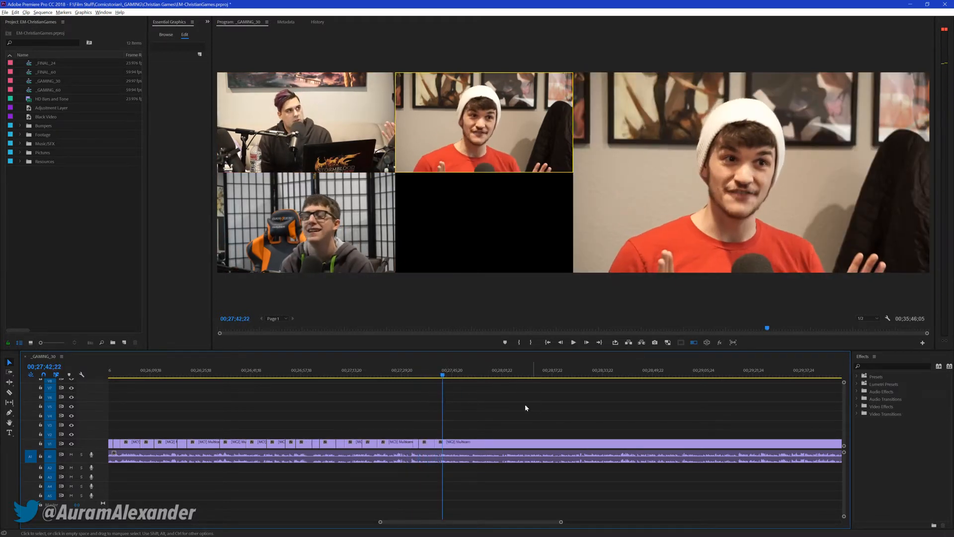
Move the playhead back to 00;27;40;09 and on to 00;27;38;16, saving the project at each position
left_click(435, 374)
key("ctrl+s")
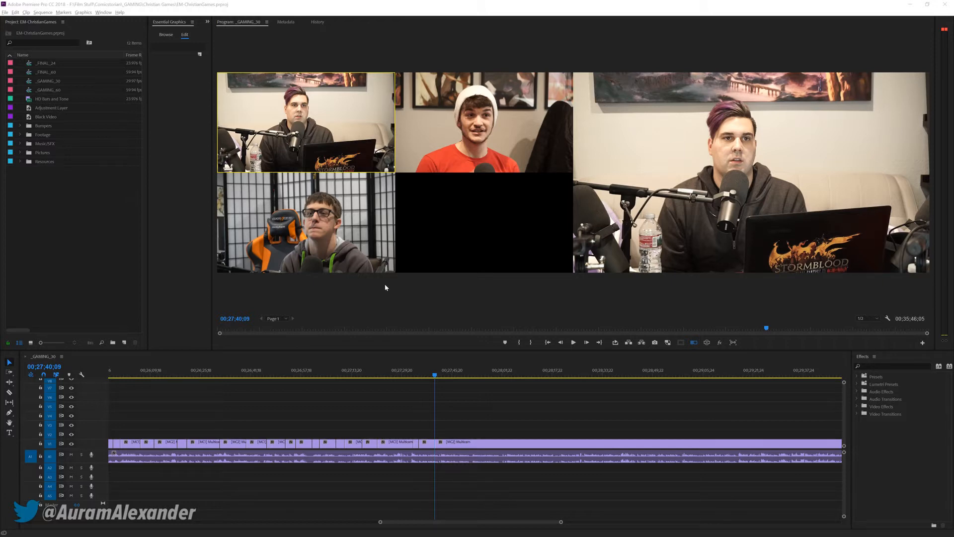
left_click(492, 417)
key("ctrl+s")
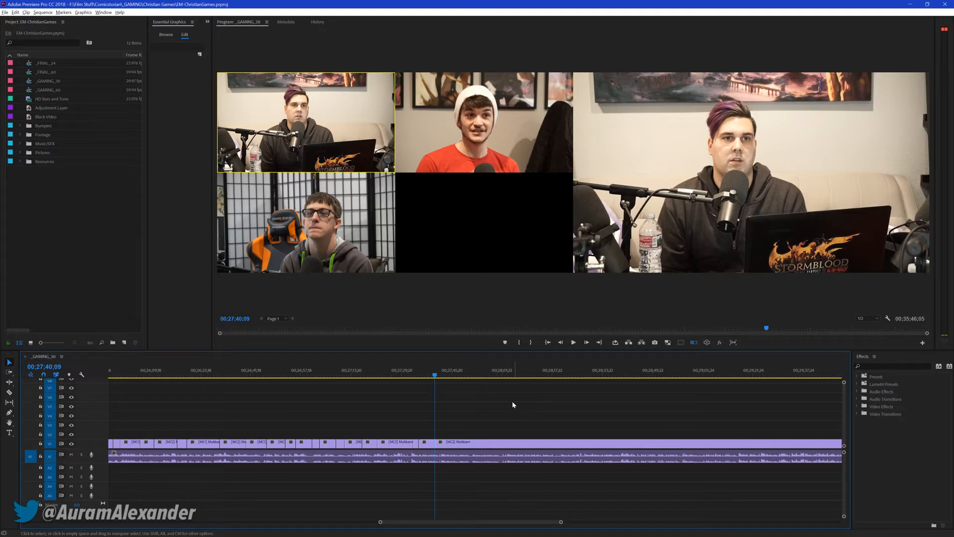
left_click_drag(434, 375, 430, 375)
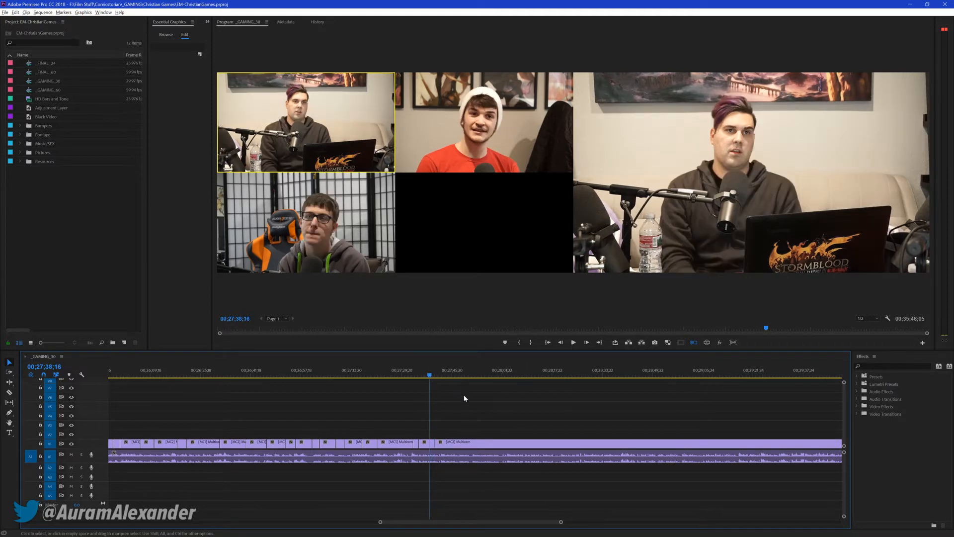
key("ctrl+s")
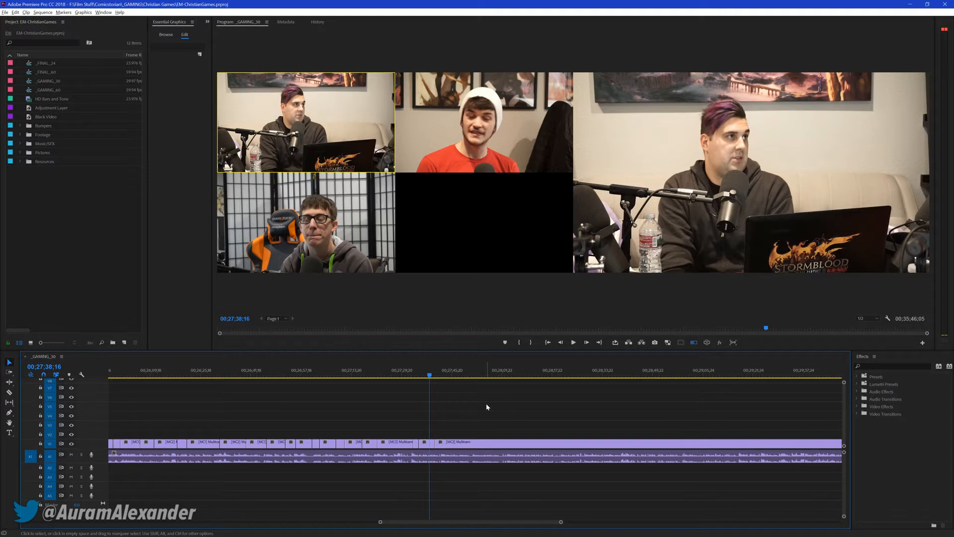
Resume playback from 00;27;38;16 and cut live to cameras 2, 3, 1, 2 and 3 by about 00;28;23
key("space")
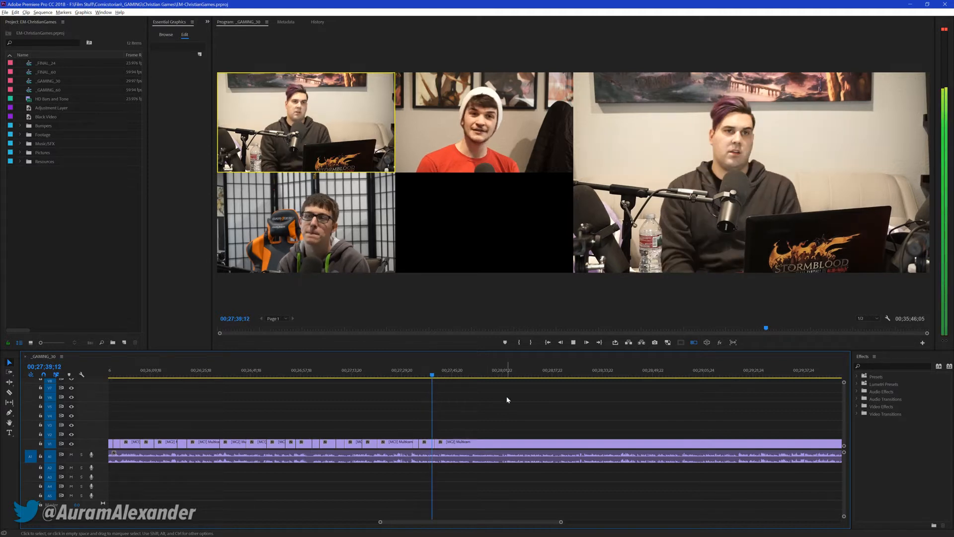
key("2")
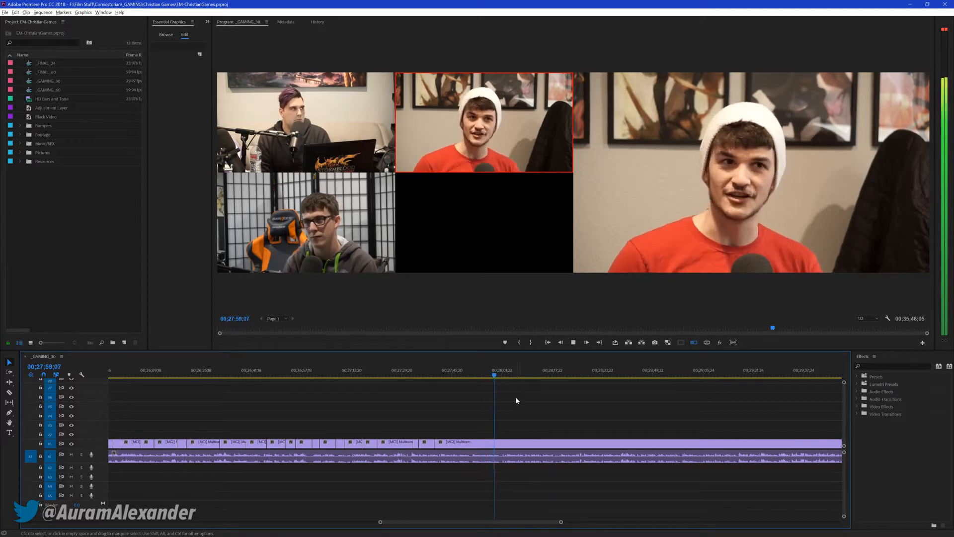
key("3")
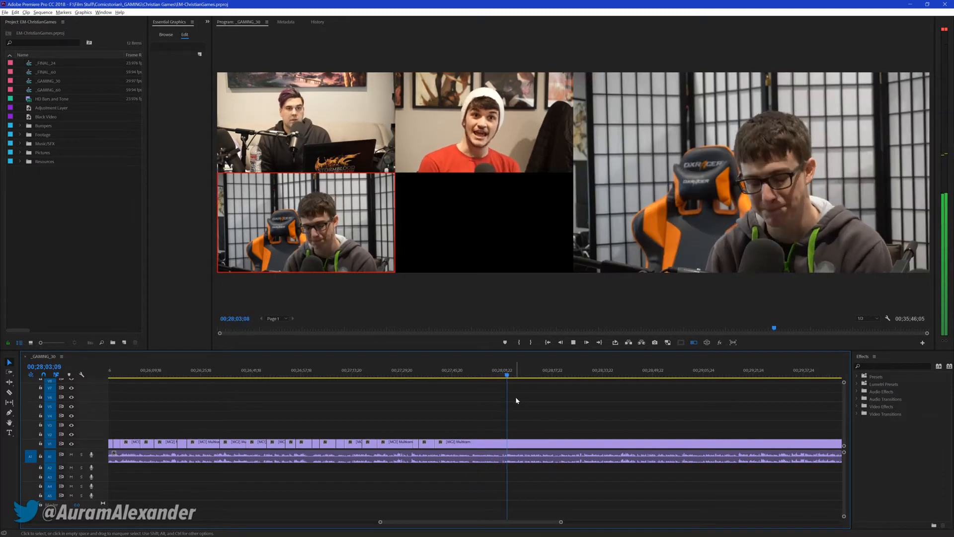
key("1")
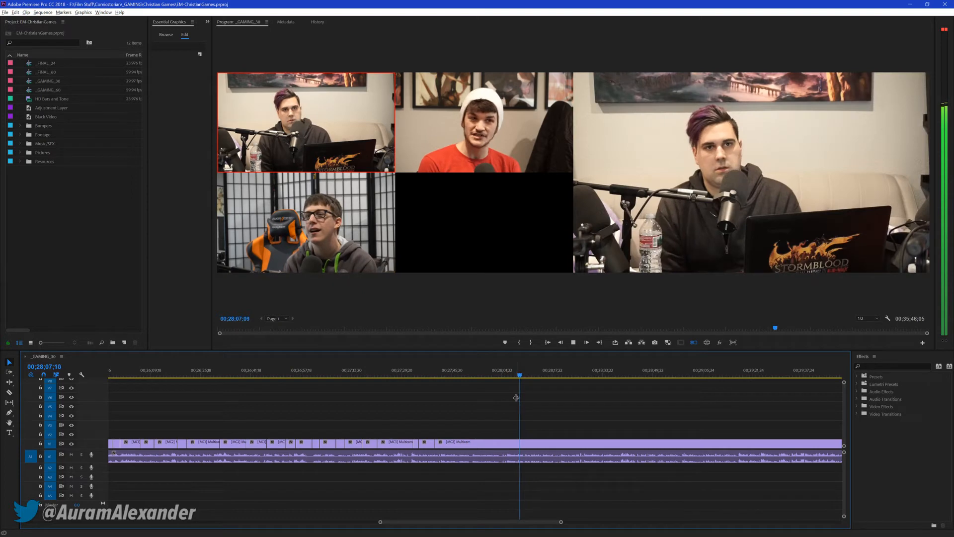
key("2")
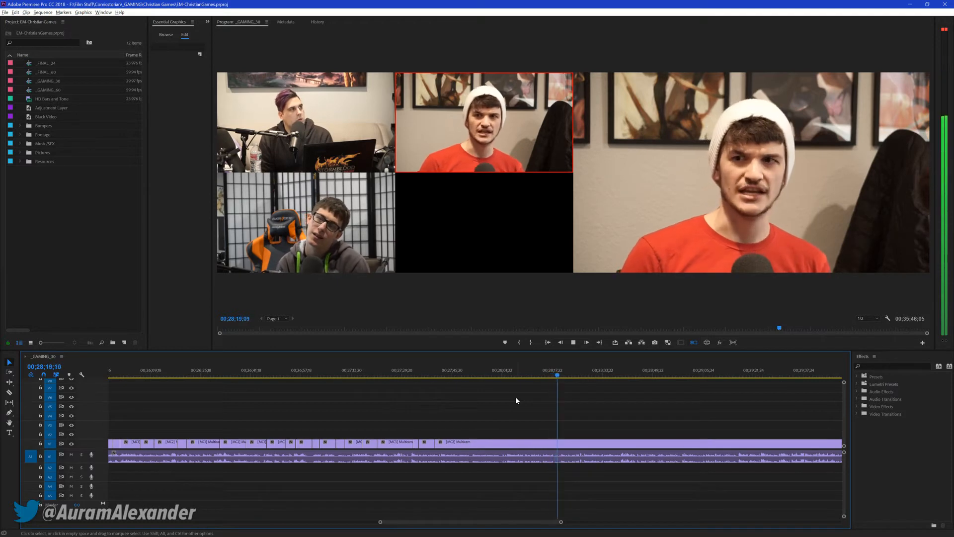
key("3")
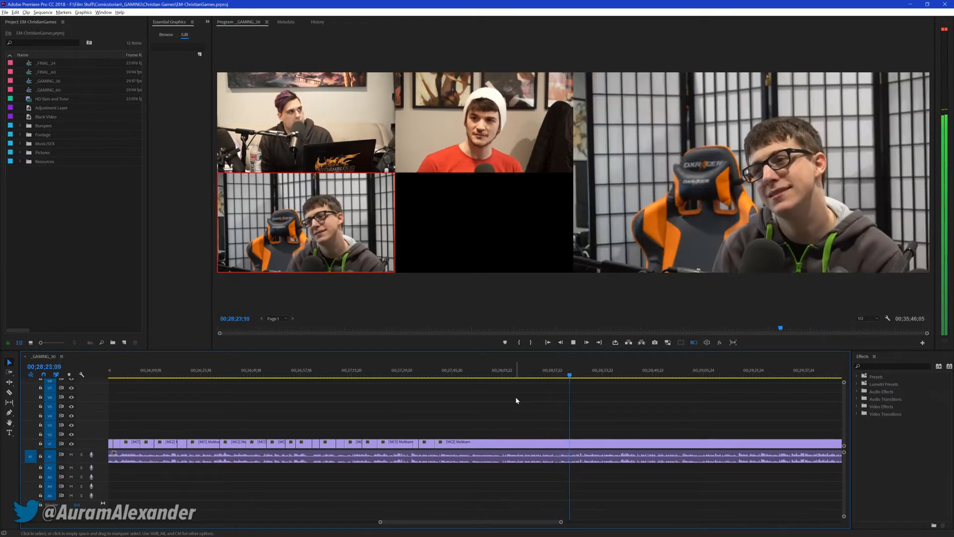
Cut live to cameras 1, 2, 1, 2, 3 and 1 between about 00;28;23 and 00;28;51, and save the project at 00;28;52;06
key("1")
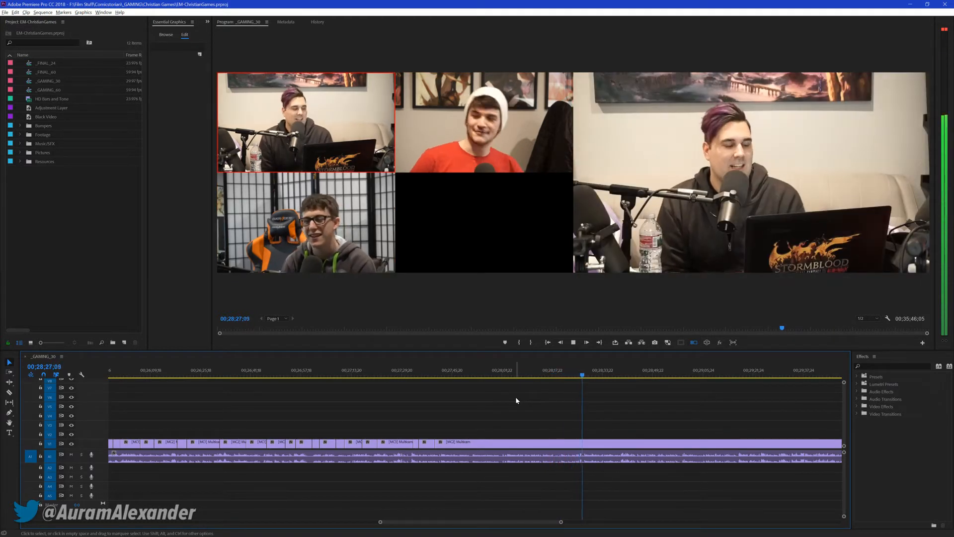
key("2")
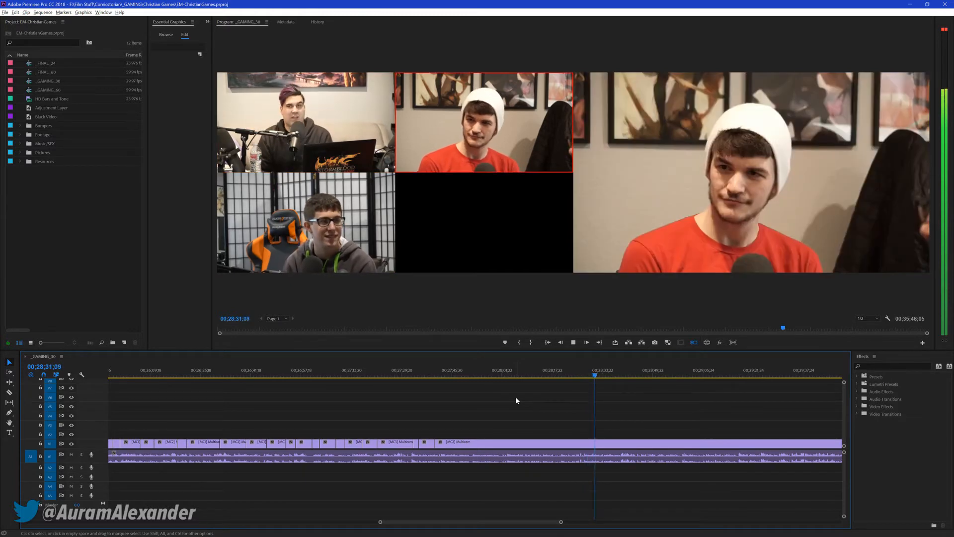
key("1")
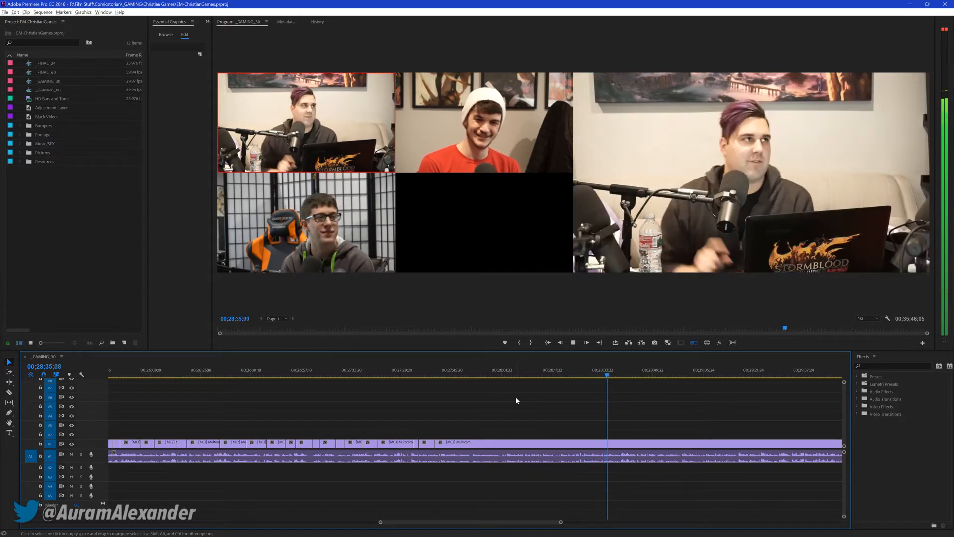
key("2")
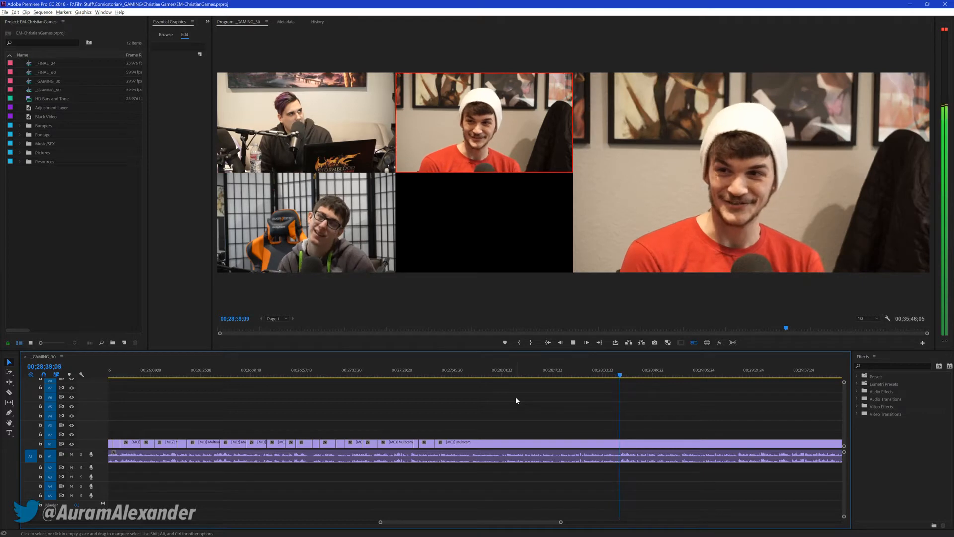
key("3")
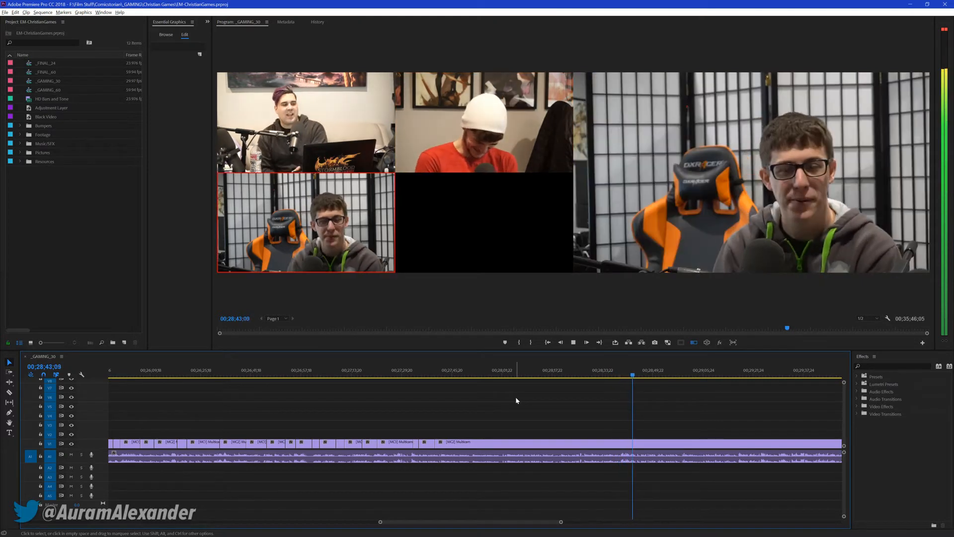
key("1")
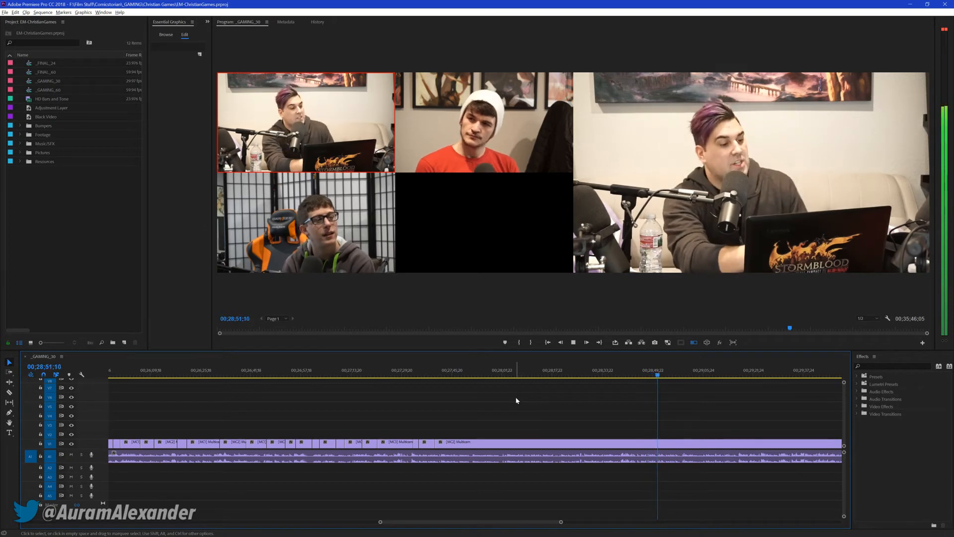
key("ctrl+s")
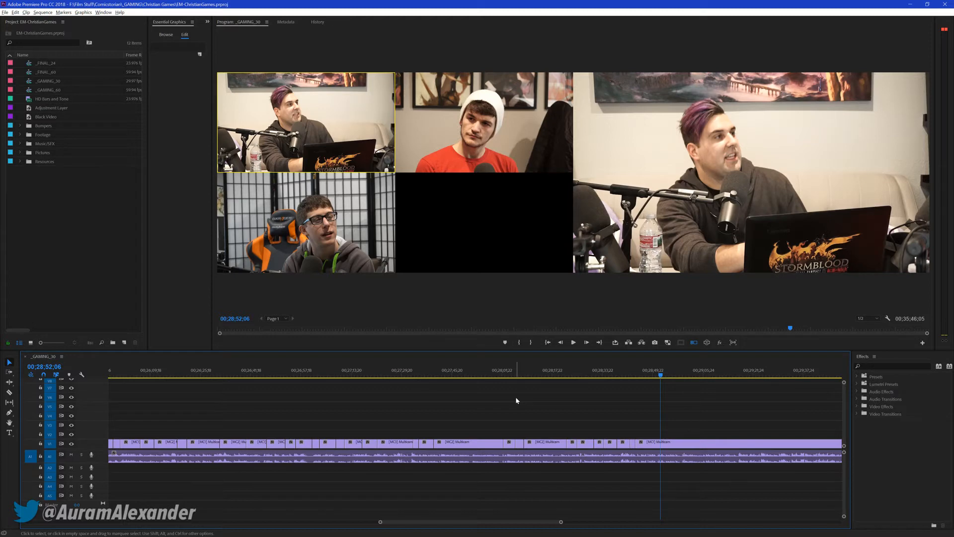
Resume playback from 00;28;52;06 and cut live to cameras 2, 1, 2, 3 and 1 by about 00;29;42
key("space")
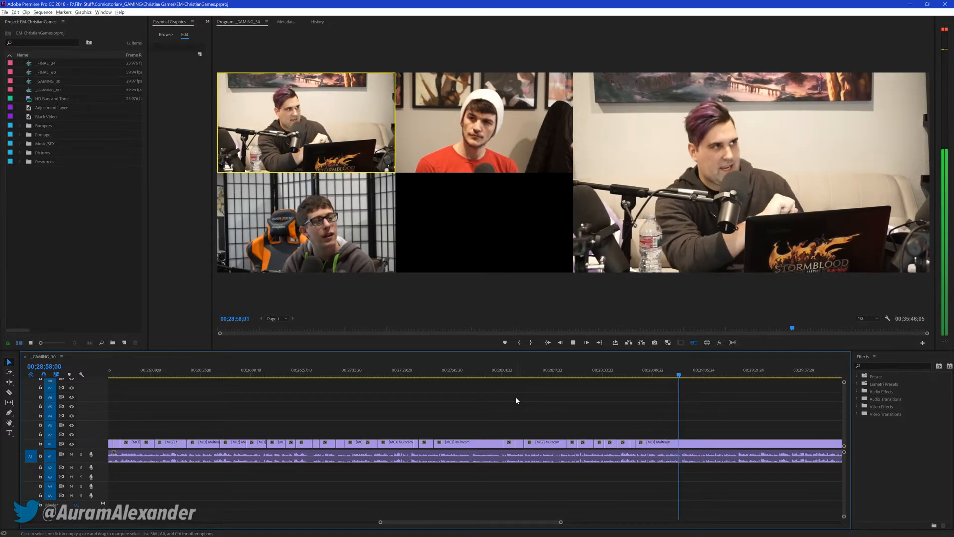
key("2")
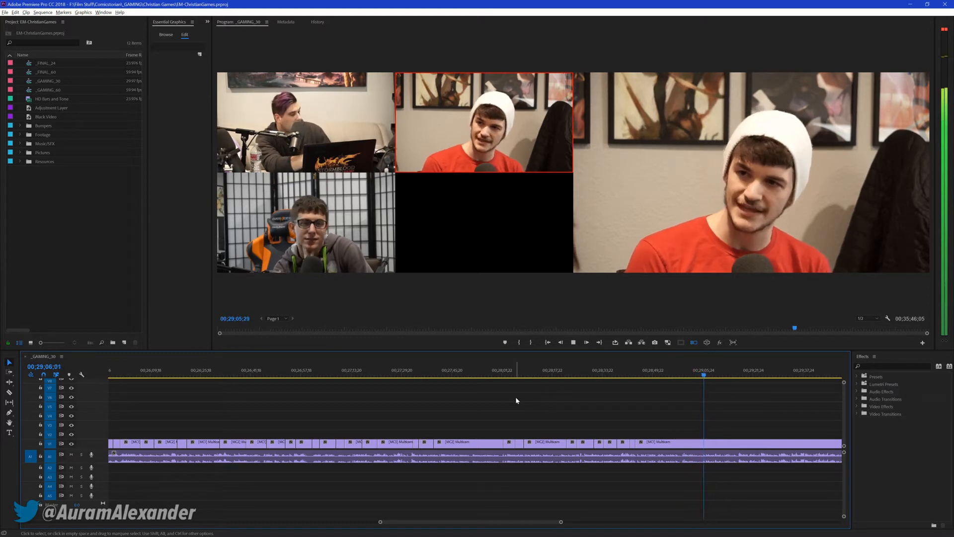
key("1")
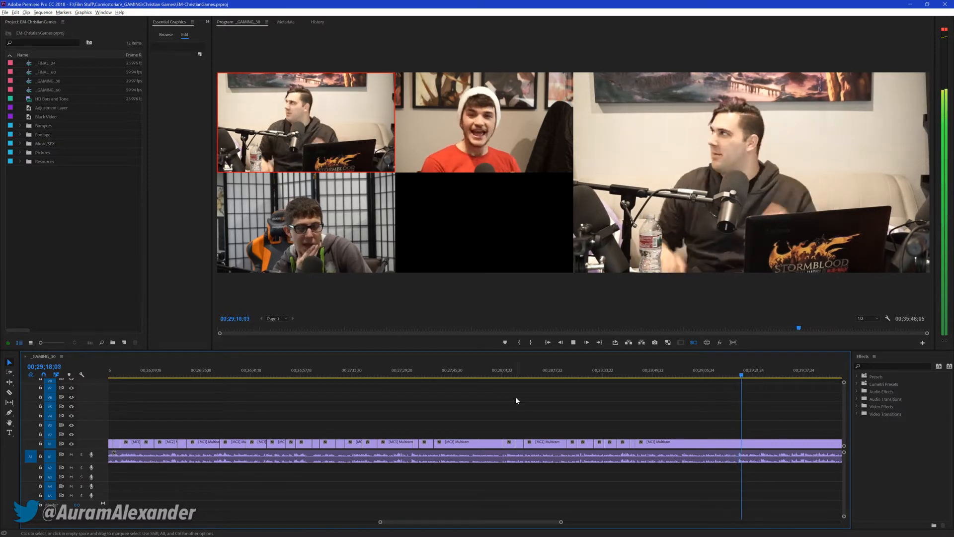
key("2")
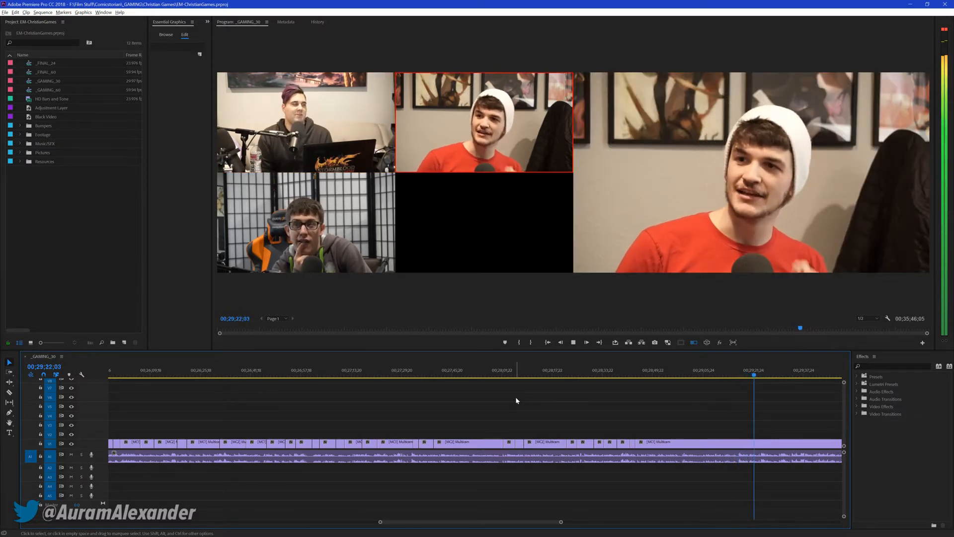
key("3")
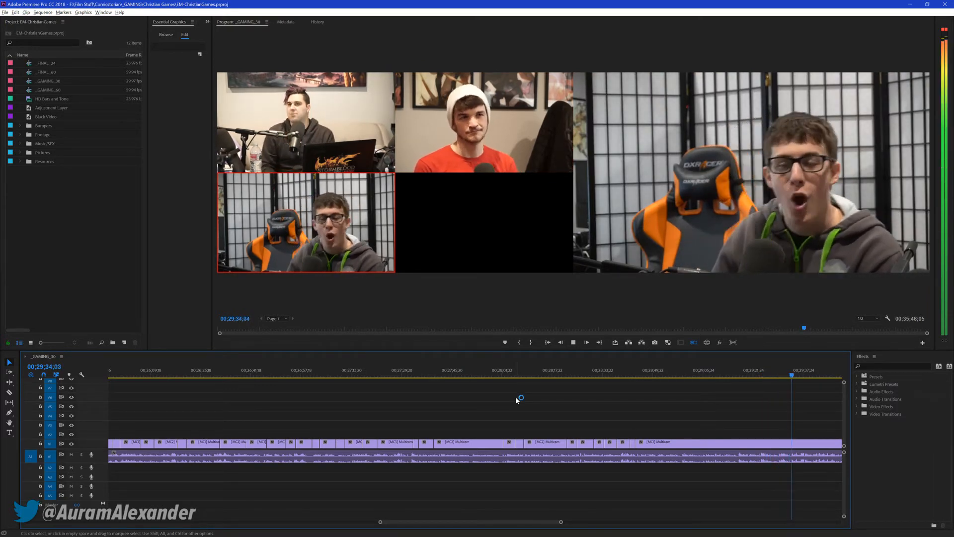
key("1")
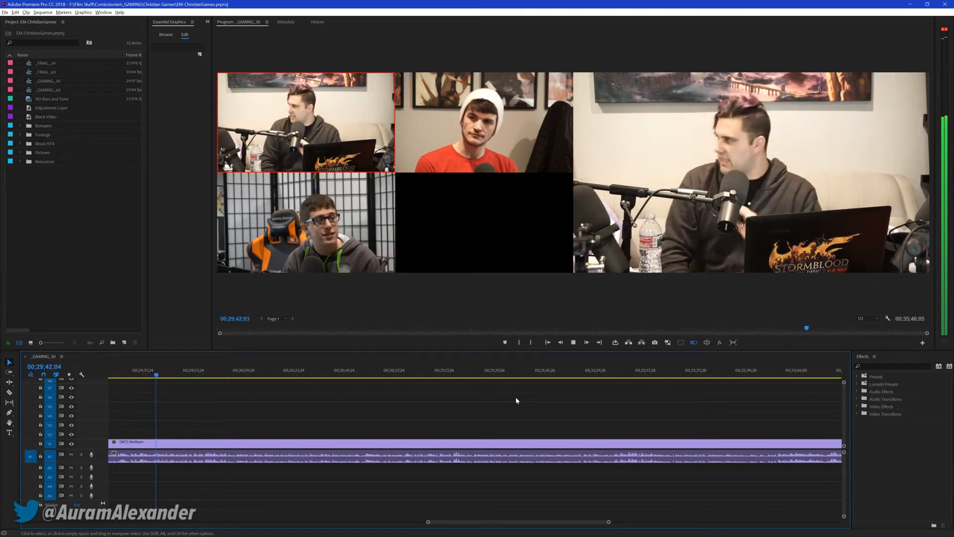
Cut live to cameras 3, 1, 3, 2 and 1 between about 00;29;42 and 00;30;27, and stop playback at 00;30;28;16
key("3")
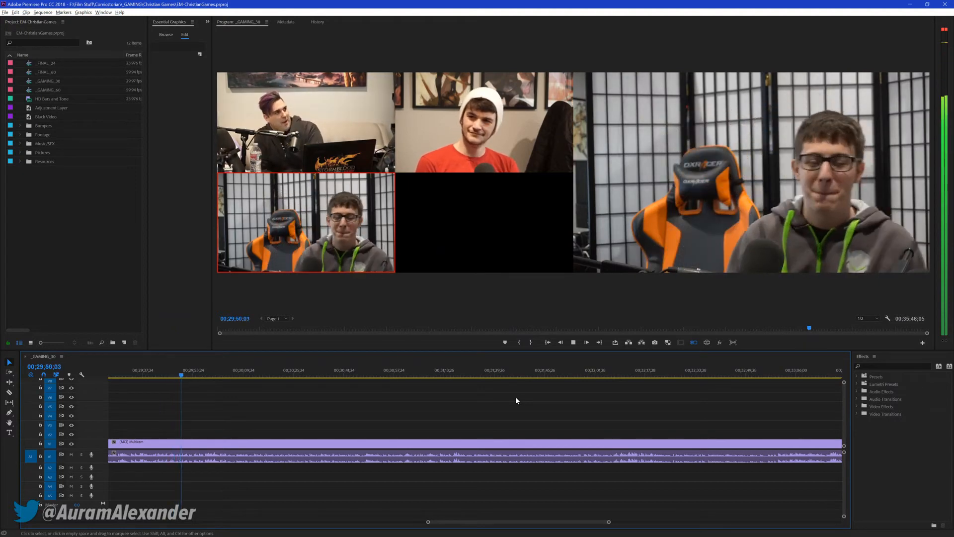
key("1")
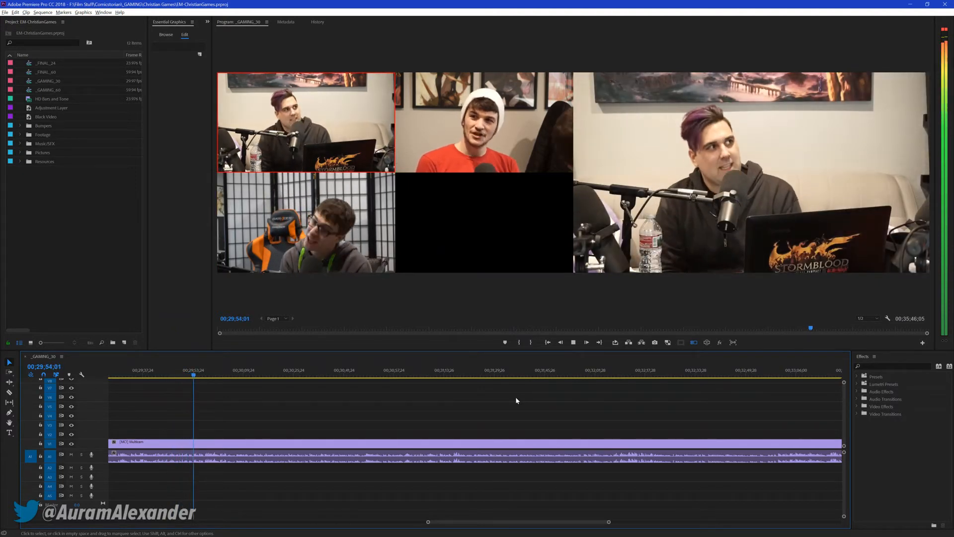
key("3")
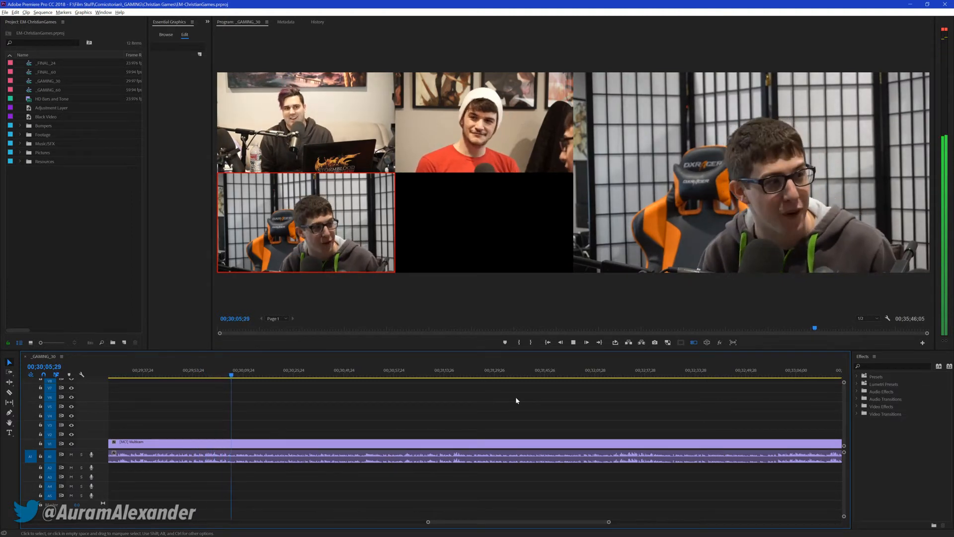
key("2")
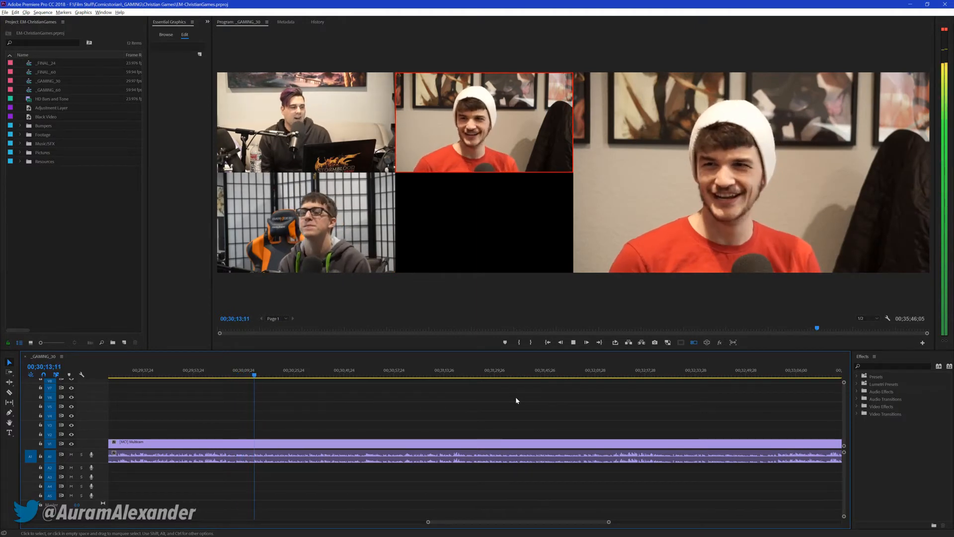
key("1")
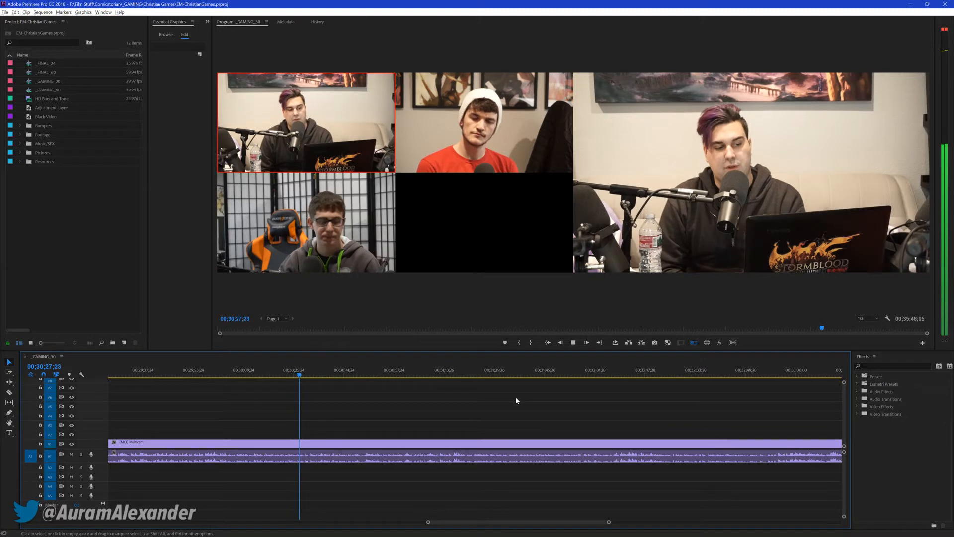
key("space")
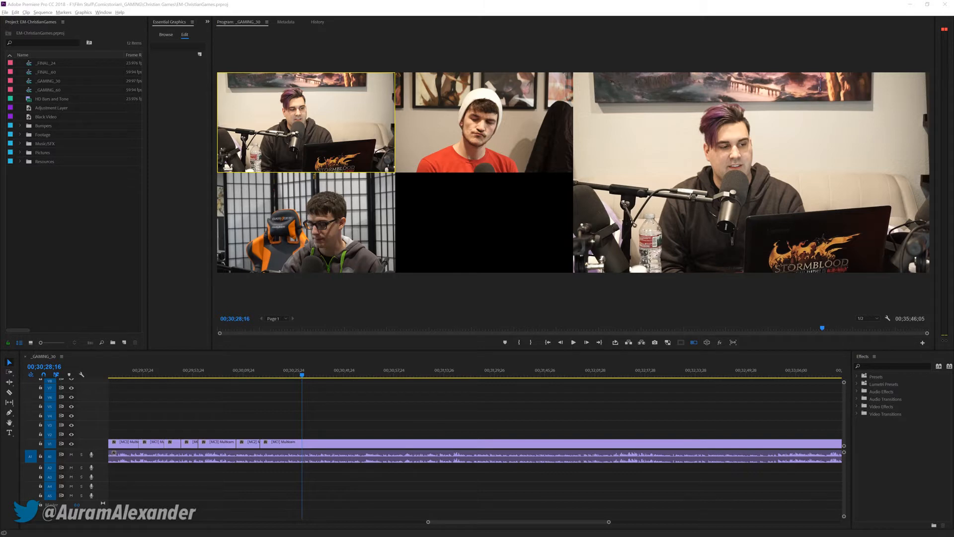
Resume playback of the sequence from 00;30;28;16 and cut live to cameras 2, 1, 2 and 1 by about 00;31;03
left_click(431, 427)
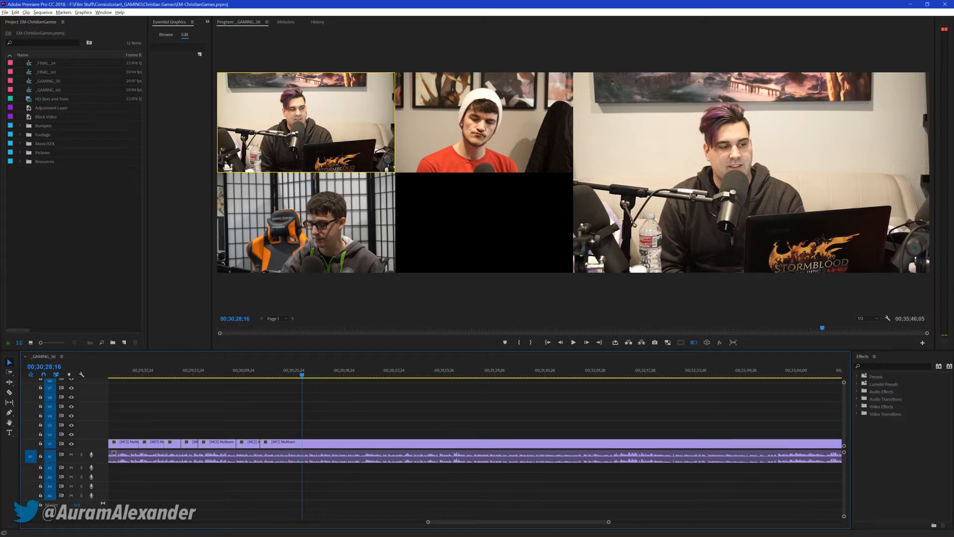
left_click(396, 397)
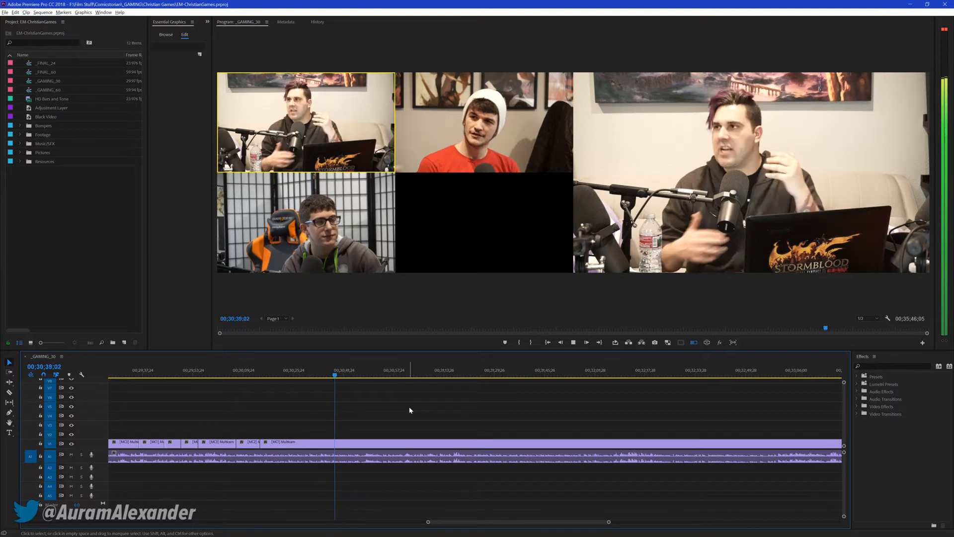
key("2")
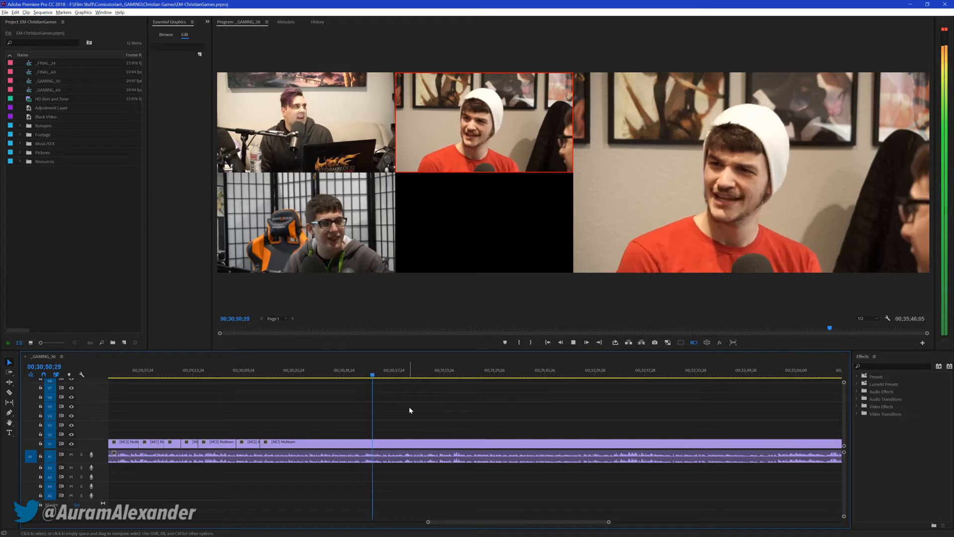
key("1")
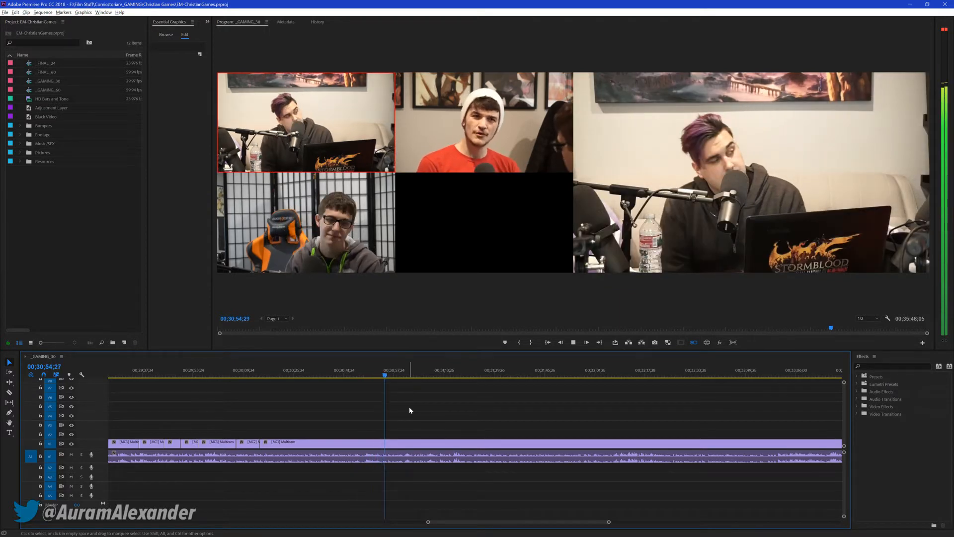
key("2")
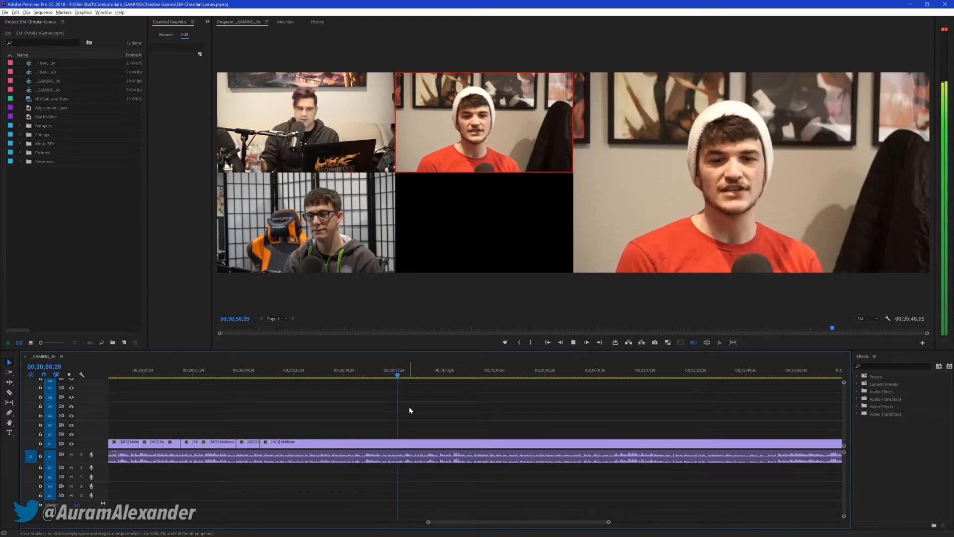
key("1")
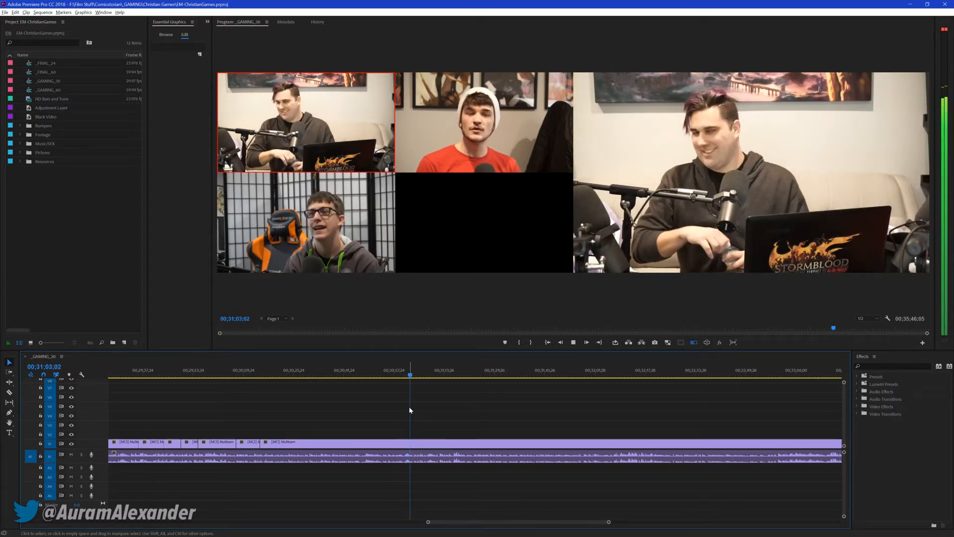
Cut live to cameras 2, 3 and 2 between about 00;31;03 and 00;31;23, then stop at 00;31;26;19 and save the project
key("2")
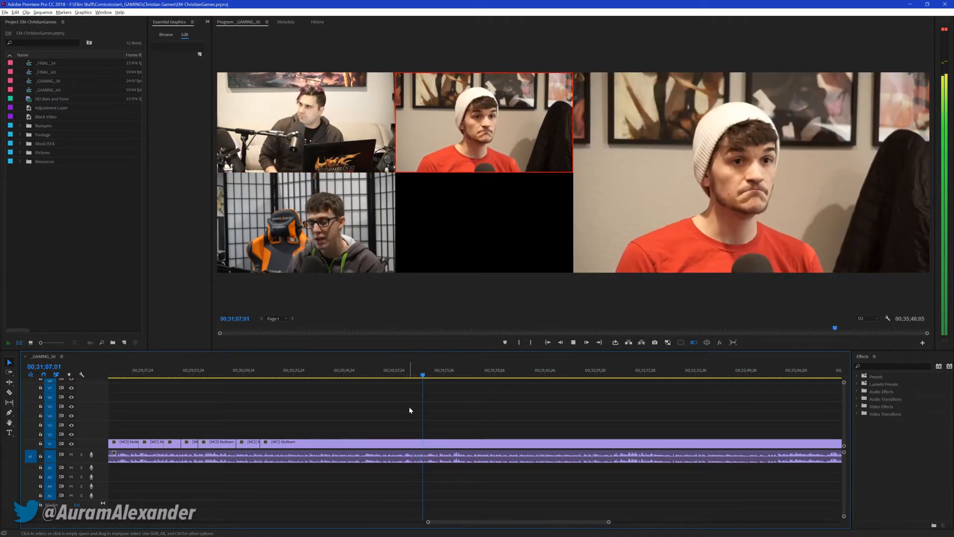
key("3")
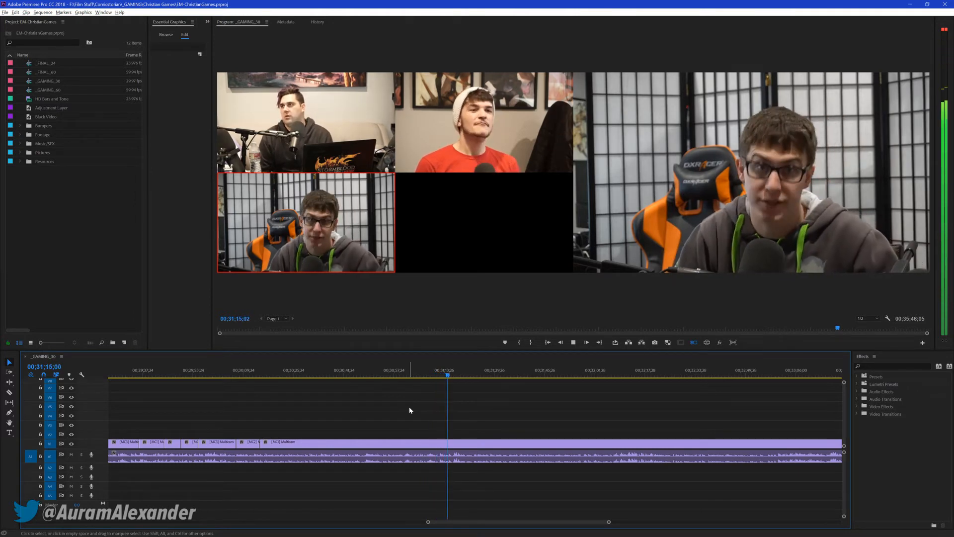
key("2")
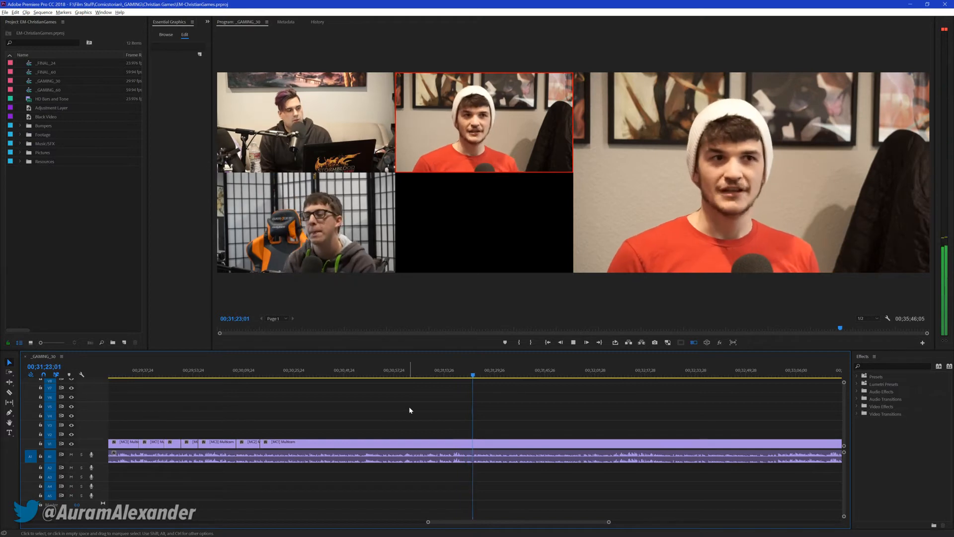
key("space")
key("ctrl+s")
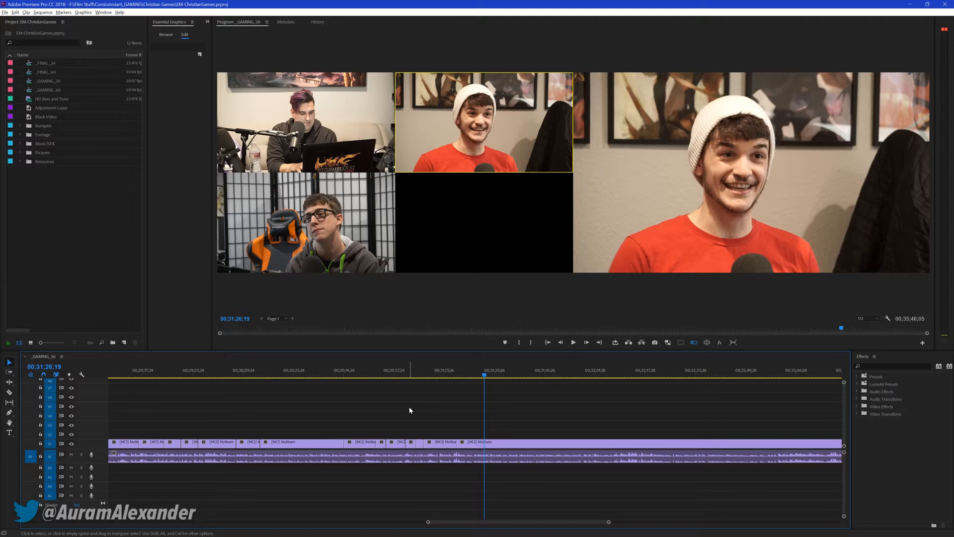
Play the sequence on from 00;31;26;19, pausing at 00;31;29;20, and cut live to cameras 3, 2, 1 and 3 by about 00;32;21
key("space")
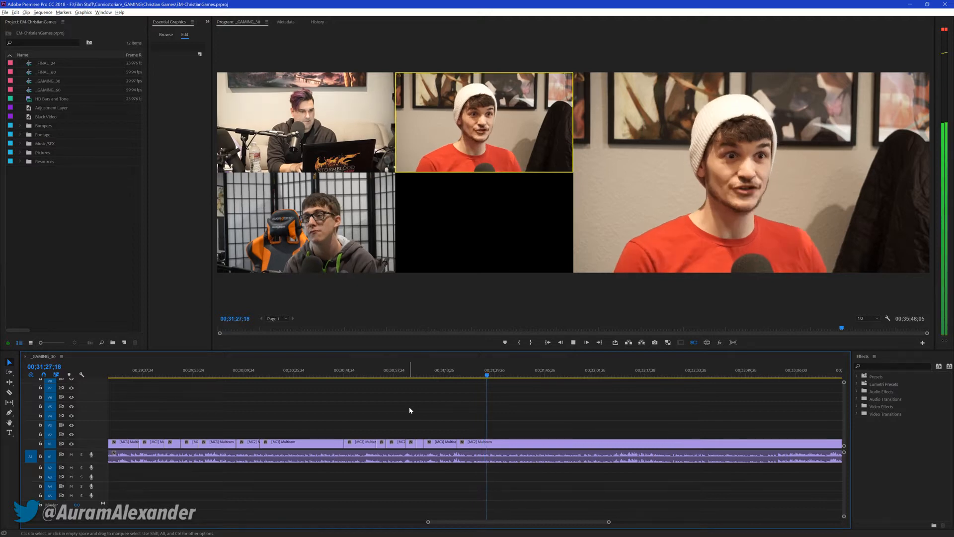
key("space")
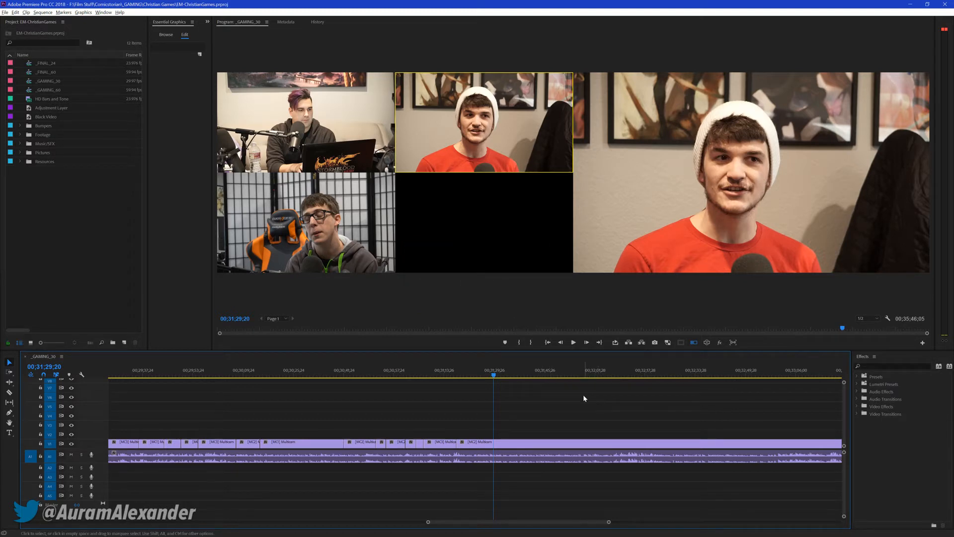
key("space")
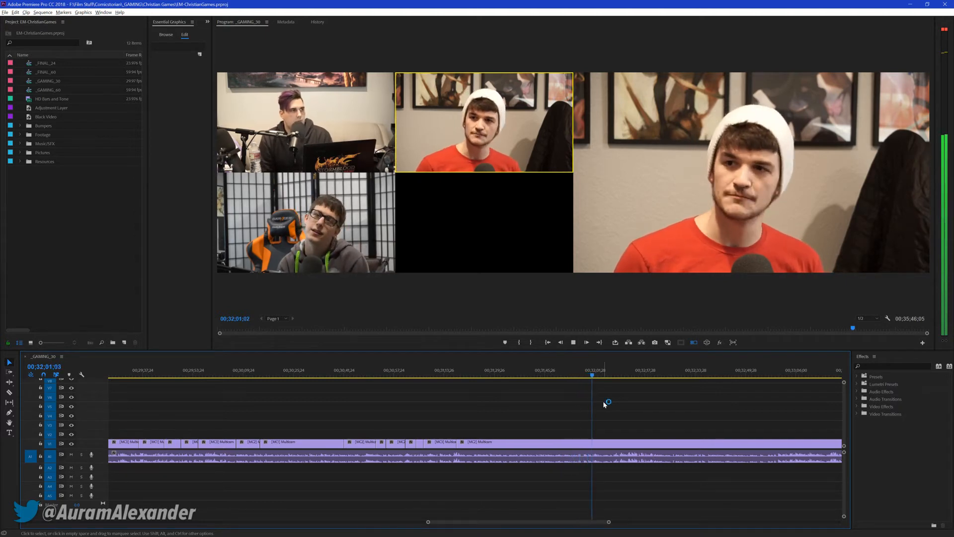
key("3")
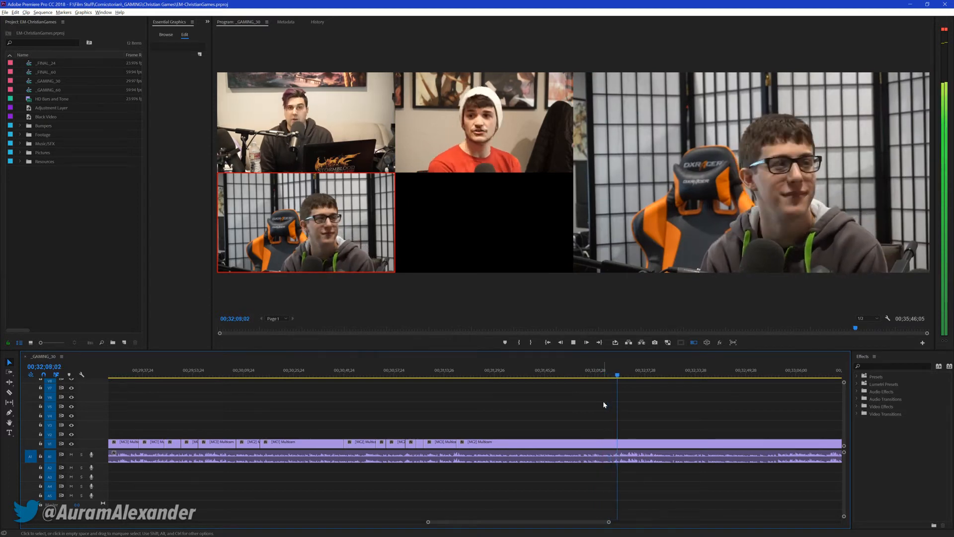
key("2")
key("1")
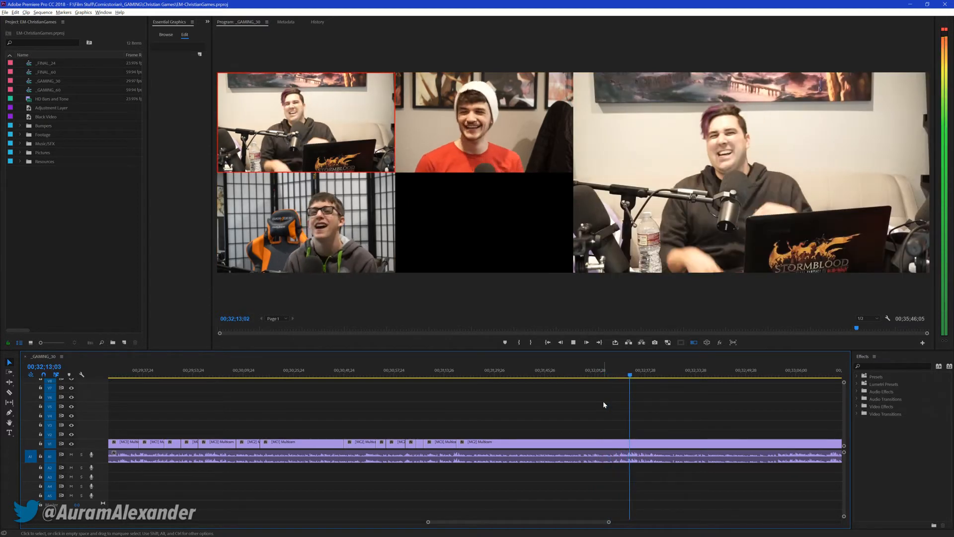
key("3")
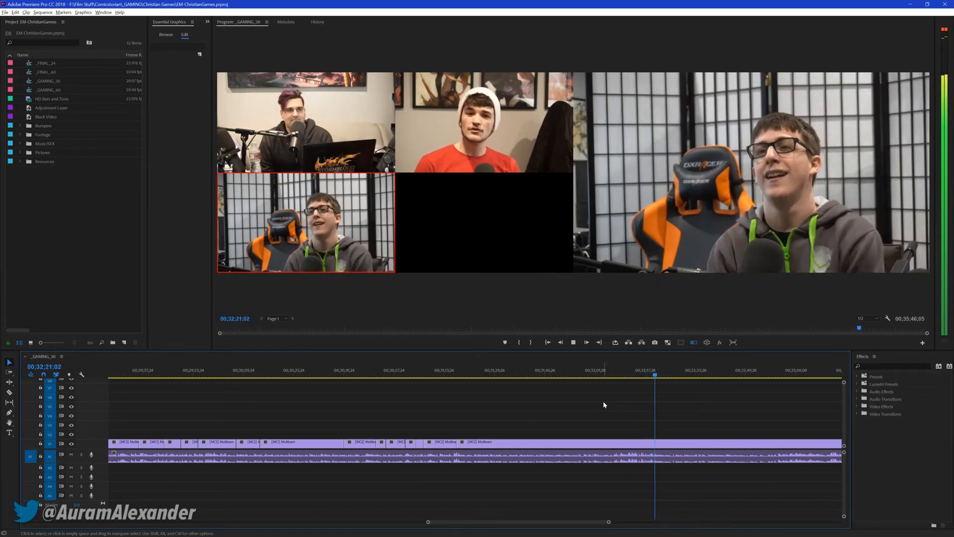
Cut live to cameras 2, 1, 3, 2, 1, 2 and 3 between about 00;32;21 and 00;33;25
key("2")
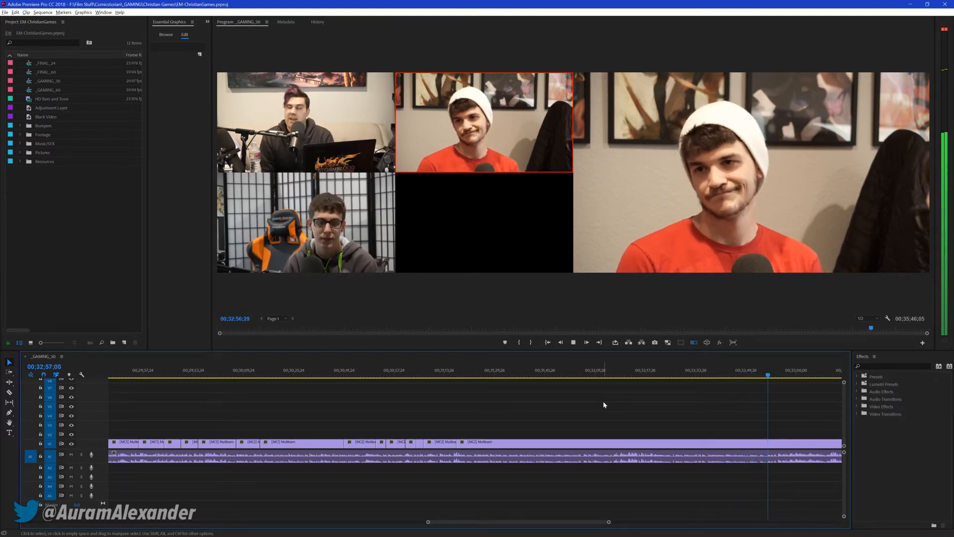
key("1")
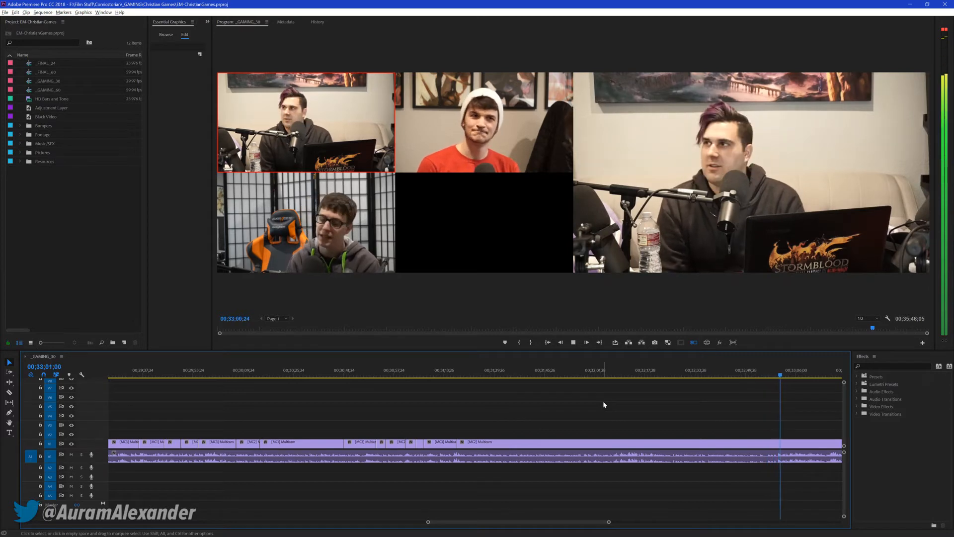
key("3")
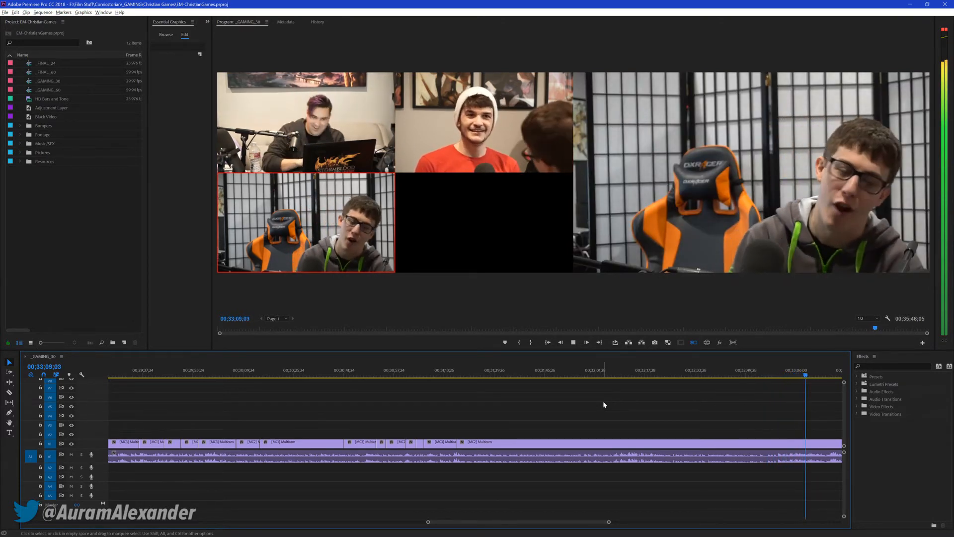
key("2")
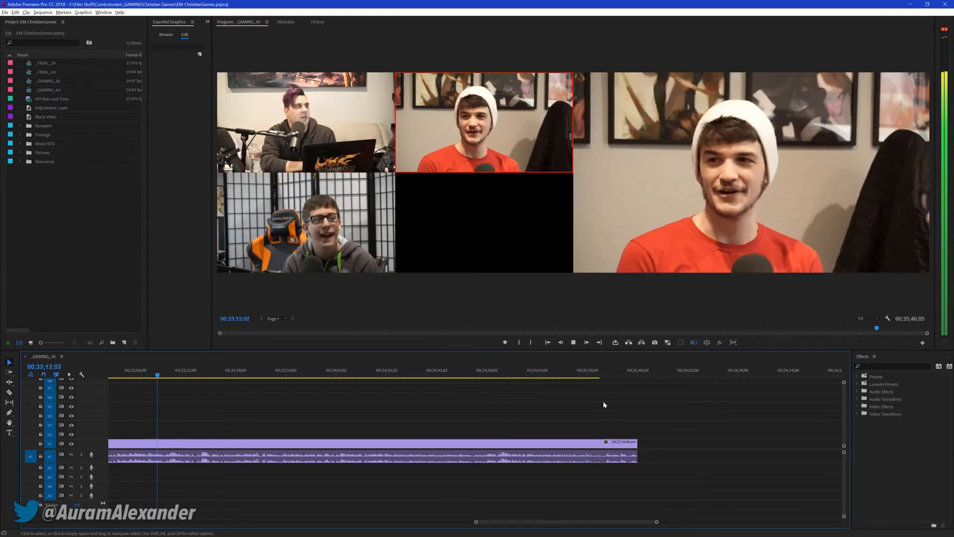
key("1")
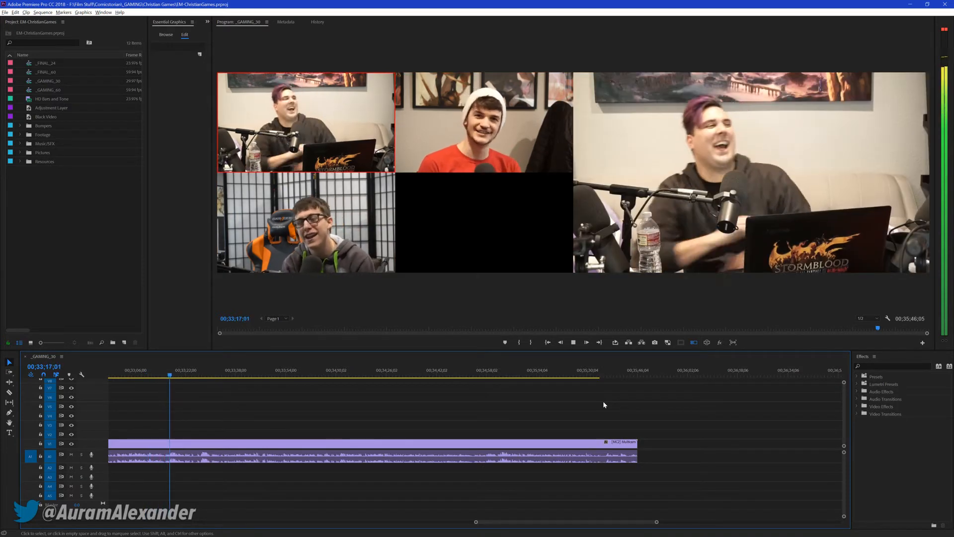
key("2")
key("3")
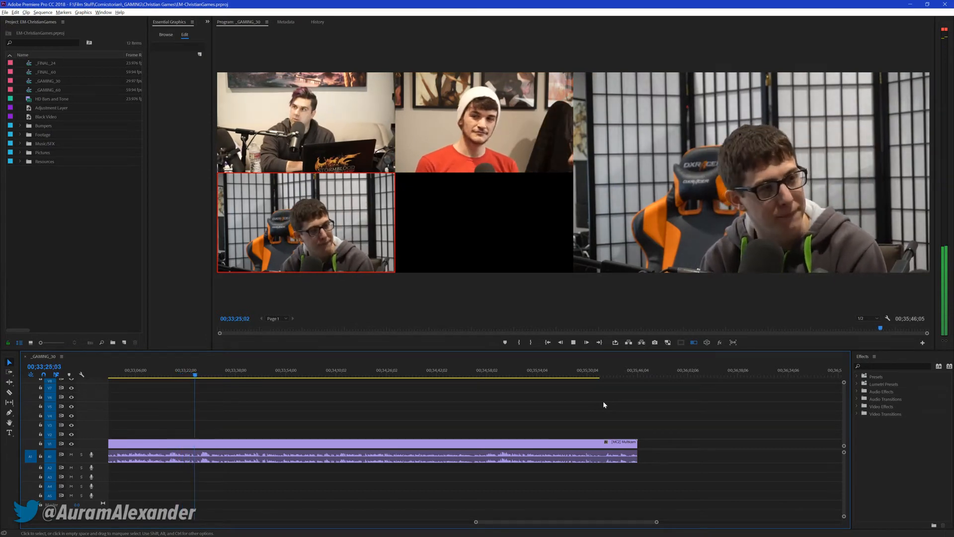
Cut live to cameras 1, 2, 1, 3 and 1 between about 00;33;25 and 00;33;49, then stop at 00;33;52;12 and save the project
key("1")
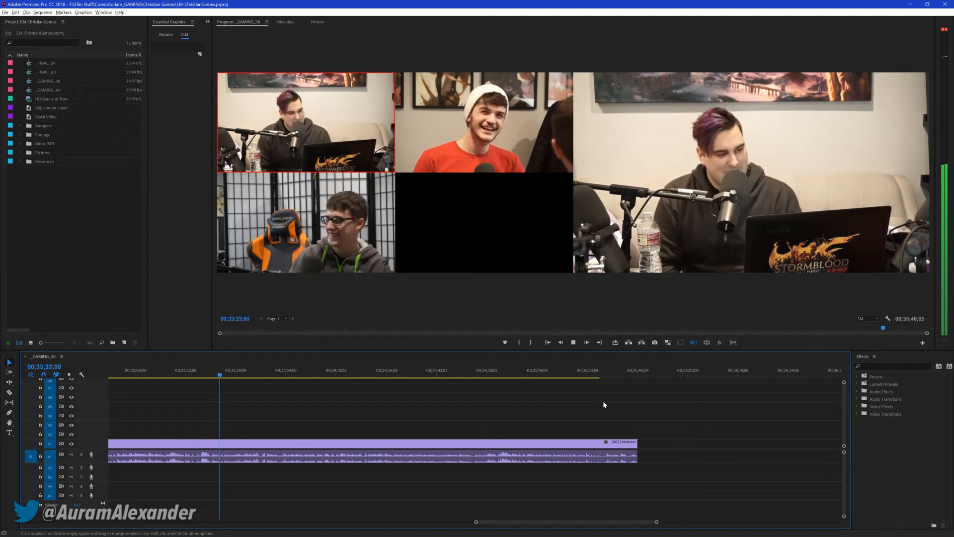
key("2")
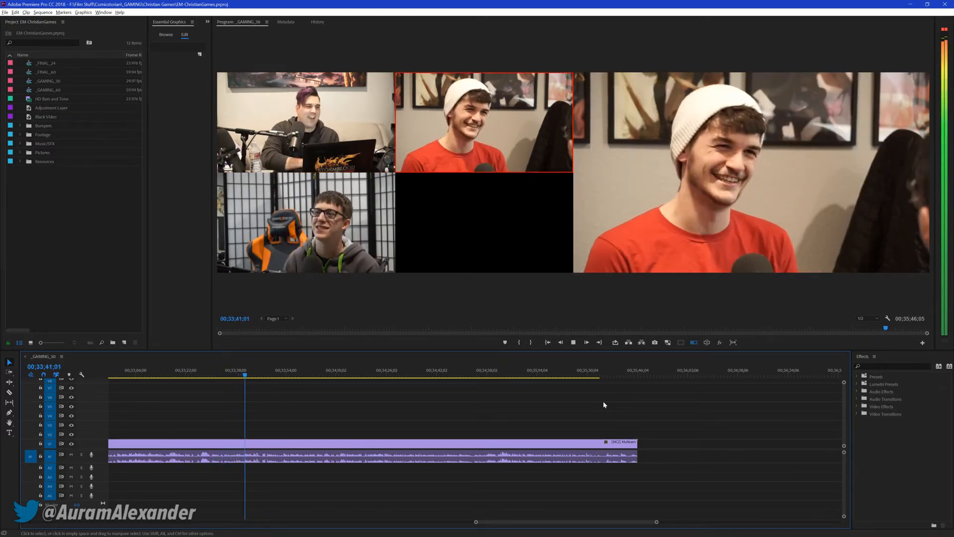
key("1")
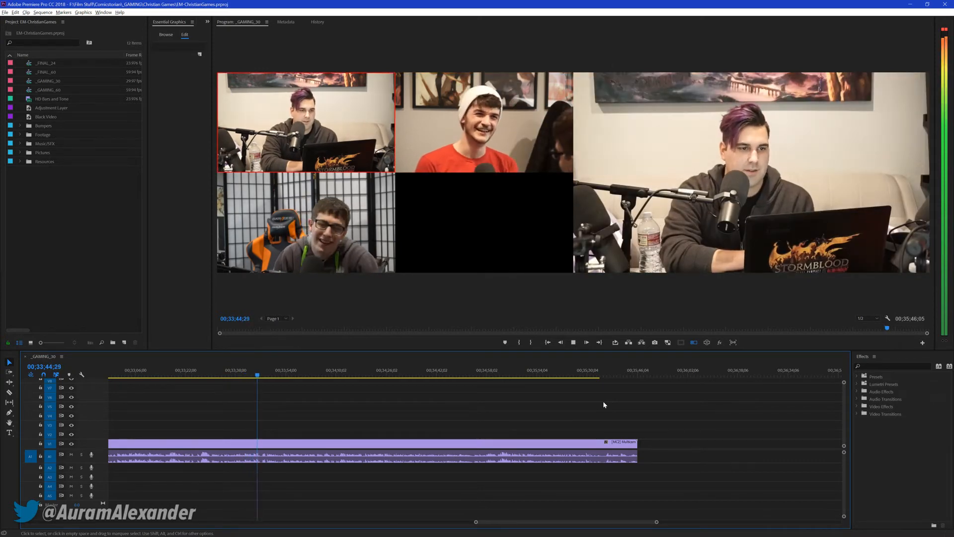
key("3")
key("1")
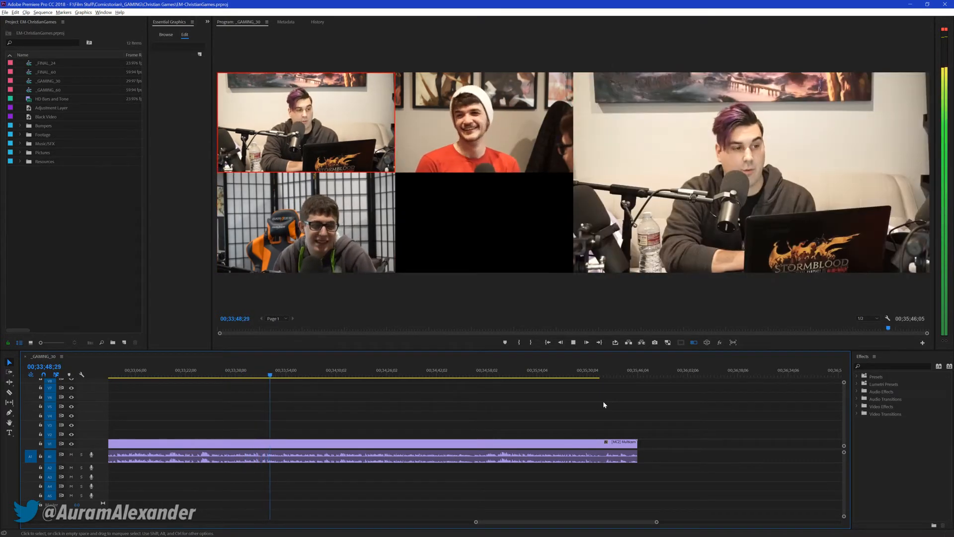
key("space")
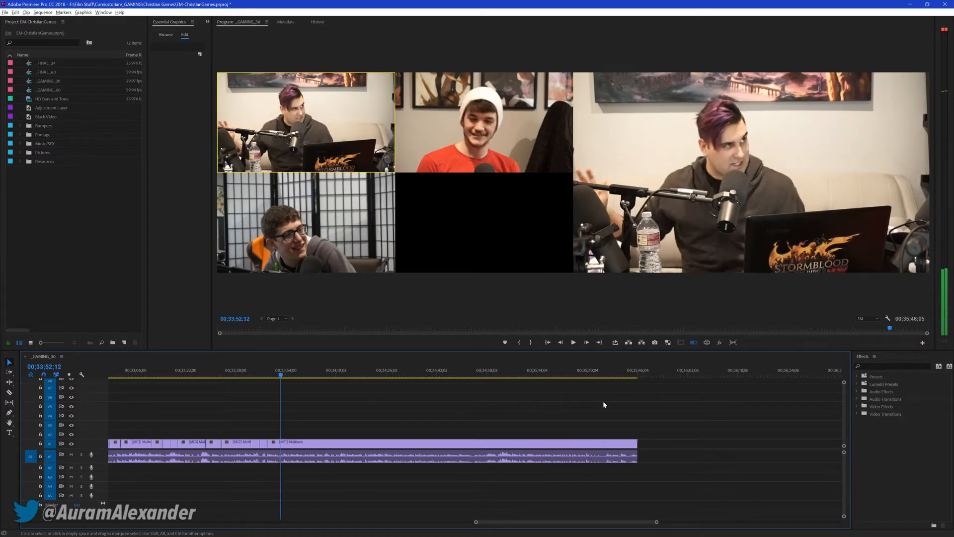
key("ctrl+s")
Replay the sequence from about 00;33;46 to review the latest camera 3 and camera 1 cuts up to about 00;33;53
key("space")
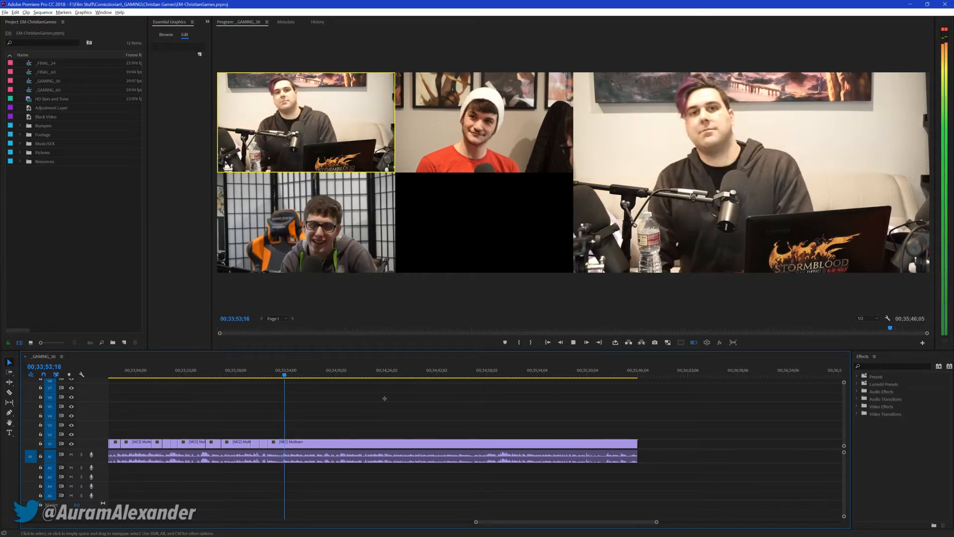
key("Up")
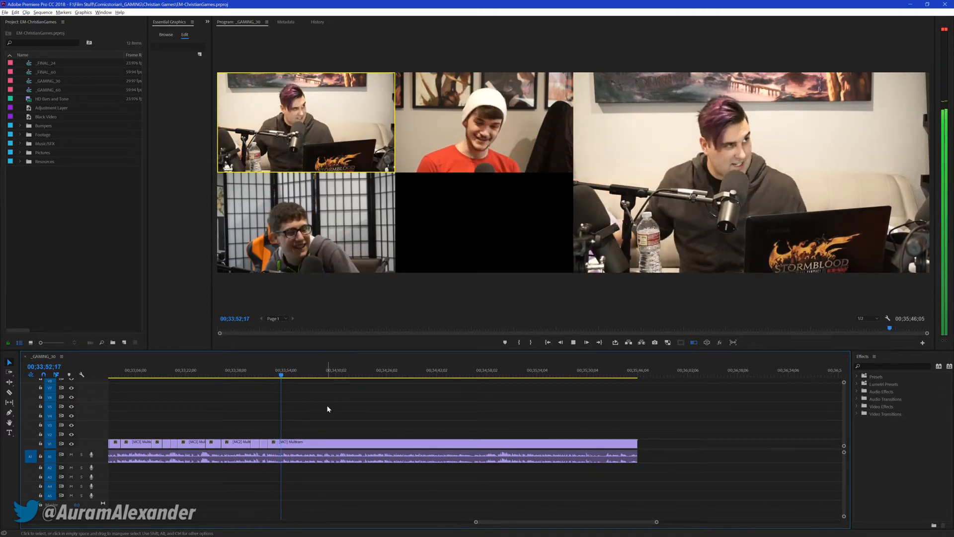
left_click(264, 377)
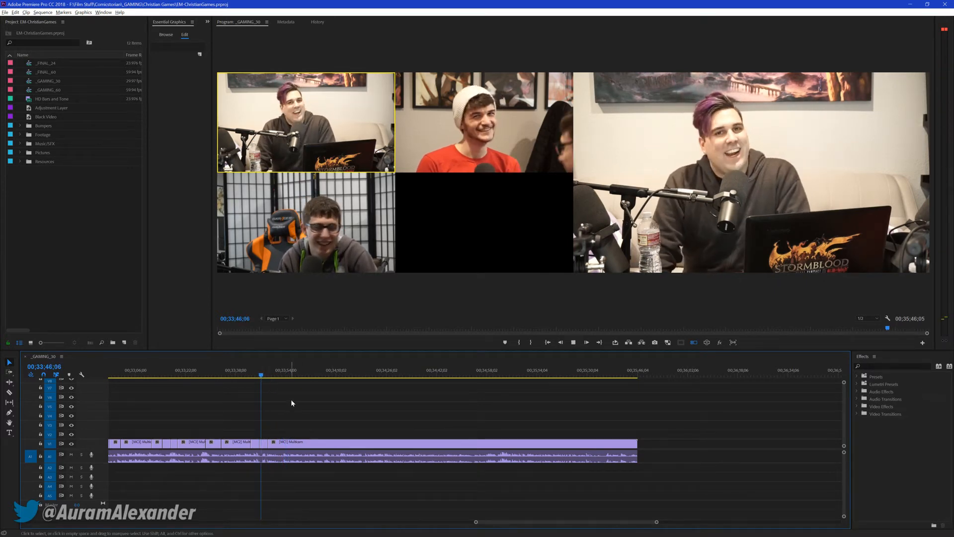
key("3")
key("space")
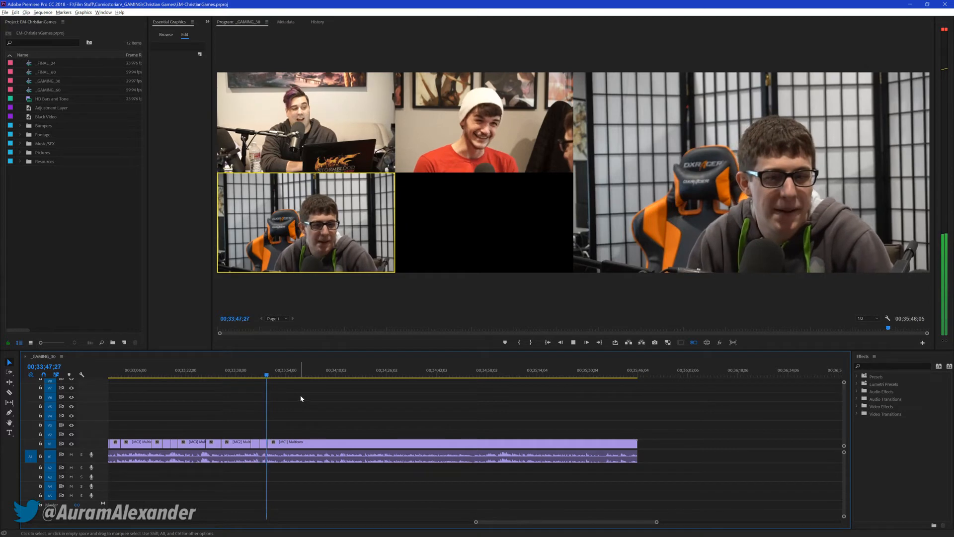
key("1")
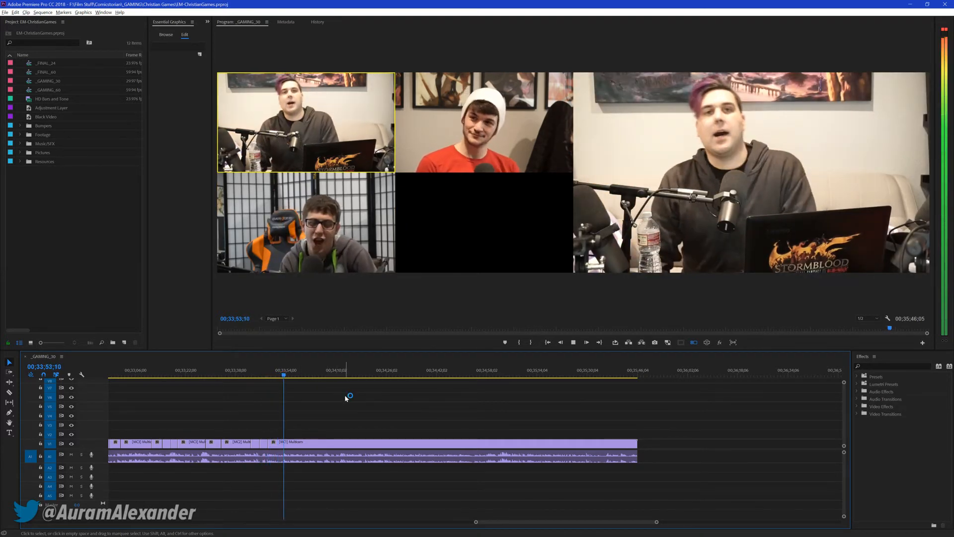
Cut live to cameras 3, 1, 2 and 1 between about 00;33;53 and 00;34;37, move the playhead to 00;34;38;22 and save the project
key("3")
key("1")
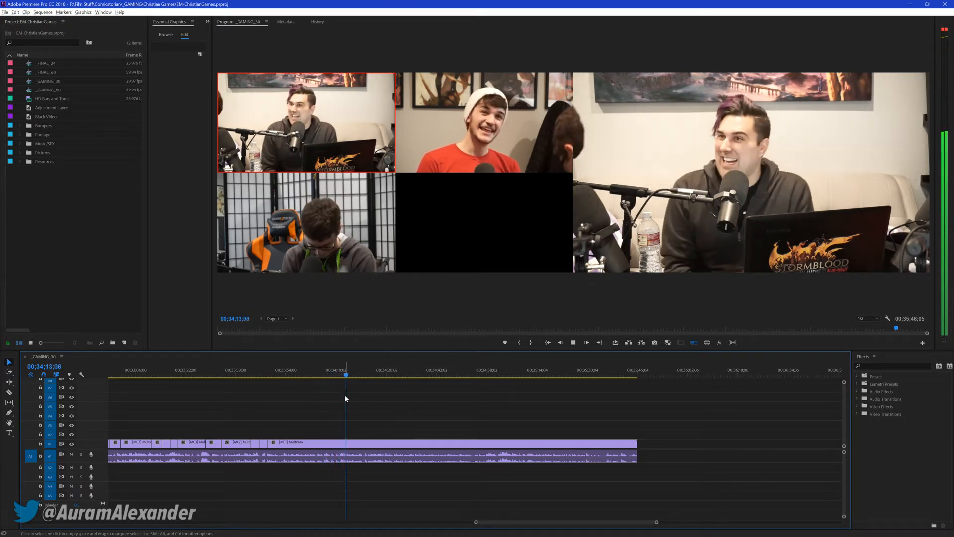
key("2")
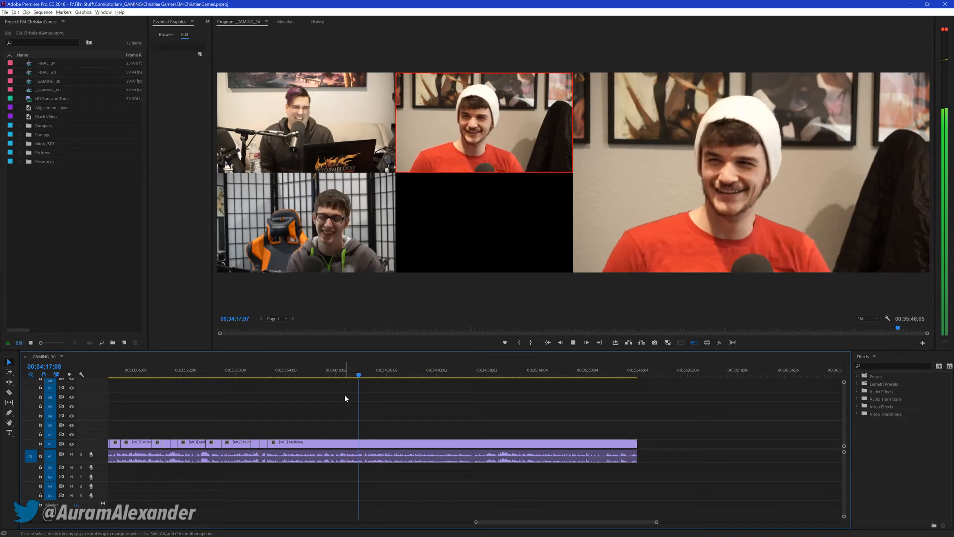
key("1")
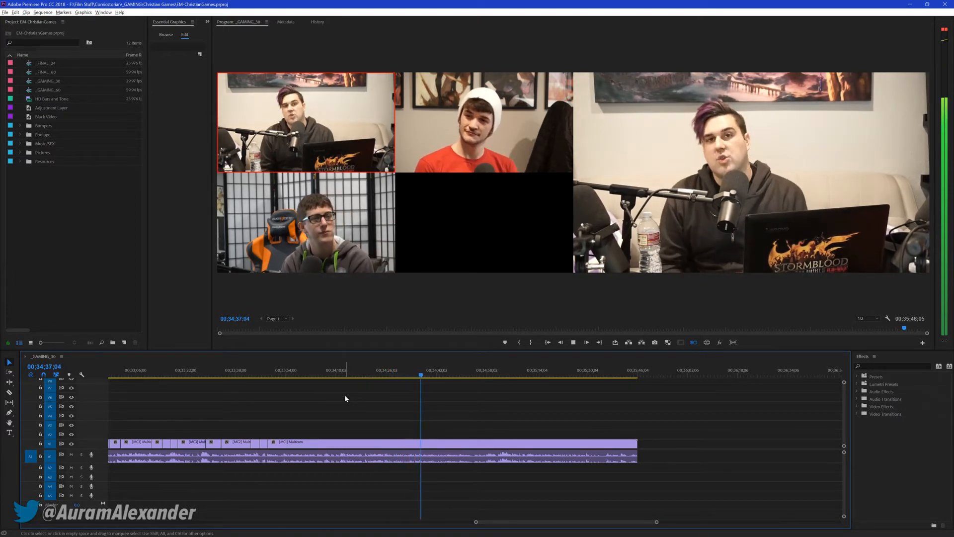
key("space")
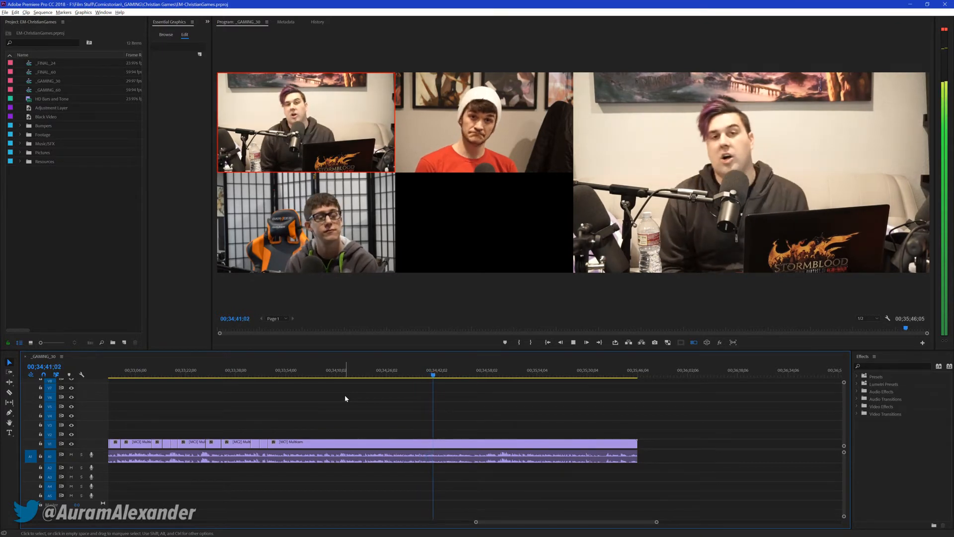
left_click(427, 378)
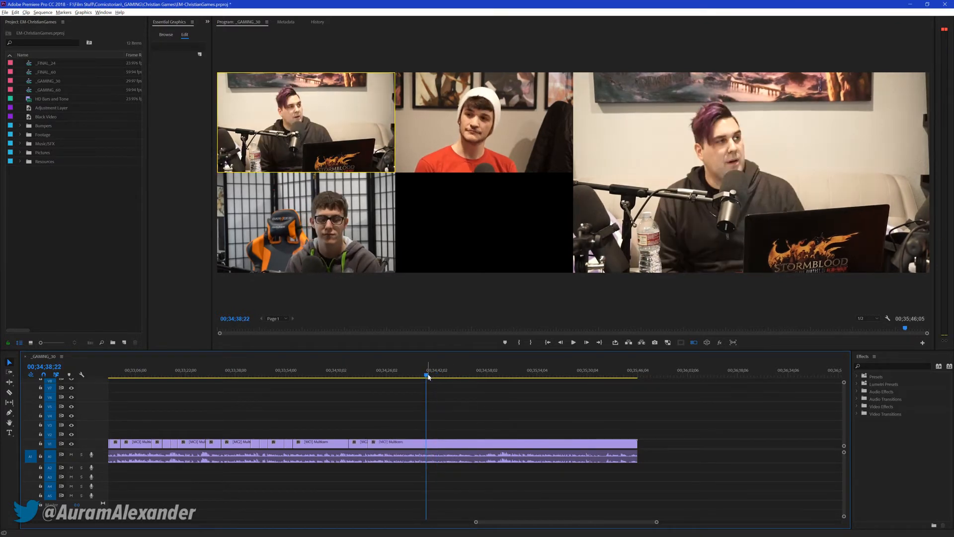
key("ctrl+s")
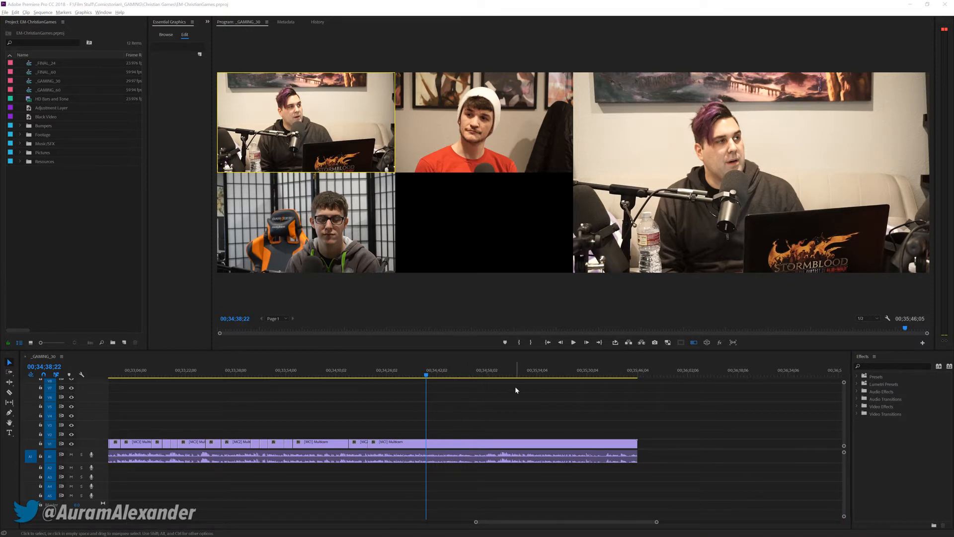
Replay the passage around 00;34;38 and return the playhead to 00;34;36;14
left_click(490, 395)
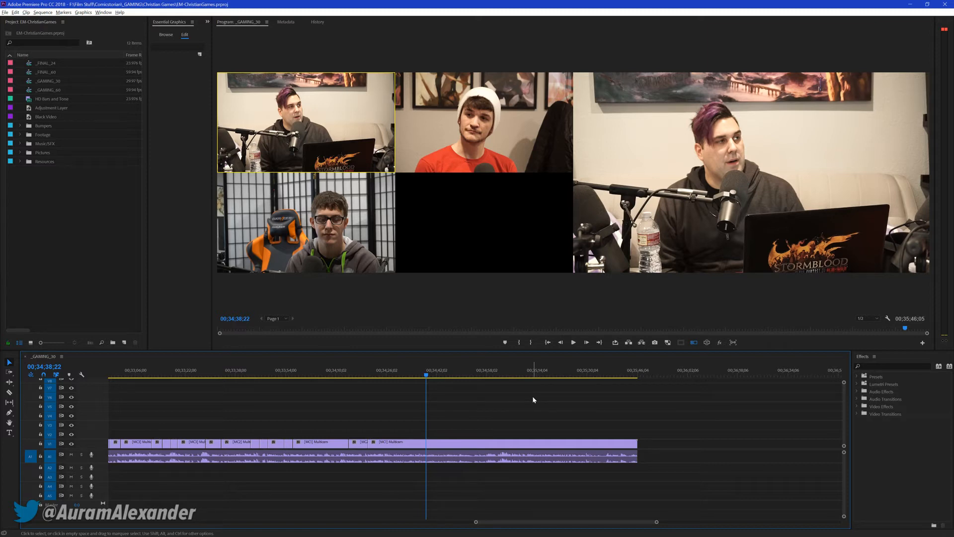
key("space")
left_click_drag(427, 373, 416, 373)
key("space")
key("space")
key("space")
left_click_drag(428, 374, 419, 374)
Switch to the Razer Synapse system tray options, choose a profile for the Razer DeathAdder Chroma and return to the Premiere Pro timeline
key("super")
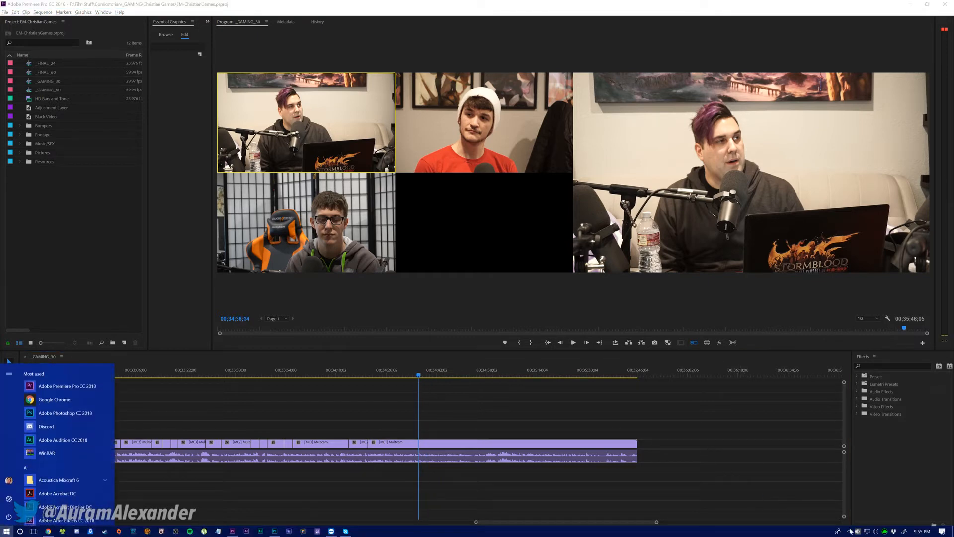
left_click(884, 533)
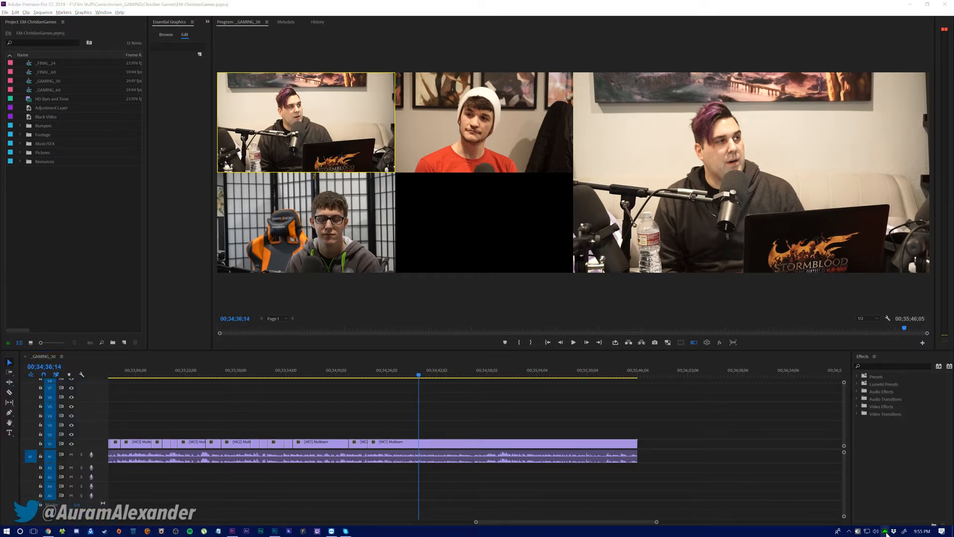
right_click(885, 534)
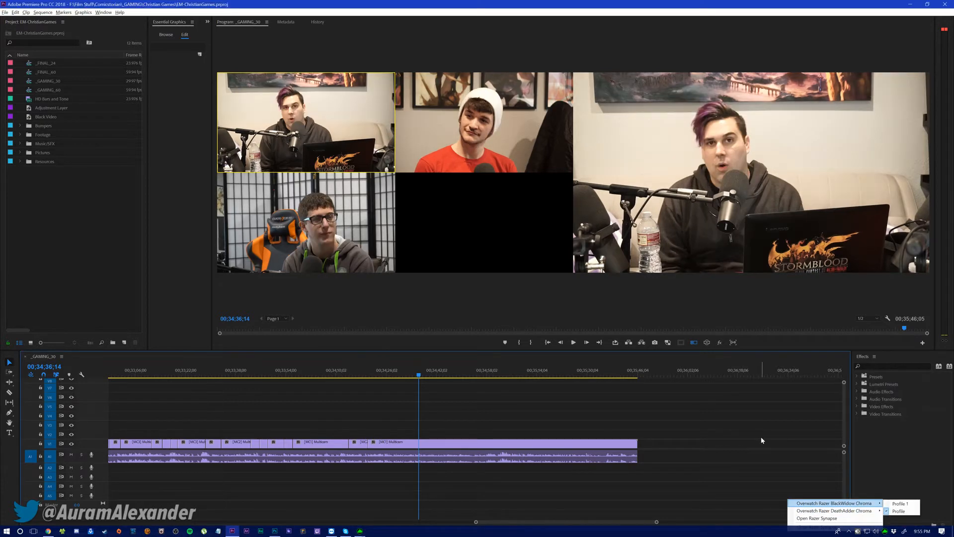
right_click(884, 532)
mouse_move(863, 511)
left_click(899, 518)
left_click_drag(723, 427, 774, 427)
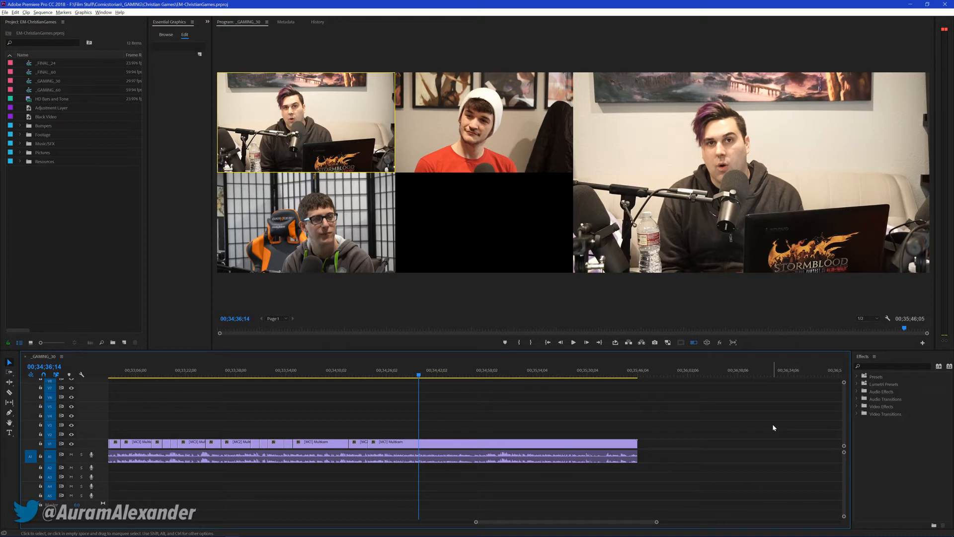
Cut live to cameras 2, 3 and 1 between about 00;34;39 and 00;34;55, move the playhead back to about 00;34;52 and save the project
key("ctrl+s")
key("space")
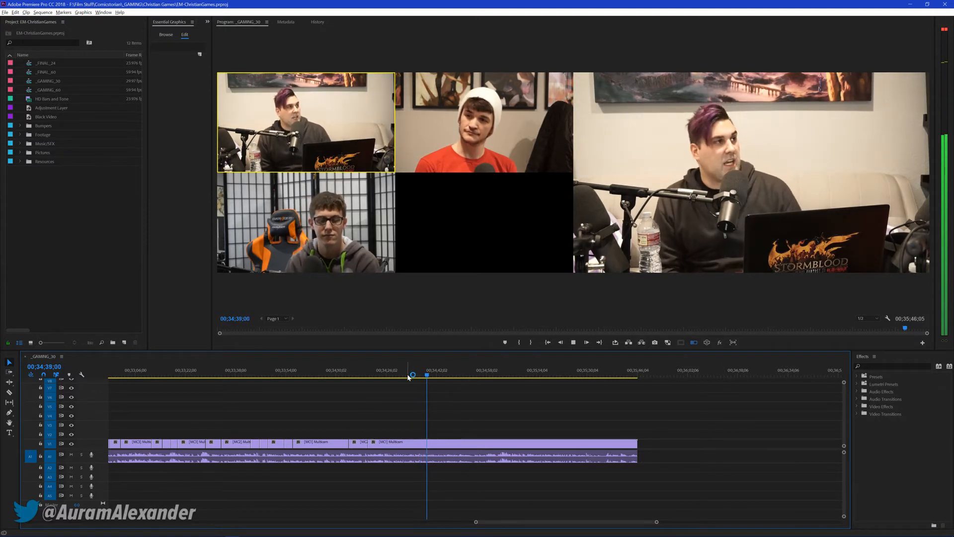
key("2")
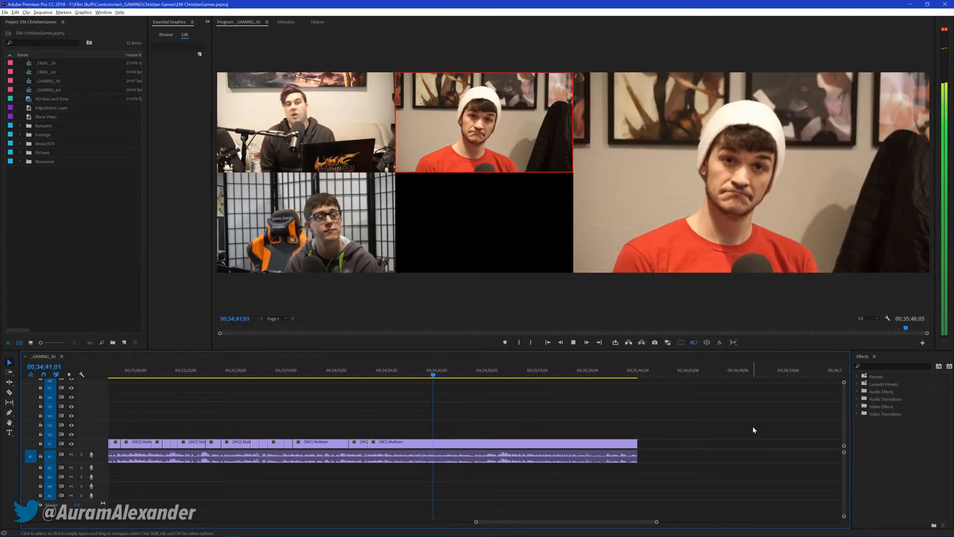
key("3")
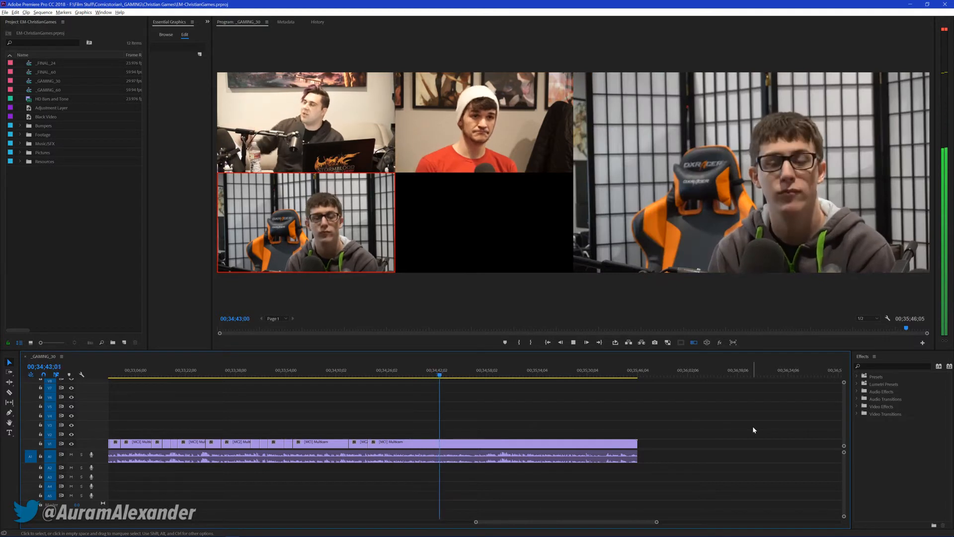
key("1")
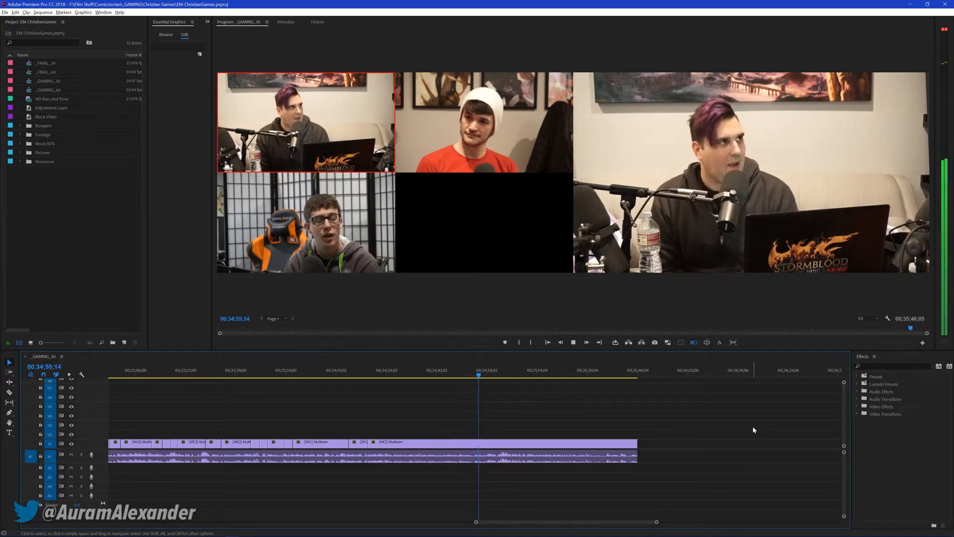
key("space")
left_click_drag(480, 381, 467, 381)
key("space")
key("space")
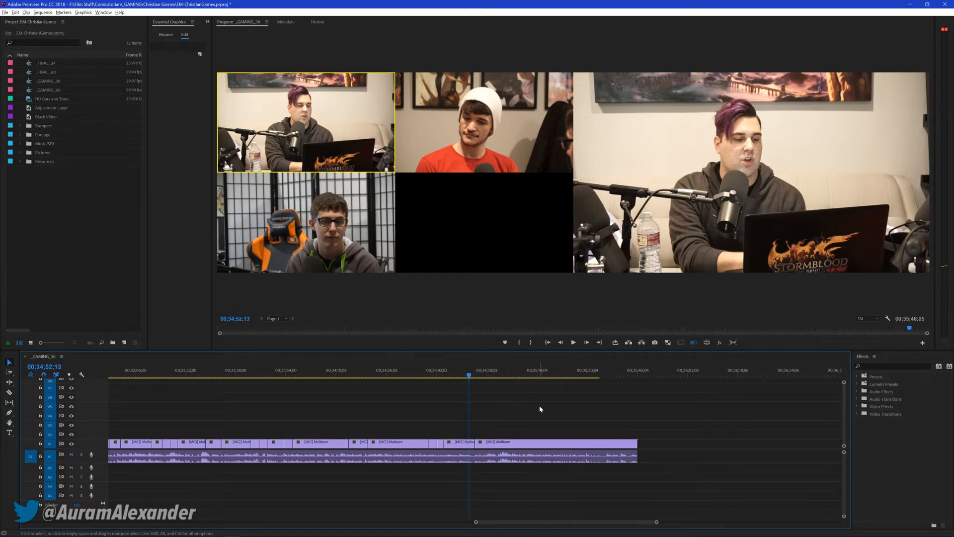
key("ctrl+s")
Replay the passage around 00;34;53 to review the latest cuts and return the playhead to 00;34;53;06
key("space")
key("space")
left_click_drag(472, 376, 474, 377)
key("space")
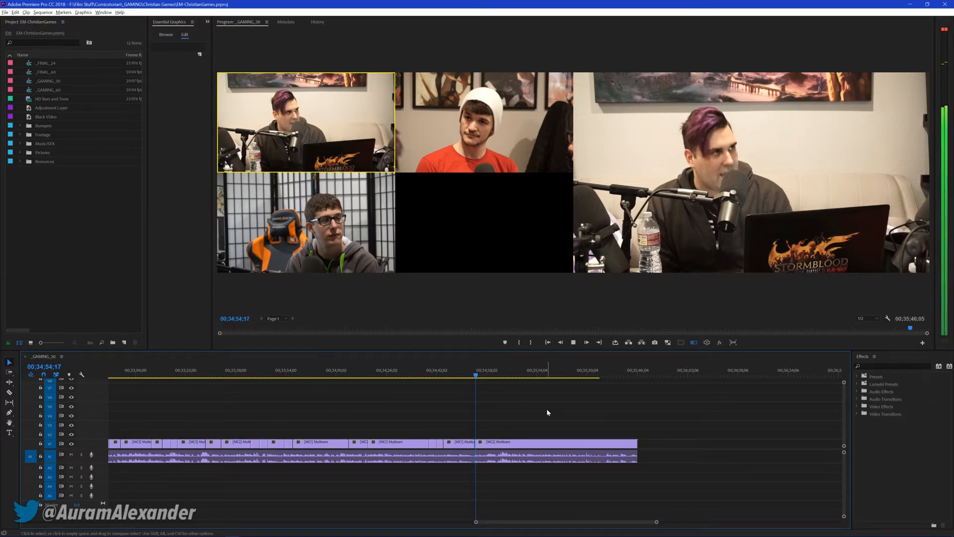
key("space")
left_click(472, 374)
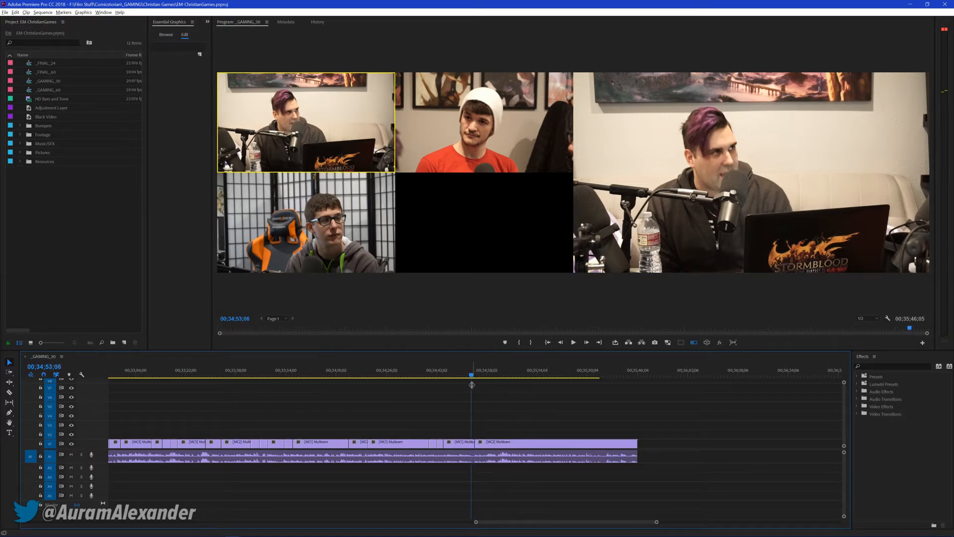
Delete the unused media cache files in the Media Cache preferences and accept the preferences
left_click(15, 13)
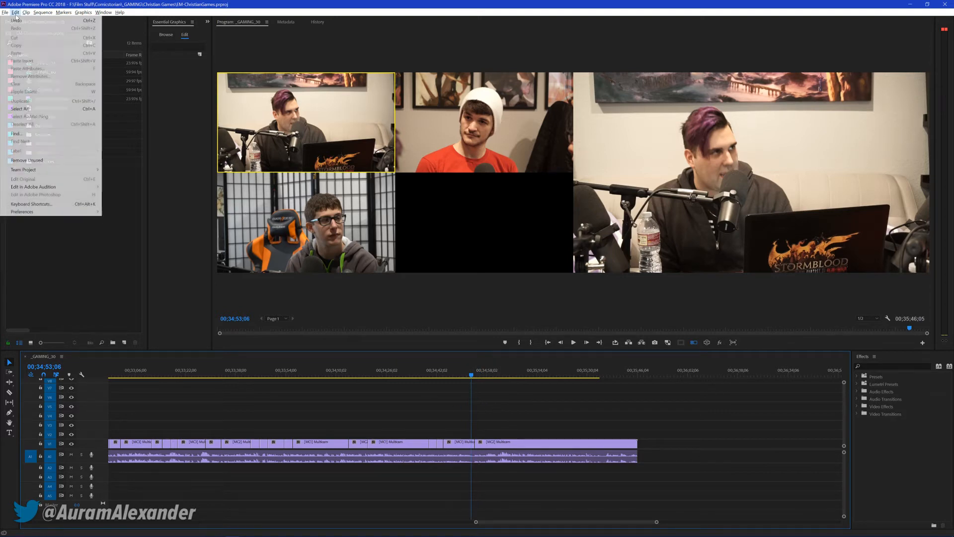
mouse_move(59, 211)
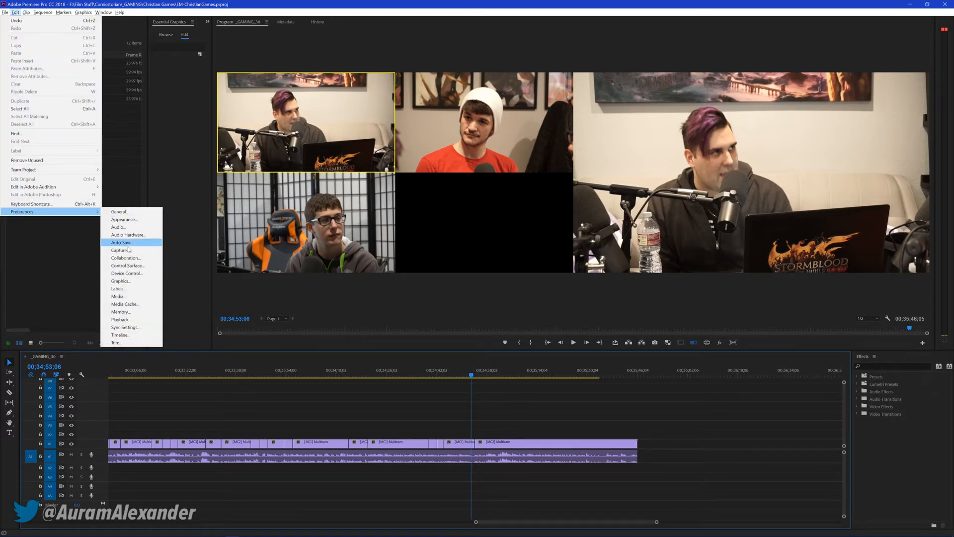
left_click(125, 304)
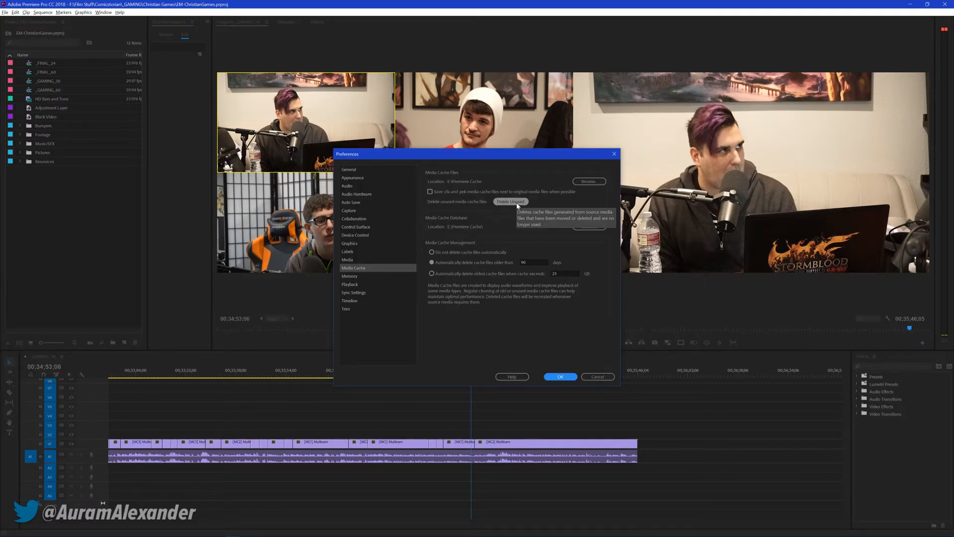
left_click(507, 202)
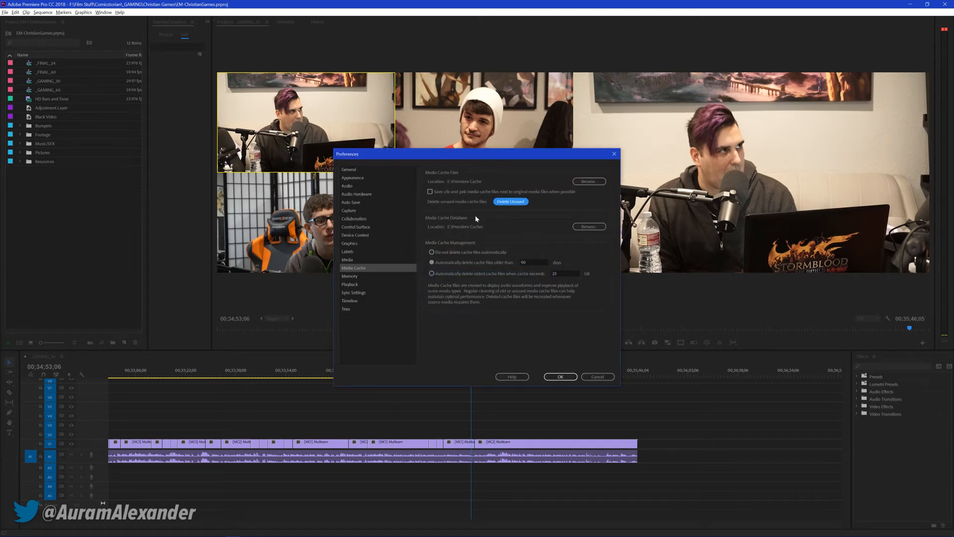
left_click(558, 376)
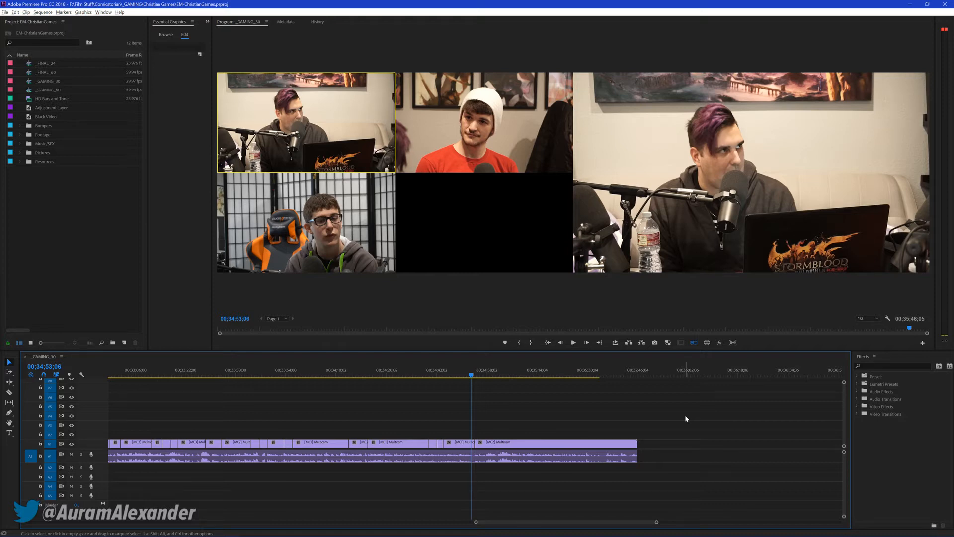
Replay from 00;34;53;06 while trying live switches to cameras 2, 3 and 1 and save the project
key("space")
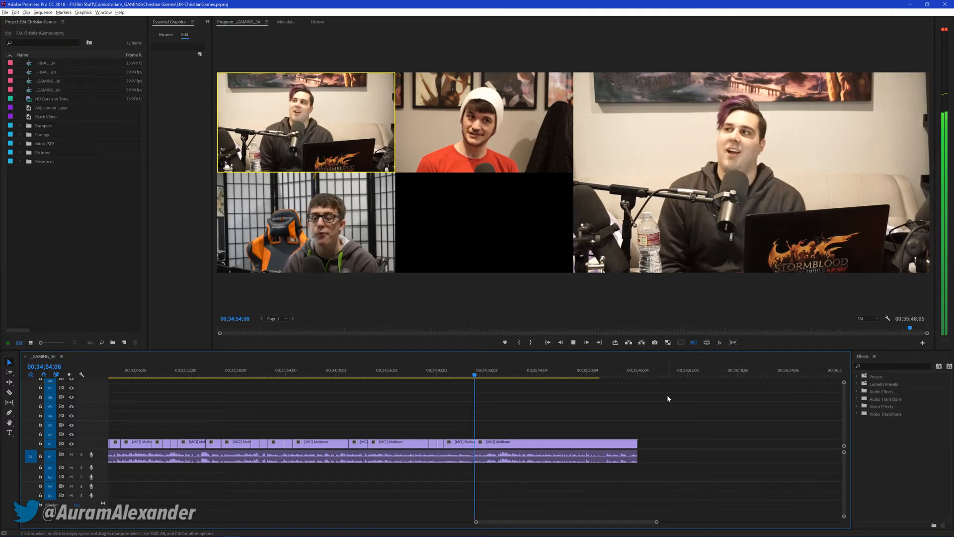
key("2")
key("space")
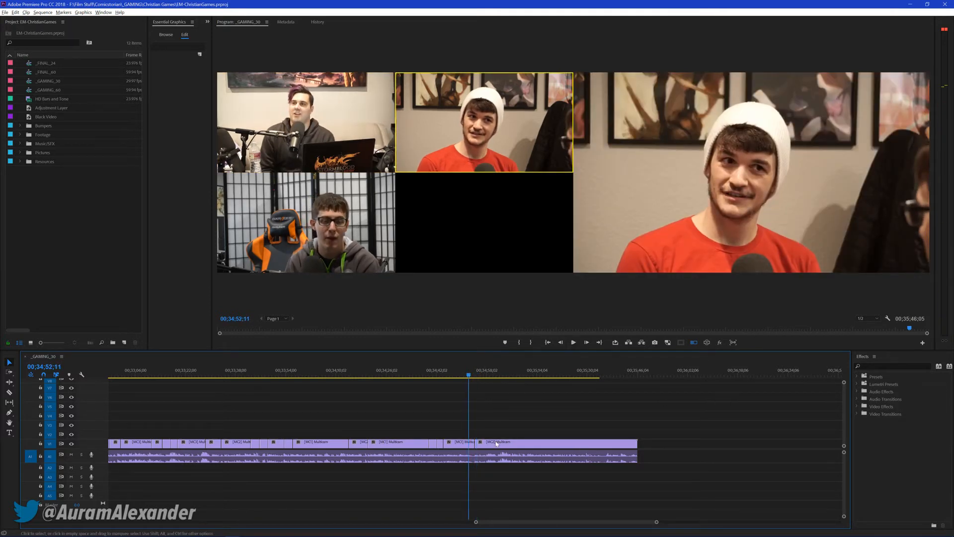
key("space")
key("3")
key("1")
key("ctrl+s")
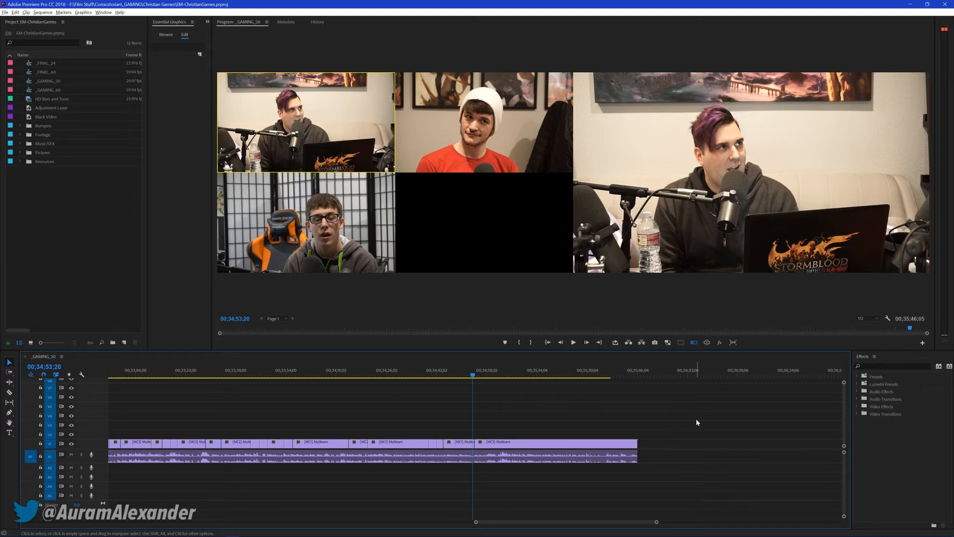
Cut live to camera 3 from about 00;34;54 to 00;34;56;22, replay the passage and save the project
key("space")
key("3")
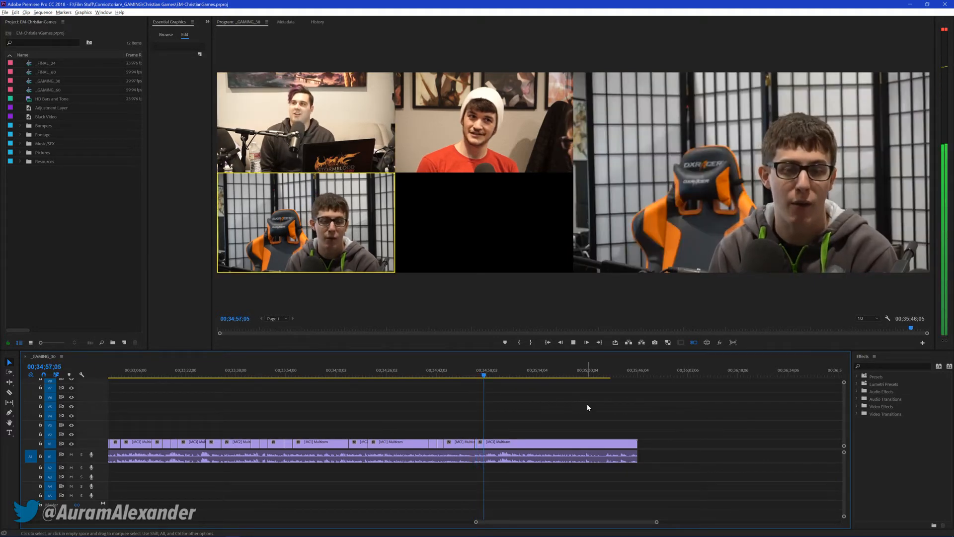
left_click(476, 379)
key("space")
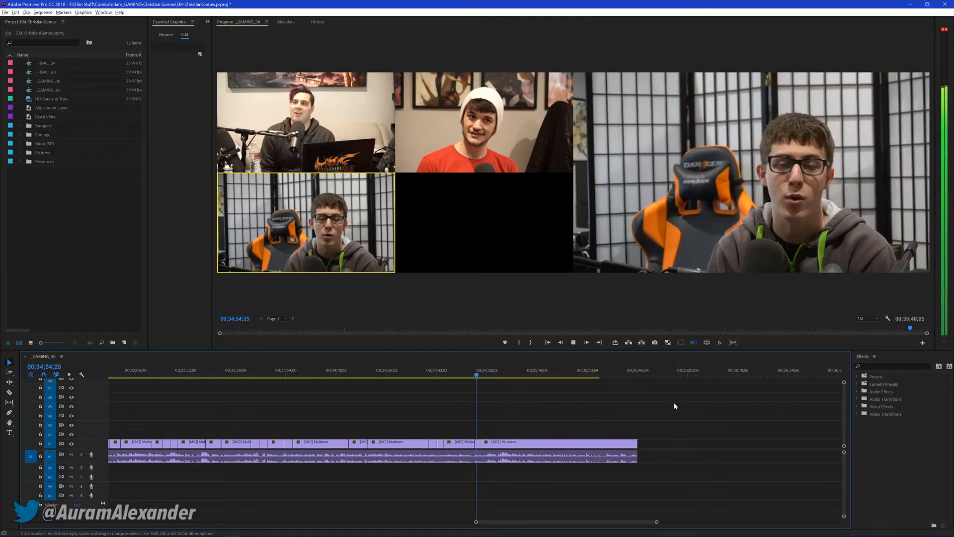
key("space")
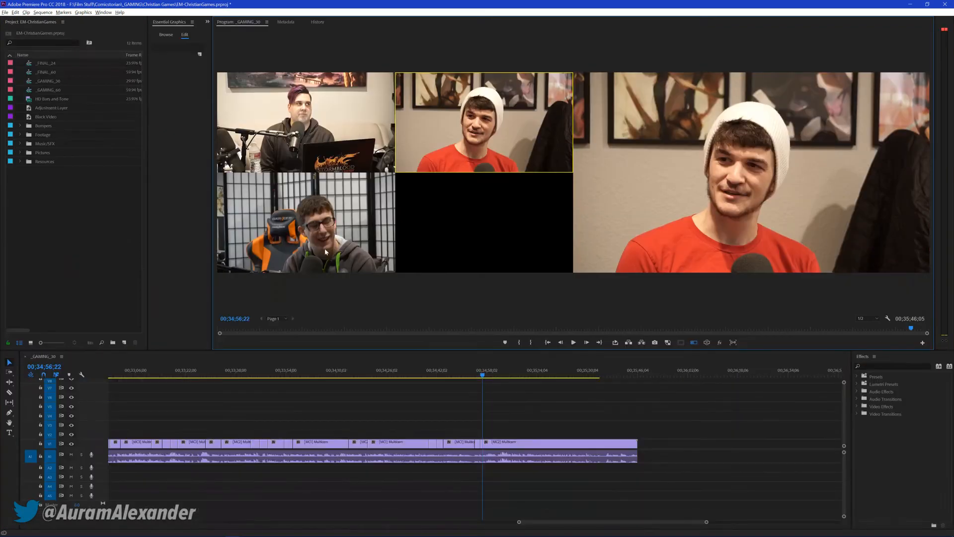
key("ctrl+s")
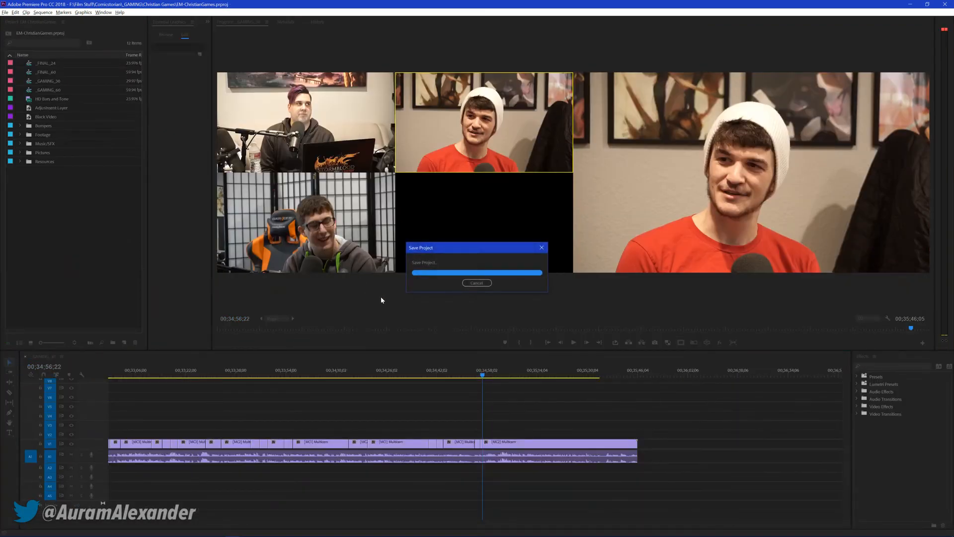
Cut live to cameras 1, 3, 1, 2, 3 and 1 between about 00;34;59 and 00;35;32
key("space")
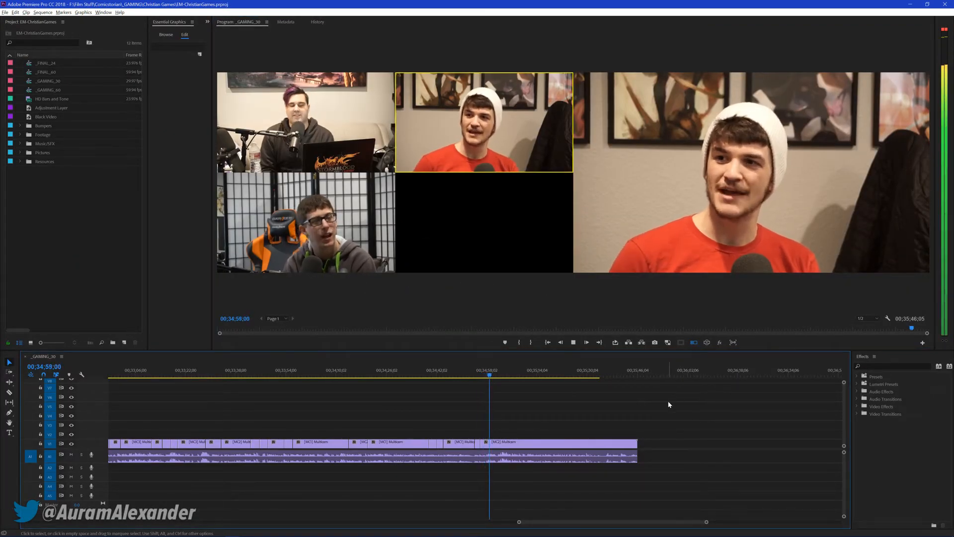
key("1")
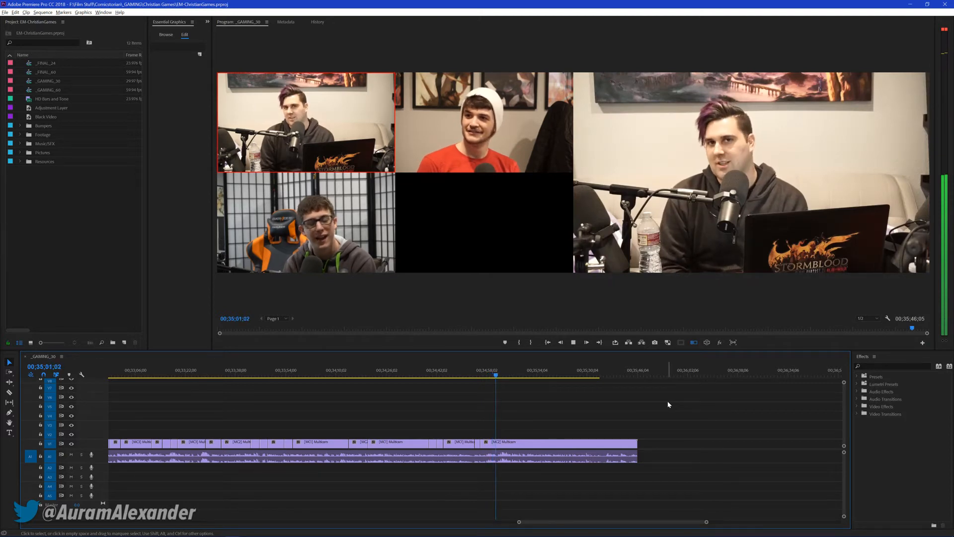
key("3")
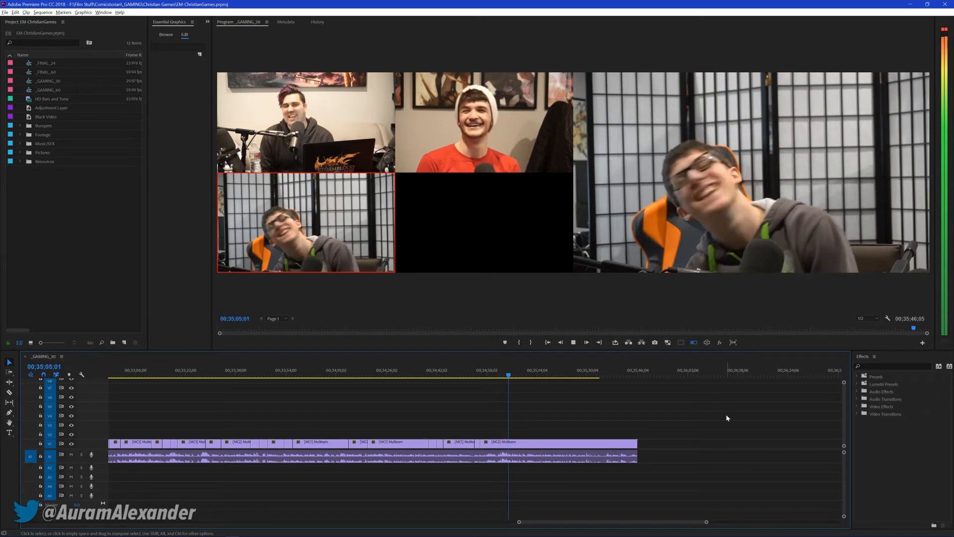
key("1")
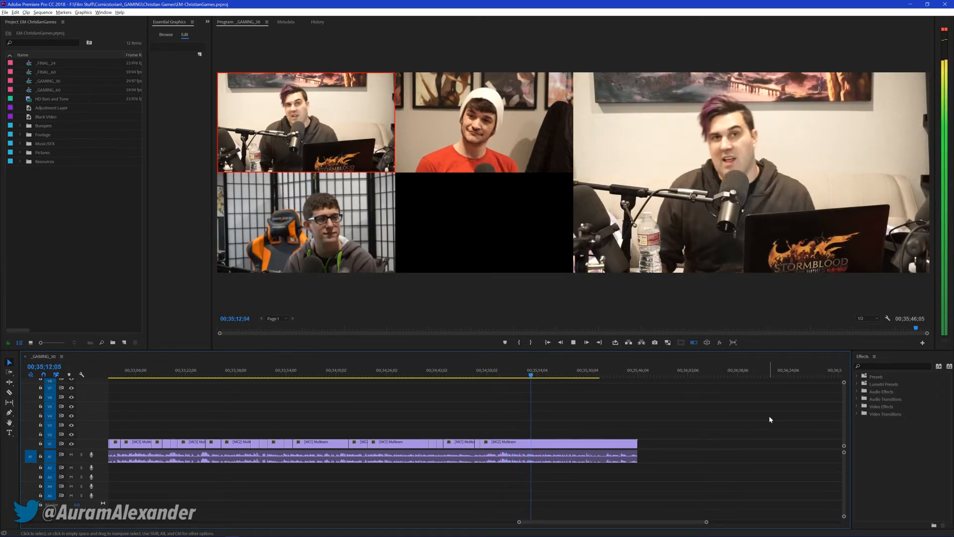
key("2")
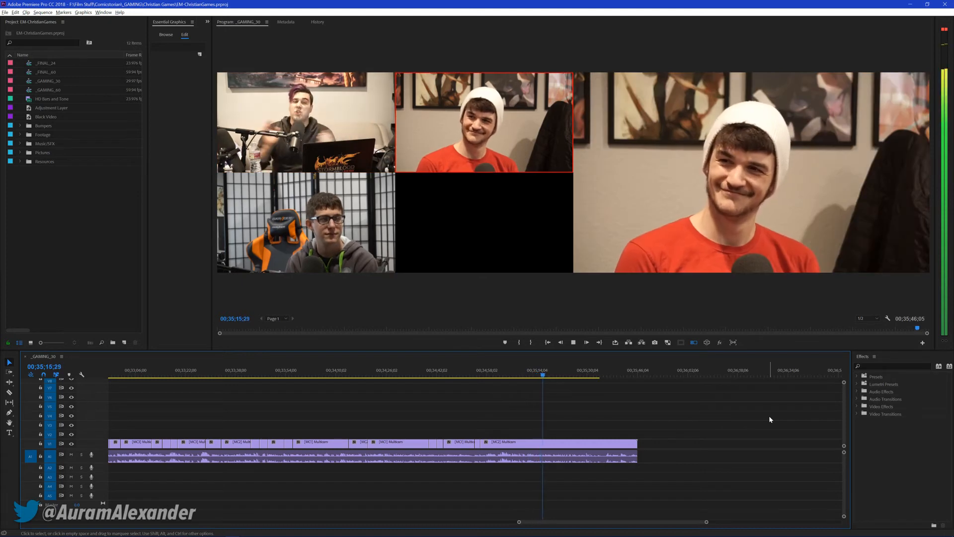
key("3")
key("1")
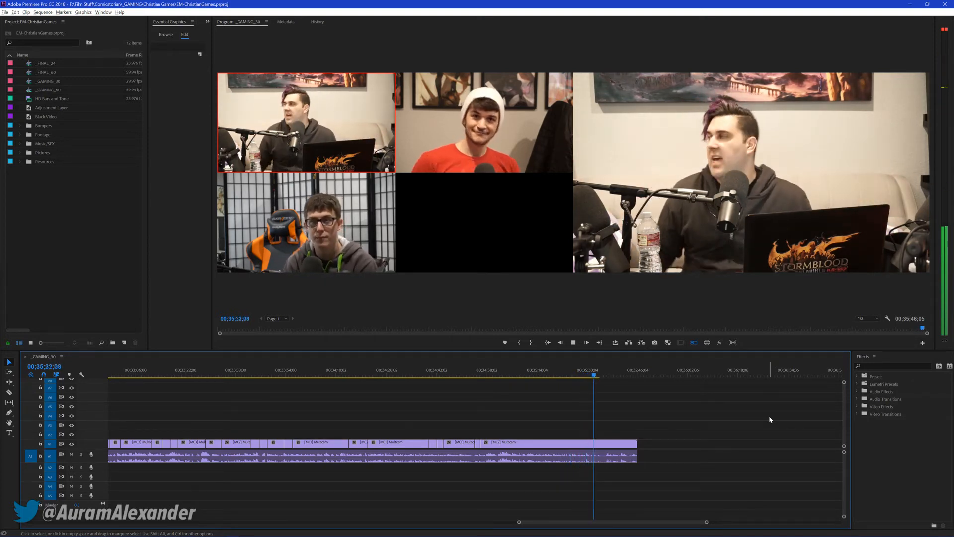
key("space")
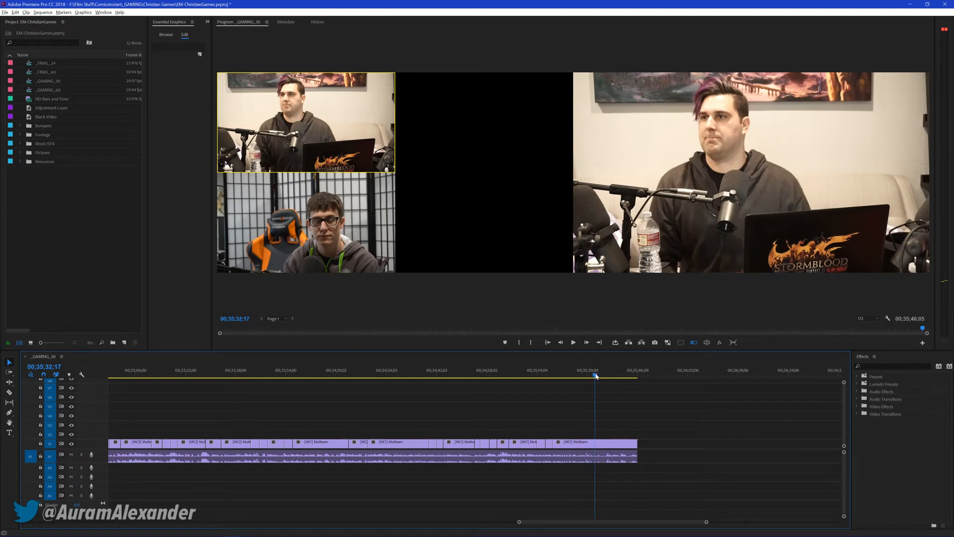
Split the last multicam clip at 00;35;31;24, delete everything after the split and save the project
left_click(595, 373)
key("equal")
key("equal")
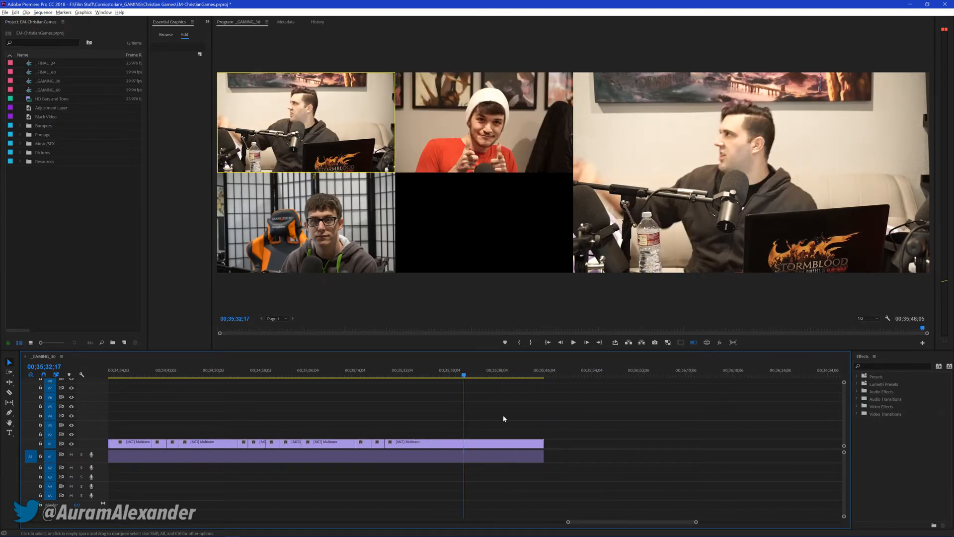
left_click(451, 377)
key("equal")
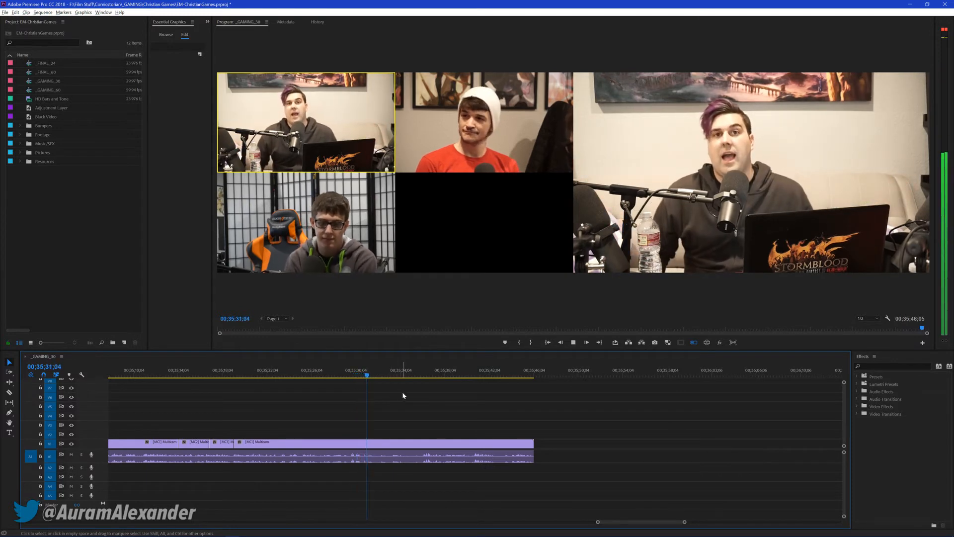
key("space")
key("Left")
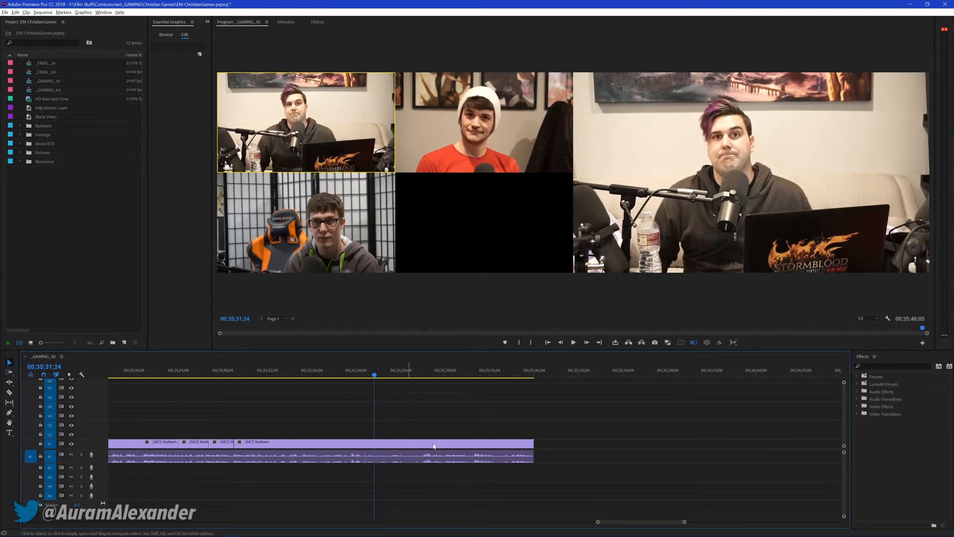
key("ctrl+k")
left_click(460, 454)
key("Delete")
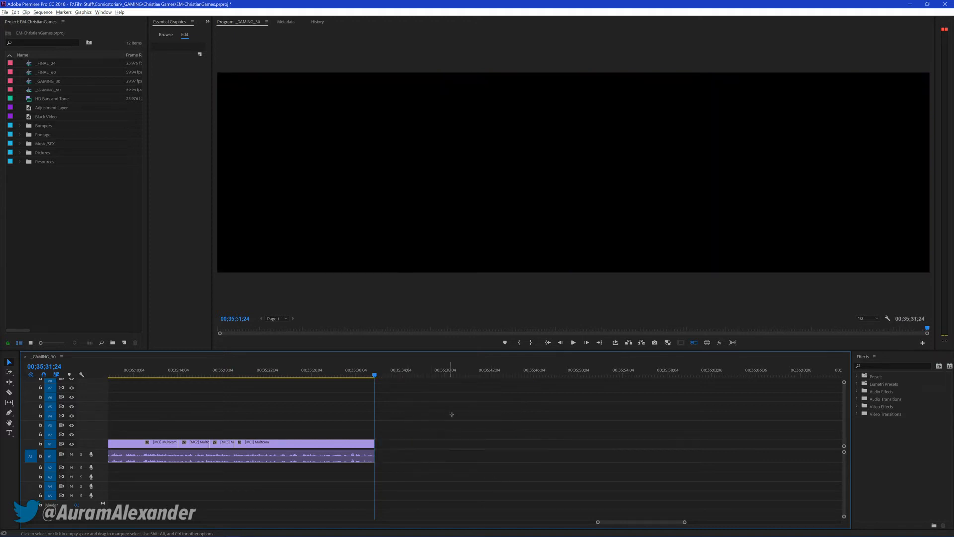
key("ctrl+s")
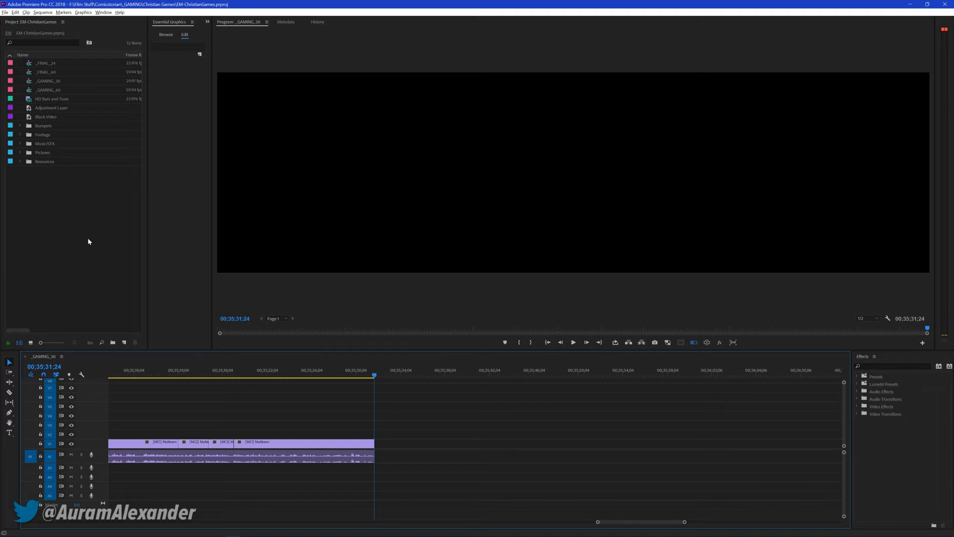
Place the HD Bars and Tone clip directly after the last multicam clip on V1, with its audio on A2
left_click(79, 224)
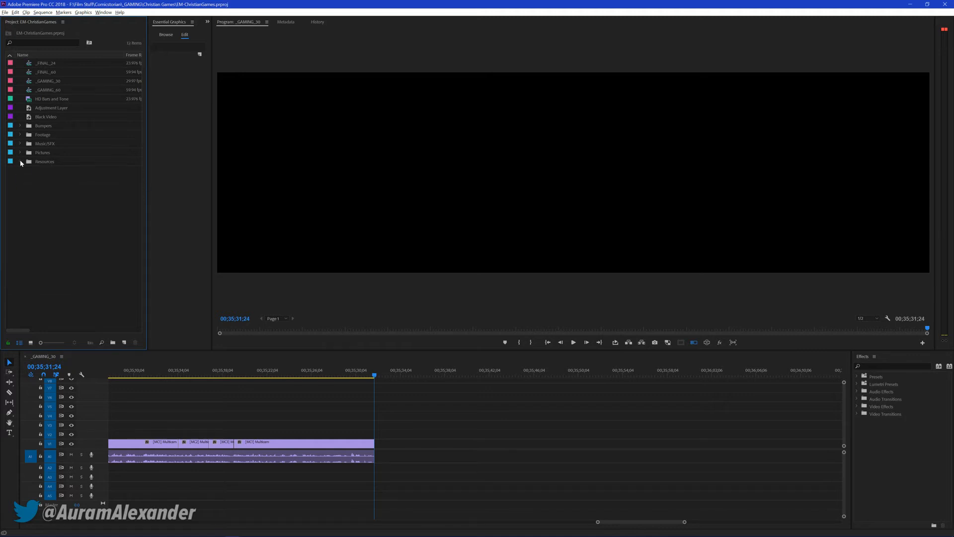
left_click_drag(35, 99, 379, 444)
left_click_drag(392, 458, 394, 470)
Turn off the multi-camera view, widen the Essential Graphics panel group and deselect the bars clip
left_click(694, 342)
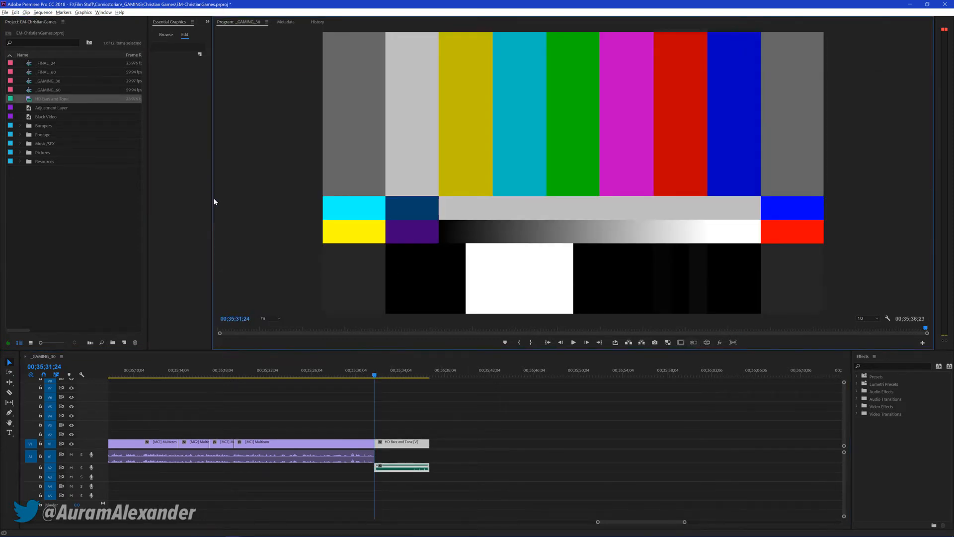
left_click_drag(210, 198, 413, 217)
left_click(530, 435)
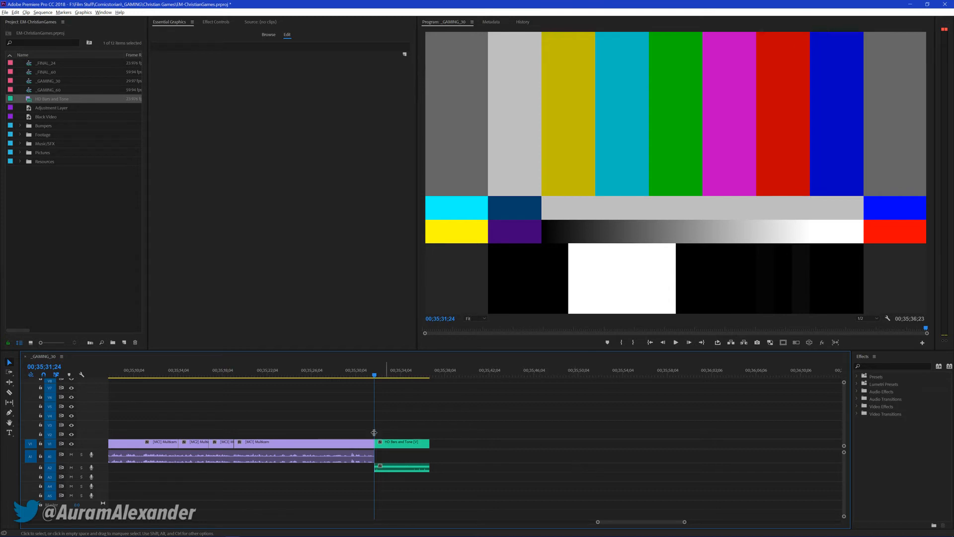
Shorten the HD Bars and Tone clip to end at 00;35;31;29 by deleting the rest, and save the project
key("space")
left_click_drag(402, 408, 416, 502)
key("Delete")
key("ctrl+s")
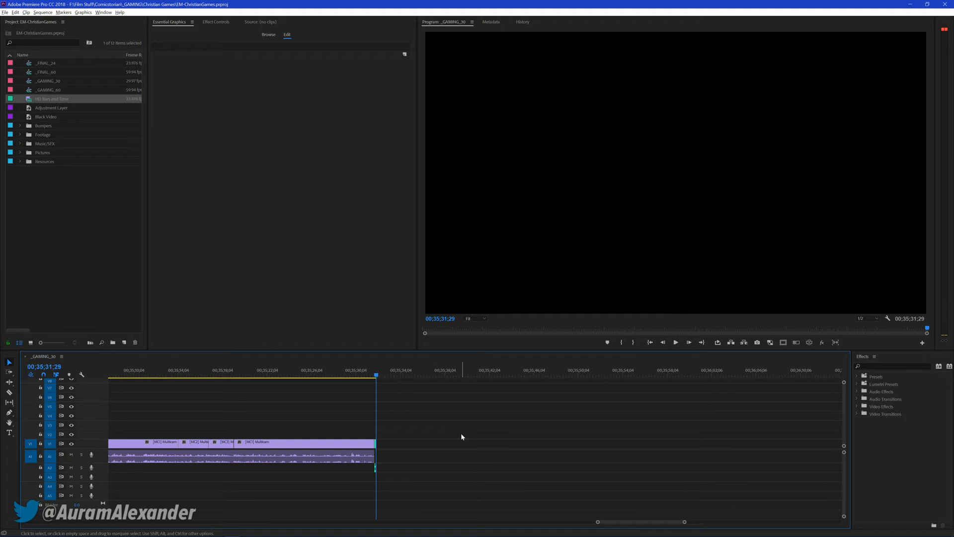
Move the playhead back to 00;35;31;01 near the end of the last multicam clip and save the project
left_click_drag(428, 412, 470, 422)
key("Left")
left_click(366, 374)
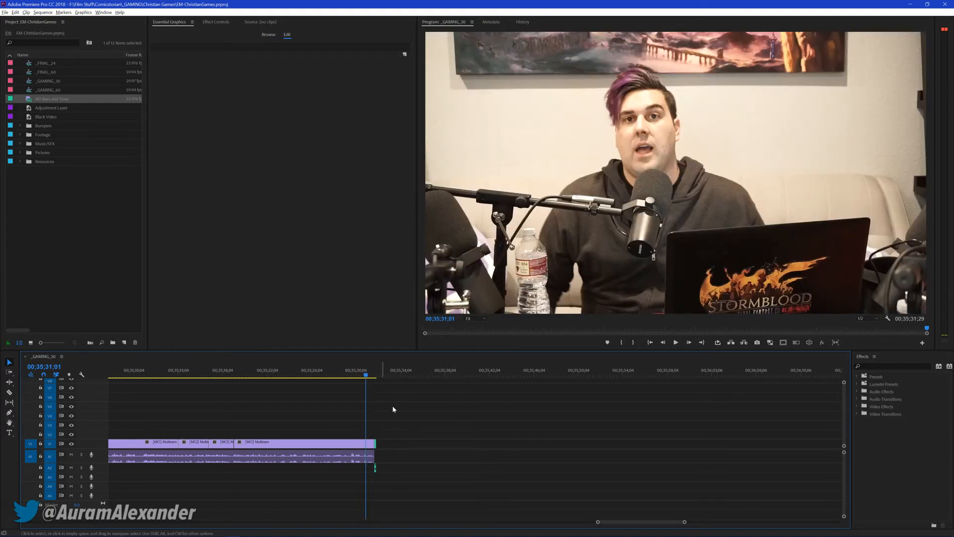
key("ctrl+s")
scroll(485, 432, "up", 6)
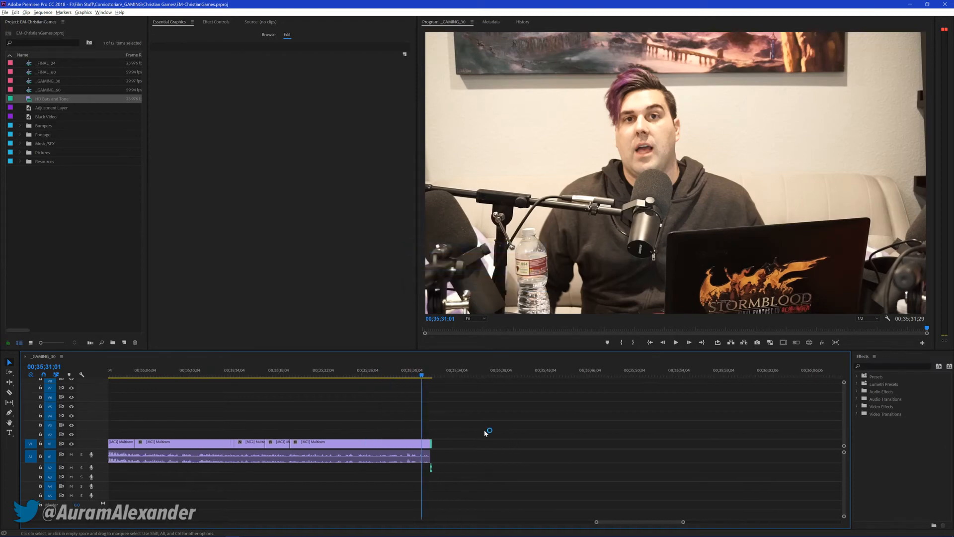
Play back parts of the closing multicam clips before the bars to review the ending of the sequence
left_click(388, 374)
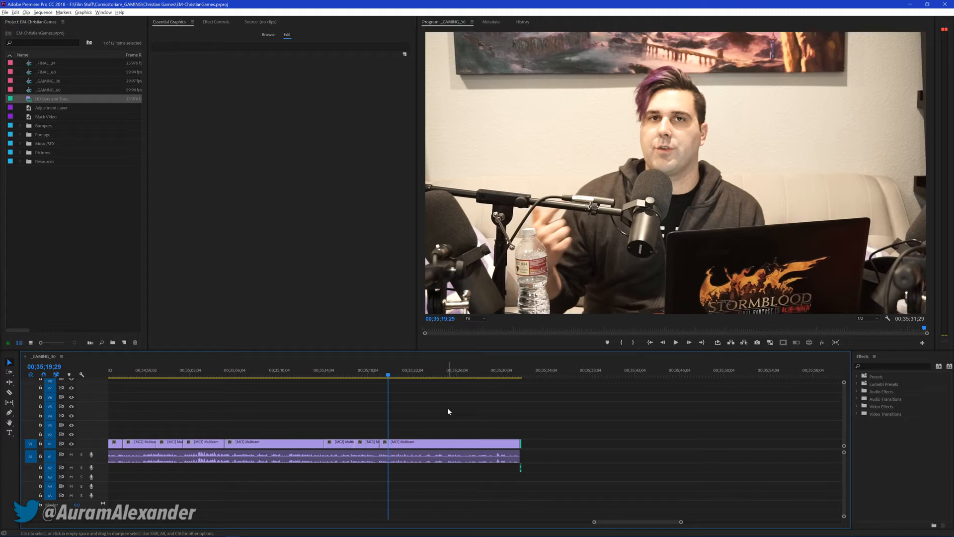
scroll(437, 398, "left", 2)
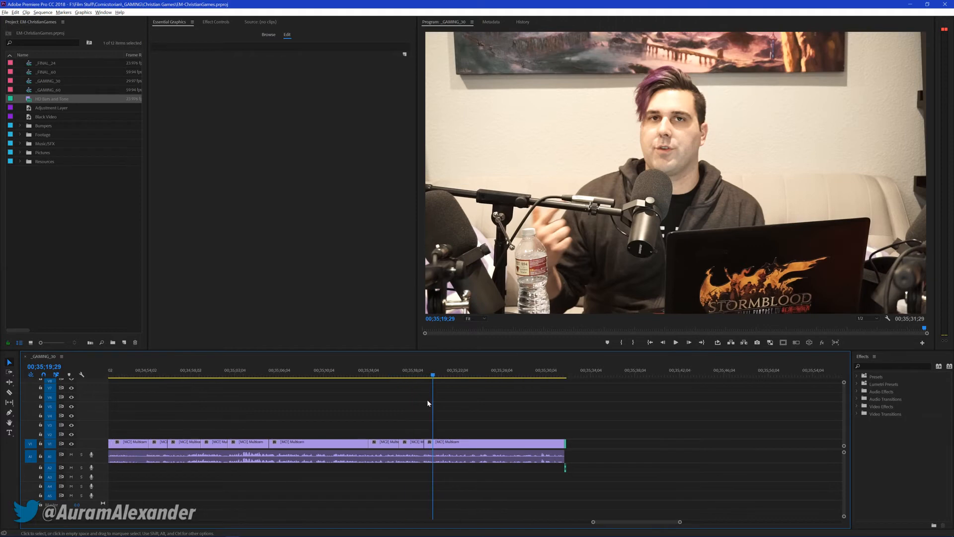
scroll(428, 404, "right", 2)
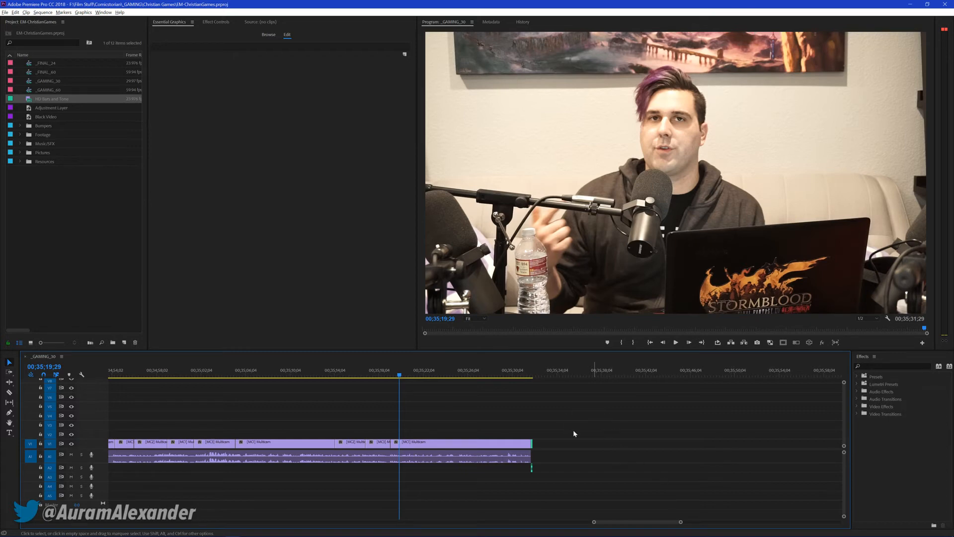
key("Up")
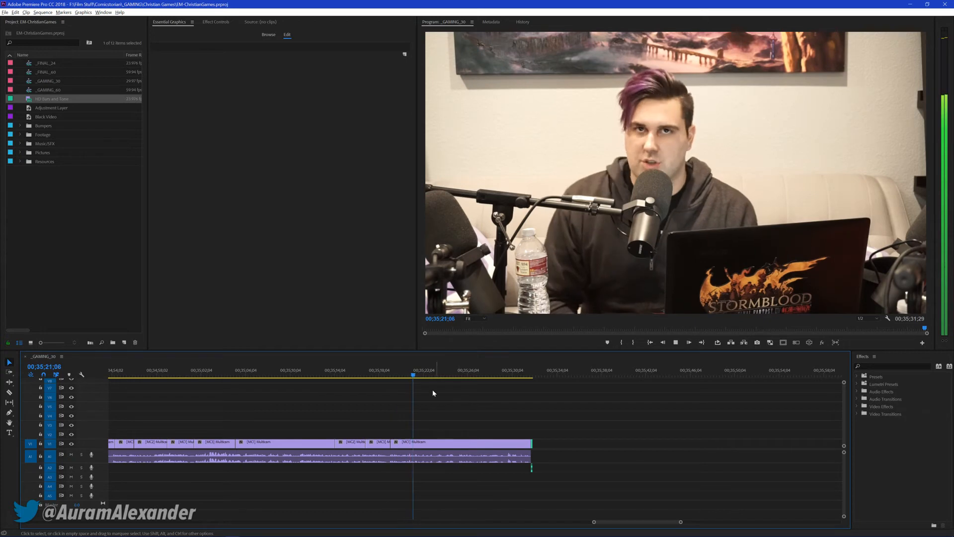
left_click(357, 372)
left_click_drag(357, 372, 345, 372)
scroll(390, 417, "up", 1)
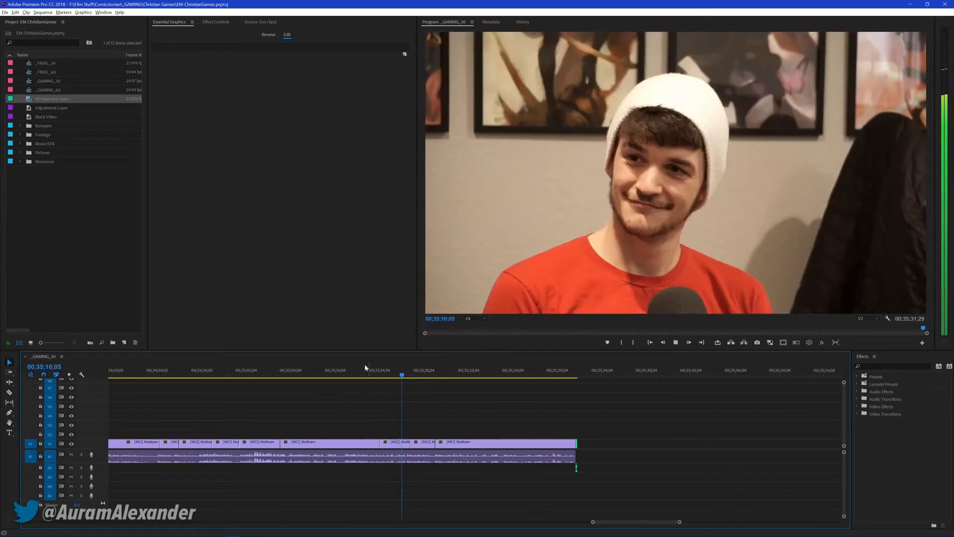
left_click(288, 373)
key("space")
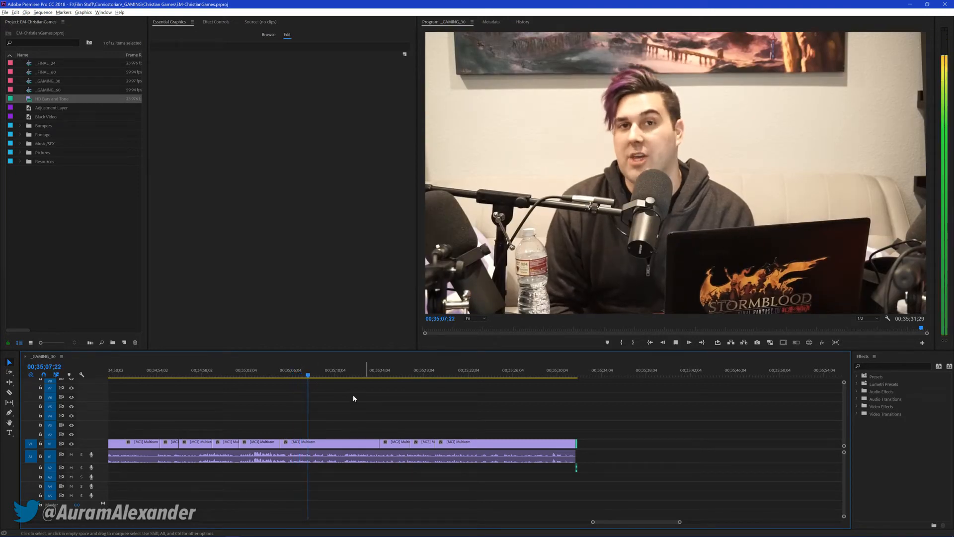
Place the EM Text graphics template from the Comicstorian folder on V2 at 00;35;09;05, with the Type tool active
left_click(325, 368)
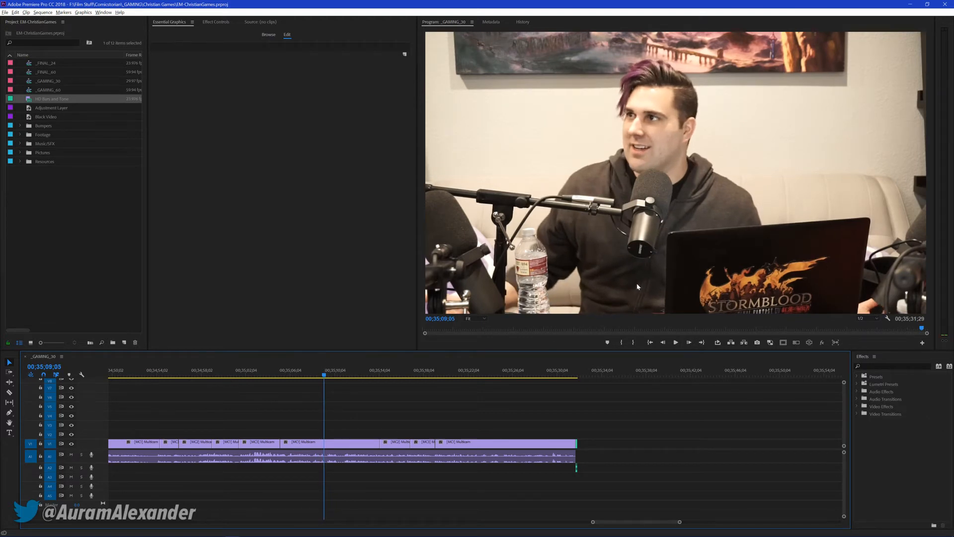
key("t")
left_click(209, 22)
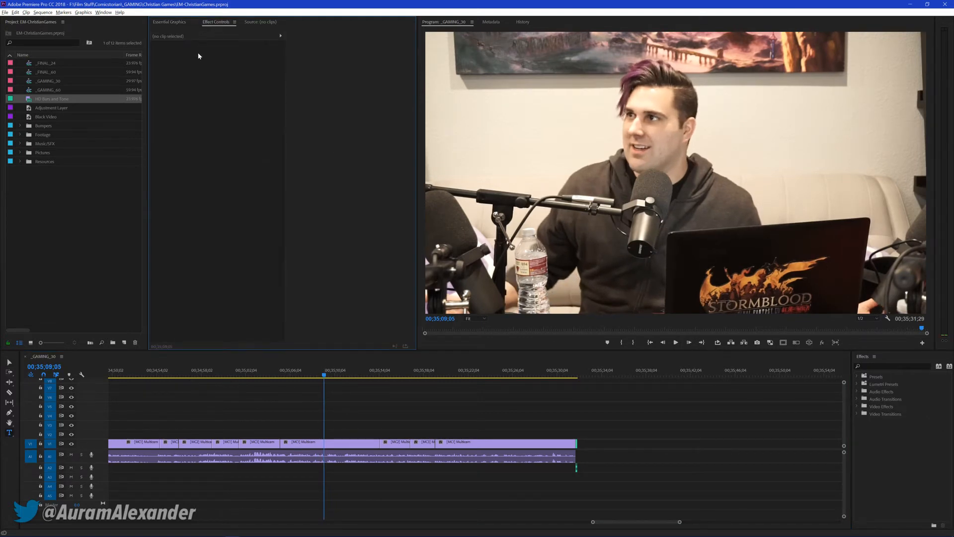
key("shift+2")
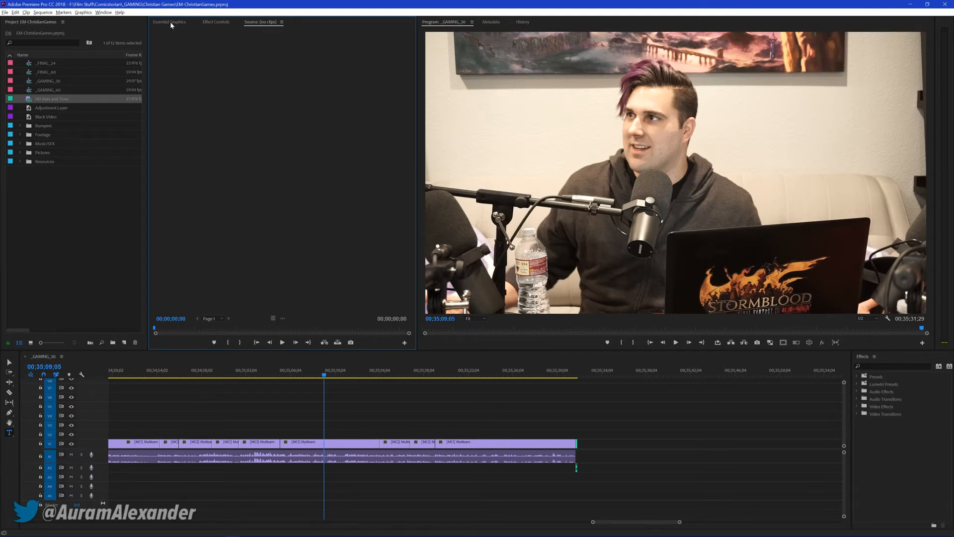
left_click(170, 22)
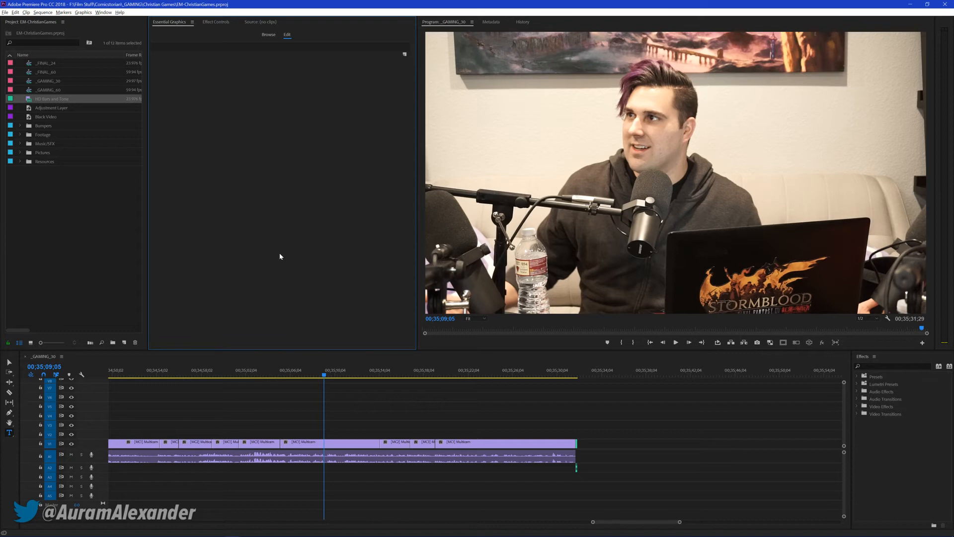
left_click(269, 36)
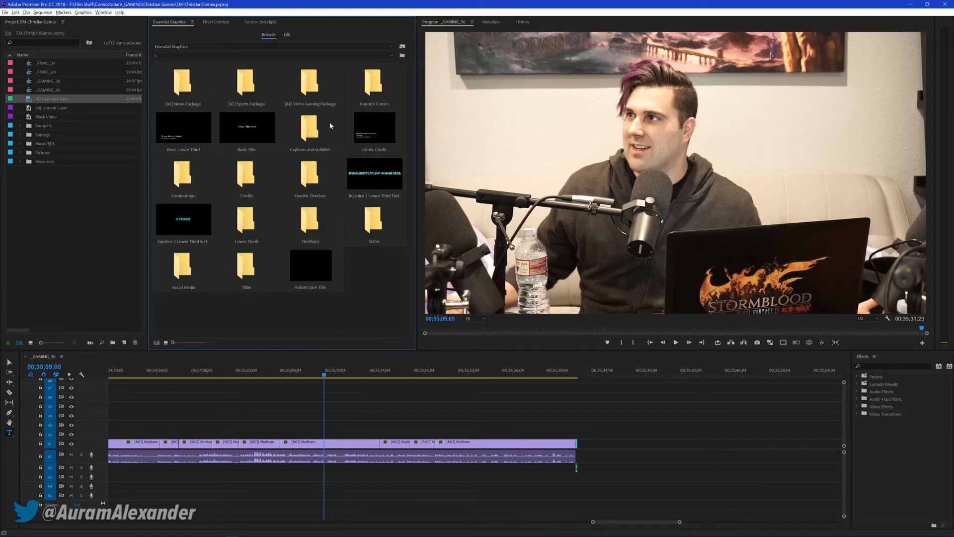
double_click(182, 174)
left_click_drag(265, 137, 323, 435)
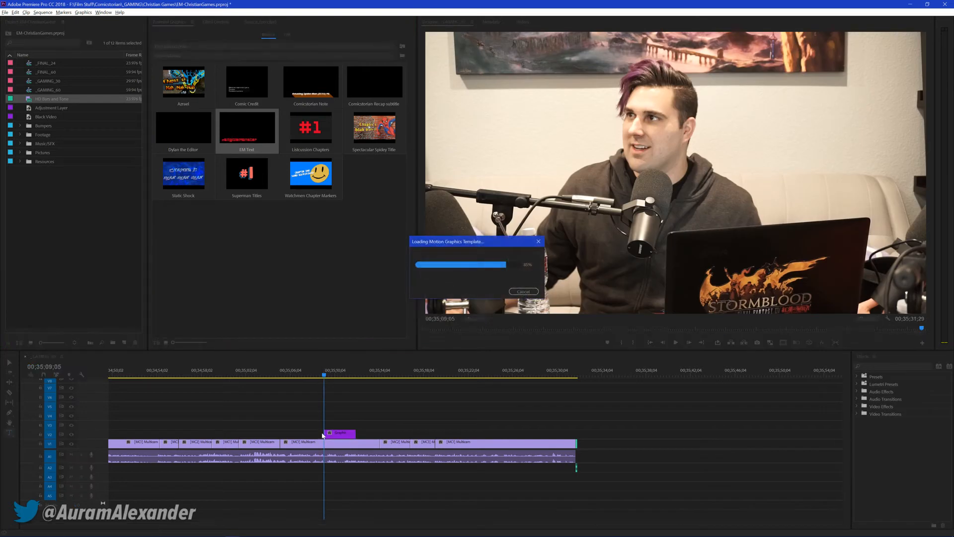
Select the new graphic clip on V2 and open its title text for editing in the program monitor
left_click(337, 434)
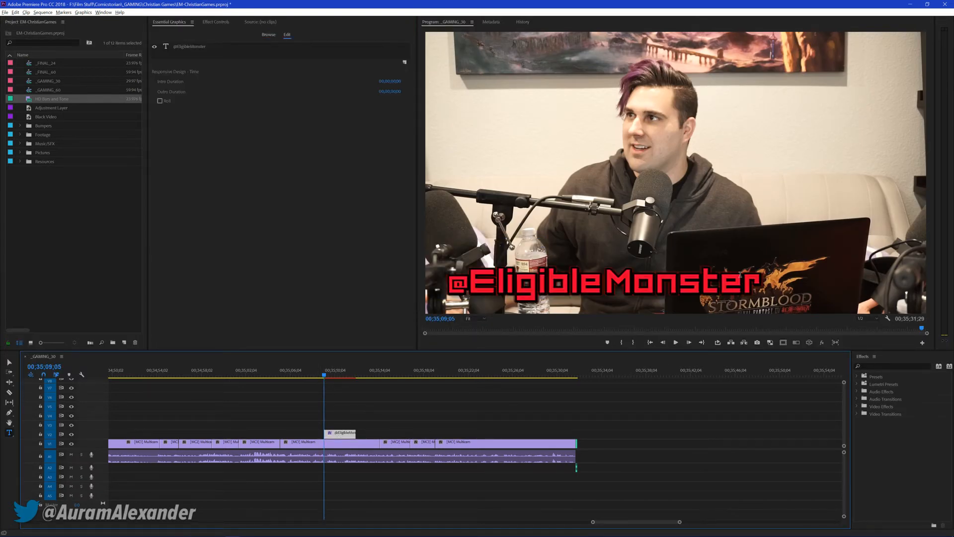
left_click(746, 286)
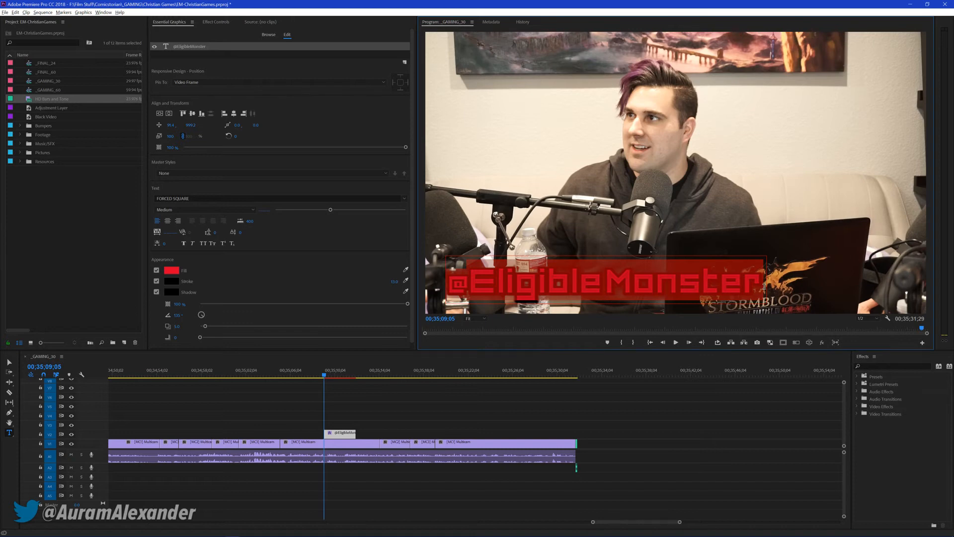
Replace the V2 graphic's title text with "This already came out, oops" and save the project
key("BackSpace")
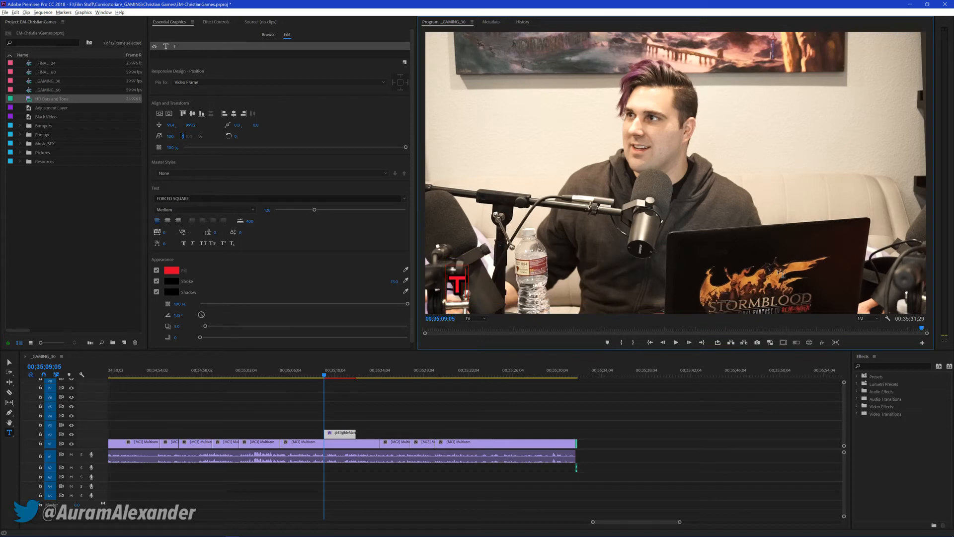
type("This already coame")
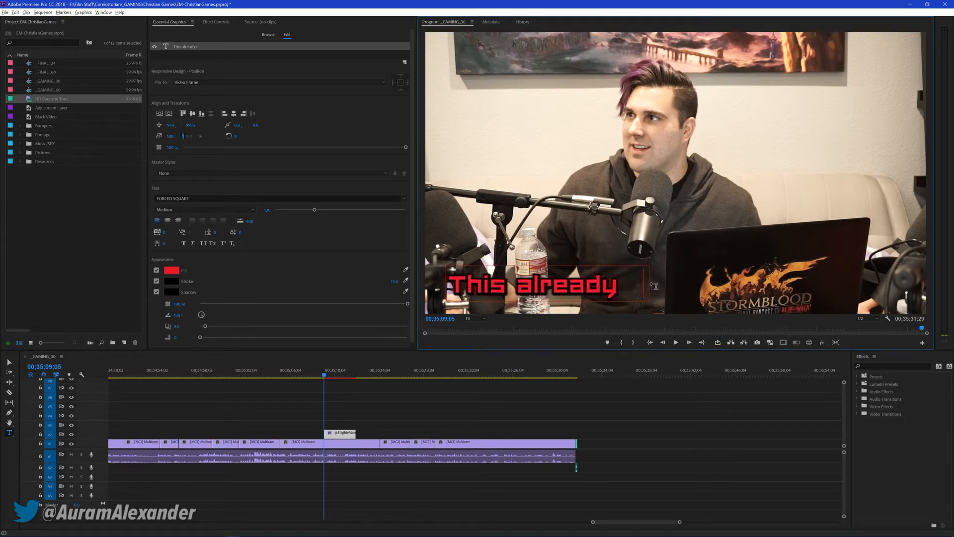
key("BackSpace")
key("BackSpace")
key("BackSpace")
key("BackSpace")
type("ame out, oops")
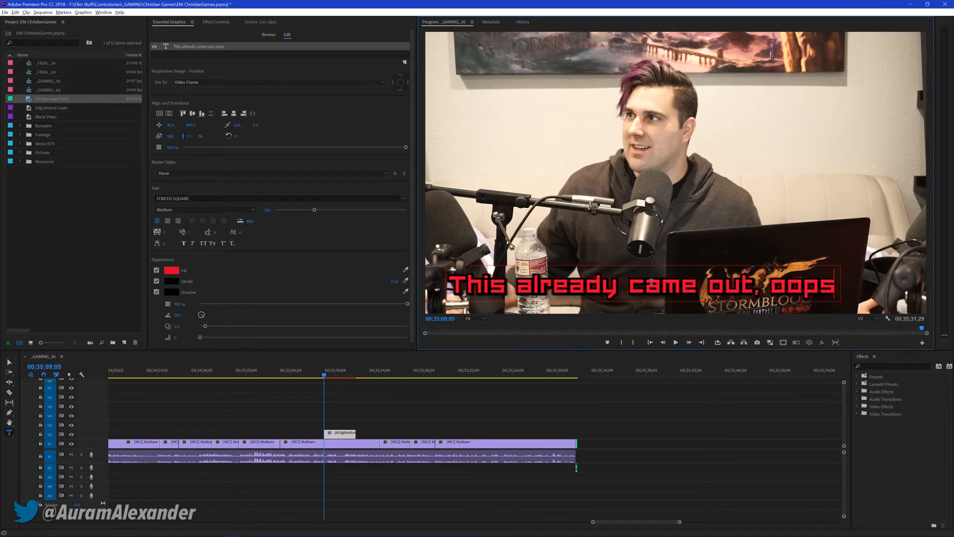
left_click(389, 388)
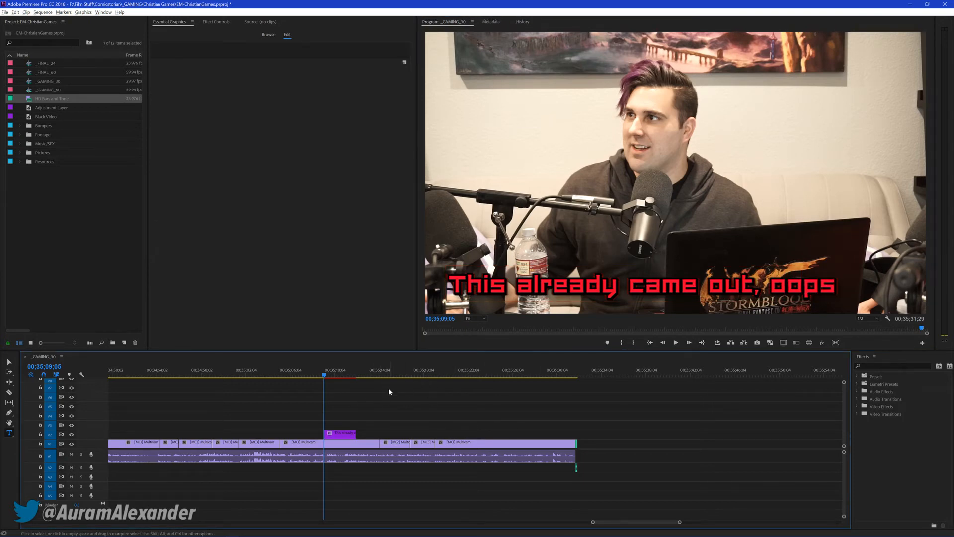
scroll(386, 397, "up", 3)
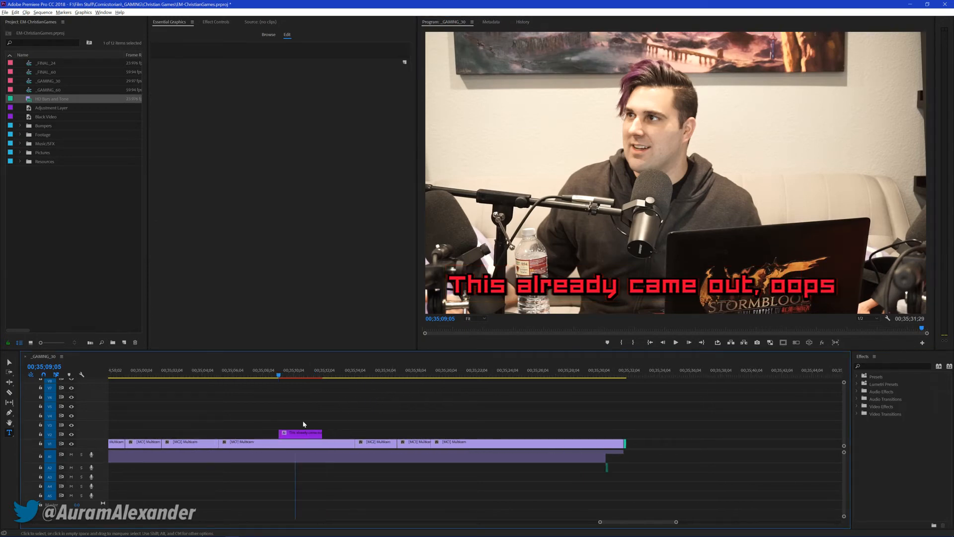
key("ctrl+s")
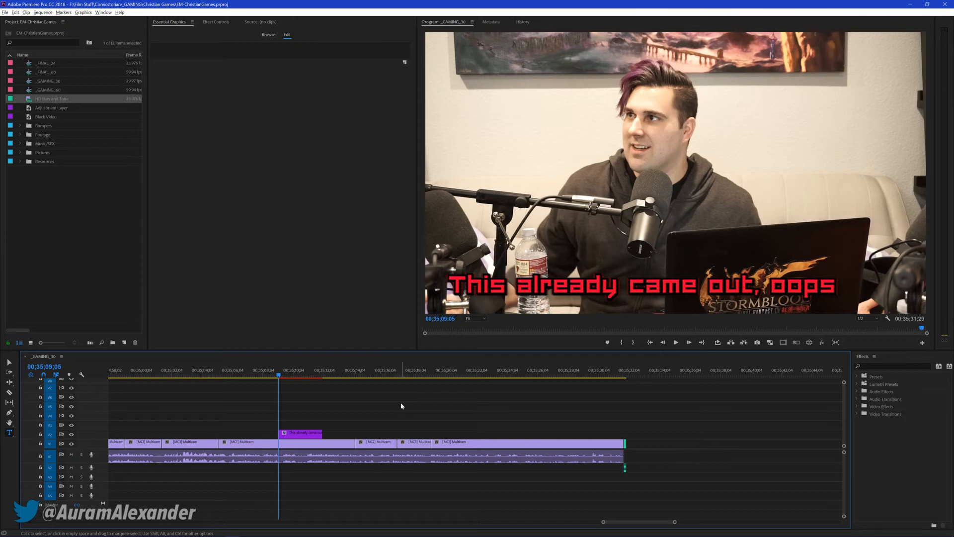
Shift the title graphic's horizontal Motion position to the right so the text sits roughly centred in the frame
left_click(303, 435)
left_click(220, 22)
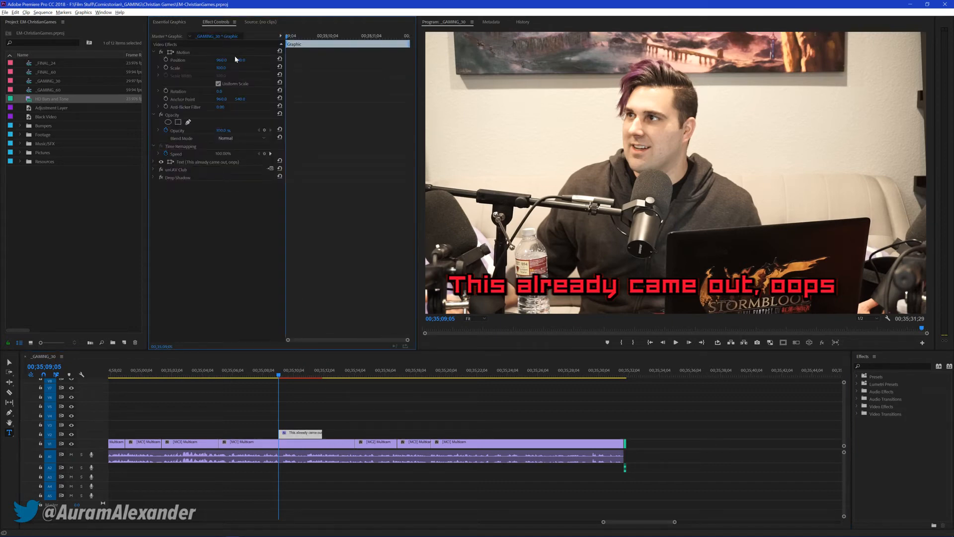
left_click_drag(222, 60, 251, 60)
Search the effects for "cs" and apply CS EM Glitch Trans to the start of the V2 title graphic
left_click(883, 365)
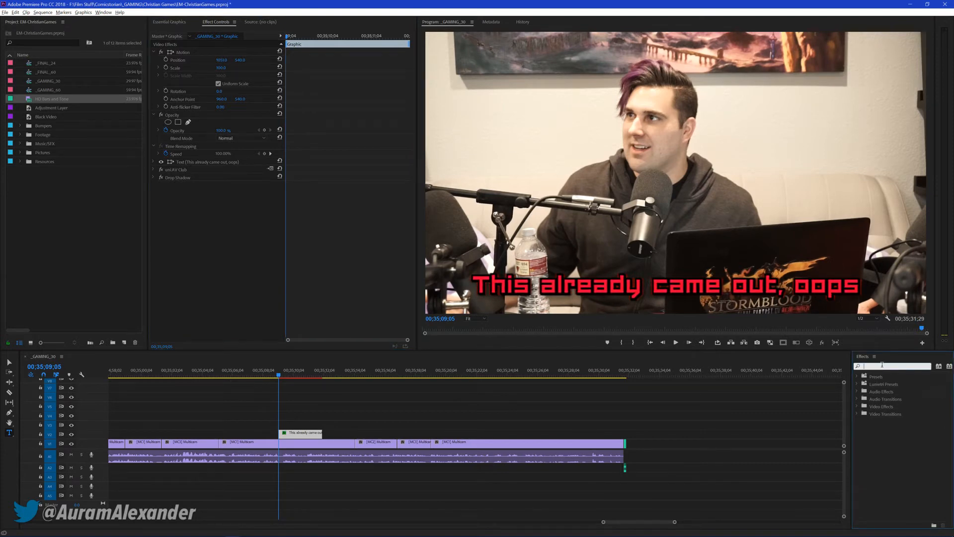
type("cs")
left_click_drag(881, 416, 282, 437)
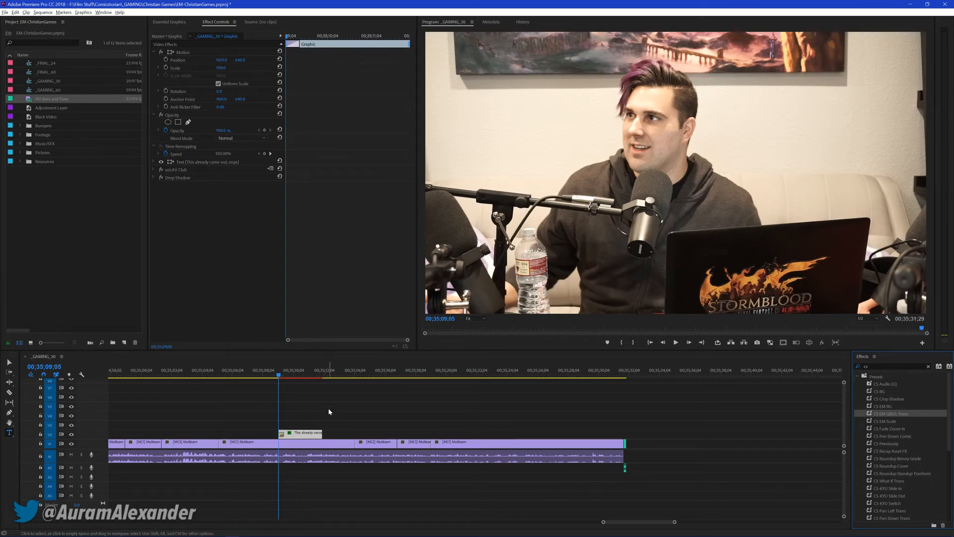
left_click(312, 410)
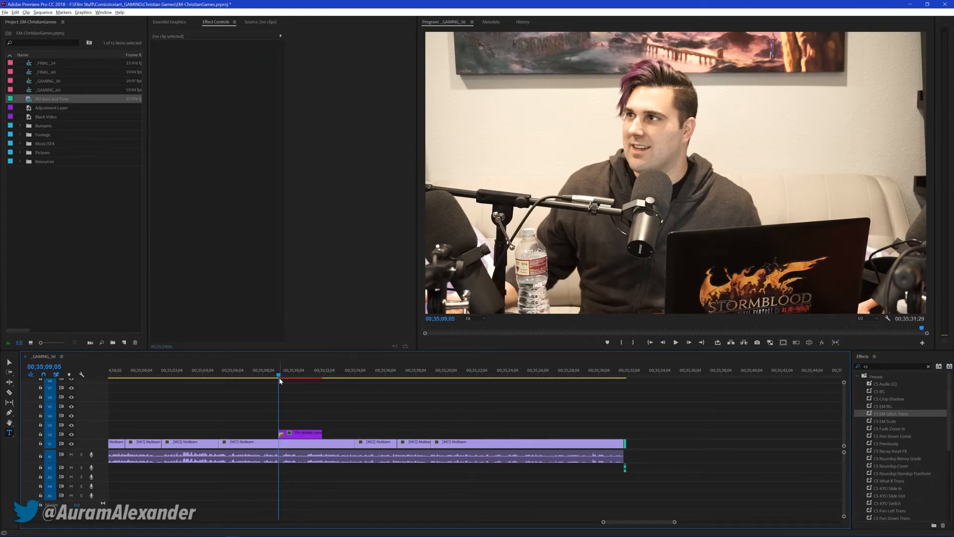
Play back the sequence around the title graphic to check its timing against the dialogue
left_click(276, 374)
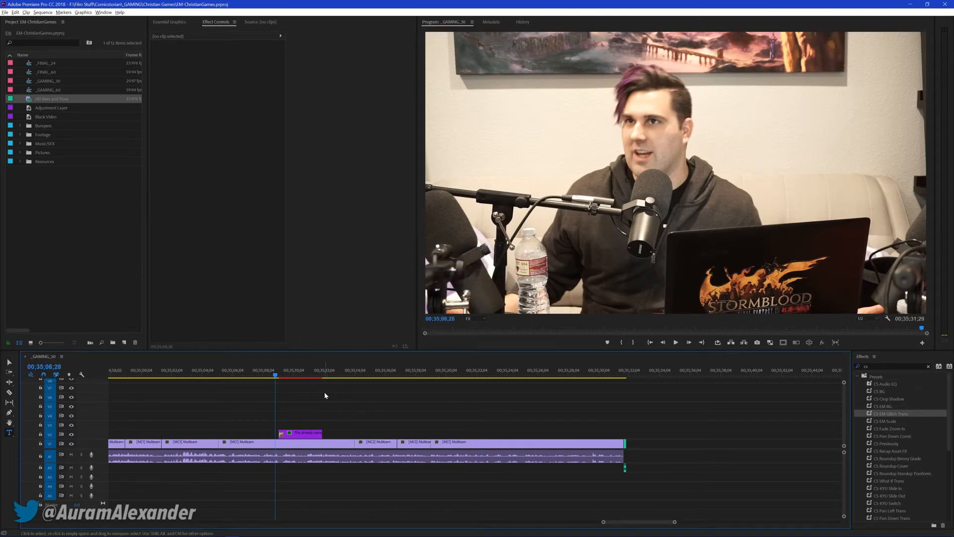
key("space")
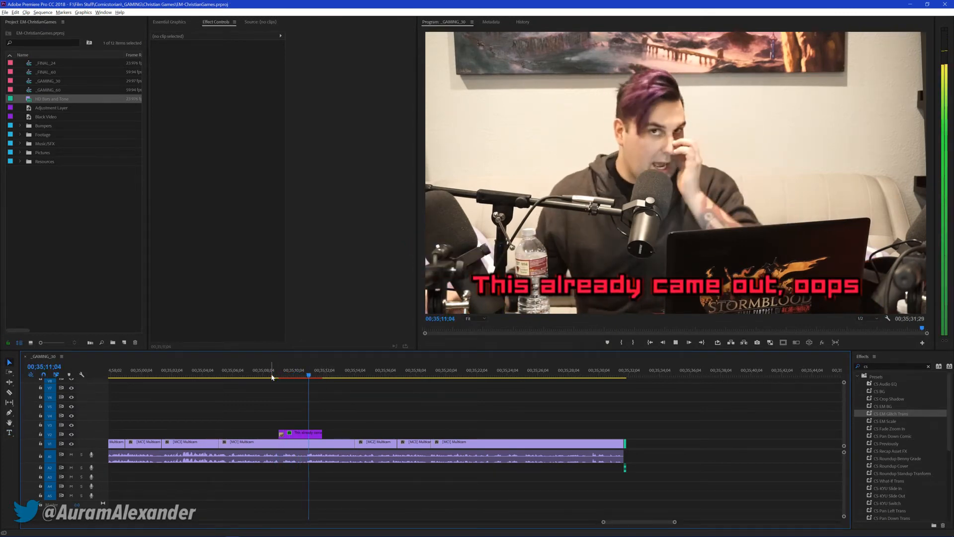
left_click(253, 379)
key("space")
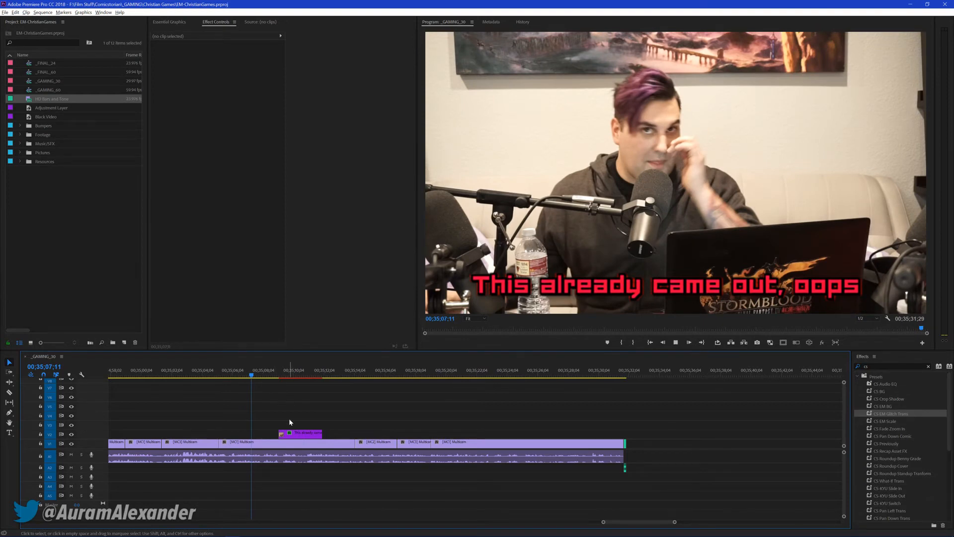
key("space")
Move the V2 title graphic to start at 00;35;08;13 and trim its end to 00;35;09;25
left_click_drag(299, 434, 288, 434)
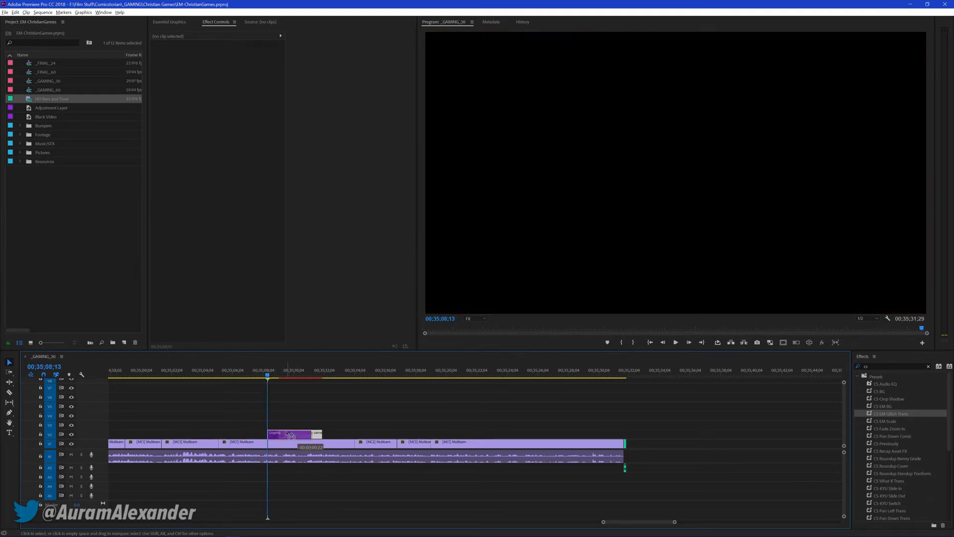
key("space")
left_click(322, 395)
key("space")
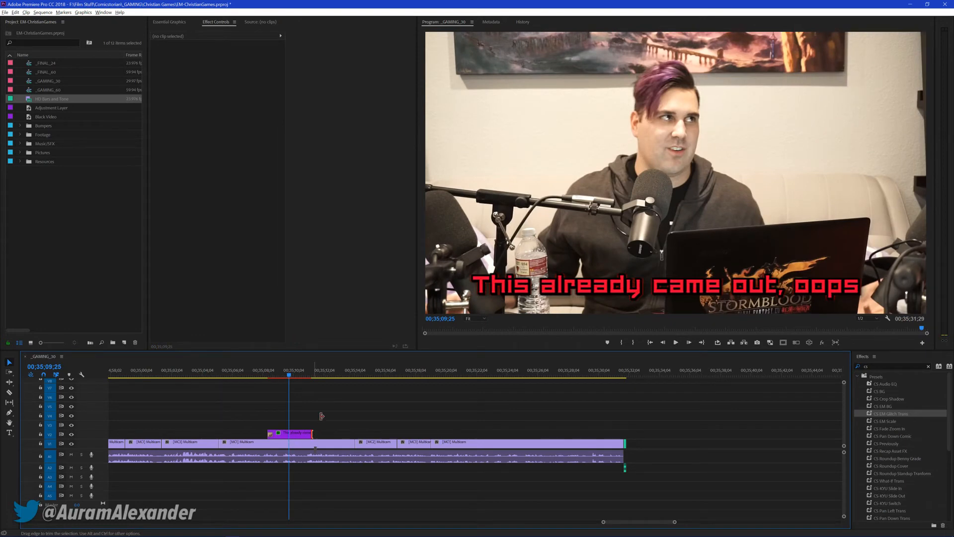
key("e")
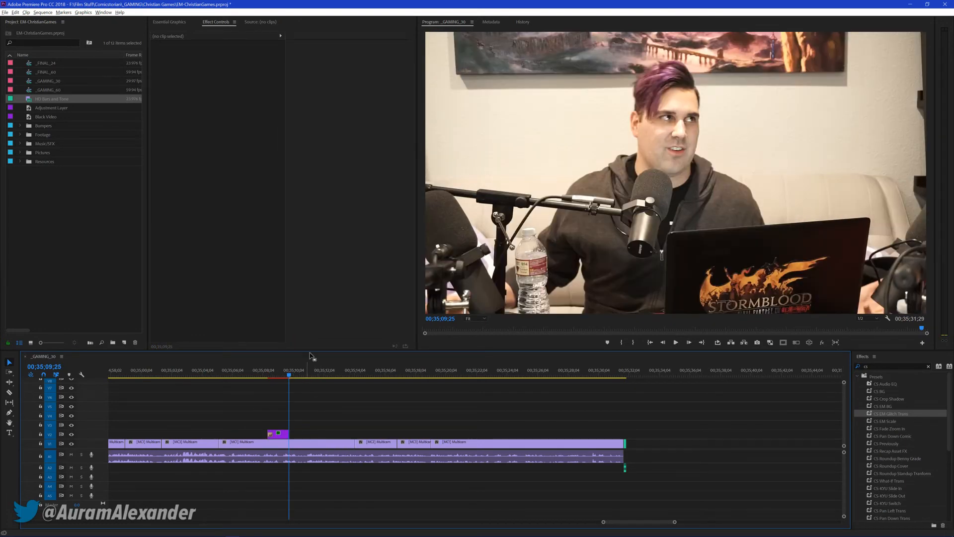
Add a transition to the end of the V2 title graphic and play the title back from 00;35;07;28
left_click(293, 372)
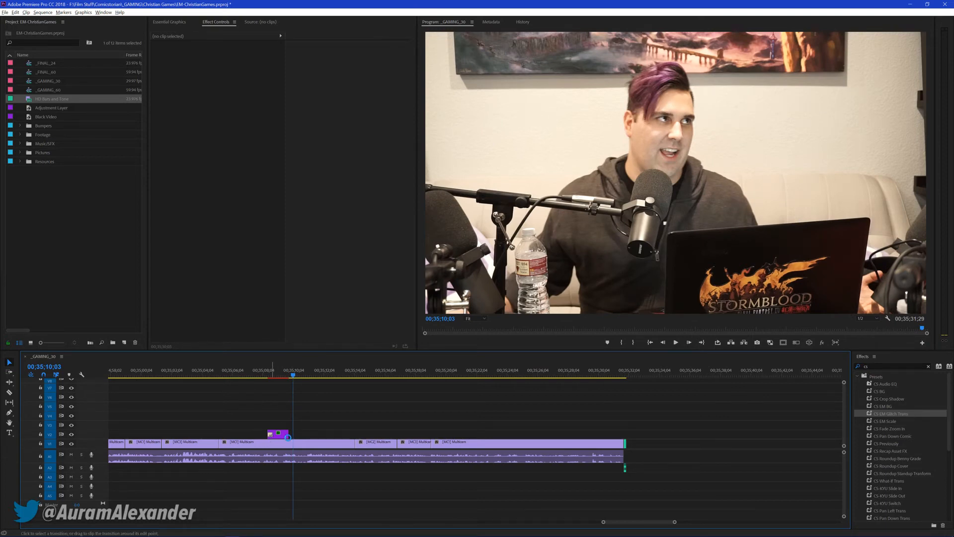
left_click(288, 436)
left_click(260, 375)
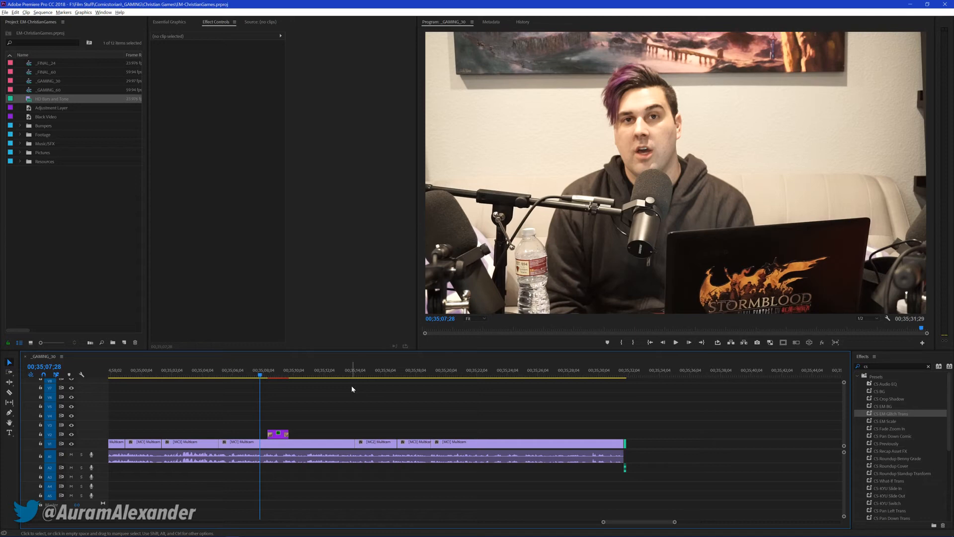
key("space")
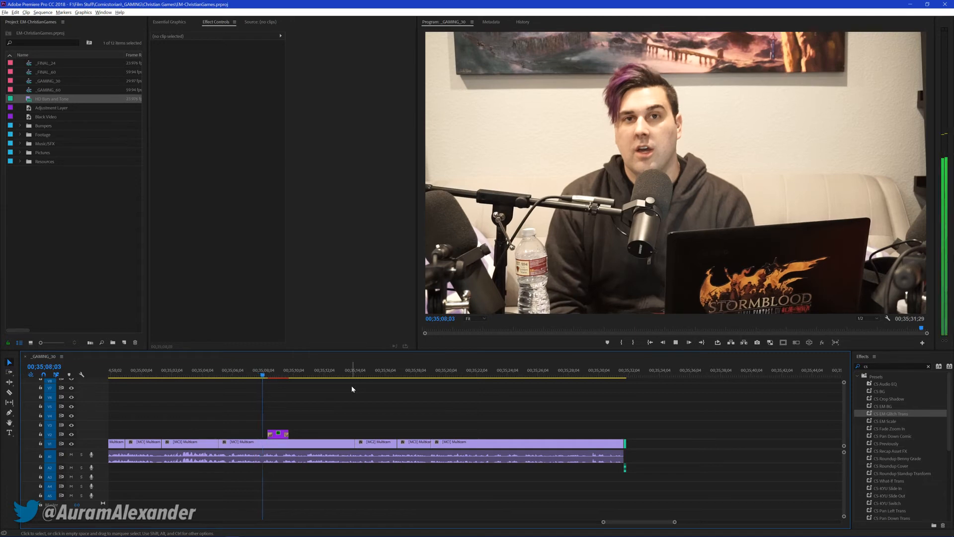
key("space")
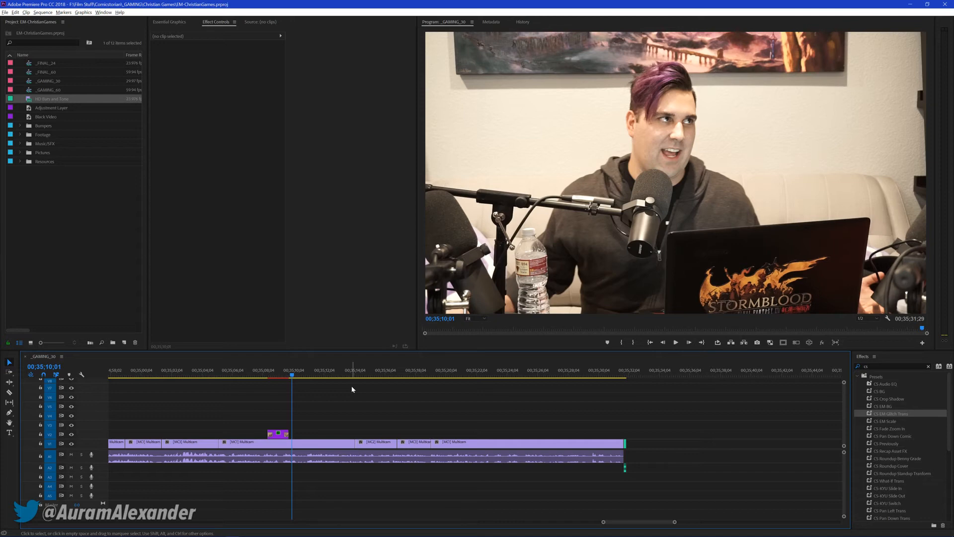
Fit the whole sequence in the timeline and review playback from about 00;10;28, 00;11;19 and 00;13;06
key("backslash")
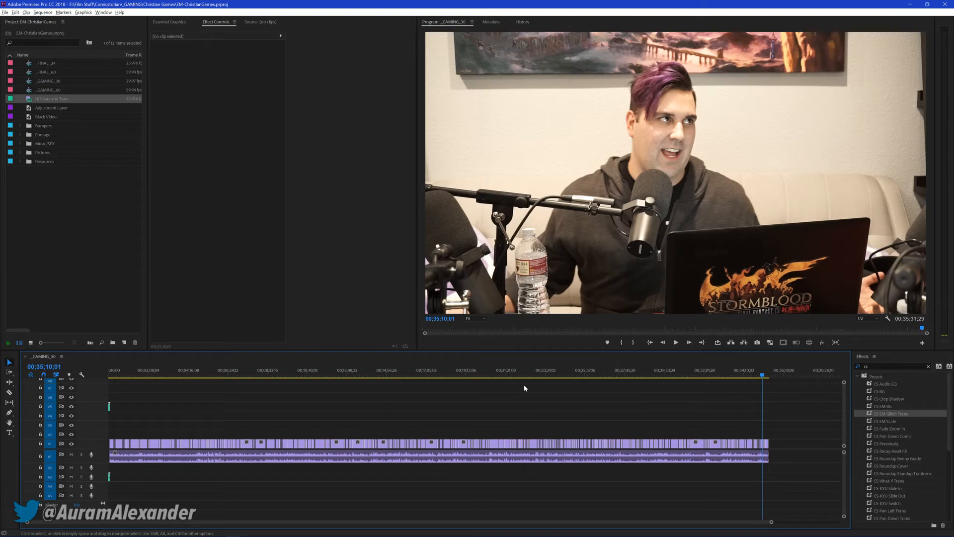
left_click(304, 371)
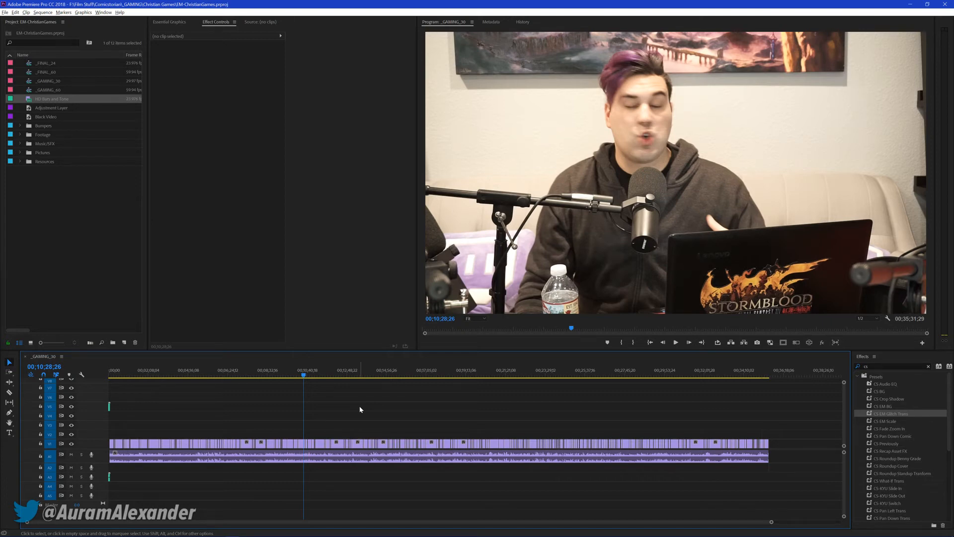
key("space")
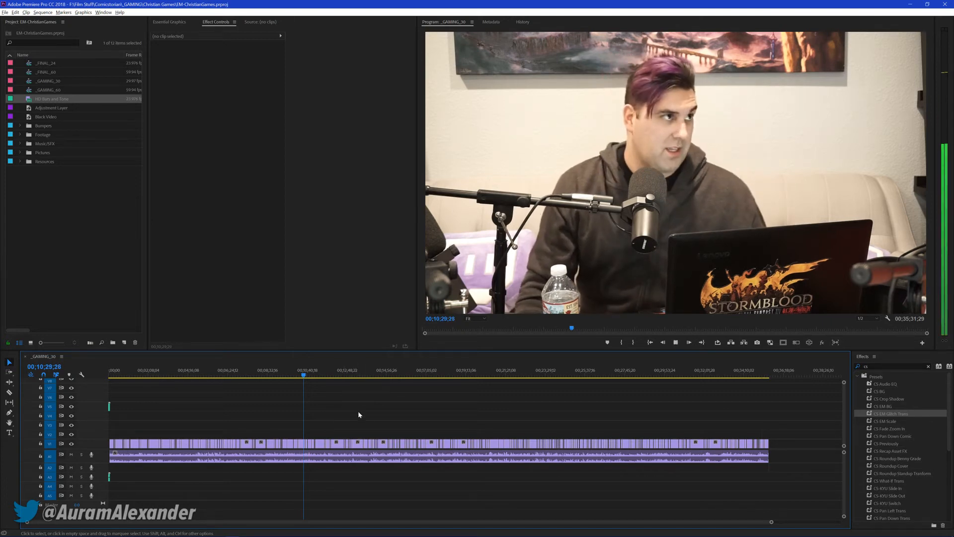
key("space")
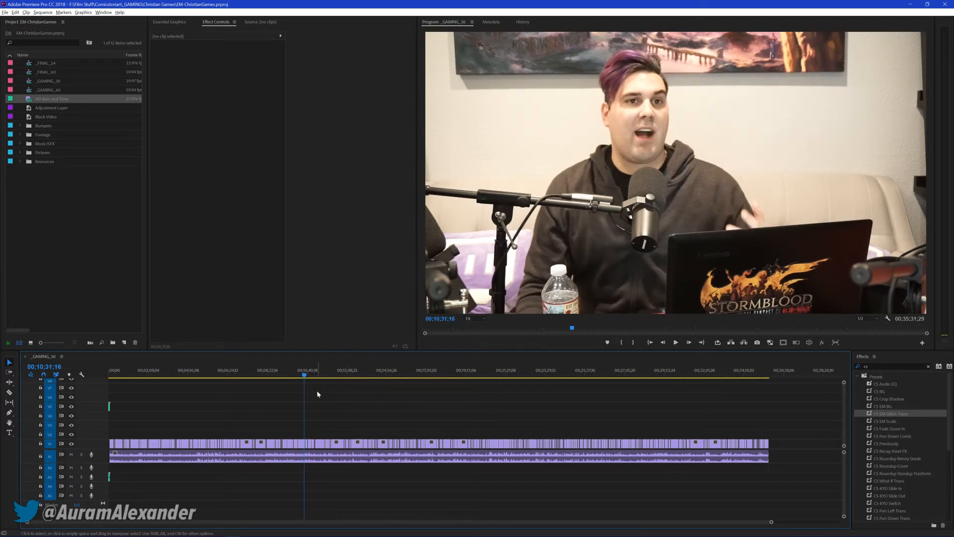
key("space")
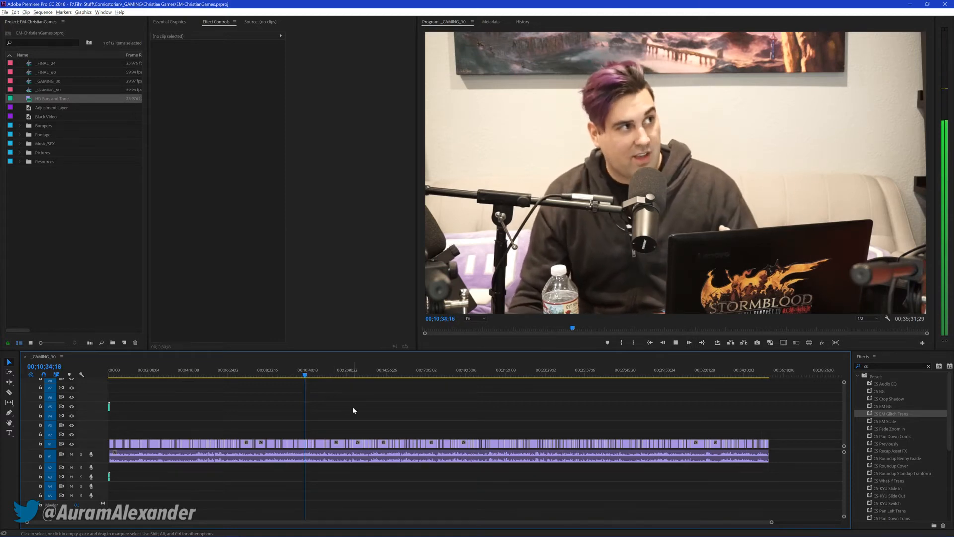
left_click(94, 269)
left_click(348, 403)
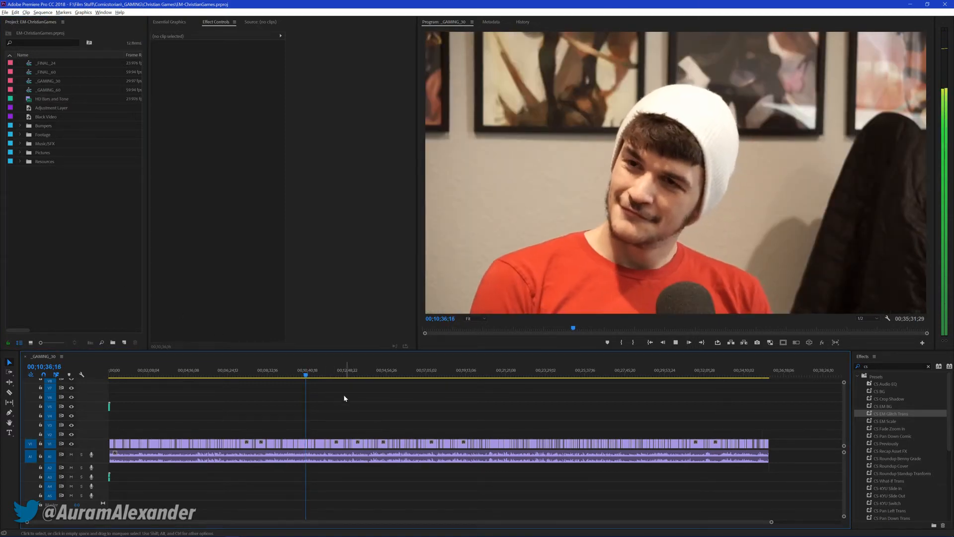
left_click(319, 374)
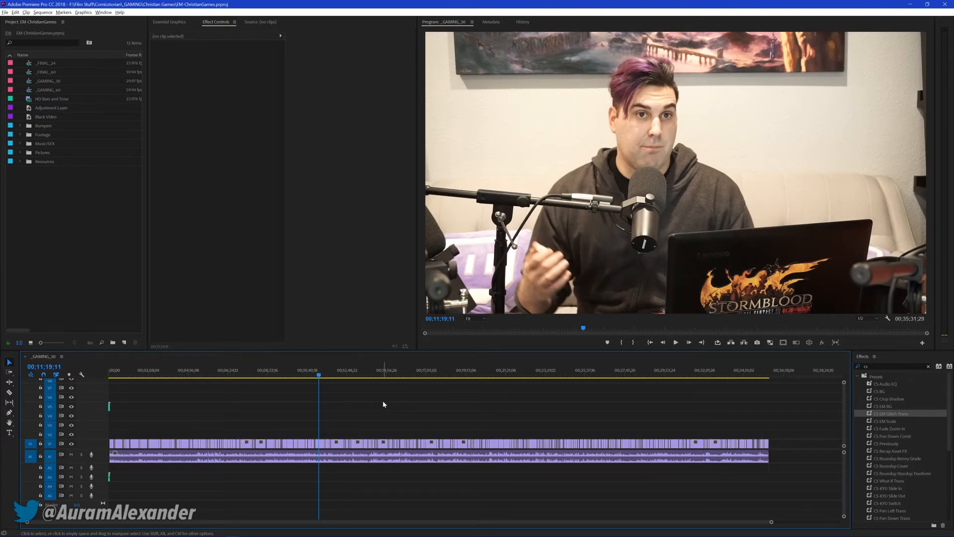
key("space")
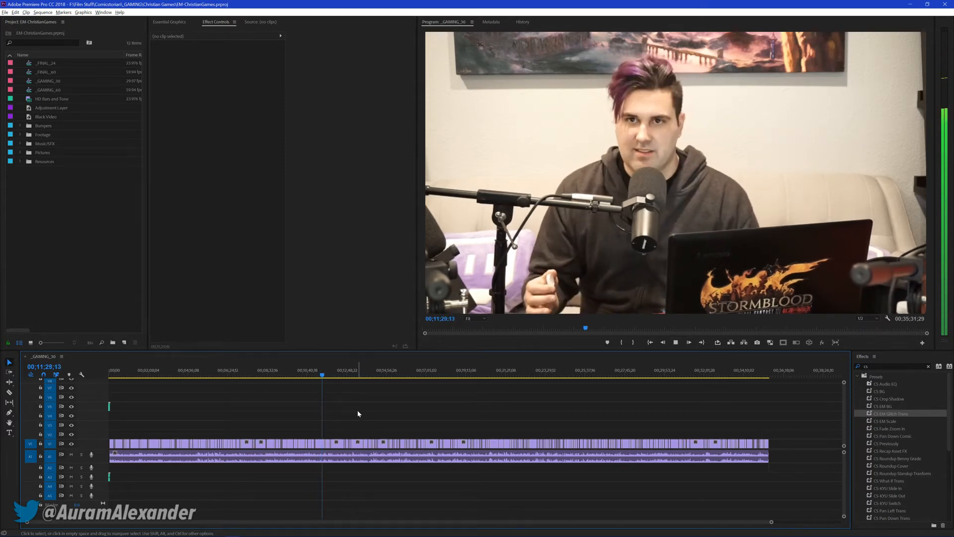
left_click(353, 373)
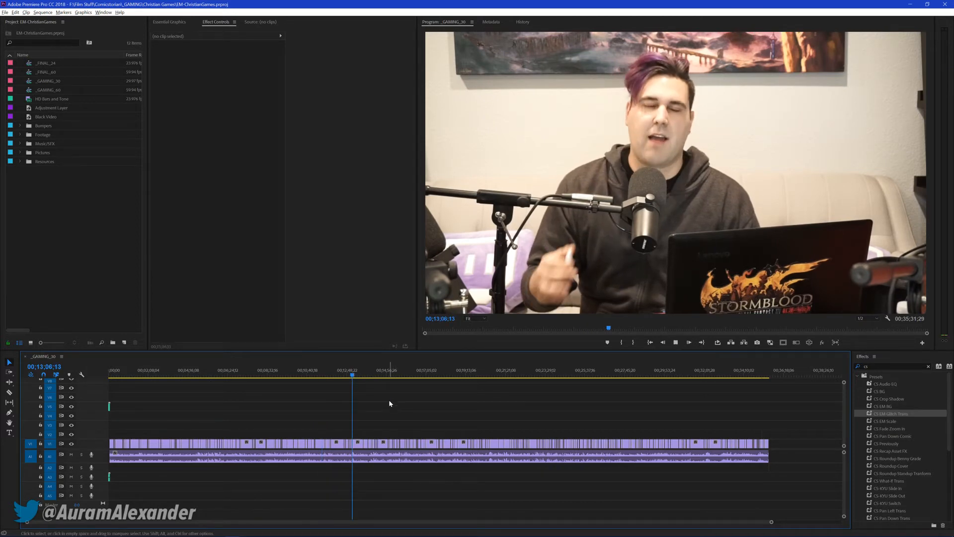
key("space")
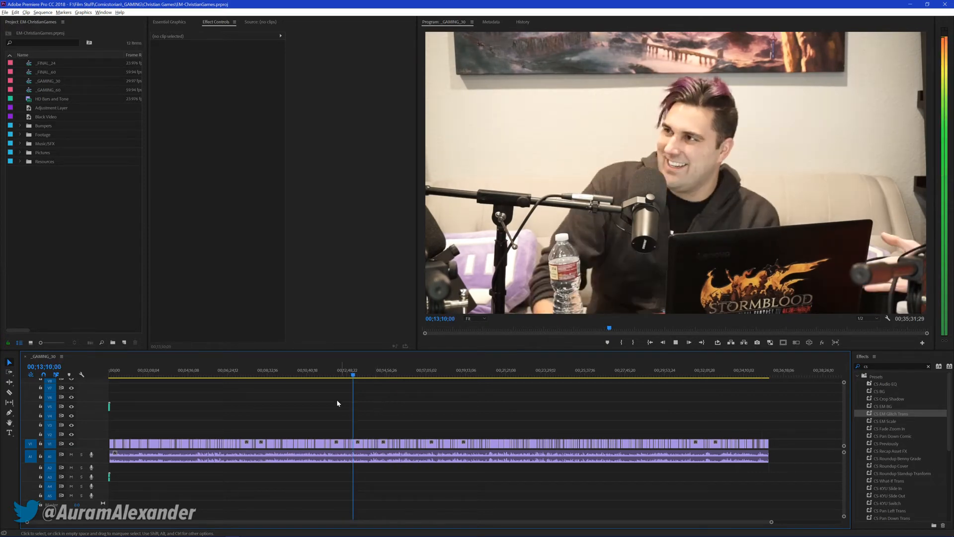
key("space")
Open the first camera clip from the Footage bin in the source monitor and play parts of its first minute
left_click(20, 134)
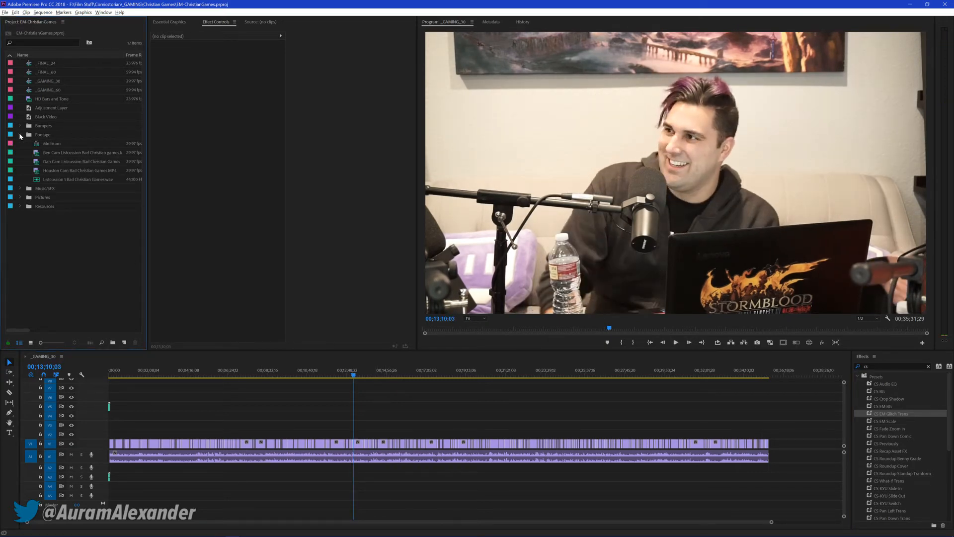
left_click(37, 153)
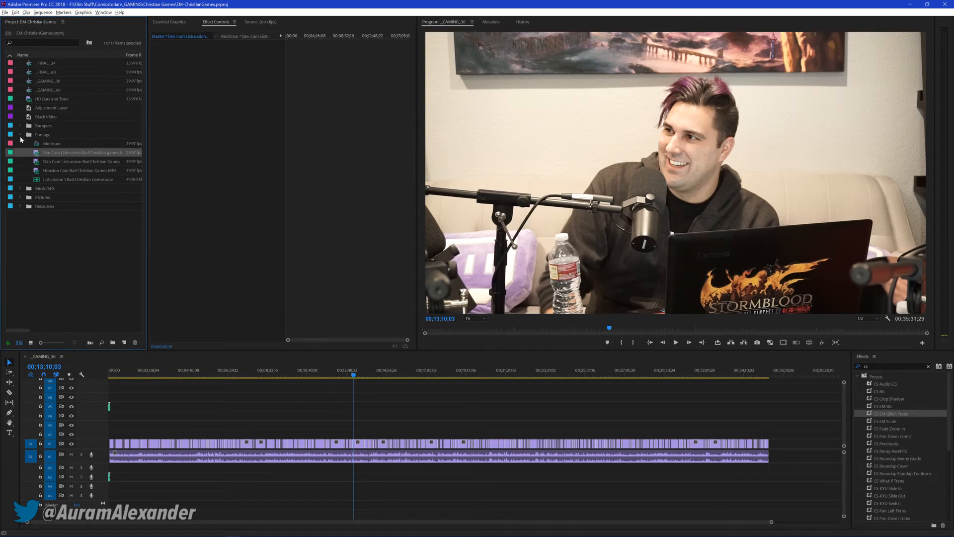
left_click(20, 135)
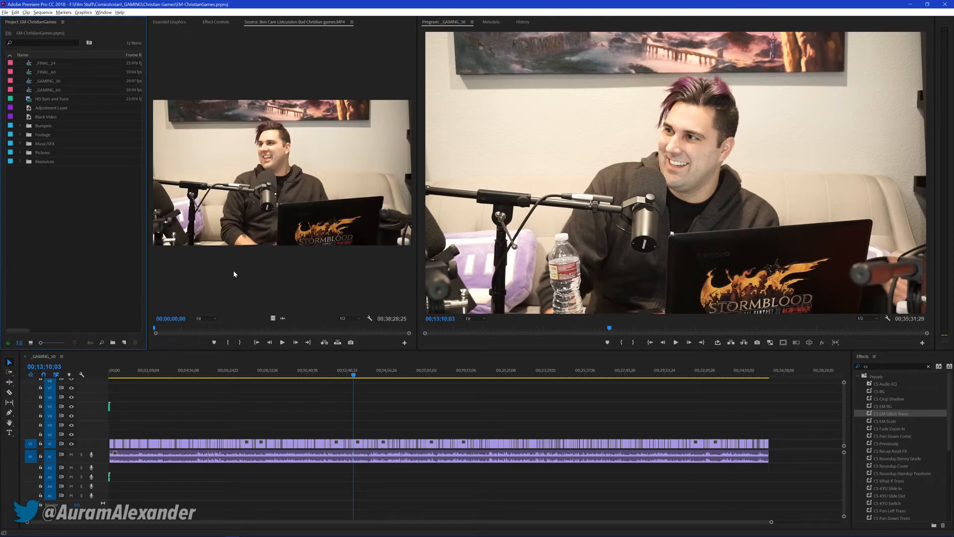
left_click(155, 330)
key("space")
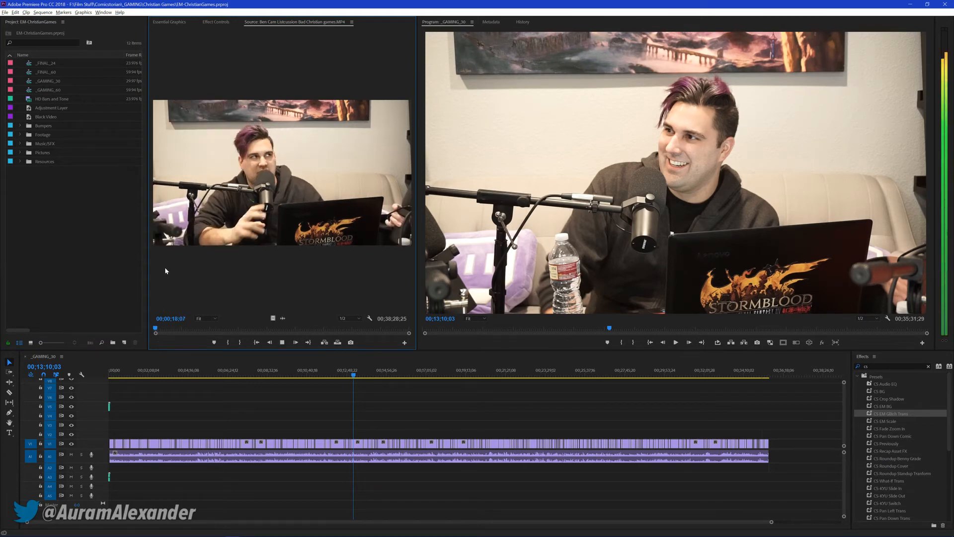
left_click(159, 328)
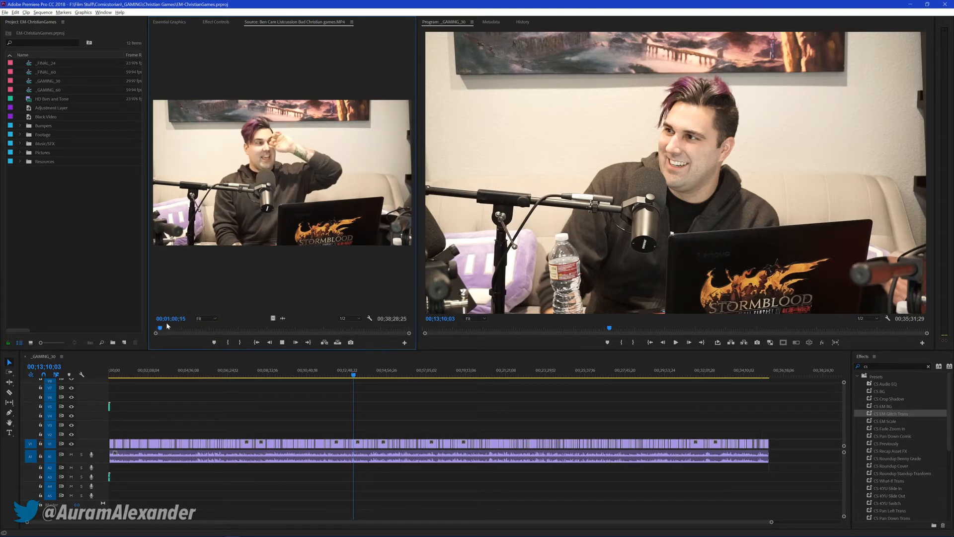
Play the camera clip in the source monitor and mark In at 00;01;08;18 and Out at 00;01;11;00 around the empty-couch shot
key("space")
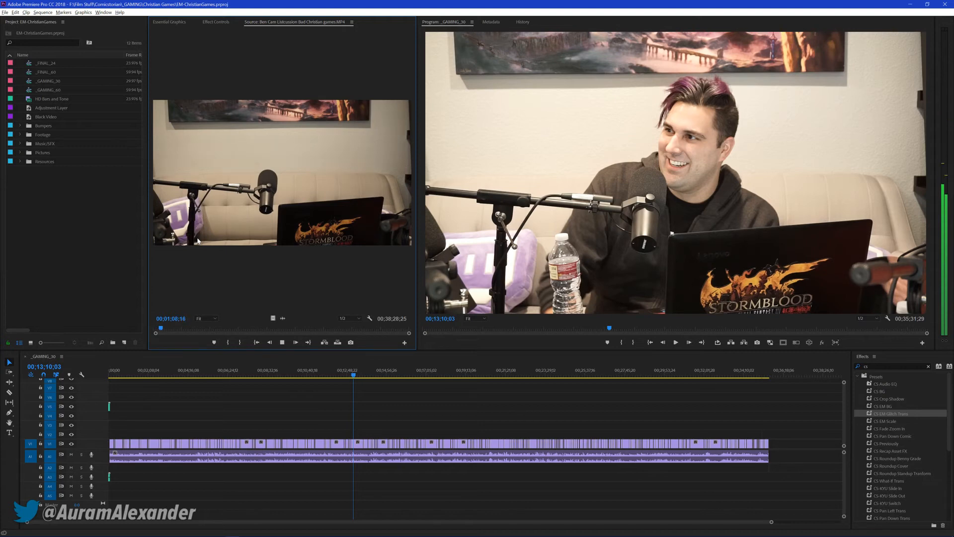
key("space")
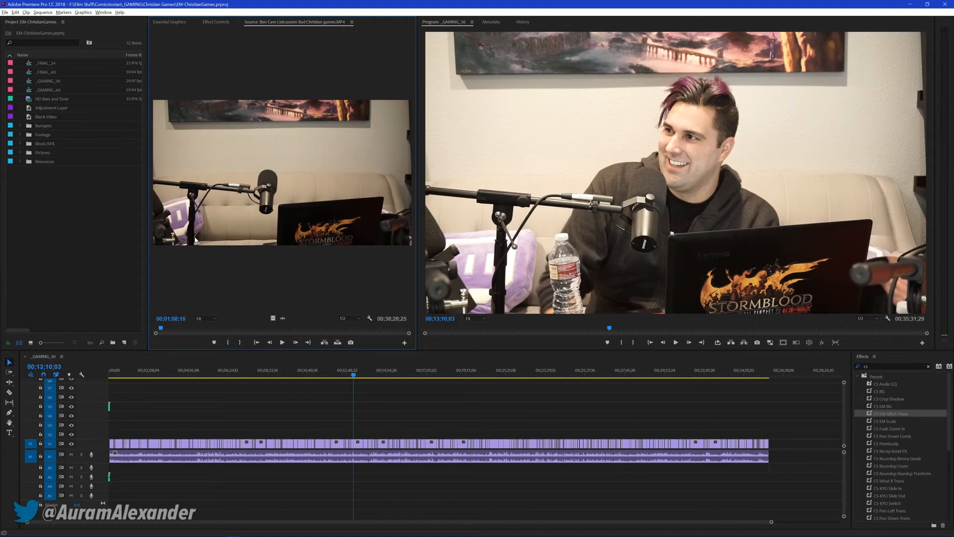
key("i")
key("space")
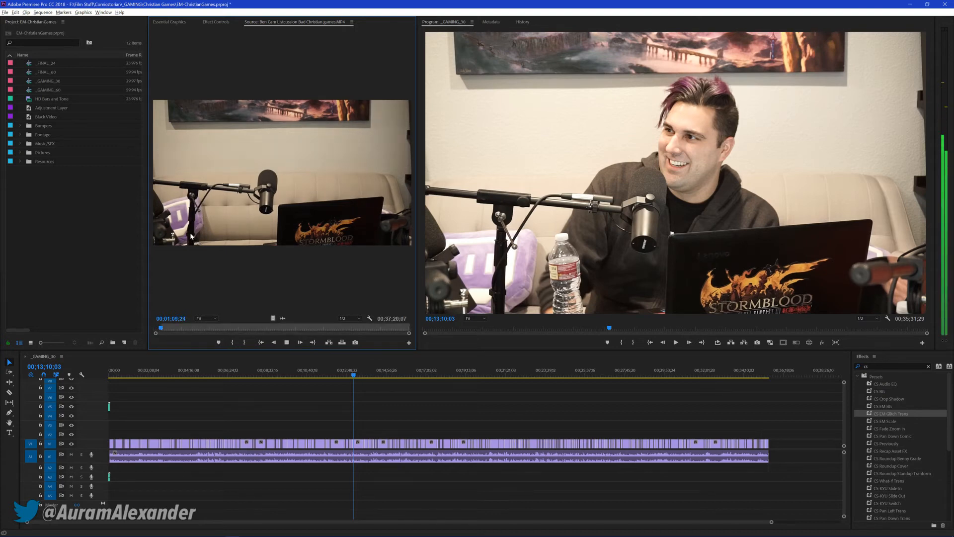
key("space")
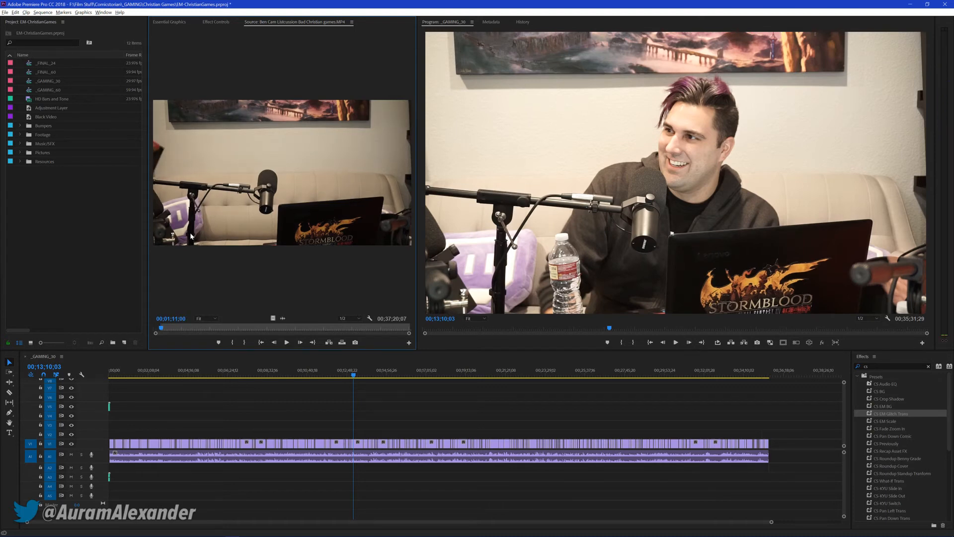
key("o")
Insert the marked empty-couch segment at the very start of the sequence
key("shift+3")
key("Home")
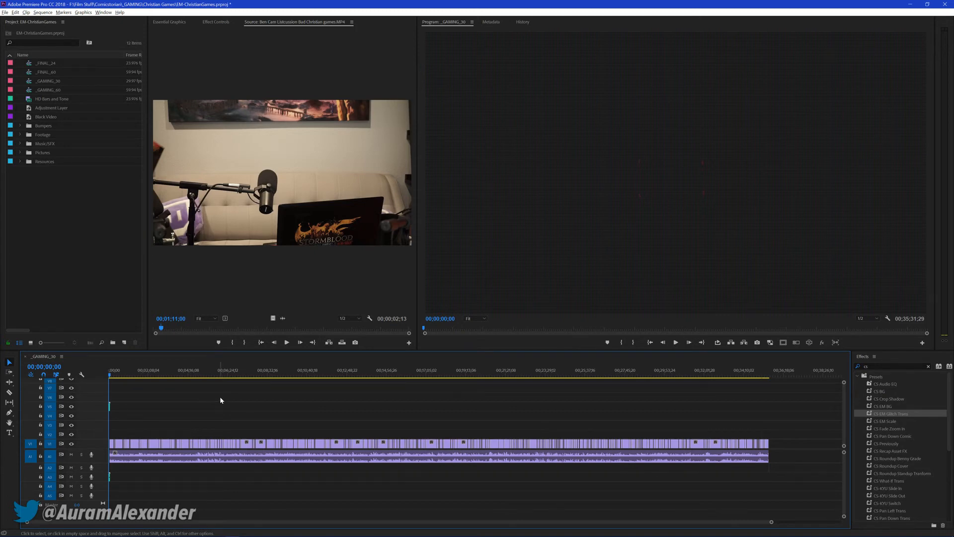
key("comma")
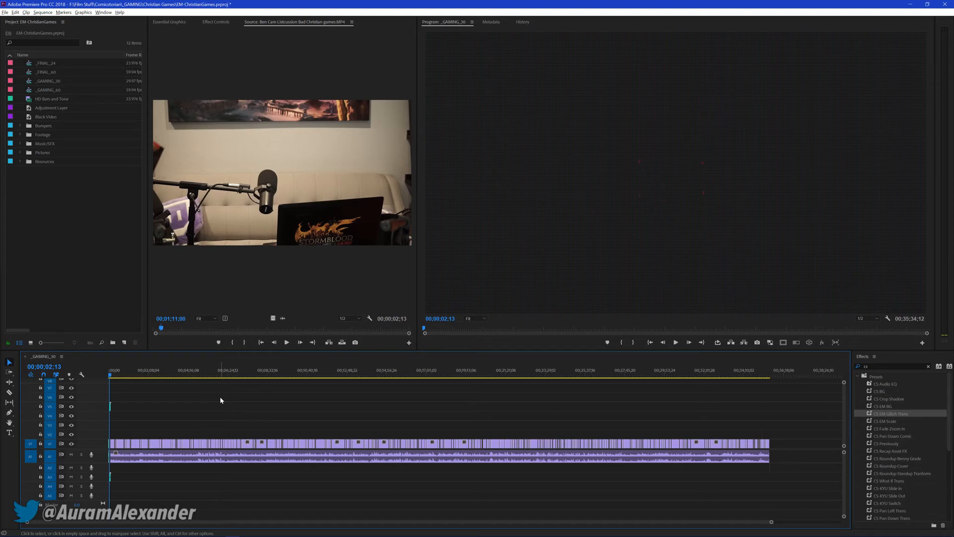
key("Home")
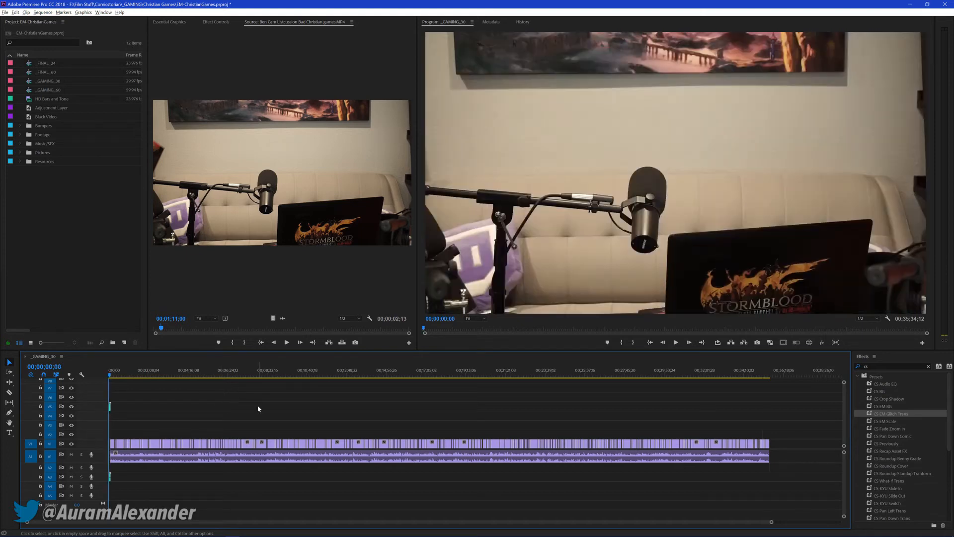
Delete only the audio of the inserted empty-couch clip at the sequence start, keeping its video on V1
scroll(157, 411, "up", 8)
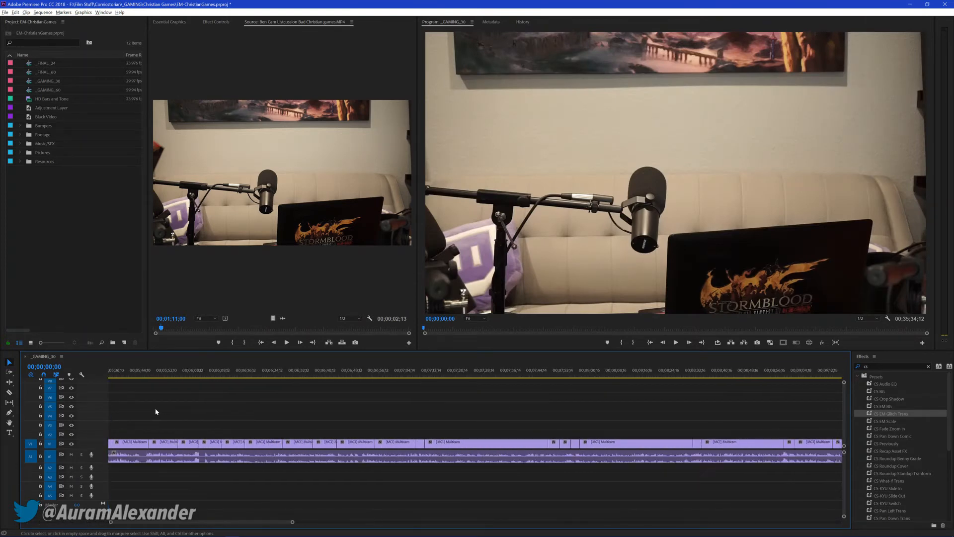
left_click_drag(195, 525, 86, 525)
scroll(195, 425, "up", 4)
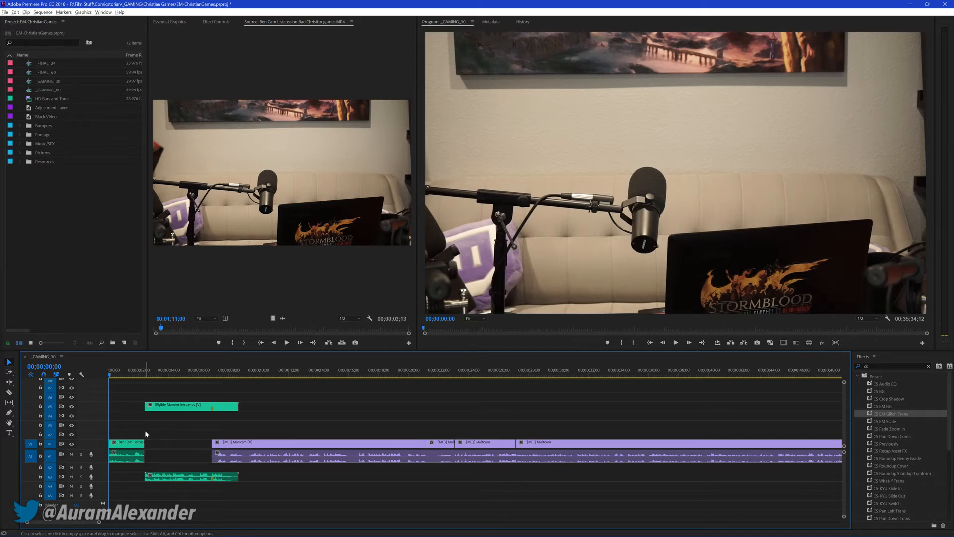
left_click(138, 446)
left_click(183, 438)
left_click(126, 453, "alt")
key("Delete")
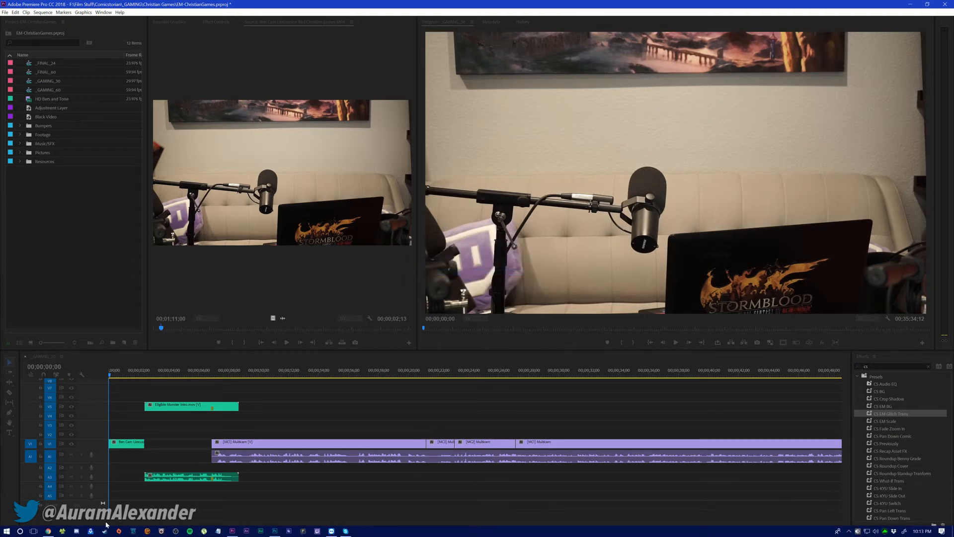
Switch to Chrome, close the last two YouTube tabs and browse the THE SHOW WITH REVIEWS row on the channel page
left_click(48, 531)
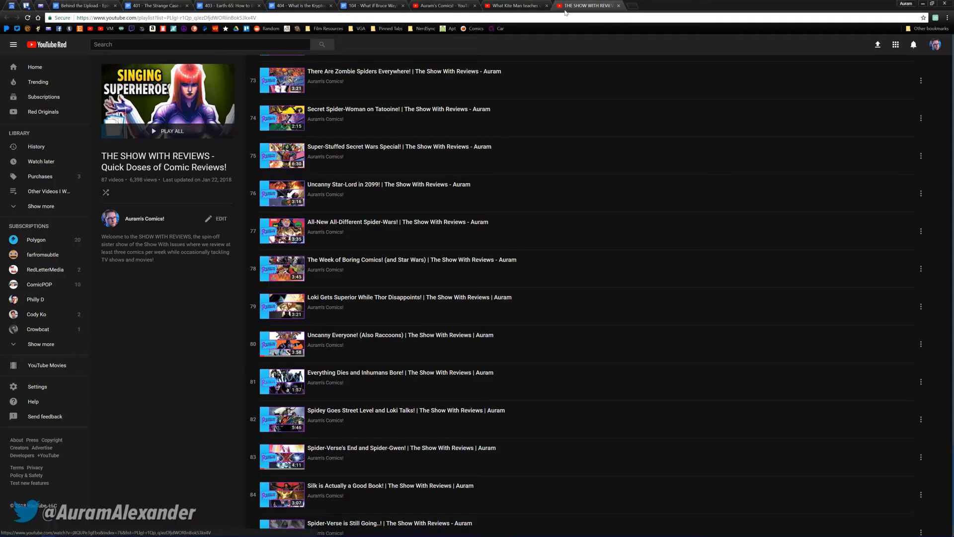
key("ctrl+w")
key("ctrl+w")
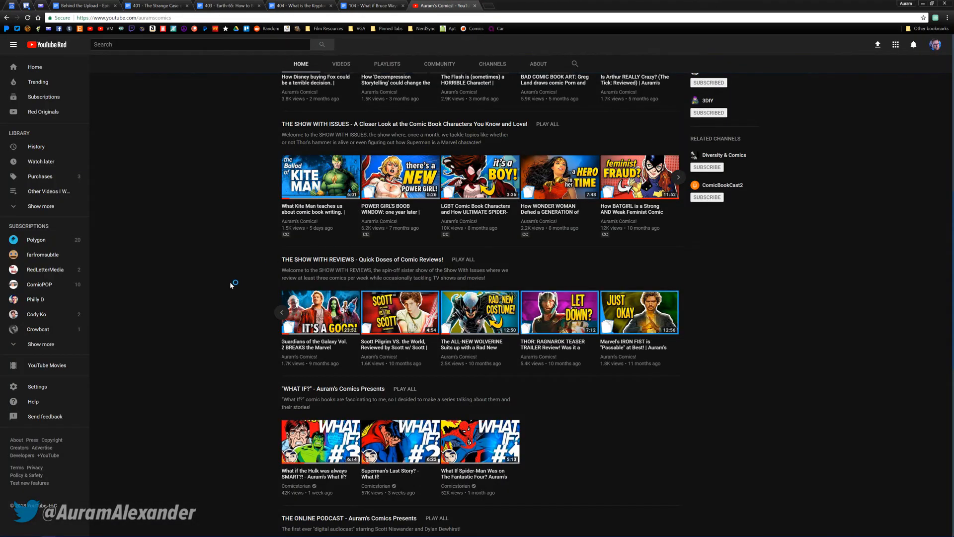
left_click(282, 314)
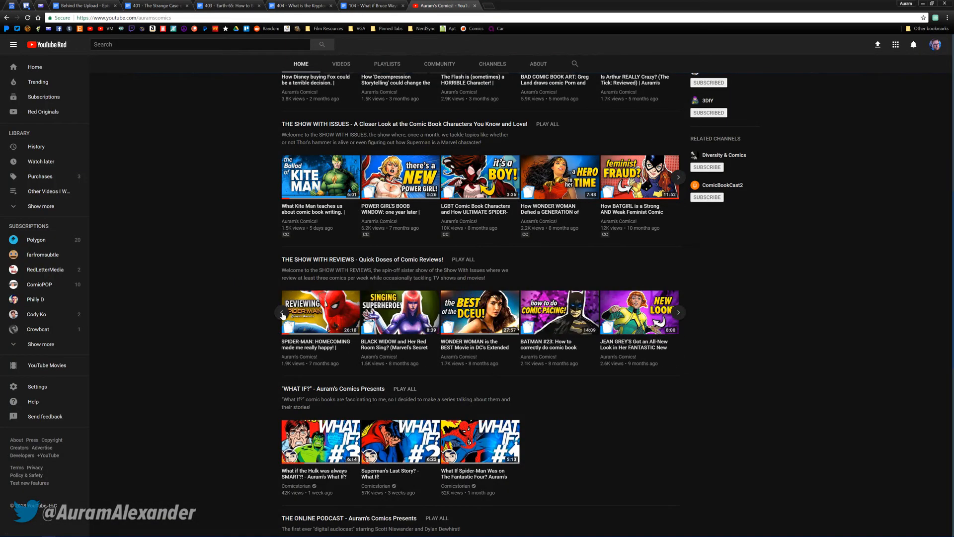
left_click(282, 314)
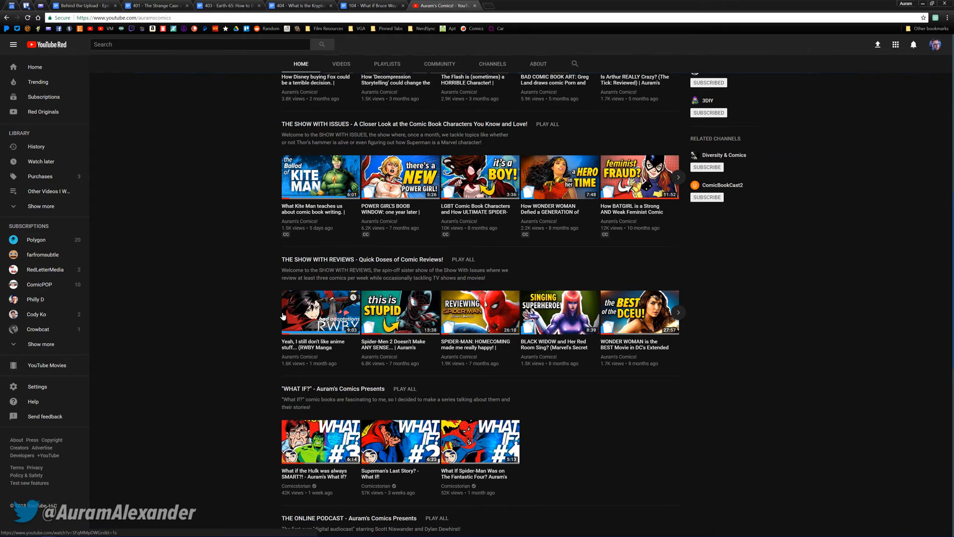
Browse the AURAM'S FORUM row on the channel page and open its playlist in a new tab
scroll(262, 280, "up", 1)
scroll(262, 280, "up", 3)
left_click(678, 227)
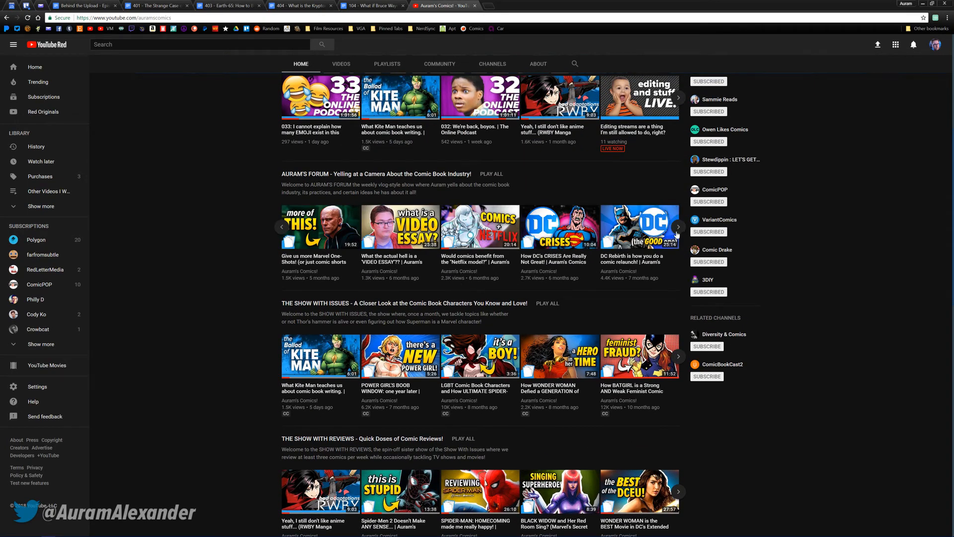
left_click(678, 227)
middle_click(404, 176)
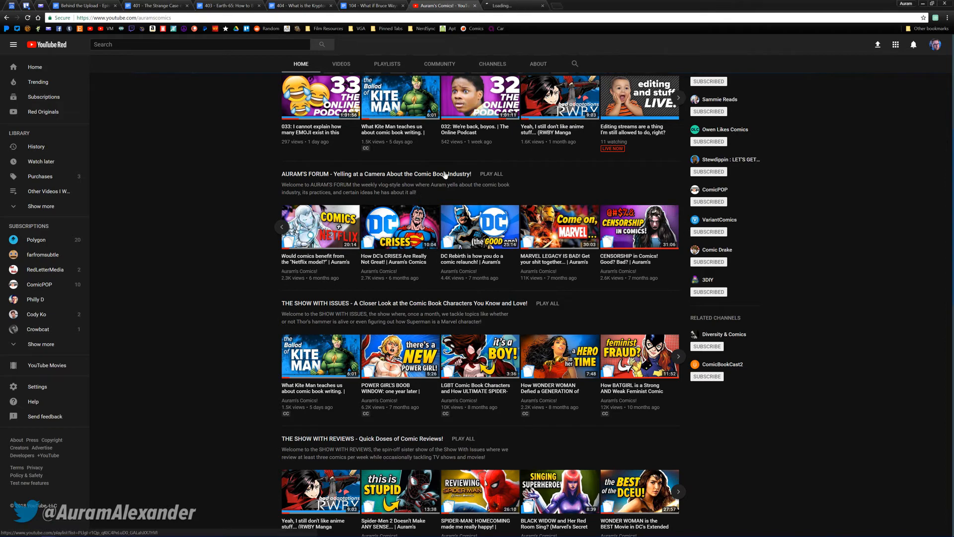
left_click(502, 5)
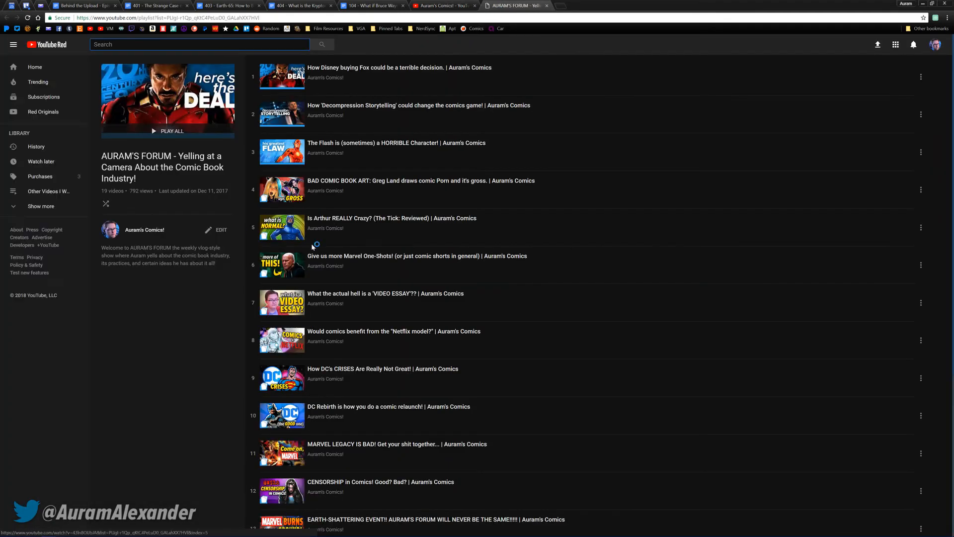
Look through the AURAM'S FORUM playlist, open video 16 about bad comic book art, and close its tab
scroll(368, 264, "down", 3)
scroll(368, 264, "down", 2)
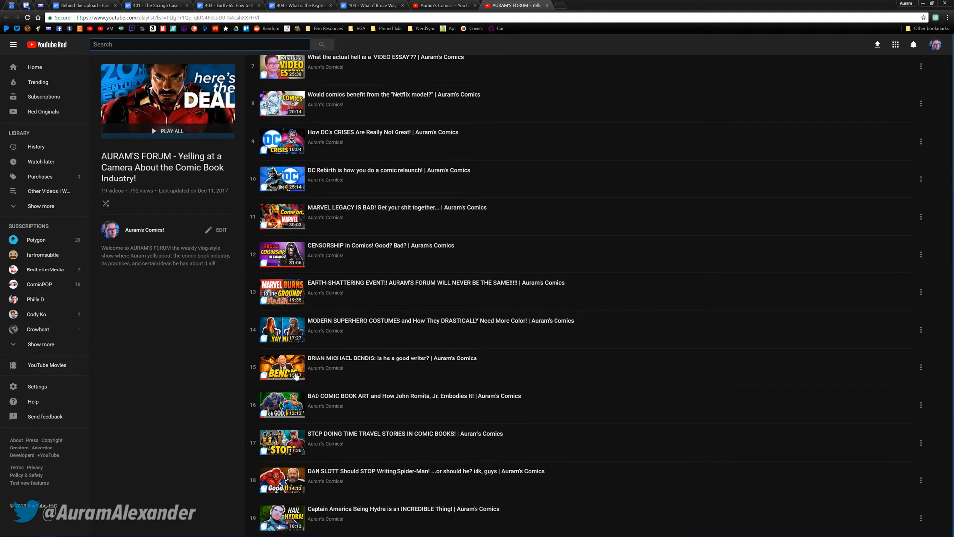
scroll(254, 488, "up", 1)
scroll(221, 428, "up", 5)
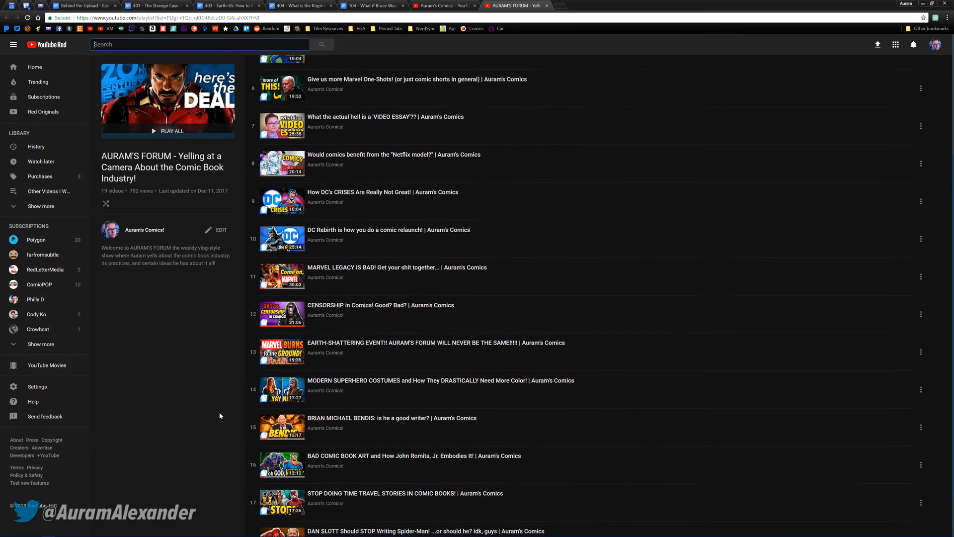
scroll(219, 411, "down", 4)
scroll(217, 371, "down", 1)
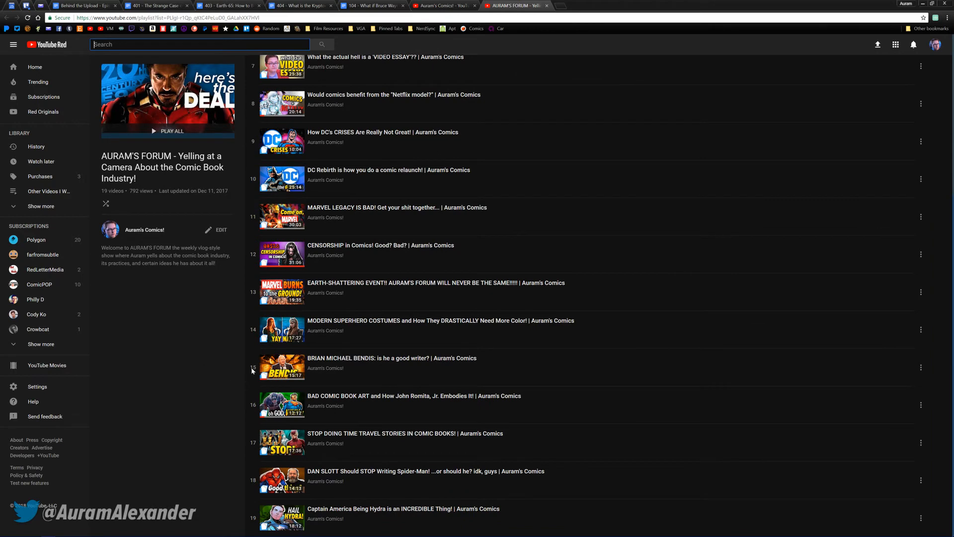
scroll(249, 398, "up", 1)
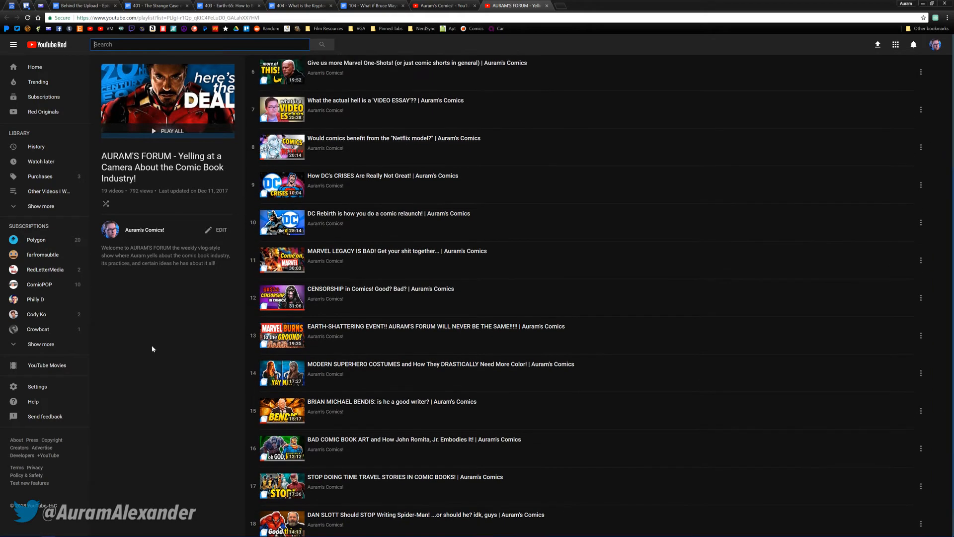
left_click(272, 444)
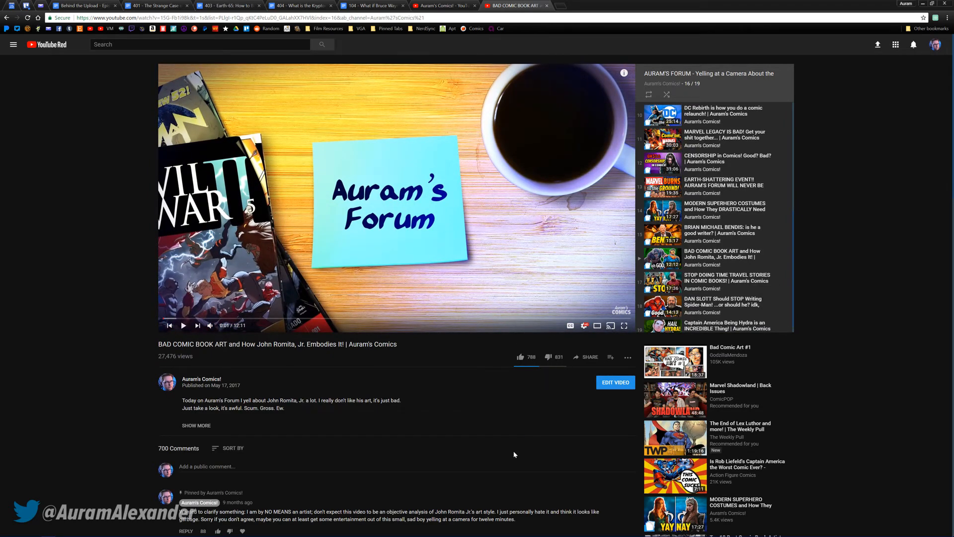
middle_click(495, 7)
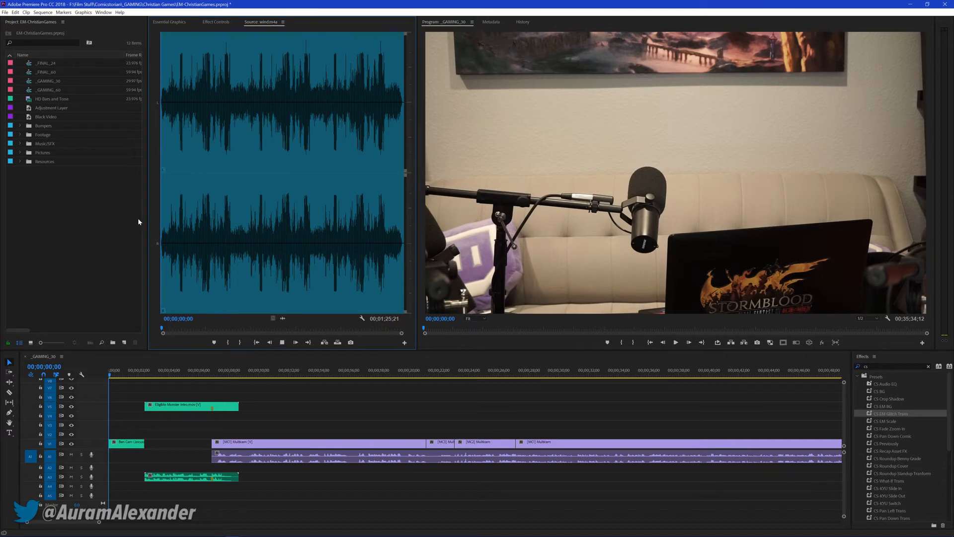
Play the wind audio in the source monitor and audition the quieter passage from 00;00;25;17
key("space")
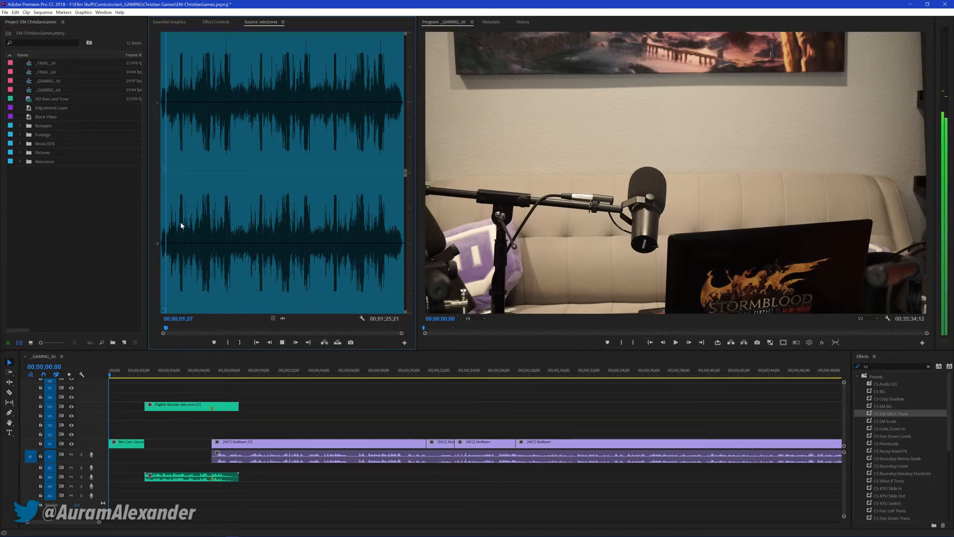
left_click(181, 223)
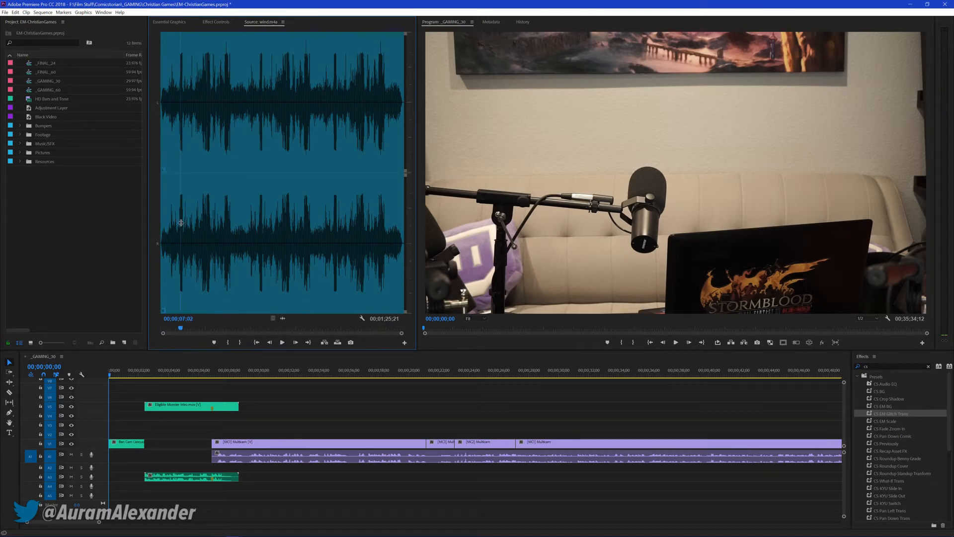
left_click(239, 224)
left_click(233, 229)
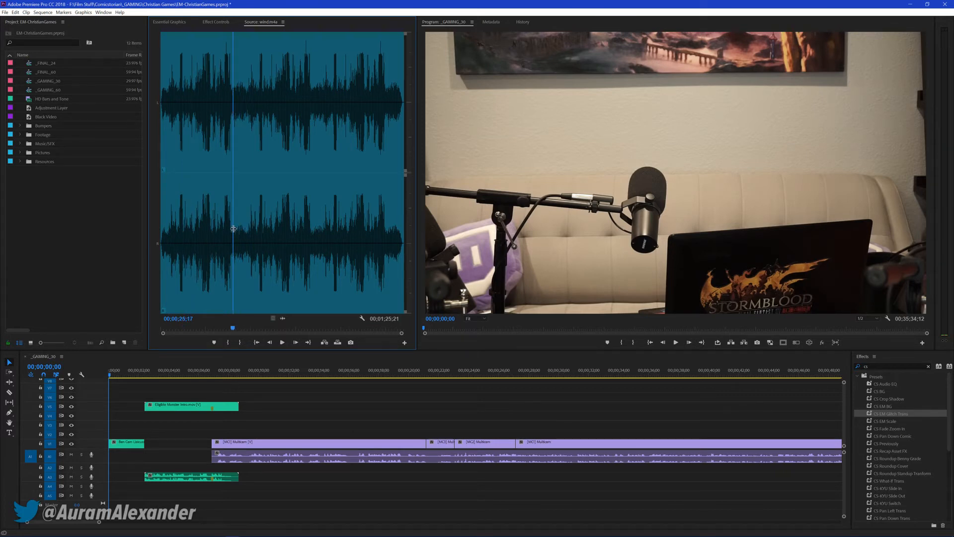
key("space")
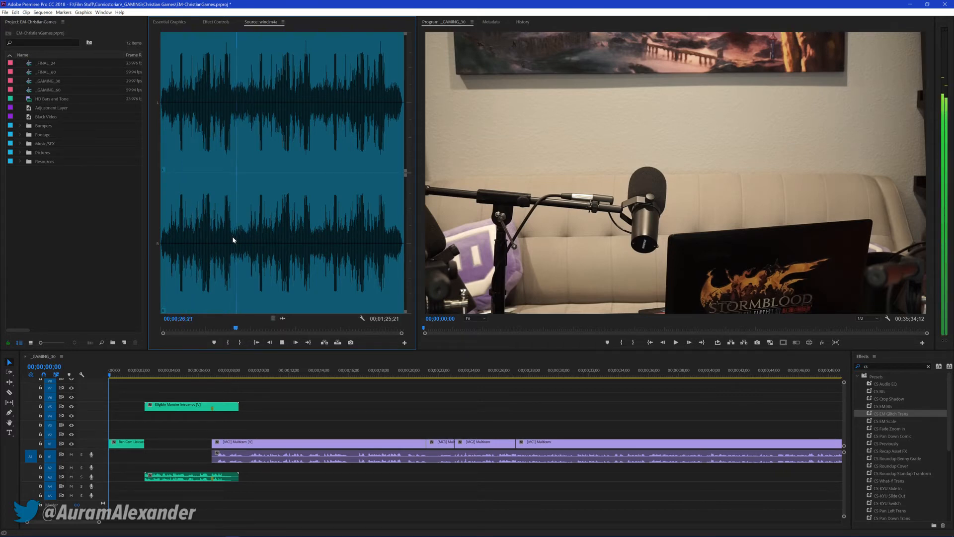
Mark In at the start of the wind audio's quiet passage and Out at 00;00;27;20
left_click(232, 237)
key("i")
left_click(239, 239)
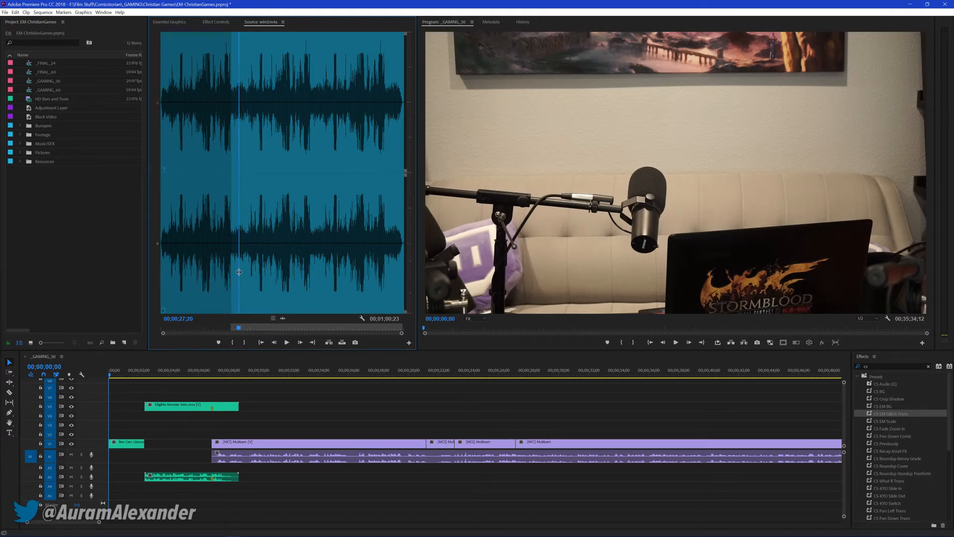
key("o")
Place the marked wind audio at the sequence start on A2 and shorten it to about 2 seconds
left_click_drag(103, 503, 118, 391)
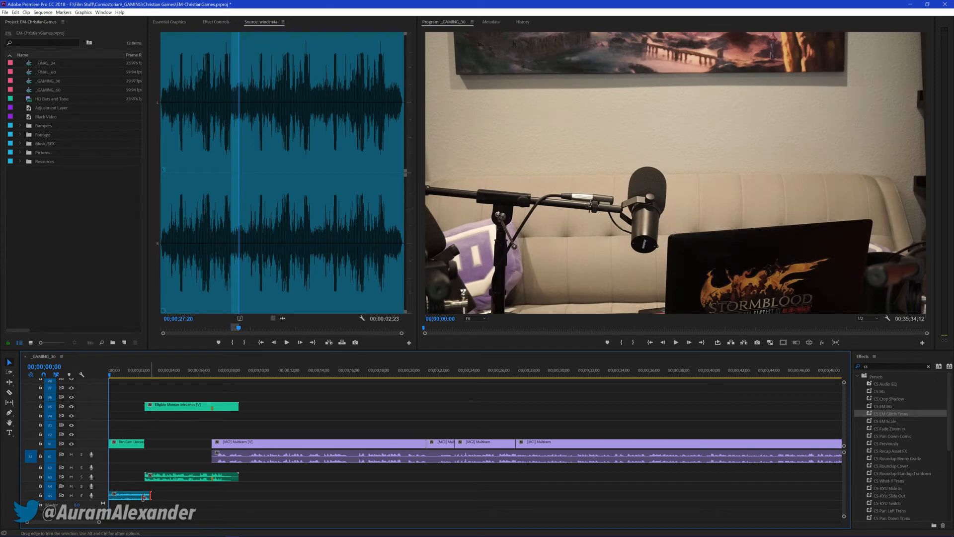
left_click_drag(146, 496, 141, 496)
left_click_drag(129, 496, 128, 470)
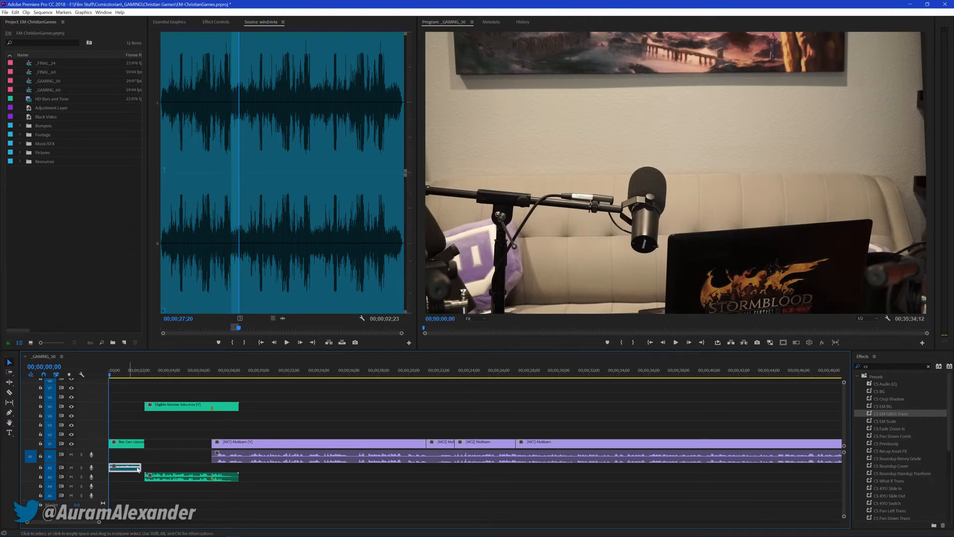
Shift the intro and everything following it about 3 seconds later, and trim the opening camera clip to end with the wind audio
key("a")
left_click_drag(165, 406, 213, 406)
left_click(159, 439)
left_click_drag(144, 444, 141, 444)
Play the opening and extend the camera clip and wind audio together to about 4 seconds
key("space")
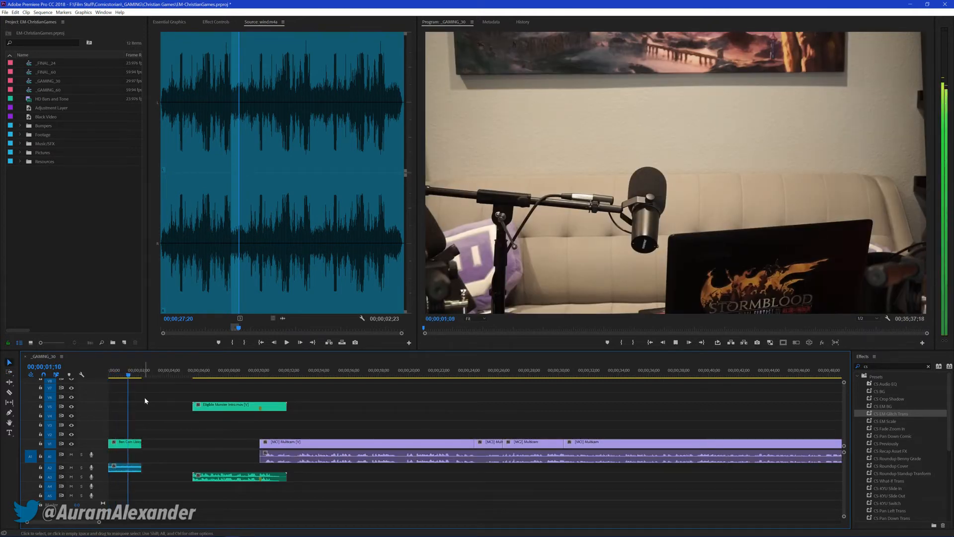
key("space")
left_click(121, 469)
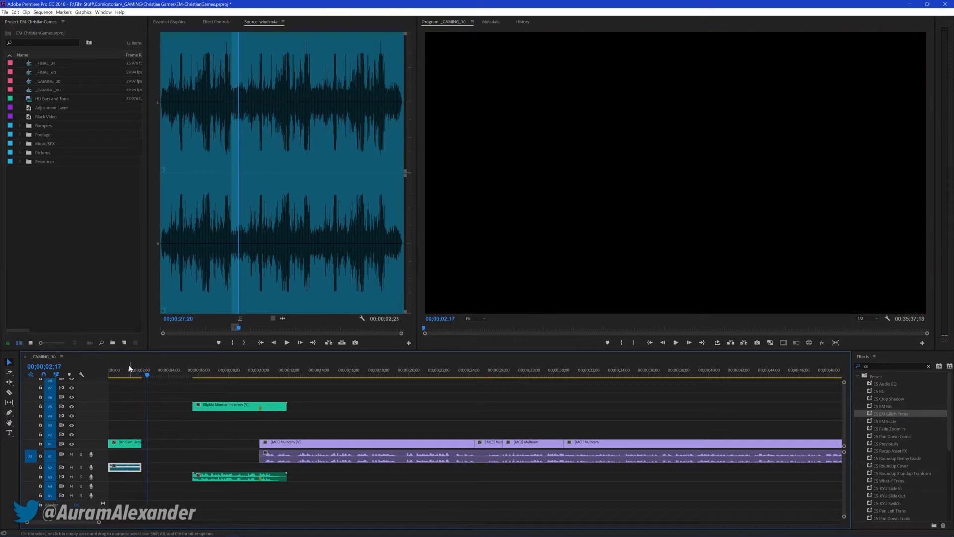
left_click_drag(140, 444, 167, 467)
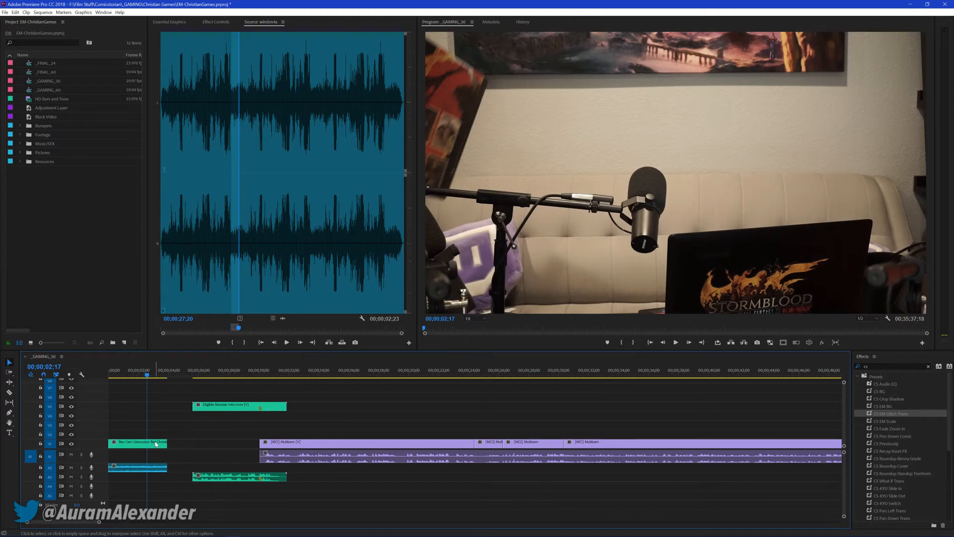
Slip the opening camera clip to earlier footage and play it back from the sequence start
key("y")
left_click_drag(141, 441, 195, 437)
key("Home")
key("v")
key("space")
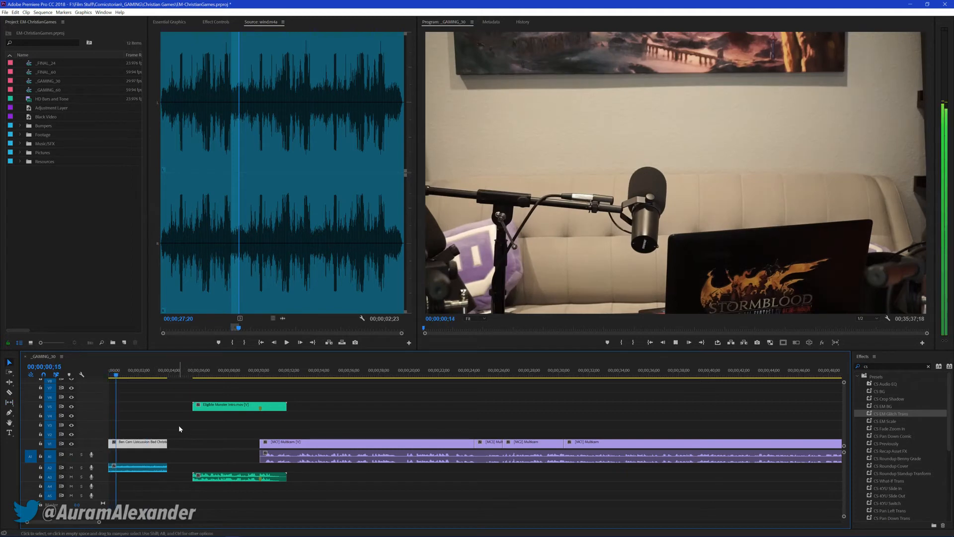
key("space")
Slip the opening camera clip slightly back toward later footage without moving its edges
key("y")
left_click_drag(137, 443, 117, 434)
key("v")
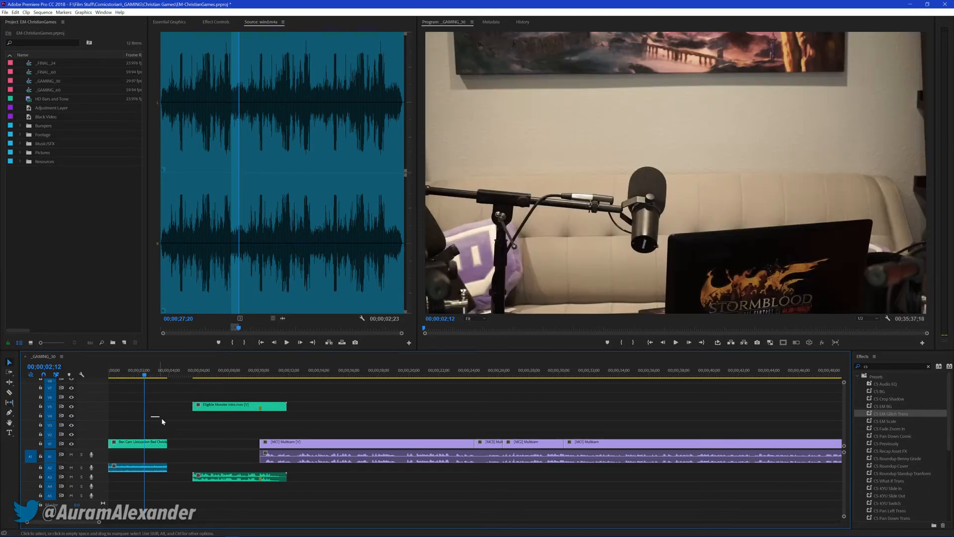
Try splitting the opening camera clip at 00;00;02;12, undo the cut and return to the sequence start
left_click(150, 445)
key("ctrl+k")
key("ctrl+z")
key("Home")
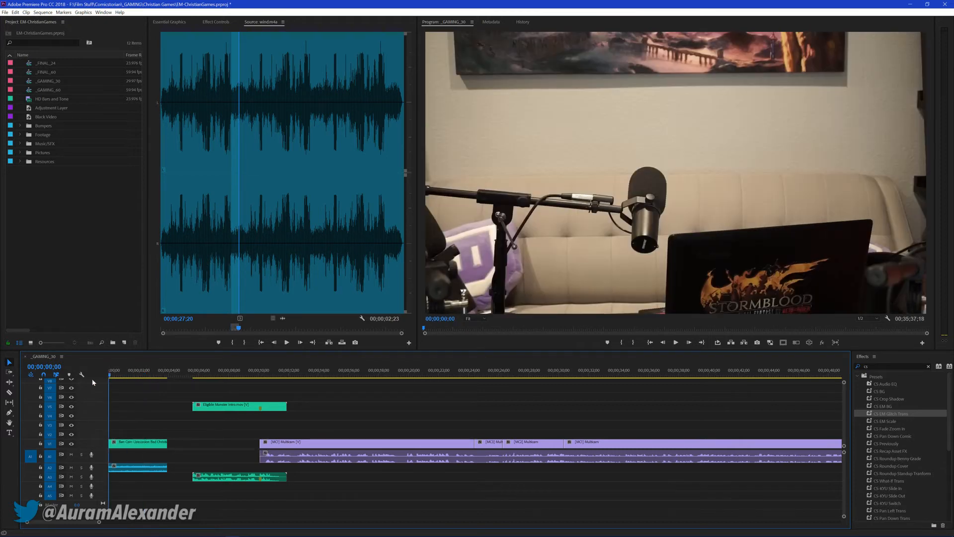
Play through the opening, lower the wind audio clip's volume level to -15 dB and save the project
key("space")
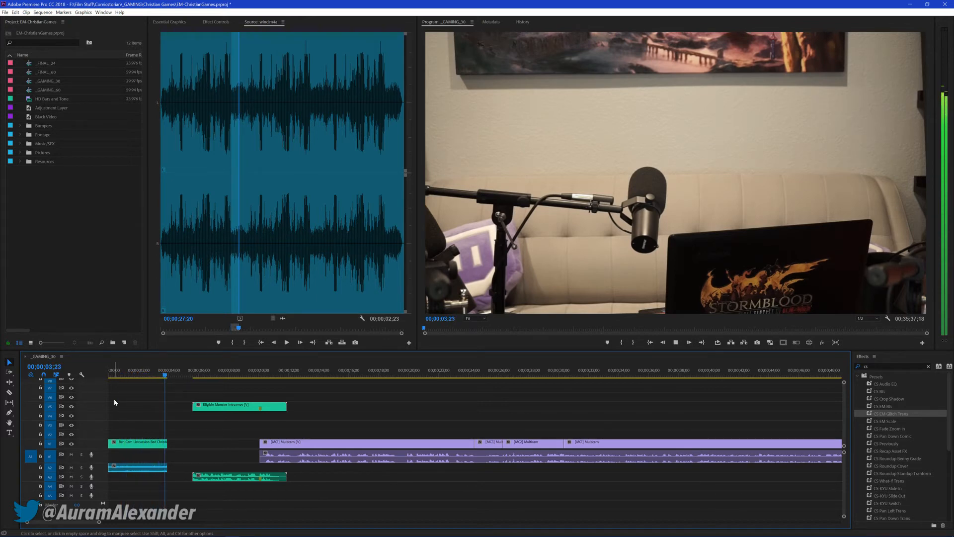
left_click(148, 467)
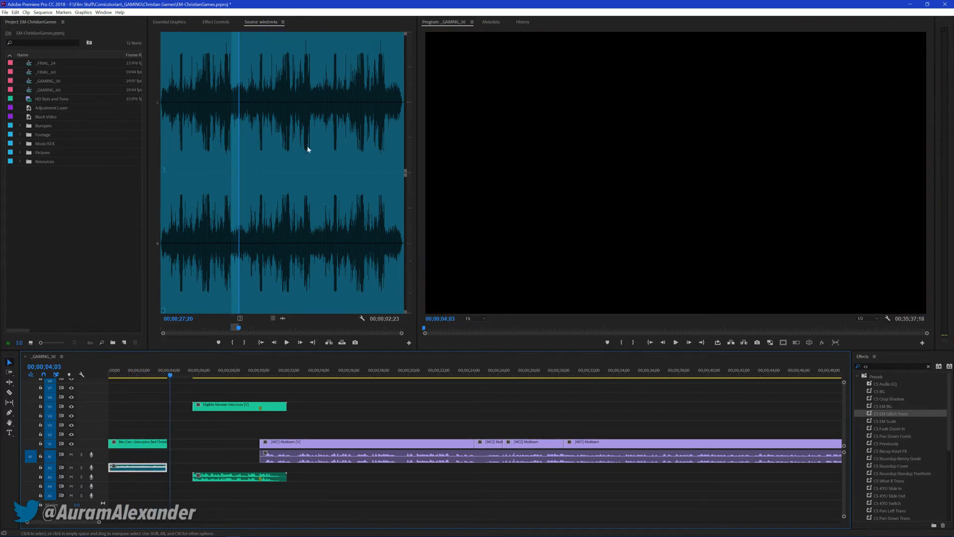
left_click(216, 22)
left_click(219, 67)
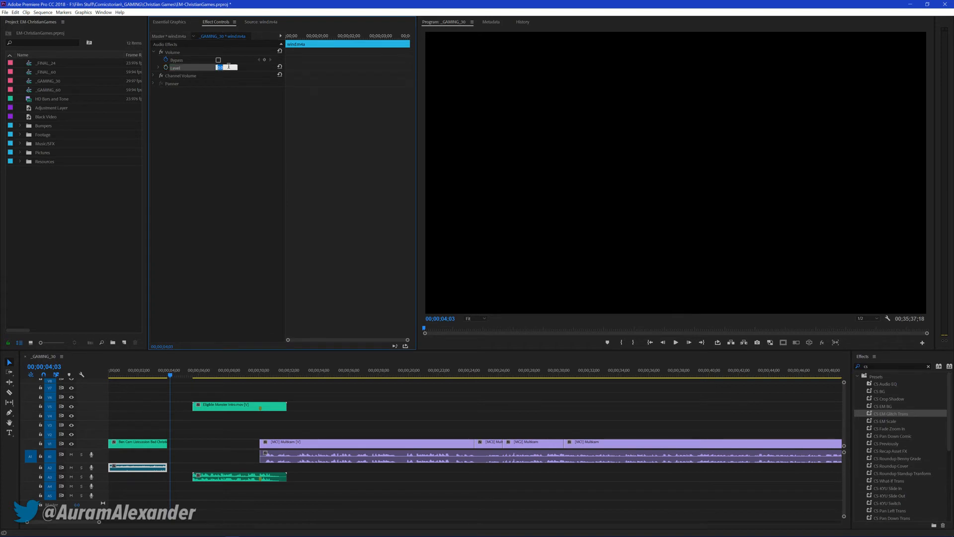
type("-15")
key("Return")
key("ctrl+s")
Move the intro and all following clips earlier to close the gap after the opening camera clip, and save
left_click(340, 401)
key("a")
left_click(219, 406)
key("v")
left_click_drag(237, 412, 215, 411)
left_click(340, 405)
left_click_drag(165, 374, 64, 386)
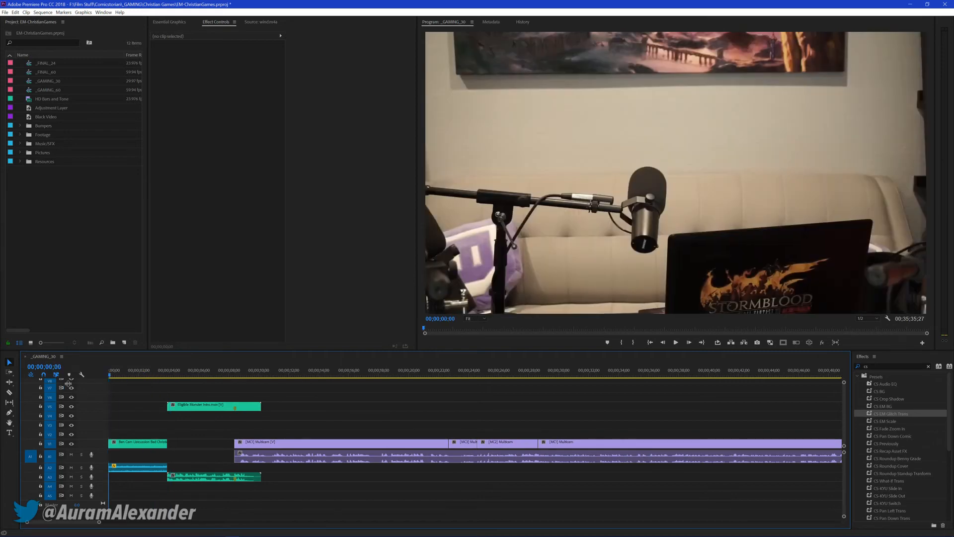
key("ctrl+s")
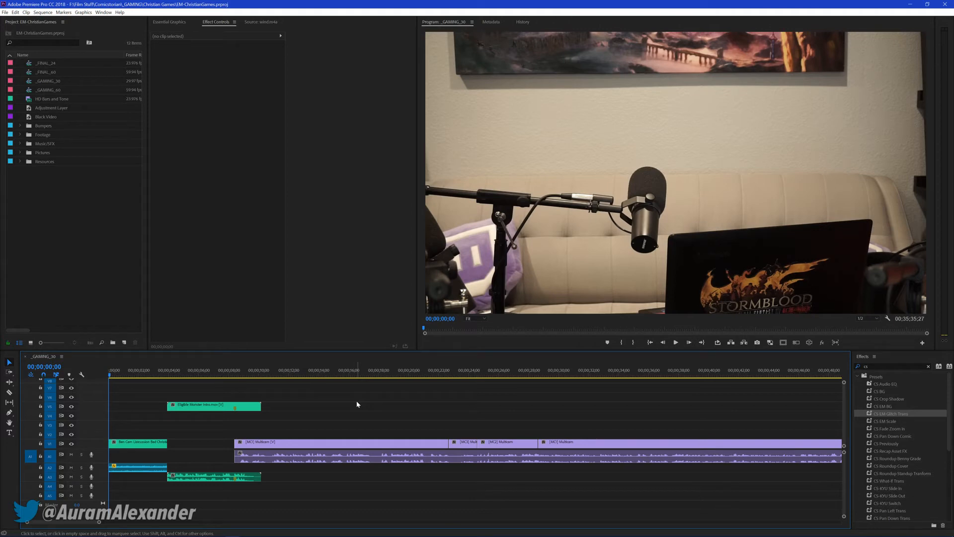
Cut the opening camera clip and wind audio at 00;00;03;05, ripple delete the remainder, replay the opening and save
key("space")
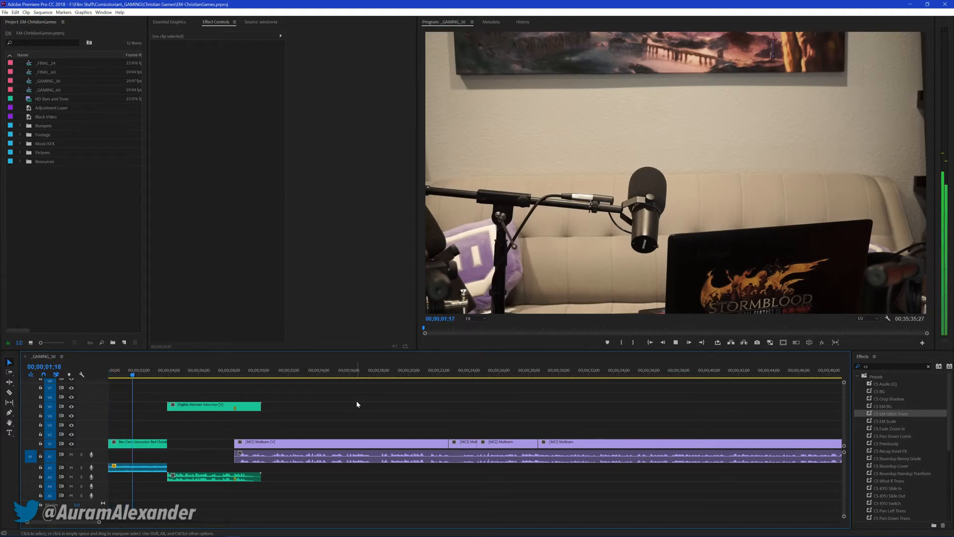
key("space")
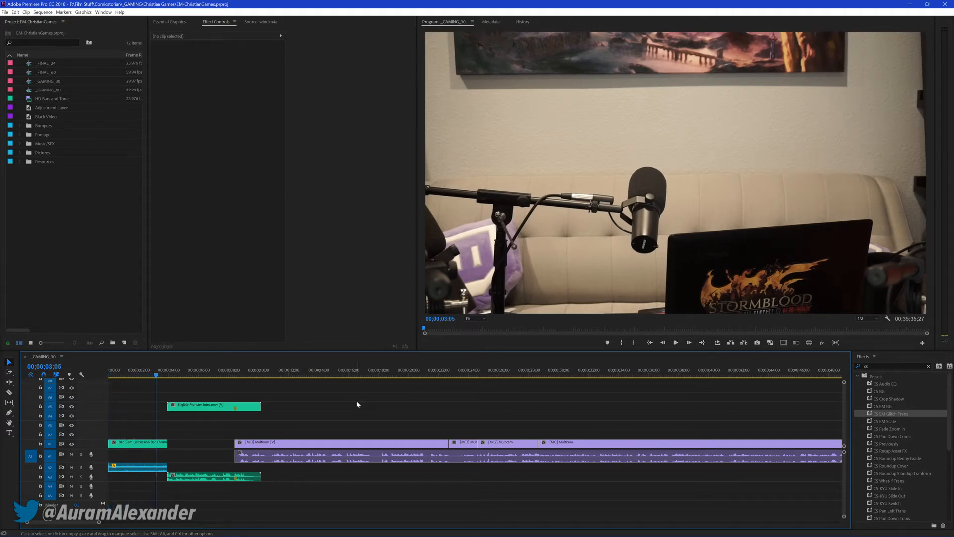
key("ctrl+k")
left_click(162, 442)
key("shift+Delete")
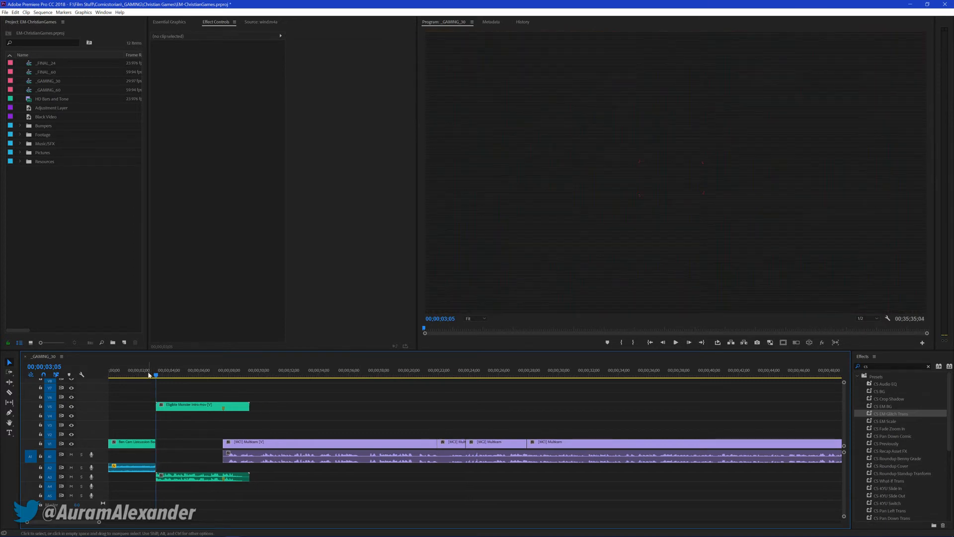
key("Home")
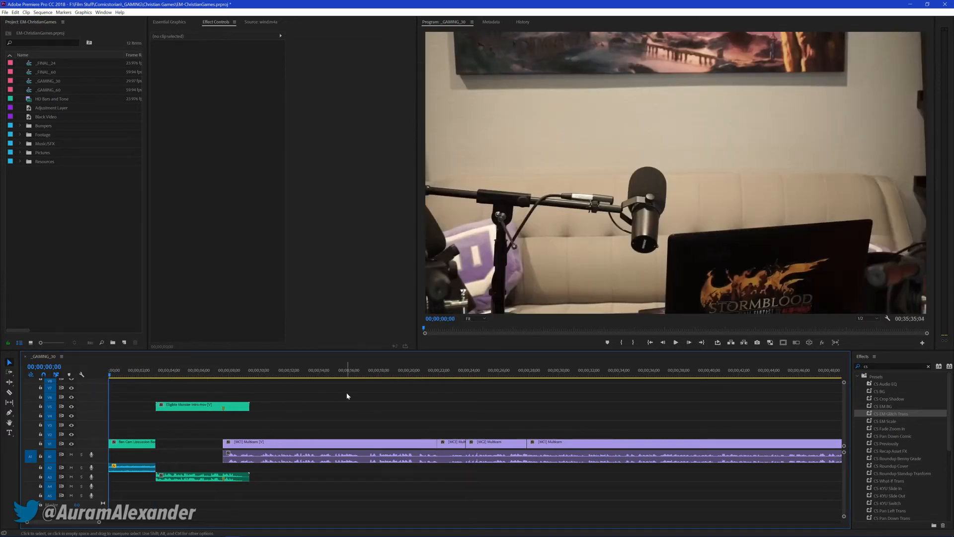
key("space")
key("space")
key("ctrl+s")
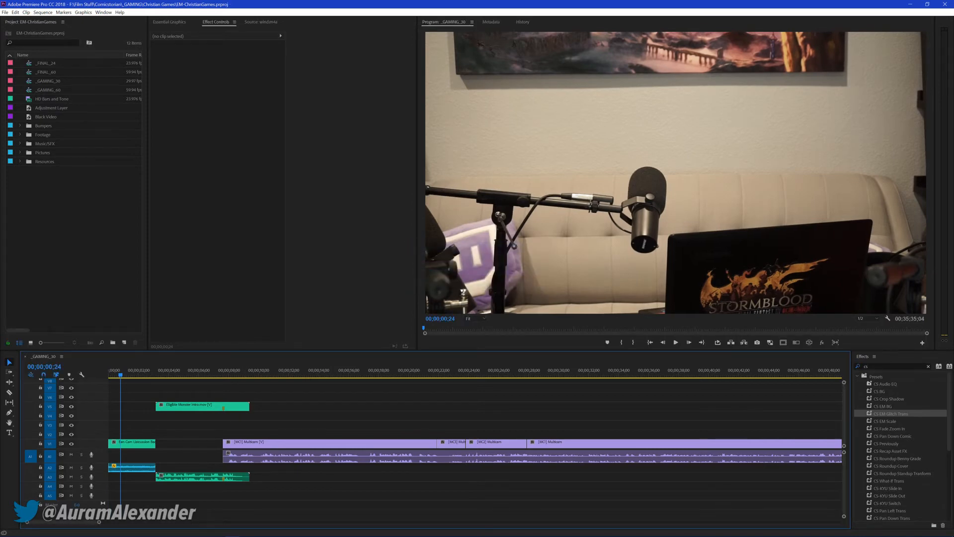
Add the Atmosphere smoke clip on the track above the opening camera clip and trim its end to match
key("alt+Tab")
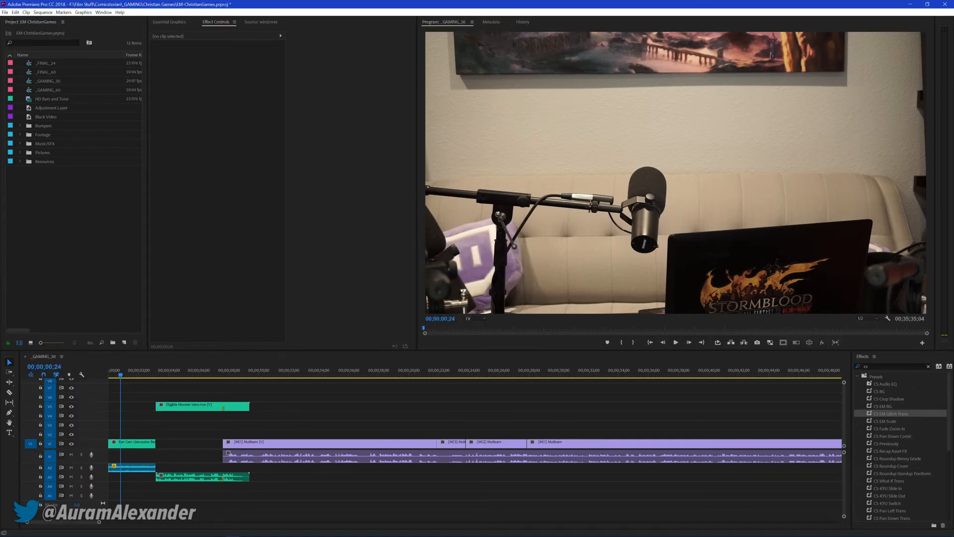
left_click_drag(274, 323, 113, 433)
left_click_drag(293, 435, 155, 435)
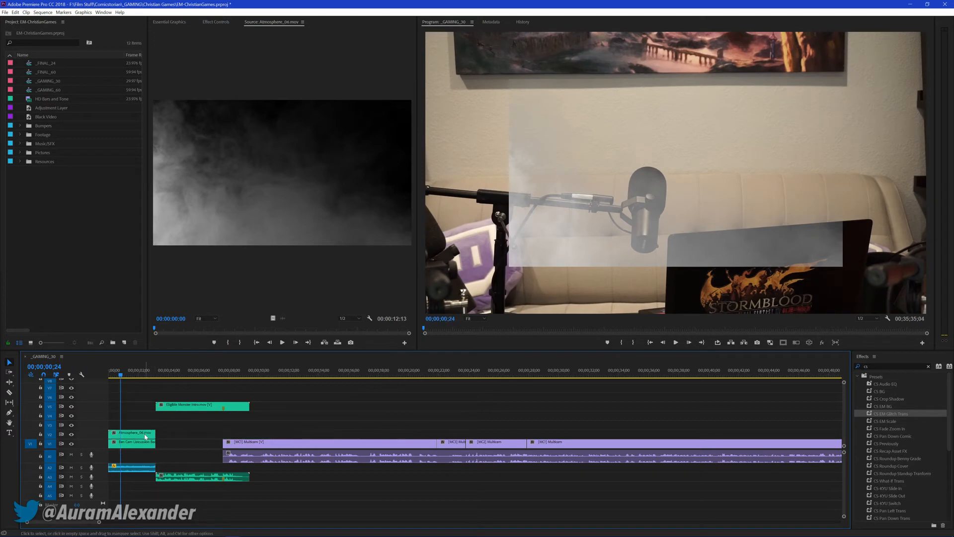
Apply Fast Color Corrector to the Atmosphere clip and shift its hue balance toward a dusty yellow-orange
left_click(214, 22)
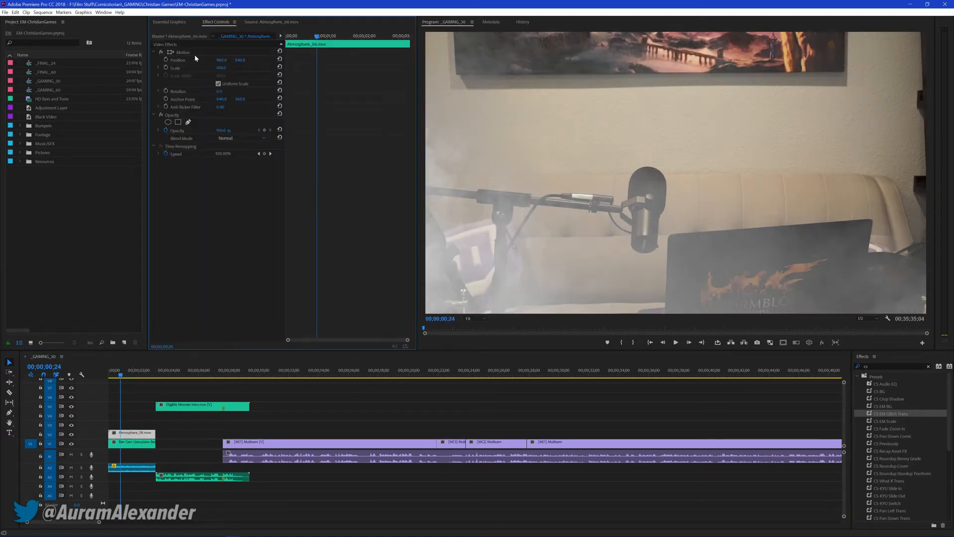
double_click(881, 365)
type("fast")
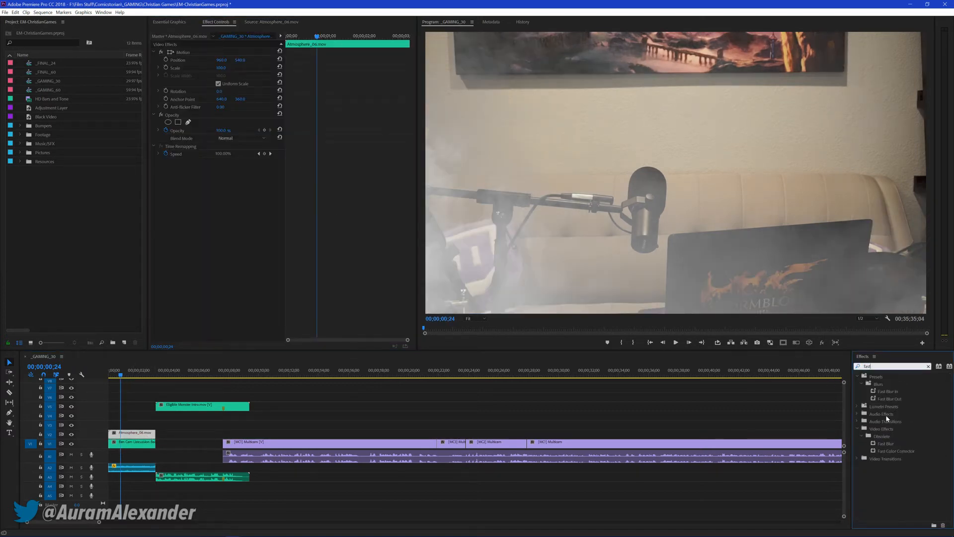
left_click_drag(903, 452, 140, 222)
left_click_drag(203, 265, 210, 268)
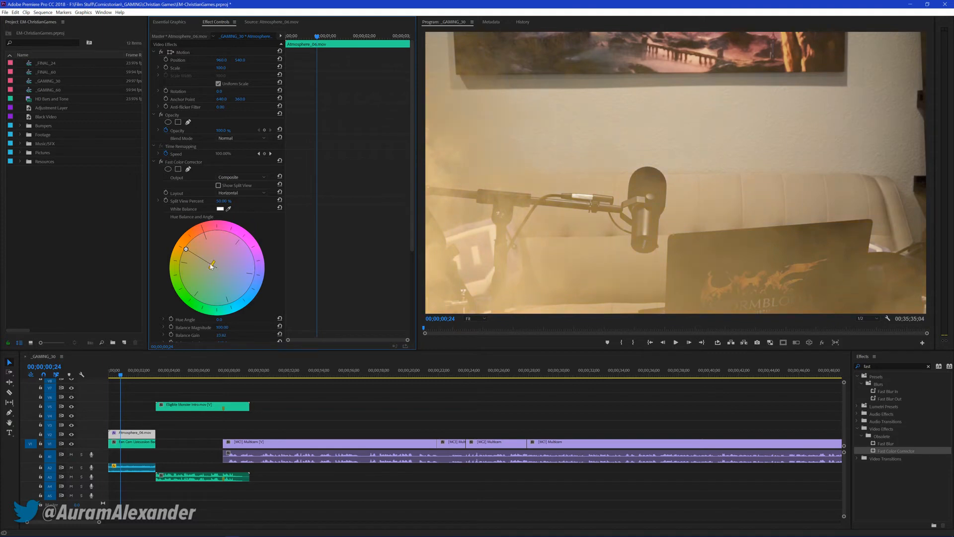
left_click(154, 162)
Lower the Atmosphere clip's opacity until the smoke is only a faint haze over the couch shot
left_click(221, 130)
type("18")
key("Return")
mouse_move(221, 130)
left_mouse_down()
mouse_move(212, 130)
mouse_move(221, 130)
left_mouse_up()
left_click(221, 131)
type("18")
key("Return")
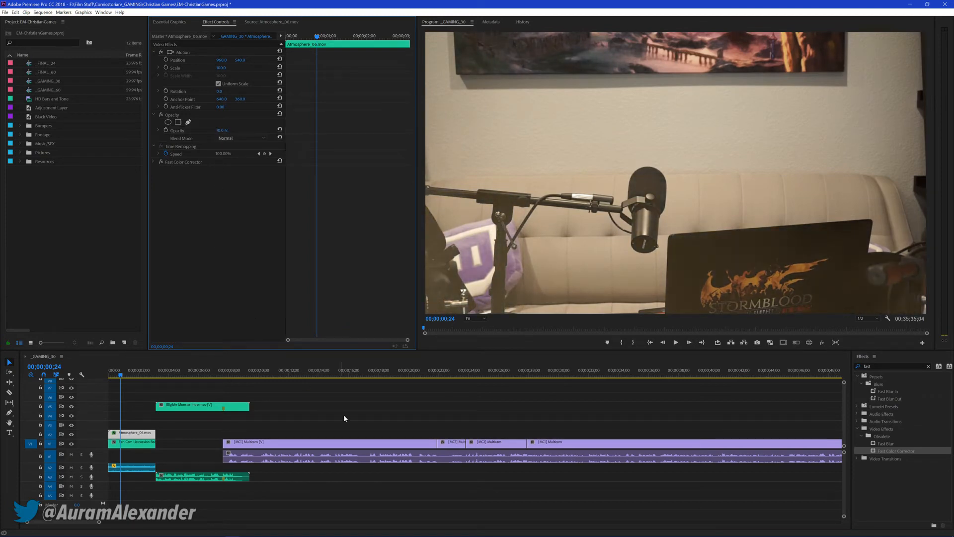
Play the opening with the haze from the sequence start, save the project and show the whole sequence
left_click(348, 406)
left_click_drag(120, 373, 106, 374)
key("space")
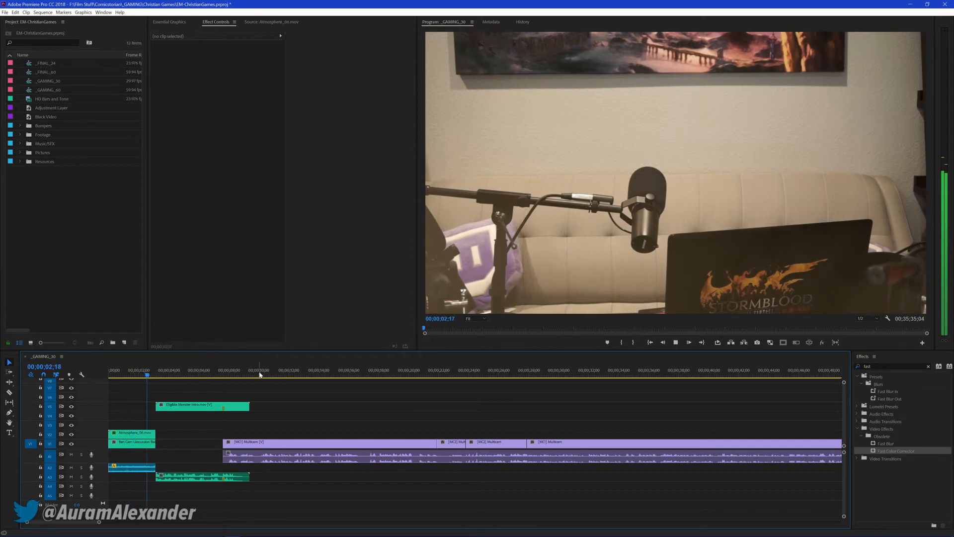
key("space")
key("ctrl+s")
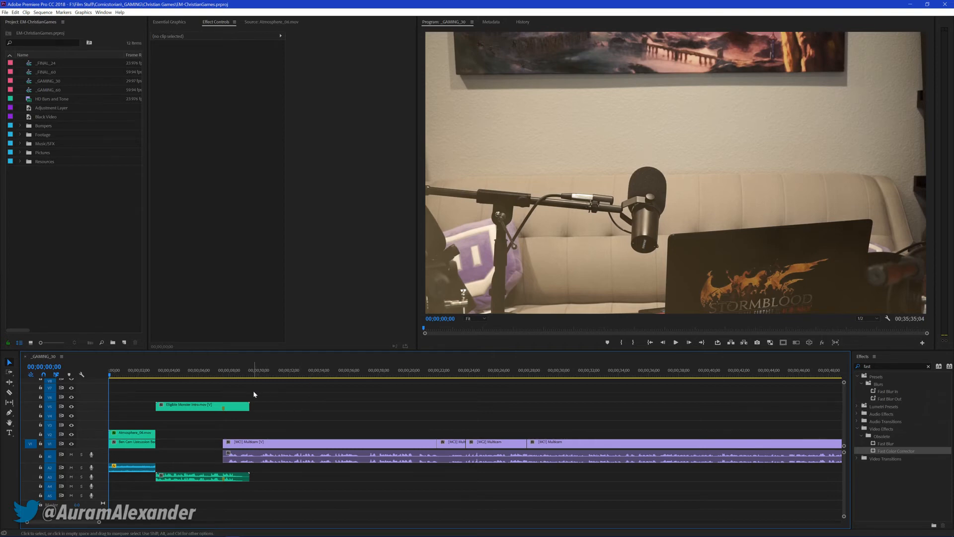
key("backslash")
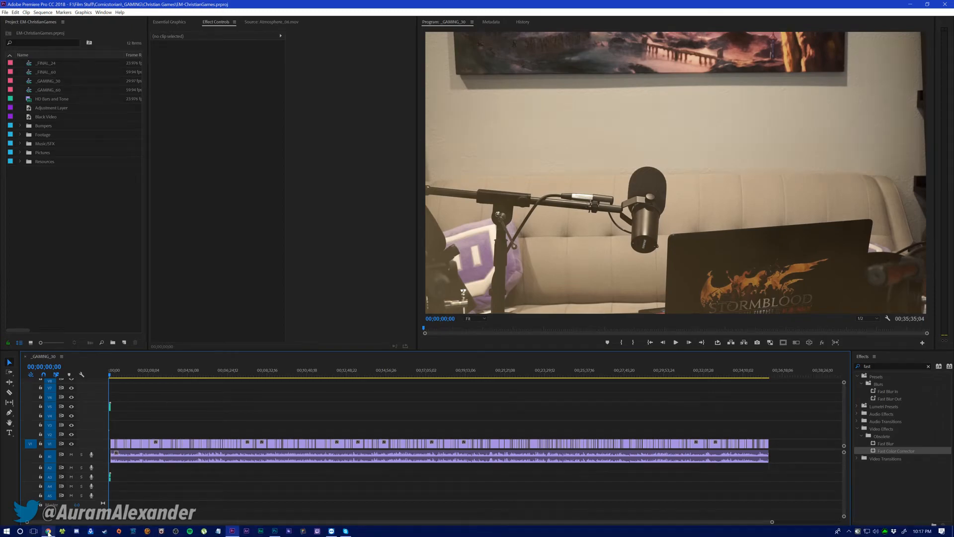
Switch to Chrome, search YouTube in a new tab for "tumble weed vfx" and look through the results
left_click(49, 534)
key("ctrl+t")
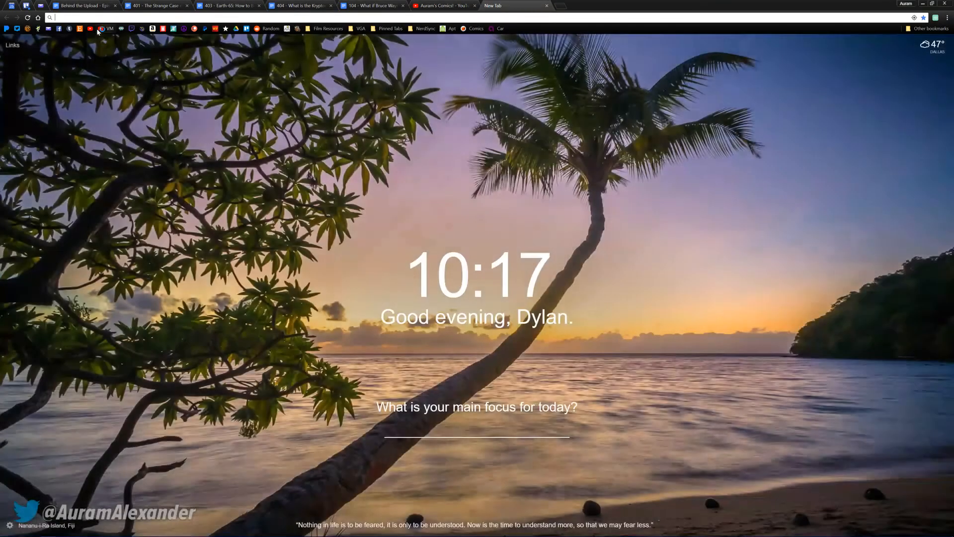
left_click(90, 28)
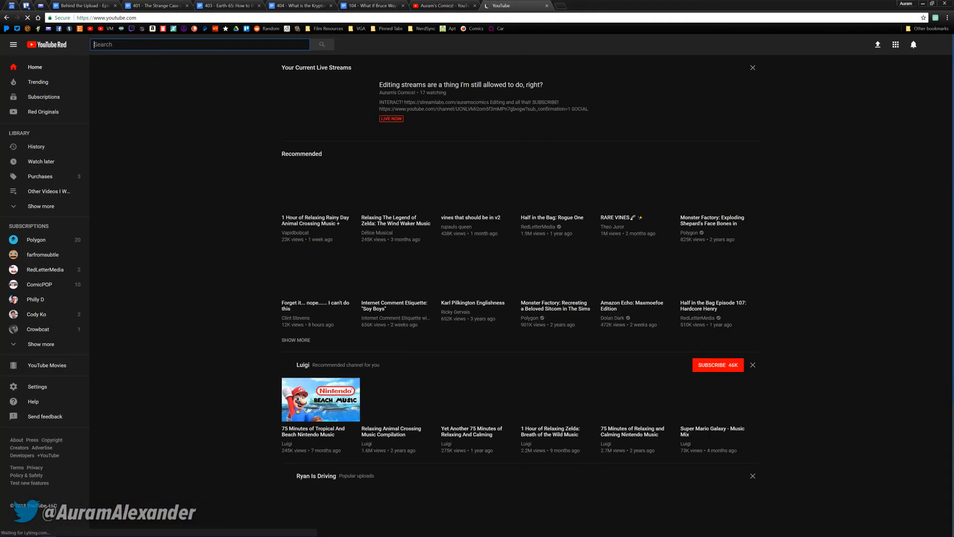
type("tumble weed")
key("Return")
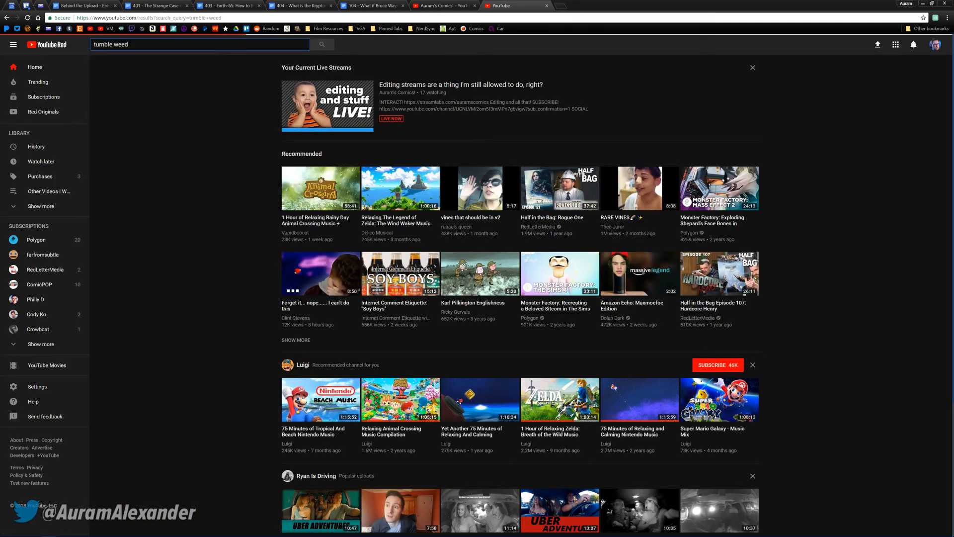
type("vfx")
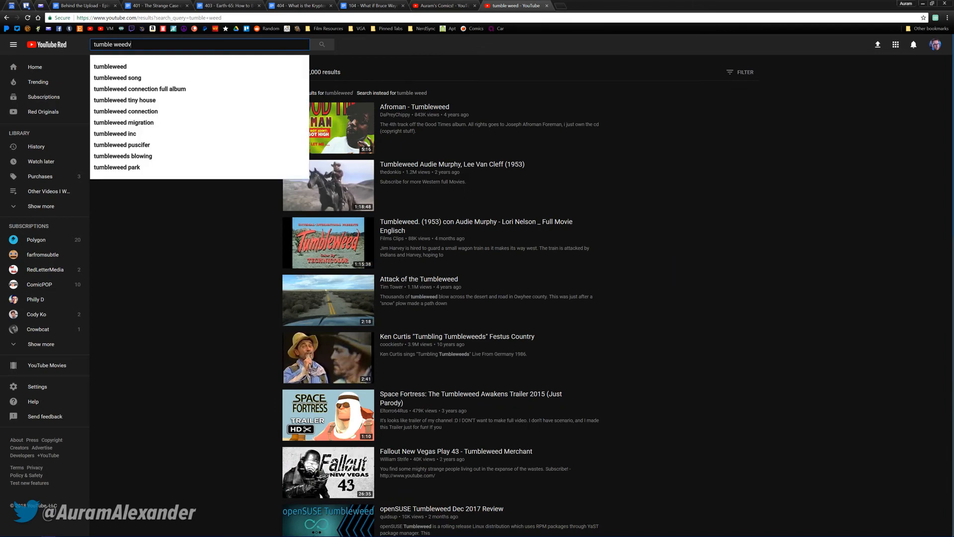
key("Return")
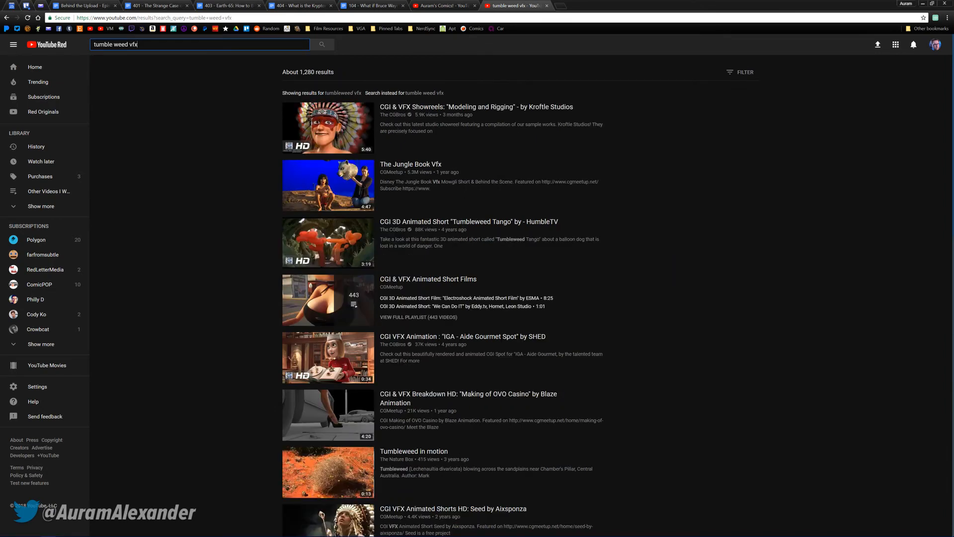
scroll(175, 128, "down", 4)
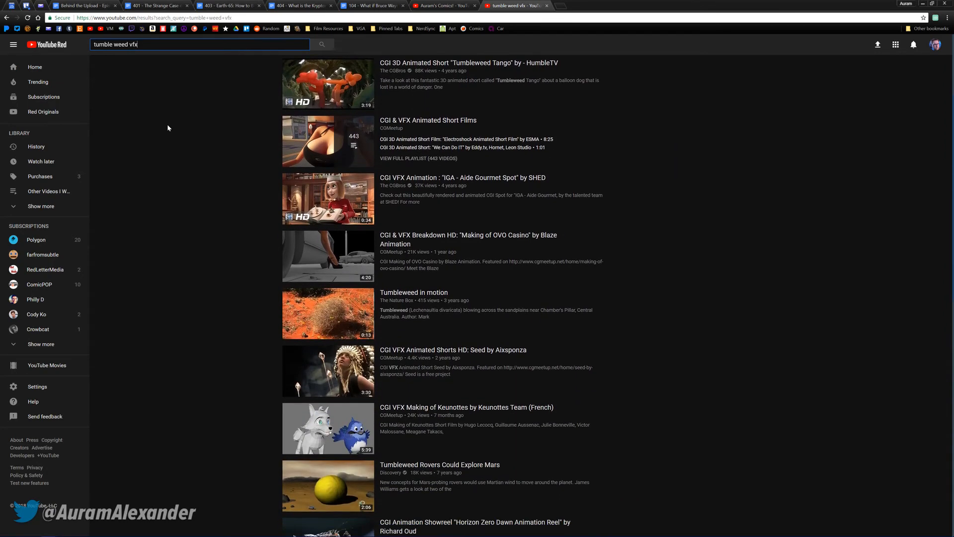
scroll(213, 149, "down", 2)
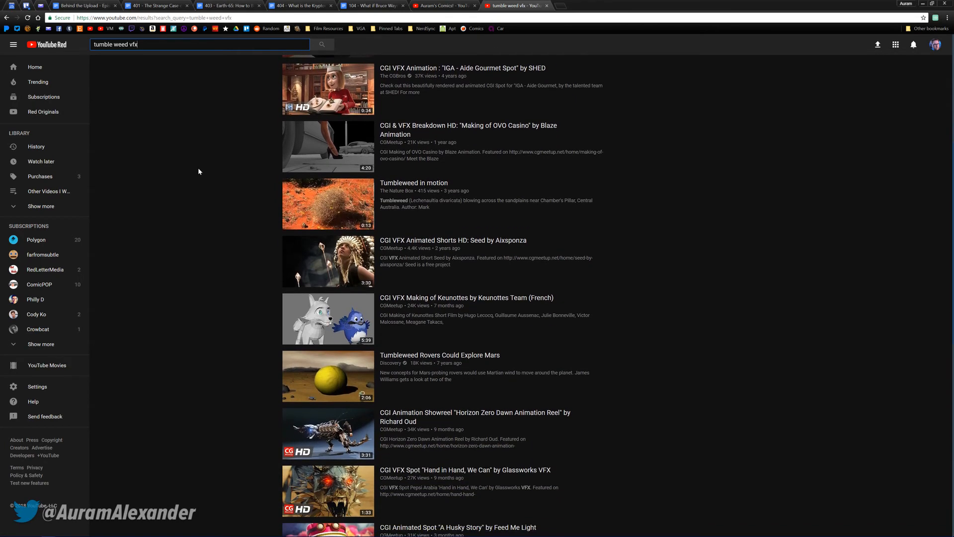
scroll(198, 156, "down", 1)
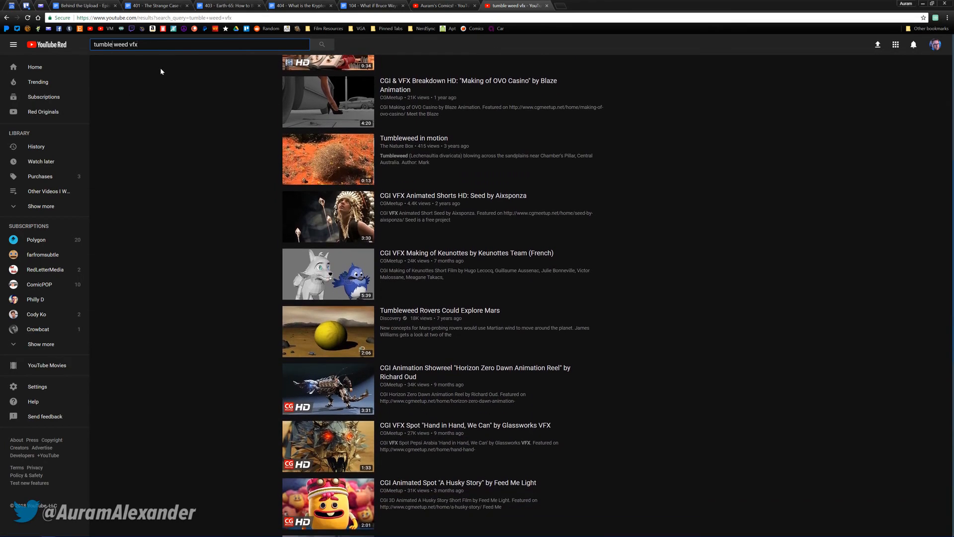
Correct the YouTube search to "tumbleweed vfx" and look through the results again
key("Delete")
key("Return")
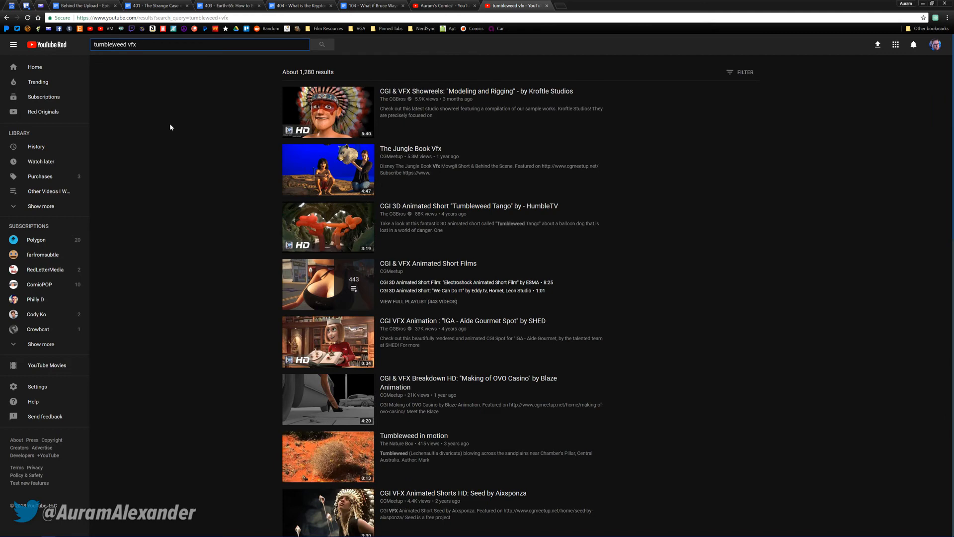
scroll(169, 125, "down", 5)
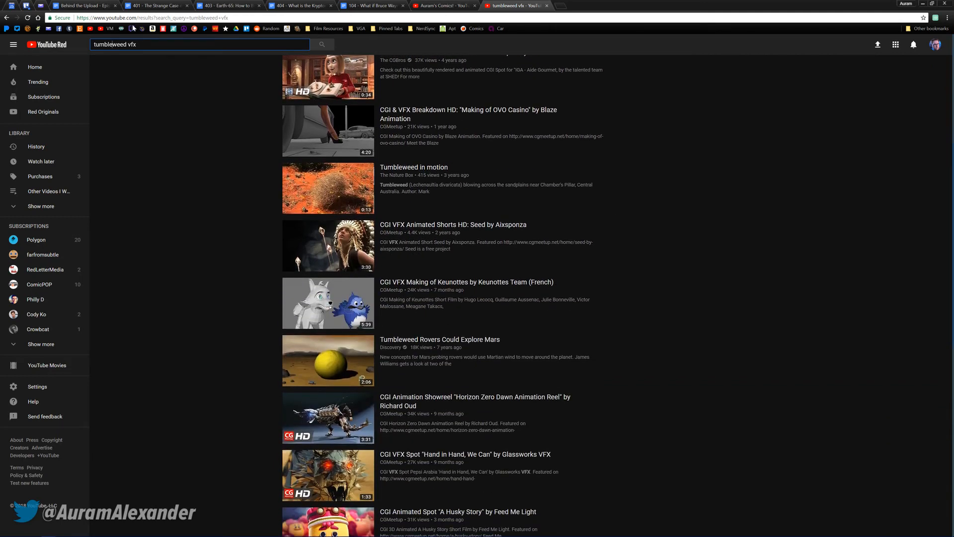
Search Google Images for "tumbleweed" and examine the results for a usable cut-out picture
left_click(140, 20)
type("tumble weed")
key("Return")
left_click(89, 71)
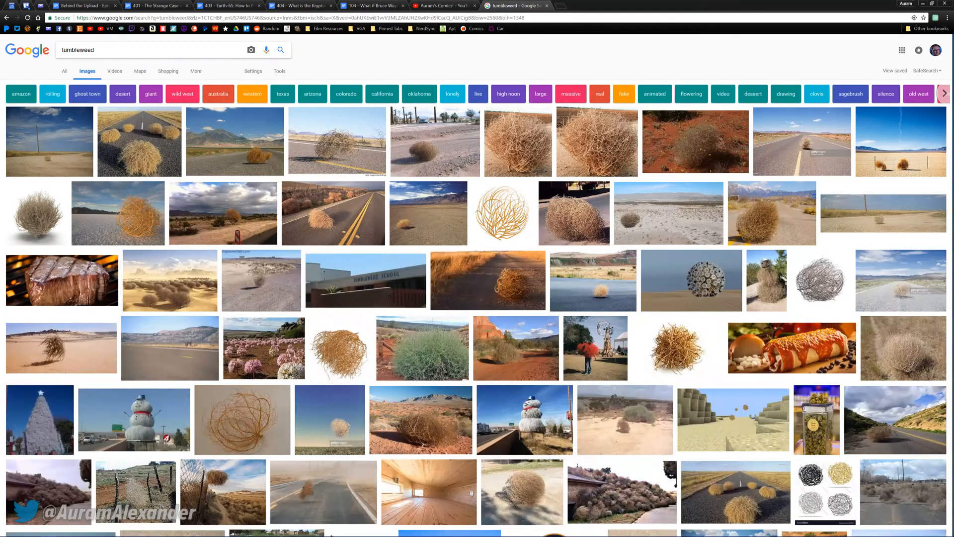
mouse_move(61, 217)
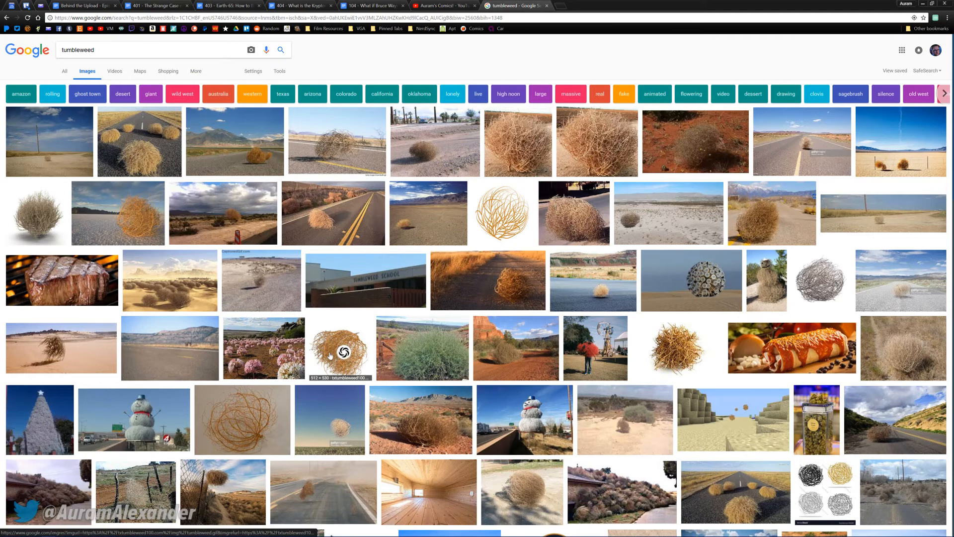
mouse_move(330, 356)
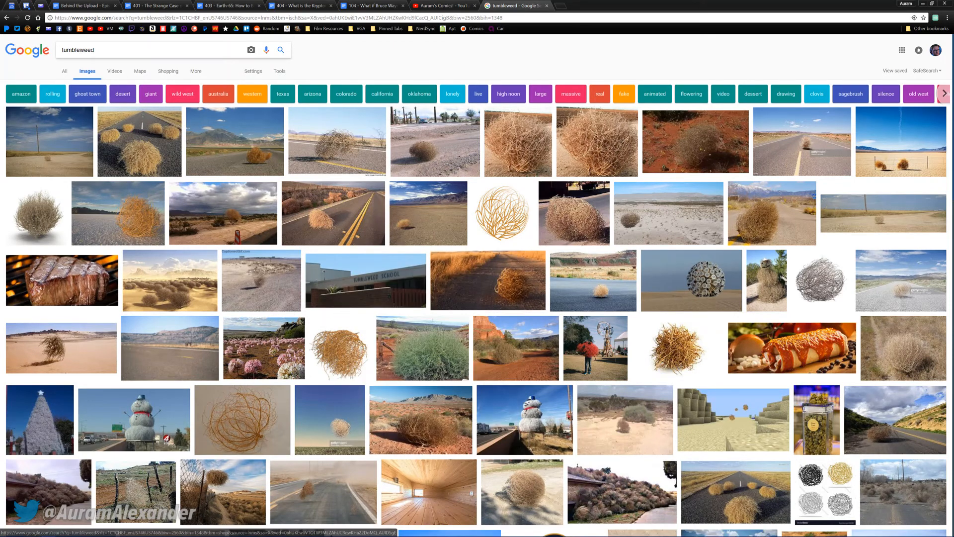
Refine the Google Images search to "tumbleweed png" and open the Fallout Wiki tumbleweed picture
left_click(149, 50)
type("png")
key("Return")
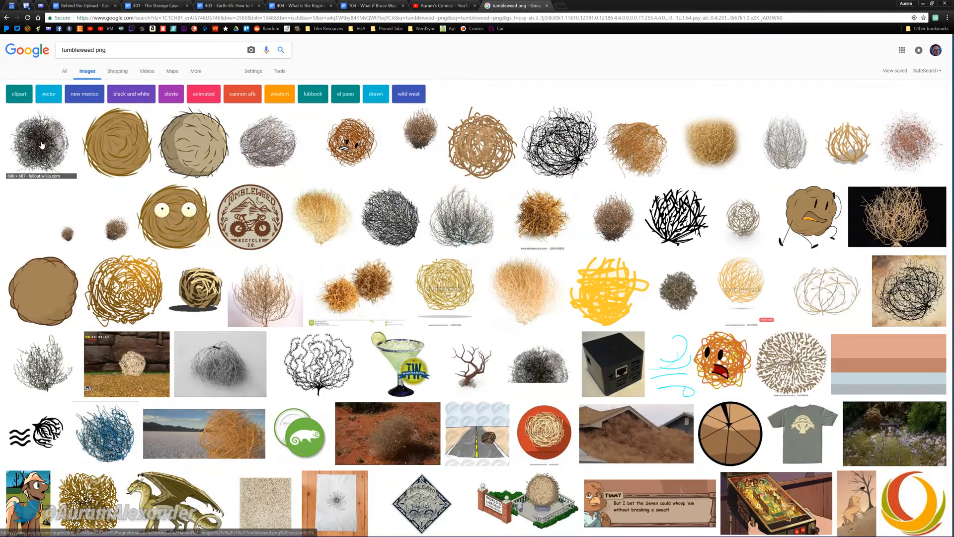
left_click(46, 141)
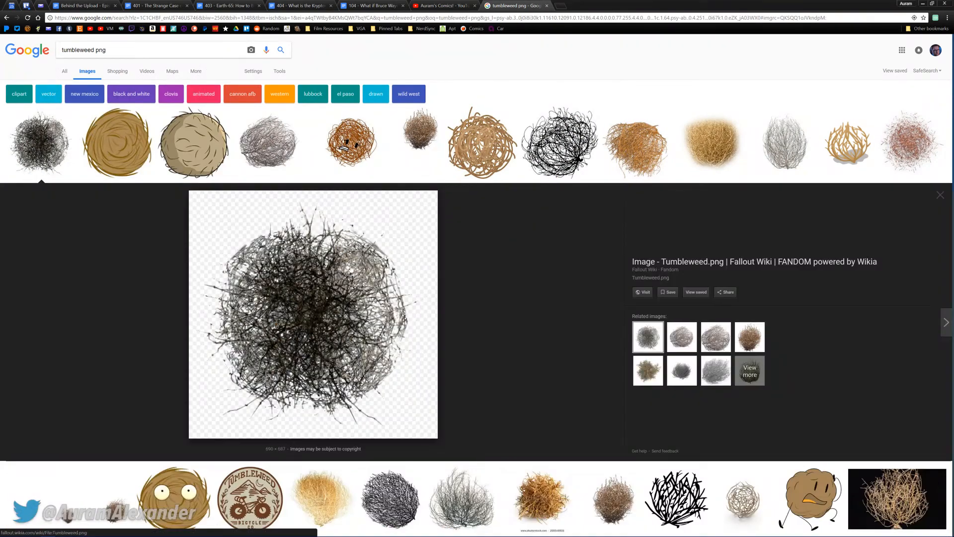
Save the picture as Tumbleweed.png in the Christian Games project folder and close the image search
right_click(322, 282)
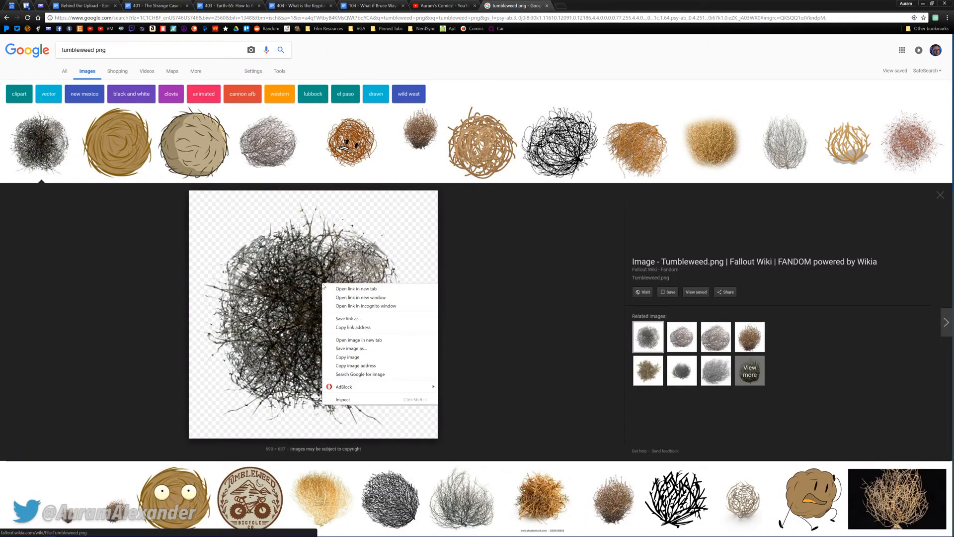
left_click(360, 348)
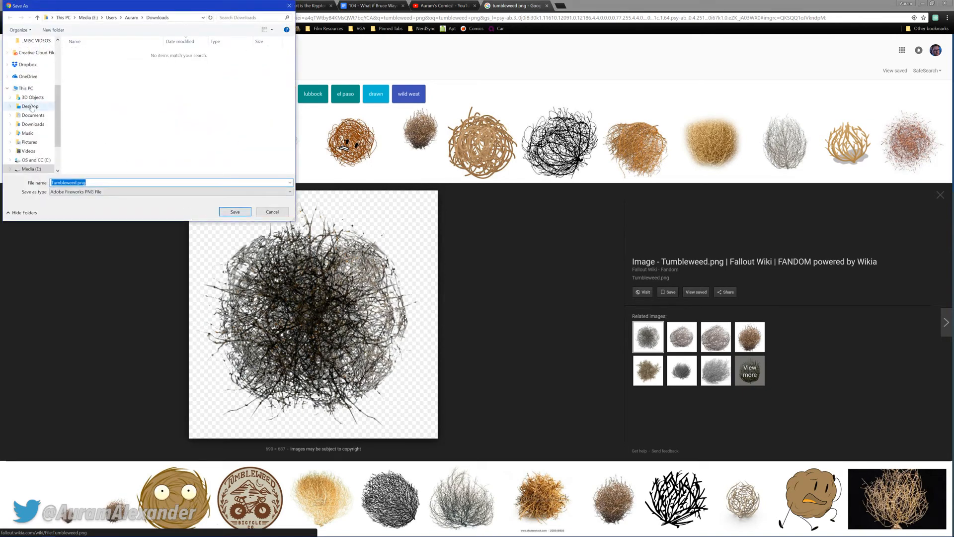
scroll(36, 131, "up", 1)
scroll(36, 132, "up", 1)
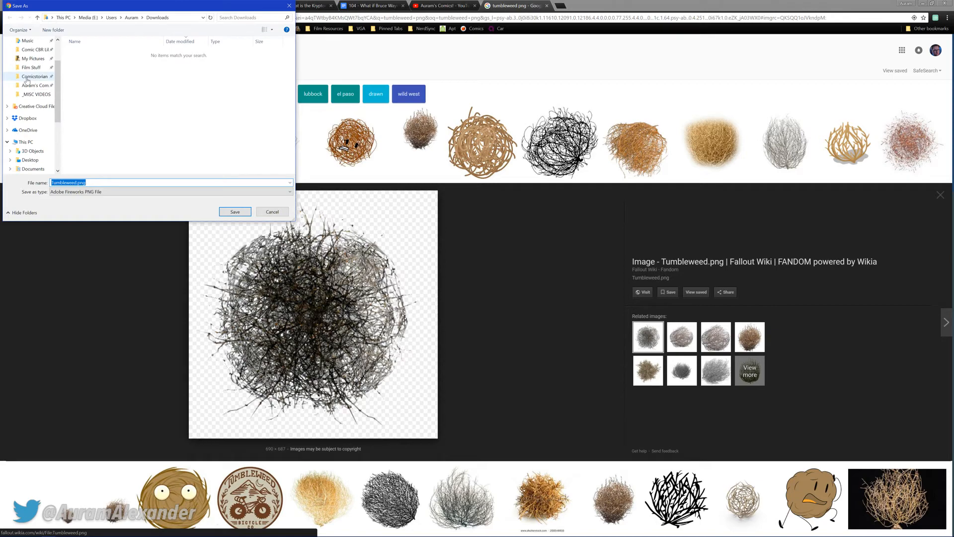
left_click(31, 77)
double_click(83, 69)
double_click(84, 69)
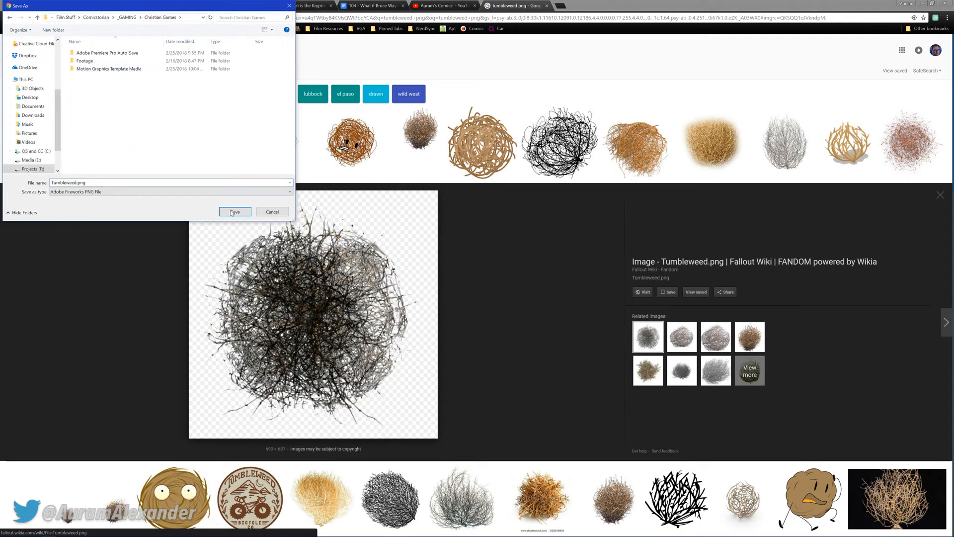
left_click(235, 212)
middle_click(515, 6)
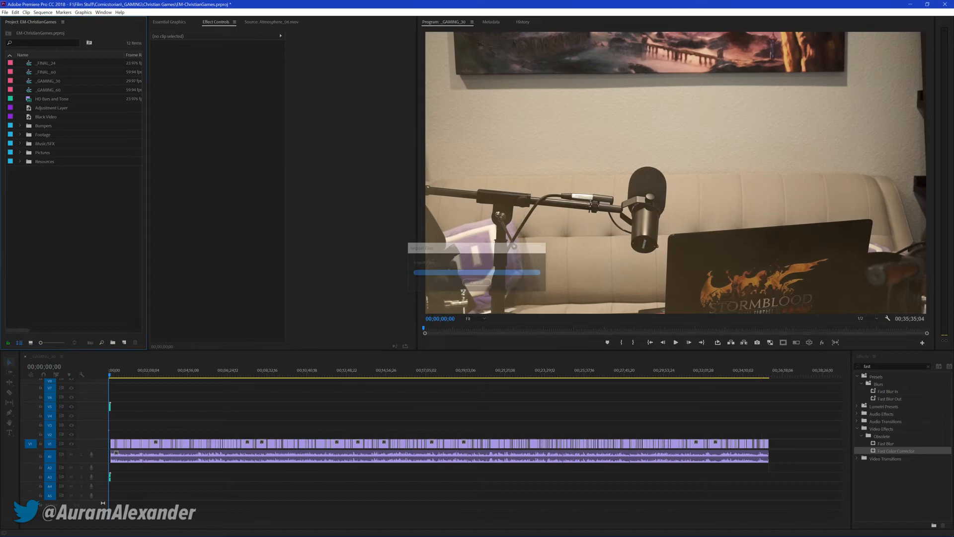
In Premiere Pro, place Tumbleweed.png at the sequence start, trimmed to the couch shot's end, on the track directly above the haze clip
left_click_drag(131, 397, 93, 392)
key("backslash")
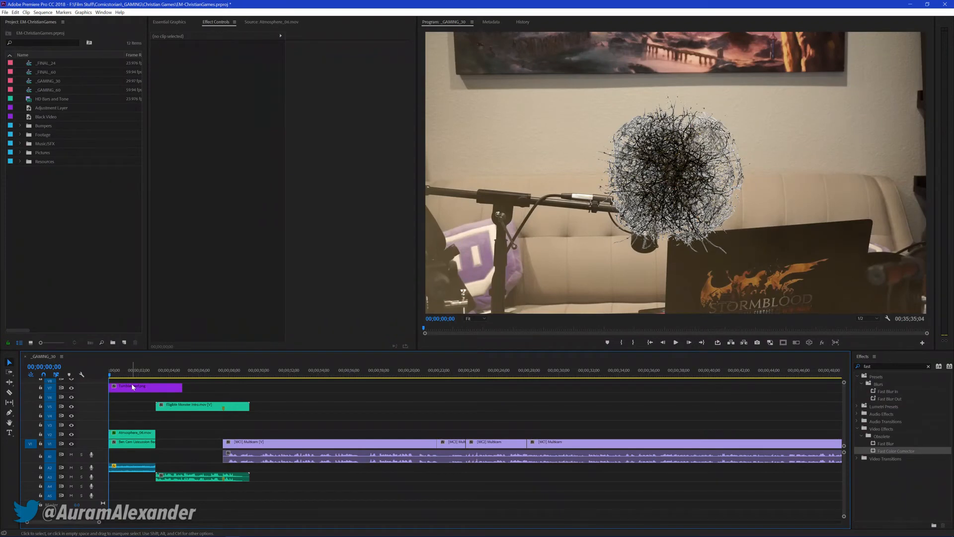
left_click_drag(169, 386, 156, 386)
left_click_drag(139, 389, 140, 425)
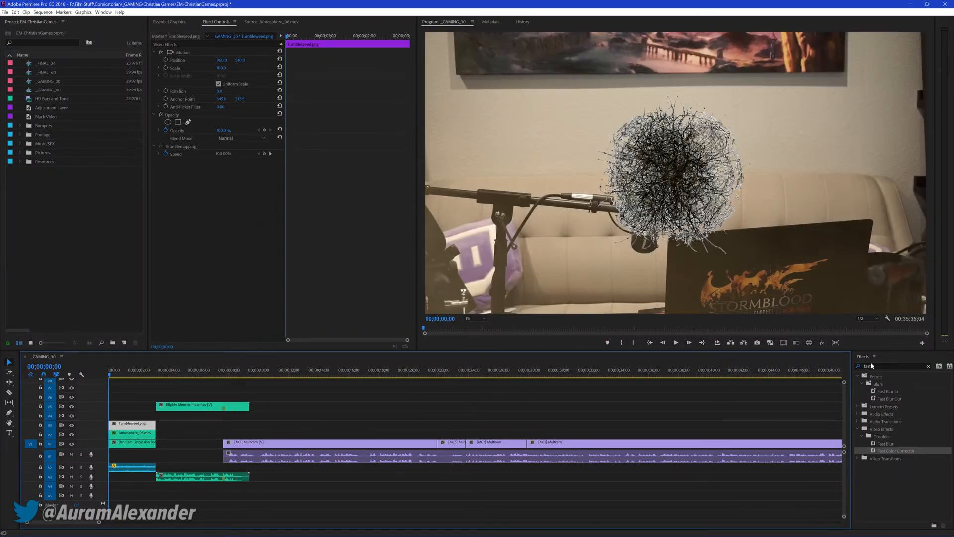
Try to darken the tumbleweed clip with the Levels effect
left_click_drag(873, 367, 839, 362)
type("level")
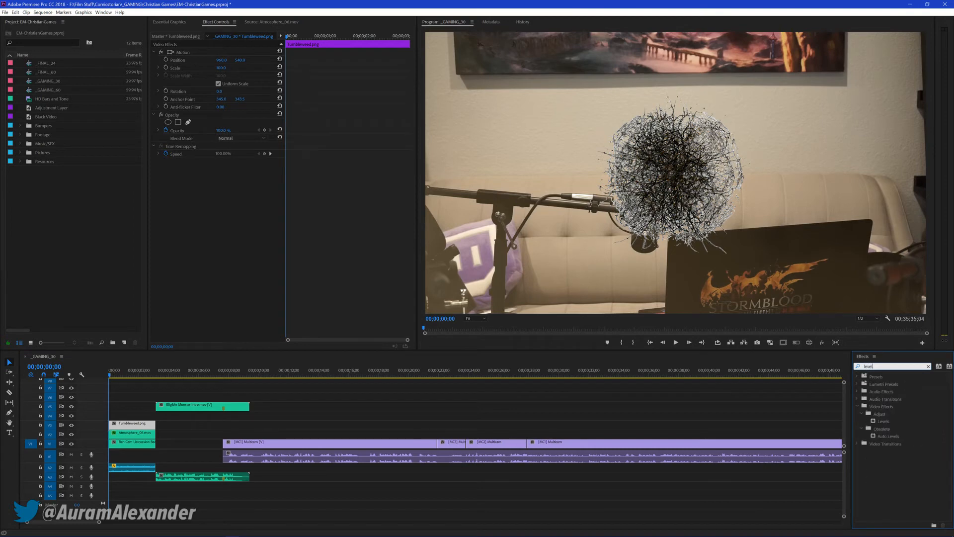
left_click_drag(876, 421, 187, 209)
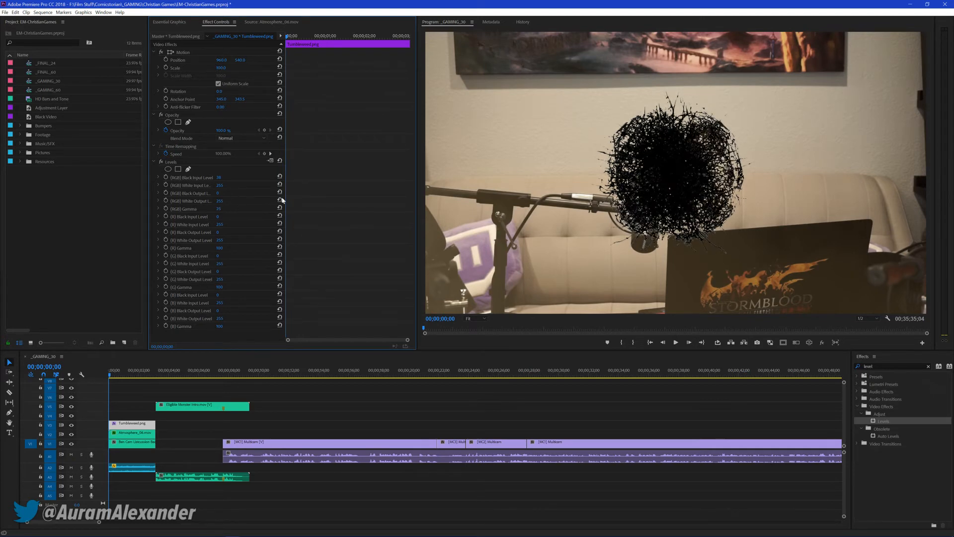
Apply the Fast Color Corrector to the tumbleweed clip and shift its hue balance towards orange-red
key("BackSpace")
key("BackSpace")
key("BackSpace")
key("BackSpace")
key("BackSpace")
type("fast")
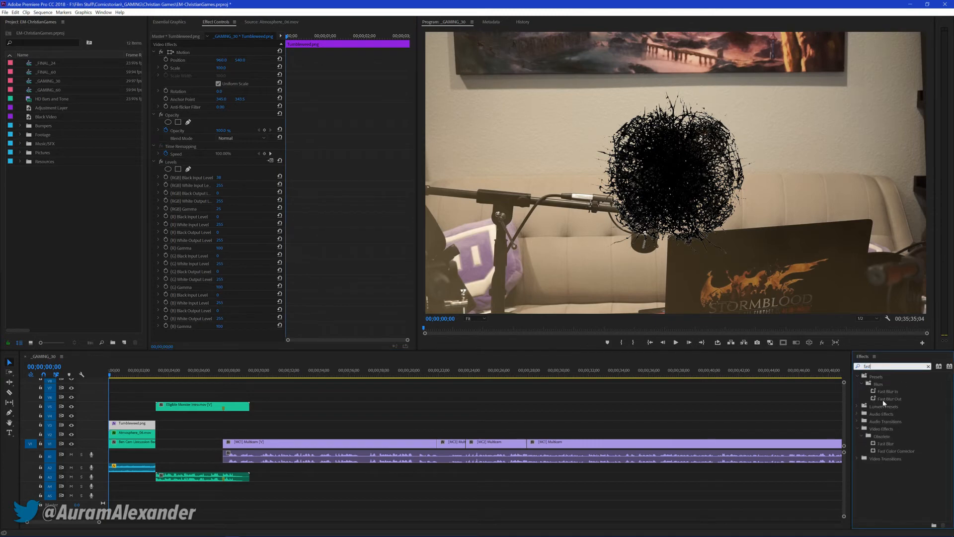
left_click_drag(893, 453, 159, 166)
left_click_drag(217, 275, 193, 254)
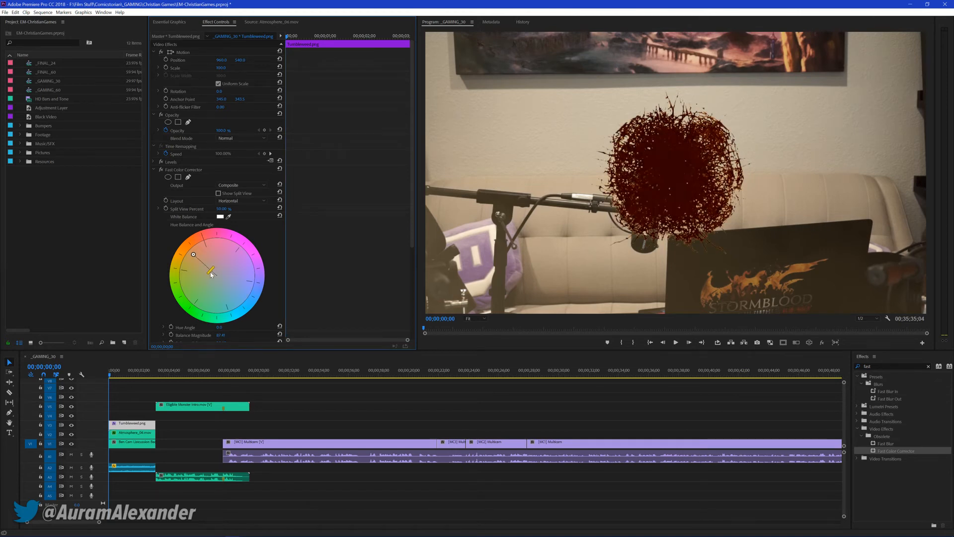
Remove the Levels effect from the tumbleweed clip, keep the Fast Color Corrector, and save the project
left_click(161, 163)
left_click(160, 163)
left_click(160, 163)
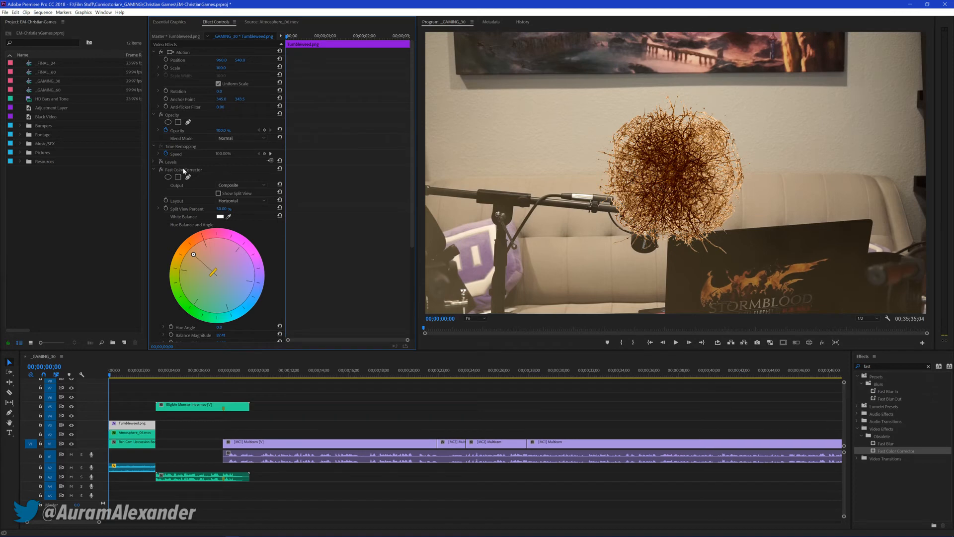
left_click(184, 171)
key("Delete")
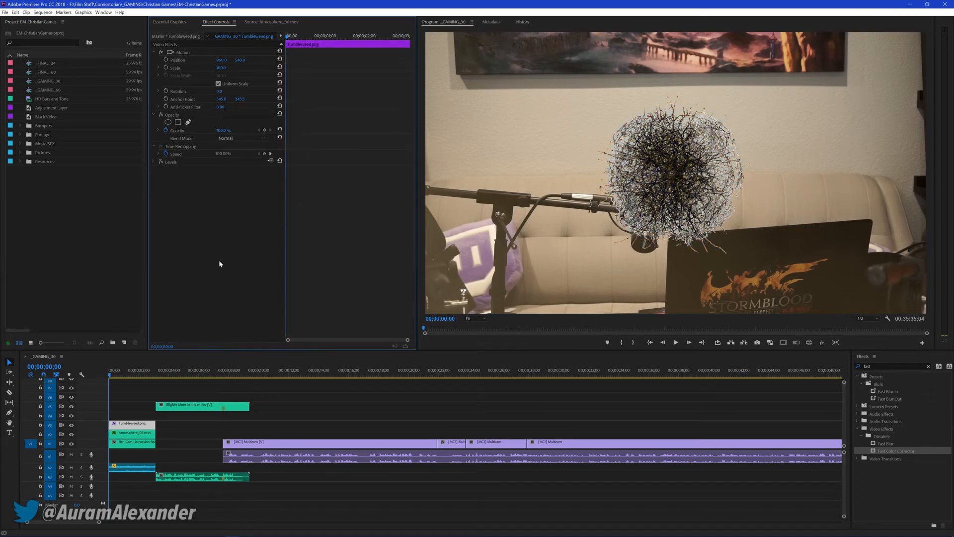
key("ctrl+z")
key("Delete")
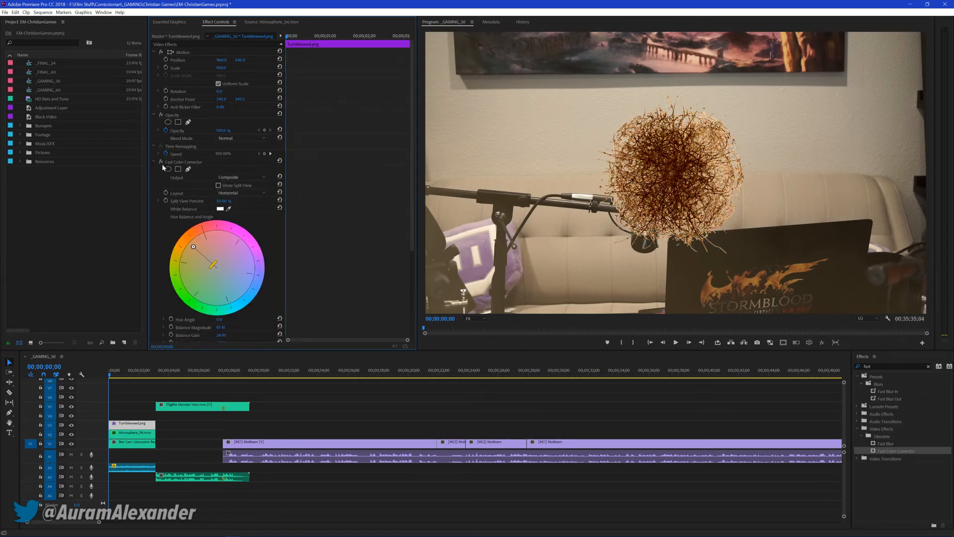
left_click(153, 162)
key("ctrl+s")
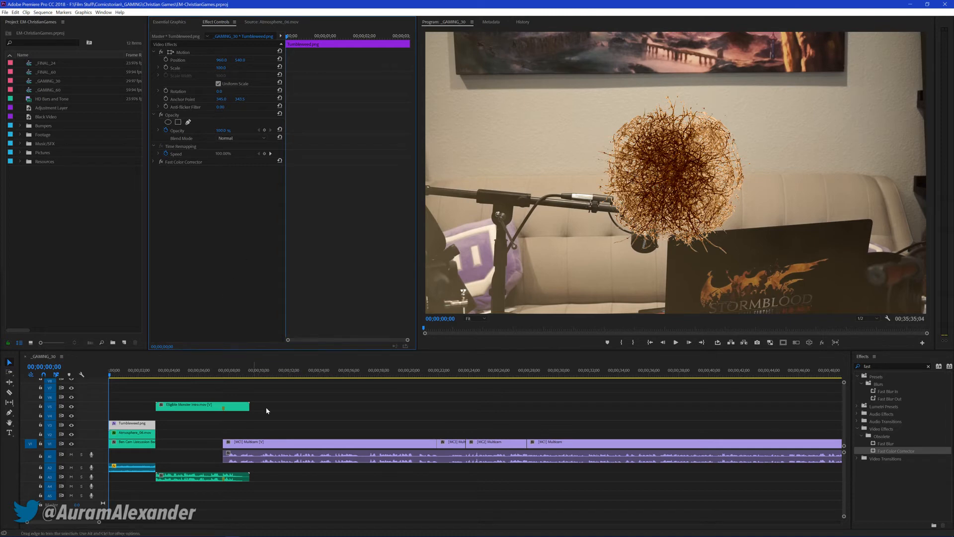
Move the tumbleweed down and out of frame past the picture's left edge, and start Position keyframing at 00;00;00;13
left_click(232, 412)
left_click(125, 425)
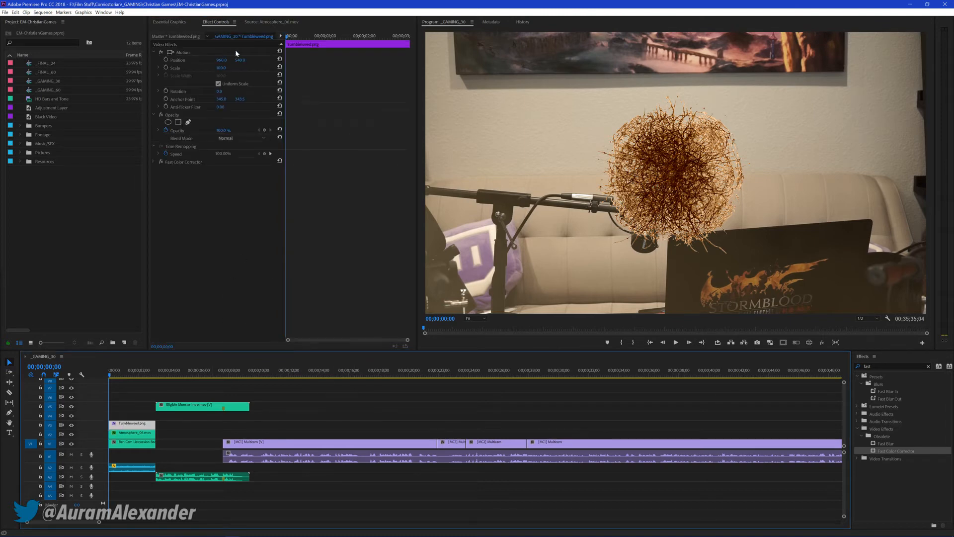
left_click_drag(241, 60, 136, 60)
key("ctrl+z")
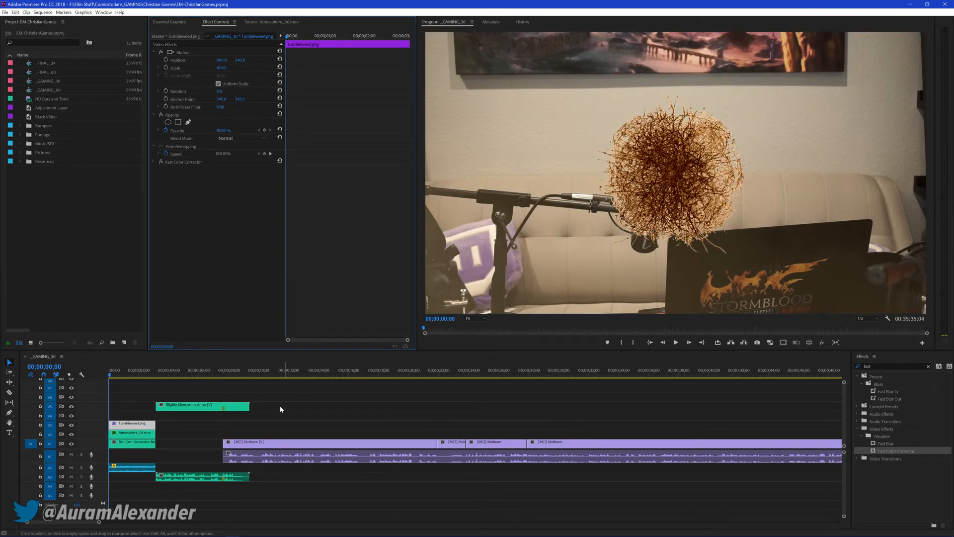
left_click_drag(112, 372, 94, 369)
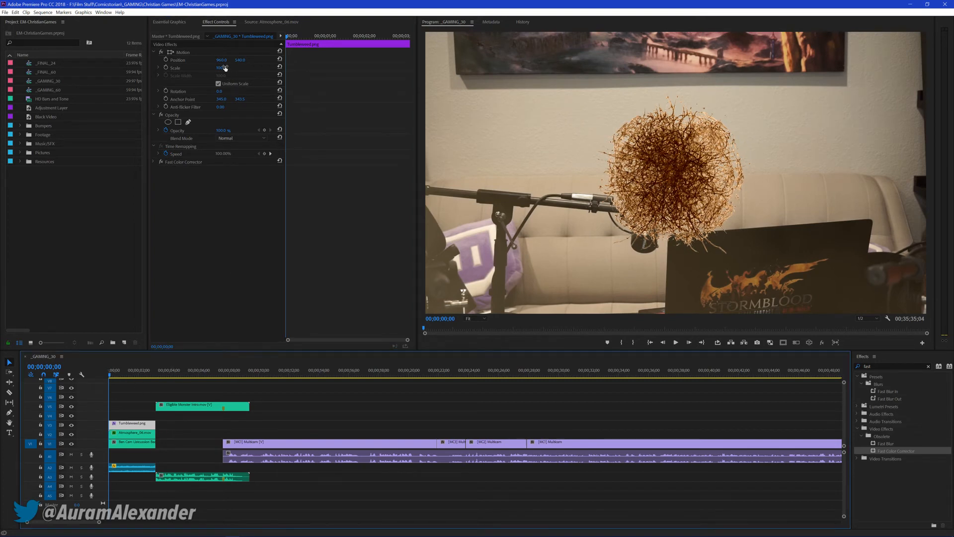
left_click_drag(239, 60, 387, 60)
left_click_drag(224, 61, 0, 60)
key("space")
left_click(166, 60)
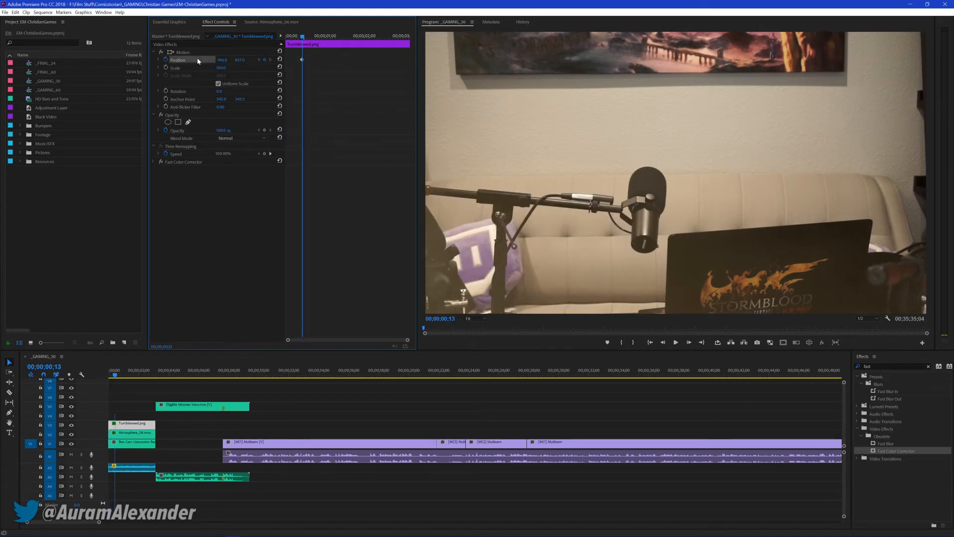
Add a second Position keyframe to the tumbleweed clip at 00;00;01;00
key("Down")
key("Left")
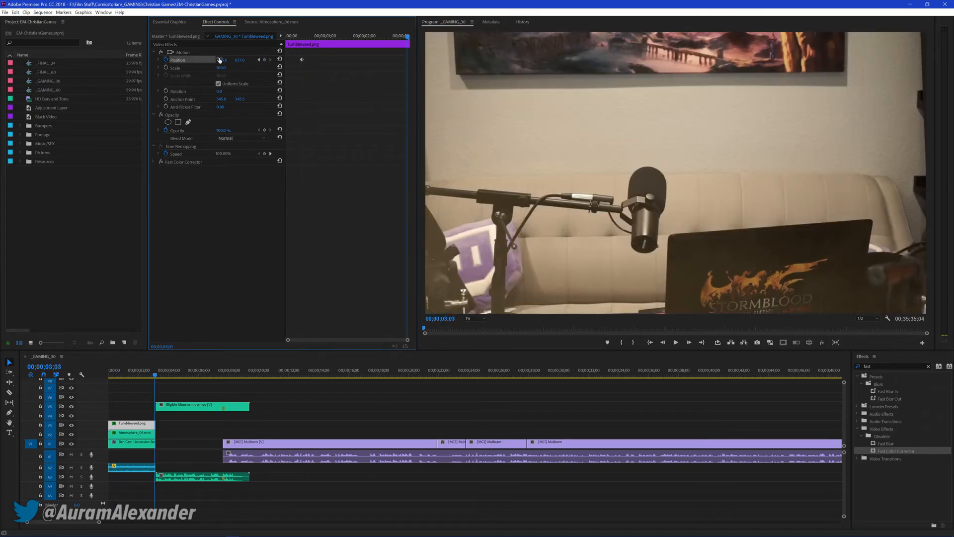
left_click_drag(374, 40, 324, 36)
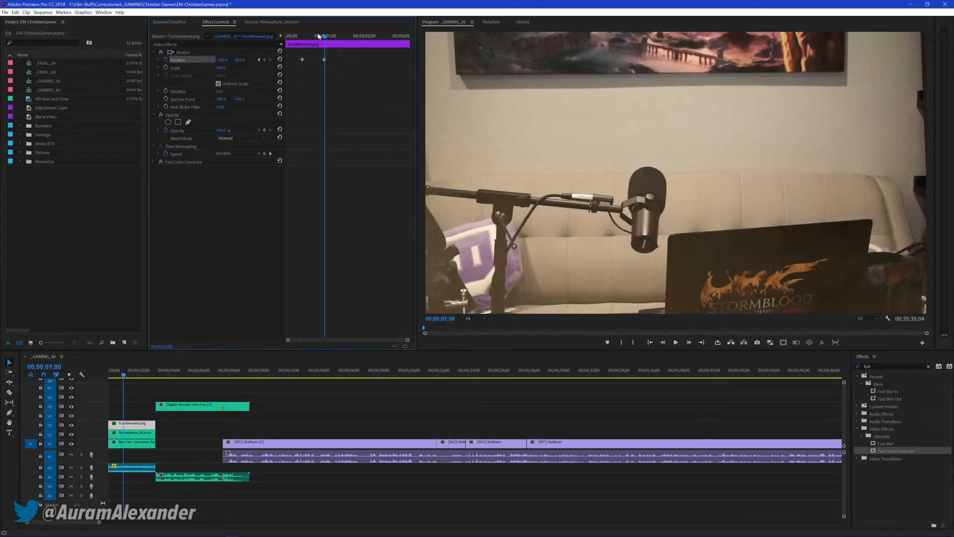
key("Left")
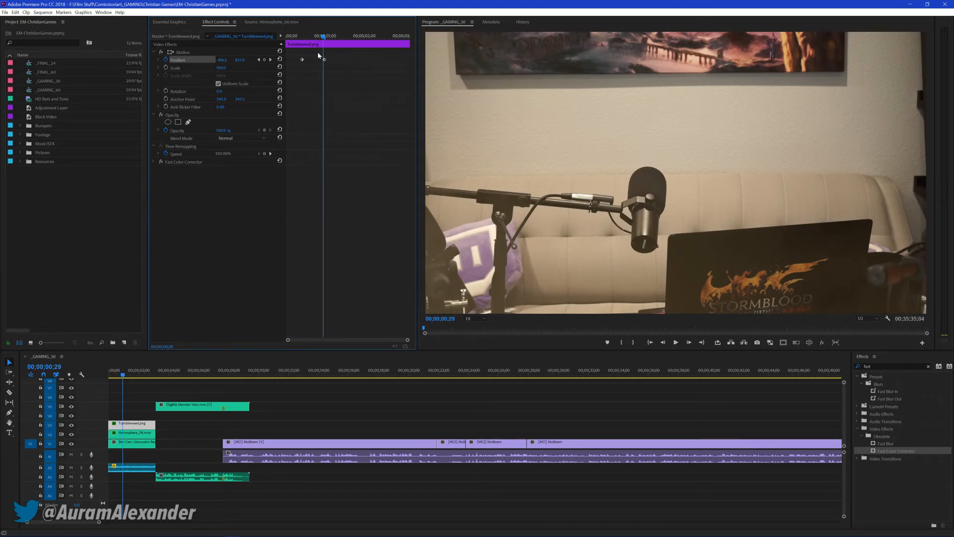
left_click(224, 50)
left_click(271, 59)
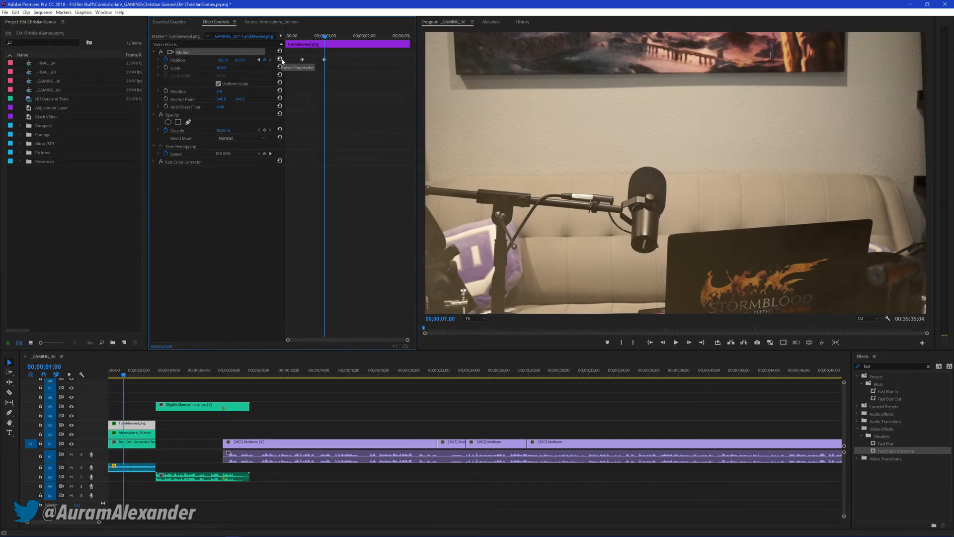
Keyframe the tumbleweed bouncing up and down across the couch towards the laptop between 00;00;01;00 and 00;00;02;23
left_click_drag(582, 155, 548, 178)
left_click_drag(307, 36, 347, 37)
key("space")
key("space")
left_click_drag(542, 174, 775, 211)
key("space")
key("space")
key("space")
key("space")
key("space")
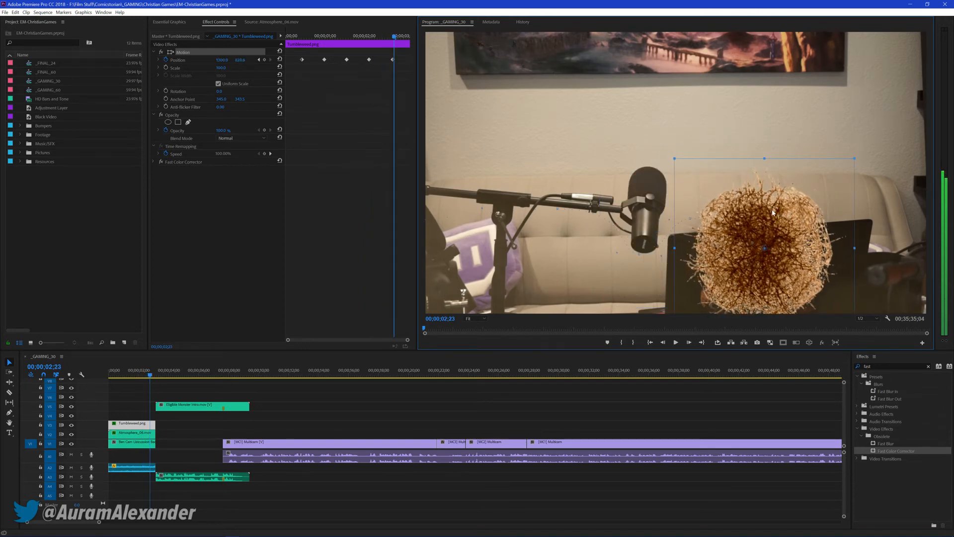
Add a last Position keyframe at the tumbleweed clip's end and play the opening from the sequence start
key("Left")
key("Left")
key("Left")
key("Left")
key("Left")
key("Left")
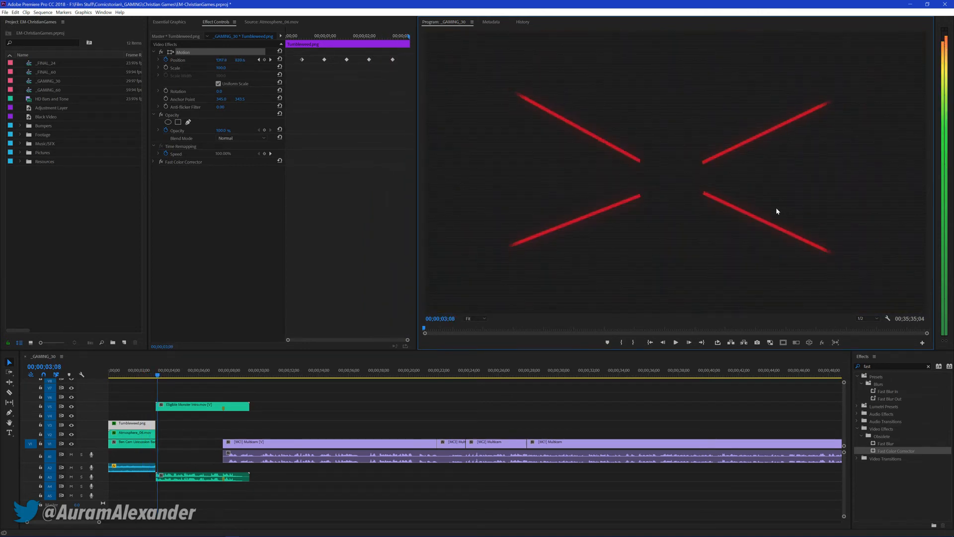
key("Home")
key("space")
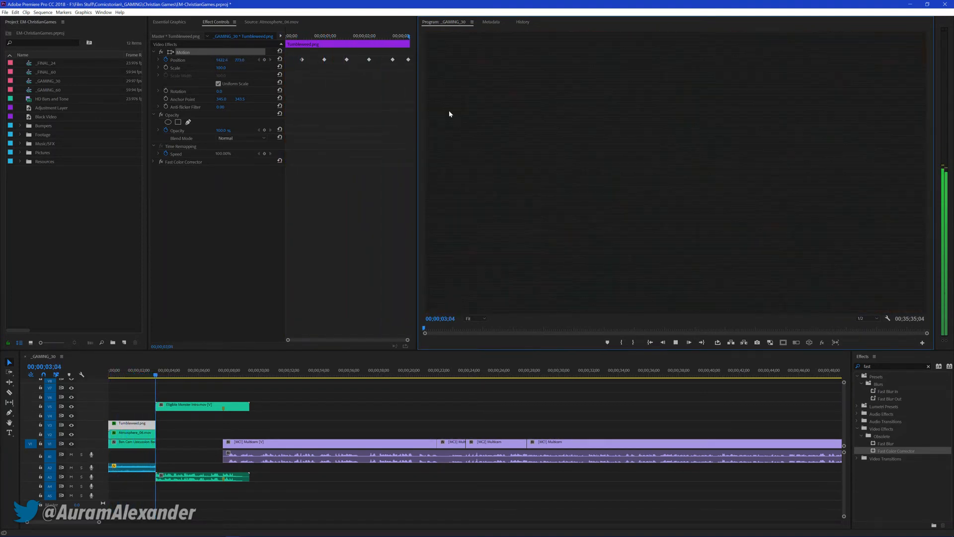
key("space")
Set the temporal interpolation of all the tumbleweed's Position keyframes to Continuous Bezier and play the opening from the start
left_click(375, 62)
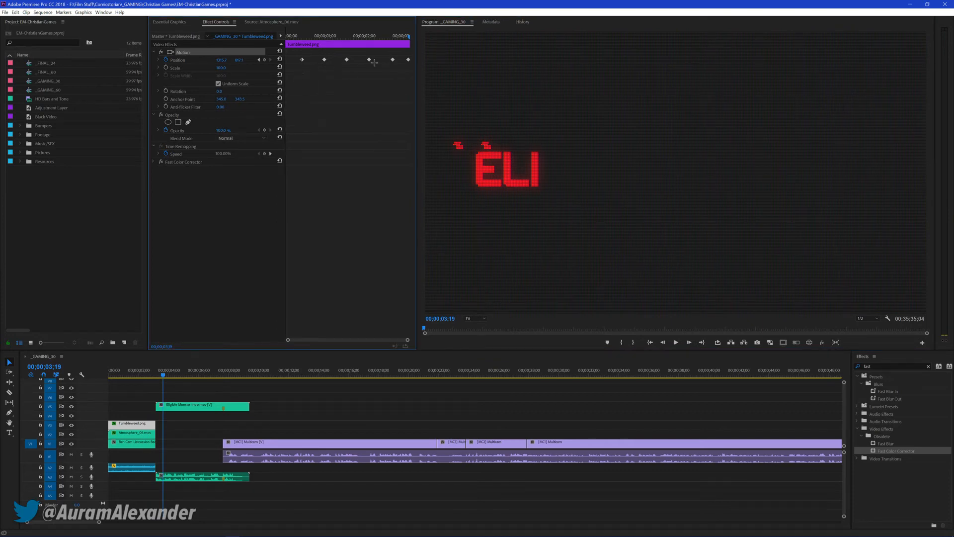
right_click(325, 60)
mouse_move(357, 118)
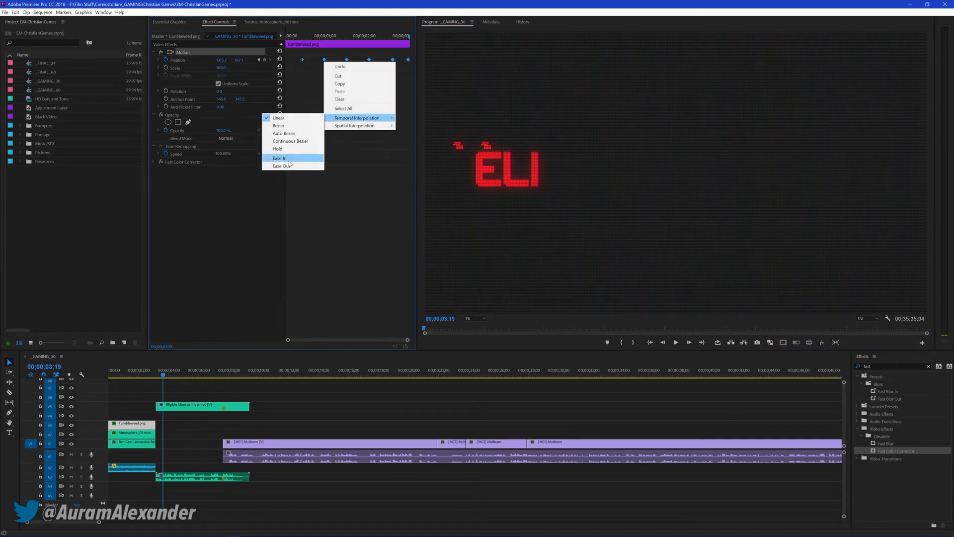
left_click(291, 141)
key("Home")
key("space")
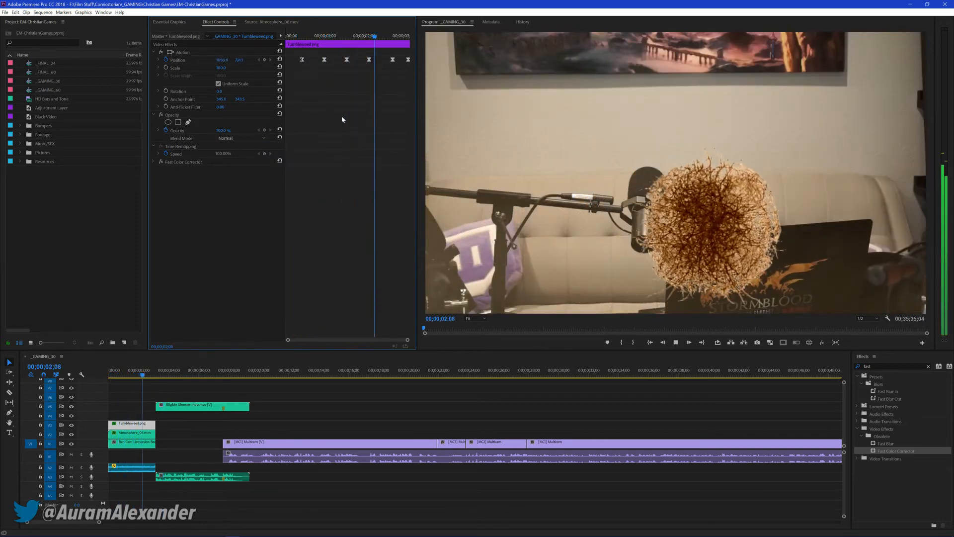
key("space")
Set the temporal interpolation of the tumbleweed's Position keyframe at 00;00;01;17 to Ease Out
left_click_drag(336, 38, 348, 36)
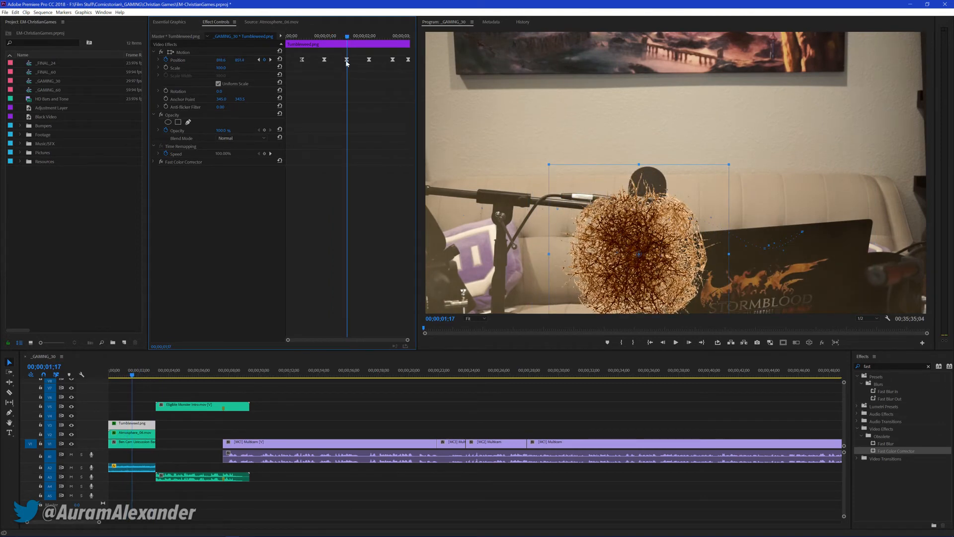
right_click(346, 59)
mouse_move(383, 115)
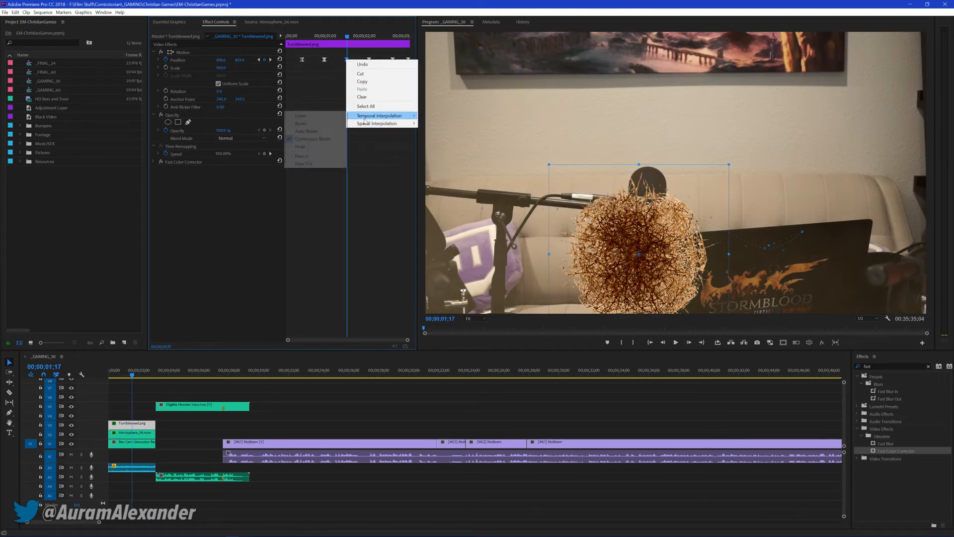
left_click(317, 164)
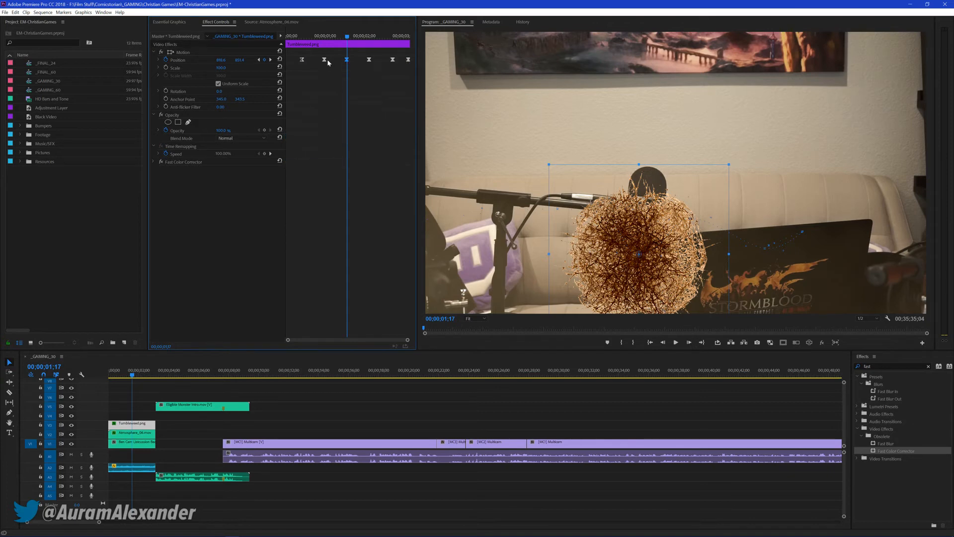
Set the temporal interpolation of the tumbleweed's second-to-last Position keyframe to Ease Out and play the opening from the start
right_click(393, 59)
mouse_move(422, 125)
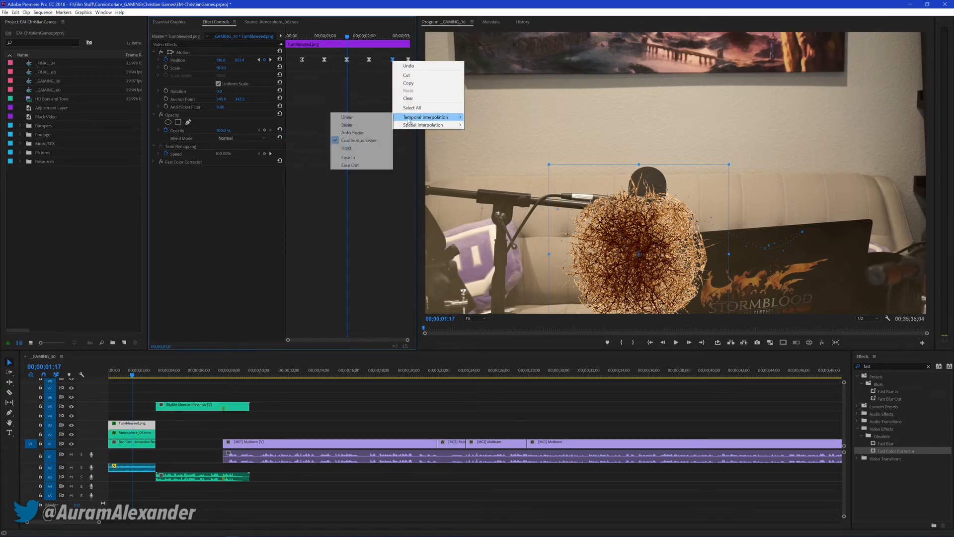
left_click(351, 165)
left_click(300, 36)
key("space")
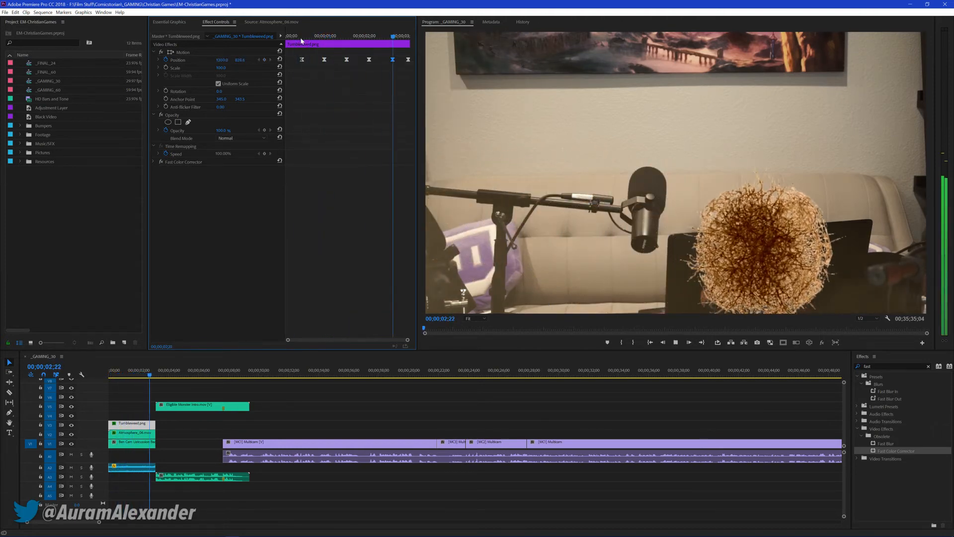
left_click_drag(304, 37, 287, 37)
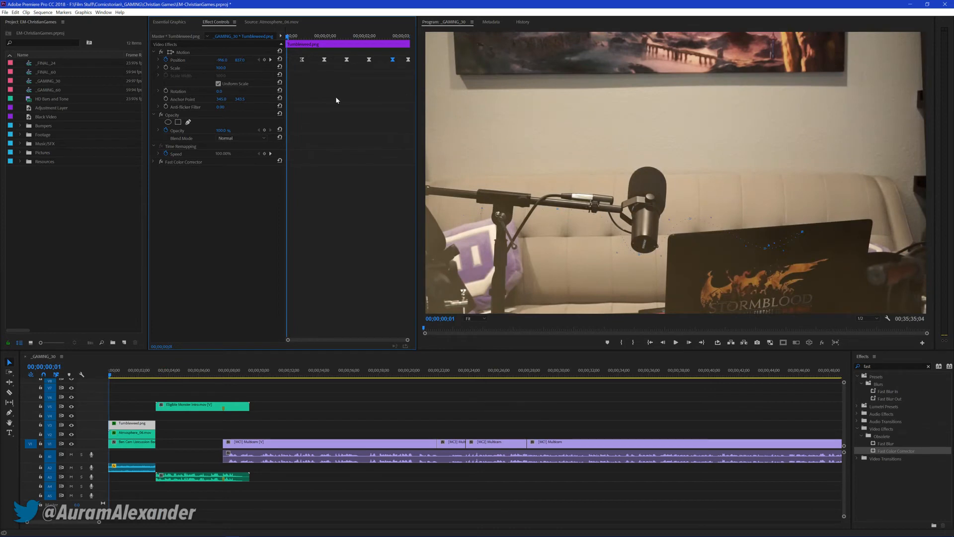
key("ctrl+s")
Switch off Level keyframing on the Eligible Monster intro clip, adjust its volume Level and save the project
left_click(202, 406)
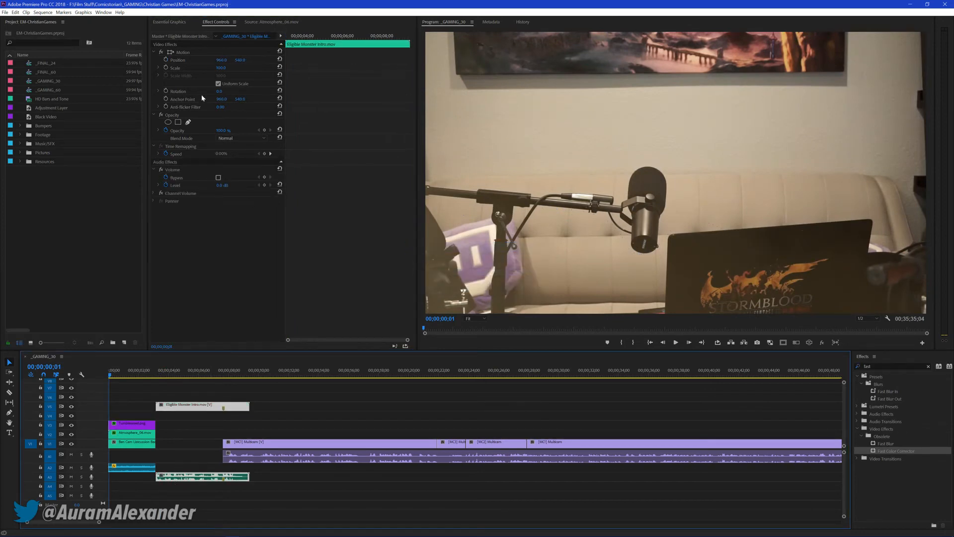
left_click(166, 185)
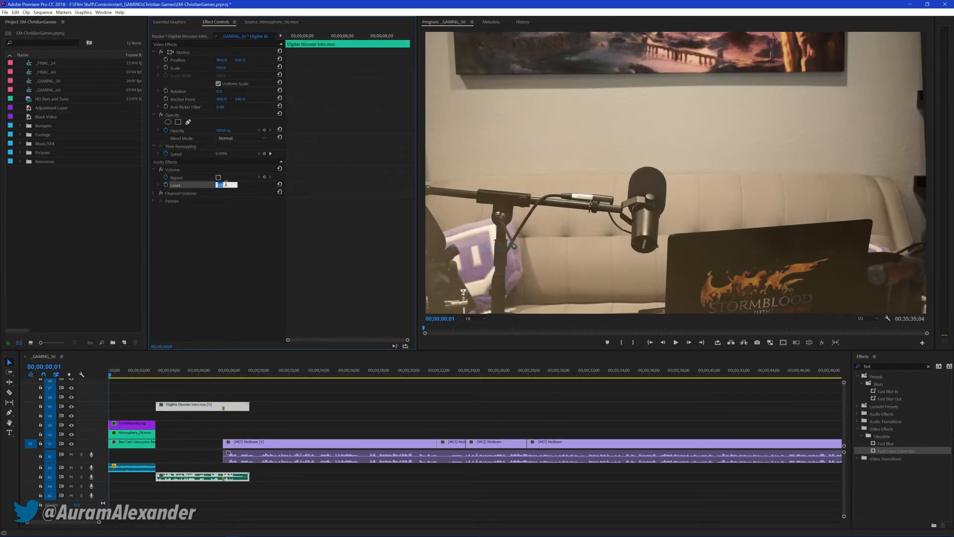
left_click(359, 404)
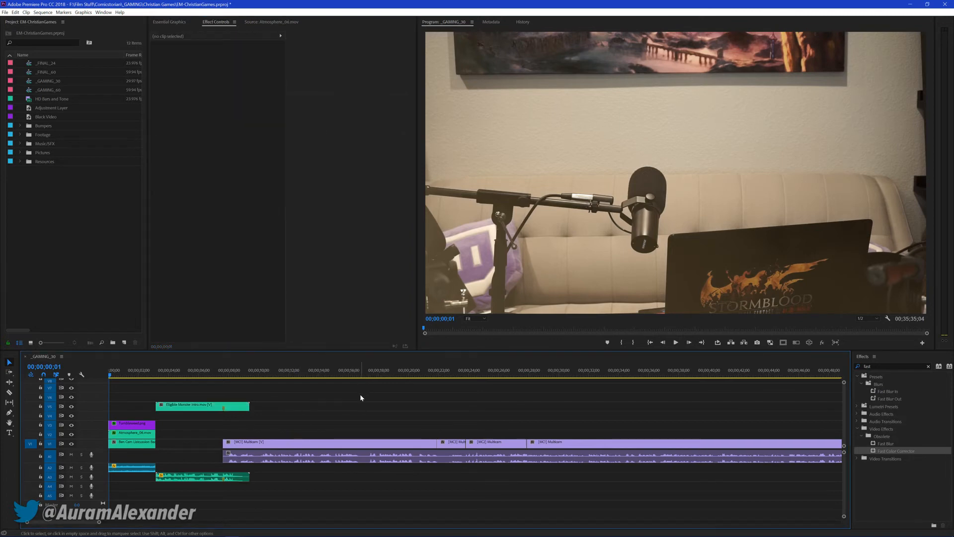
key("ctrl+s")
Animate the tumbleweed's Rotation from 0 at the clip's start to 2x at its last frame, and play the opening
key("space")
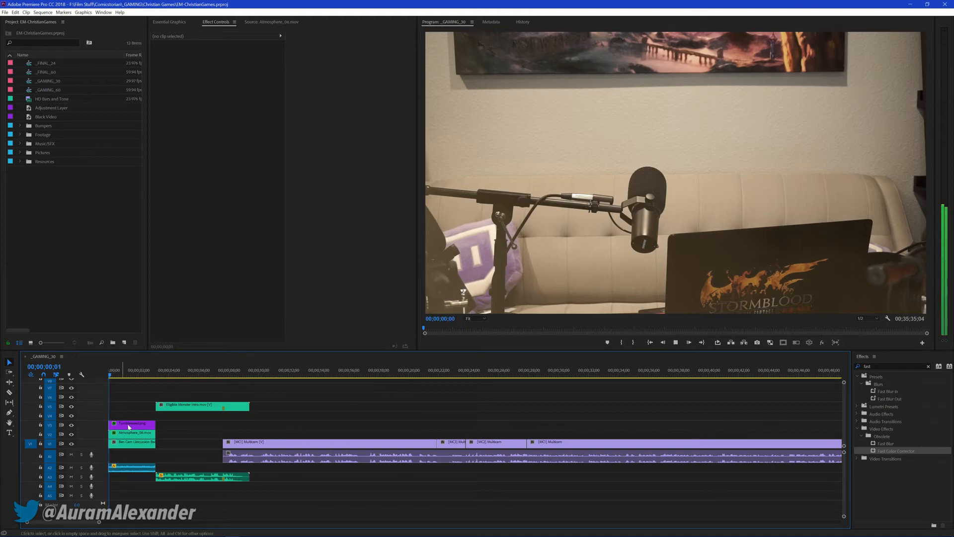
key("space")
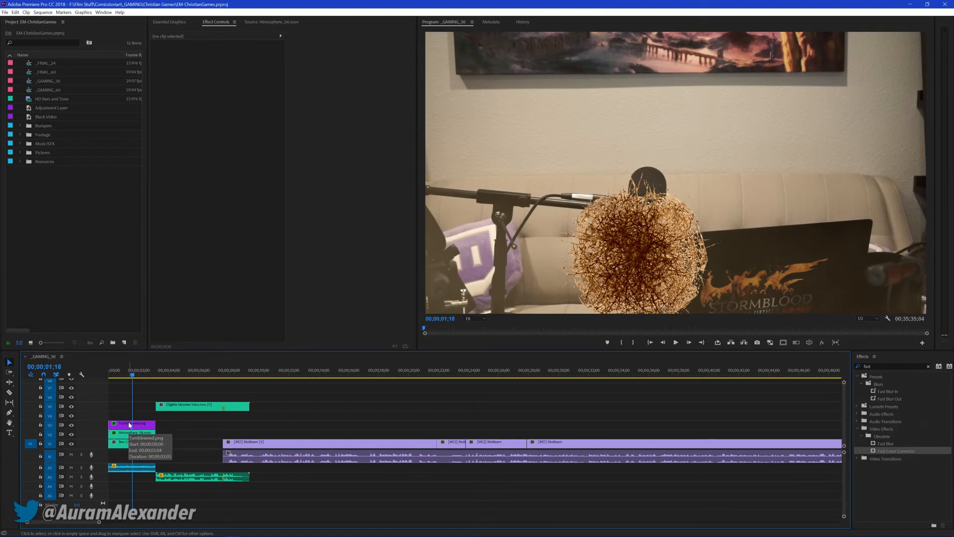
left_click_drag(126, 373, 107, 374)
left_click(126, 425)
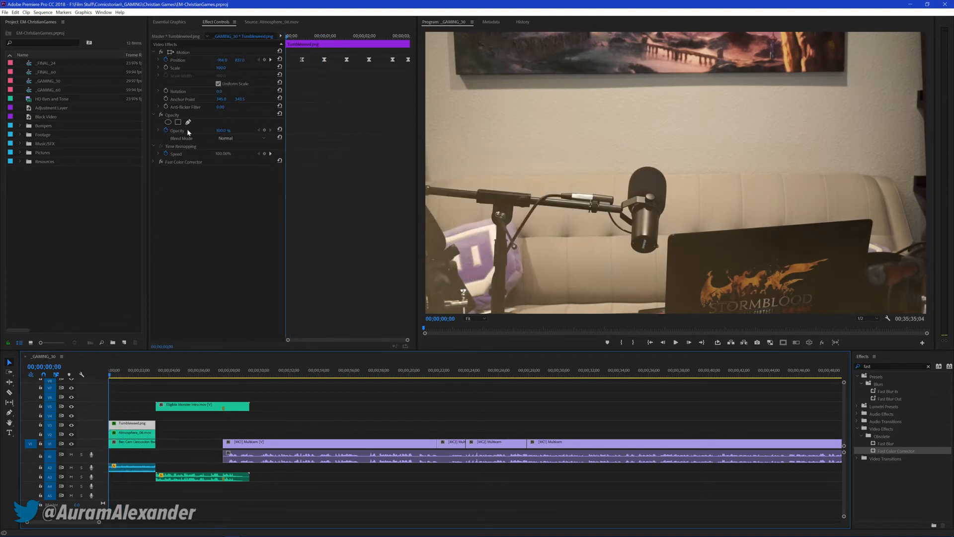
left_click(166, 91)
key("Down")
key("Left")
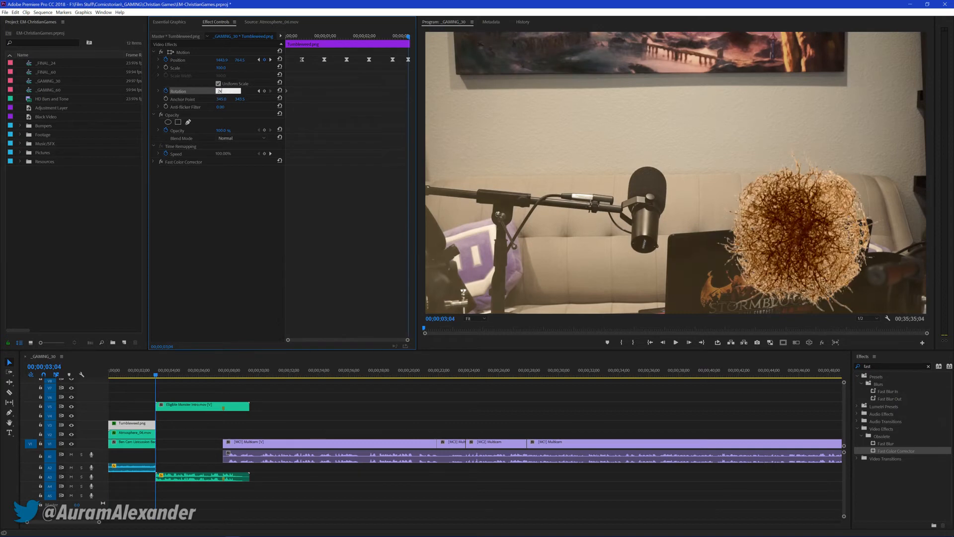
key("Home")
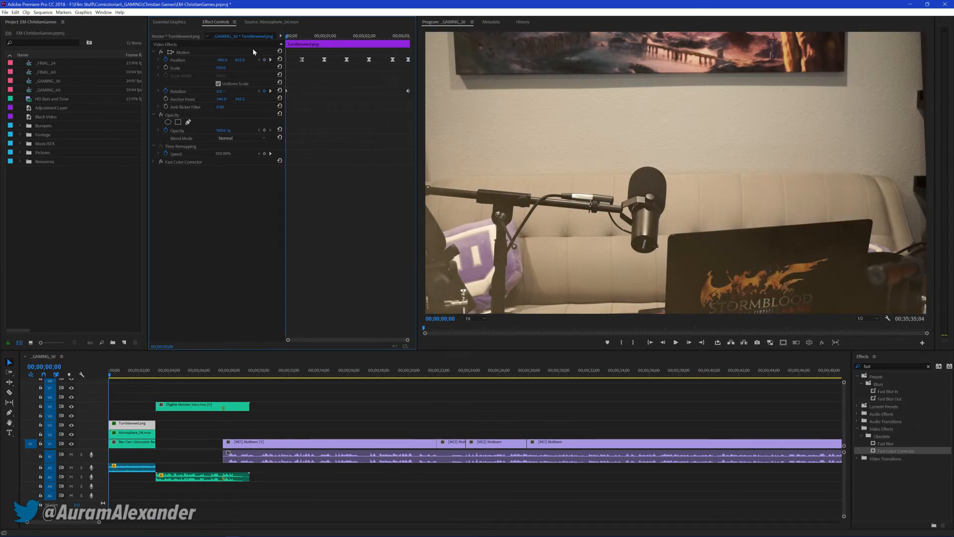
key("space")
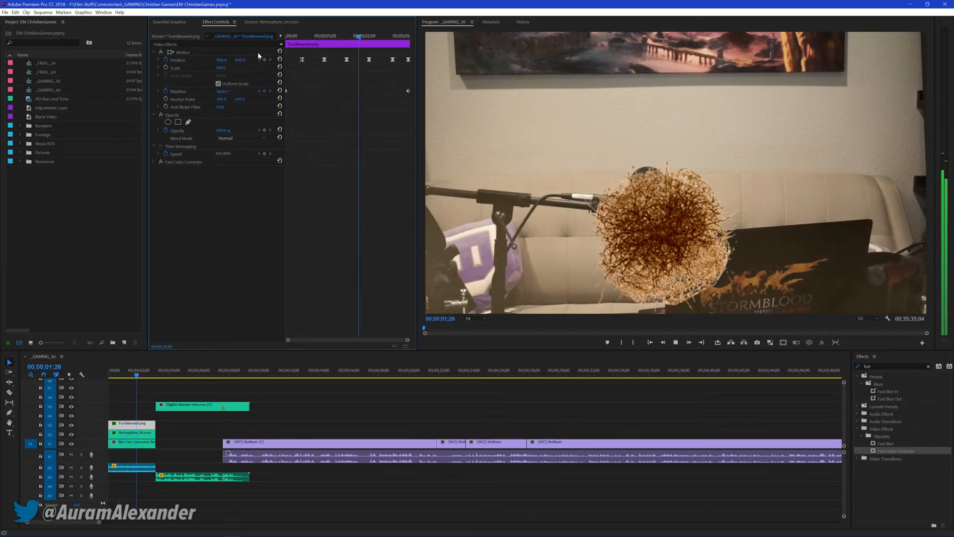
Replace all Position keyframes after the first with one at the tumbleweed clip's last frame, past the picture's right edge, and play the opening
left_click_drag(306, 36, 408, 48)
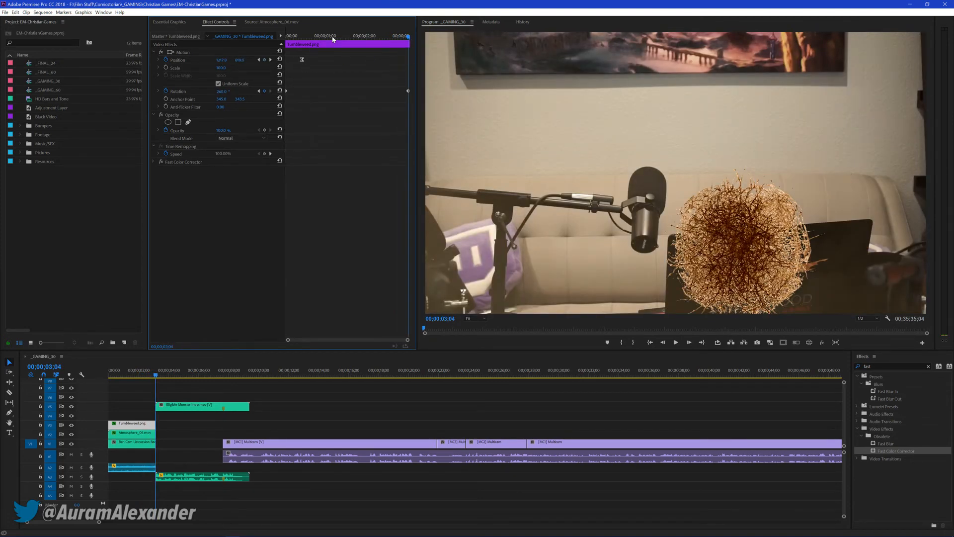
left_click(317, 37)
key("Down")
key("Left")
left_click_drag(221, 60, 607, 60)
key("Home")
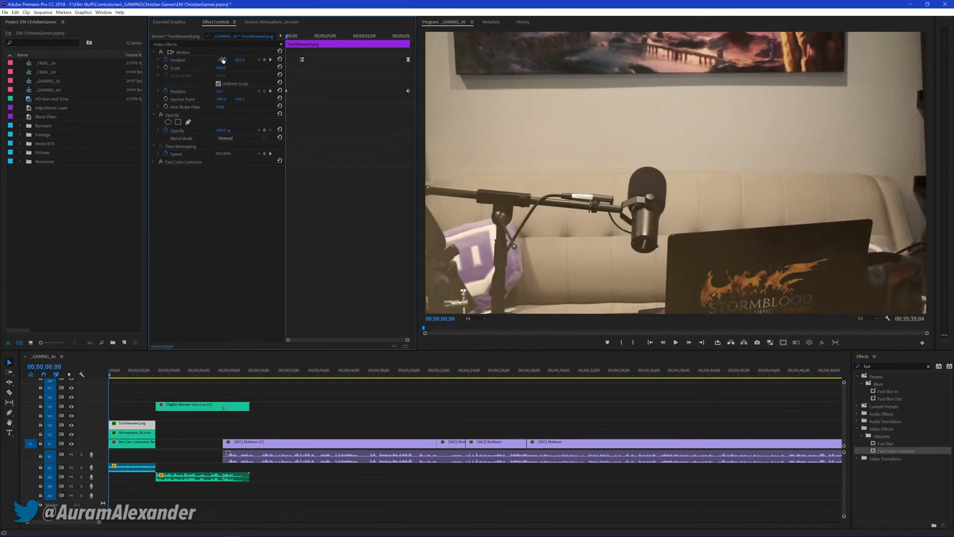
key("space")
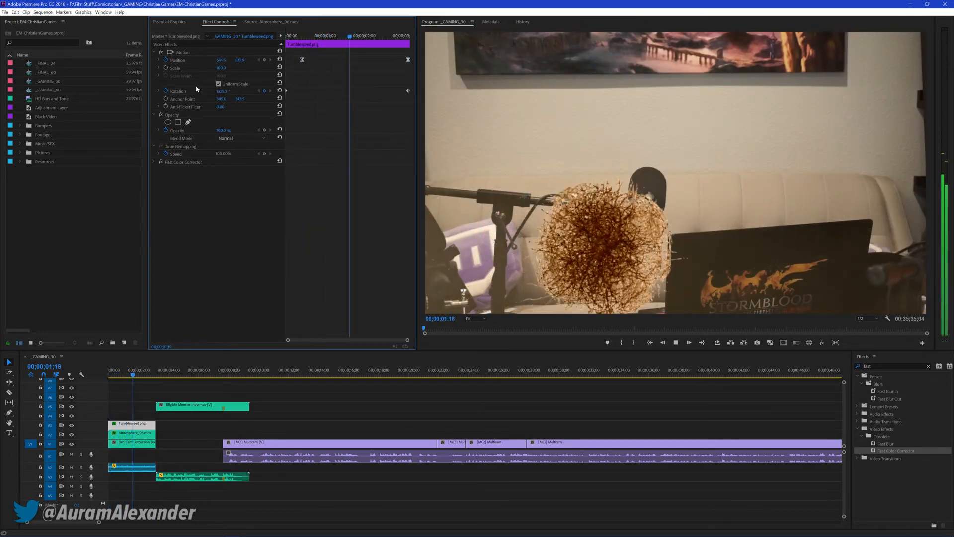
key("space")
Set the temporal interpolation of the tumbleweed's two Position keyframes to Linear and play the opening from the start
left_click_drag(292, 36, 313, 42)
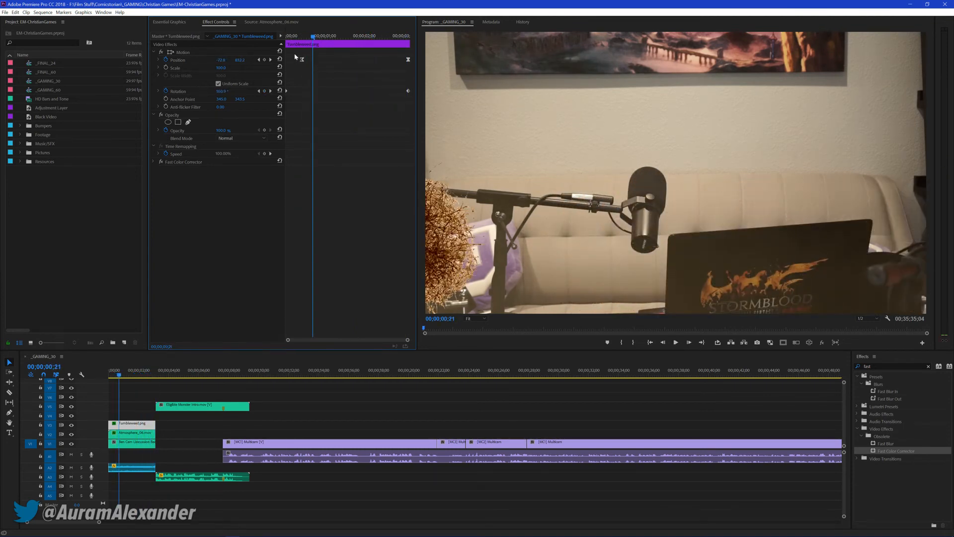
right_click(409, 62)
mouse_move(437, 115)
left_click(377, 117)
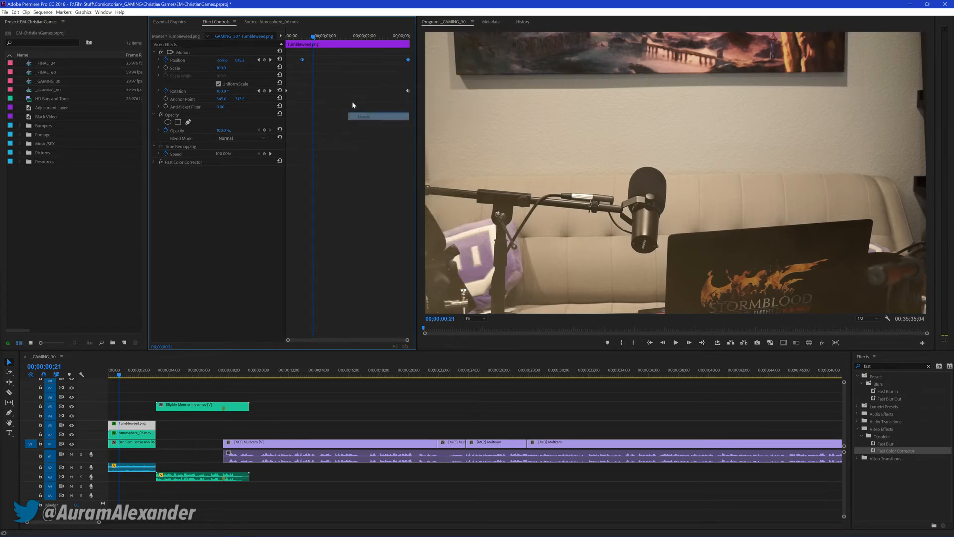
key("Home")
key("space")
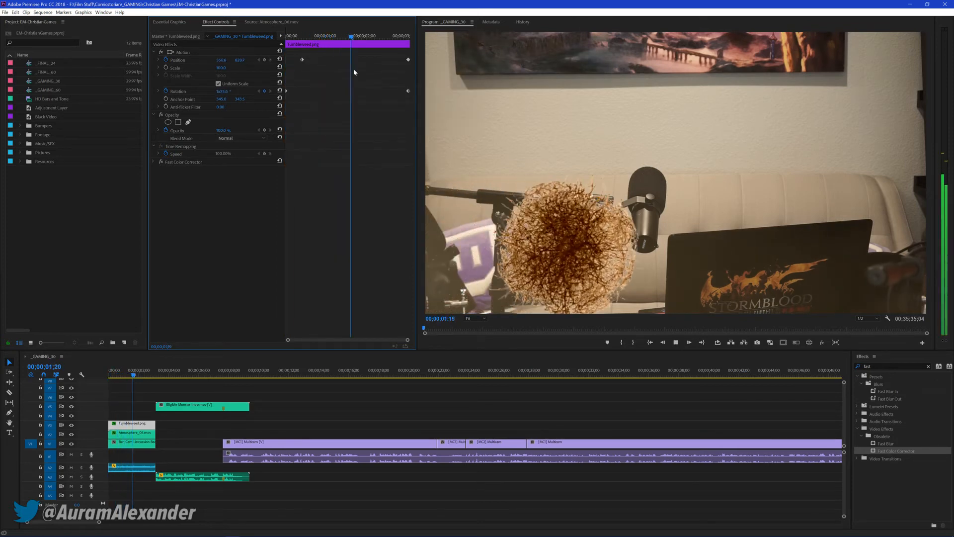
Keyframe the tumbleweed raised above the couch at about 00;00;01;00 and lowered again a few frames after that
mouse_move(342, 34)
left_mouse_down()
mouse_move(318, 41)
mouse_move(348, 41)
left_mouse_up()
left_click(239, 53)
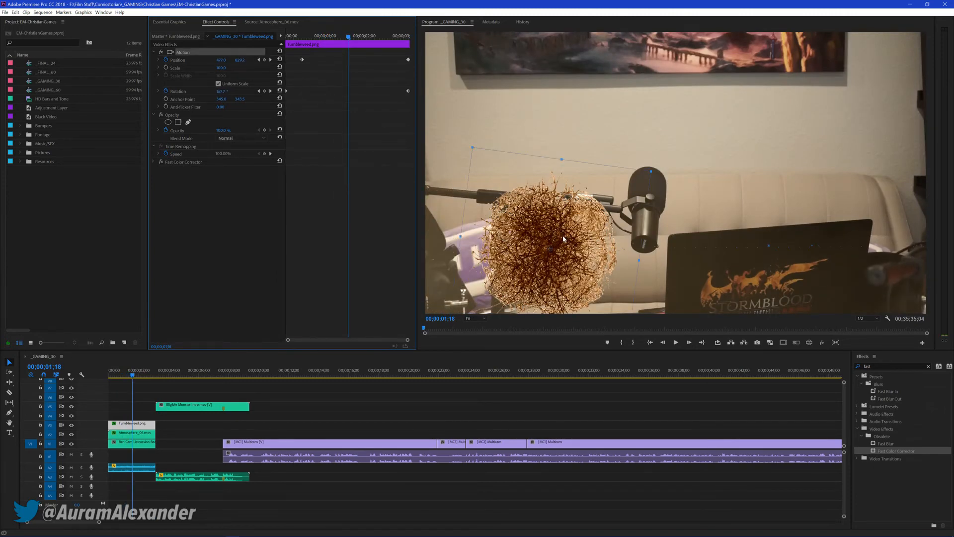
left_click_drag(557, 220, 579, 191)
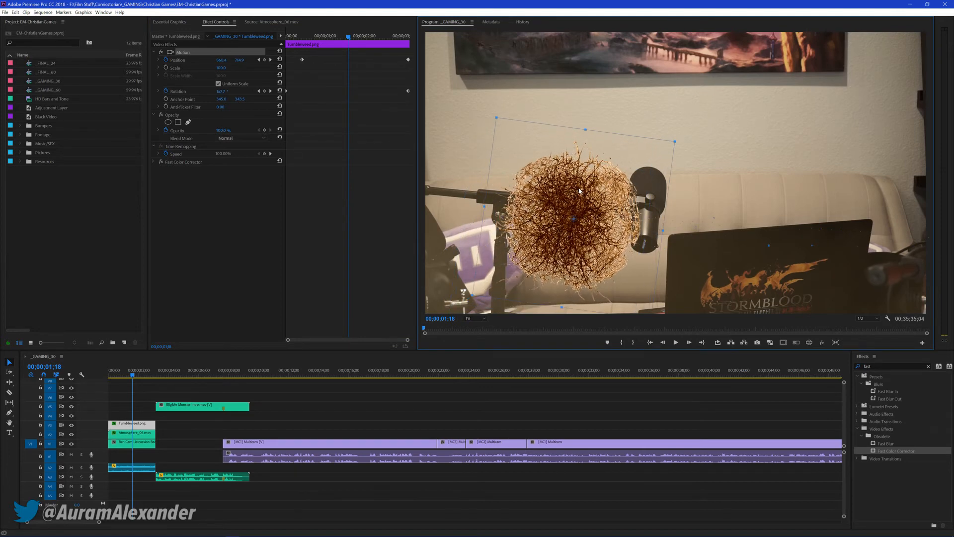
left_click_drag(347, 60, 324, 60)
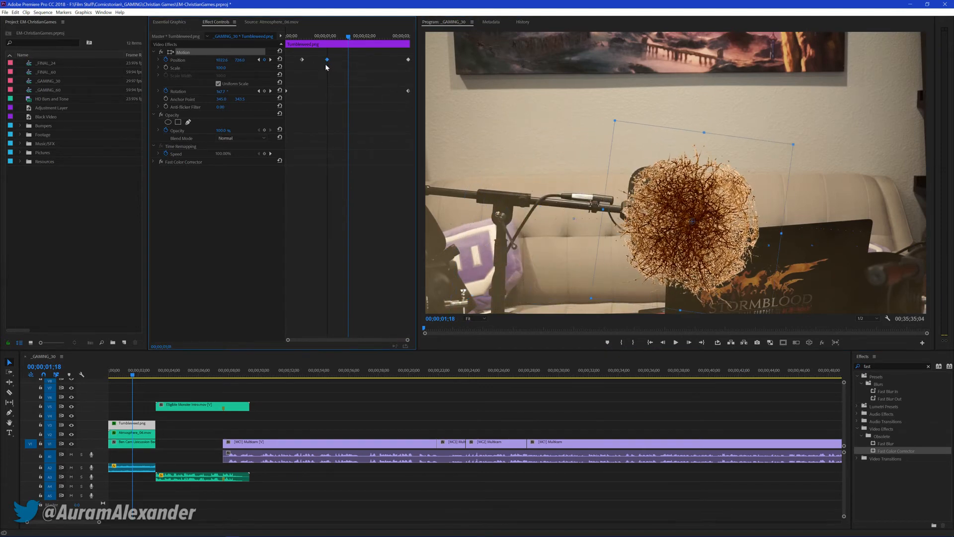
left_click_drag(378, 36, 333, 44)
left_click_drag(613, 175, 632, 200)
Keyframe the tumbleweed slightly higher over the laptop between 00;00;01;00 and 00;00;02;00, and replay the opening from the start
left_click_drag(339, 38, 357, 41)
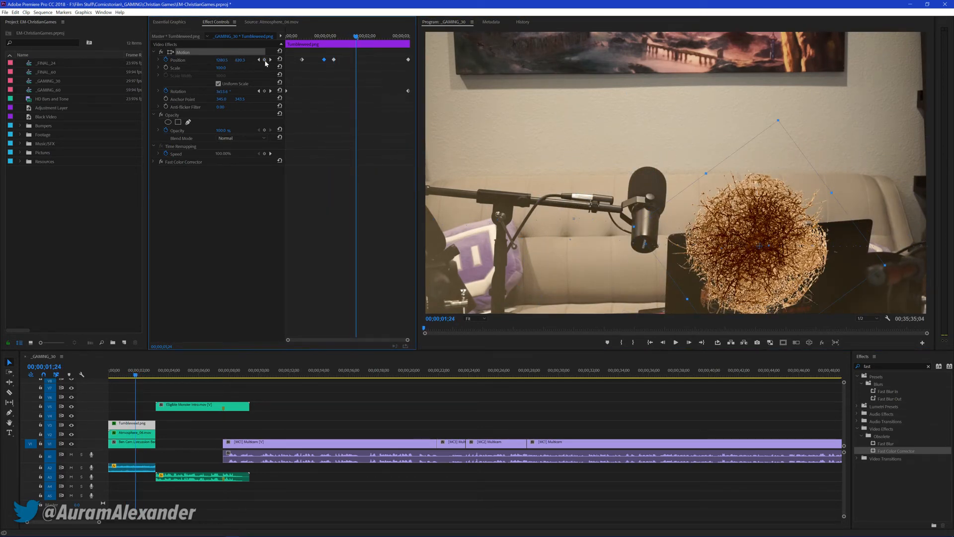
left_click_drag(358, 38, 350, 40)
left_click_drag(732, 213, 749, 198)
left_click_drag(351, 39, 262, 42)
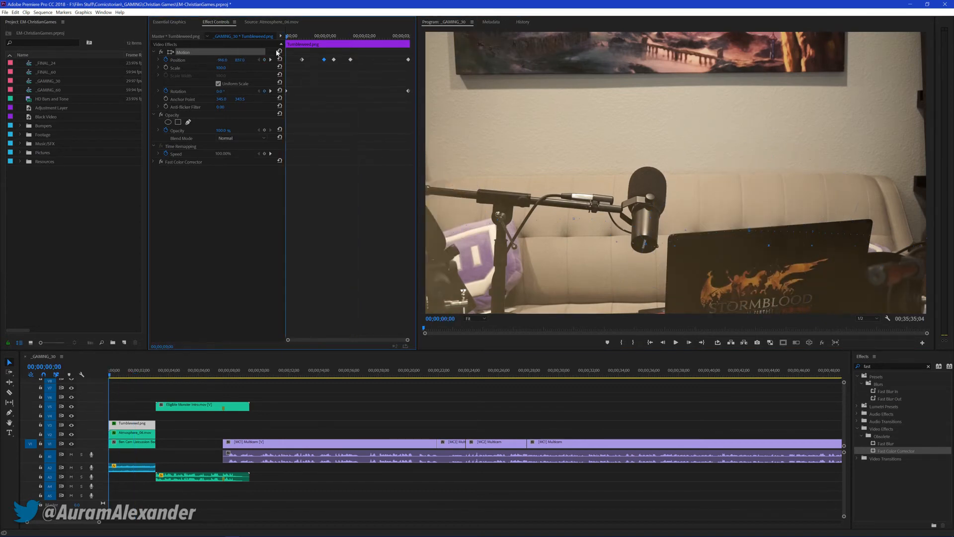
key("space")
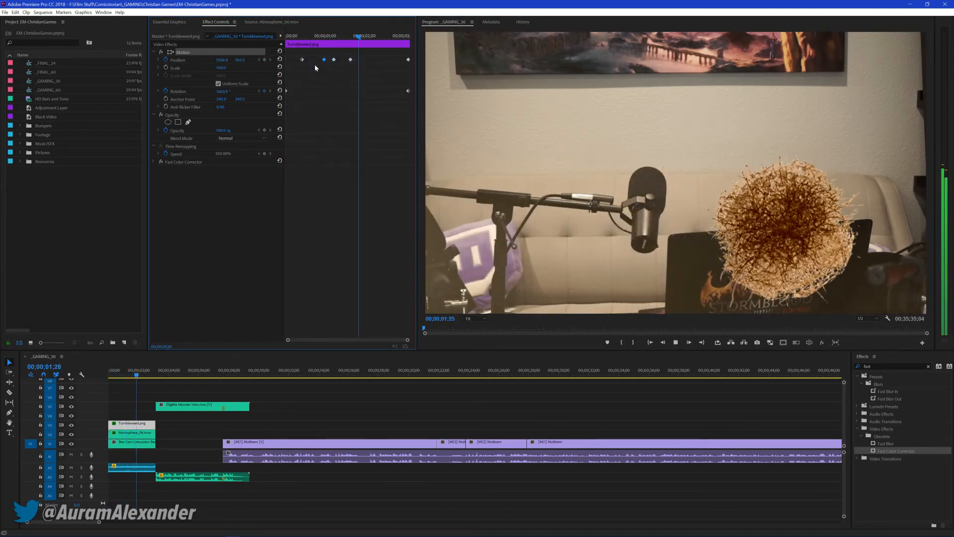
key("space")
left_click_drag(354, 36, 285, 40)
key("space")
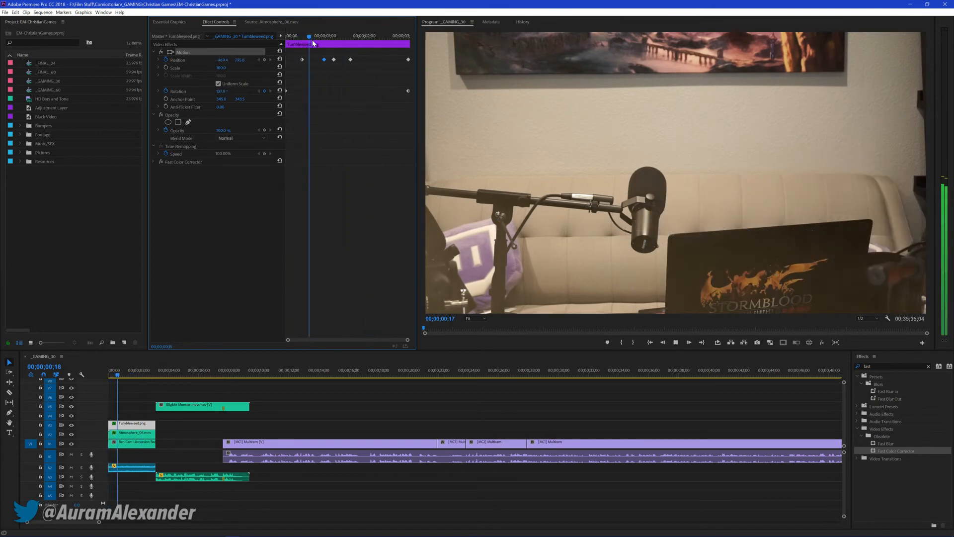
key("space")
Move the tumbleweed up and slightly left at 00;00;02;01 to add a Position keyframe, and play the opening
left_click_drag(352, 36, 366, 37)
left_click_drag(806, 190, 790, 171)
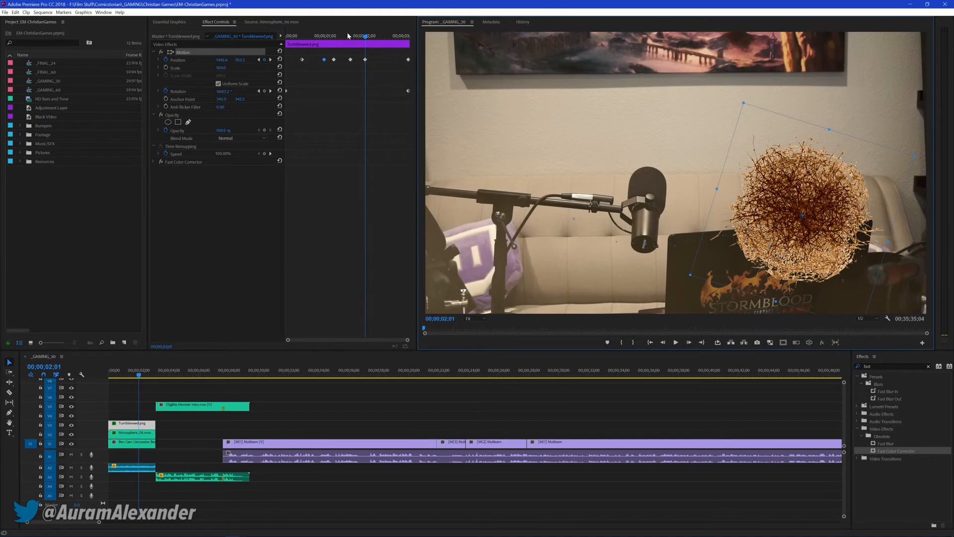
left_click_drag(349, 36, 288, 38)
key("space")
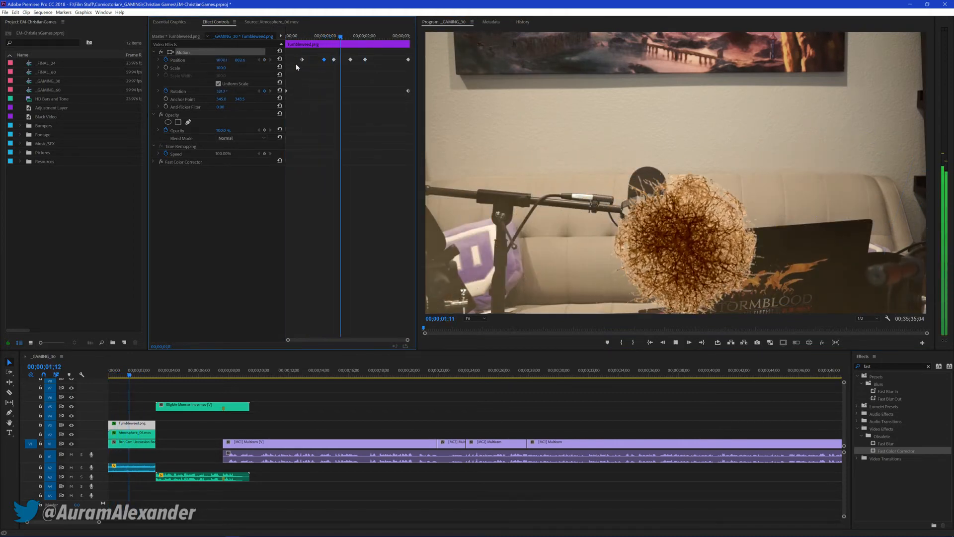
key("space")
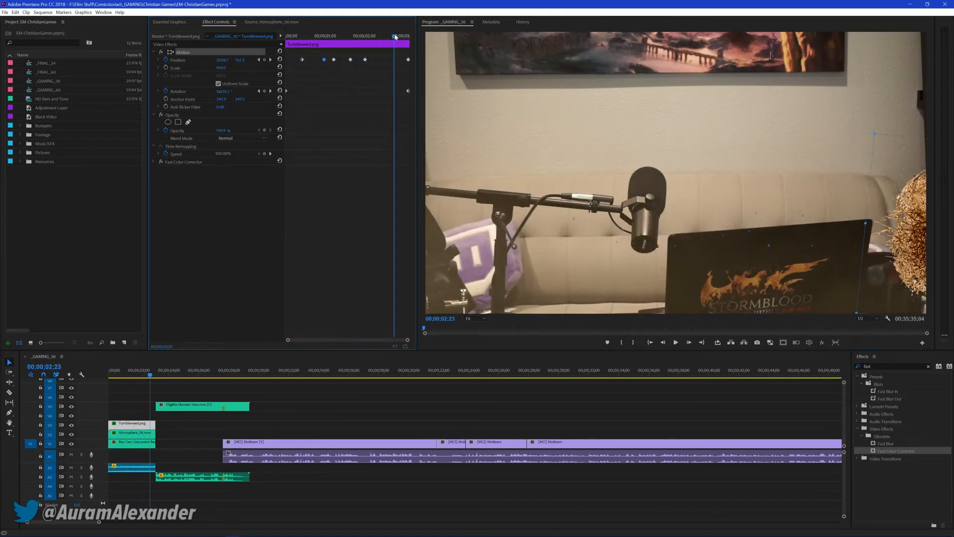
Keyframe the tumbleweed lower at the picture's right edge at 00;00;02;23, then review the opening and save the project
left_click_drag(890, 189, 911, 224)
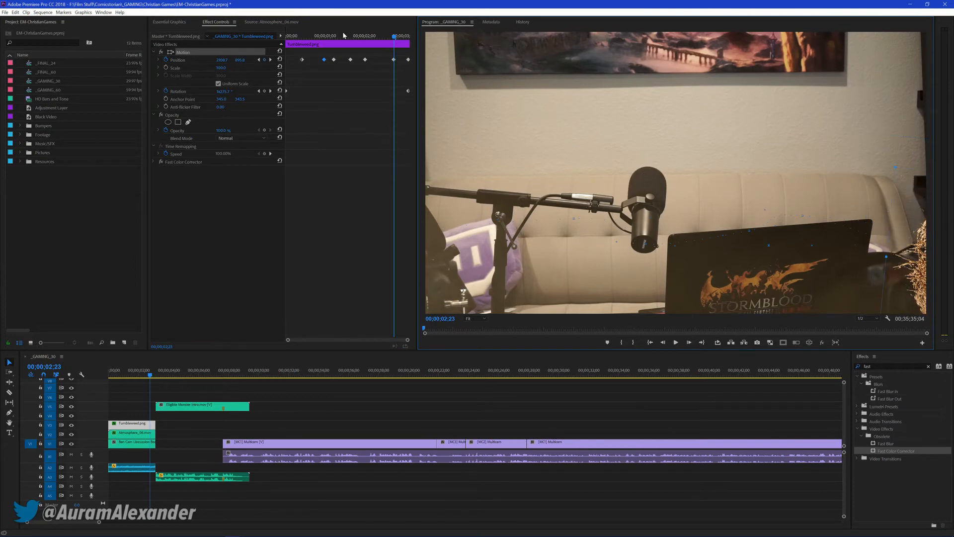
left_click_drag(345, 36, 287, 37)
key("space")
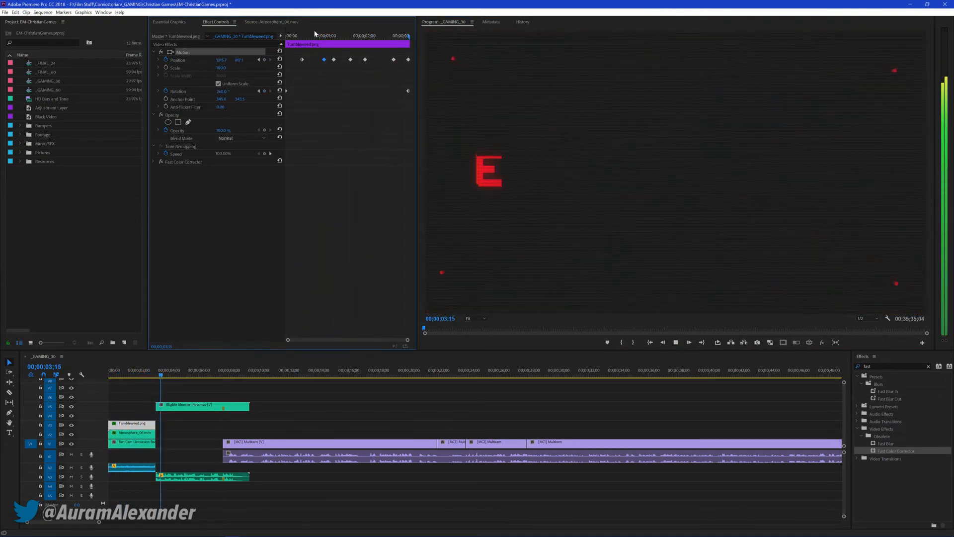
left_click_drag(315, 34, 273, 39)
key("space")
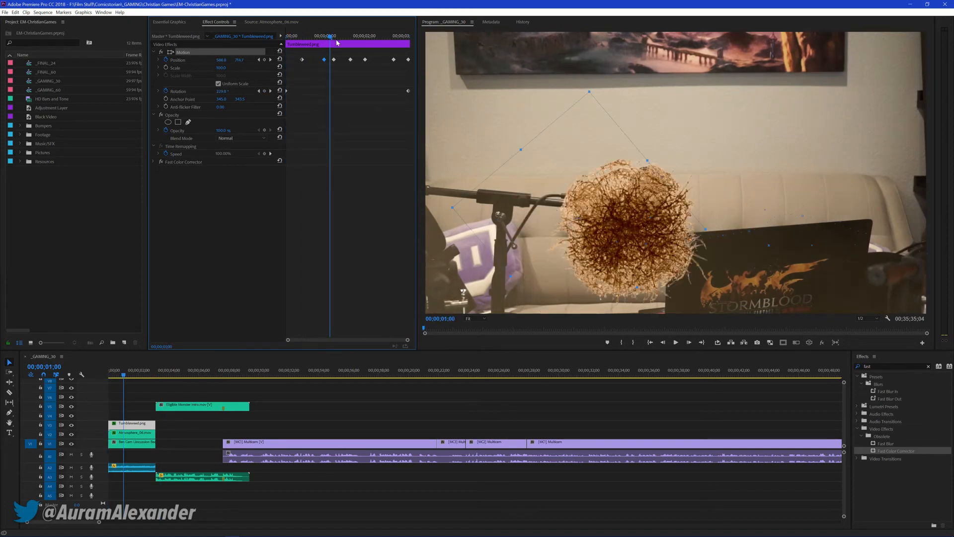
key("ctrl+s")
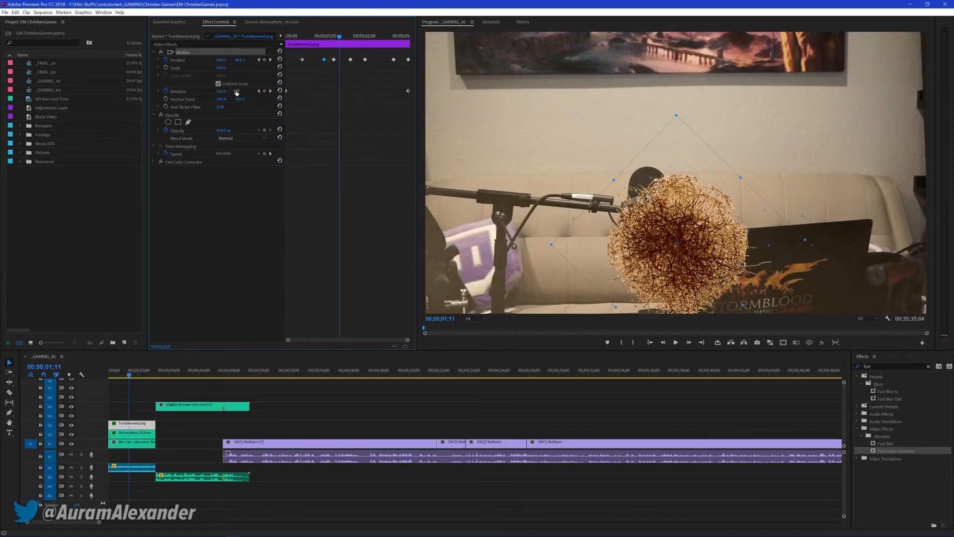
Turn off keyframing for the tumbleweed's Opacity, set it to 80% and then raise it again
left_click(171, 131)
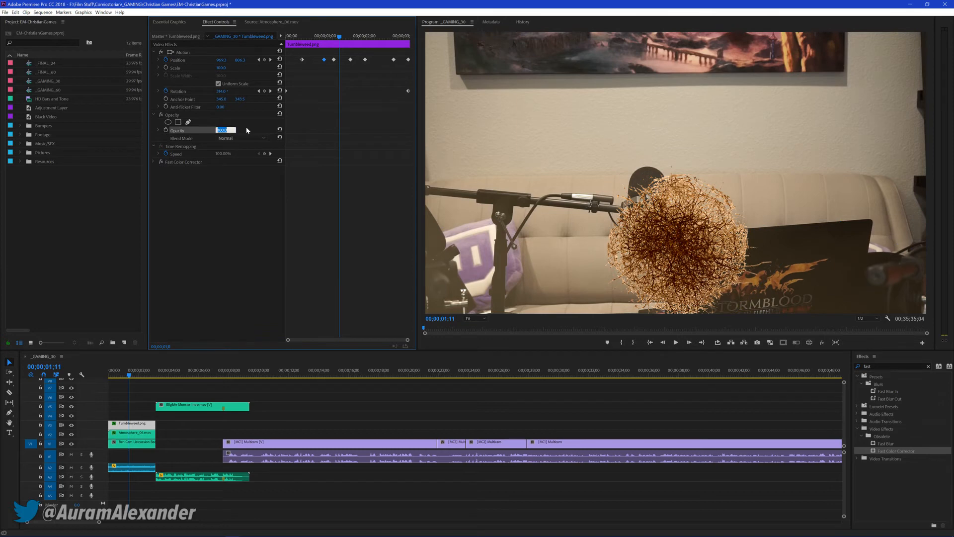
type("80")
key("Return")
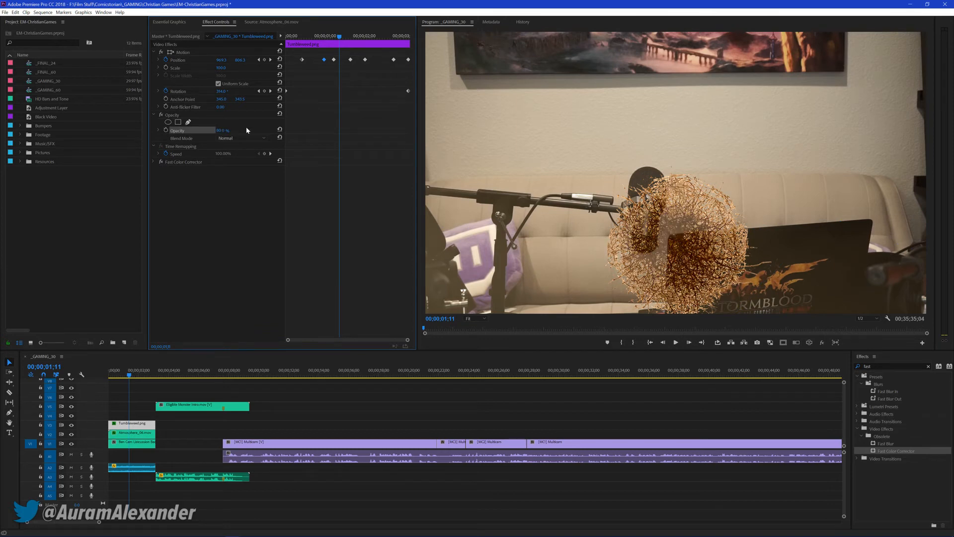
left_click_drag(222, 130, 226, 131)
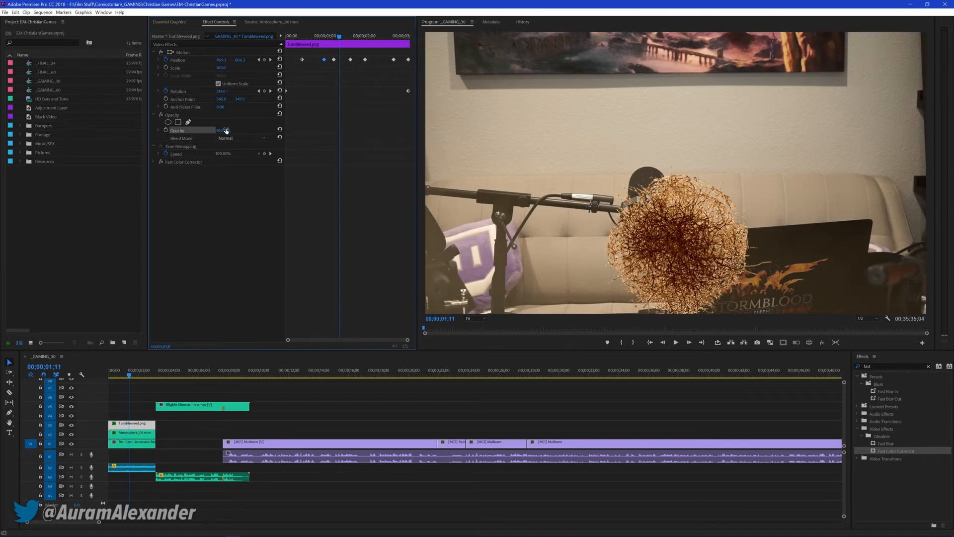
Set the tumbleweed's Opacity to 95%, raise it to 100%, and play the opening from the start
key("Return")
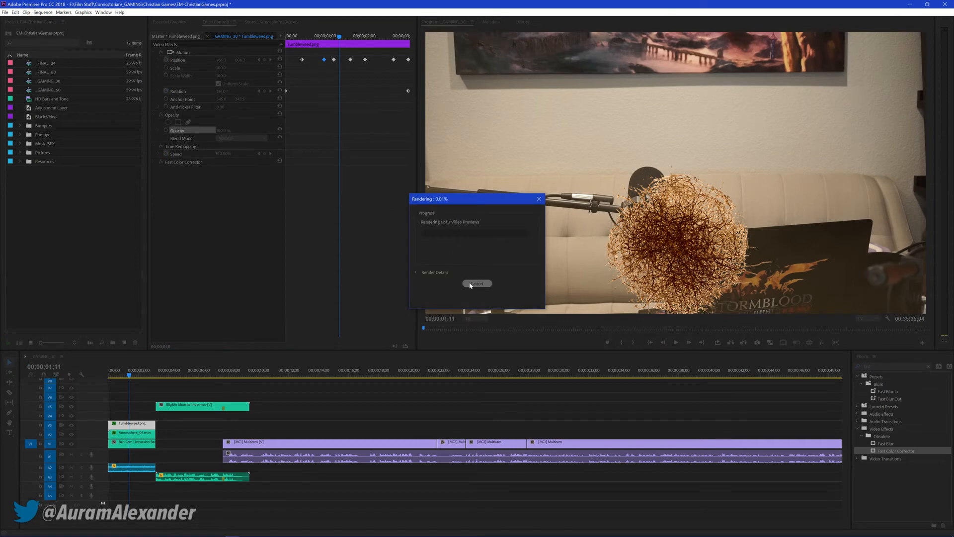
type("9")
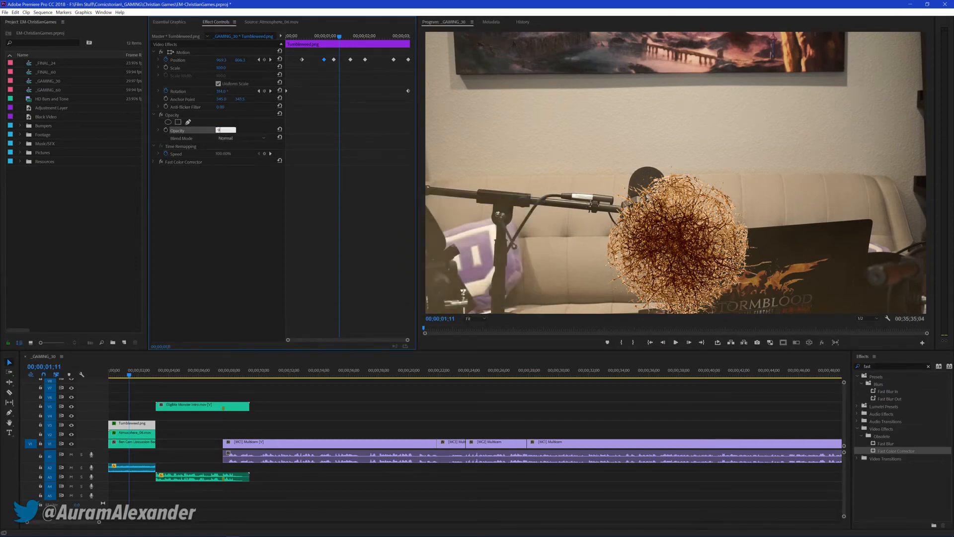
type("5")
key("Return")
left_click_drag(228, 130, 241, 145)
key("Home")
key("space")
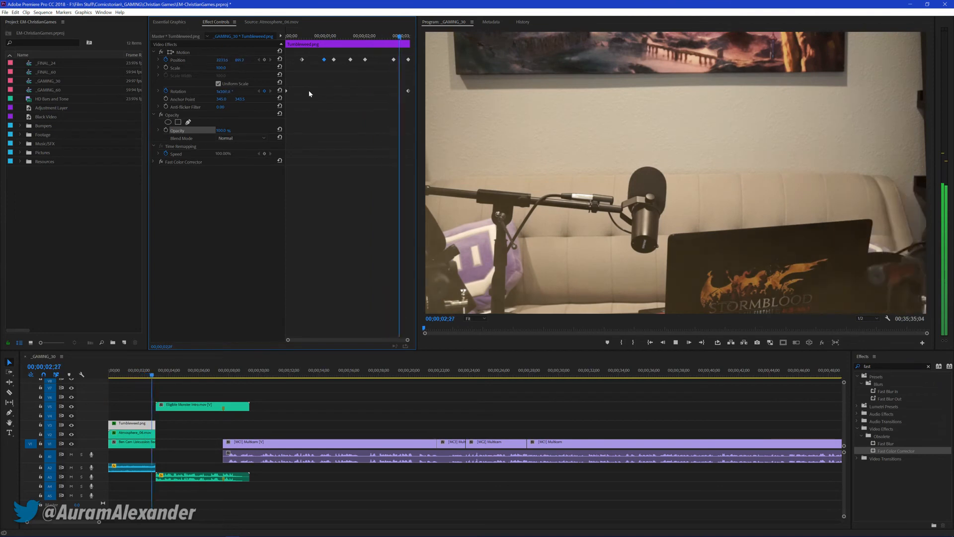
Try reducing the tumbleweed's Motion Scale to about 59%, and replay the opening to check its size
key("space")
left_click_drag(328, 37, 315, 43)
left_click_drag(227, 69, 206, 69)
left_click_drag(240, 99, 219, 99)
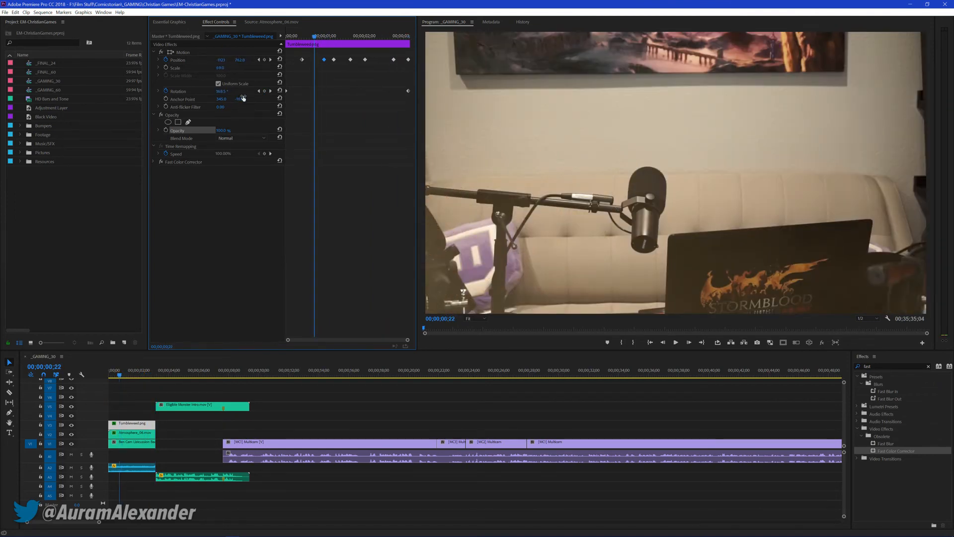
key("space")
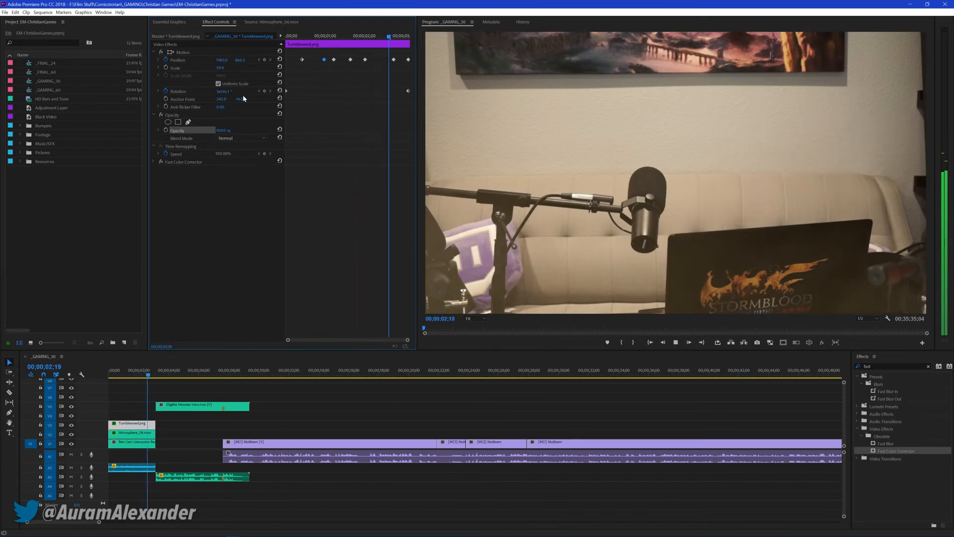
key("space")
left_click_drag(305, 39, 256, 48)
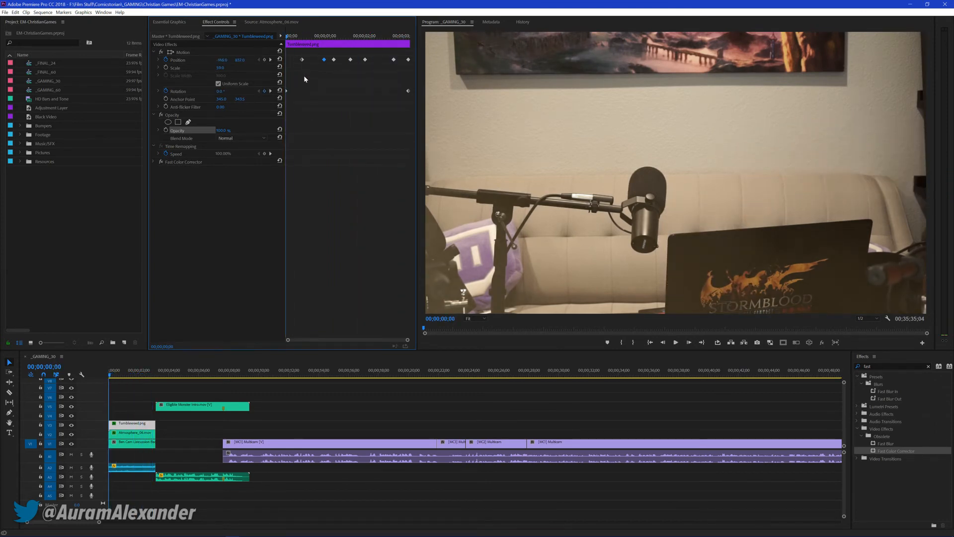
key("space")
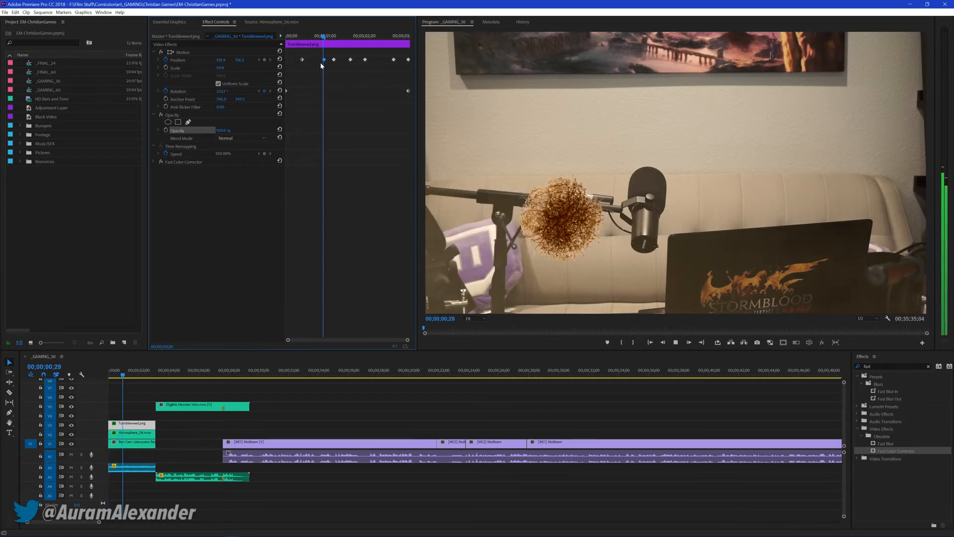
key("space")
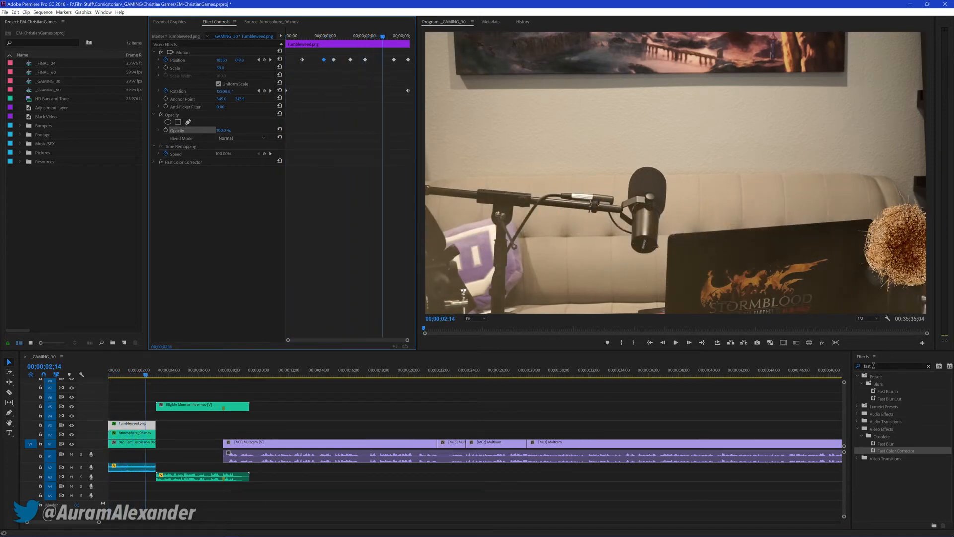
Try applying the TF Default preset to the tumbleweed, raising its Transform Position vertically, and playing the opening
left_click(870, 366)
type("tf")
left_click_drag(883, 384, 172, 199)
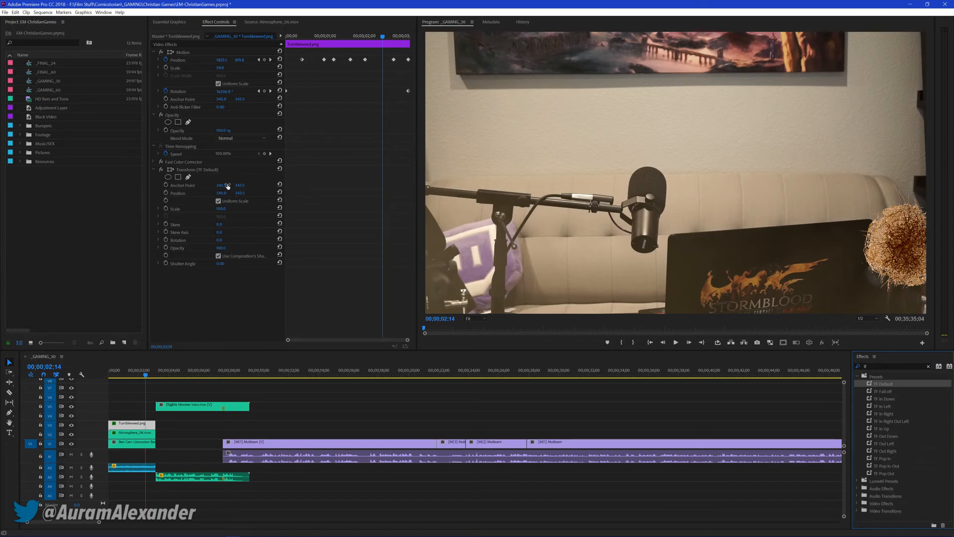
left_click(346, 37)
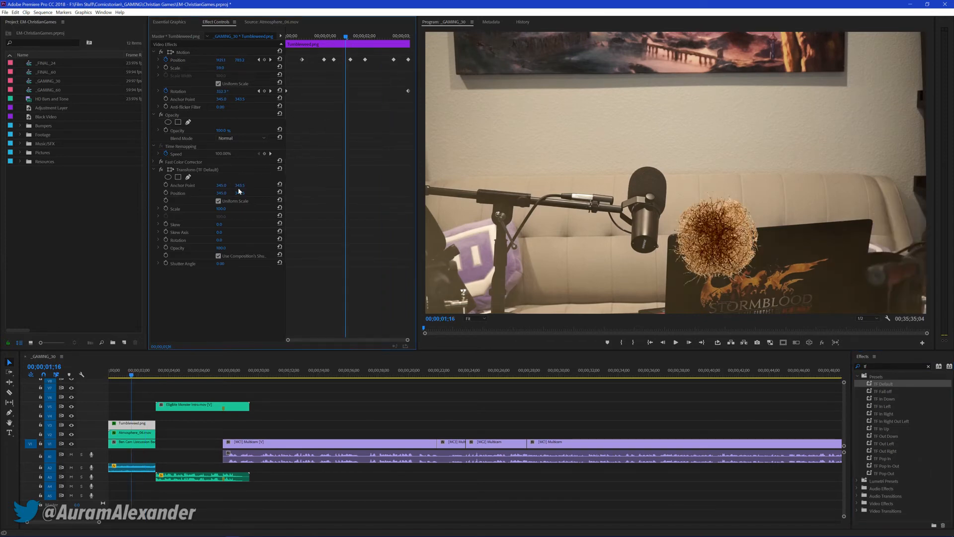
left_click_drag(240, 192, 159, 194)
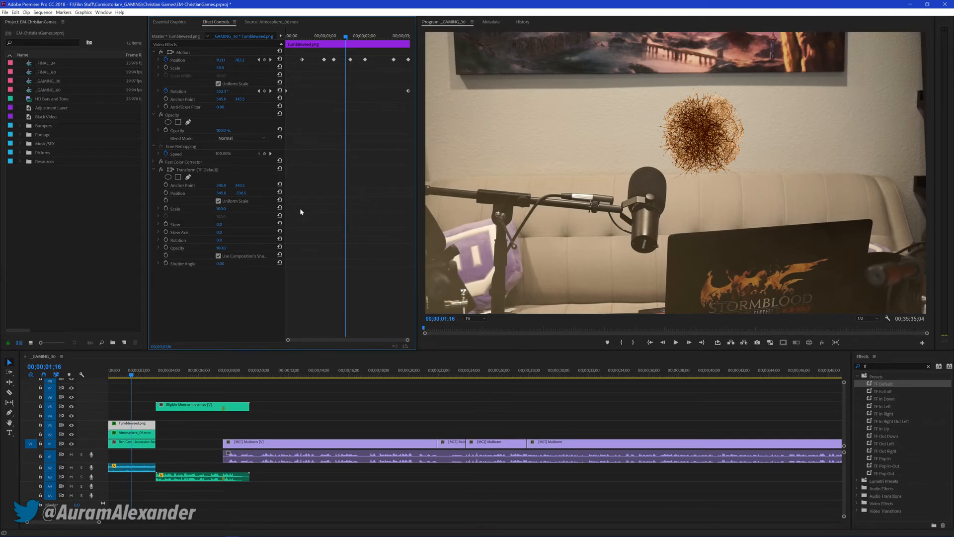
key("Home")
key("space")
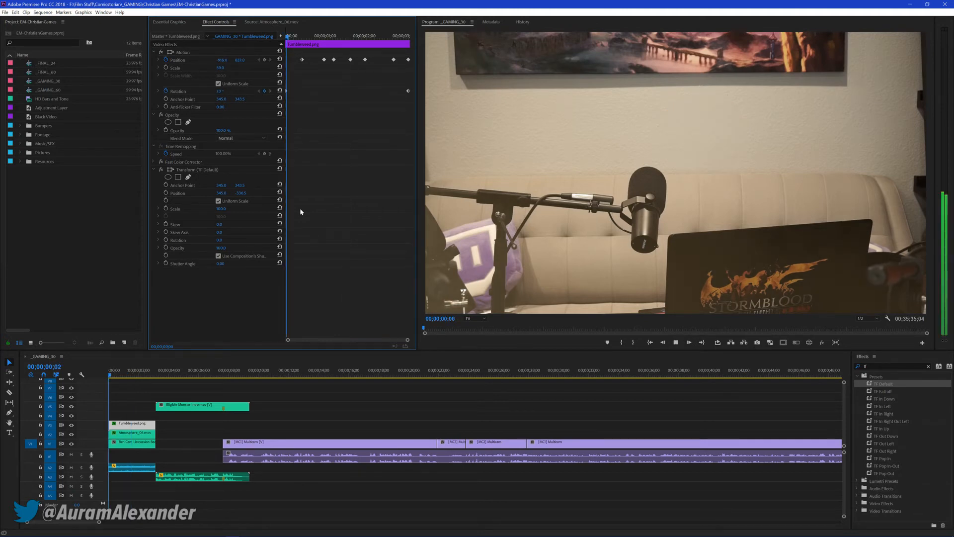
key("space")
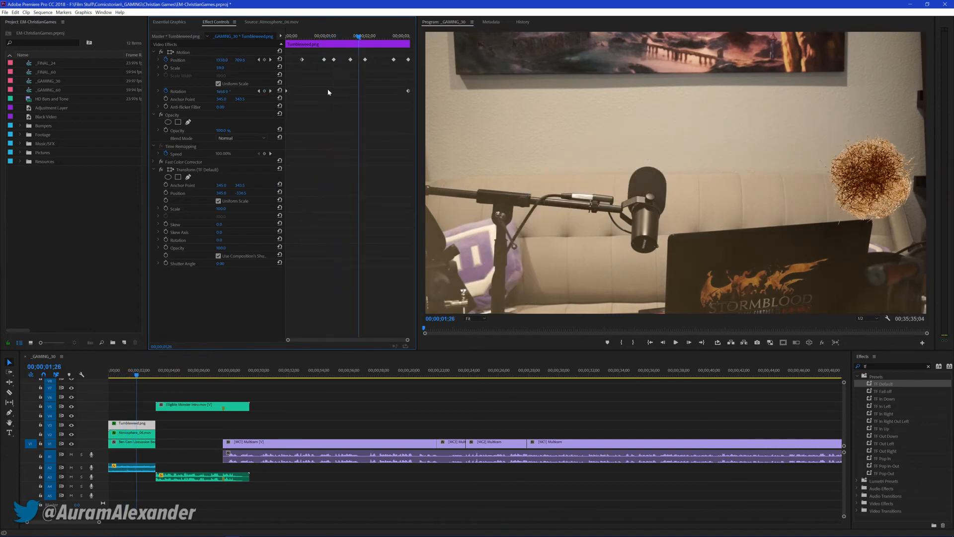
Undo the Transform Position change, remove the Transform effect, replay the opening, and restore the tumbleweed's Scale to 100%
left_click_drag(241, 196, 243, 193)
key("ctrl+z")
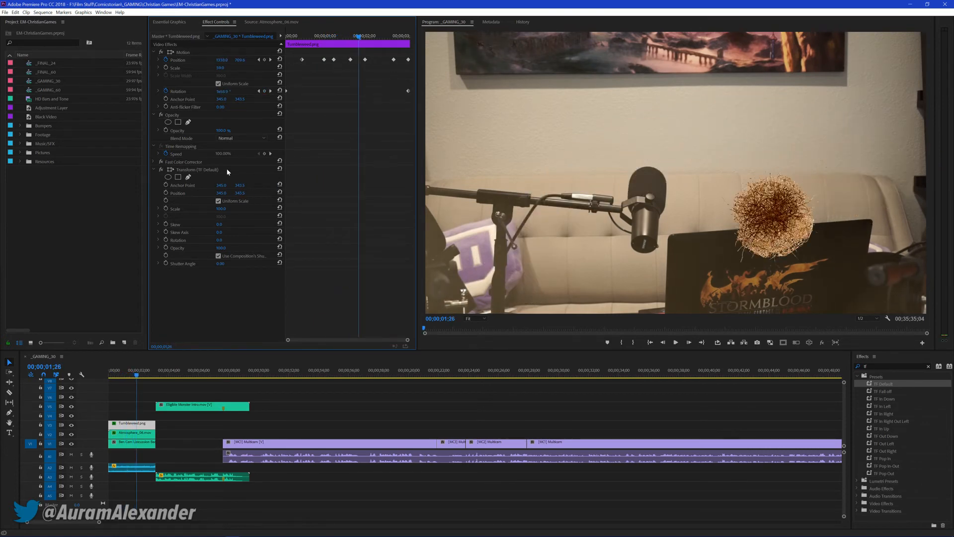
left_click(182, 170)
key("Delete")
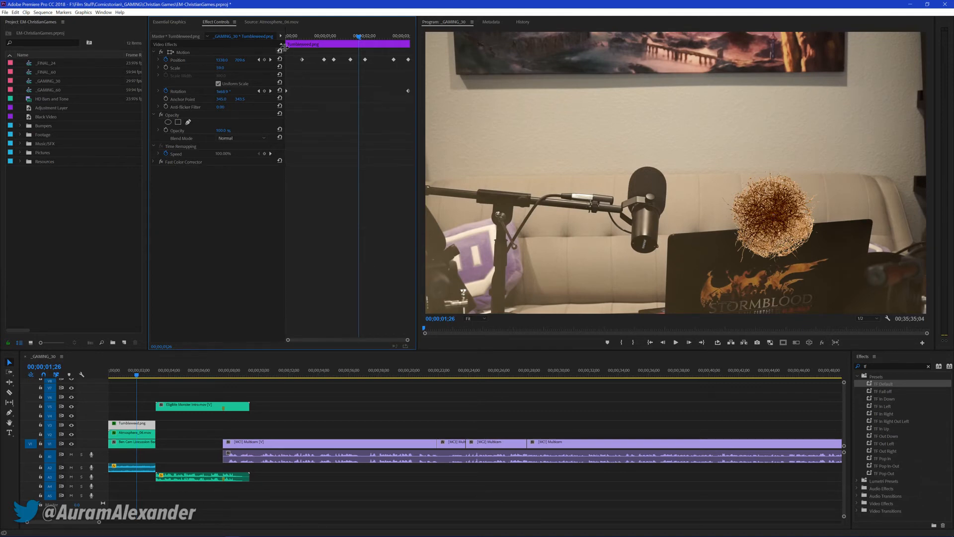
key("Home")
key("space")
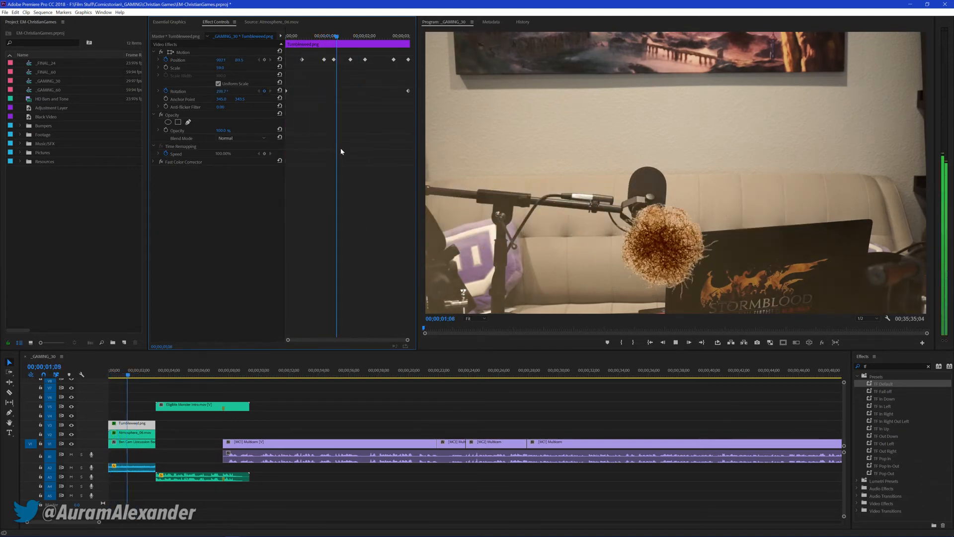
key("space")
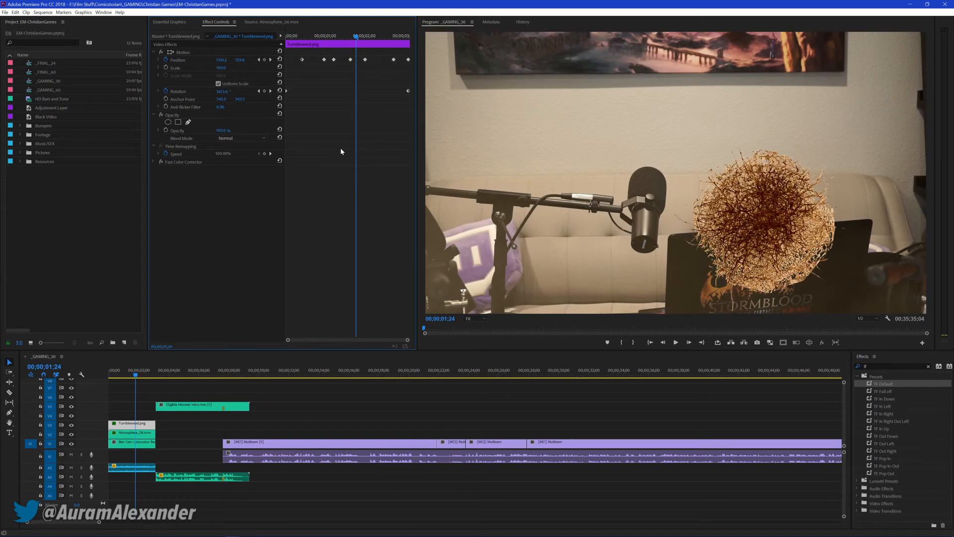
key("Home")
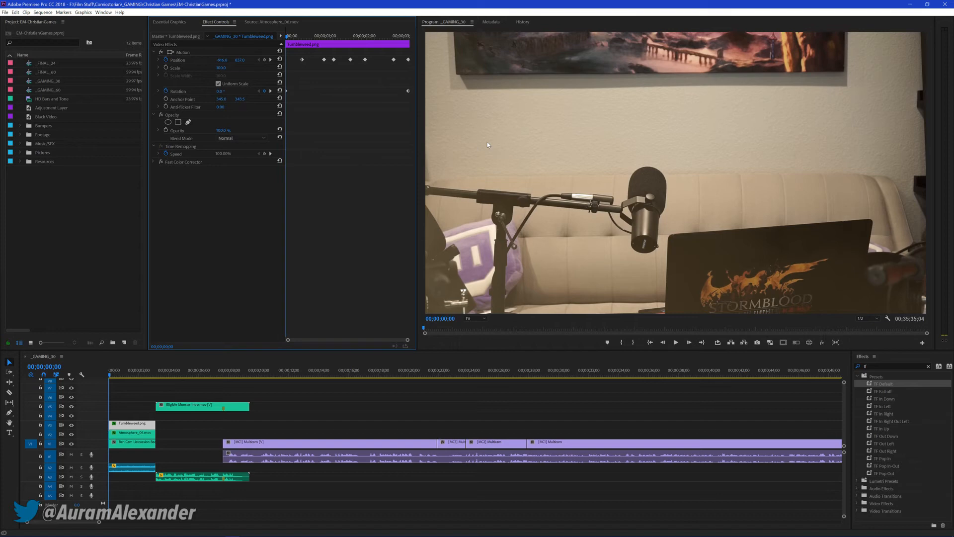
Try the TF Default preset on the tumbleweed again, scaling it down, shifting its Transform Position right and up, and replaying the opening
left_click_drag(869, 384, 215, 213)
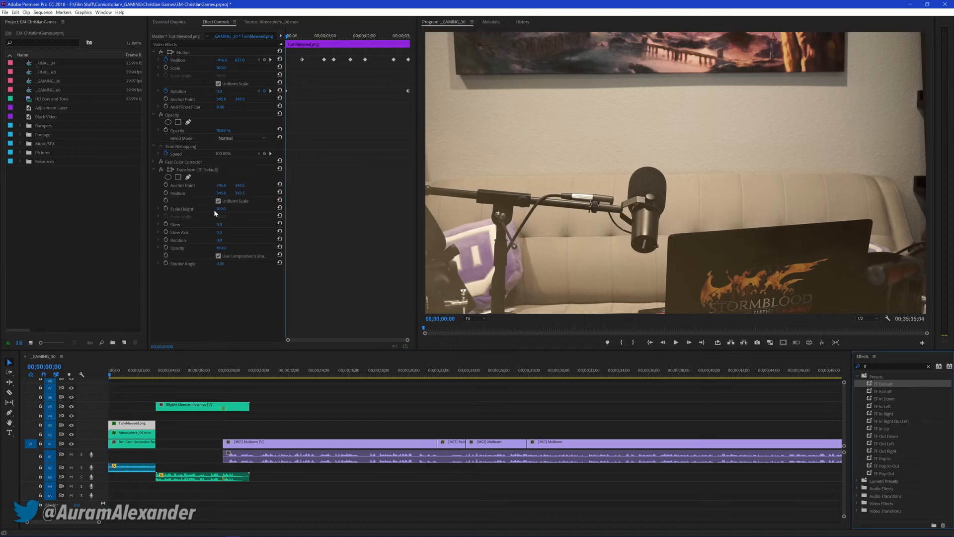
key("space")
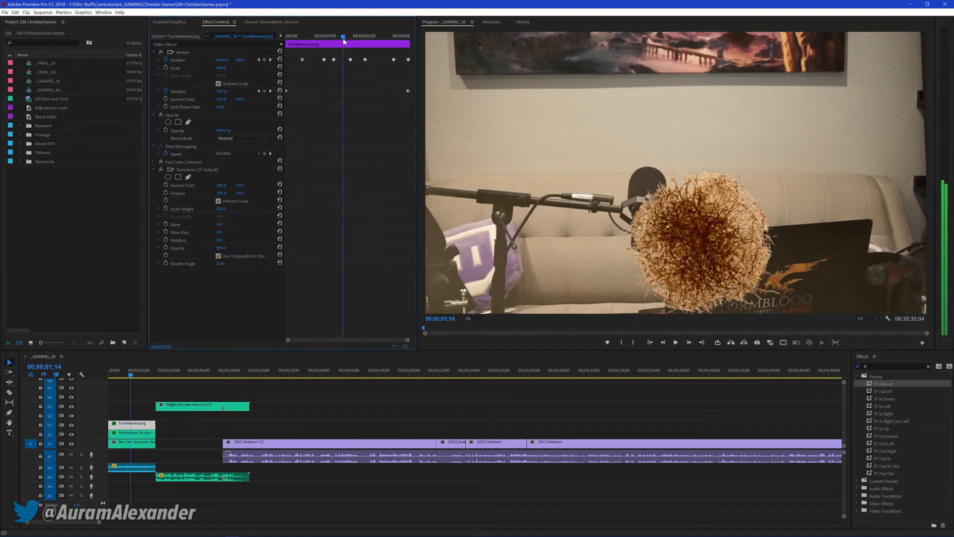
left_click_drag(226, 208, 288, 192)
left_click_drag(222, 193, 285, 193)
left_click_drag(325, 37, 285, 42)
key("space")
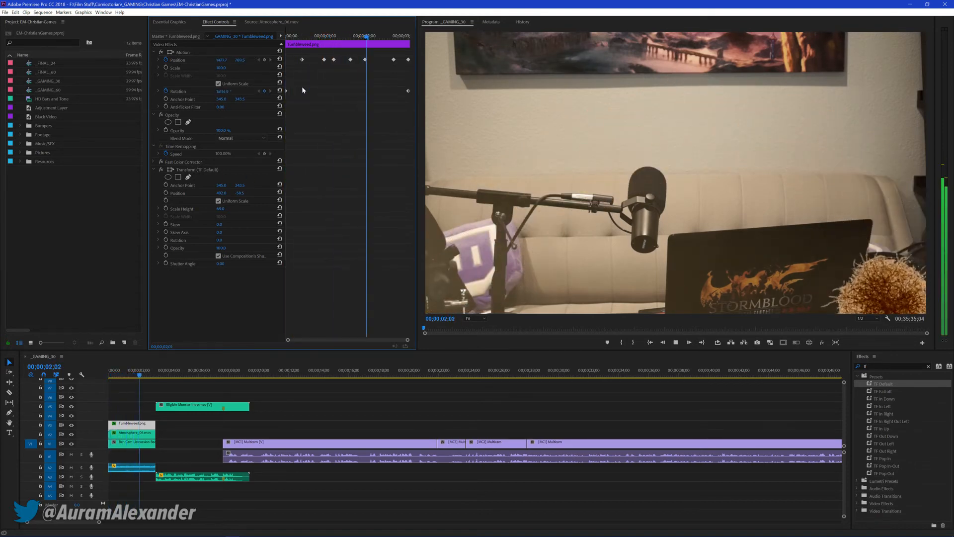
Remove the Transform effect from the tumbleweed again and replay the opening from the start
key("space")
left_click(202, 170)
key("Delete")
key("Home")
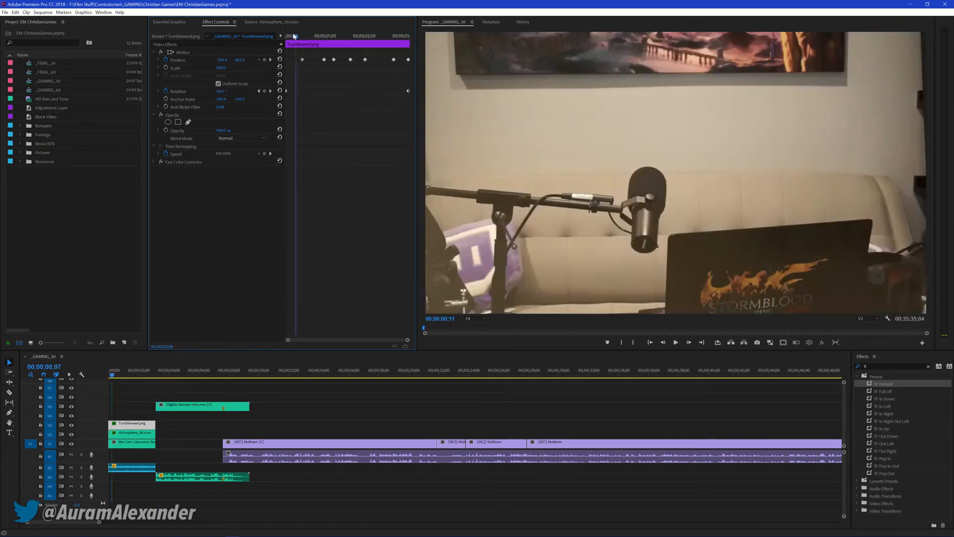
key("space")
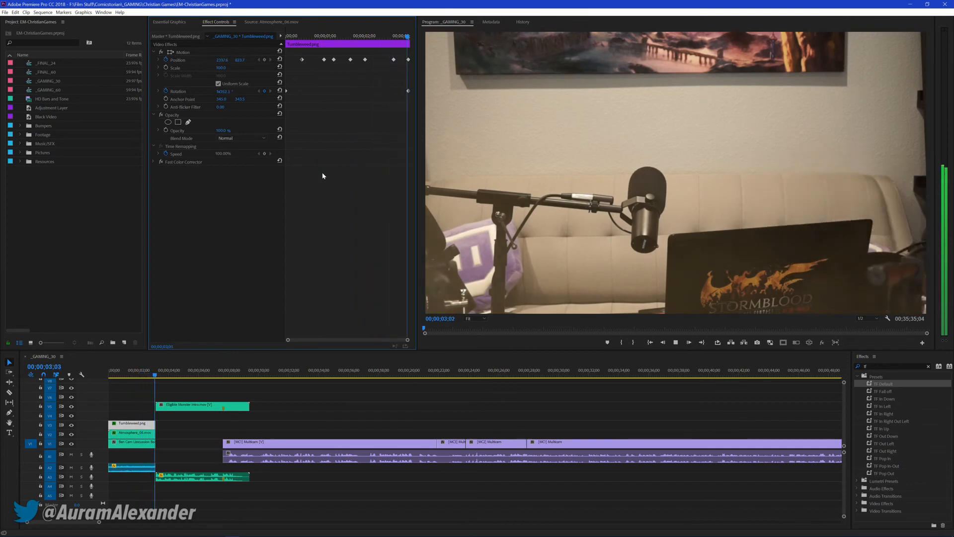
key("space")
Deselect the tumbleweed, save the project, and review the opening and the start of the talking footage up to 00;00;12;14
left_click(315, 418)
key("Home")
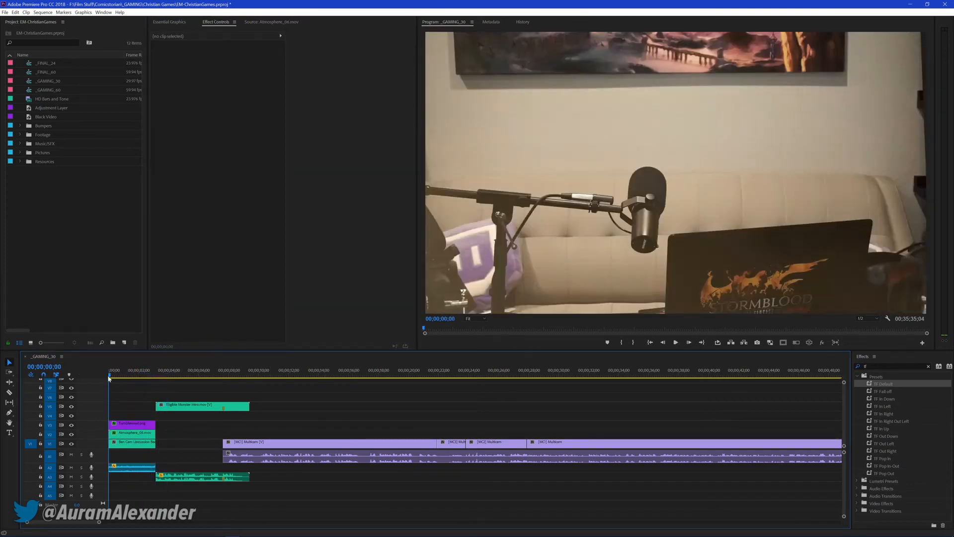
key("ctrl+s")
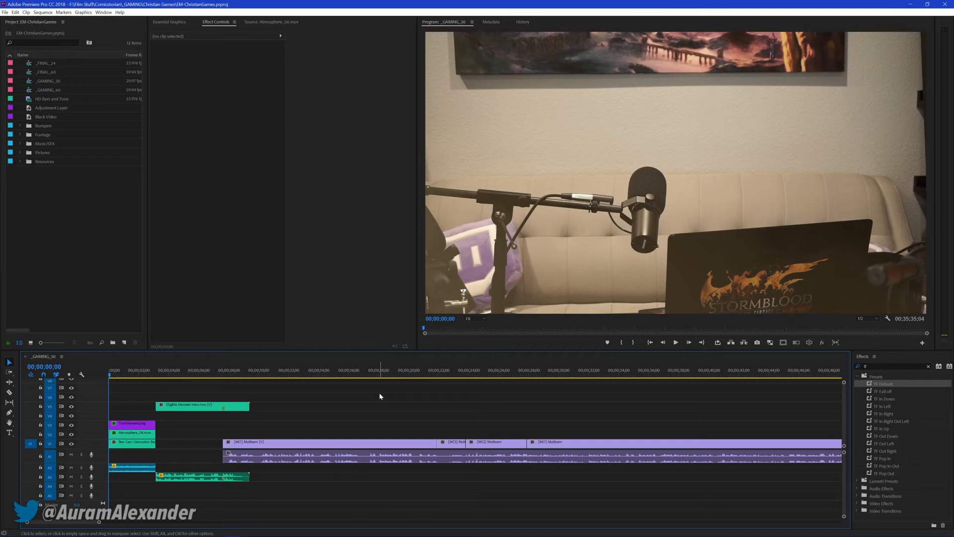
key("space")
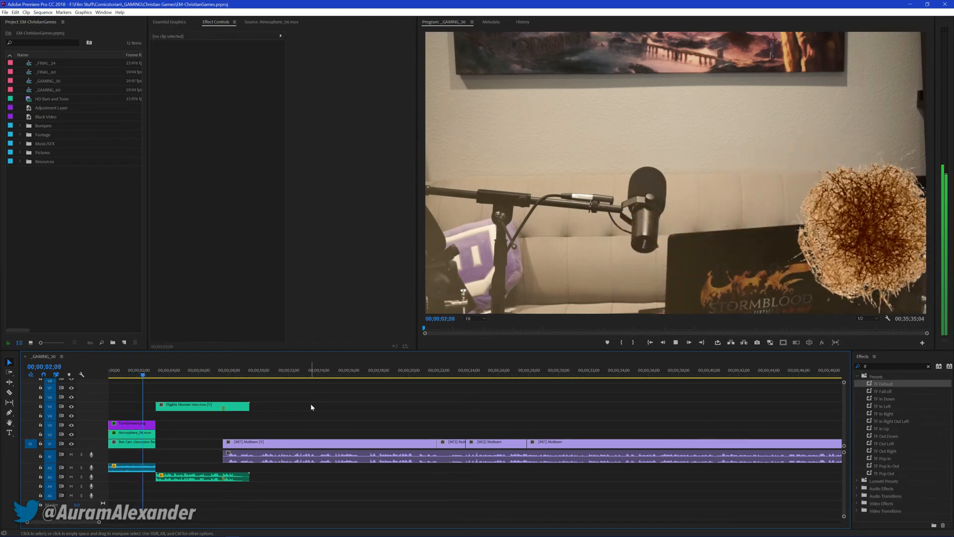
key("space")
left_click_drag(117, 376, 260, 378)
key("space")
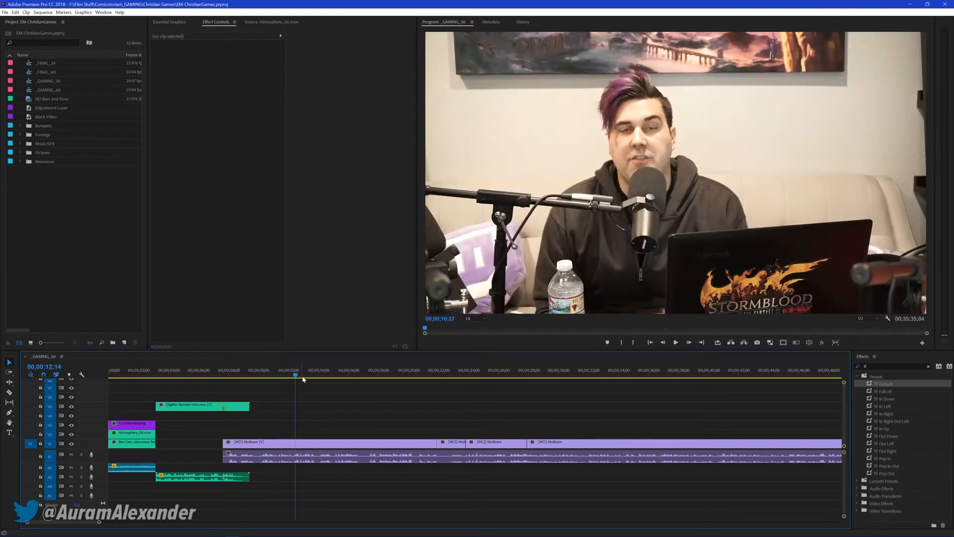
key("backslash")
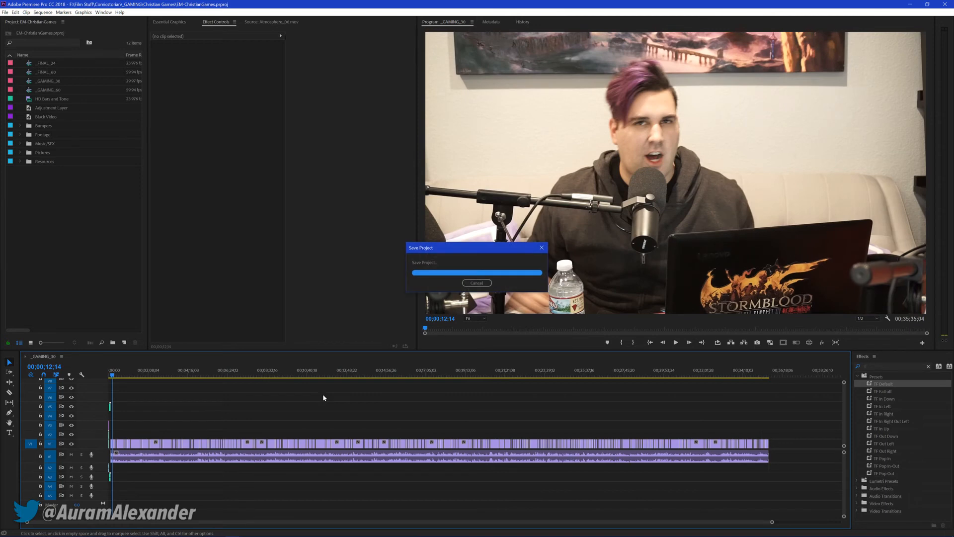
key("backslash")
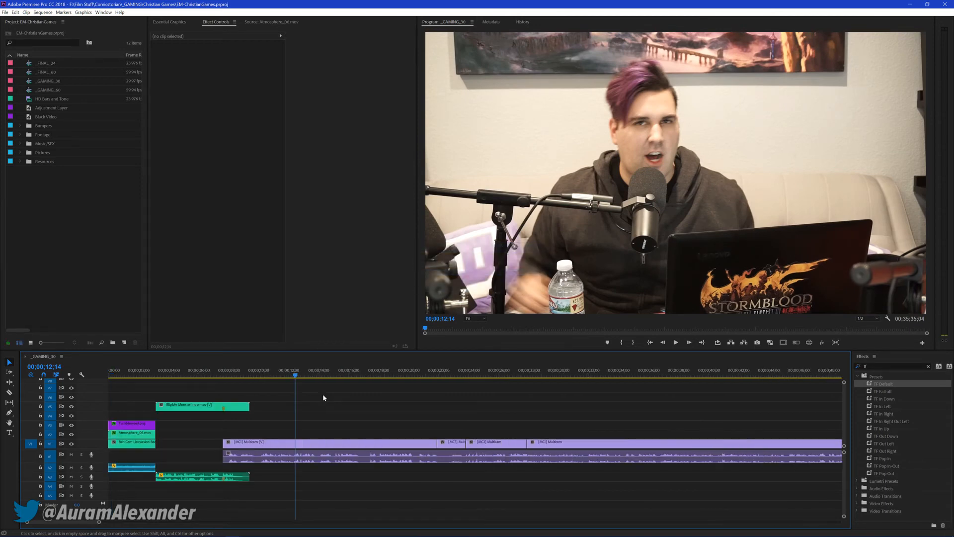
Reduce the Rotation at the tumbleweed's final keyframe at 00;00;03;04 so it spins more slowly, and replay the opening
key("Home")
key("b")
key("space")
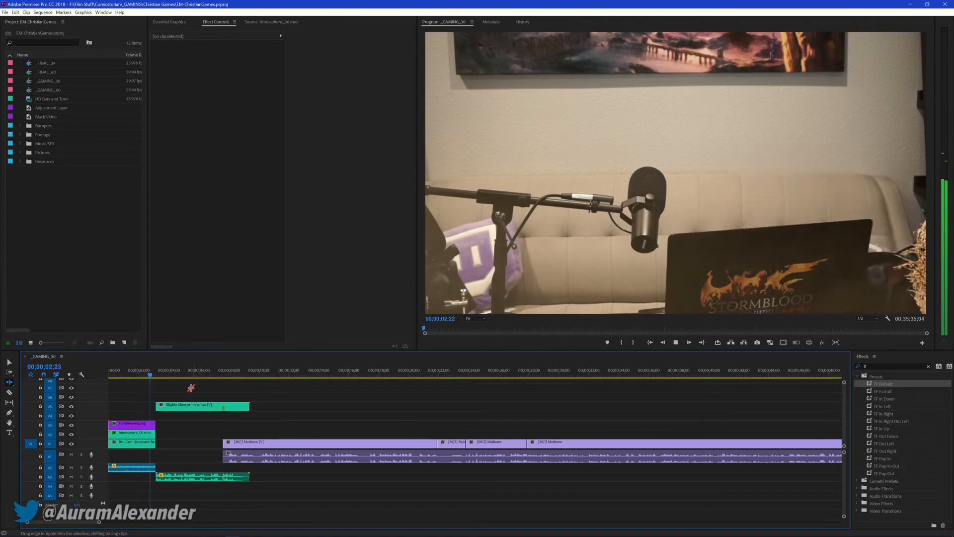
left_click(117, 376)
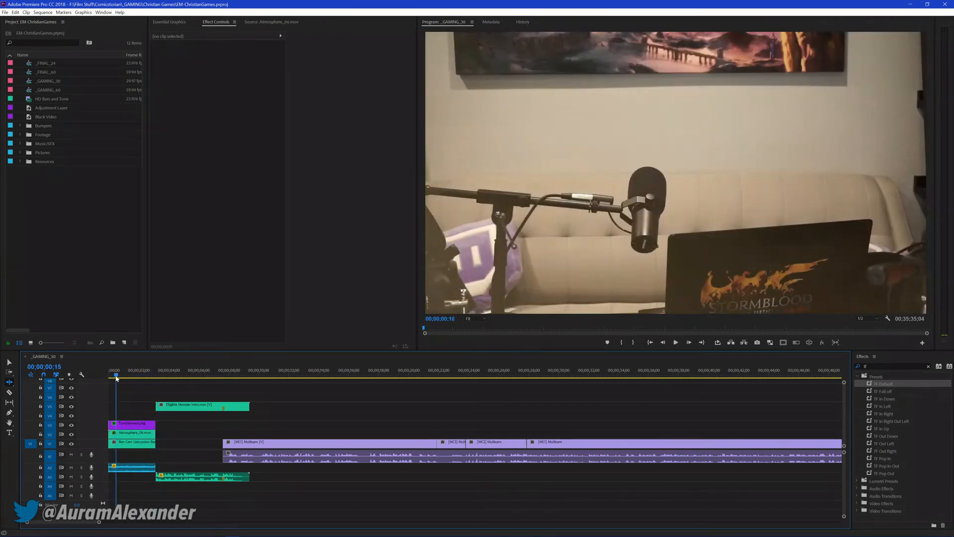
left_click(127, 424)
left_click(270, 91)
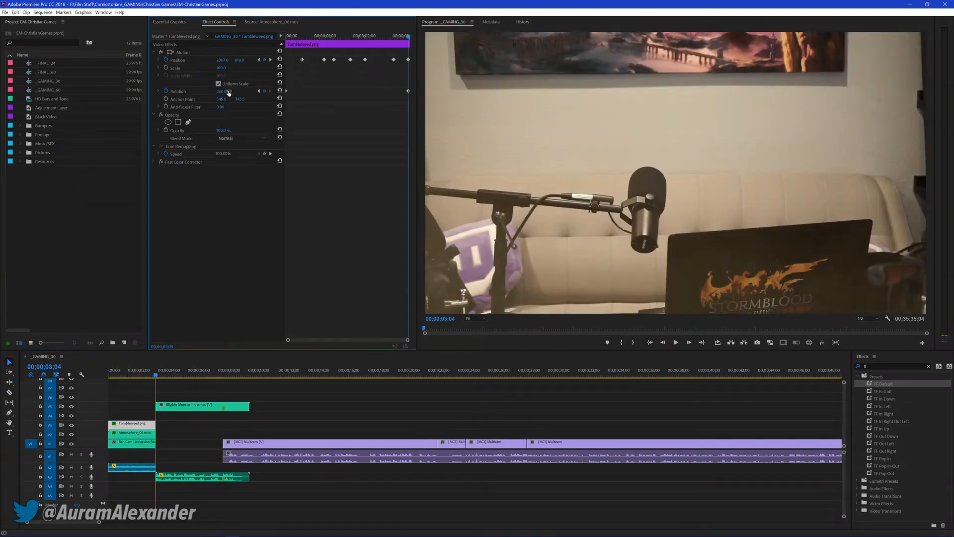
key("Home")
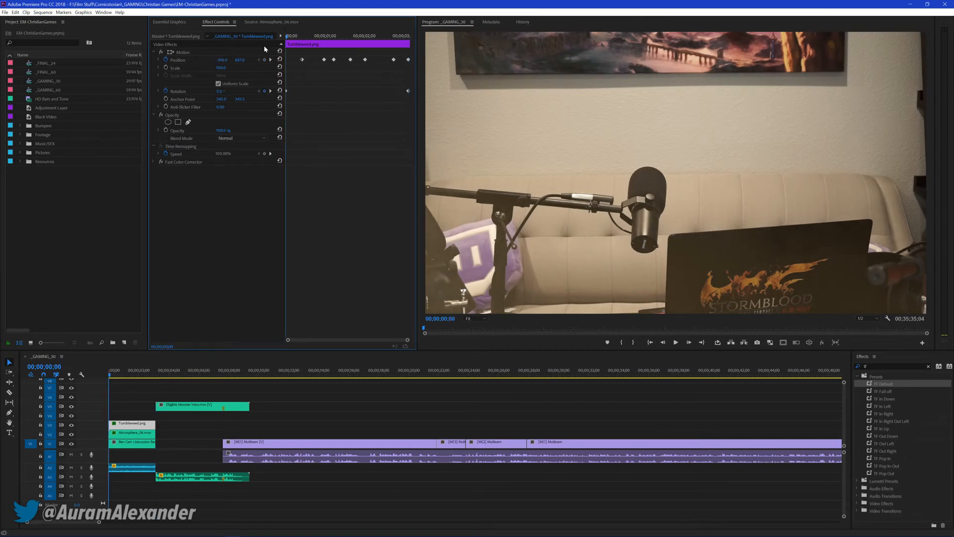
key("space")
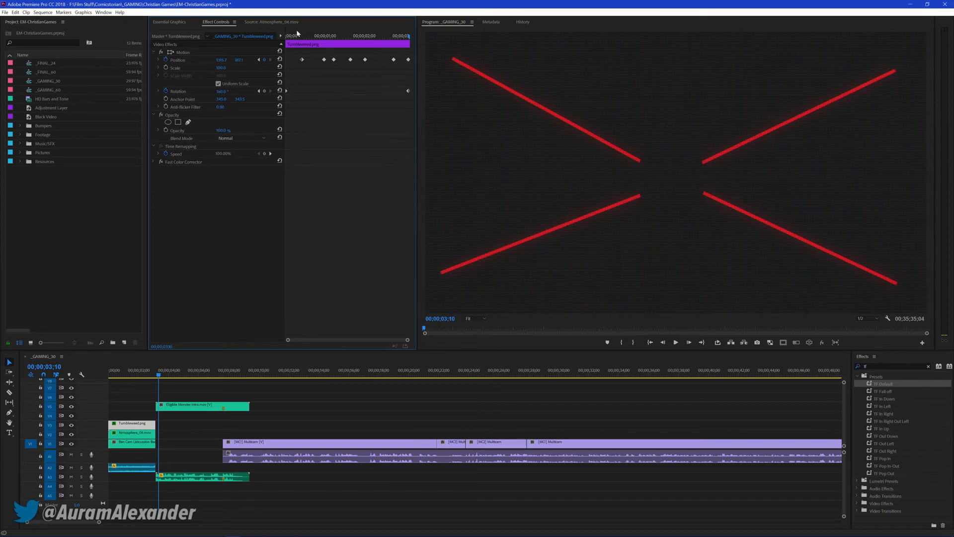
key("space")
key("Home")
key("space")
Move the tumbleweed's first Position keyframe to the clip's start at 00;00;00;00 and replay the opening
left_click_drag(302, 59, 286, 59)
left_click_drag(299, 35, 262, 41)
key("space")
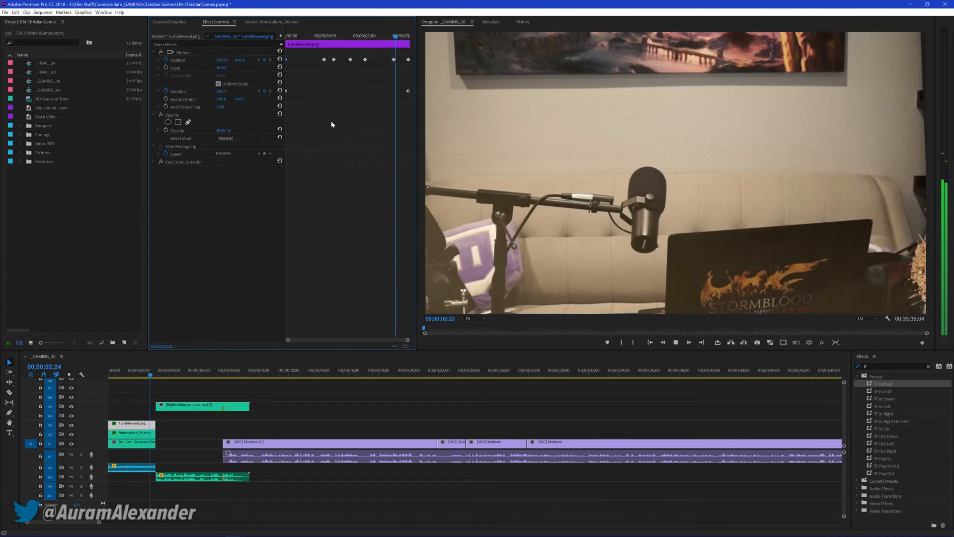
Replay the opening from the start, and nudge the tumbleweed upward at its Position keyframe at 00;00;02;23
key("space")
key("Home")
key("space")
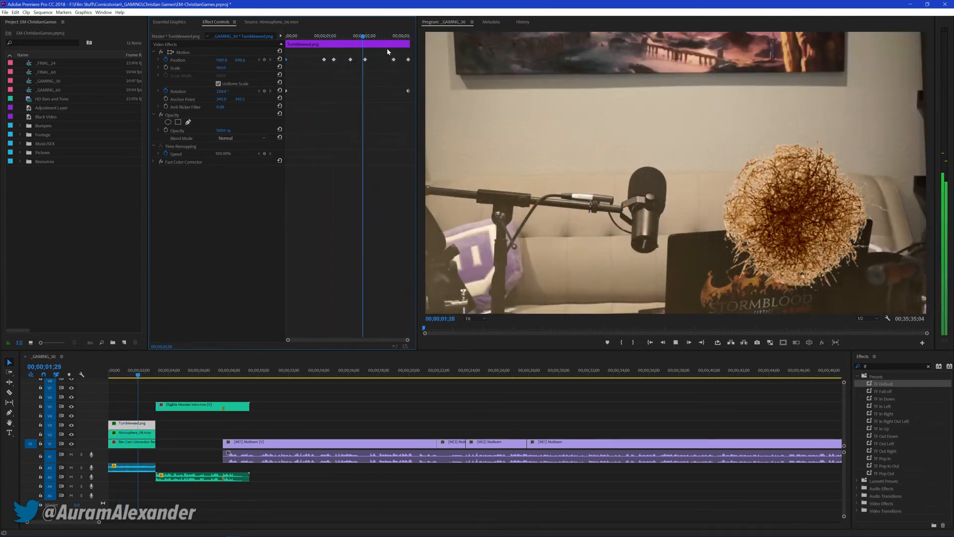
mouse_move(400, 39)
left_mouse_down()
mouse_move(313, 37)
mouse_move(395, 41)
left_mouse_up()
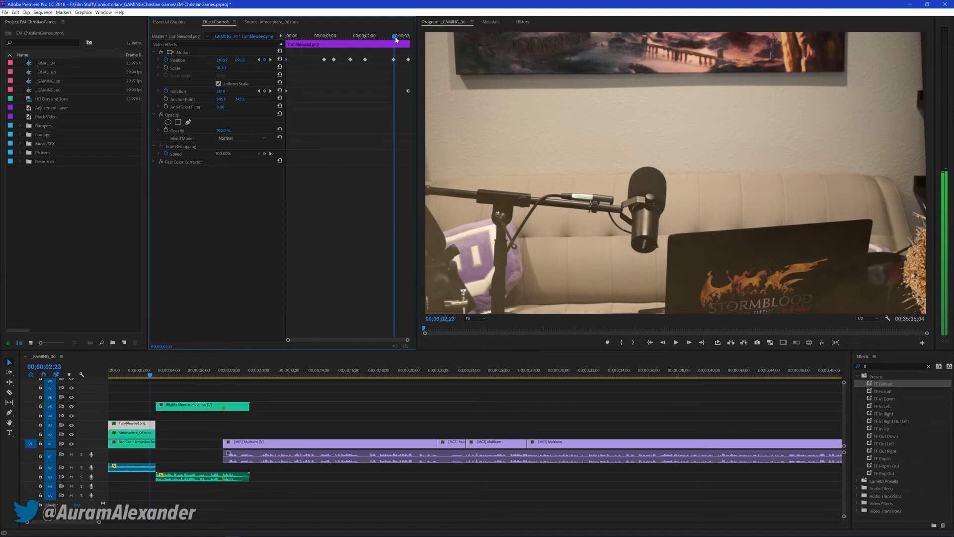
left_click(909, 239)
left_click_drag(909, 239, 913, 214)
Lower the tumbleweed at 00;00;01;29, shift the new Position keyframe slightly later, and replay the opening
mouse_move(375, 36)
left_mouse_down()
mouse_move(363, 40)
mouse_move(393, 40)
mouse_move(362, 43)
left_mouse_up()
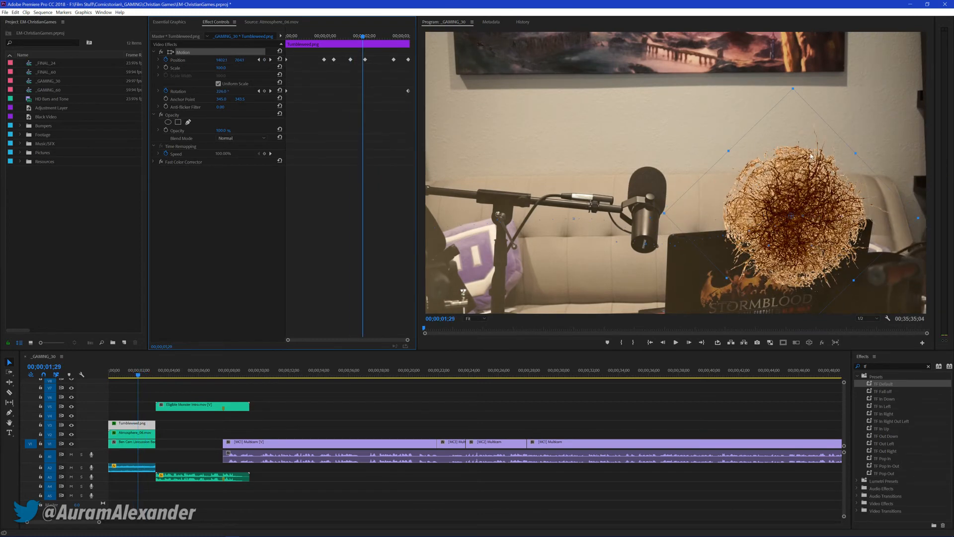
left_click(812, 202)
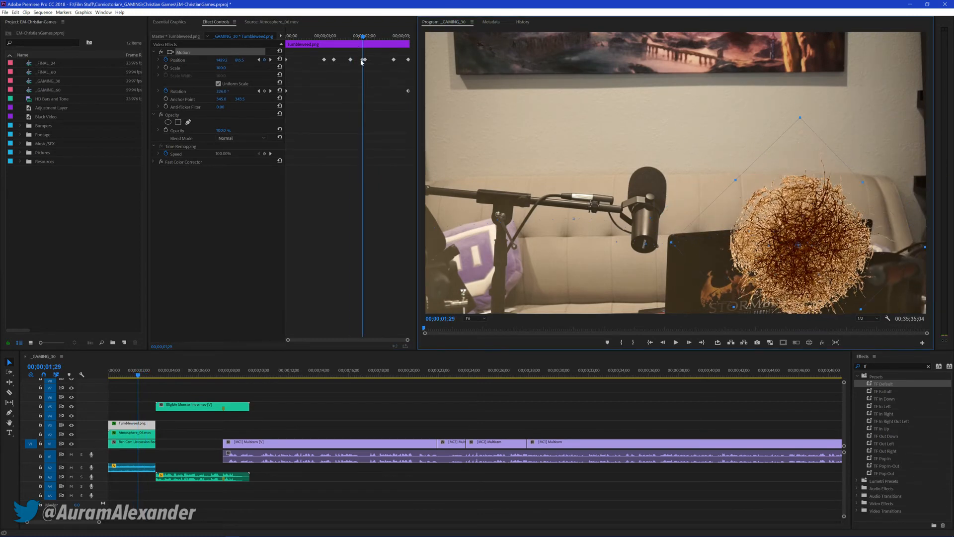
left_click_drag(361, 62, 334, 40)
key("space")
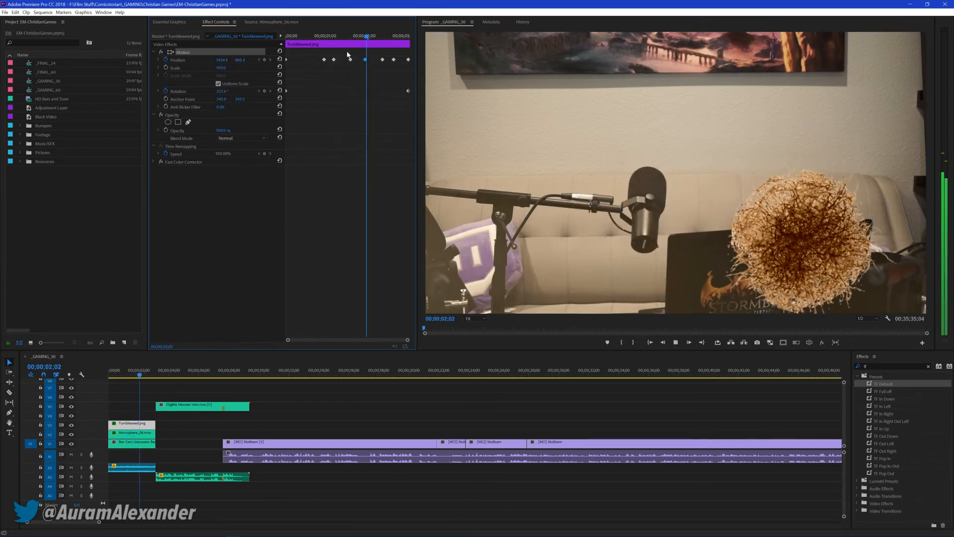
key("space")
Delete the extra Position keyframe just after 00;00;02;12 and replay the opening
left_click_drag(377, 38, 380, 38)
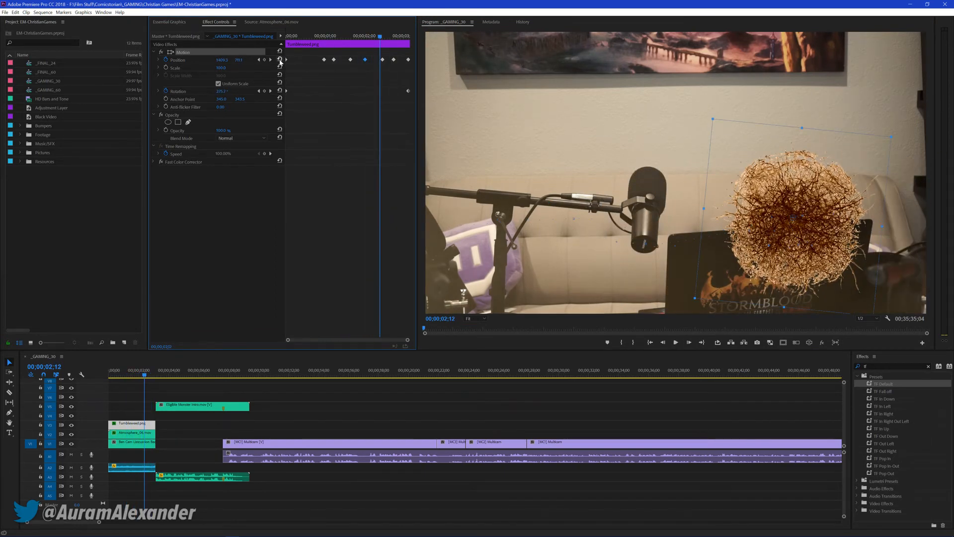
left_click(270, 60)
left_click(265, 60)
left_click_drag(383, 36, 297, 38)
key("space")
key("space")
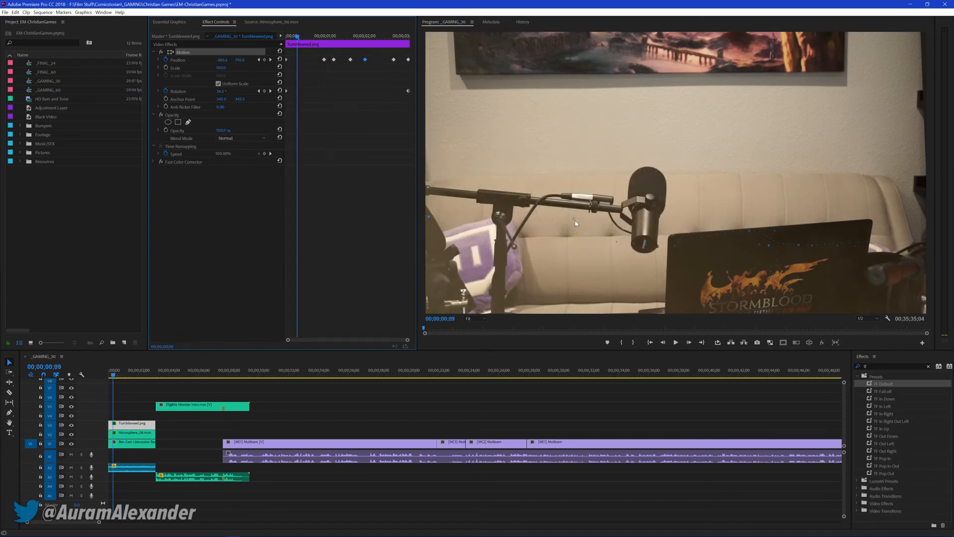
Reshape the tumbleweed's motion path by adjusting its curve handles near the middle of the frame and over the laptop
left_click_drag(575, 222, 575, 232)
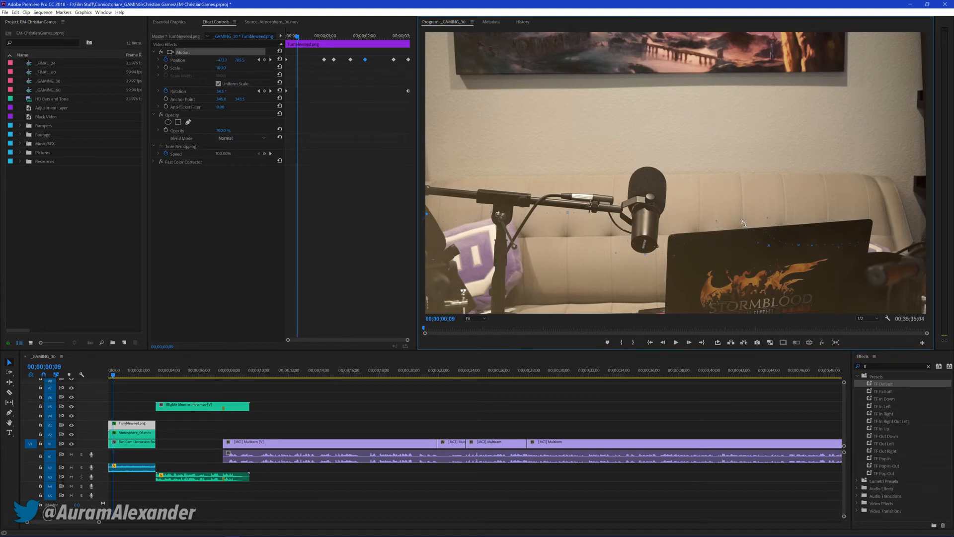
left_click(799, 244)
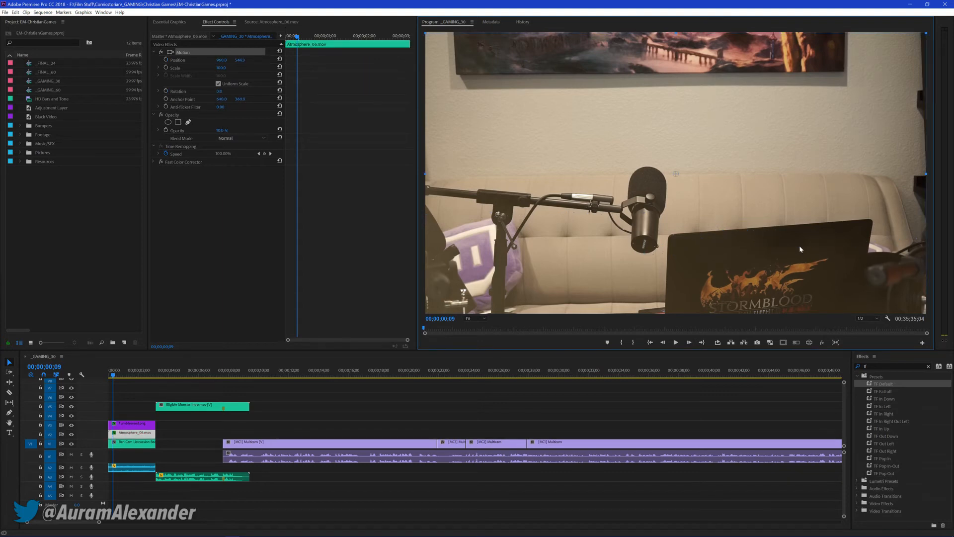
left_click(148, 426)
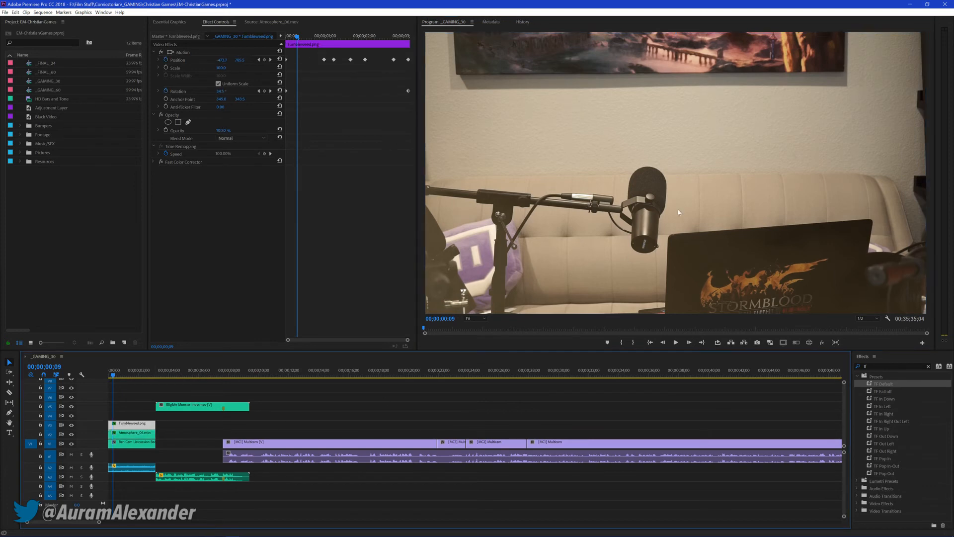
left_click(199, 53)
left_click_drag(838, 249, 841, 255)
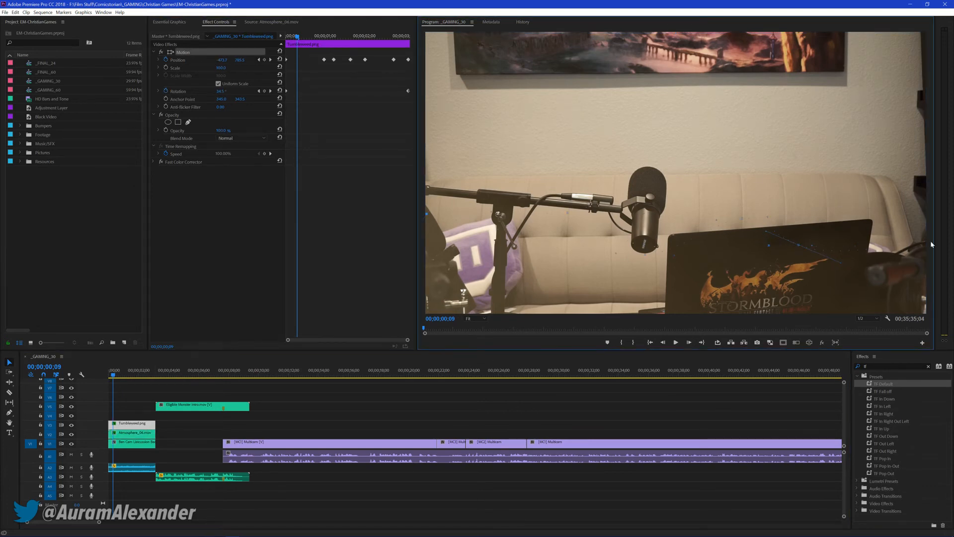
Replay the opening with the reshaped tumbleweed path and save the project
left_click(333, 53)
key("space")
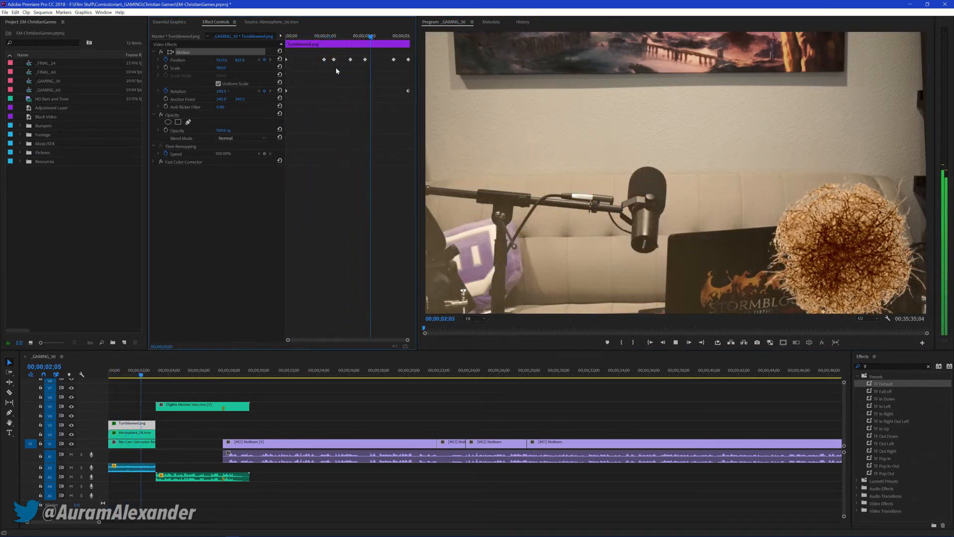
key("space")
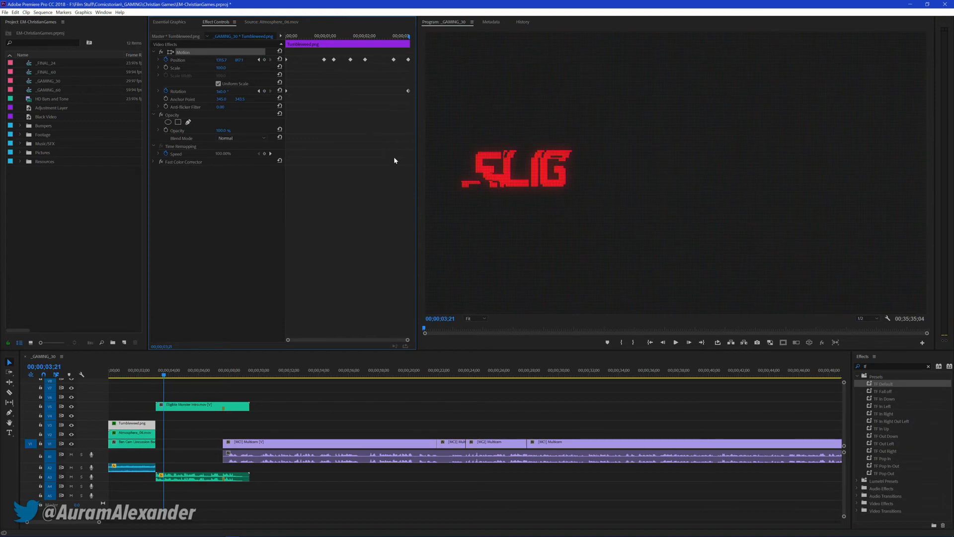
key("ctrl+s")
Find the Horizontal Flip effect and apply it to the Atmosphere haze clip in the opening
left_click(118, 371)
left_click(137, 433)
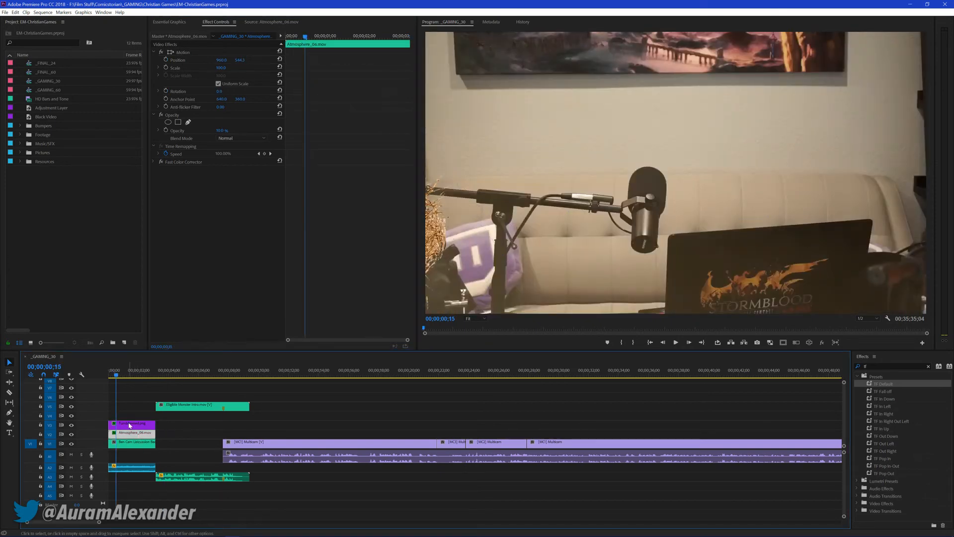
left_click(910, 366)
key("BackSpace")
type("li")
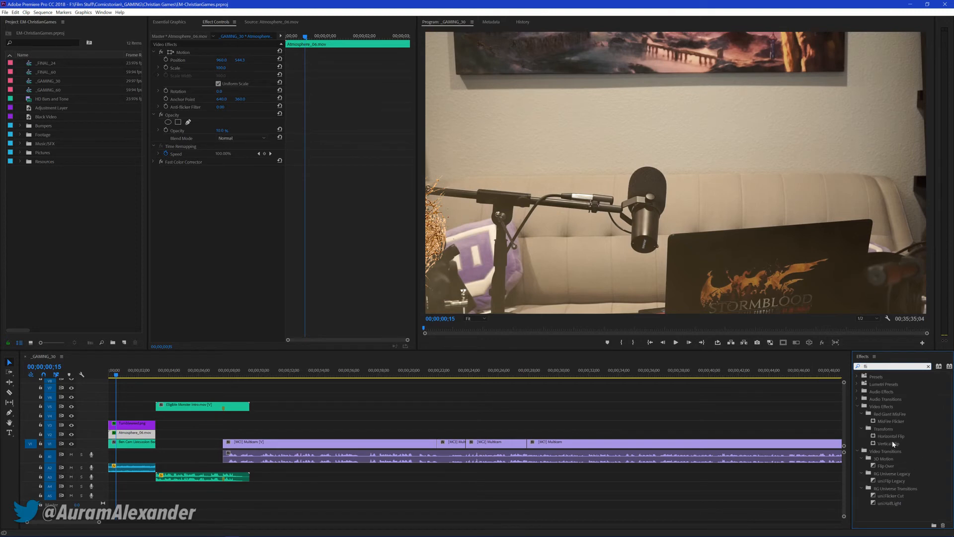
left_click_drag(891, 436, 459, 414)
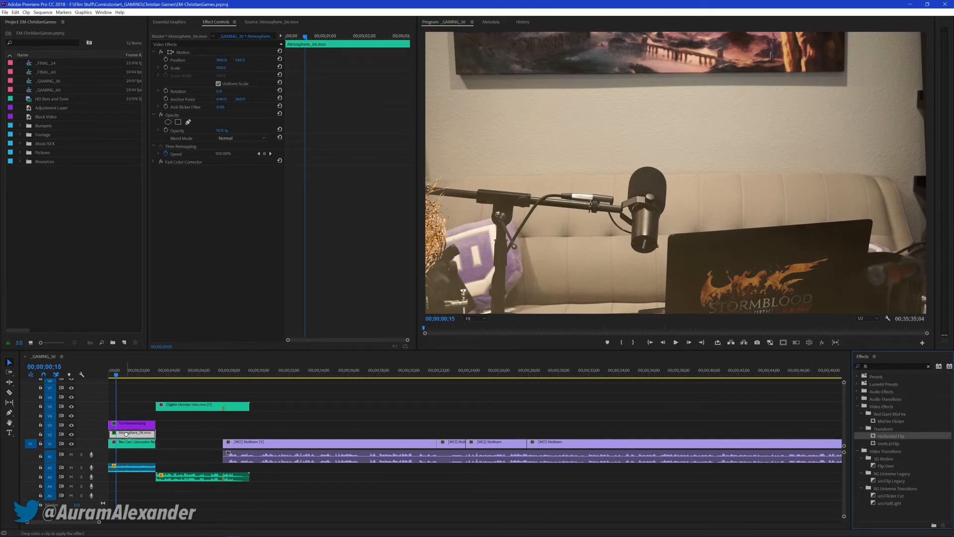
left_click_drag(127, 433, 127, 433)
Review the opening with the flipped haze up to the start of the intro
key("space")
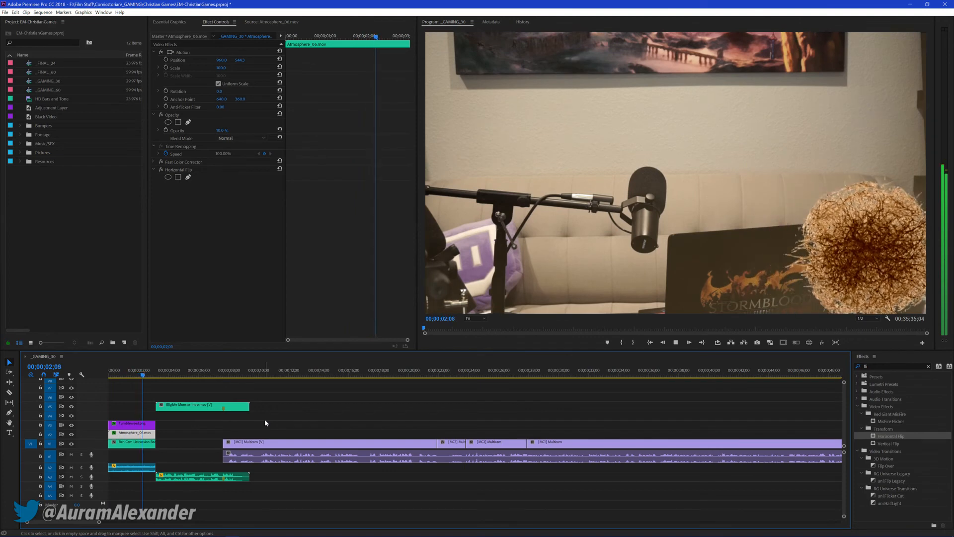
left_click_drag(125, 376, 115, 377)
key("space")
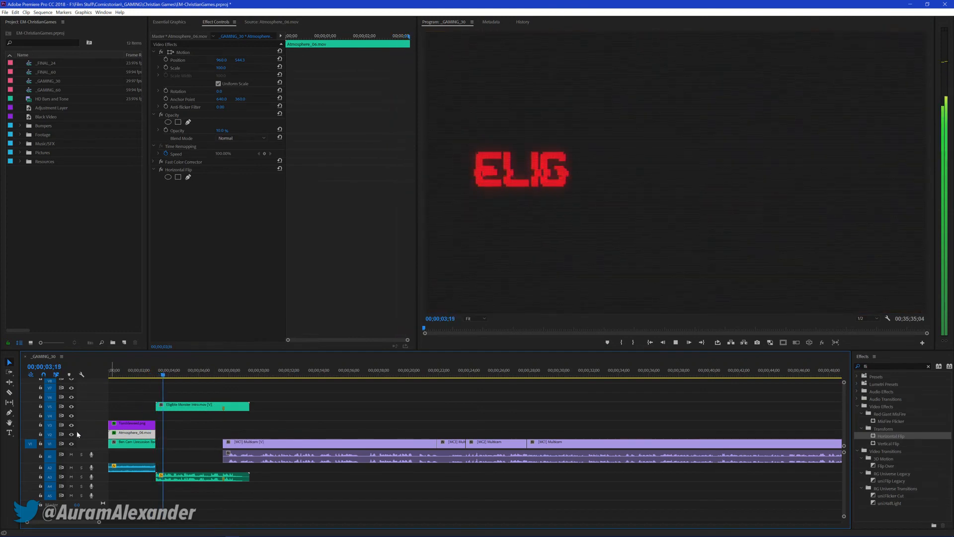
key("space")
Place the Atmosphere clip on the track above the tumbleweed, replay the opening from the start, and save the project
left_click(129, 376)
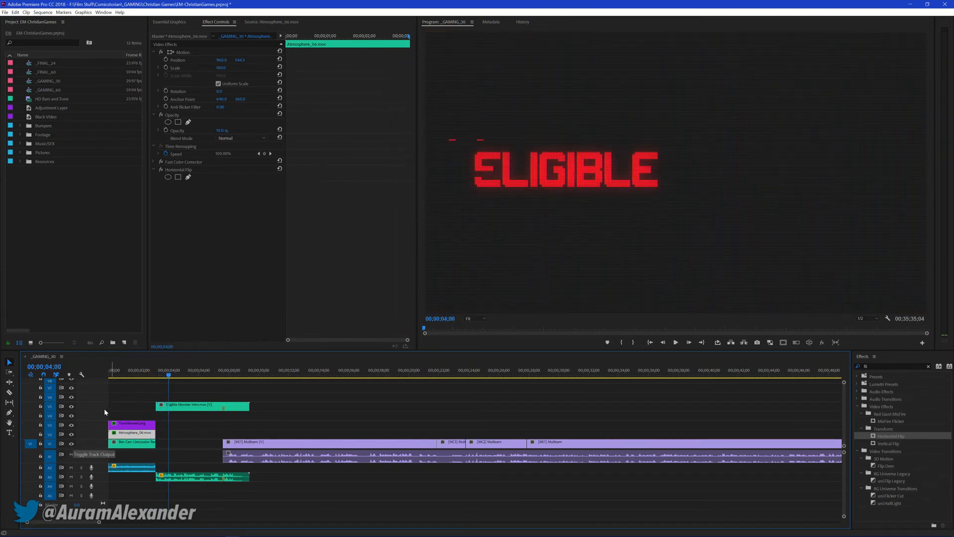
left_click(71, 444)
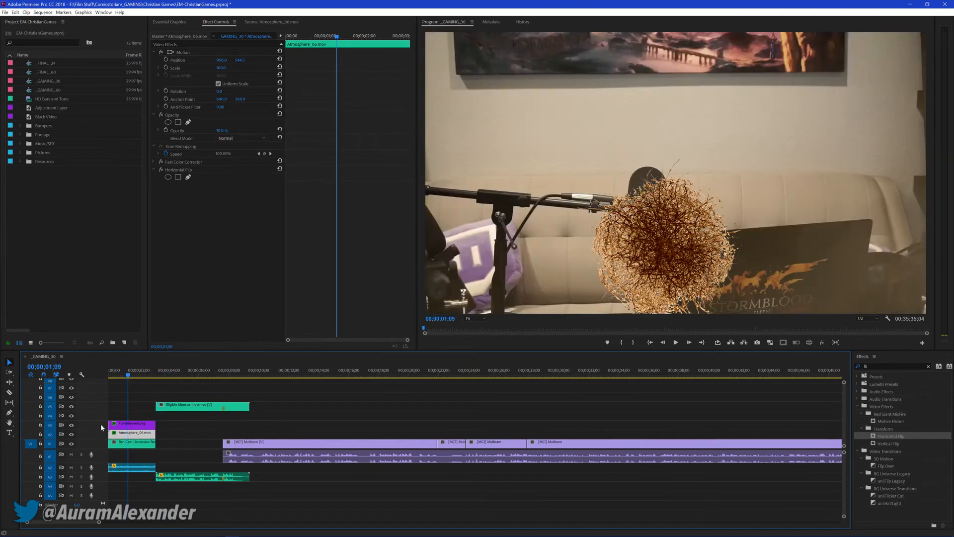
mouse_move(144, 435)
left_mouse_down()
mouse_move(139, 415)
mouse_move(144, 433)
mouse_move(129, 436)
left_mouse_up()
left_click_drag(126, 377, 106, 375)
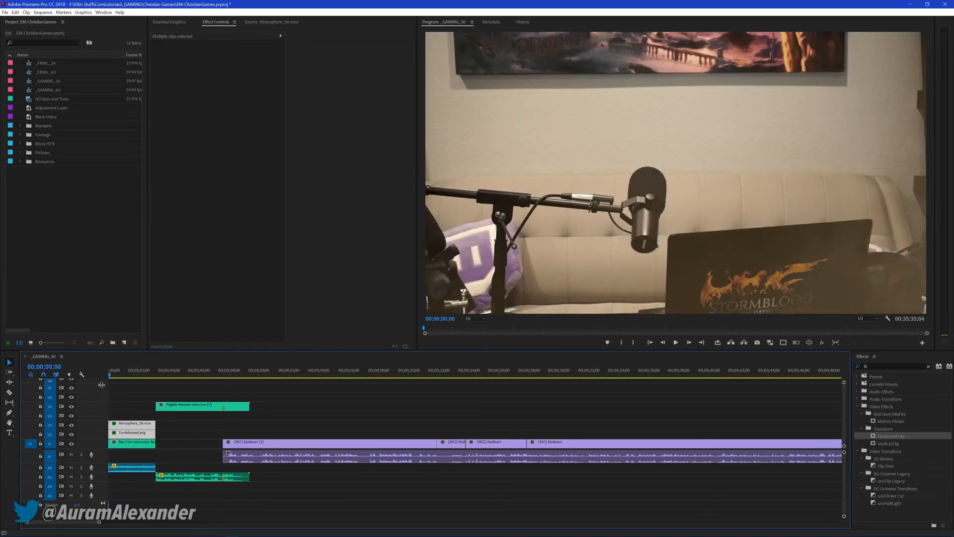
key("space")
left_click(356, 410)
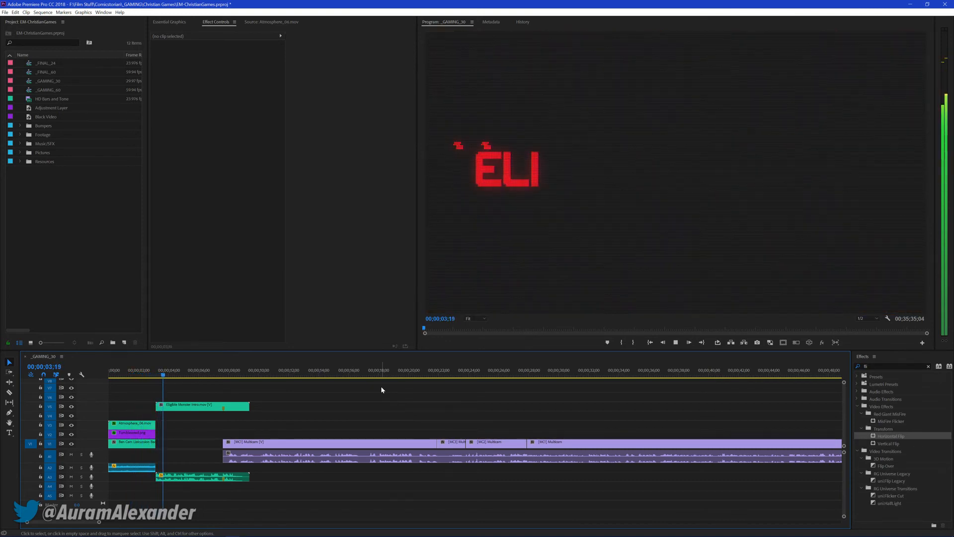
key("ctrl+s")
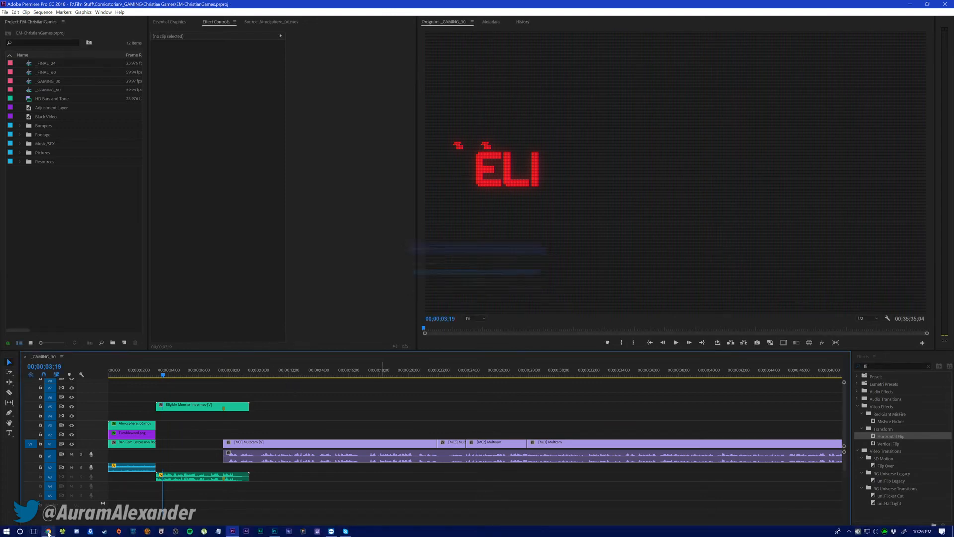
Switch to Chrome, search Google for "daniel acuna" in a new tab, and look over the artist's image results
left_click(49, 528)
left_click(489, 5)
type("daniel acuna")
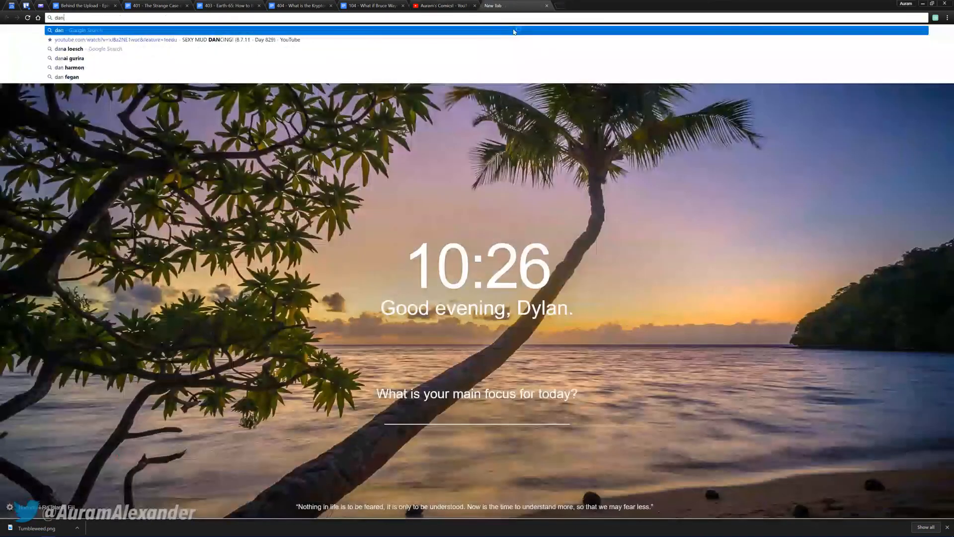
key("Return")
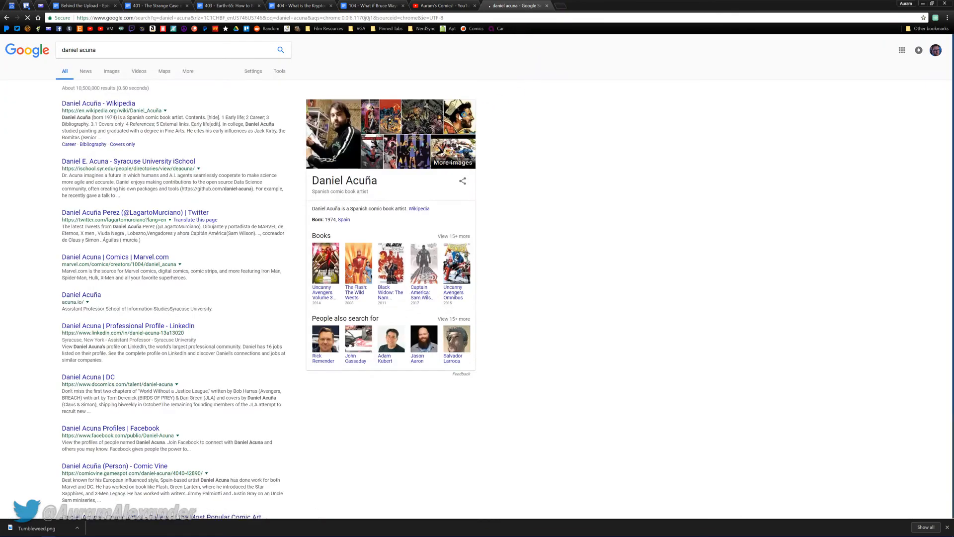
mouse_move(371, 122)
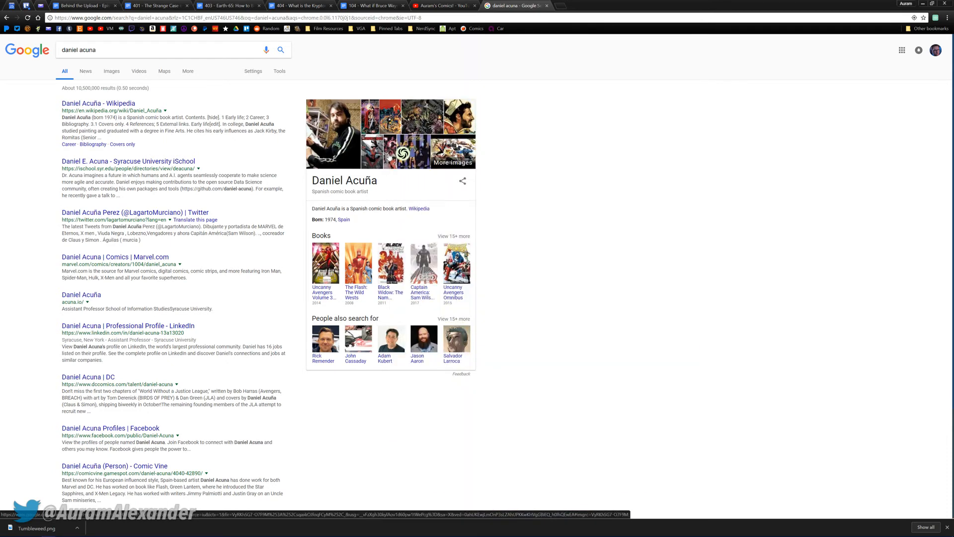
mouse_move(389, 157)
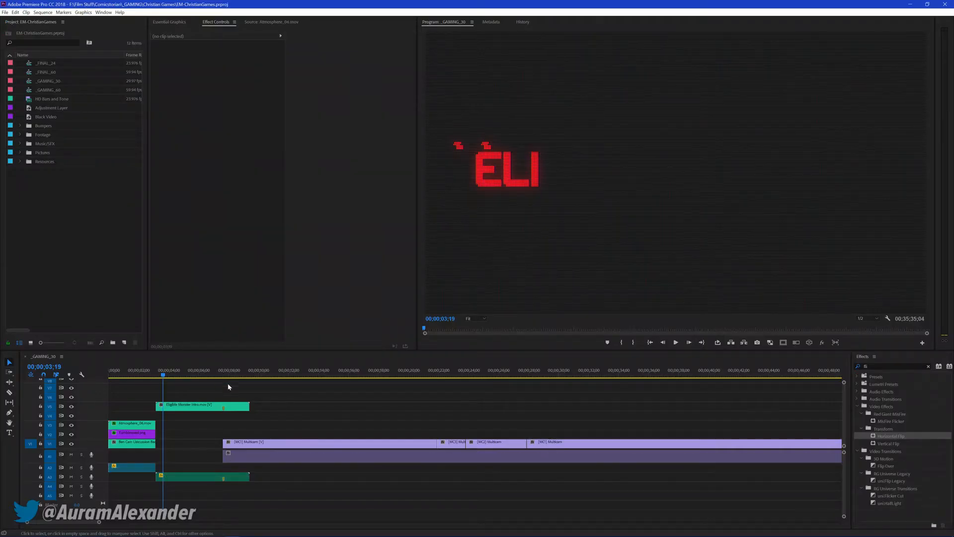
left_click(139, 369)
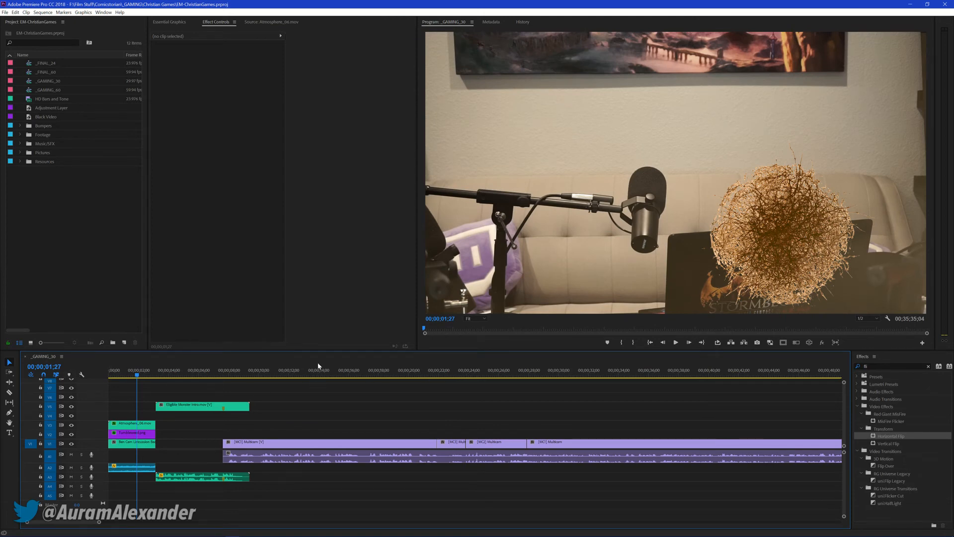
key("ctrl+m")
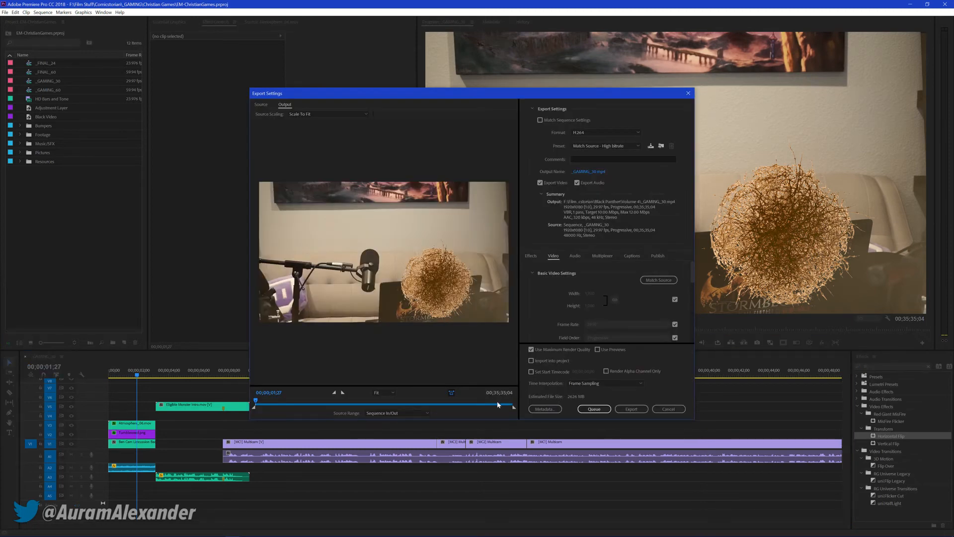
left_click(591, 172)
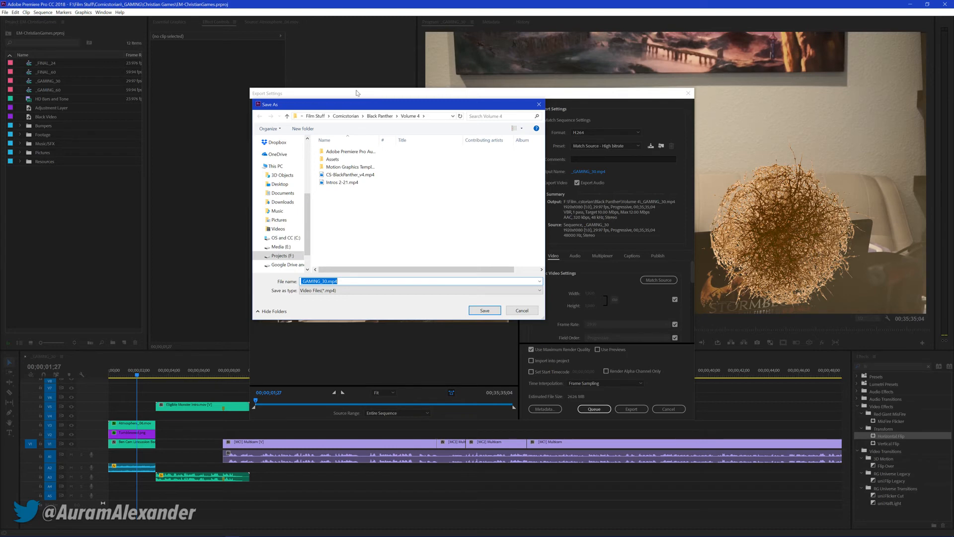
left_click(522, 310)
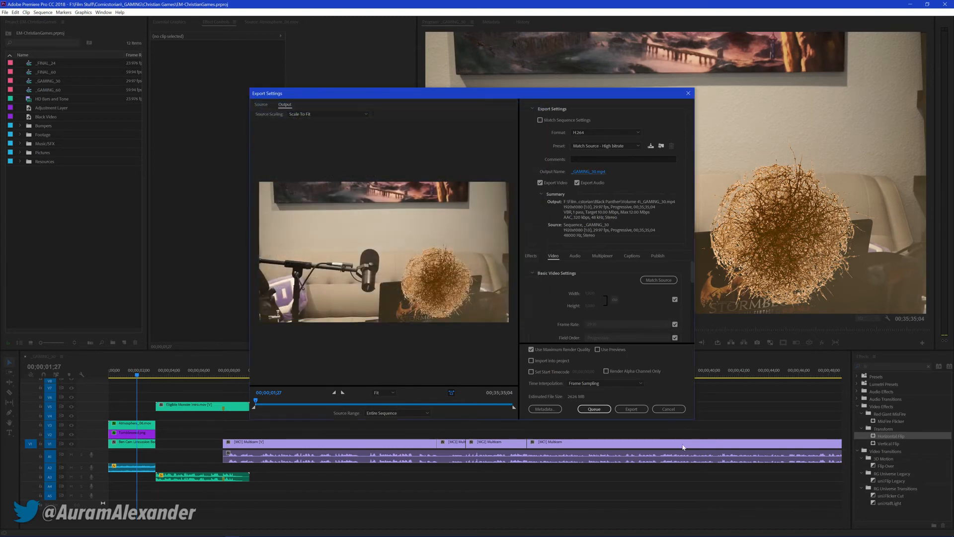
left_click(669, 408)
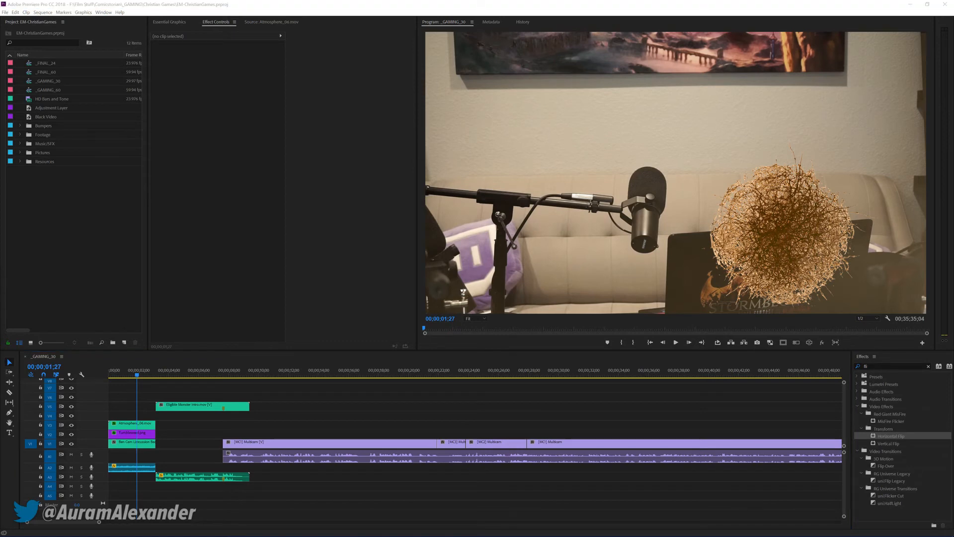
Open the export settings for the _GAMING_30 sequence with the source range set to Entire Sequence
left_click(48, 359)
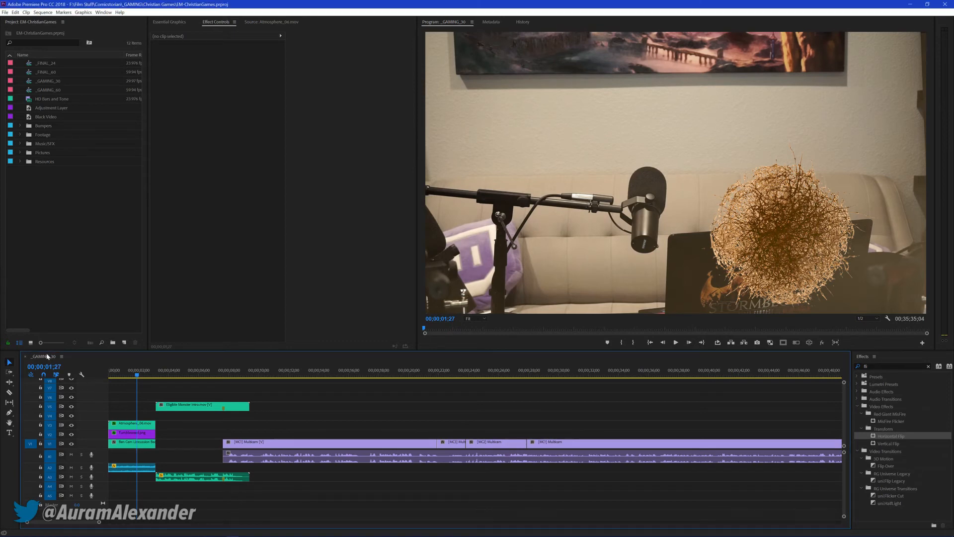
key("ctrl+m")
left_click(392, 412)
left_click(391, 421)
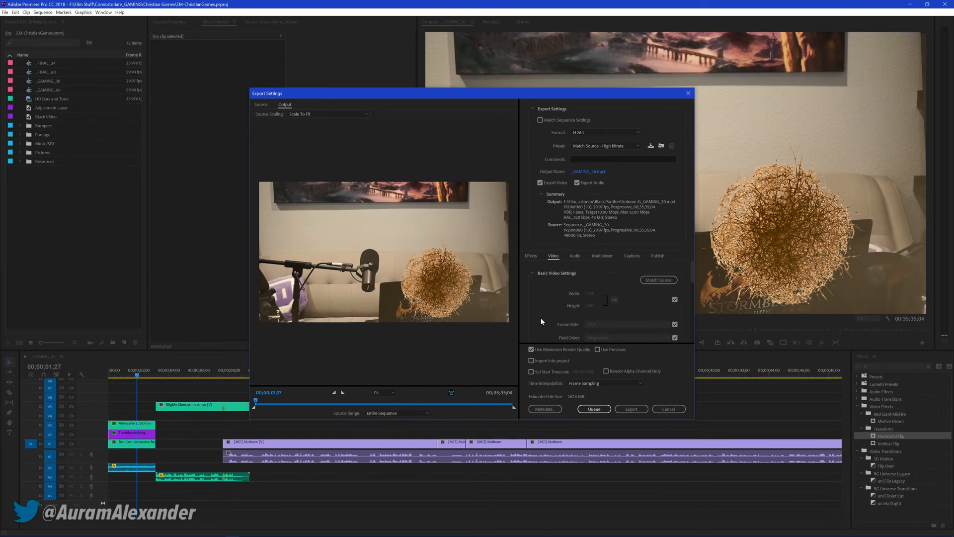
Change the export's output location to the Christian Games folder inside Comicstorian\_GAMING
left_click(586, 172)
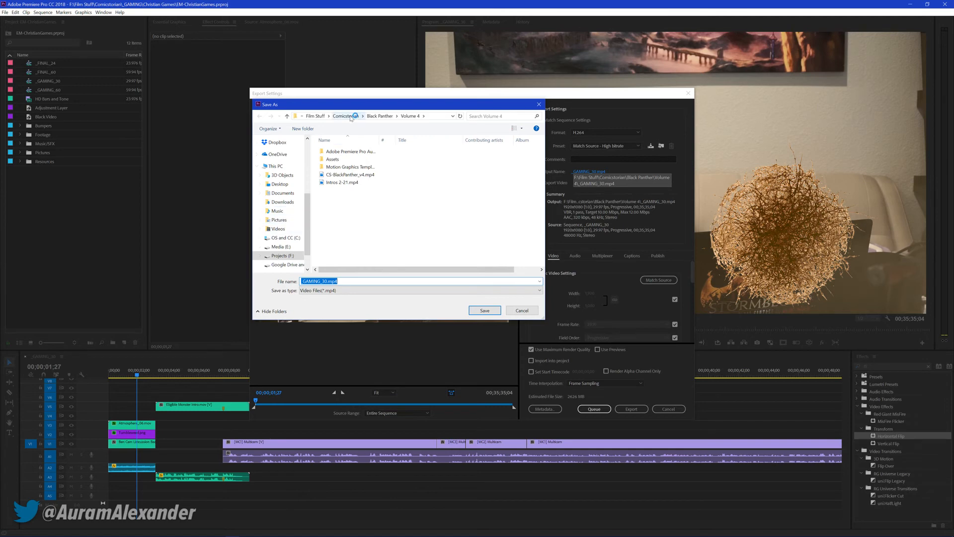
left_click(351, 117)
left_click(339, 168)
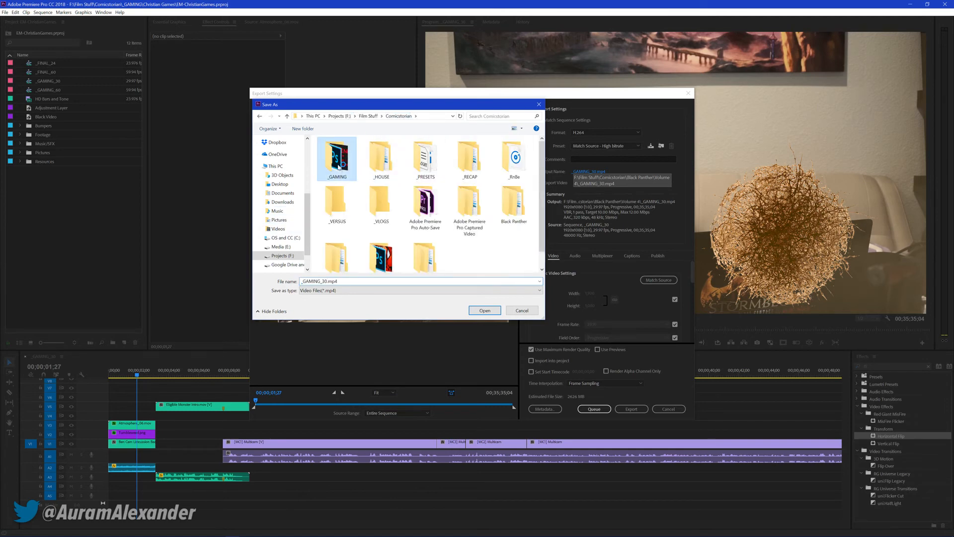
double_click(338, 168)
Name the output file EM-ChristianGames and start the export
left_click(335, 282)
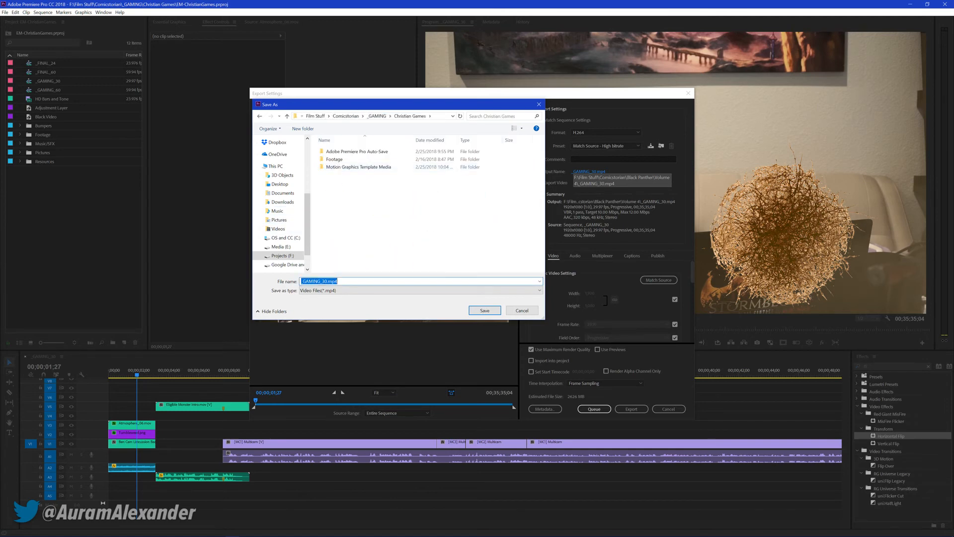
type("EM")
key("Down")
key("BackSpace")
key("BackSpace")
key("BackSpace")
key("BackSpace")
key("BackSpace")
key("BackSpace")
key("BackSpace")
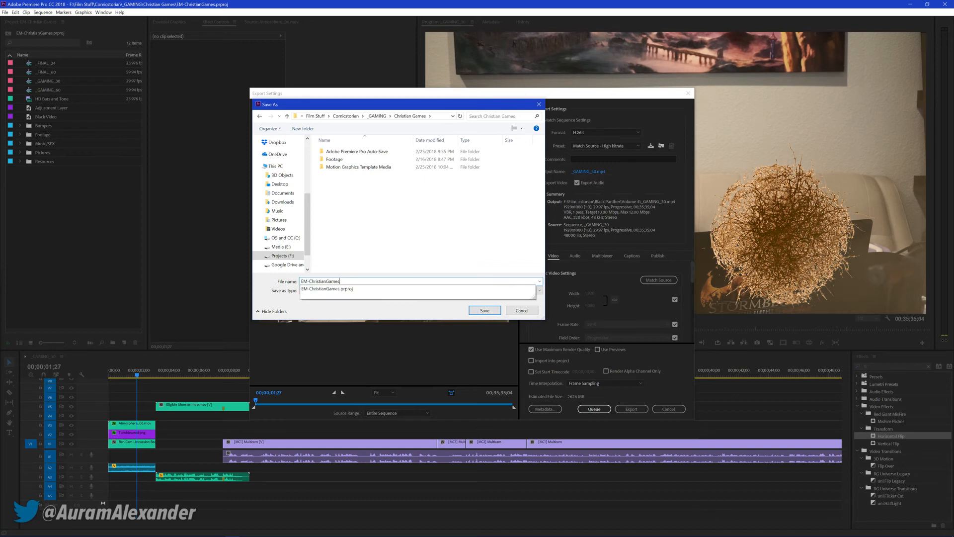
key("Return")
left_click(632, 409)
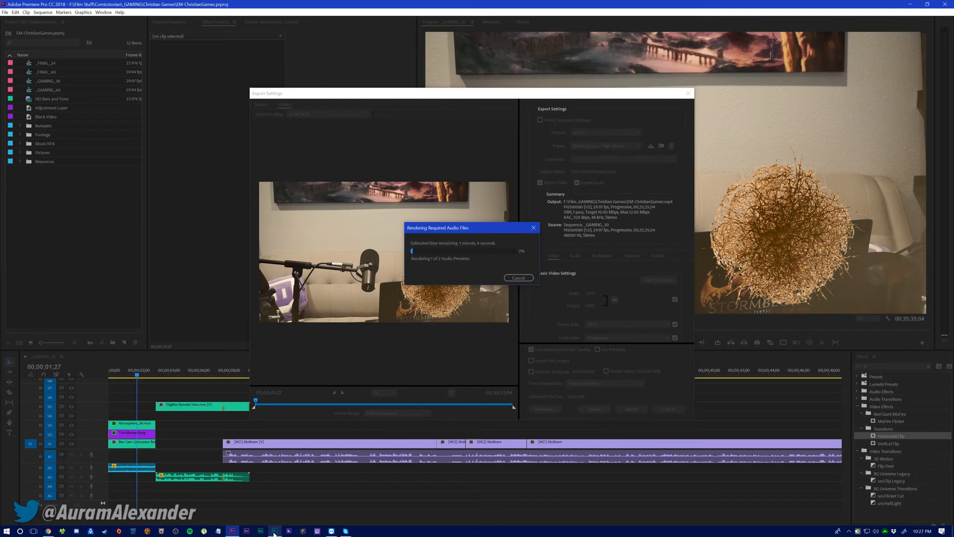
Switch to Photoshop and open Eligible Monster Thumbnail Template.psd from the Comicstorian folder
left_click(274, 533)
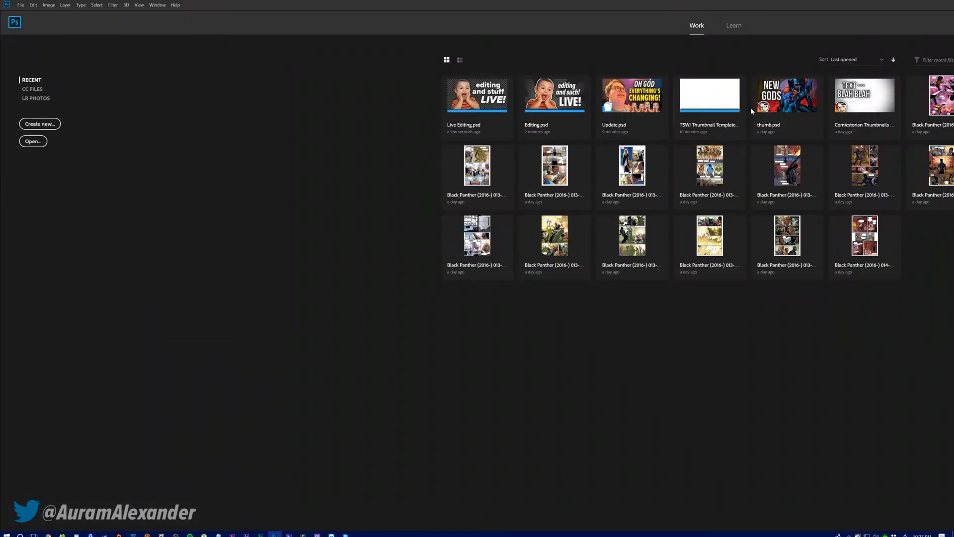
left_click(33, 141)
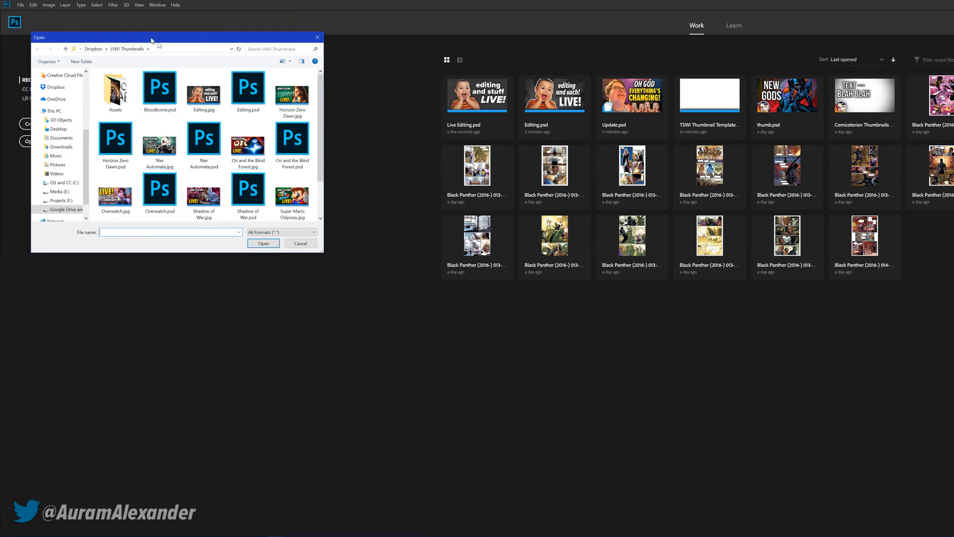
scroll(106, 152, "up", 2)
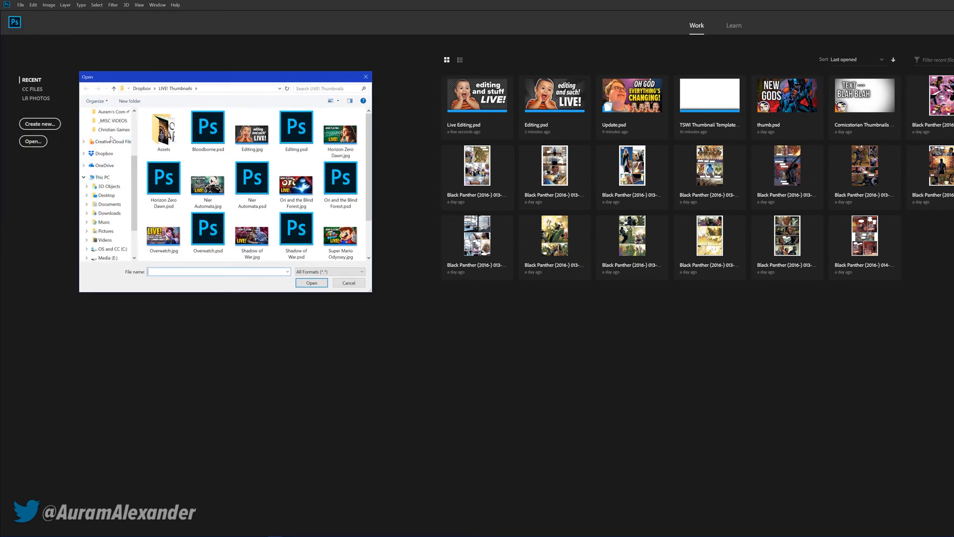
left_click(110, 147)
left_click(172, 88)
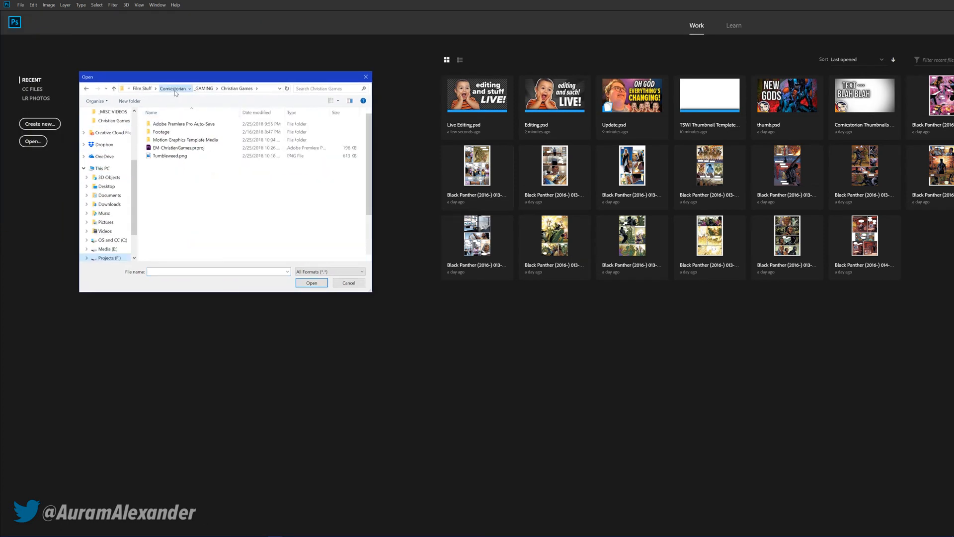
scroll(307, 234, "down", 2)
double_click(150, 225)
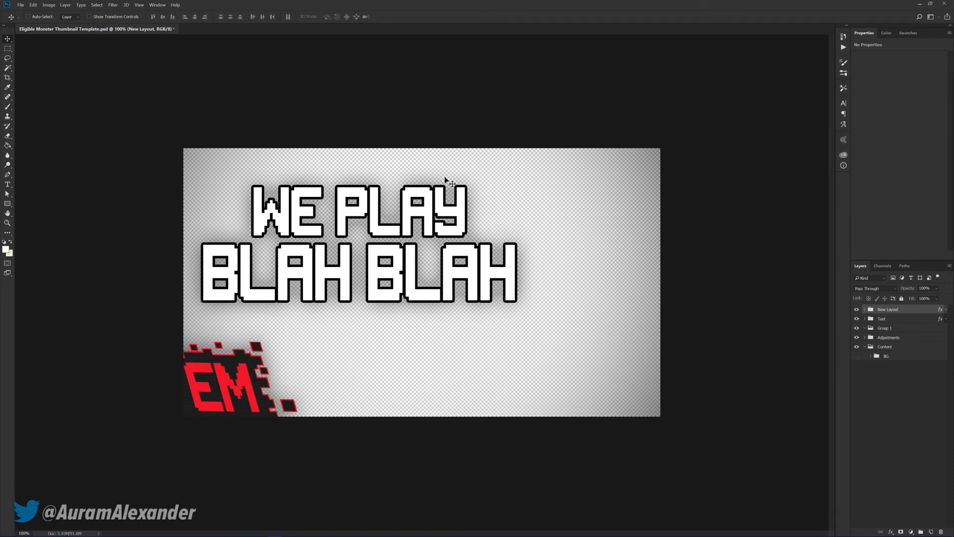
Save the template as a Photoshop file named thumb in the _GAMING\Christian Games folder
key("ctrl+o")
left_click_drag(71, 8, 96, 47)
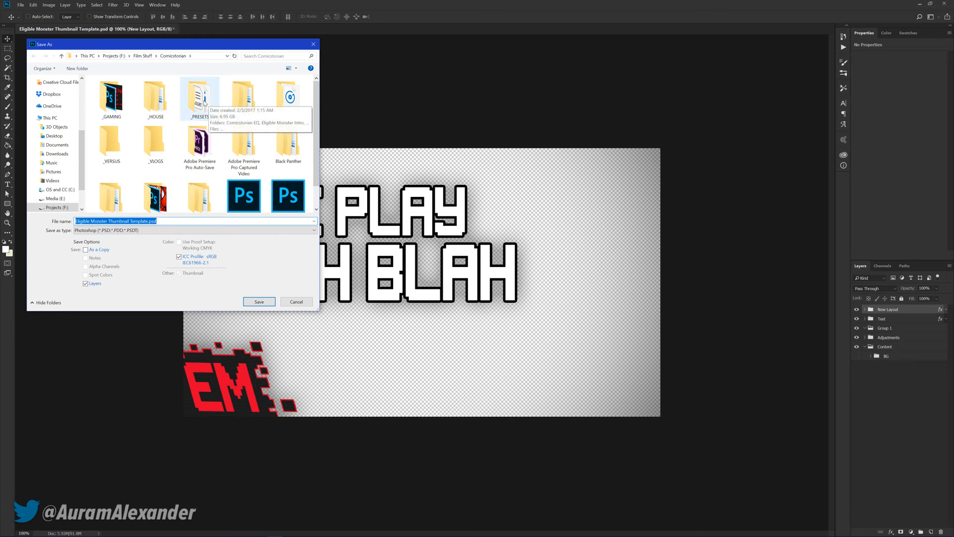
left_click(113, 103)
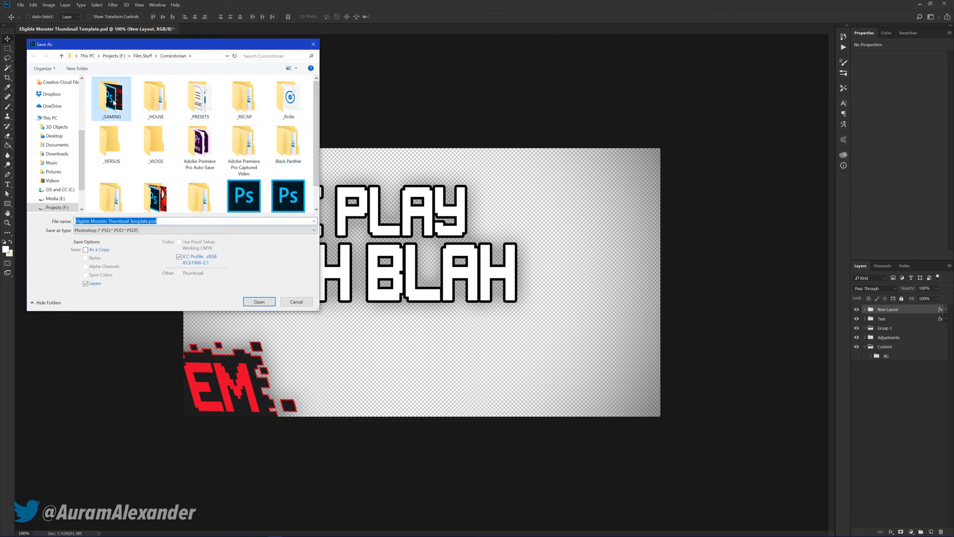
double_click(113, 103)
double_click(156, 100)
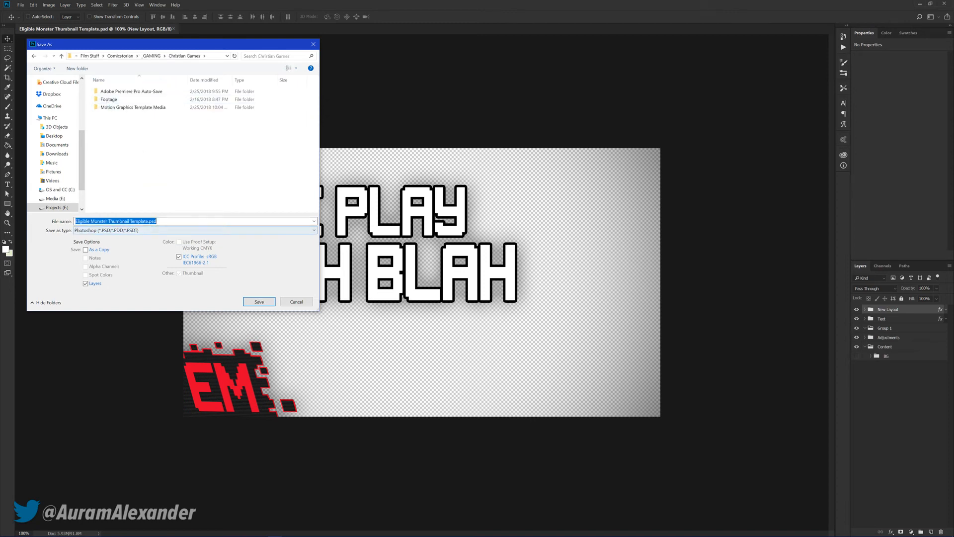
type("thumb")
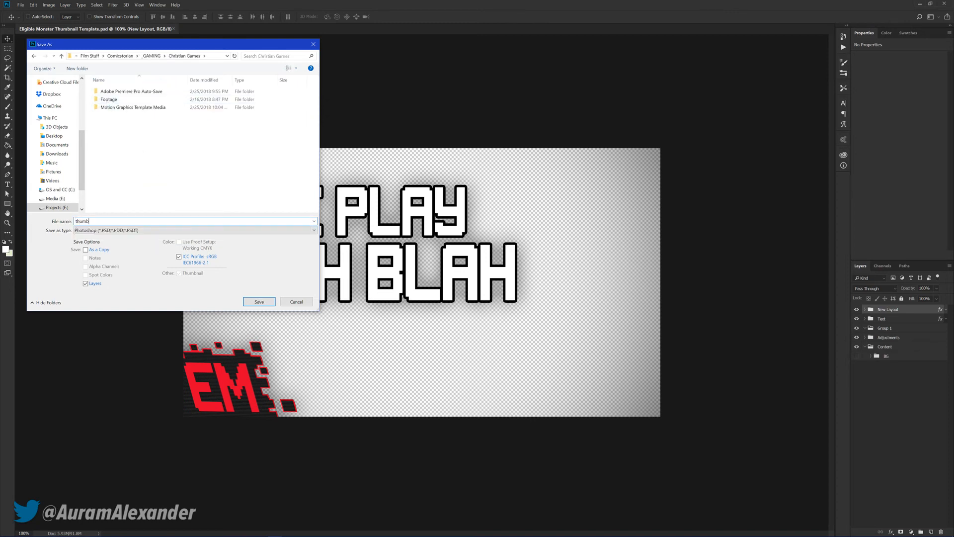
key("Return")
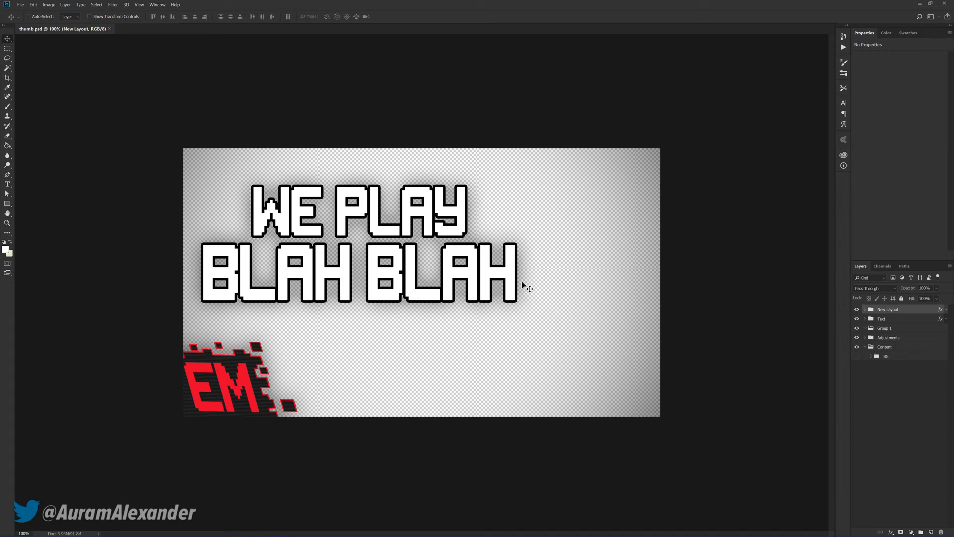
Try replacing the thumbnail's "We play" text line with "They definitely talked"
key("t")
left_click_drag(510, 277, 165, 187)
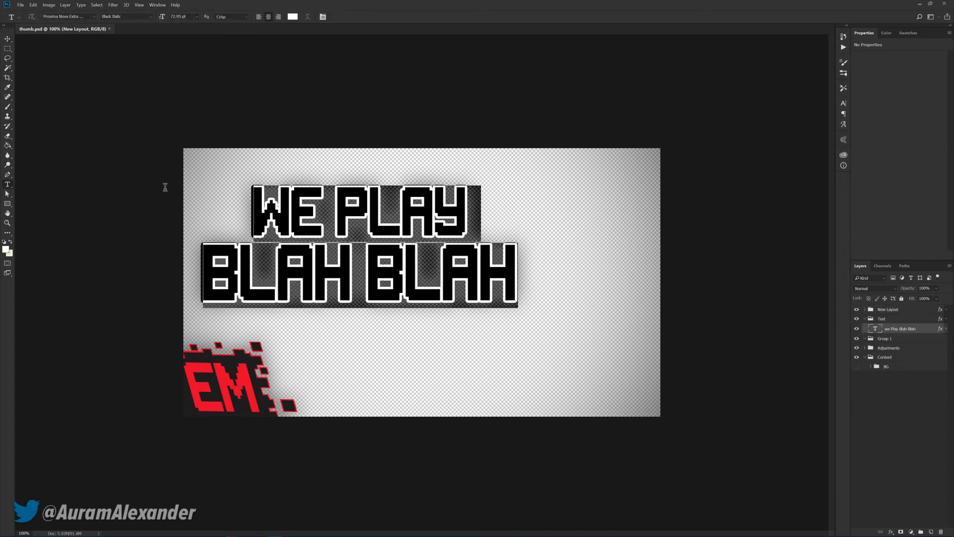
left_click(447, 211)
left_click_drag(453, 213, 183, 205)
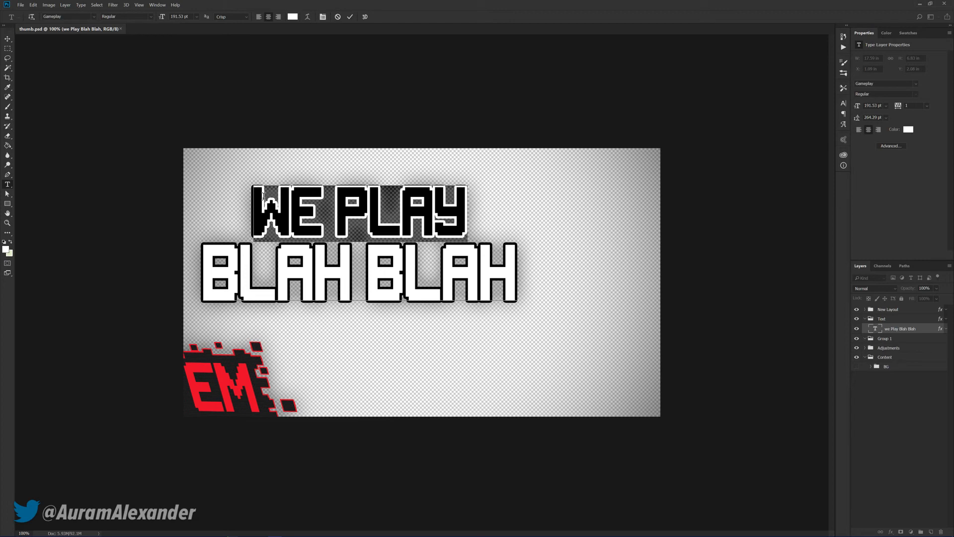
type("type some text h")
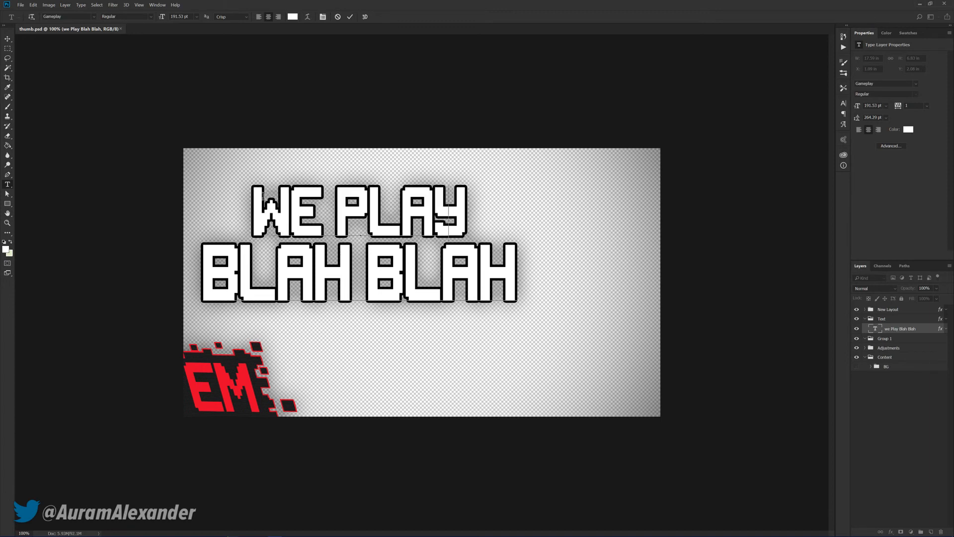
type("alked")
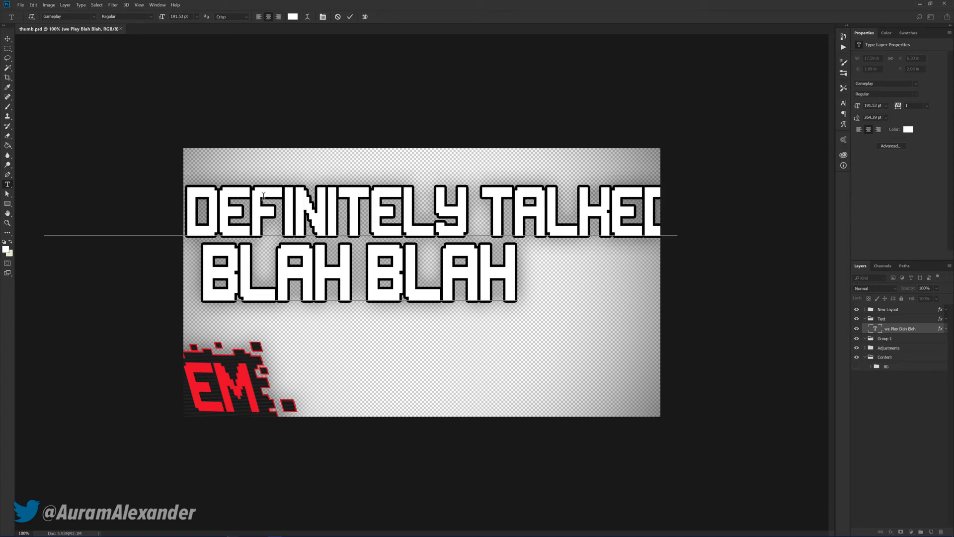
Delete the trial wording from the line above "Blah Blah"
key("BackSpace")
key("BackSpace")
key("BackSpace")
key("BackSpace")
key("BackSpace")
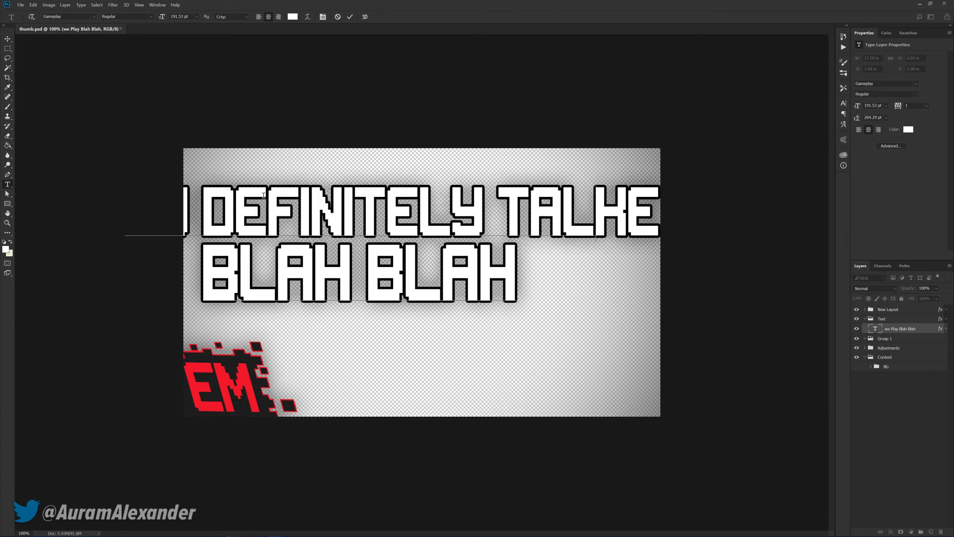
key("BackSpace")
key("BackSpace")
key("BackSpace")
key("BackSpace")
key("BackSpace")
key("BackSpace")
key("BackSpace")
key("BackSpace")
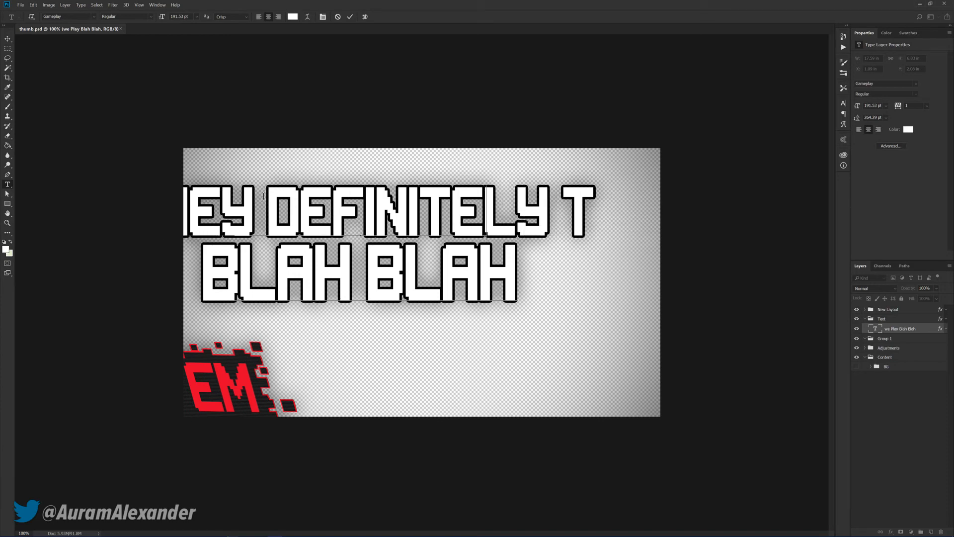
key("BackSpace")
key("BackSpace")
key("BackSpace")
key("BackSpace")
key("BackSpace")
key("BackSpace")
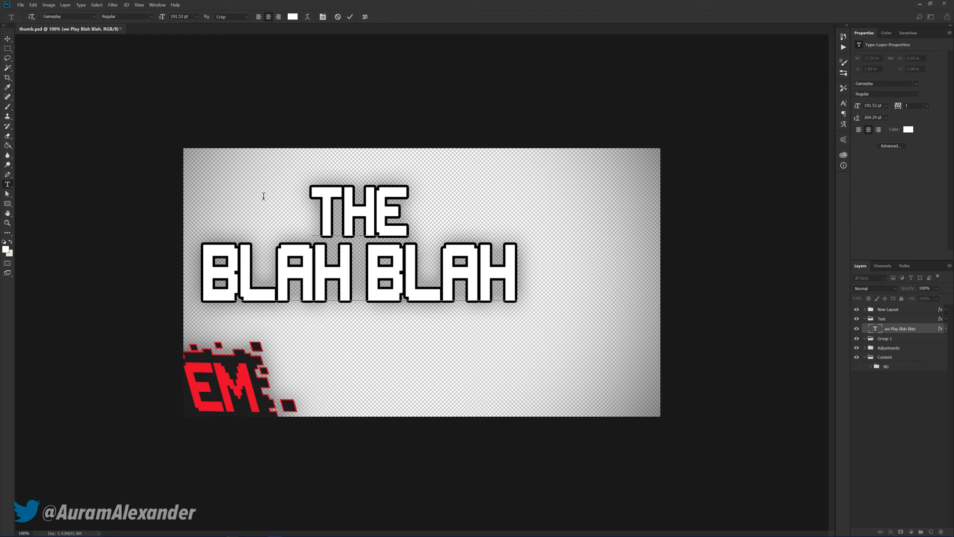
key("BackSpace")
key("BackSpace")
key("BackSpace")
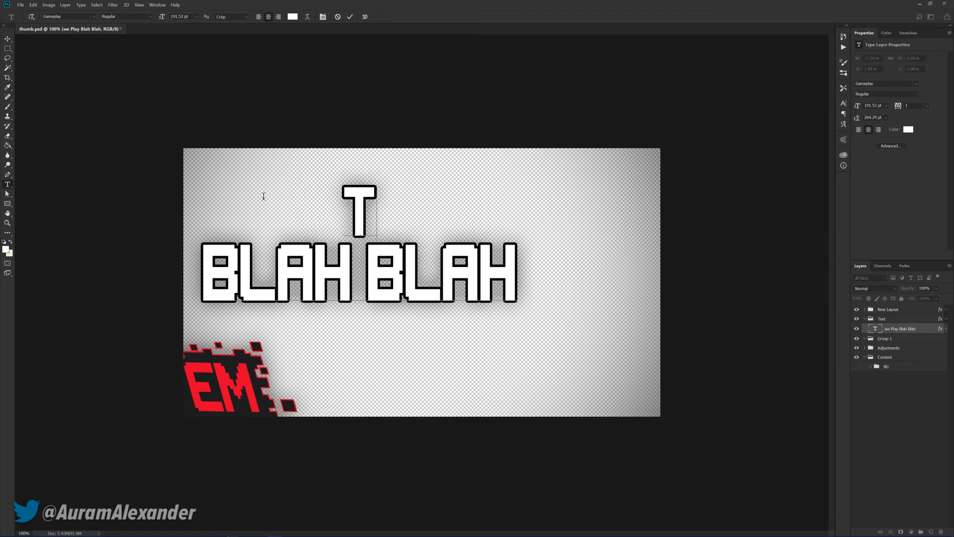
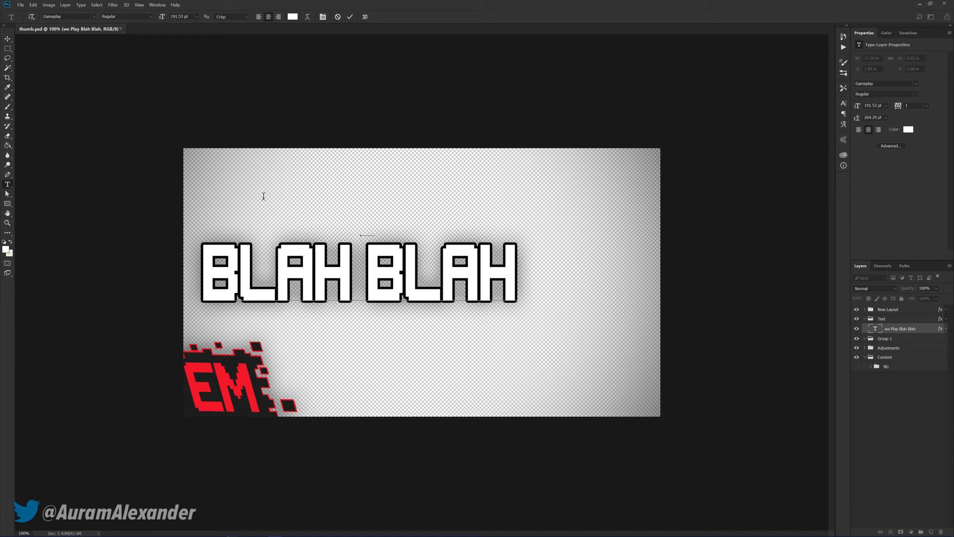
type("FUCKL")
key("BackSpace")
key("BackSpace")
key("BackSpace")
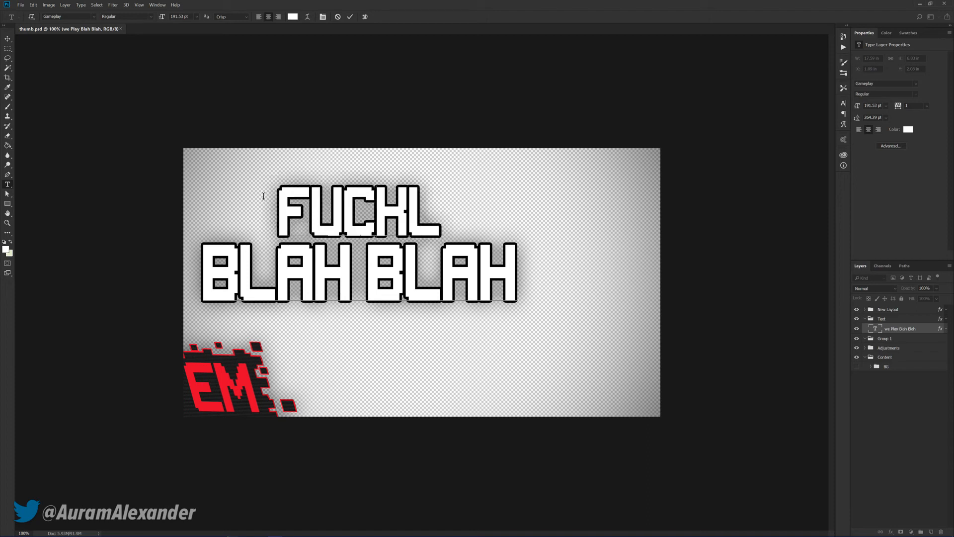
key("BackSpace")
key("BackSpace")
key("BackSpace")
key("BackSpace")
key("BackSpace")
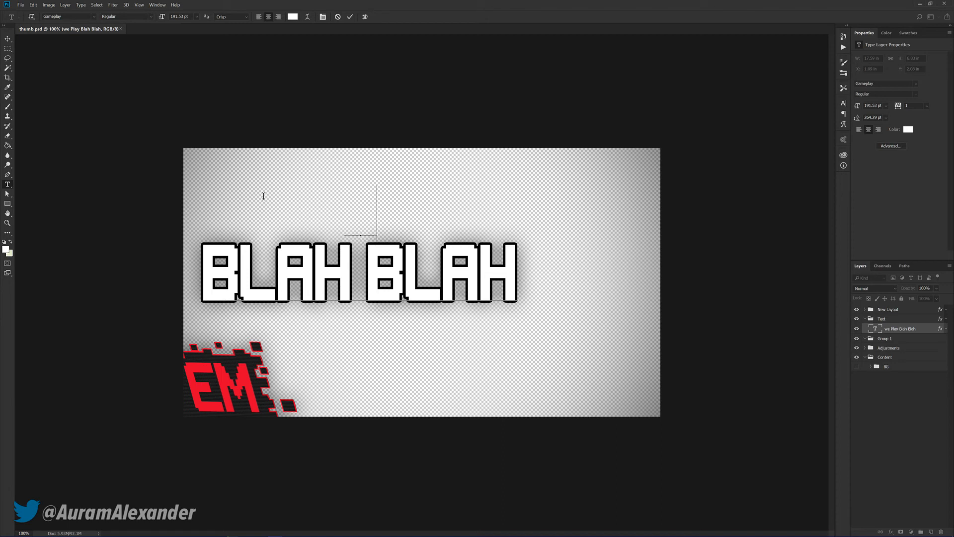
Enter "Religion" as the headline's upper line and replace "Blah Blah" below it with "Time!"
type("GION")
left_click_drag(500, 277, 144, 253)
key("ctrl+h")
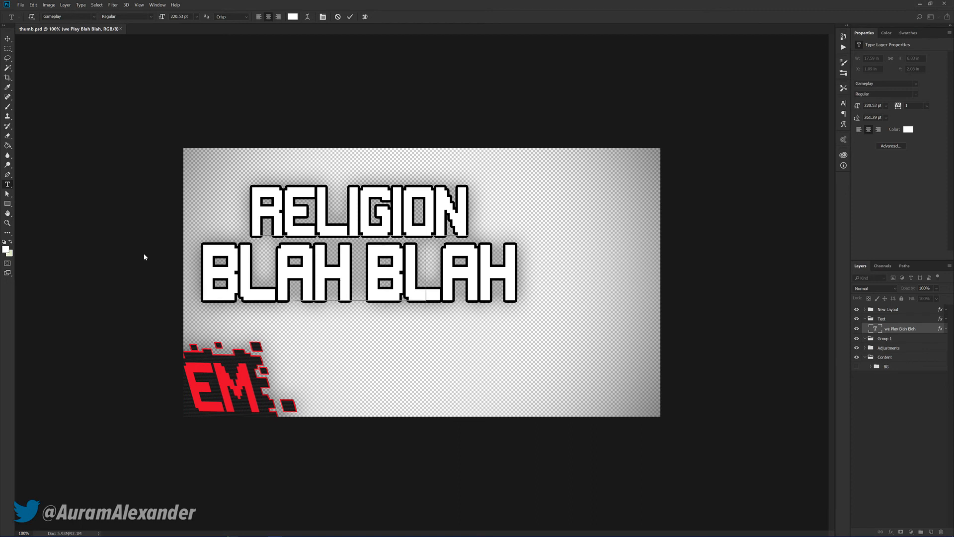
type("TIME!")
Replace the word "Time" in the headline with "Stories", keeping the exclamation mark
left_click_drag(463, 212, 235, 206)
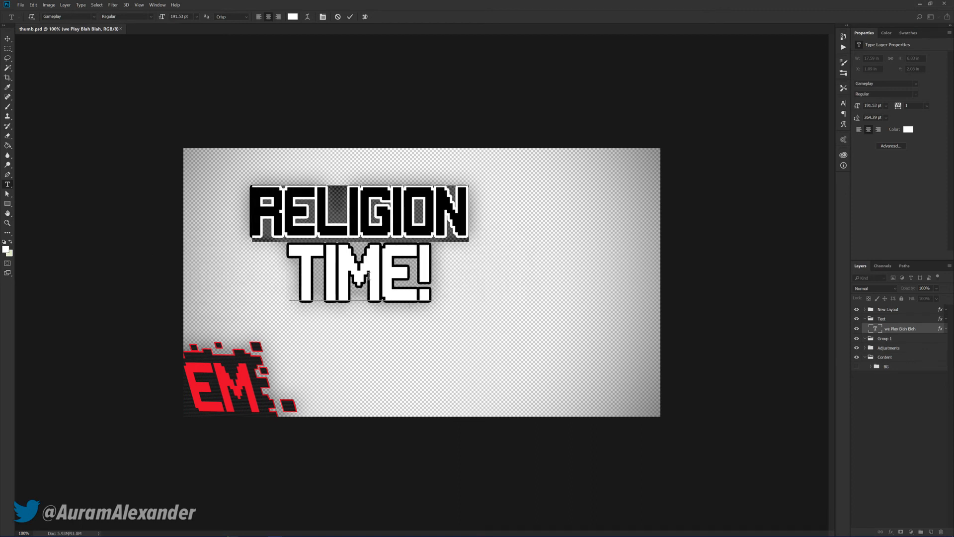
left_click(296, 257)
double_click(300, 263)
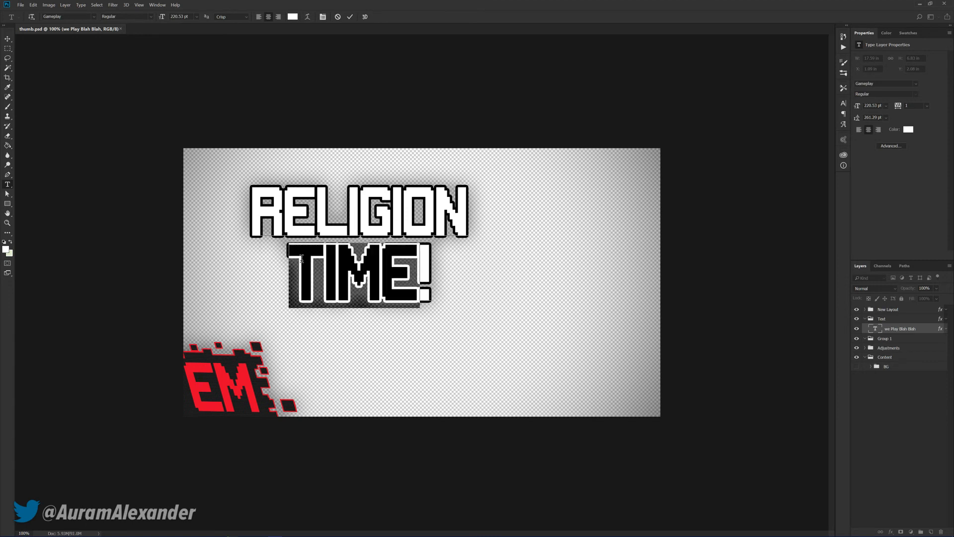
type("STORIES")
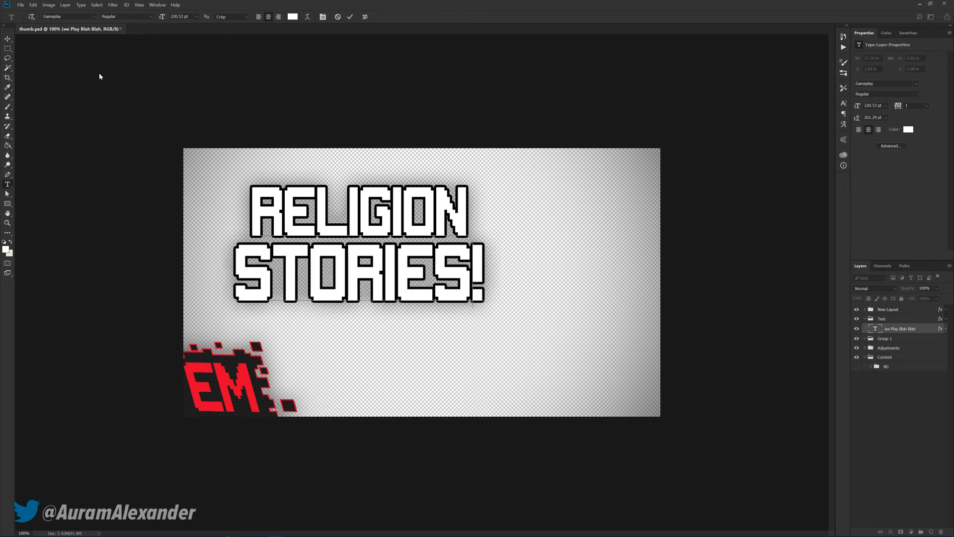
Move the "Religion Stories!" headline up toward the canvas's upper-left corner and enlarge it to about 106%
left_click(8, 38)
left_click_drag(372, 212, 340, 204)
key("ctrl+t")
left_click_drag(454, 300, 468, 305)
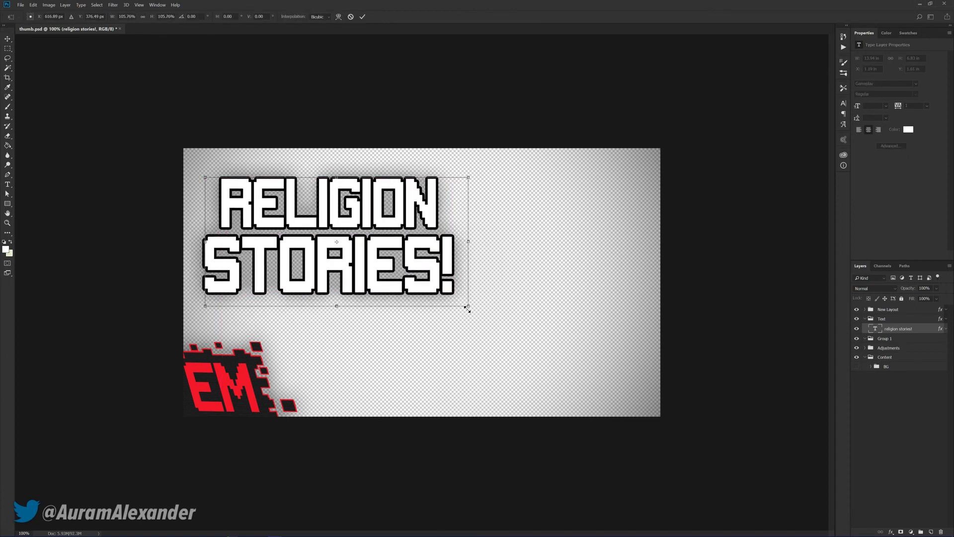
key("Return")
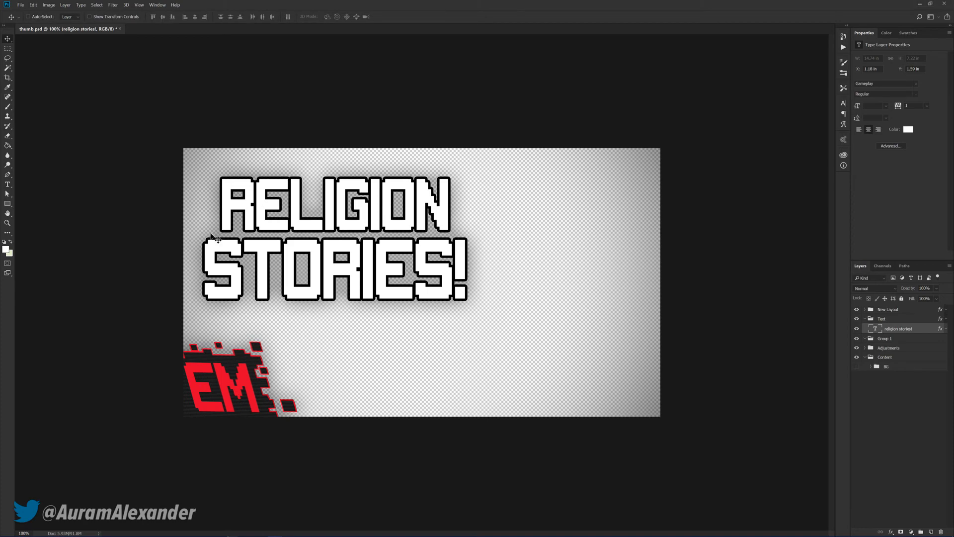
Switch to Chrome and search Google Images for "assassin's creed" in a new tab
left_click(48, 532)
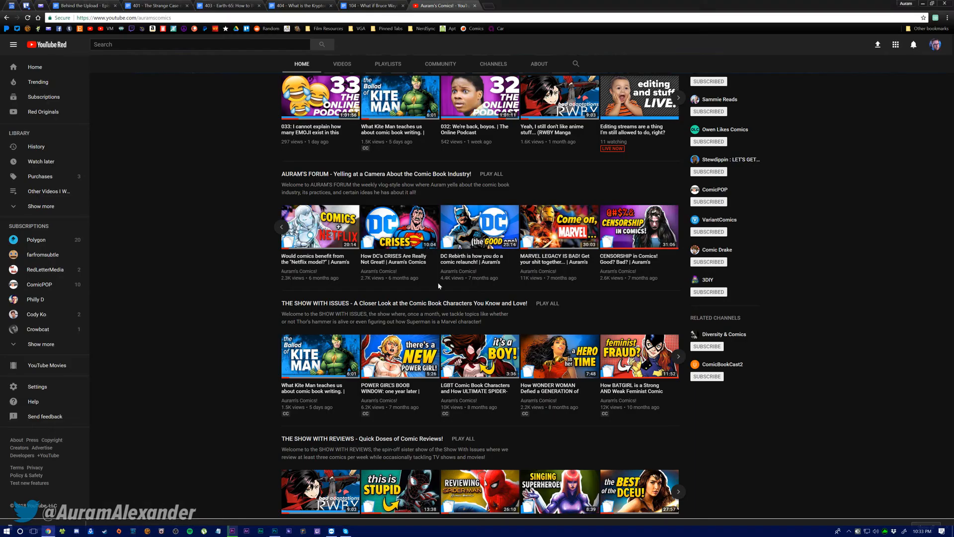
left_click(489, 7)
type("assassin's creed")
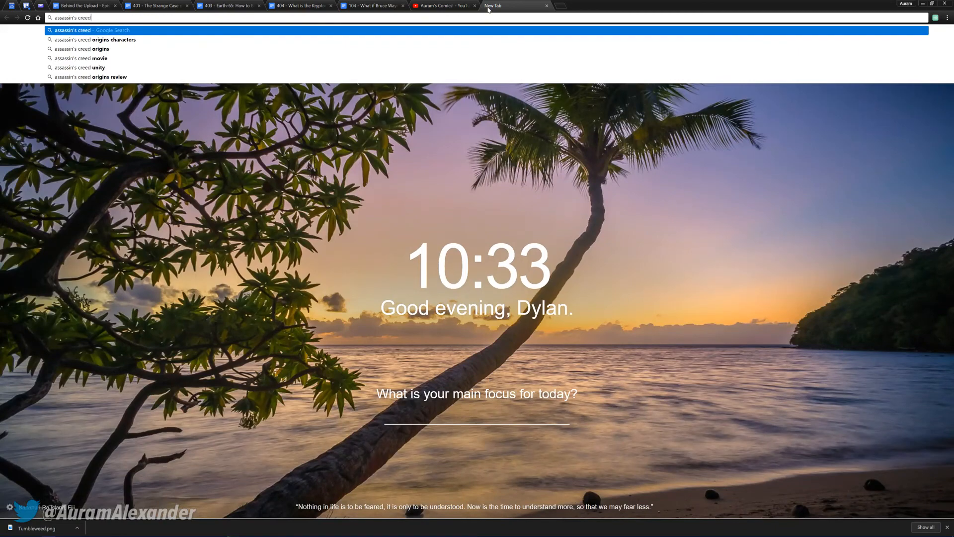
key("Return")
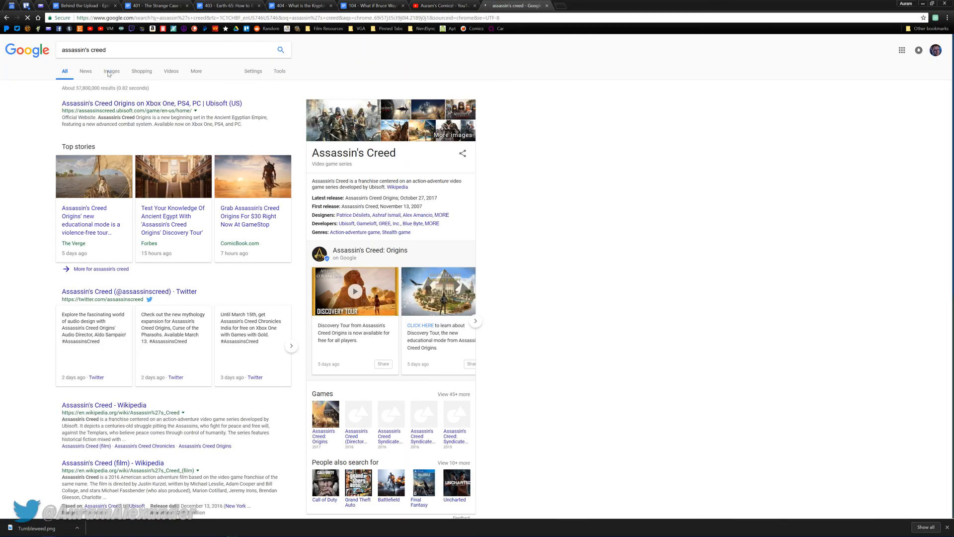
left_click(107, 79)
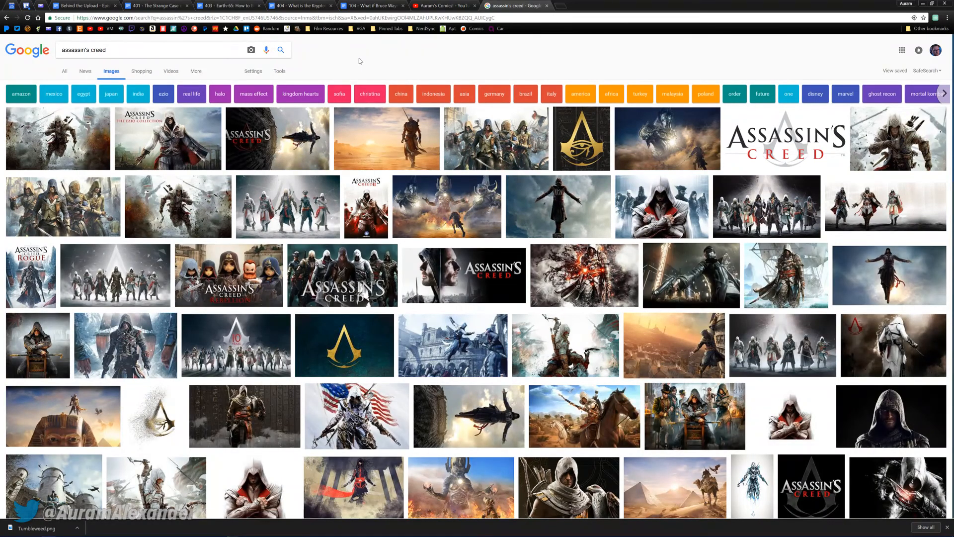
Preview the picture of the white-hooded assassin with crossed arms and copy it
left_click(671, 211)
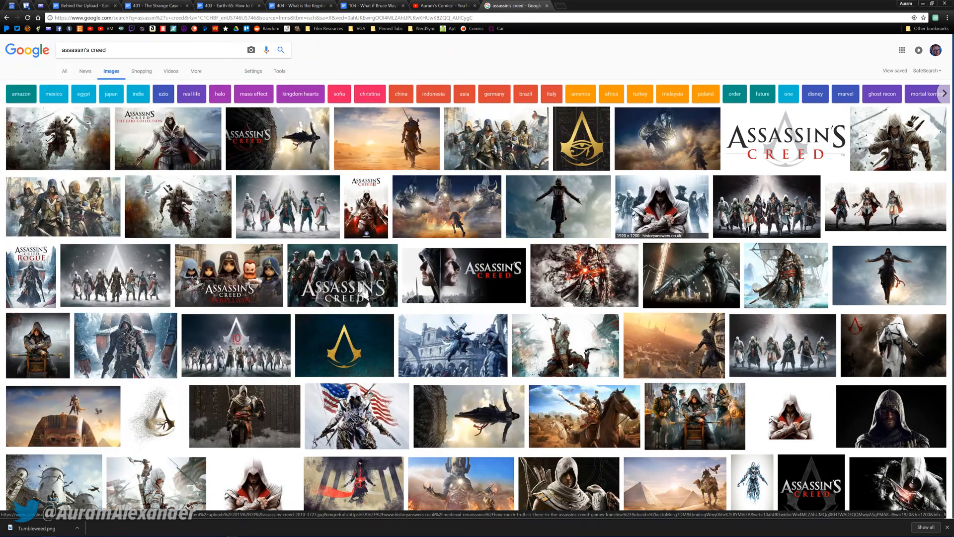
left_click(653, 216)
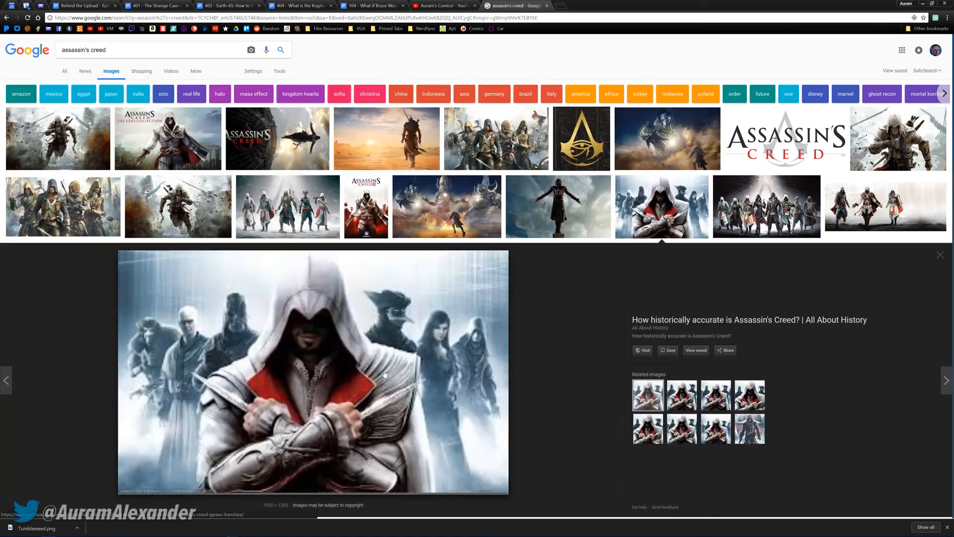
right_click(346, 300)
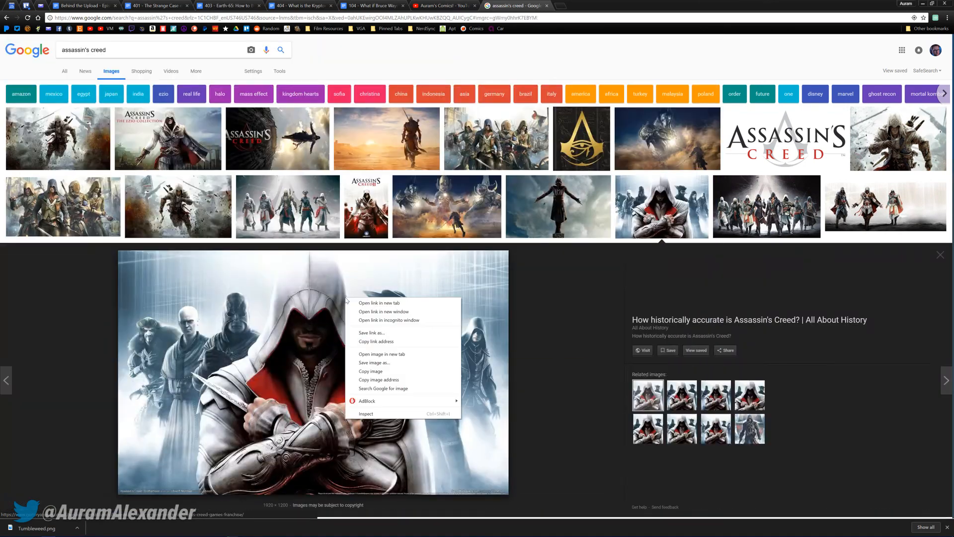
left_click(369, 371)
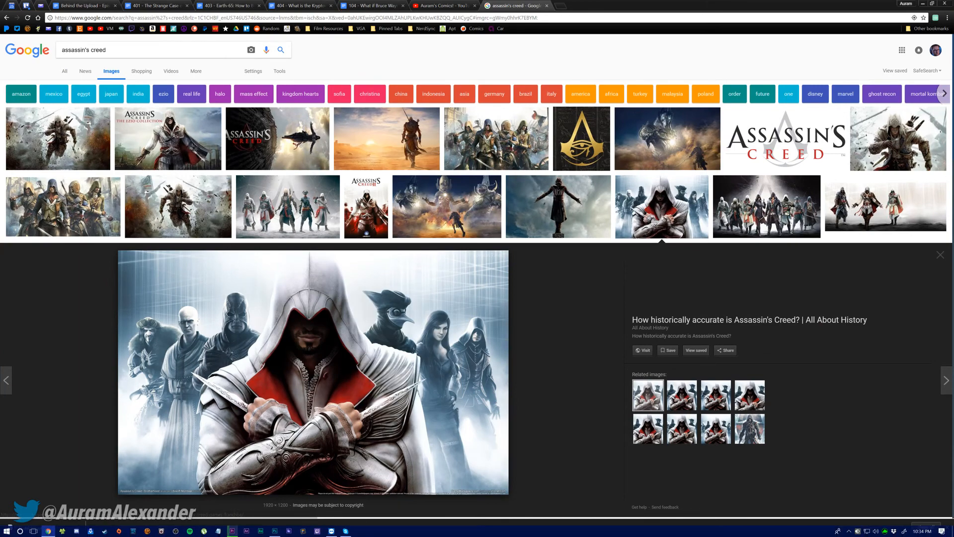
Switch back to Photoshop and paste the assassin picture onto a new layer in the Content group
left_click(274, 531)
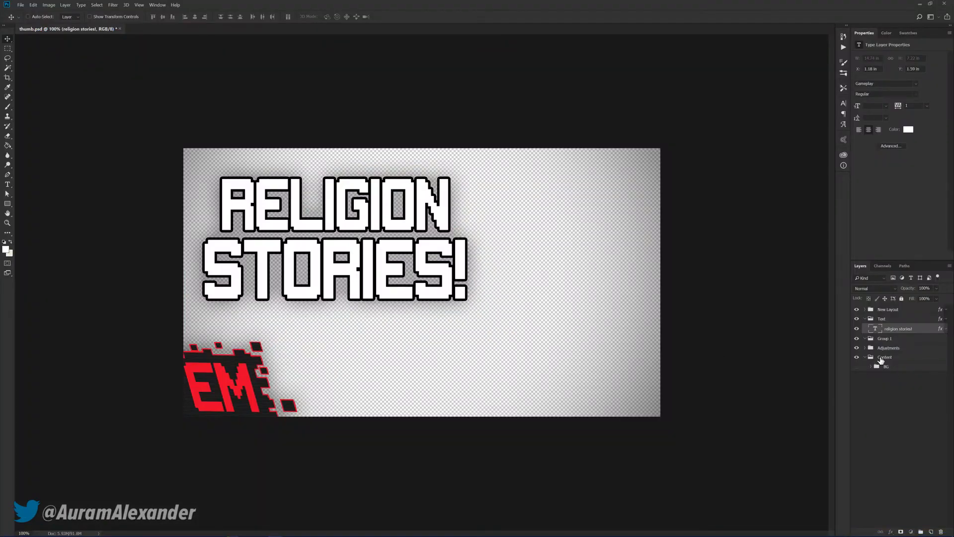
left_click(882, 358)
key("ctrl+shift+alt+n")
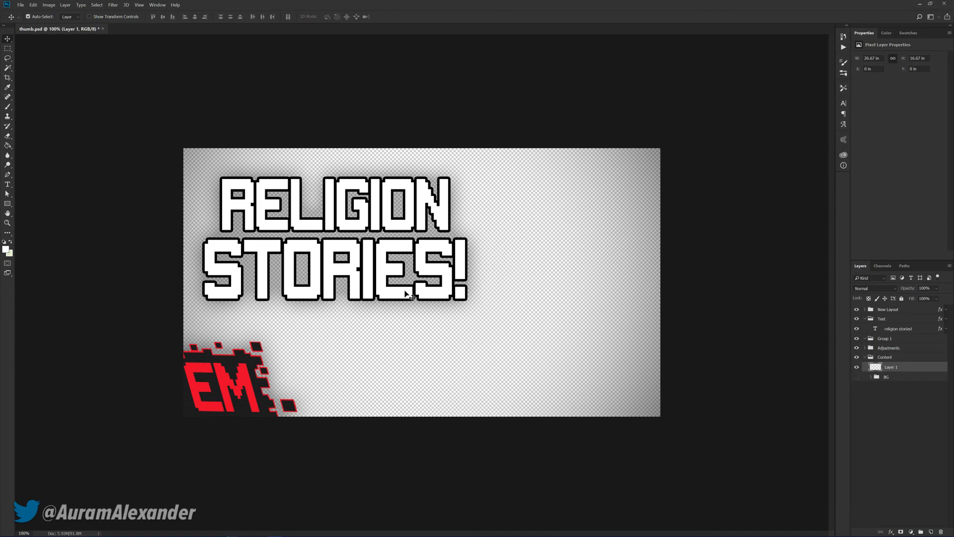
key("ctrl+v")
Enlarge and reposition the pasted picture so the hooded assassin fills the right half of the thumbnail
scroll(408, 294, "down", 3)
left_click_drag(531, 277, 566, 288)
scroll(325, 282, "down", 3)
key("ctrl+t")
left_click_drag(385, 252, 348, 229)
left_click_drag(449, 259, 473, 272)
key("Return")
scroll(473, 276, "up", 8)
Nudge the "Religion Stories!" headline left, away from the assassin's face
left_click(895, 329)
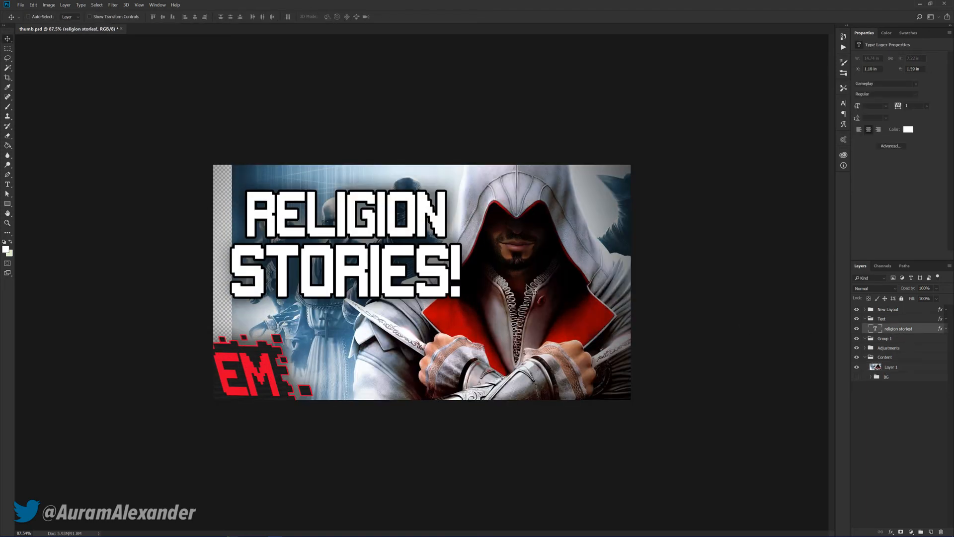
key("shift+Left")
scroll(474, 281, "down", 3)
key("Left")
key("Left")
key("Left")
key("Left")
key("Left")
key("Left")
key("Left")
key("Left")
key("Left")
key("Left")
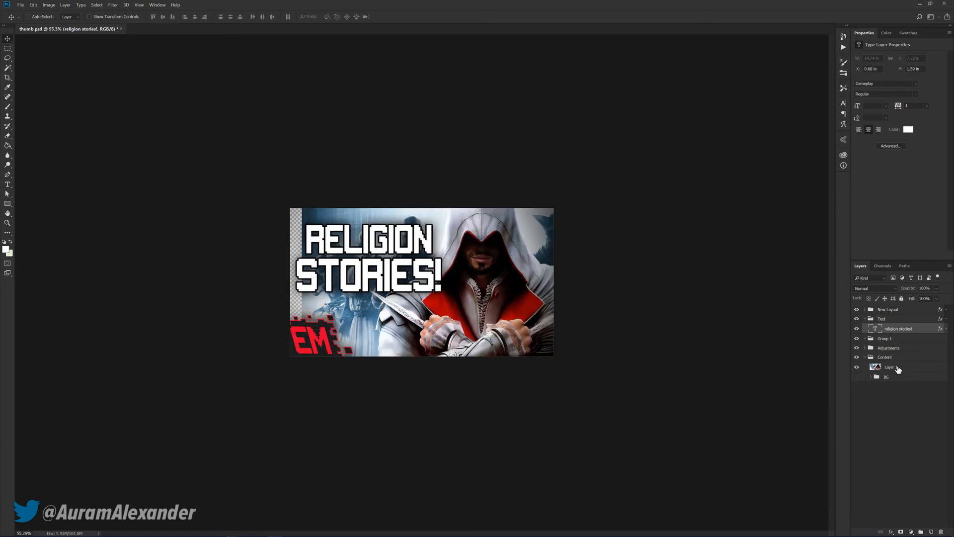
Nudge the assassin picture layer slightly left and convert it to a smart object
left_click(897, 369)
key("shift+Left")
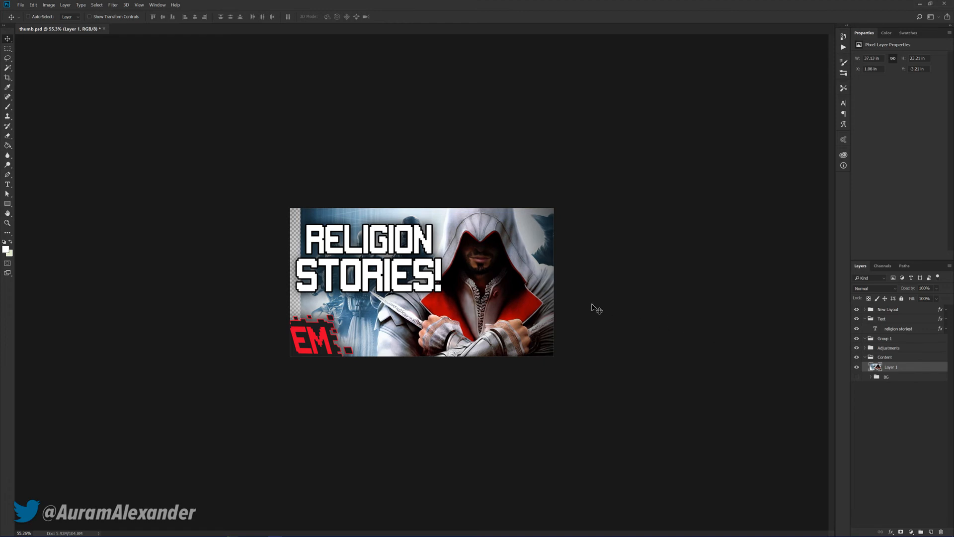
scroll(512, 332, "up", 3)
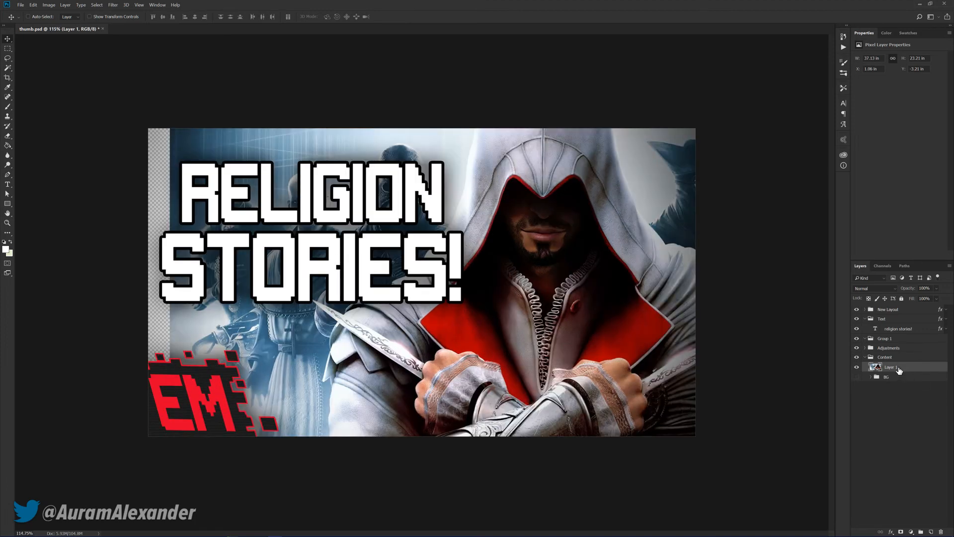
right_click(900, 370)
left_click(897, 152)
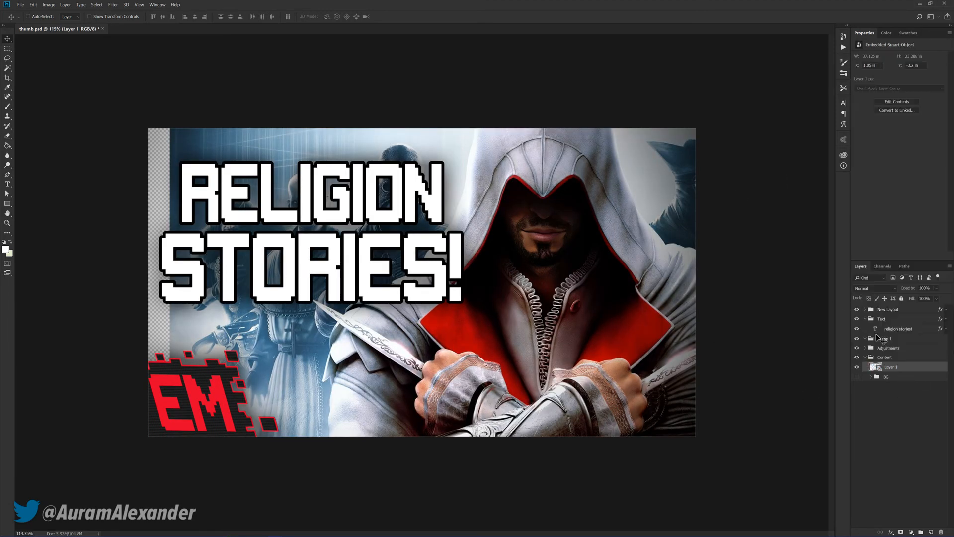
Hide the Text group, select the hooded assassin with Quick Selection and mask out the picture's background
key("w")
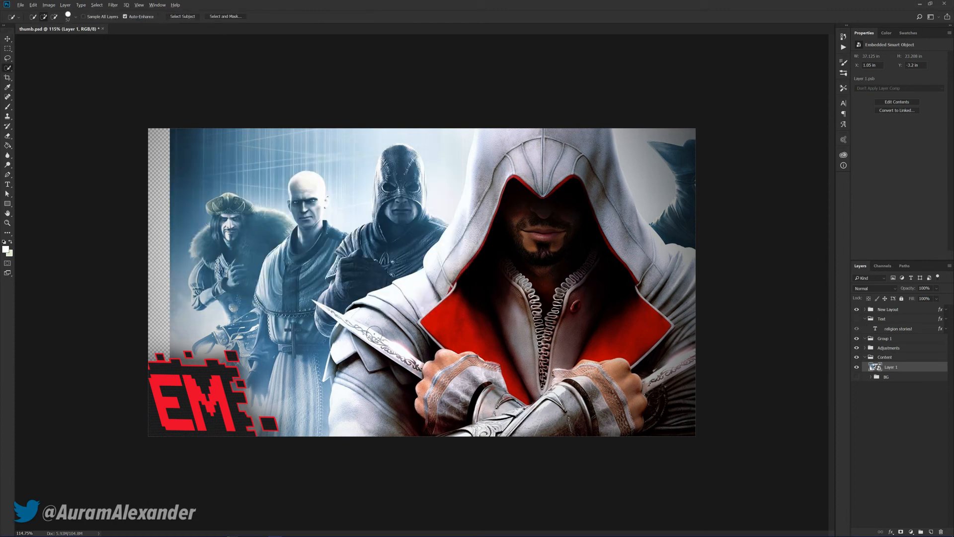
left_click_drag(385, 393, 534, 404)
mouse_move(510, 379)
left_mouse_down()
mouse_move(675, 353)
mouse_move(682, 423)
mouse_move(664, 268)
mouse_move(617, 244)
mouse_move(582, 199)
left_mouse_up()
mouse_move(544, 140)
left_mouse_down()
mouse_move(484, 170)
mouse_move(451, 255)
mouse_move(416, 301)
mouse_move(369, 329)
left_mouse_up()
left_click_drag(342, 372, 341, 363)
left_click_drag(448, 210, 447, 117)
left_click(355, 313)
left_click(901, 531)
key("v")
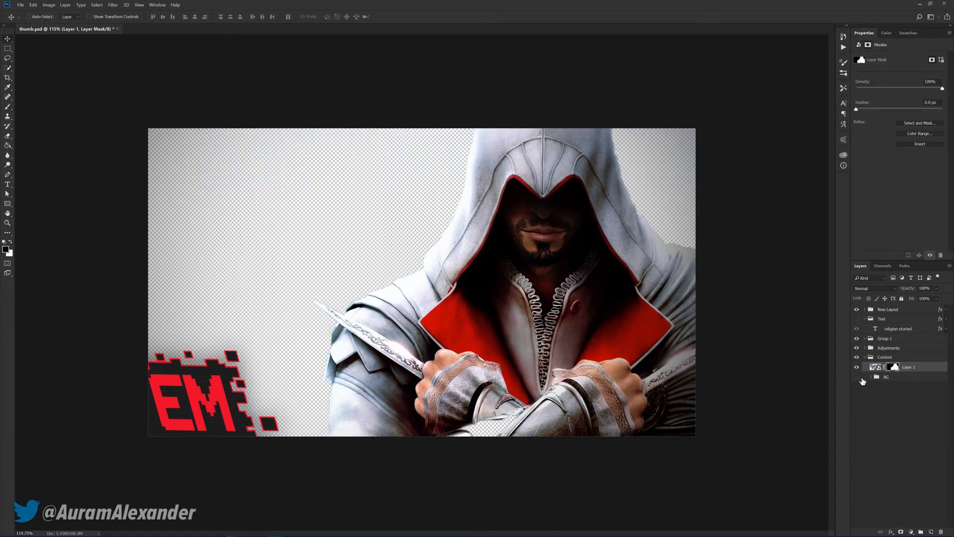
Duplicate the assassin layer without its mask into the BG group below Color Fill 1, and copy the BG layer's smart filters onto it
left_click(871, 377)
left_click_drag(914, 369, 916, 393)
right_click(900, 397)
left_click(940, 410)
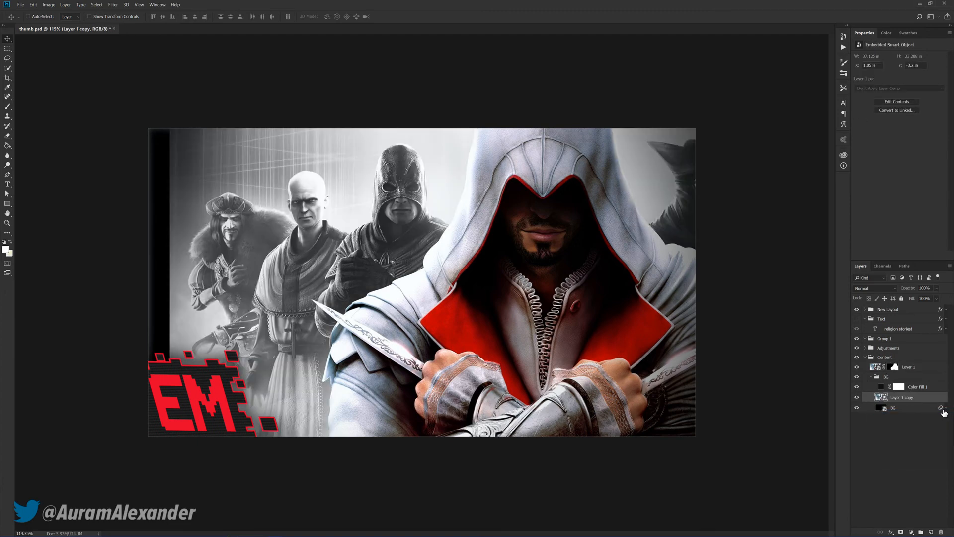
left_click_drag(942, 406, 944, 399)
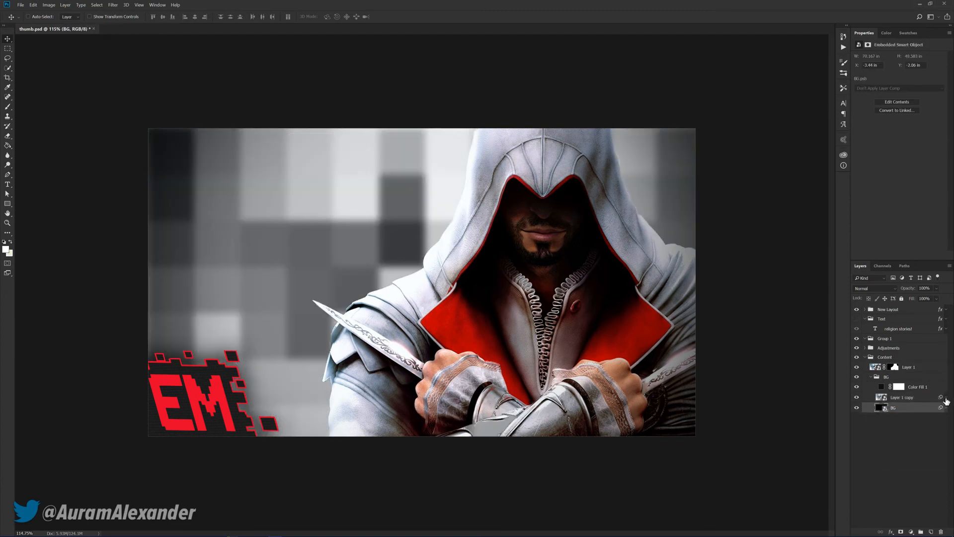
Set the Color Fill 1 layer in the BG group to green 0d873b
left_click(882, 389)
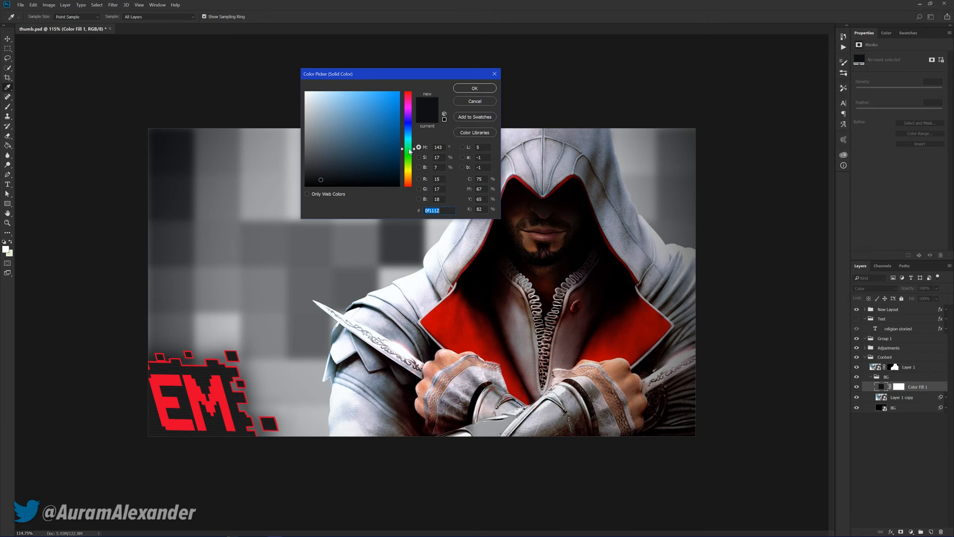
left_click(390, 137)
left_click(475, 89)
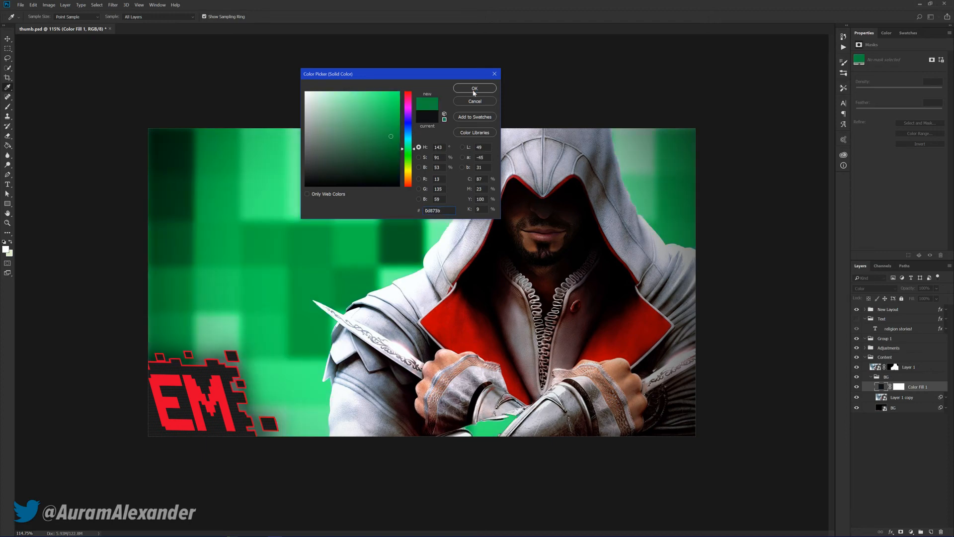
Paint white on the assassin's layer mask with an enlarged brush to restore the missing patch below the crossed arms
left_click(895, 367)
key("b")
key("x")
key("bracketright")
key("bracketright")
key("bracketright")
key("bracketright")
key("bracketright")
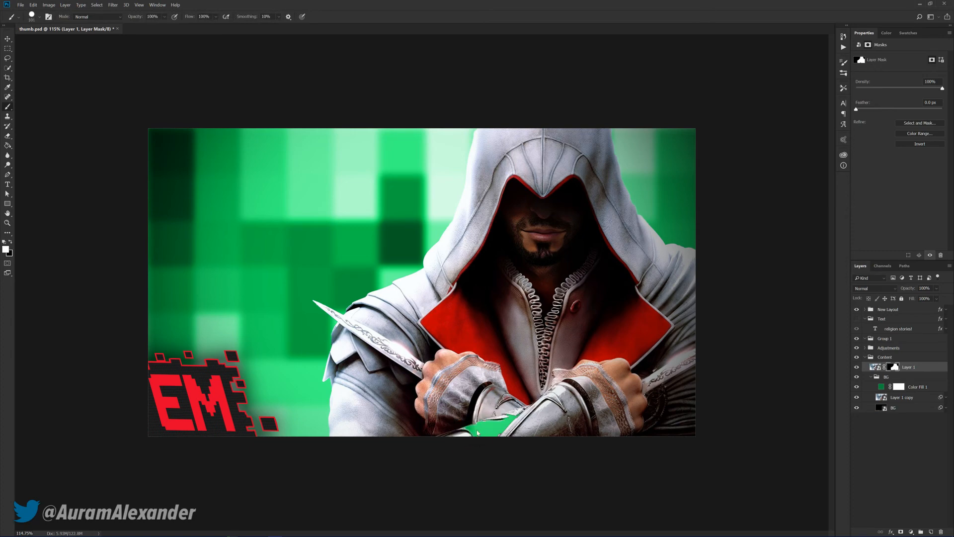
left_click_drag(478, 432, 525, 436)
key("v")
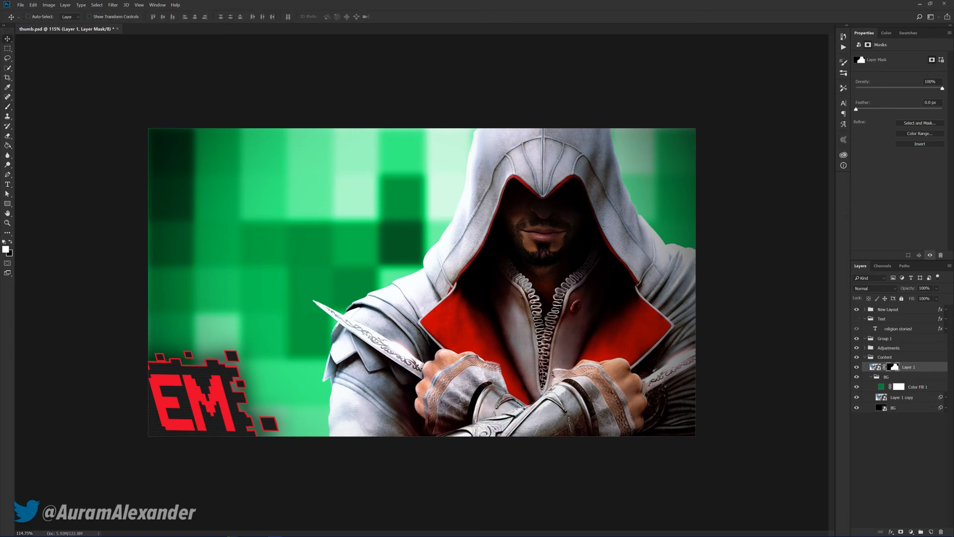
Add an Outer Glow effect to the masked assassin layer
left_click(947, 370)
double_click(947, 370)
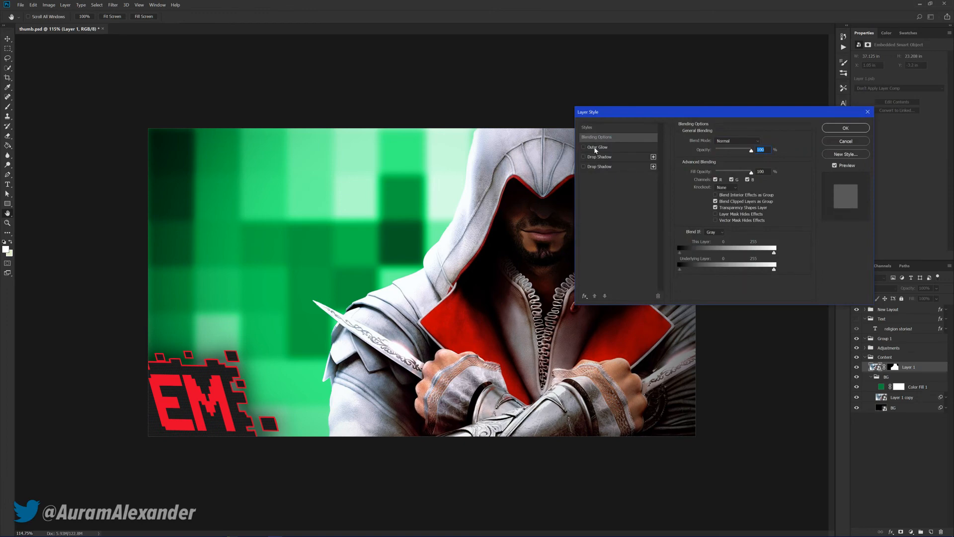
left_click(596, 149)
Add a Stroke effect to the assassin layer and set its color to white
left_click(585, 295)
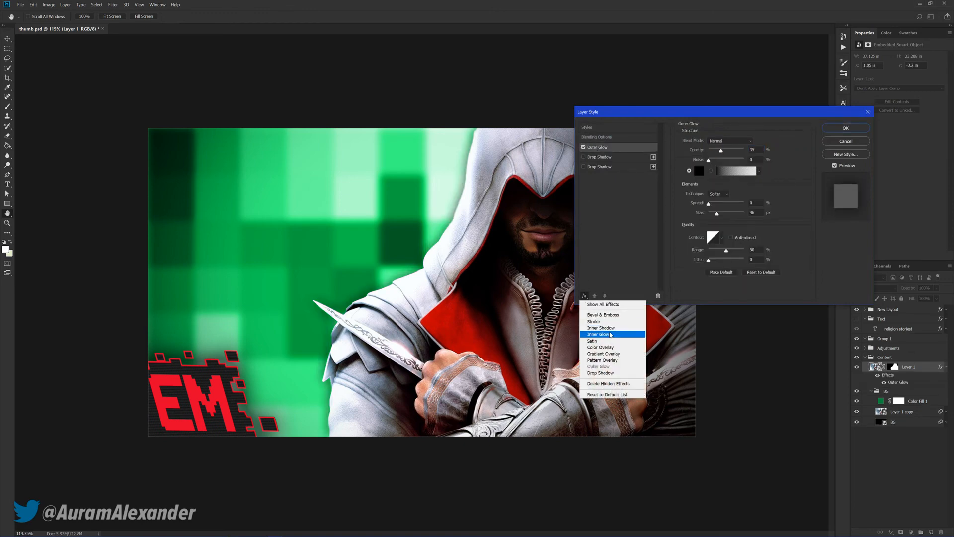
left_click(594, 321)
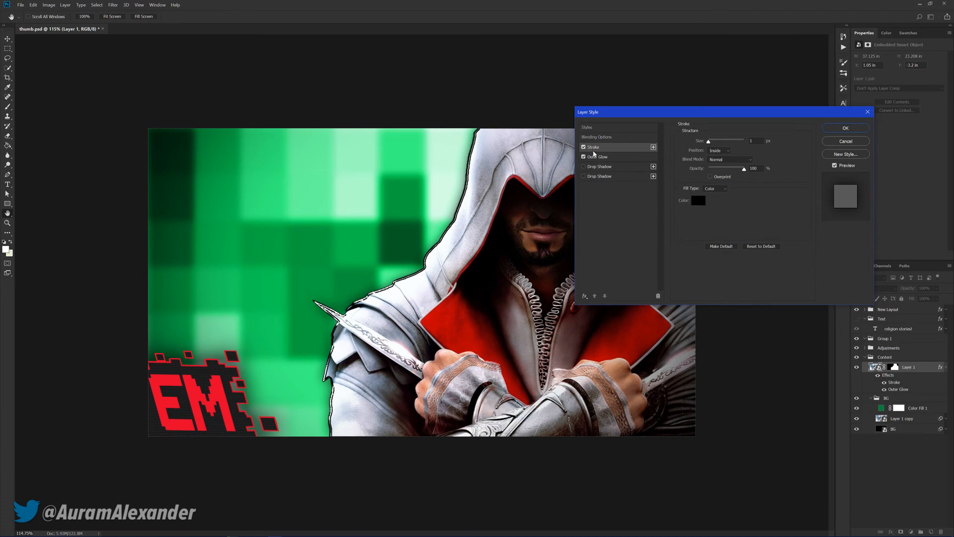
left_click(703, 199)
left_click_drag(338, 122, 270, 71)
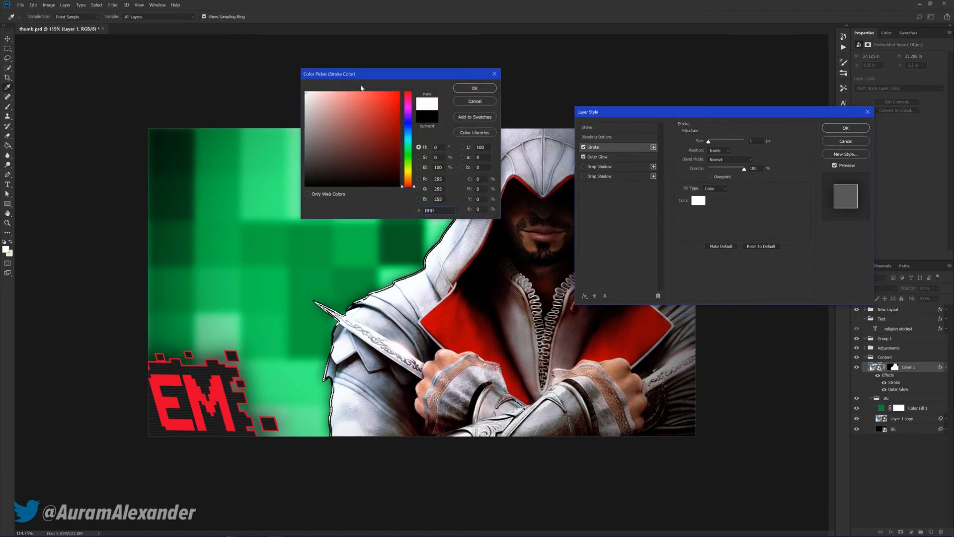
left_click(476, 89)
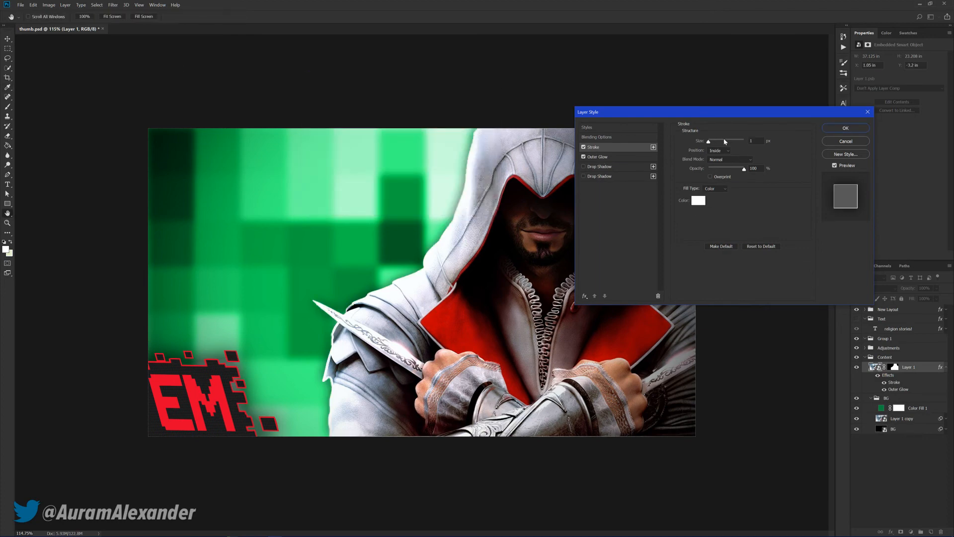
Set the assassin layer's stroke size to 13 px and its position to Outside
left_click_drag(709, 142, 713, 143)
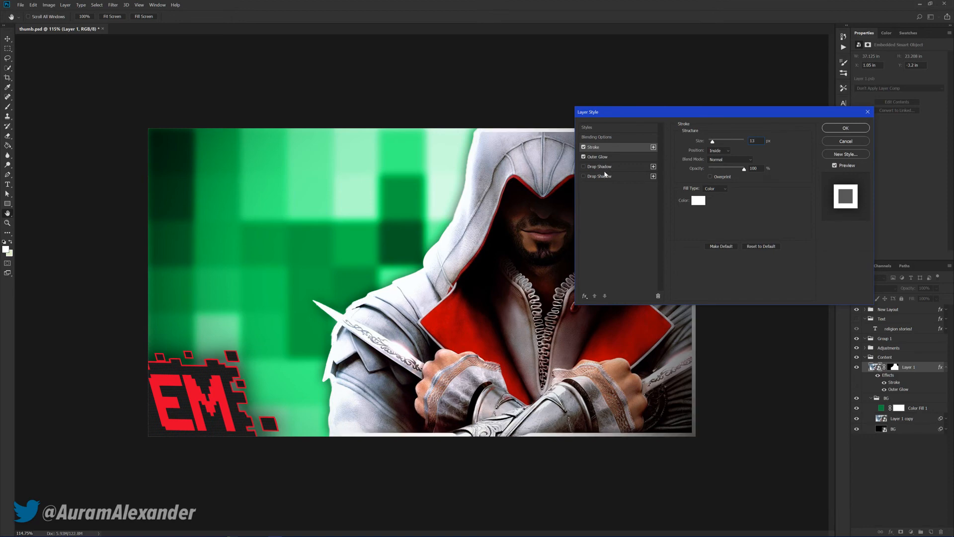
left_click(718, 150)
left_click(716, 156)
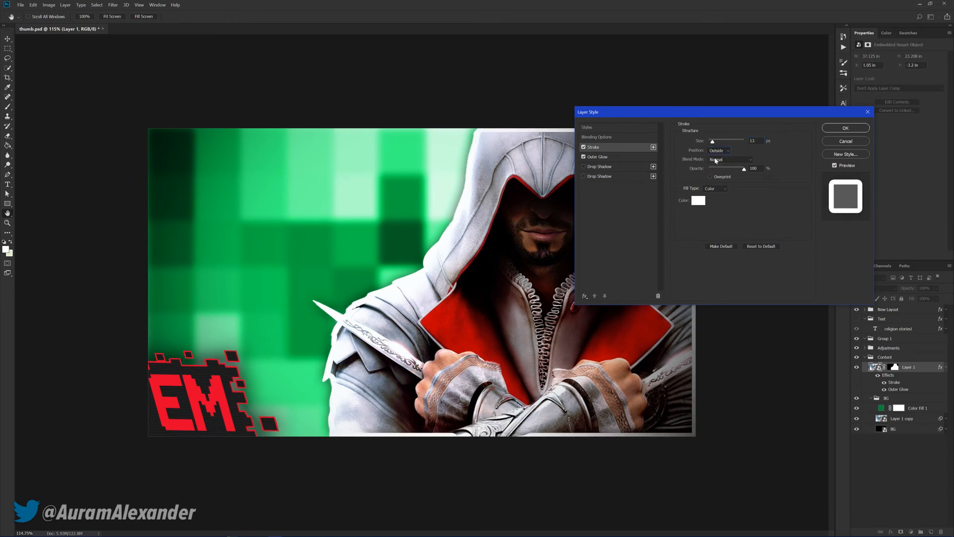
Set the assassin layer's Outer Glow to 57% opacity, 10% spread and 67 px size, and apply the layer style
left_click(601, 156)
left_click(728, 151)
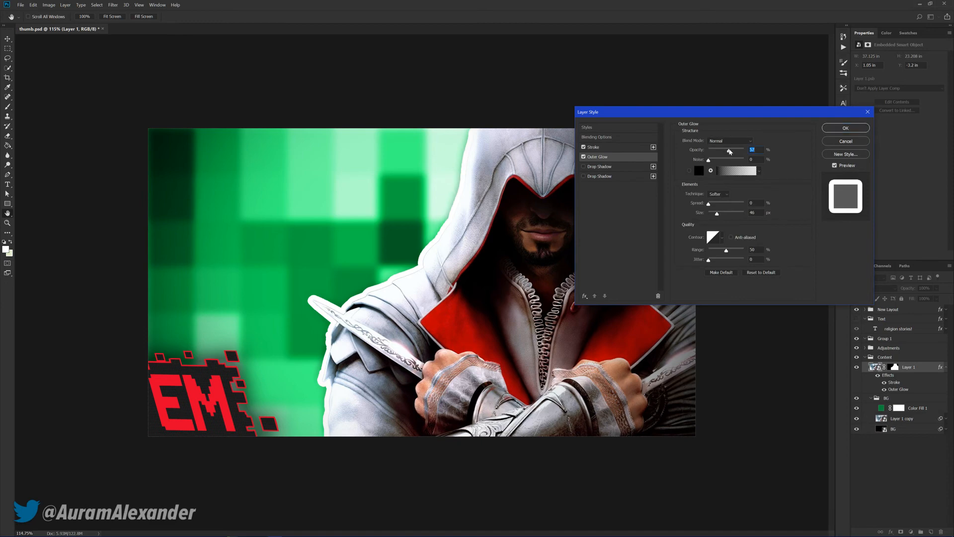
left_click(728, 213)
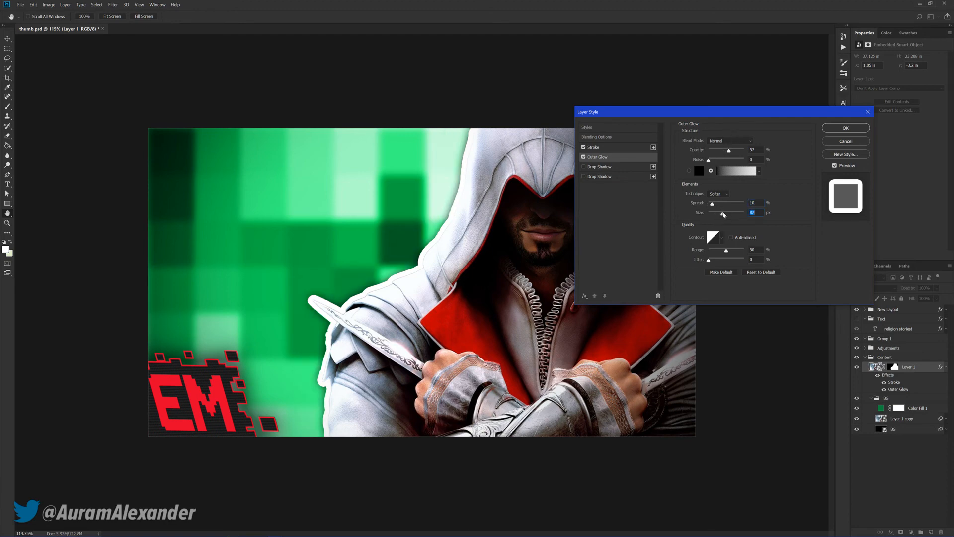
left_click(845, 127)
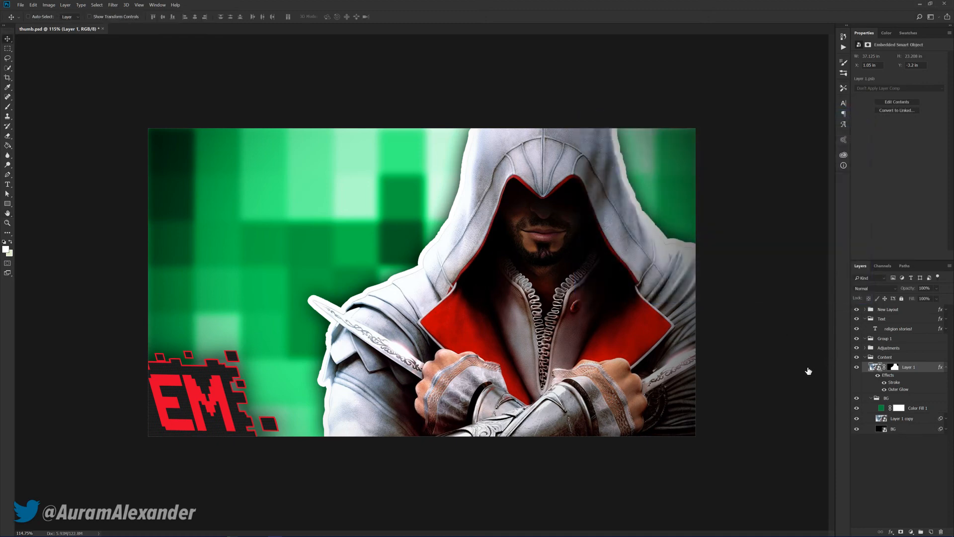
Apply an Exposure adjustment of +0.52 to the assassin layer
scroll(479, 303, "down", 2)
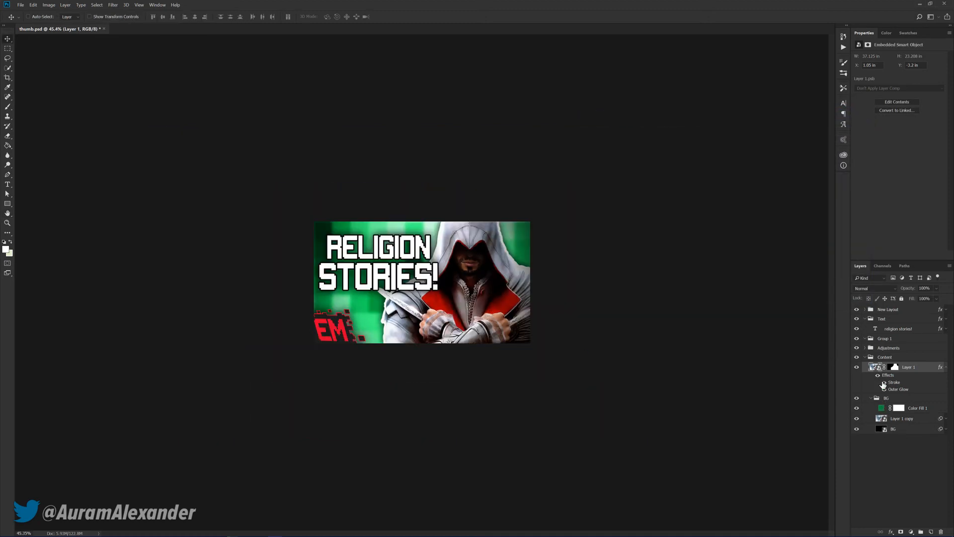
left_click(947, 368)
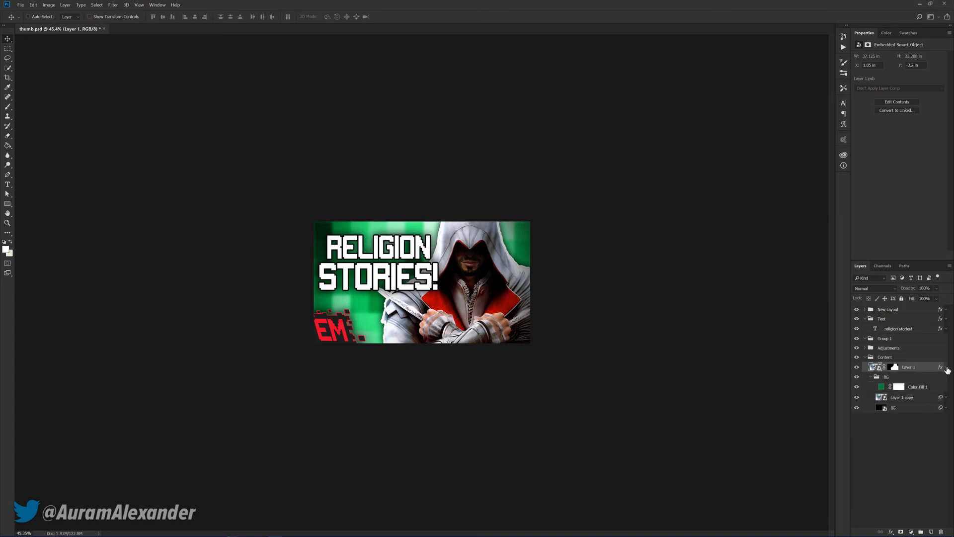
left_click(49, 5)
mouse_move(75, 25)
left_click(149, 41)
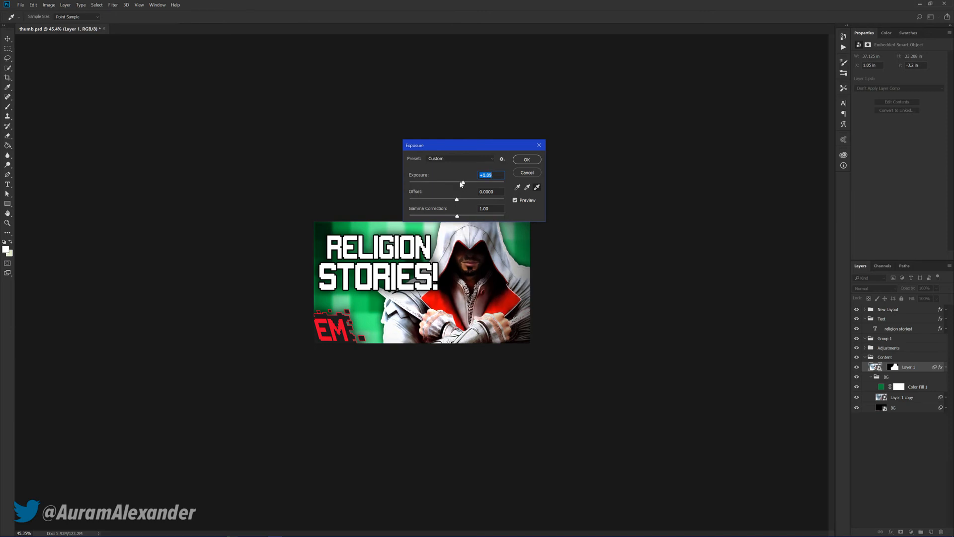
left_click_drag(462, 184, 459, 184)
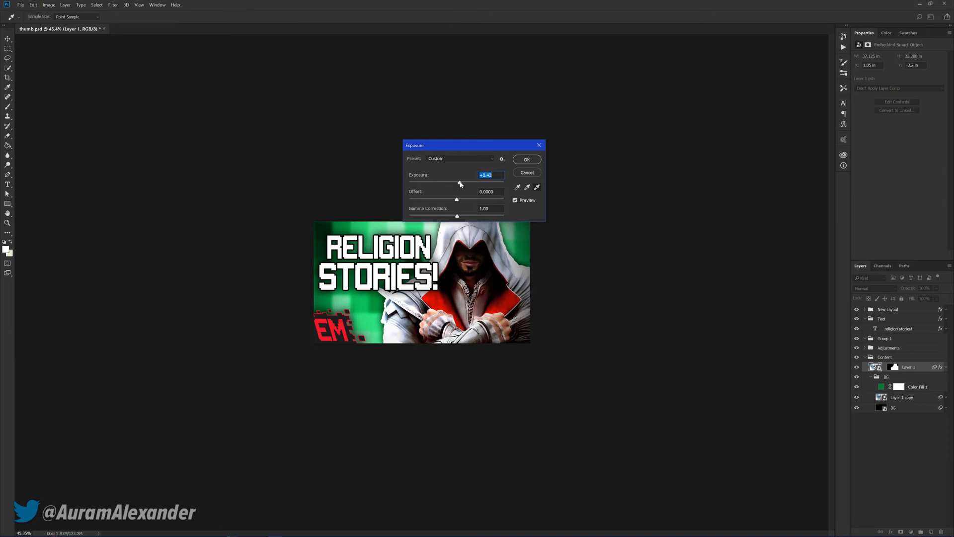
left_click(520, 160)
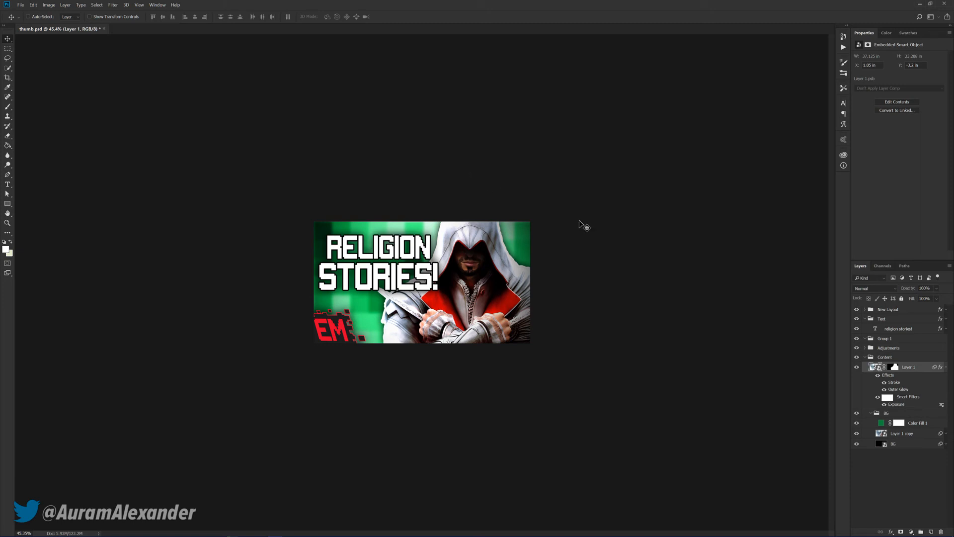
Collapse the assassin layer's effects list and the BG group, and save the document
left_click(945, 369)
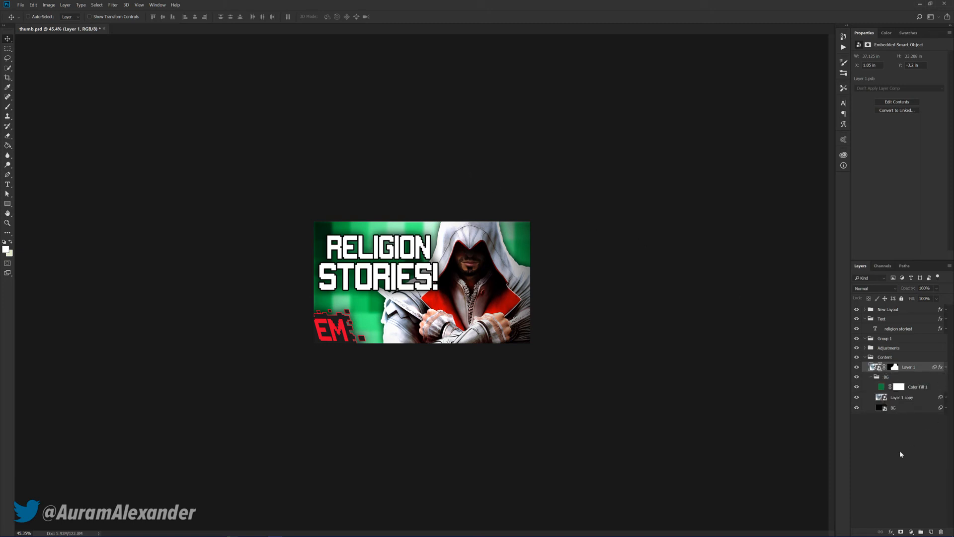
left_click(901, 454)
left_click(870, 377)
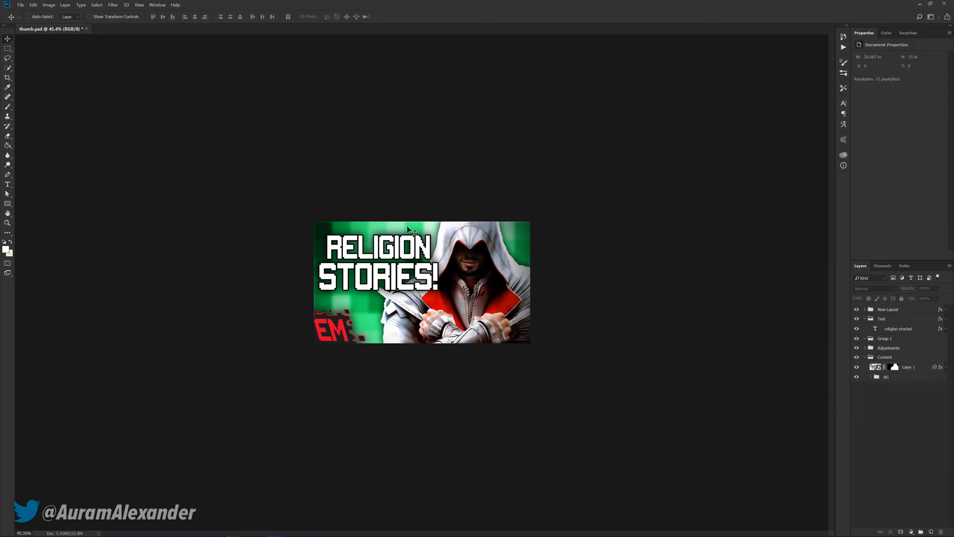
key("ctrl+s")
Save a JPEG version of the thumbnail in the Christian Games folder at maximum quality 12 with the Baseline ("Standard") format
key("ctrl+shift+s")
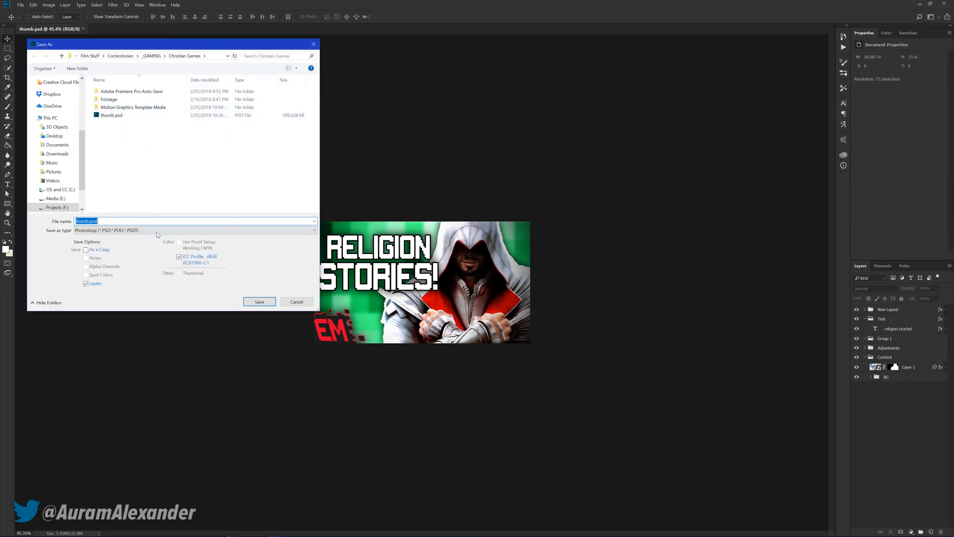
left_click(116, 231)
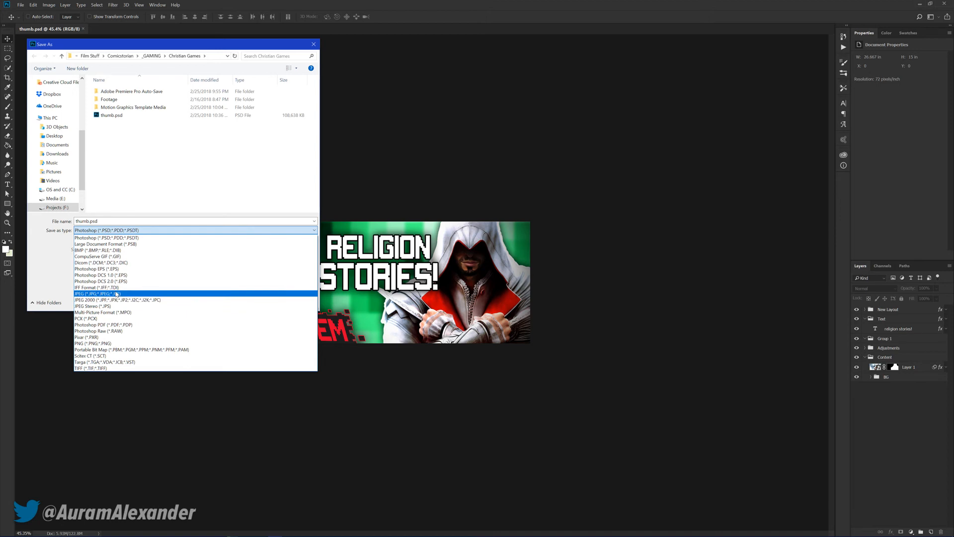
left_click(117, 294)
left_click(255, 301)
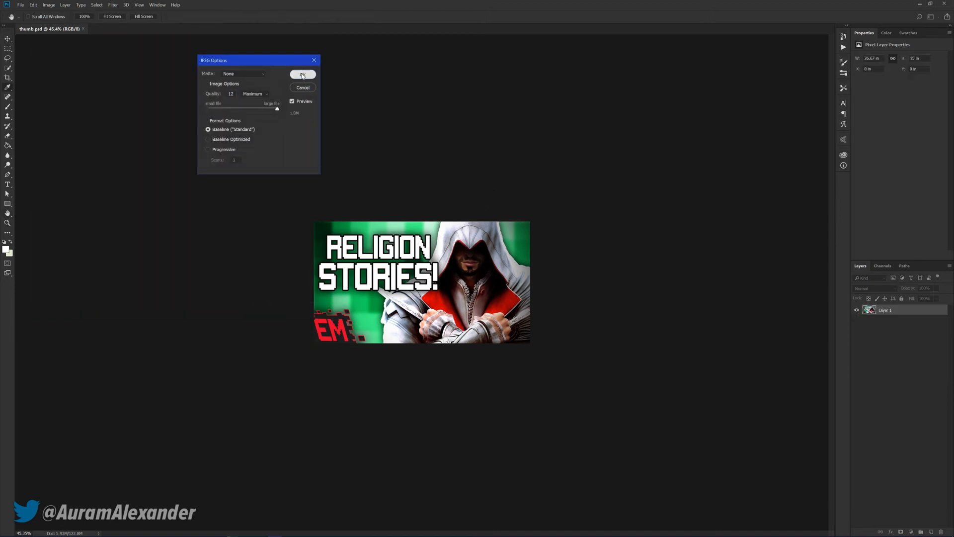
left_click(303, 76)
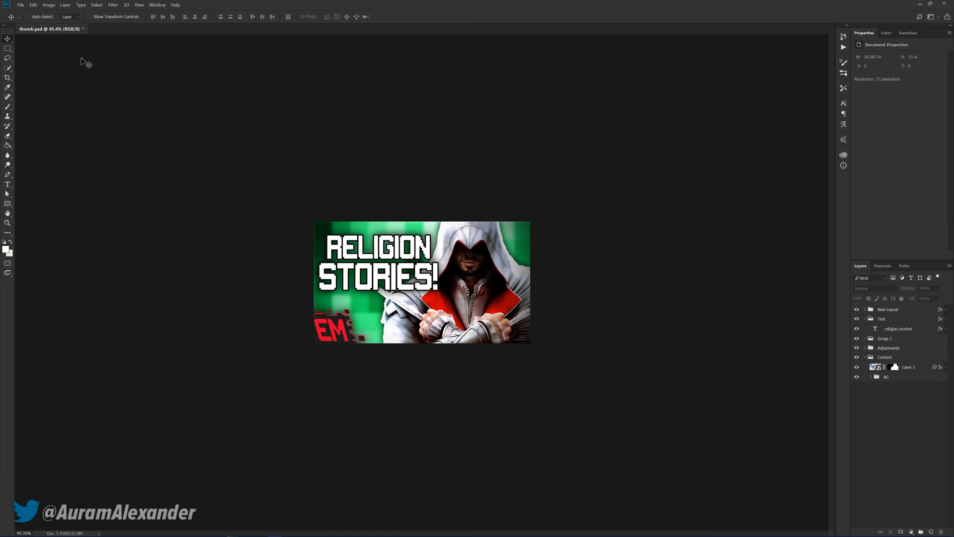
Close the thumb.psd document and switch to Premiere Pro
left_click(83, 29)
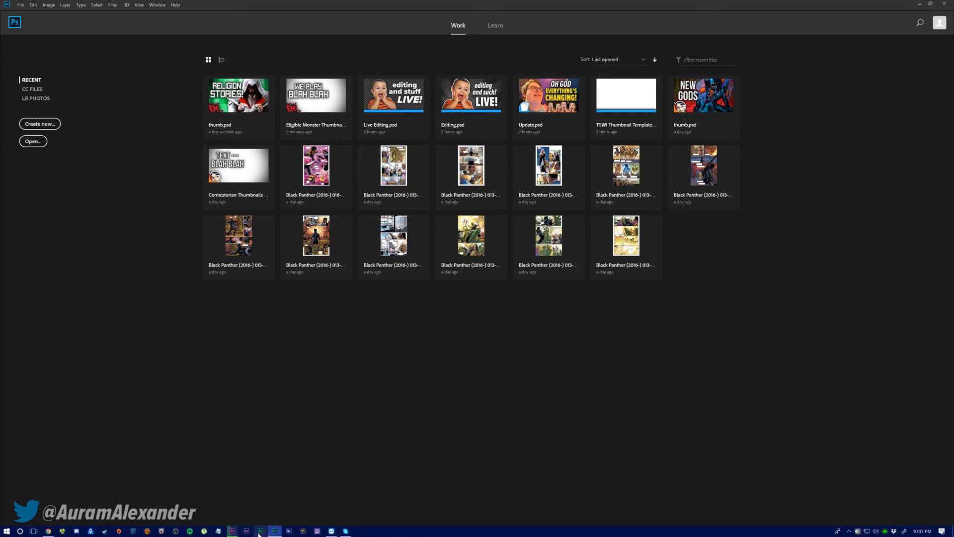
left_click(232, 531)
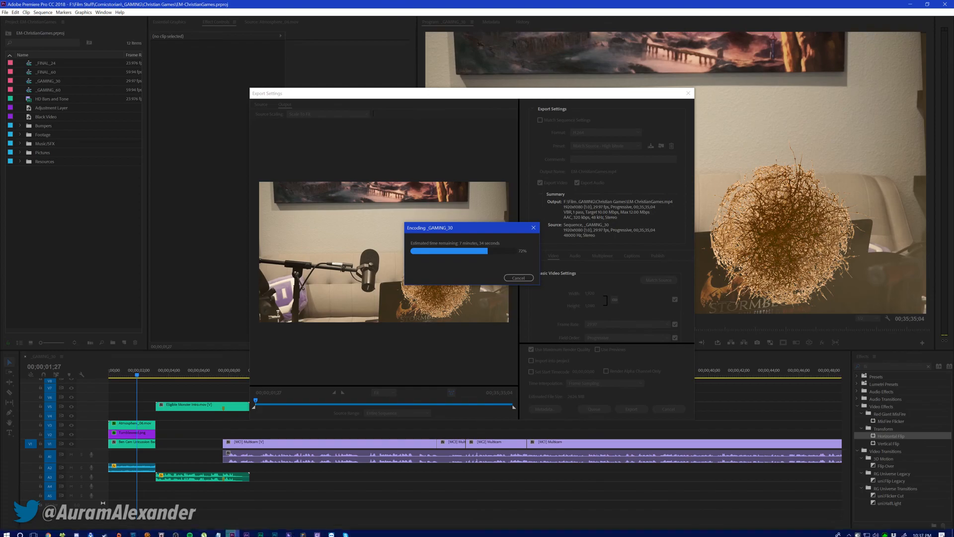
Switch to Chrome, search Google Images for "batman annual 2", look over the results and close the search tab
left_click(50, 531)
triple_click(174, 50)
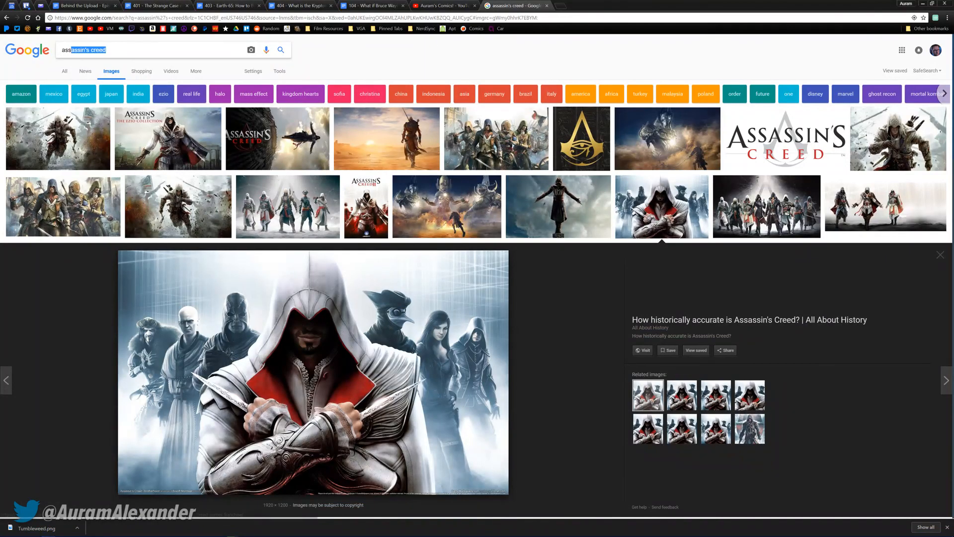
type("batman arnnual 2")
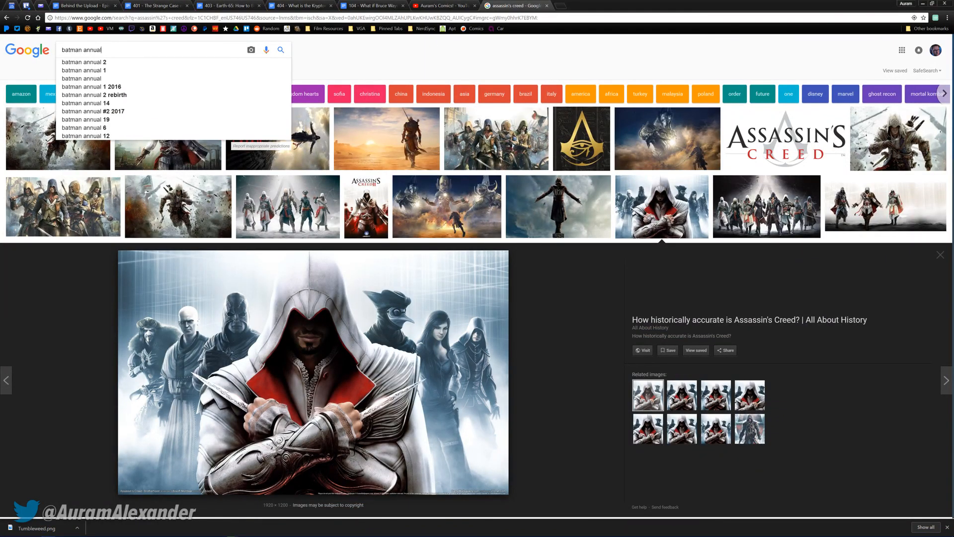
key("Return")
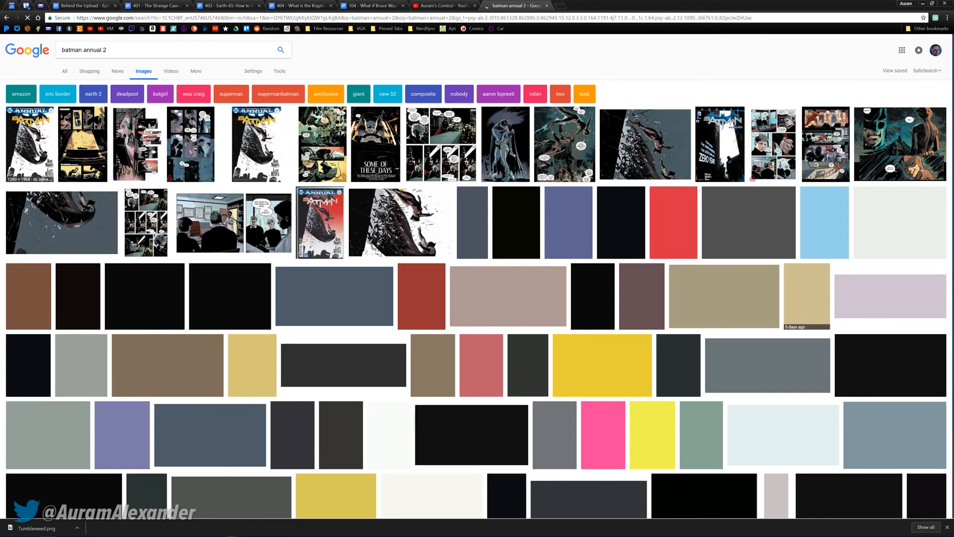
mouse_move(30, 137)
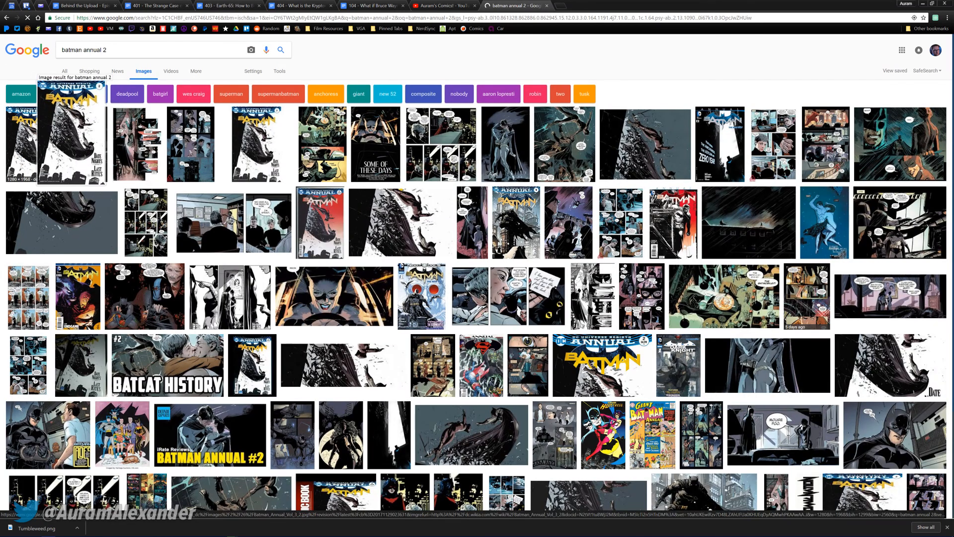
mouse_move(83, 143)
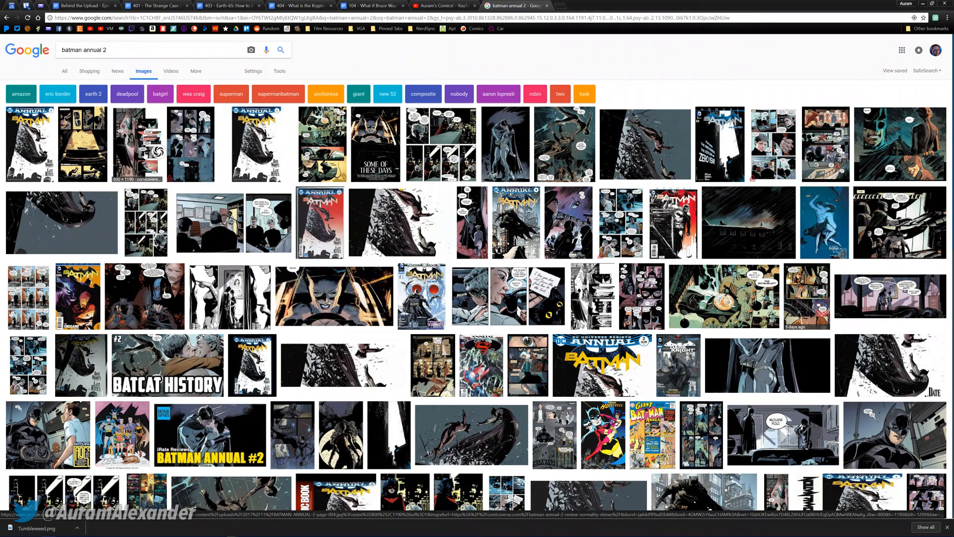
mouse_move(140, 155)
mouse_move(182, 160)
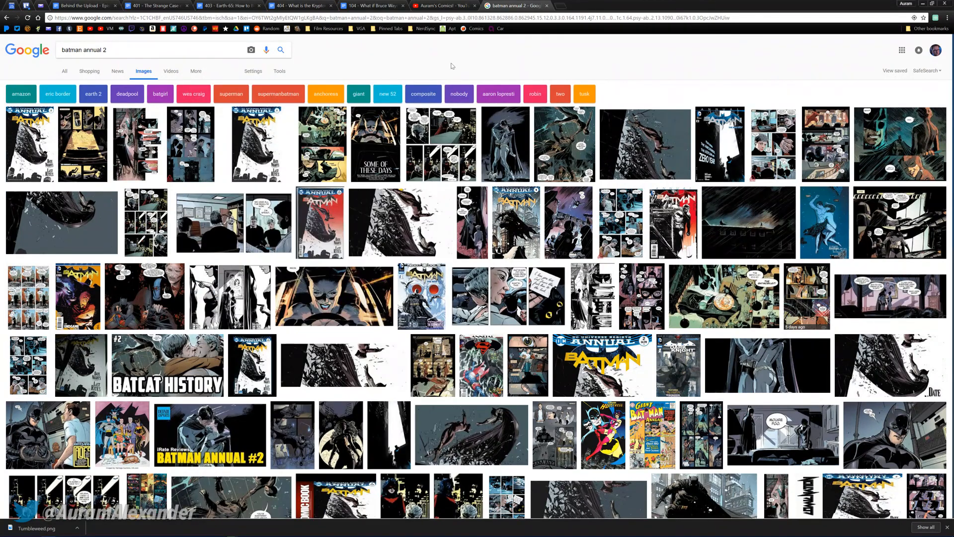
middle_click(506, 10)
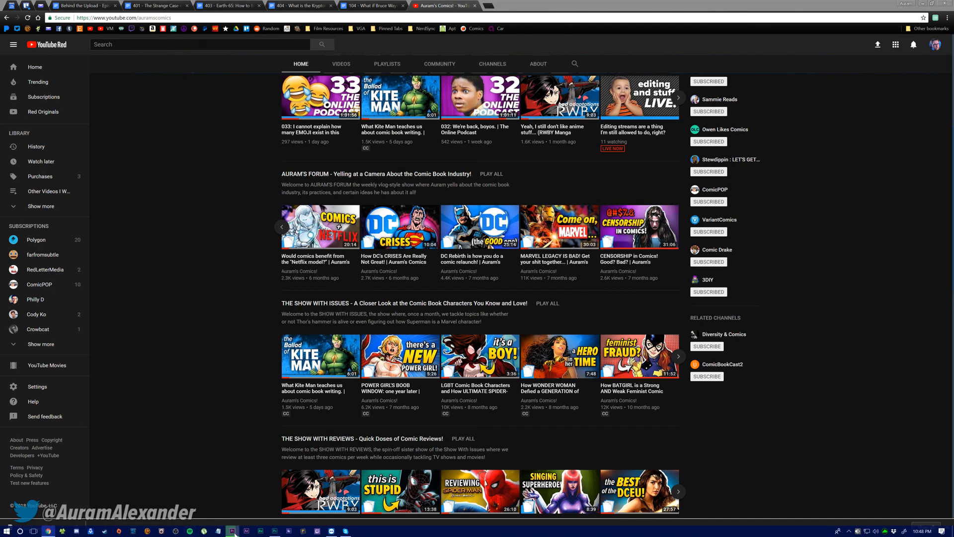
Return to Premiere Pro and check the encoding progress of the _GAMING_30 export
left_click(230, 529)
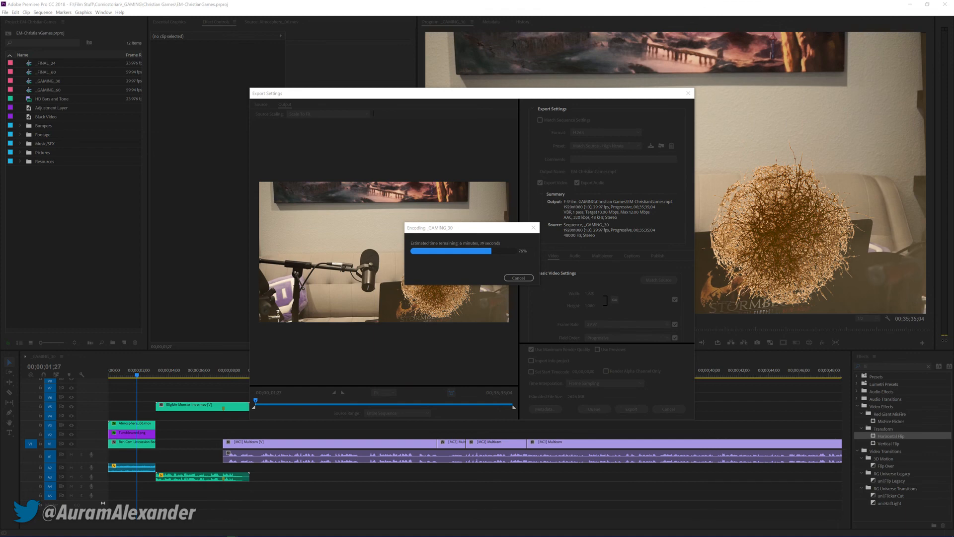
left_click(434, 229)
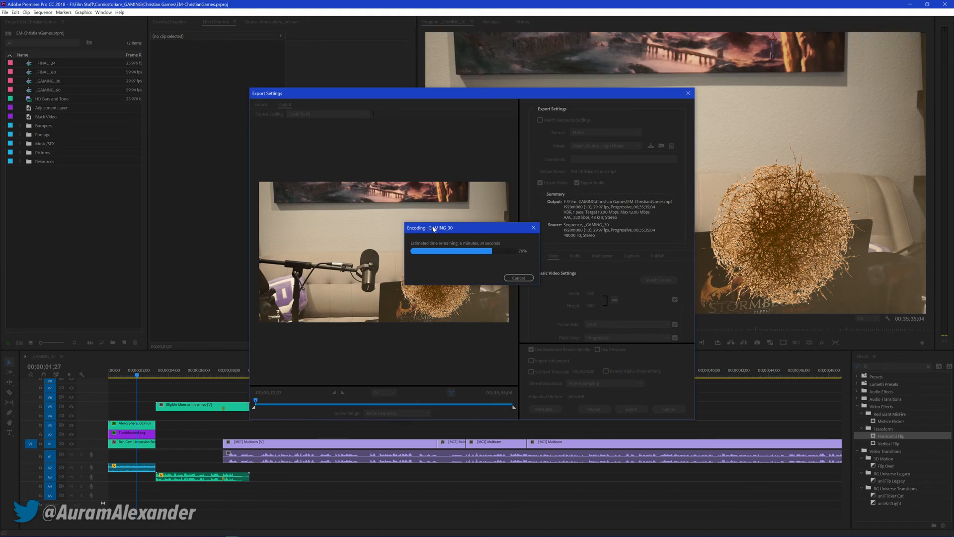